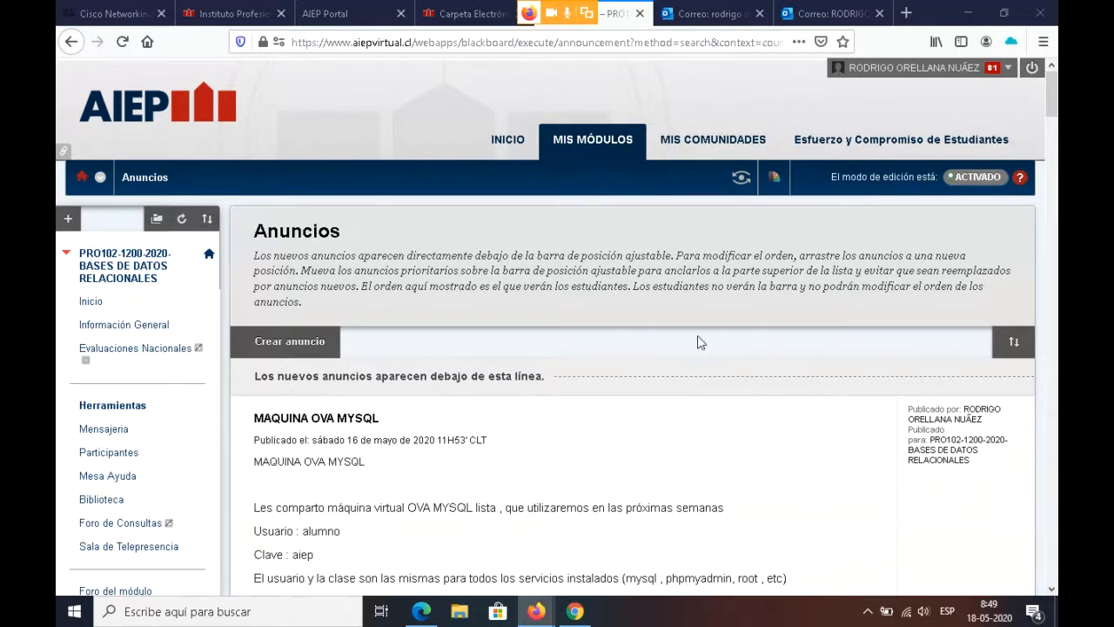
- Review the course announcements from MAQUINA OVA MYSQL through the 11 May class video, ending at DESCARGA-INSTALACION MYSQL WORKBENCH
{"action": "scroll", "coordinate": [696, 340], "scroll_direction": "down", "scroll_amount": 3}
{"action": "scroll", "coordinate": [696, 341], "scroll_direction": "up", "scroll_amount": 3}
{"action": "scroll", "coordinate": [745, 447], "scroll_direction": "down", "scroll_amount": 4}
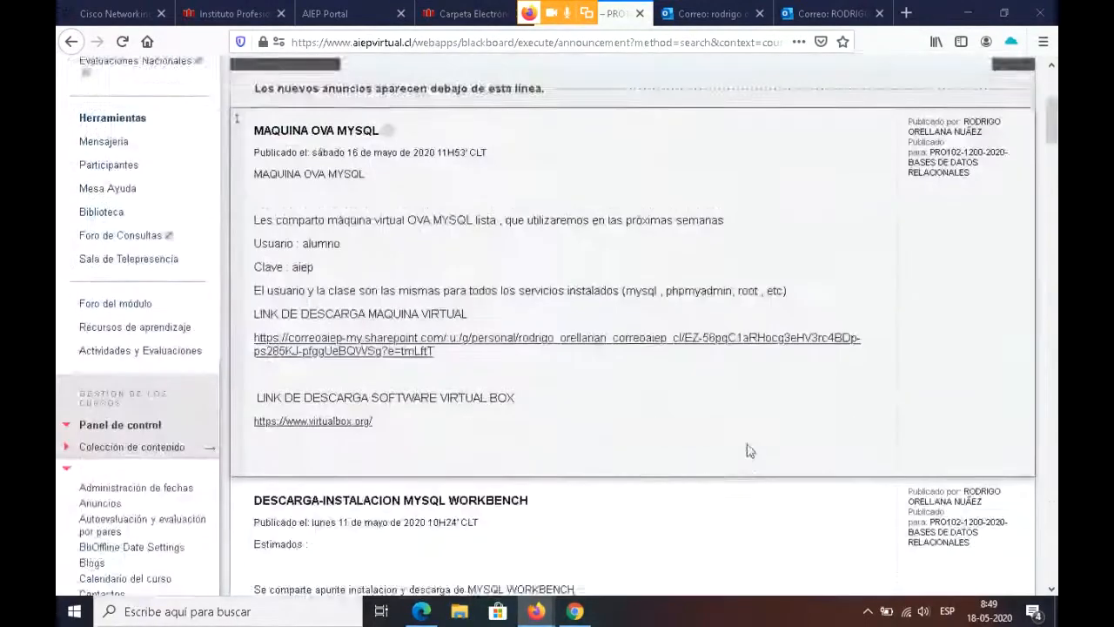
{"action": "scroll", "coordinate": [746, 443], "scroll_direction": "down", "scroll_amount": 8}
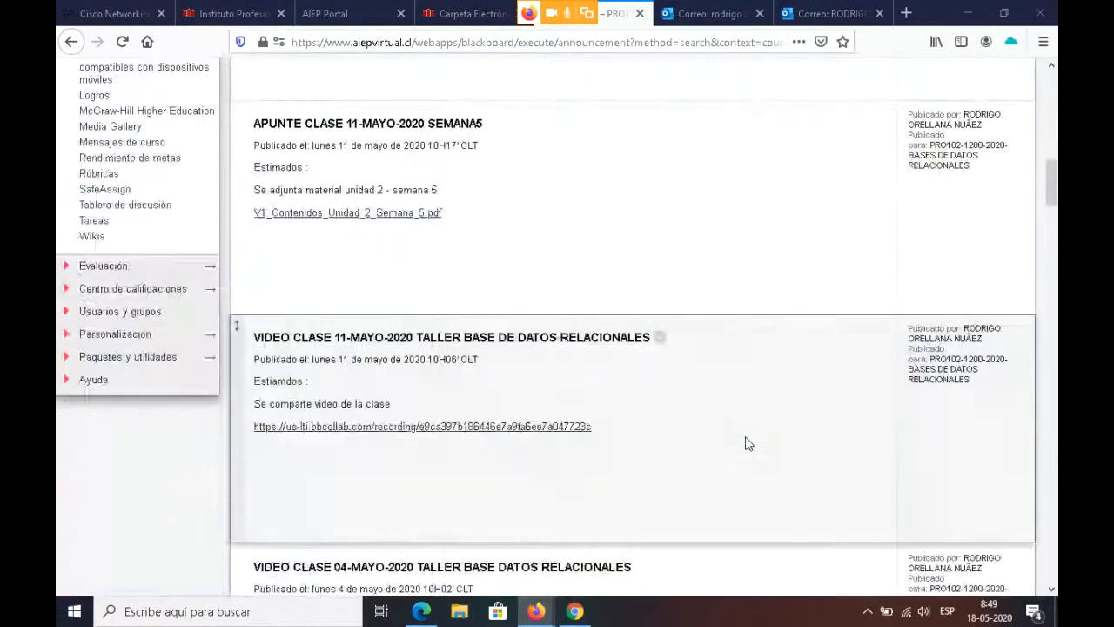
{"action": "scroll", "coordinate": [746, 442], "scroll_direction": "down", "scroll_amount": 2}
{"action": "scroll", "coordinate": [745, 442], "scroll_direction": "up", "scroll_amount": 2}
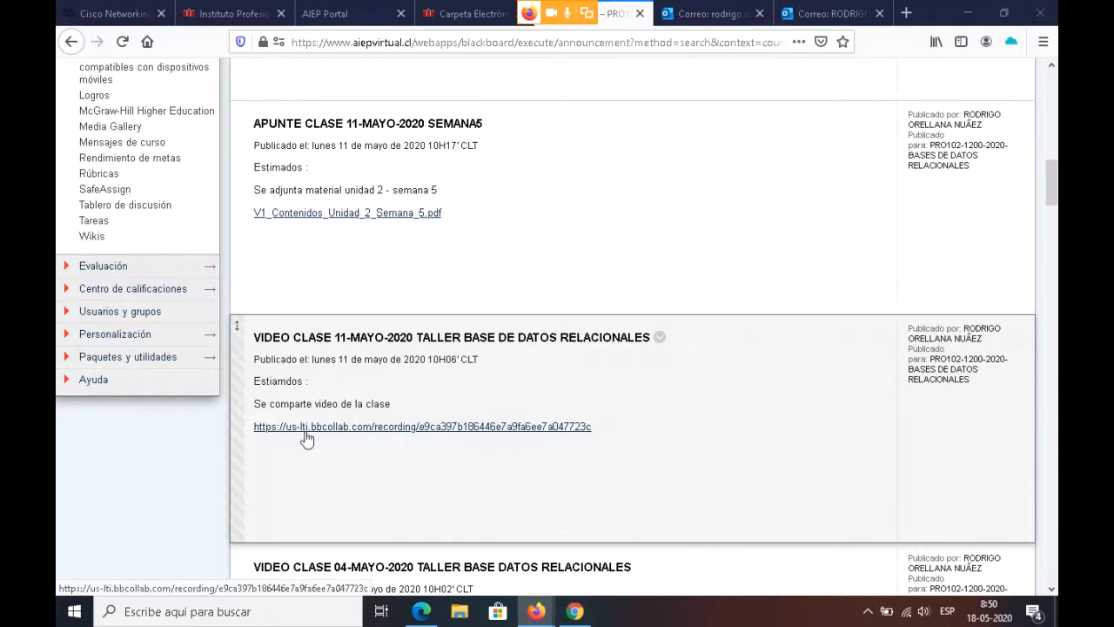
{"action": "scroll", "coordinate": [358, 439], "scroll_direction": "up", "scroll_amount": 5}
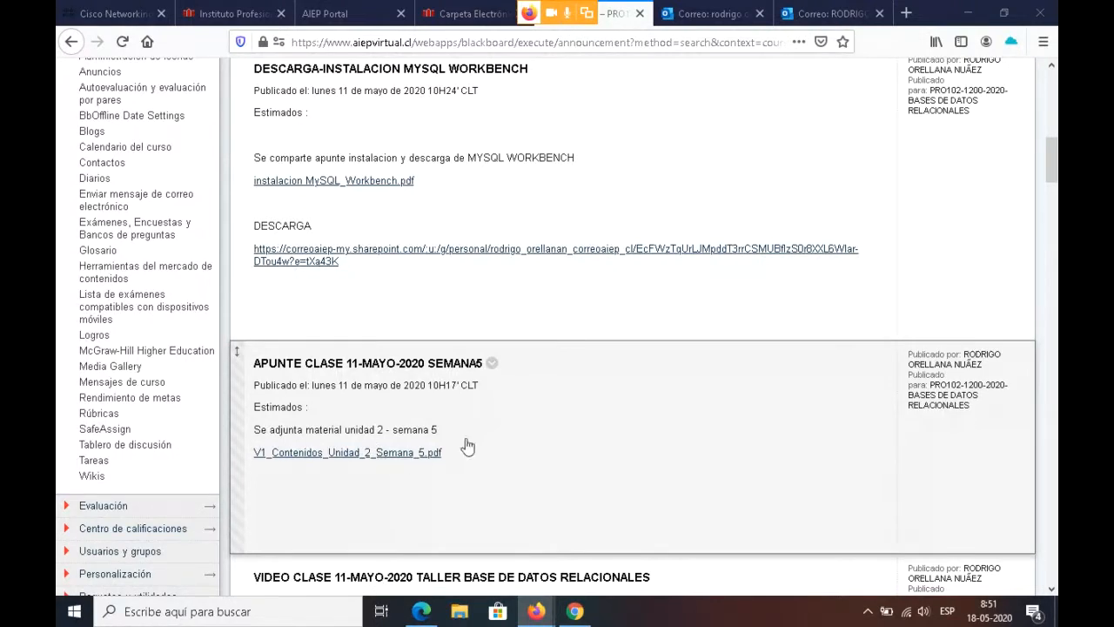
{"action": "scroll", "coordinate": [557, 452], "scroll_direction": "up", "scroll_amount": 2}
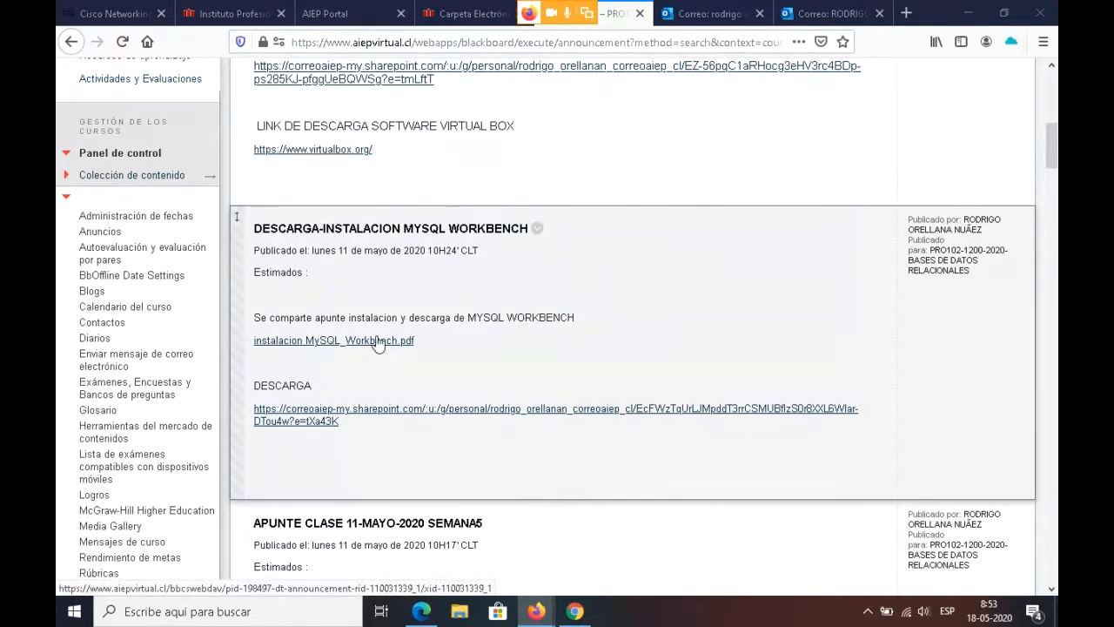
- Open instalacion MySQL_Workbench.pdf and look through its introduction, installation and MySQL server administration sections
{"action": "left_click", "coordinate": [375, 342]}
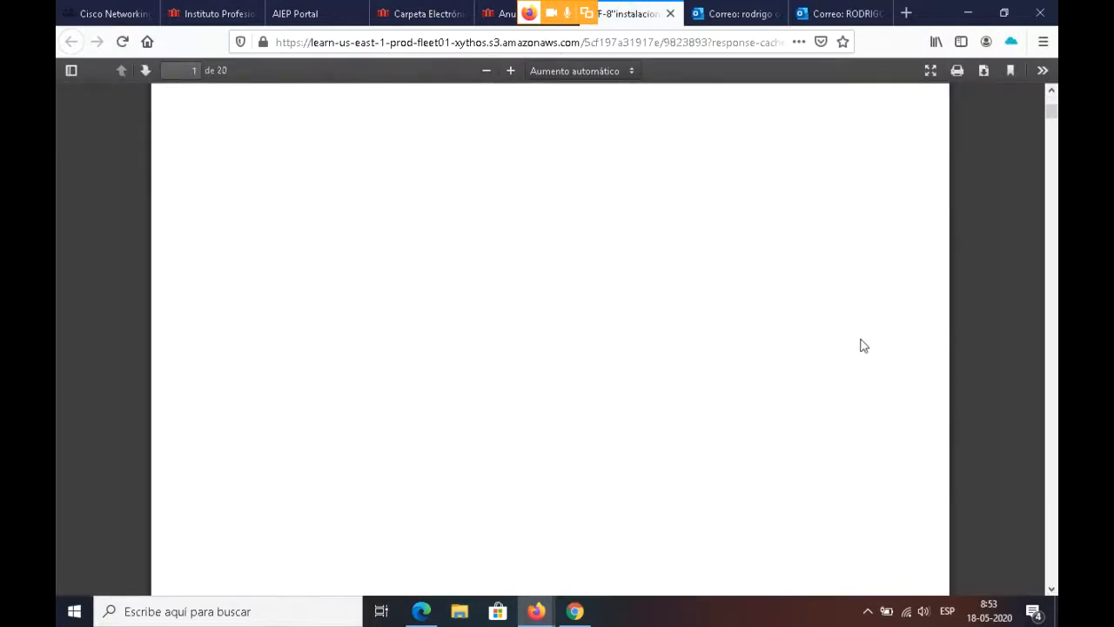
{"action": "scroll", "coordinate": [861, 343], "scroll_direction": "down", "scroll_amount": 15}
{"action": "scroll", "coordinate": [865, 419], "scroll_direction": "down", "scroll_amount": 10}
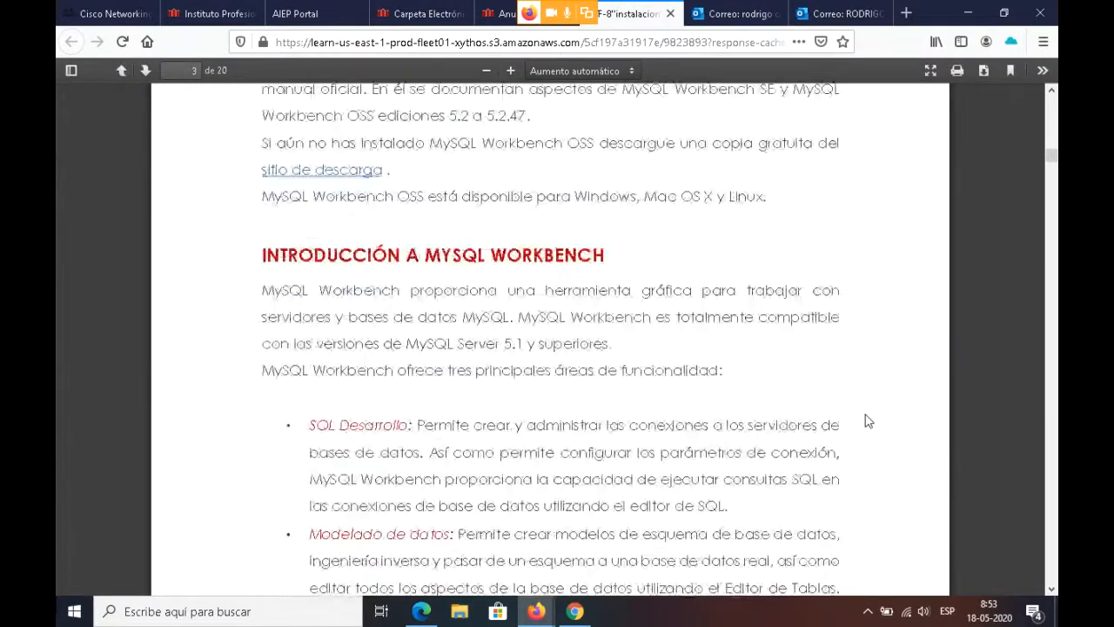
{"action": "scroll", "coordinate": [470, 273], "scroll_direction": "up", "scroll_amount": 4}
{"action": "scroll", "coordinate": [710, 409], "scroll_direction": "down", "scroll_amount": 10}
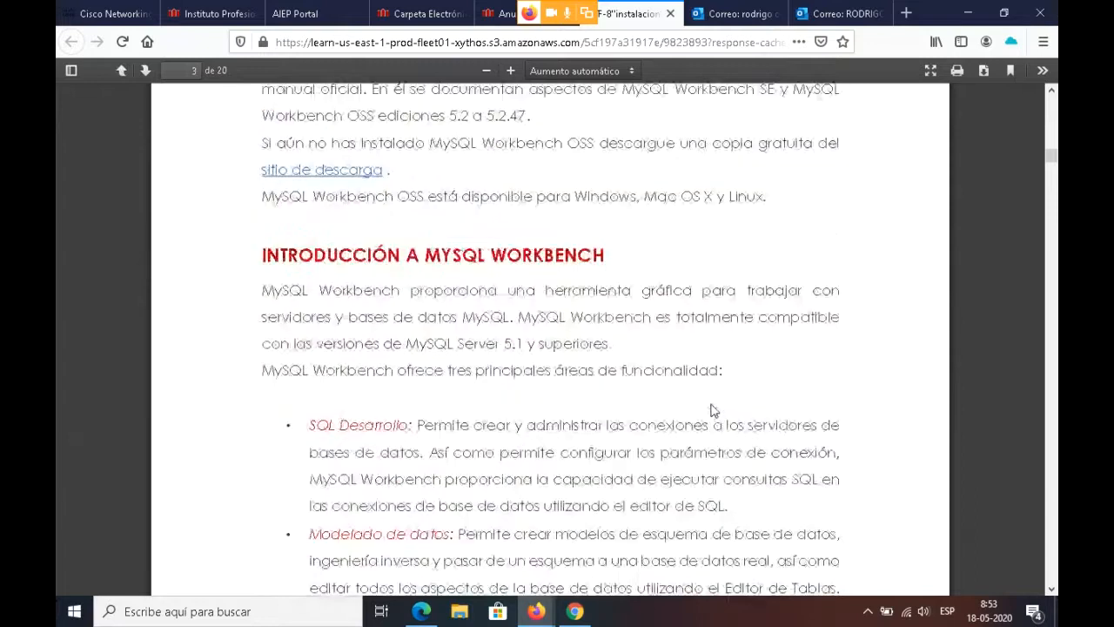
{"action": "scroll", "coordinate": [710, 410], "scroll_direction": "down", "scroll_amount": 10}
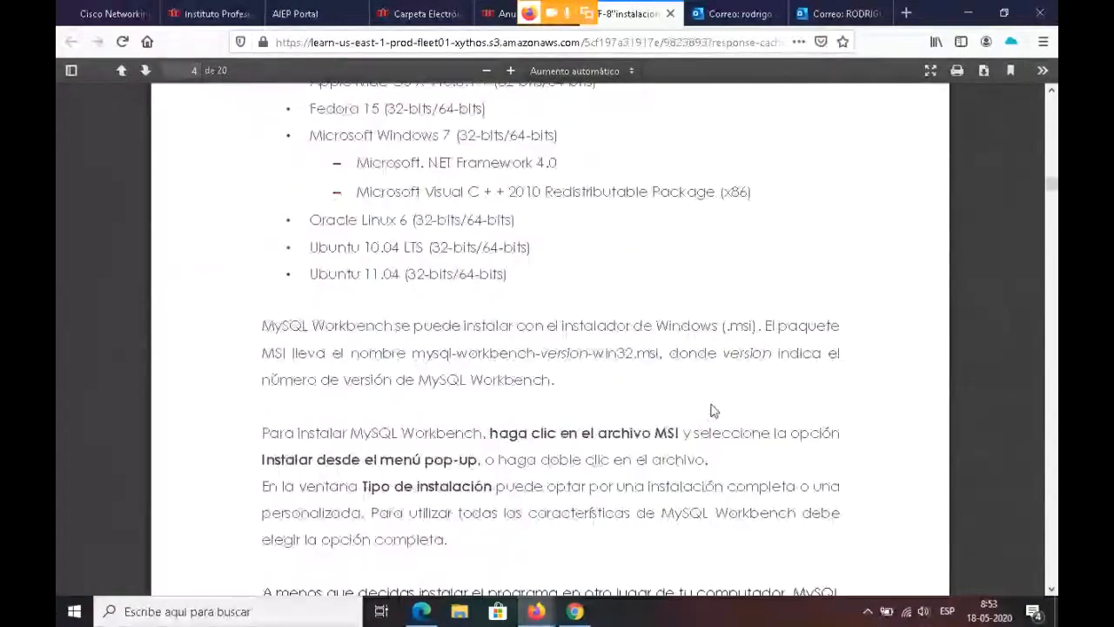
{"action": "scroll", "coordinate": [710, 409], "scroll_direction": "down", "scroll_amount": 10}
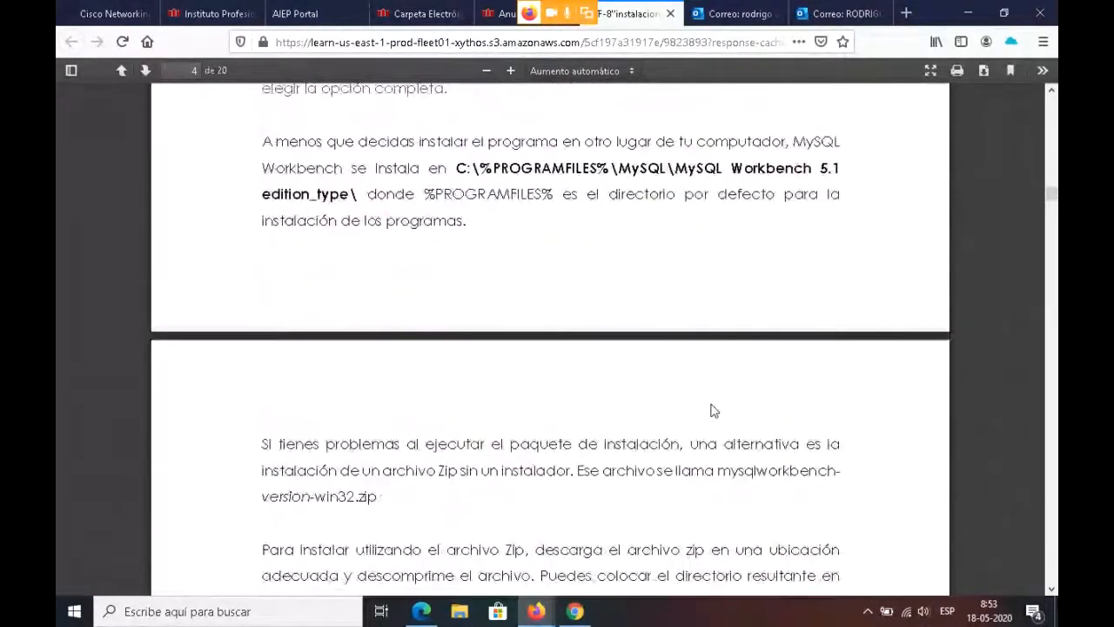
{"action": "scroll", "coordinate": [712, 408], "scroll_direction": "up", "scroll_amount": 9}
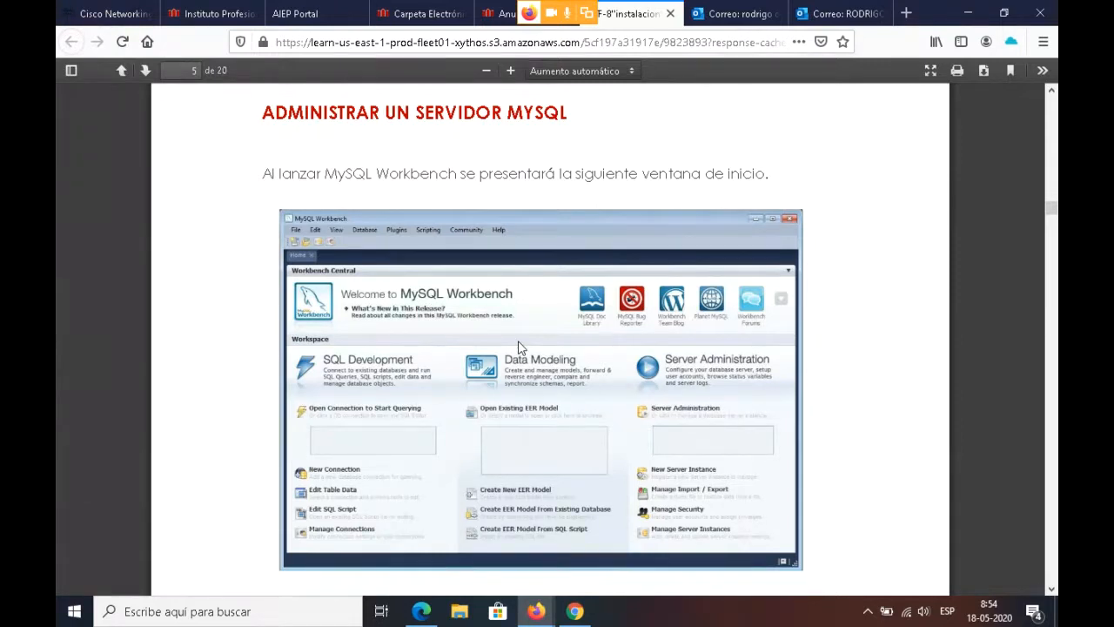
{"action": "scroll", "coordinate": [518, 342], "scroll_direction": "down", "scroll_amount": 10}
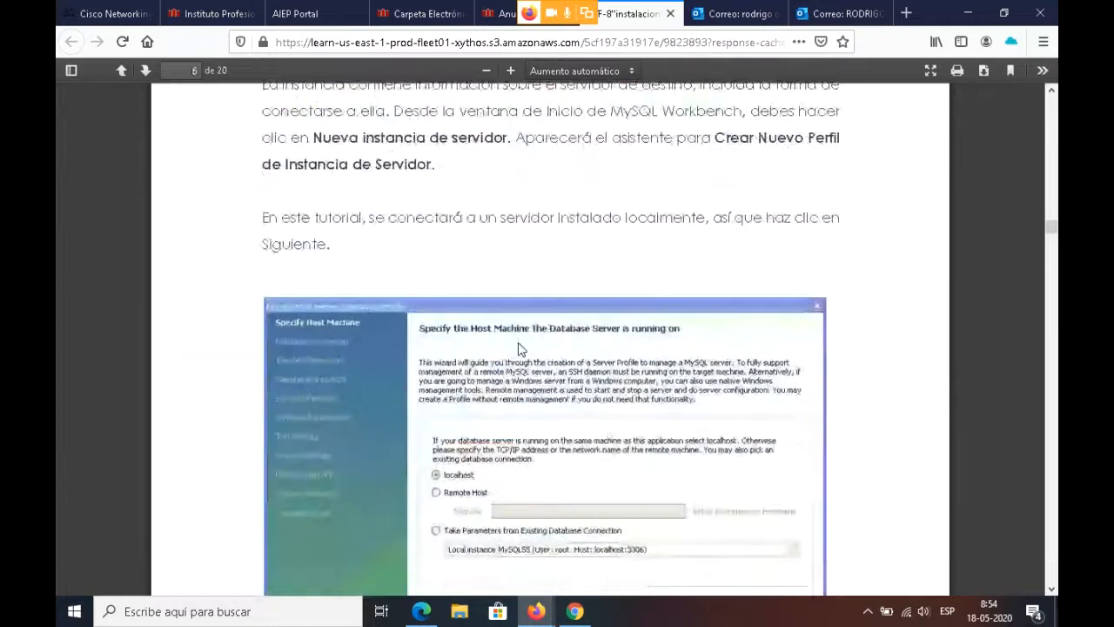
{"action": "scroll", "coordinate": [518, 348], "scroll_direction": "down", "scroll_amount": 5}
{"action": "scroll", "coordinate": [518, 348], "scroll_direction": "up", "scroll_amount": 12}
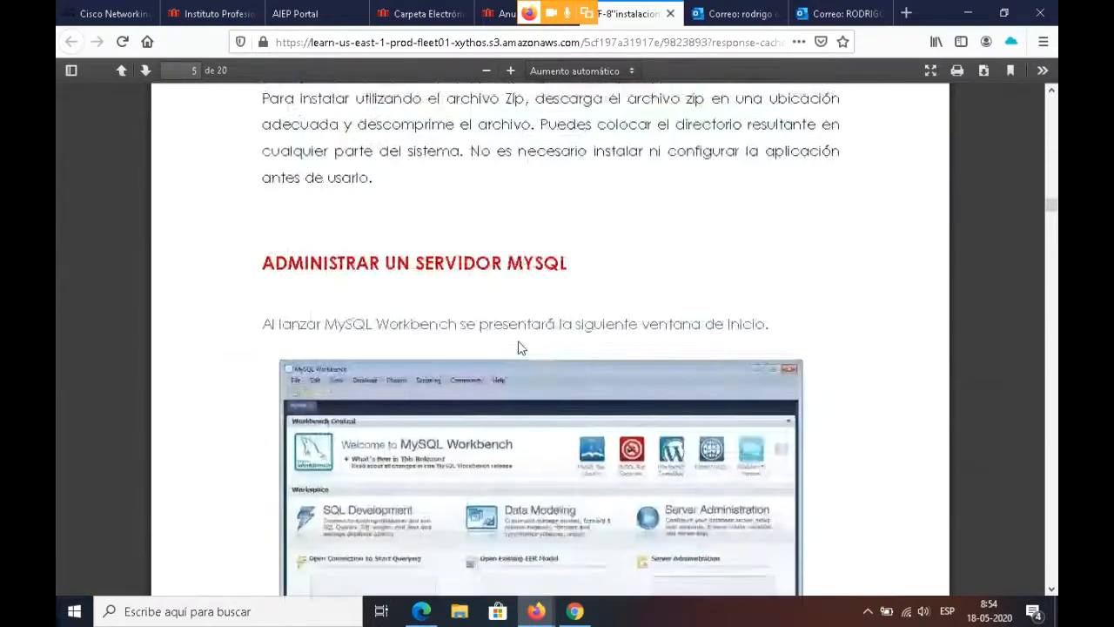
{"action": "scroll", "coordinate": [518, 348], "scroll_direction": "up", "scroll_amount": 12}
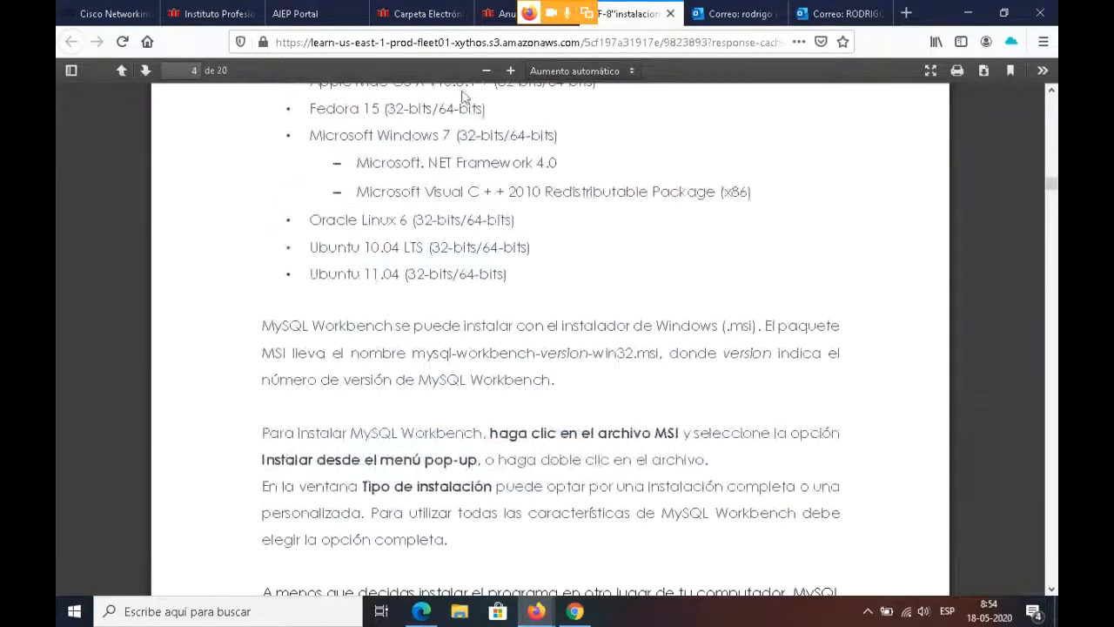
- Return to the course announcements and open the DESCARGA link of the MySQL Workbench announcement
{"action": "left_click", "coordinate": [501, 13]}
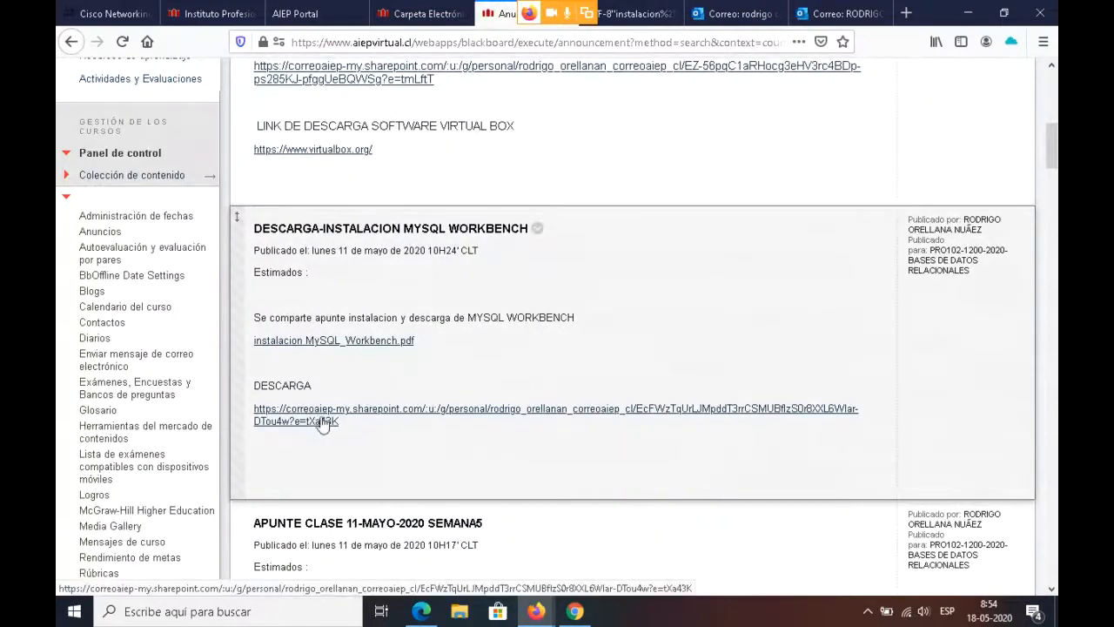
{"action": "scroll", "coordinate": [386, 417], "scroll_direction": "up", "scroll_amount": 5}
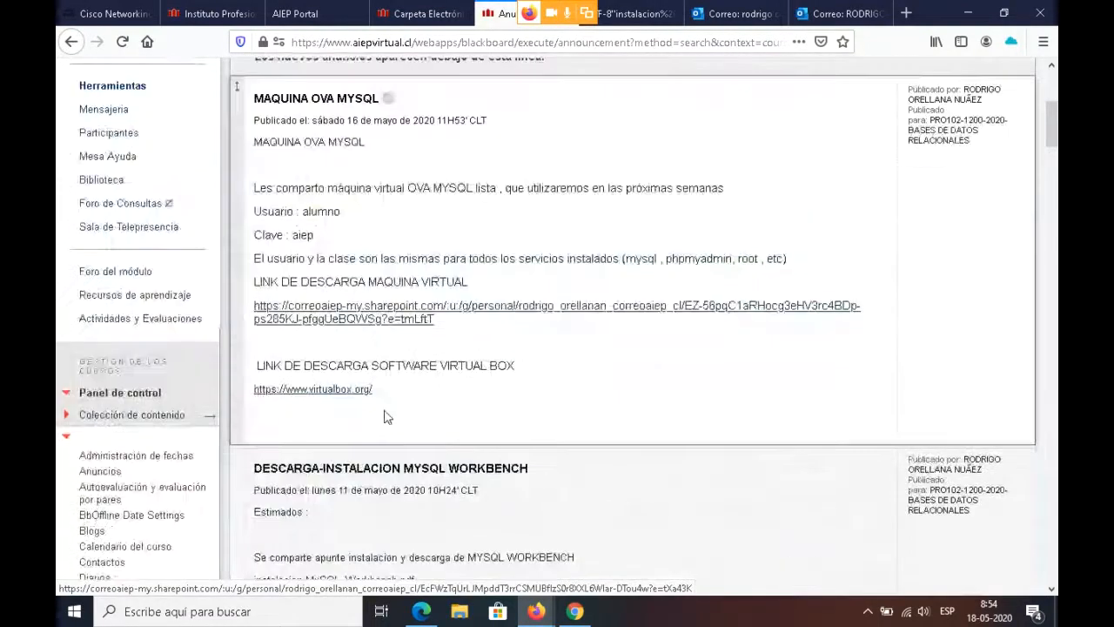
{"action": "scroll", "coordinate": [386, 417], "scroll_direction": "down", "scroll_amount": 8}
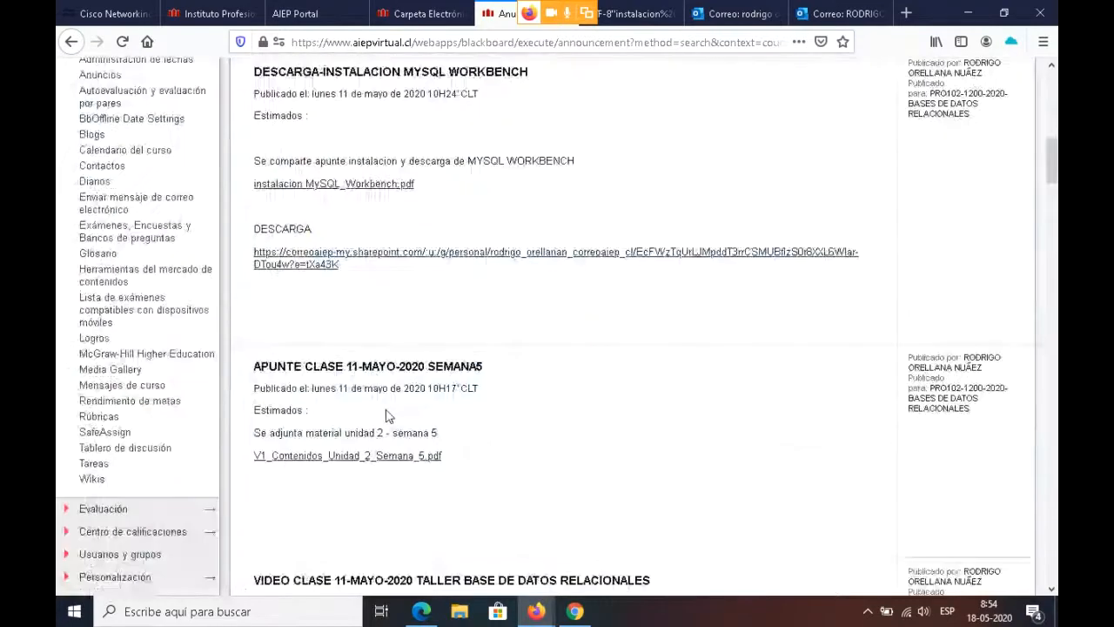
{"action": "left_click", "coordinate": [410, 253]}
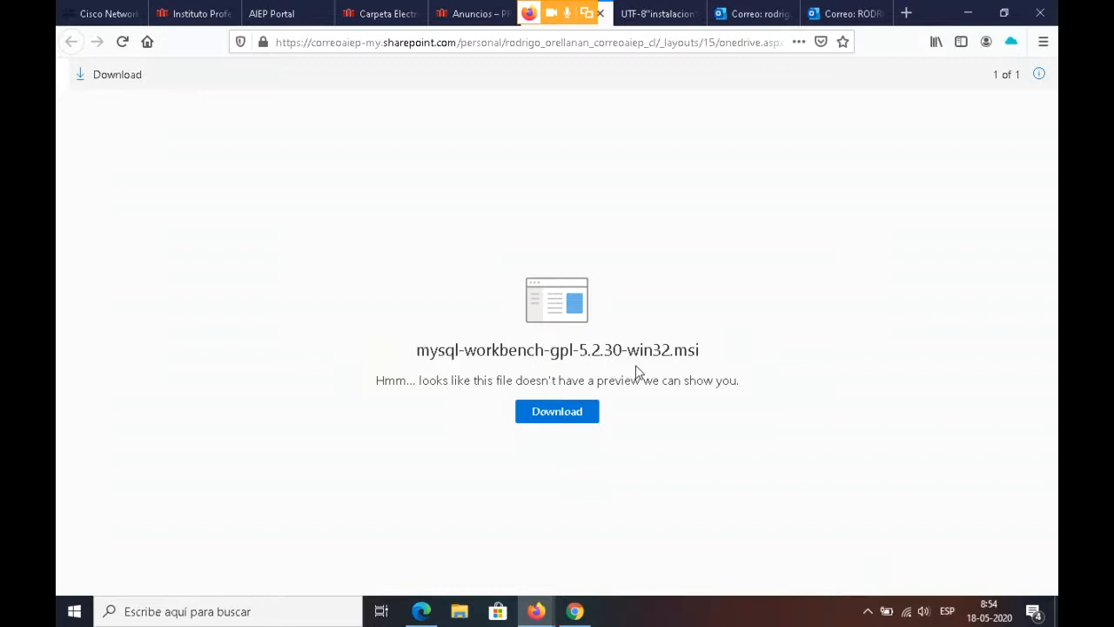
- Go back to the announcements and open the virtual machine download link in the MAQUINA OVA MYSQL announcement
{"action": "left_click", "coordinate": [467, 14]}
{"action": "scroll", "coordinate": [483, 365], "scroll_direction": "up", "scroll_amount": 5}
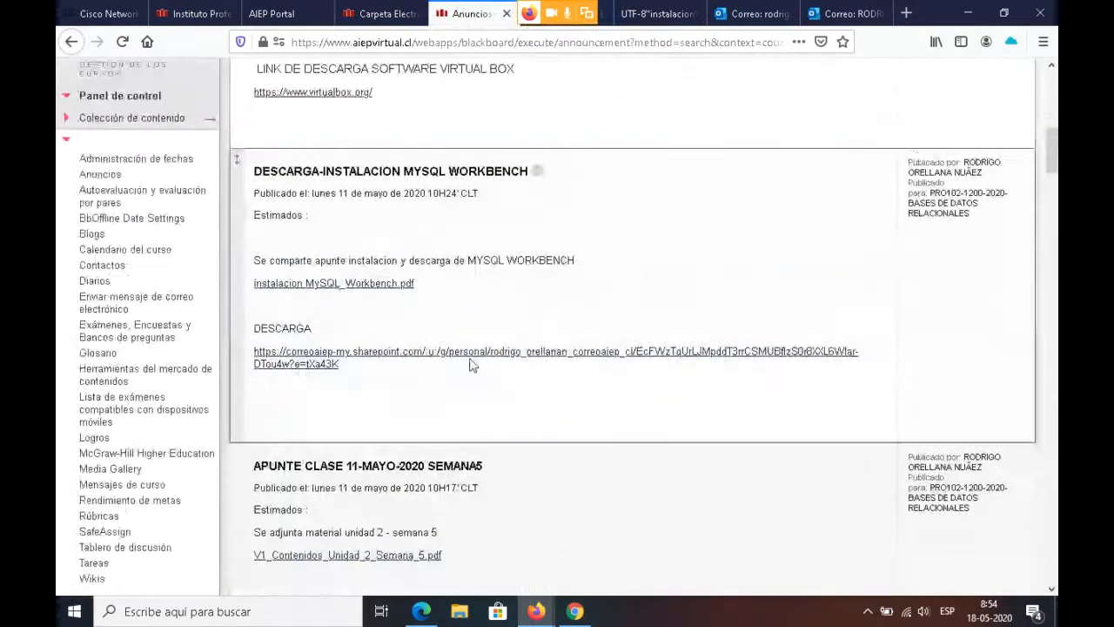
{"action": "scroll", "coordinate": [638, 443], "scroll_direction": "up", "scroll_amount": 3}
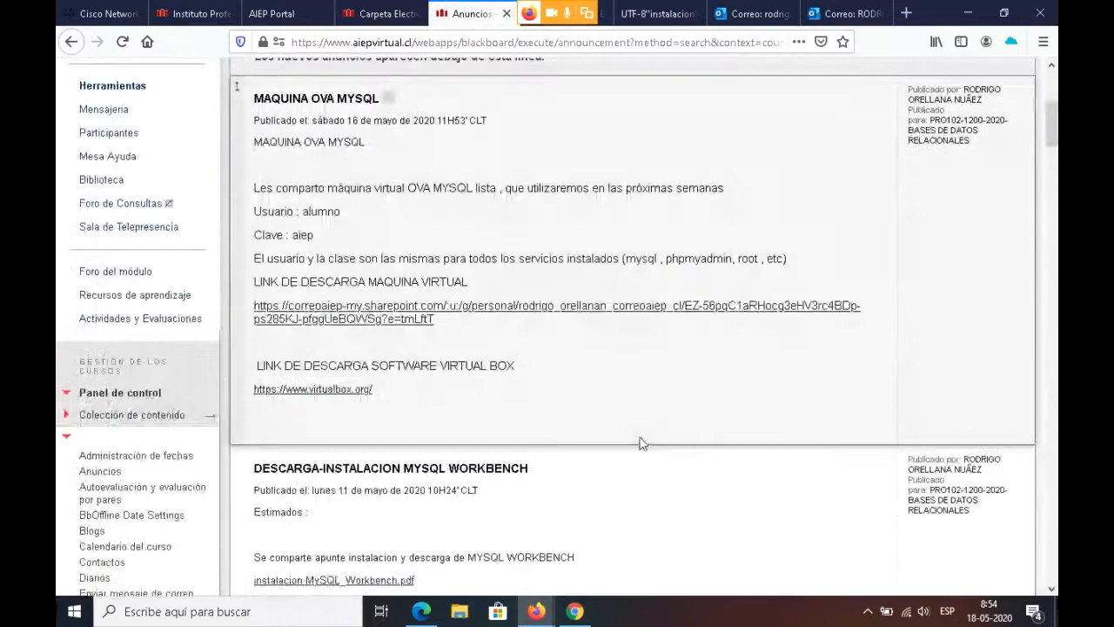
{"action": "scroll", "coordinate": [640, 444], "scroll_direction": "up", "scroll_amount": 2}
{"action": "scroll", "coordinate": [639, 443], "scroll_direction": "down", "scroll_amount": 7}
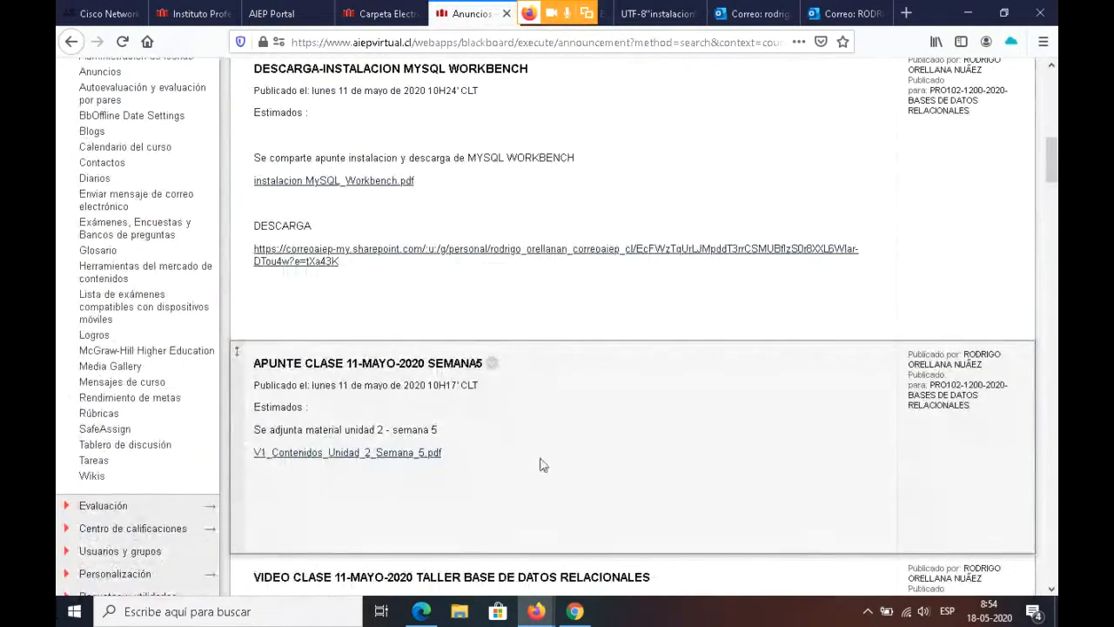
{"action": "scroll", "coordinate": [714, 453], "scroll_direction": "up", "scroll_amount": 2}
{"action": "scroll", "coordinate": [701, 443], "scroll_direction": "up", "scroll_amount": 1}
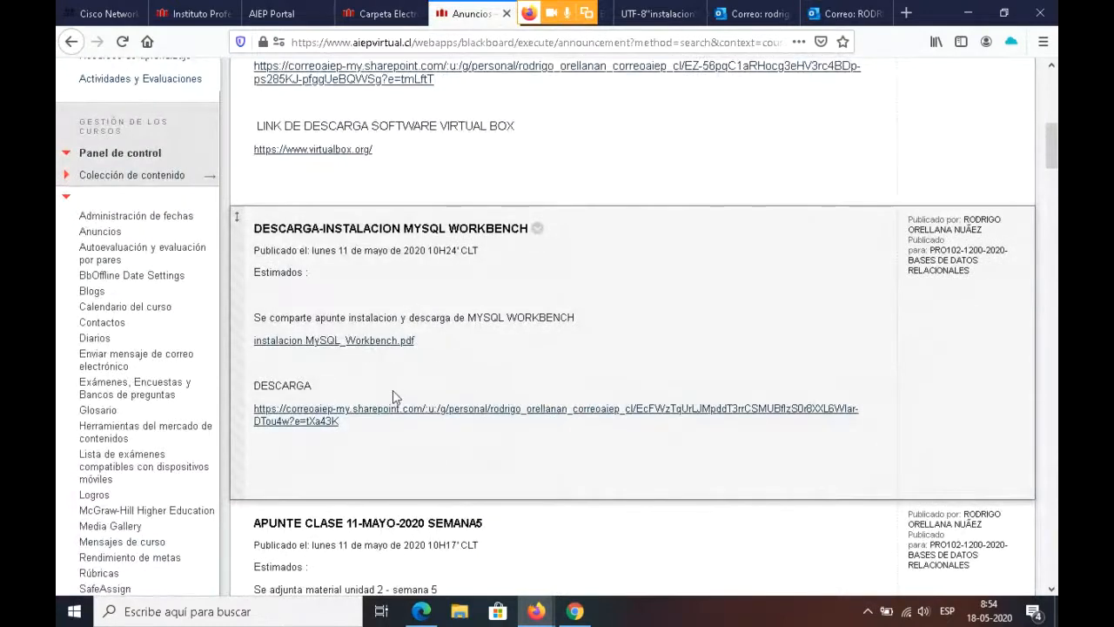
{"action": "scroll", "coordinate": [391, 395], "scroll_direction": "up", "scroll_amount": 5}
{"action": "scroll", "coordinate": [396, 397], "scroll_direction": "up", "scroll_amount": 2}
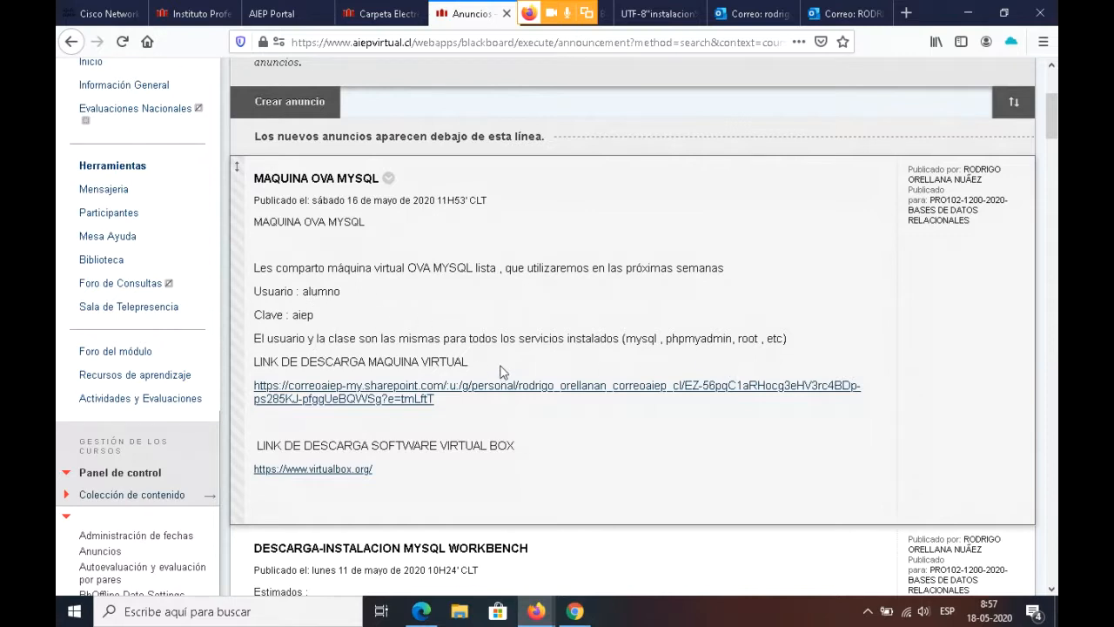
{"action": "left_click", "coordinate": [292, 400]}
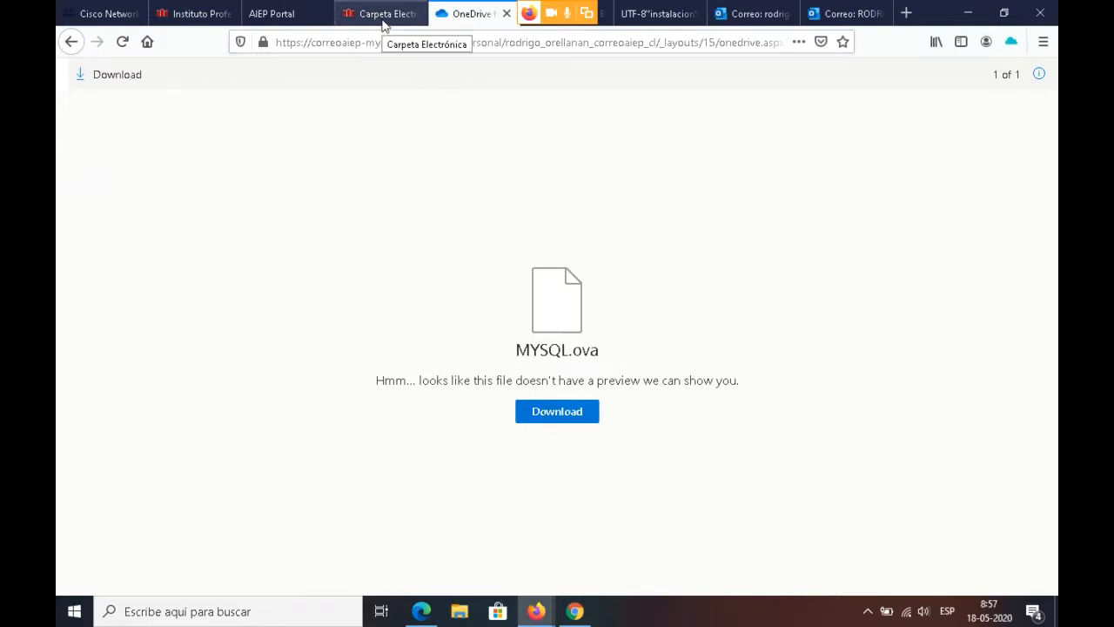
- Close the MYSQL.ova download page and return to the MySQL Workbench installation PDF
{"action": "left_click", "coordinate": [507, 14]}
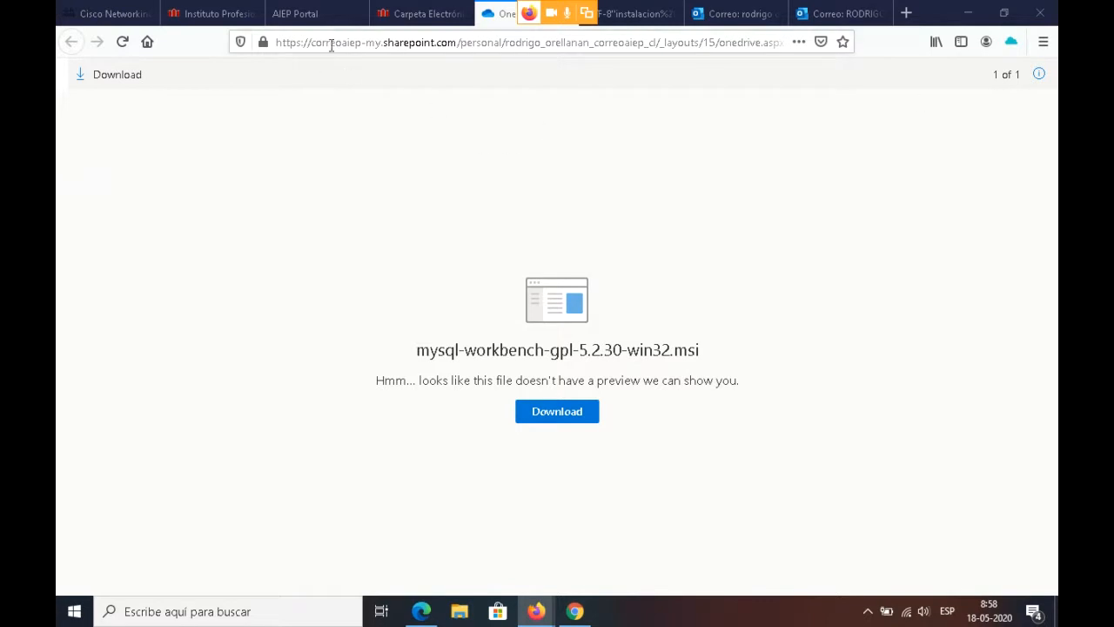
{"action": "left_click", "coordinate": [406, 12]}
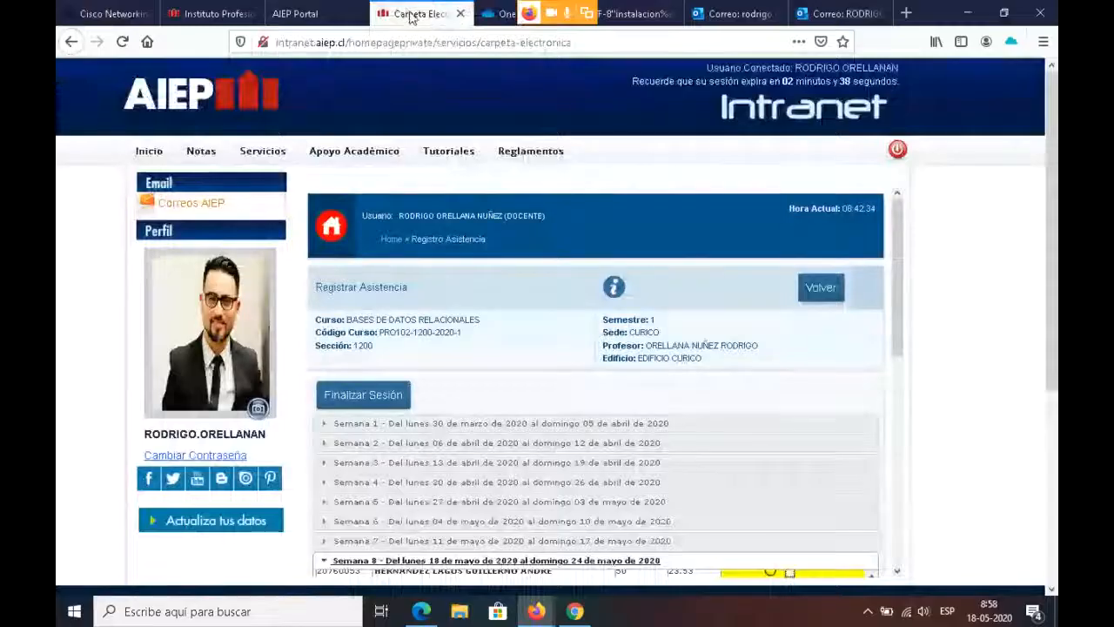
{"action": "left_click", "coordinate": [632, 14]}
{"action": "left_click", "coordinate": [418, 11]}
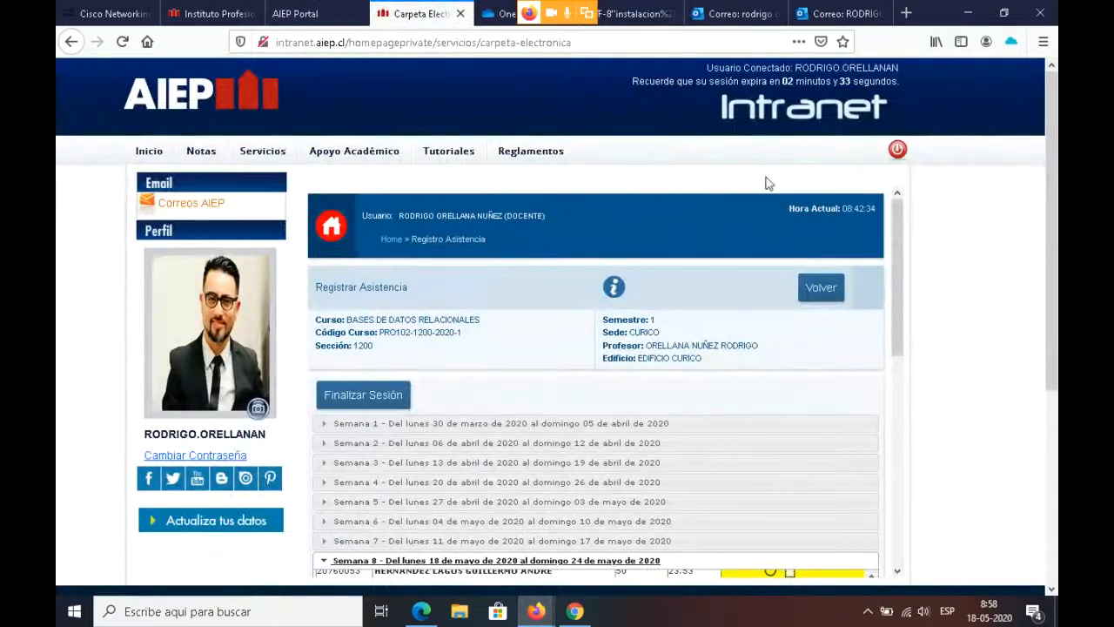
{"action": "left_click", "coordinate": [635, 24]}
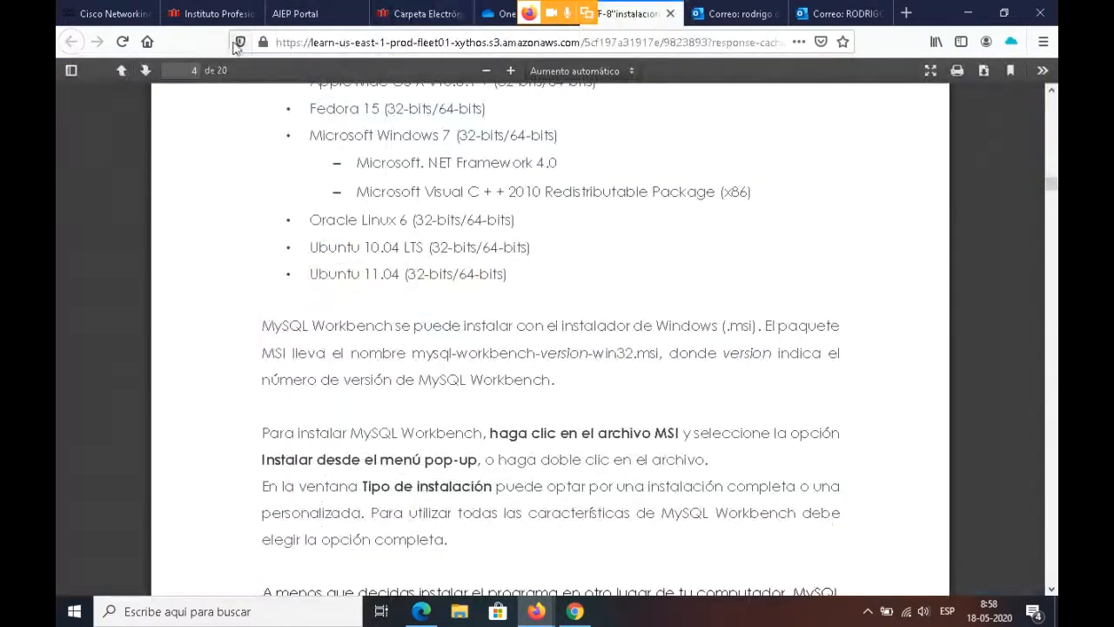
{"action": "left_click", "coordinate": [355, 42]}
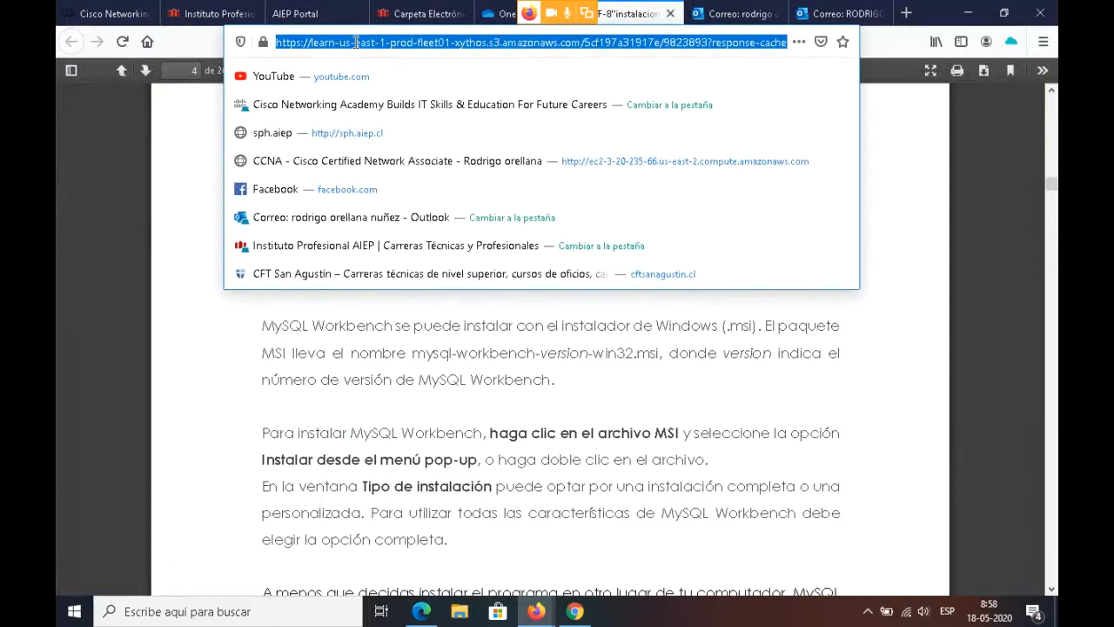
{"action": "type", "text": "virtual.cl/webapps/portal/execute/tabs/tabAction?tab_tab_group_id=_1_1"}
{"action": "key", "text": "Return"}
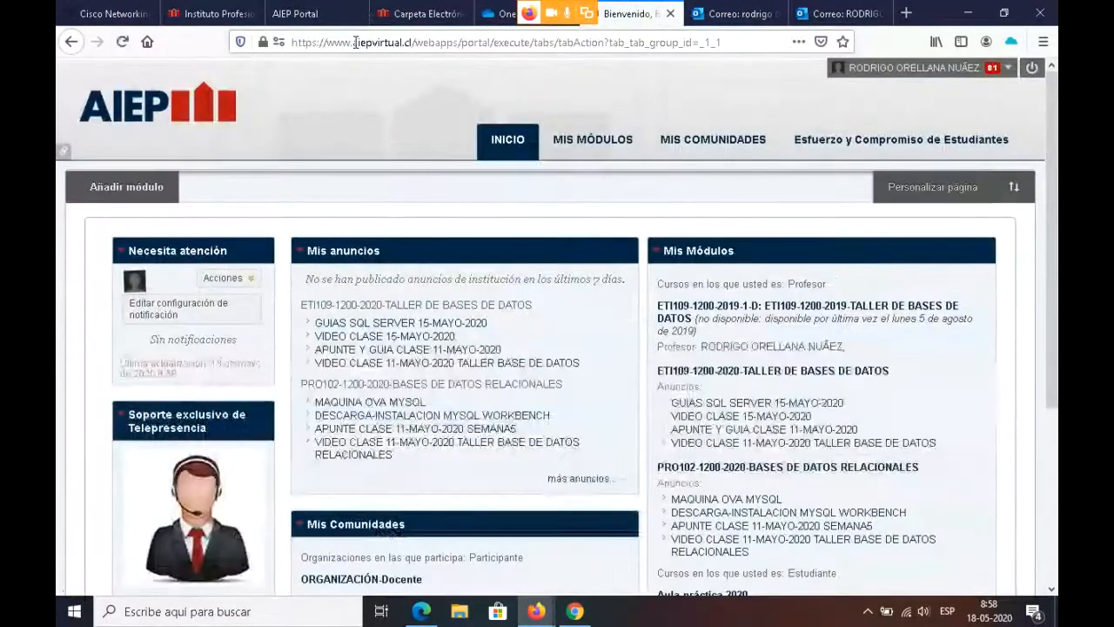
{"action": "left_click", "coordinate": [787, 474]}
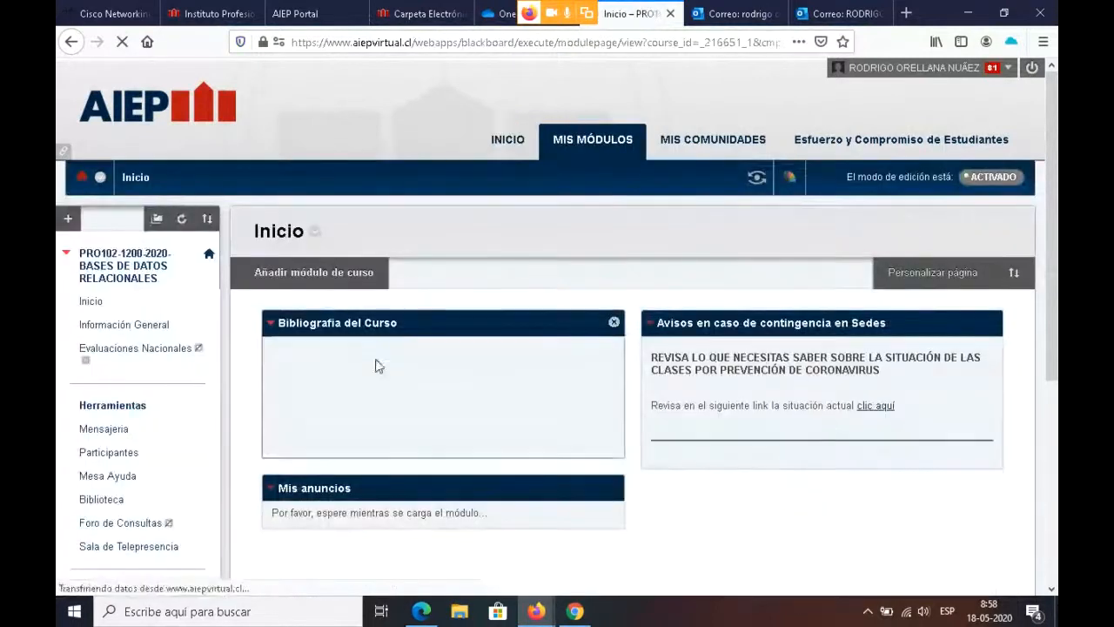
- Open the course's Anuncios page and follow the virtualbox.org link in the MAQUINA OVA MYSQL announcement
{"action": "scroll", "coordinate": [166, 469], "scroll_direction": "down", "scroll_amount": 5}
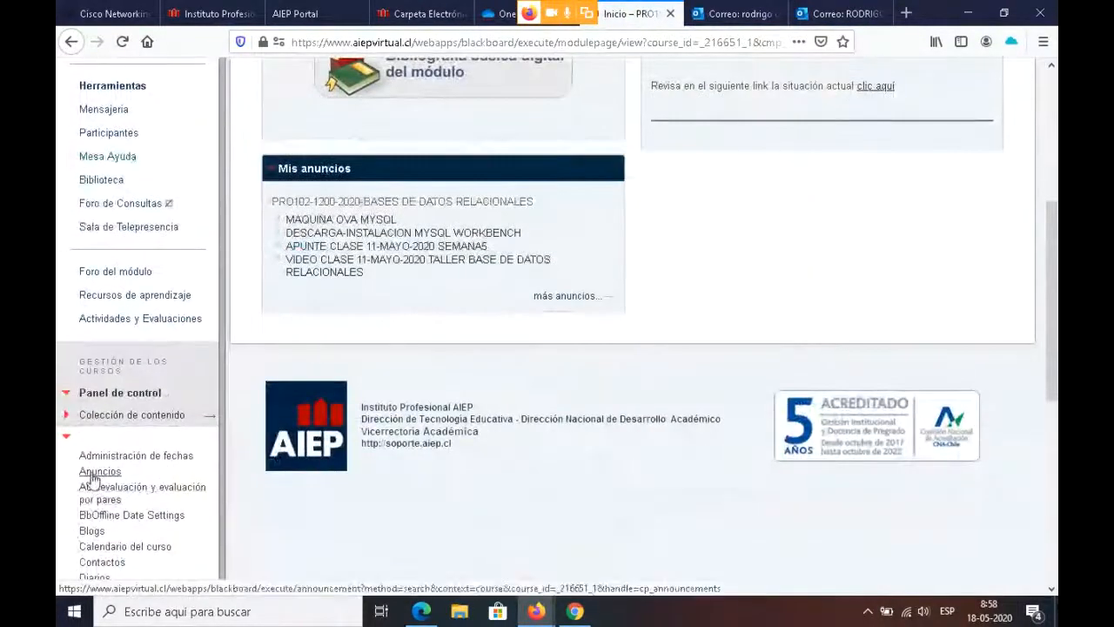
{"action": "left_click", "coordinate": [92, 473]}
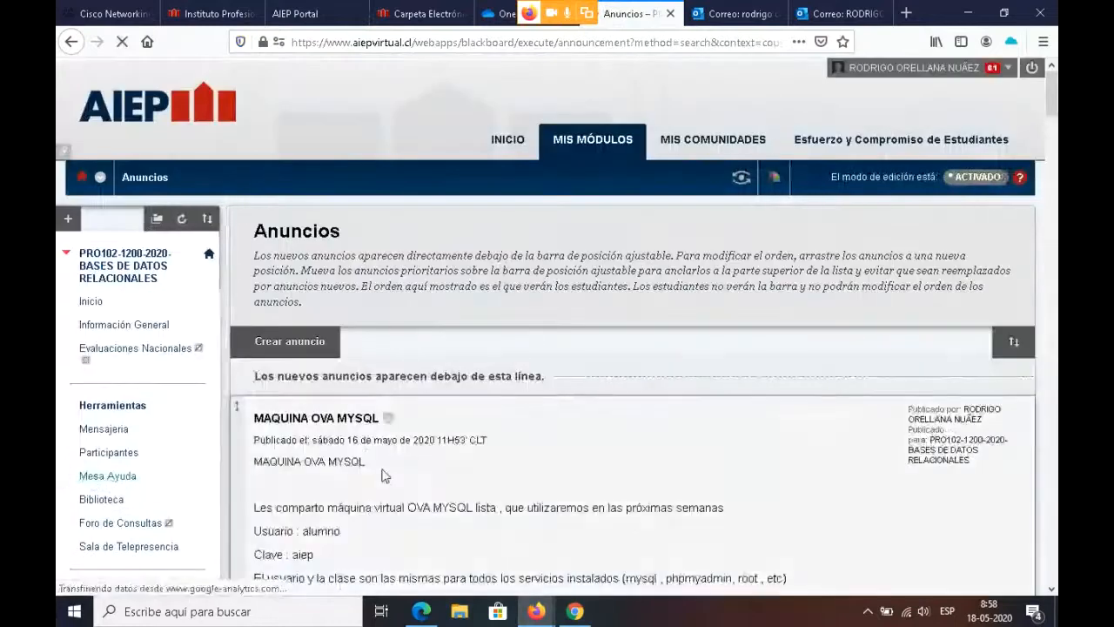
{"action": "scroll", "coordinate": [357, 435], "scroll_direction": "down", "scroll_amount": 2}
{"action": "scroll", "coordinate": [355, 434], "scroll_direction": "down", "scroll_amount": 2}
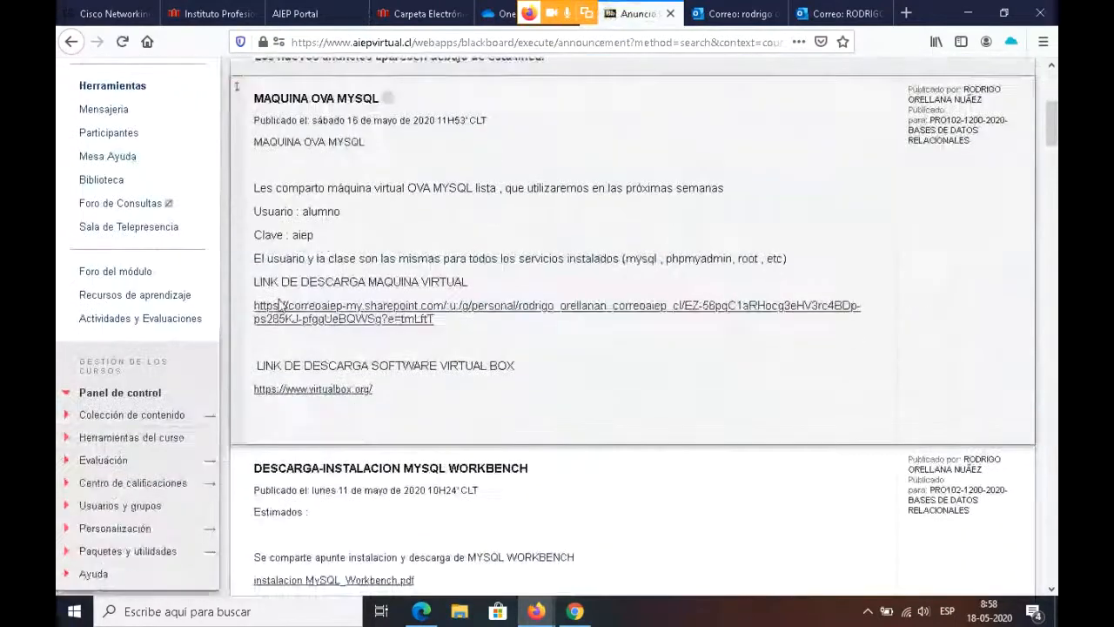
{"action": "left_click", "coordinate": [341, 389]}
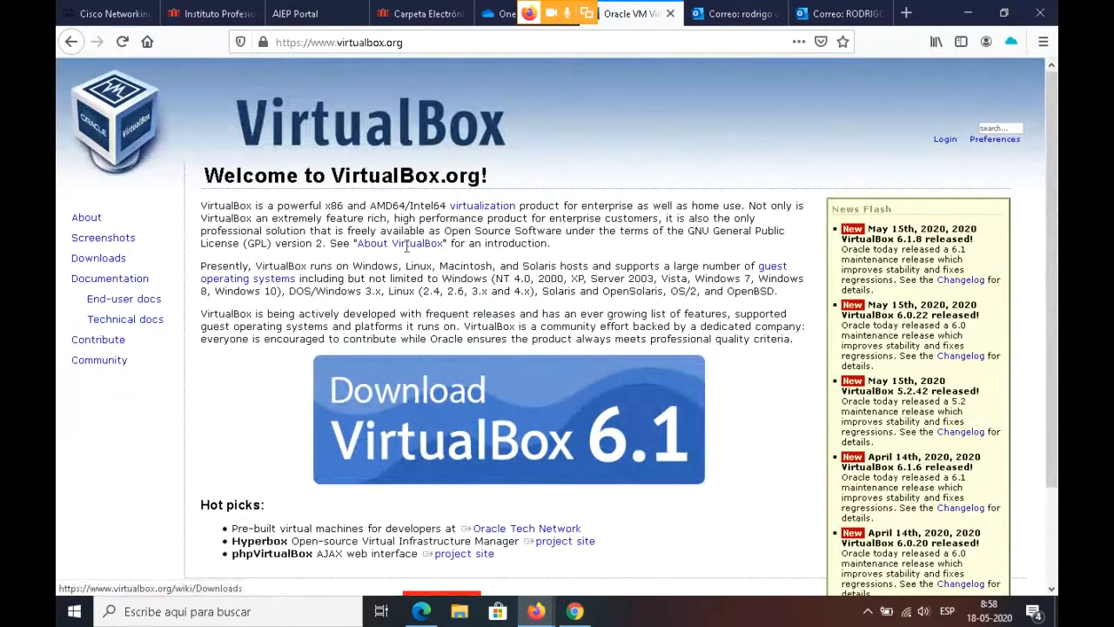
- Open the VirtualBox 6.1 download page from the VirtualBox home page
{"action": "scroll", "coordinate": [426, 329], "scroll_direction": "down", "scroll_amount": 3}
{"action": "scroll", "coordinate": [425, 328], "scroll_direction": "up", "scroll_amount": 2}
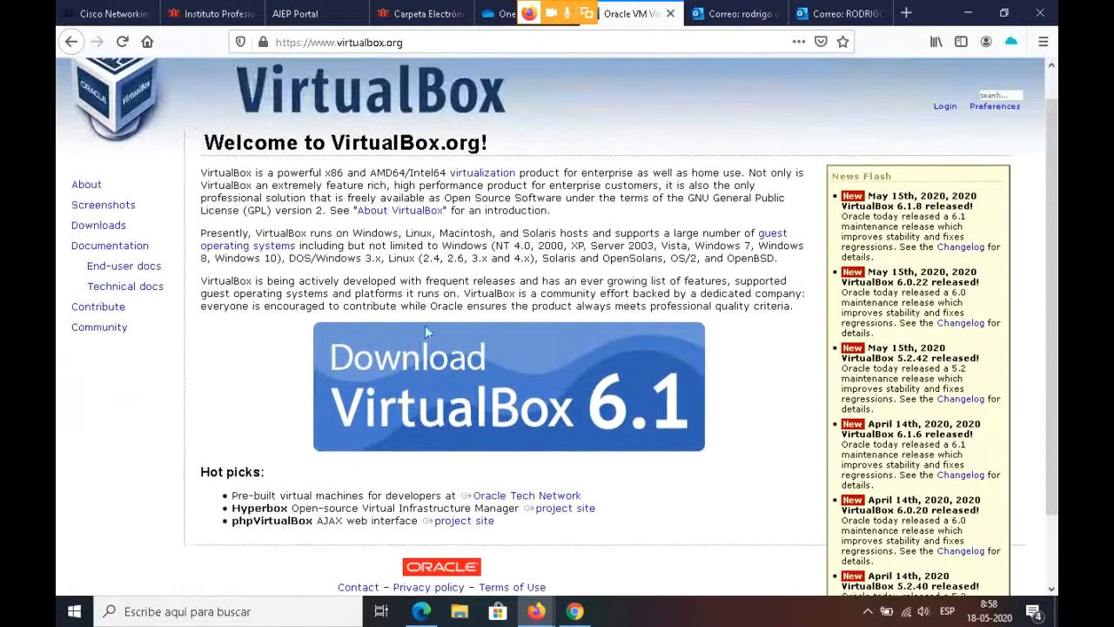
{"action": "scroll", "coordinate": [452, 373], "scroll_direction": "up", "scroll_amount": 1}
{"action": "left_click", "coordinate": [453, 390]}
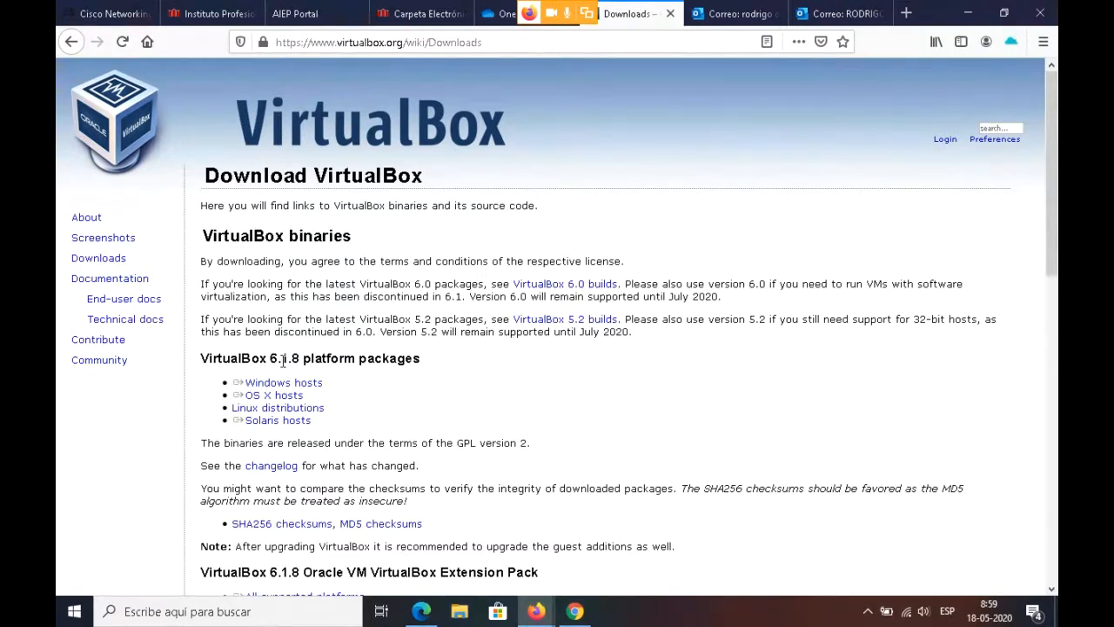
- Download the VirtualBox 6.1.8 installer for Windows hosts to the Escritorio folder and check its download progress
{"action": "left_click", "coordinate": [280, 388]}
{"action": "left_click", "coordinate": [286, 387]}
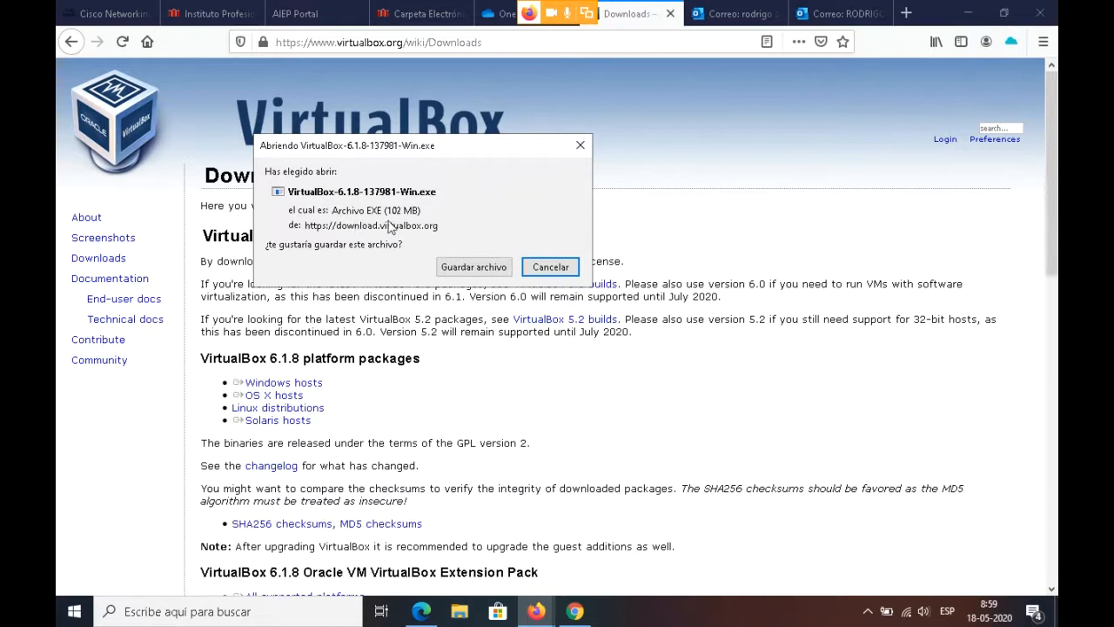
{"action": "left_click", "coordinate": [475, 268]}
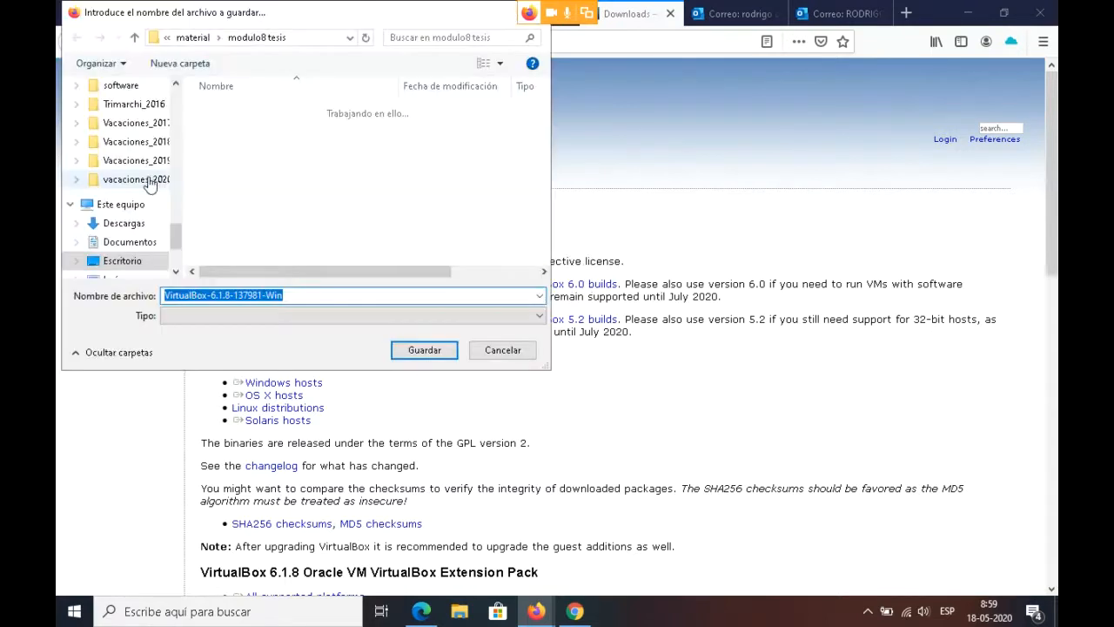
{"action": "left_click", "coordinate": [119, 258]}
{"action": "left_click", "coordinate": [422, 352]}
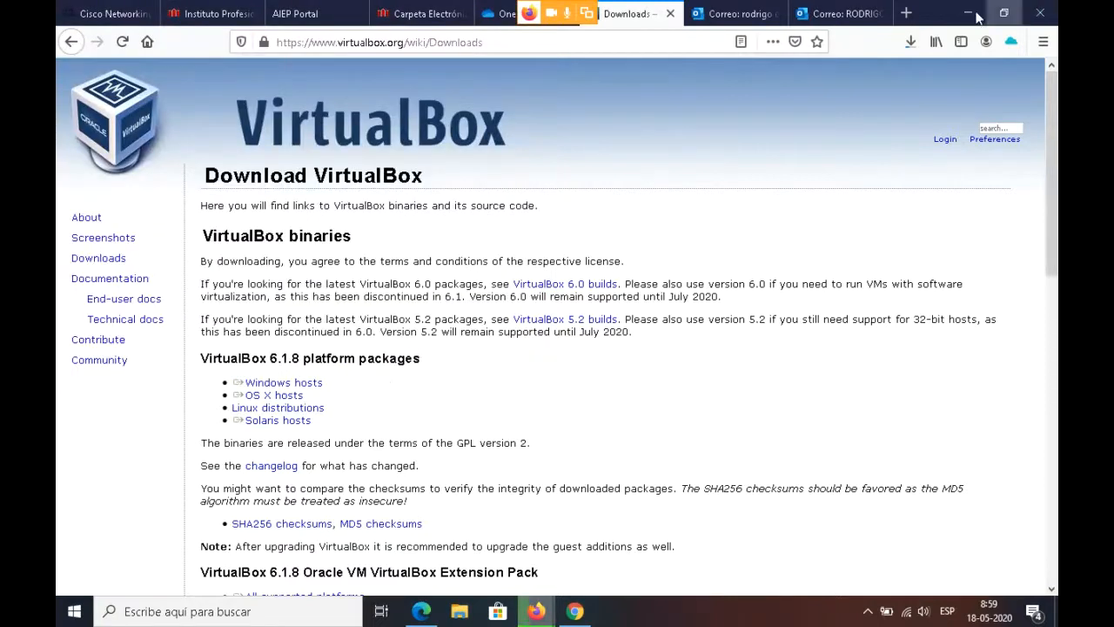
{"action": "left_click", "coordinate": [909, 41]}
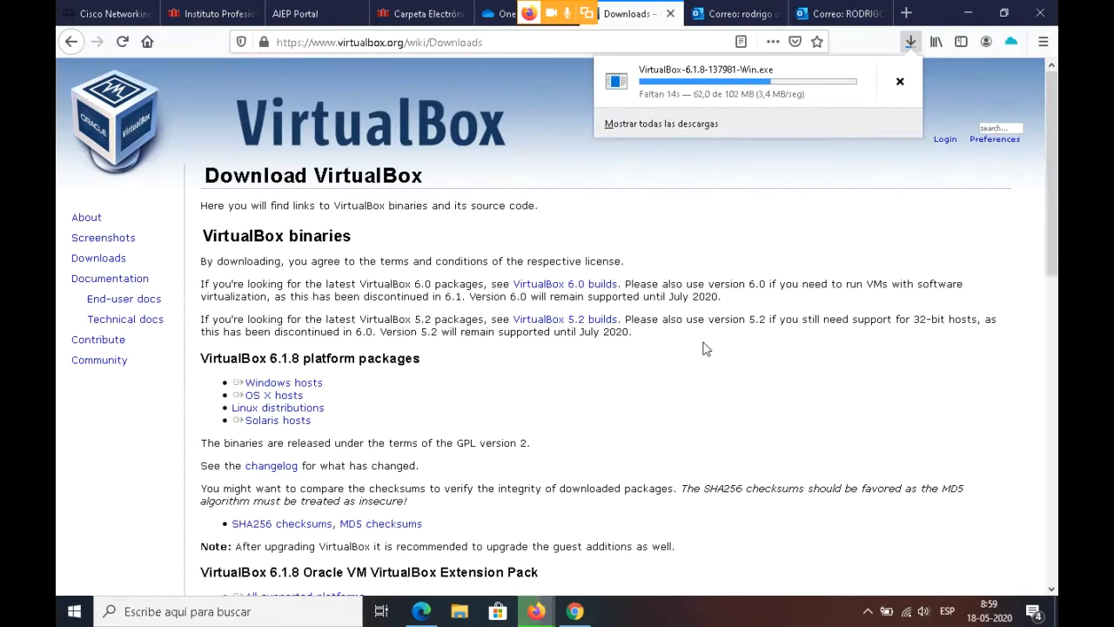
- Return to the course announcements, follow the virtual machine link and bring up the MYSQL.ova download prompt without saving the file
{"action": "left_click", "coordinate": [68, 44]}
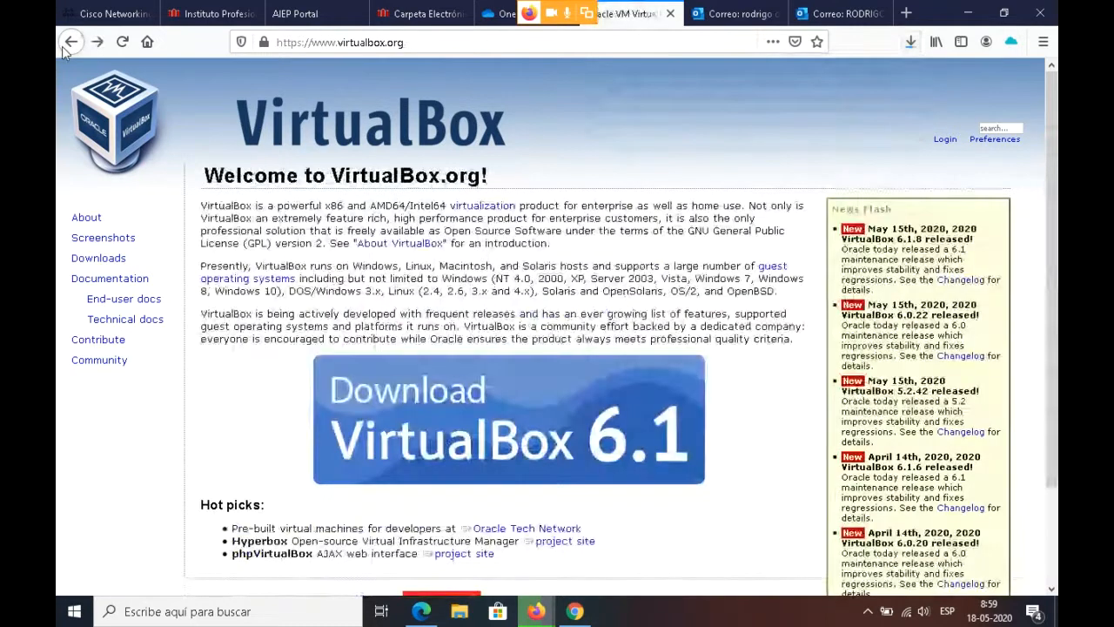
{"action": "left_click", "coordinate": [68, 43]}
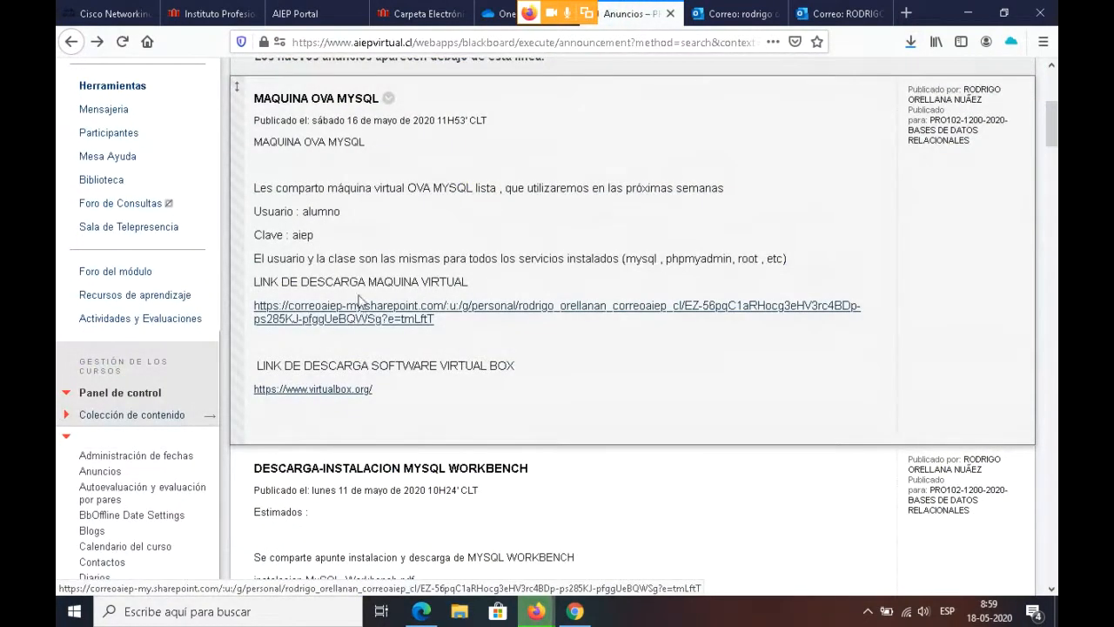
{"action": "left_click", "coordinate": [347, 321]}
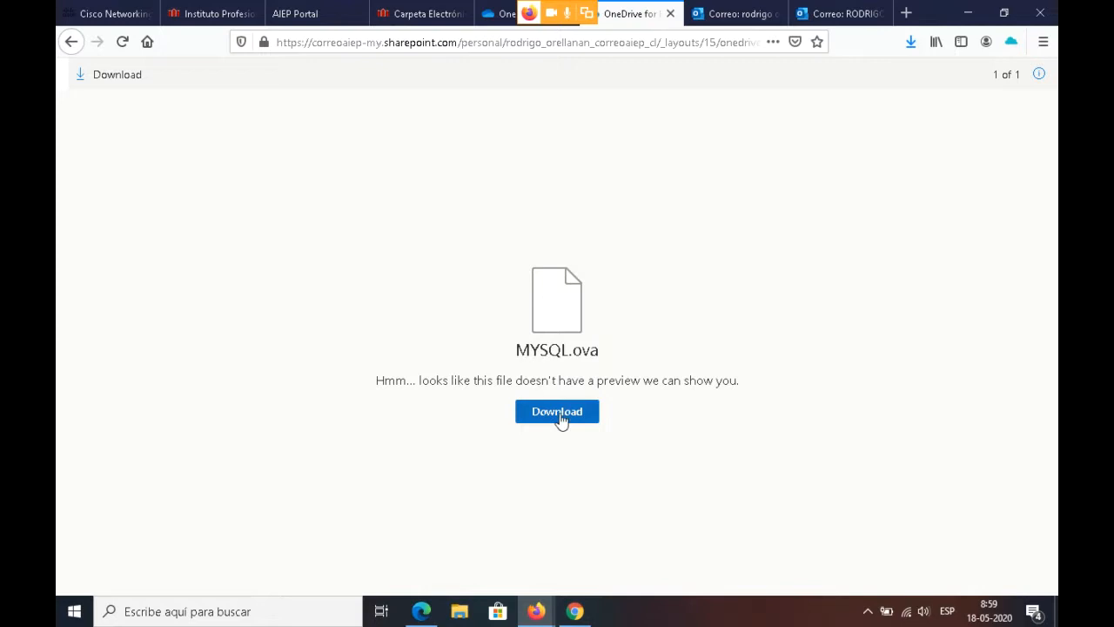
{"action": "left_click", "coordinate": [557, 412]}
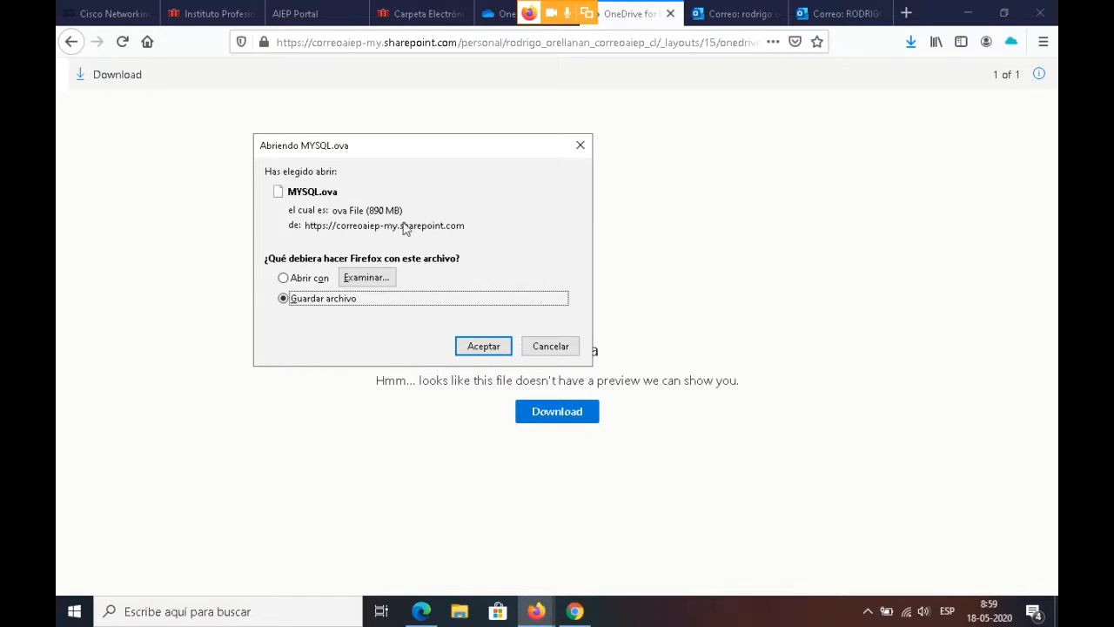
{"action": "left_click", "coordinate": [520, 338]}
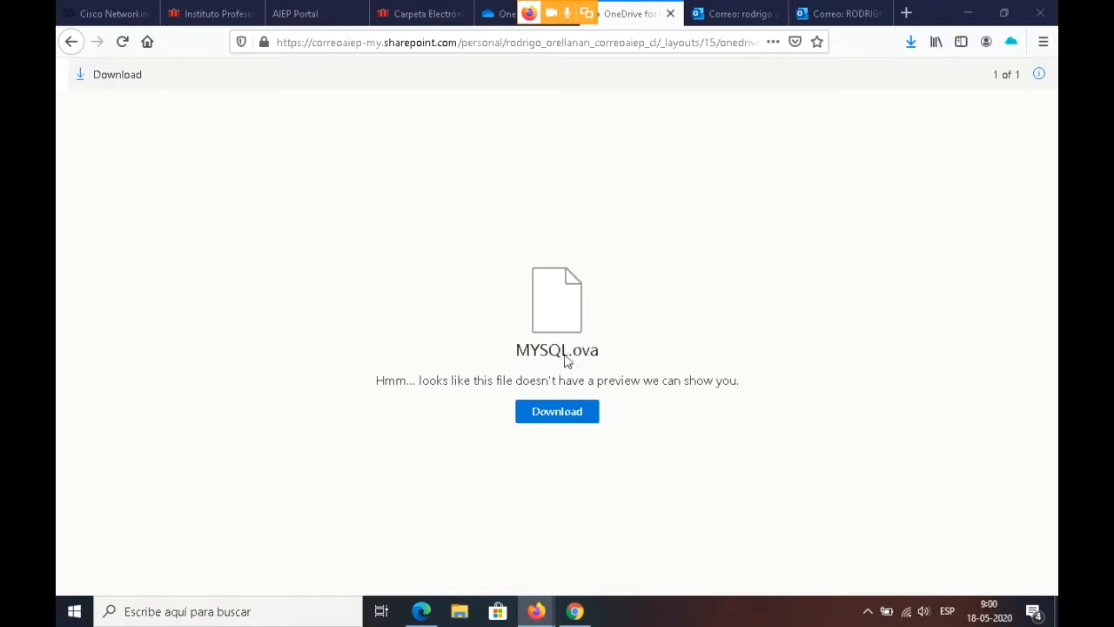
- Go back to the announcements and review the MAQUINA OVA MYSQL, MYSQL WORKBENCH installation and SEMANA5 class notes entries
{"action": "left_click", "coordinate": [71, 42]}
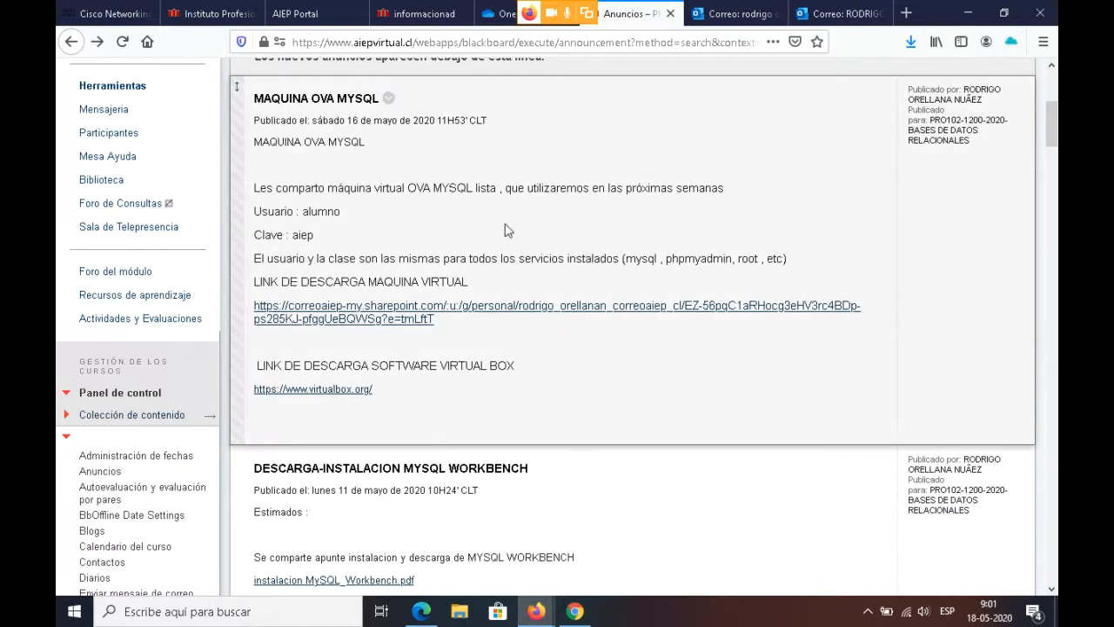
{"action": "scroll", "coordinate": [500, 231], "scroll_direction": "up", "scroll_amount": 4}
{"action": "scroll", "coordinate": [490, 233], "scroll_direction": "down", "scroll_amount": 5}
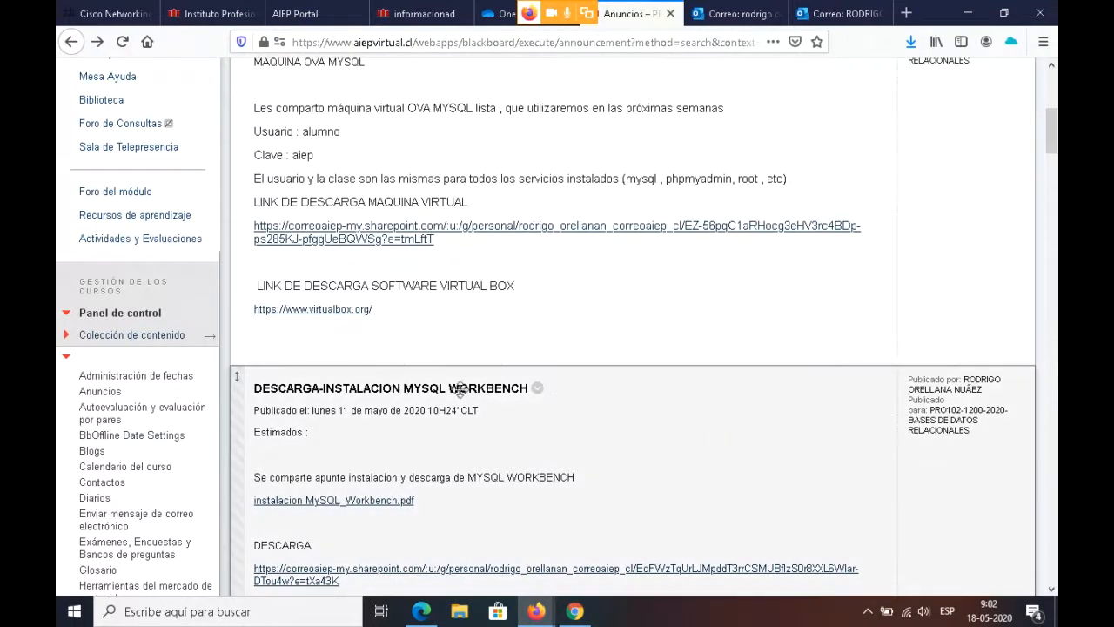
{"action": "scroll", "coordinate": [461, 396], "scroll_direction": "down", "scroll_amount": 3}
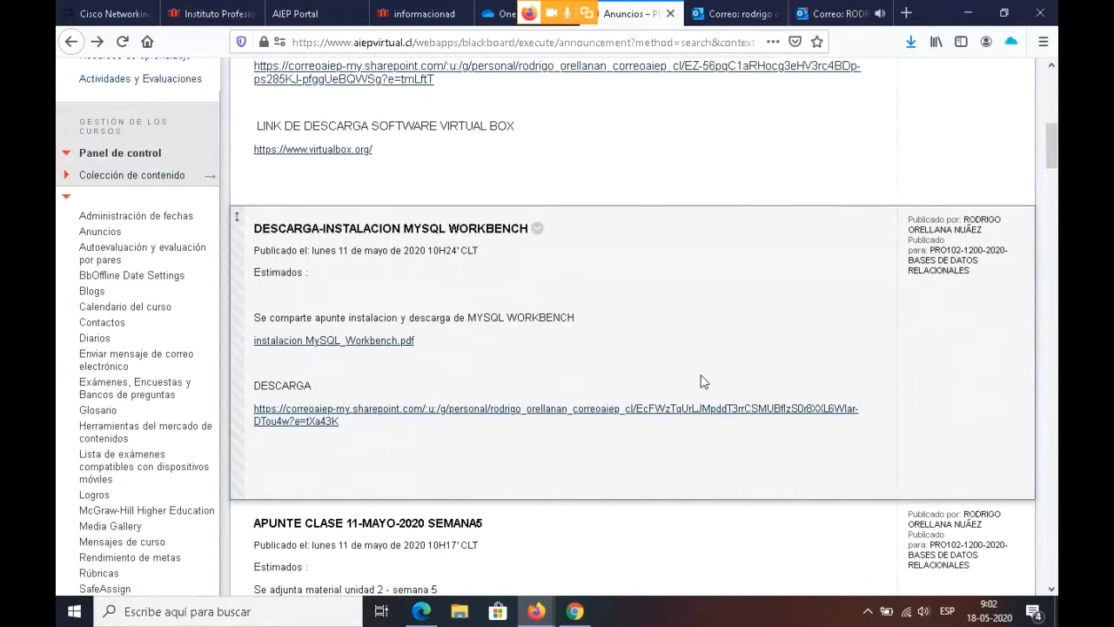
{"action": "scroll", "coordinate": [703, 381], "scroll_direction": "down", "scroll_amount": 5}
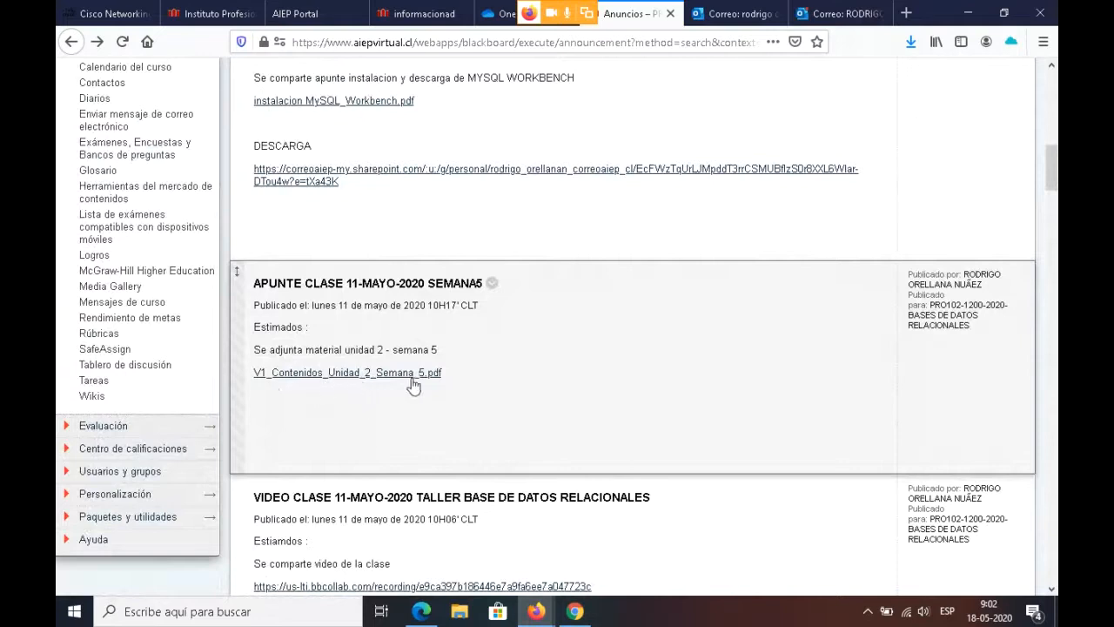
{"action": "scroll", "coordinate": [407, 392], "scroll_direction": "up", "scroll_amount": 5}
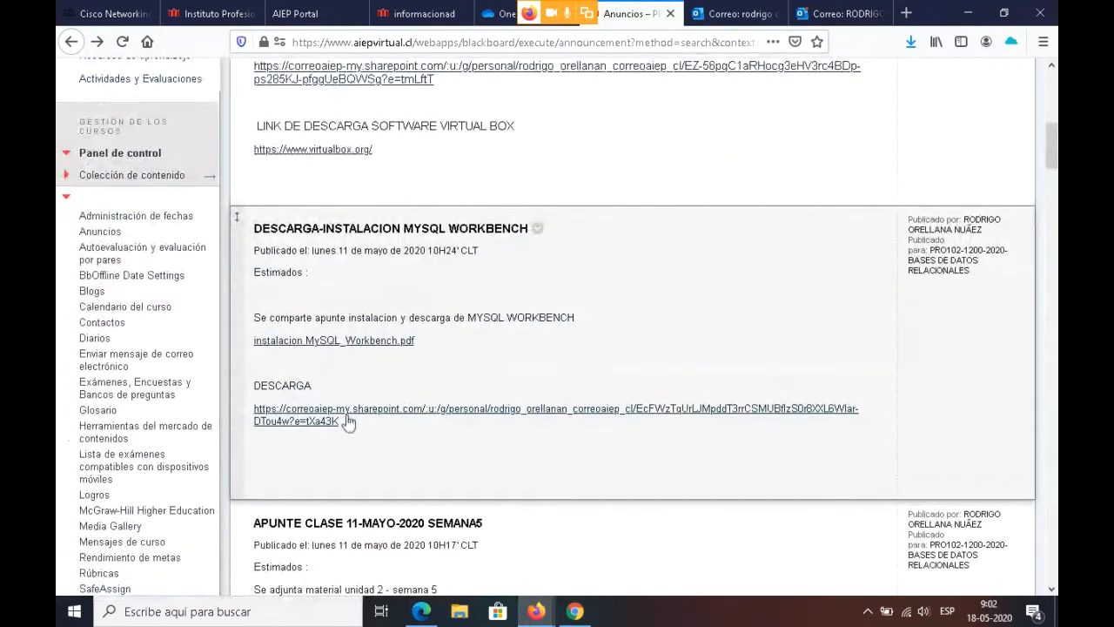
{"action": "scroll", "coordinate": [459, 346], "scroll_direction": "up", "scroll_amount": 8}
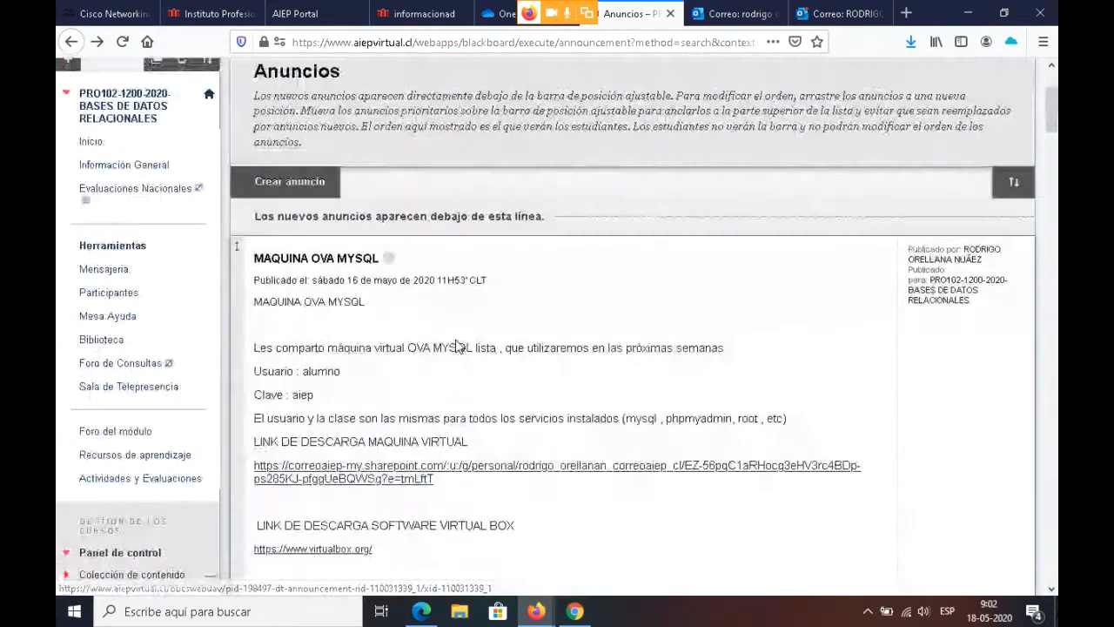
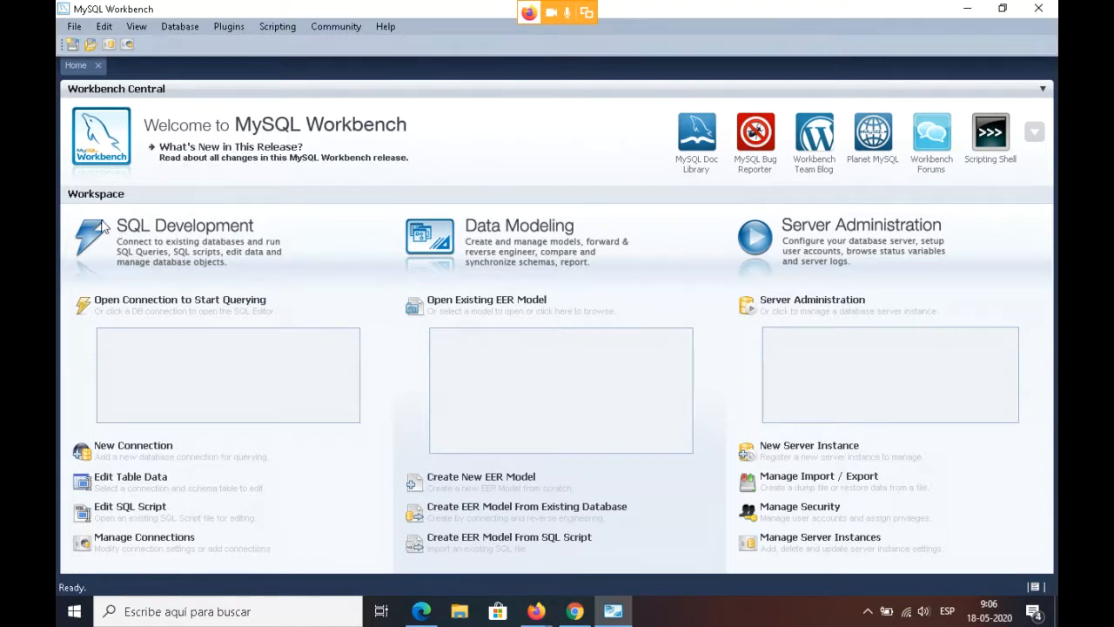
{"action": "left_click", "coordinate": [381, 28]}
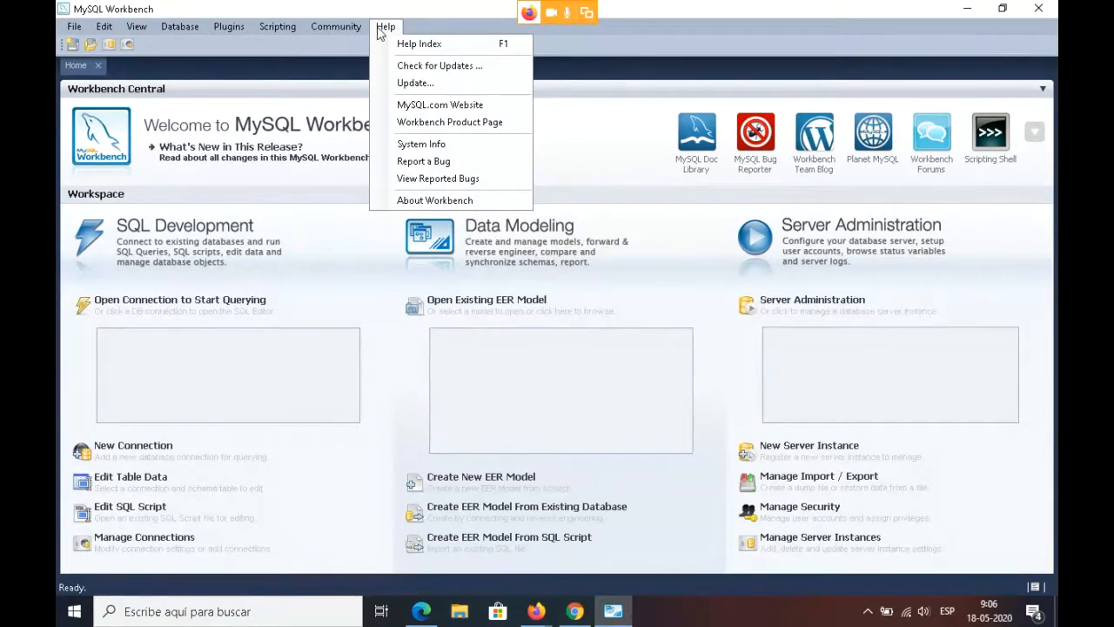
{"action": "left_click", "coordinate": [271, 139]}
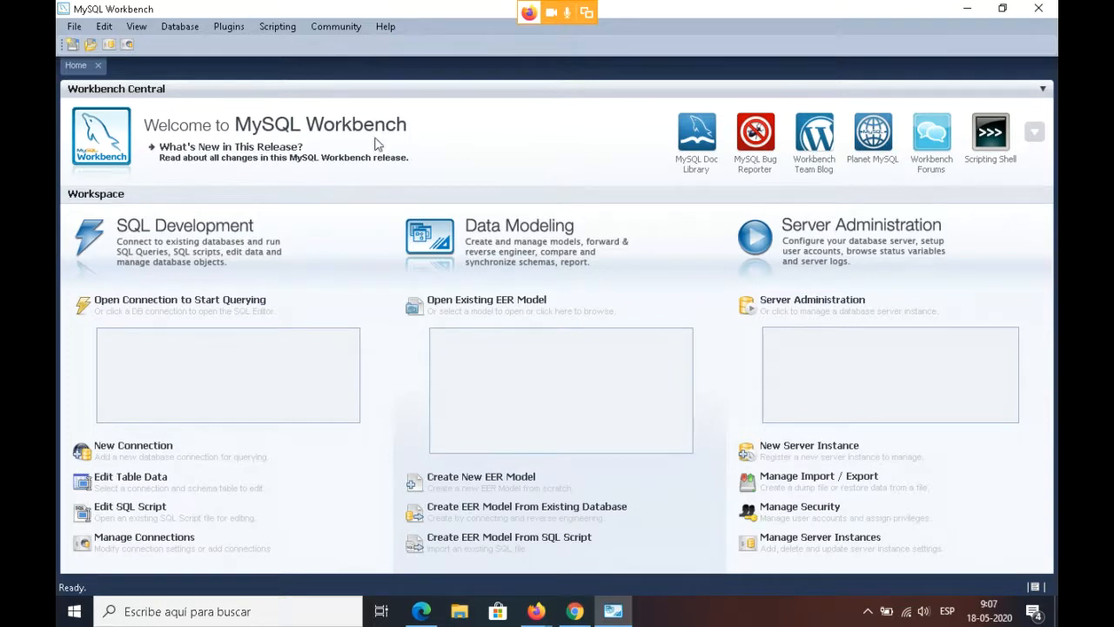
{"action": "left_click", "coordinate": [344, 29]}
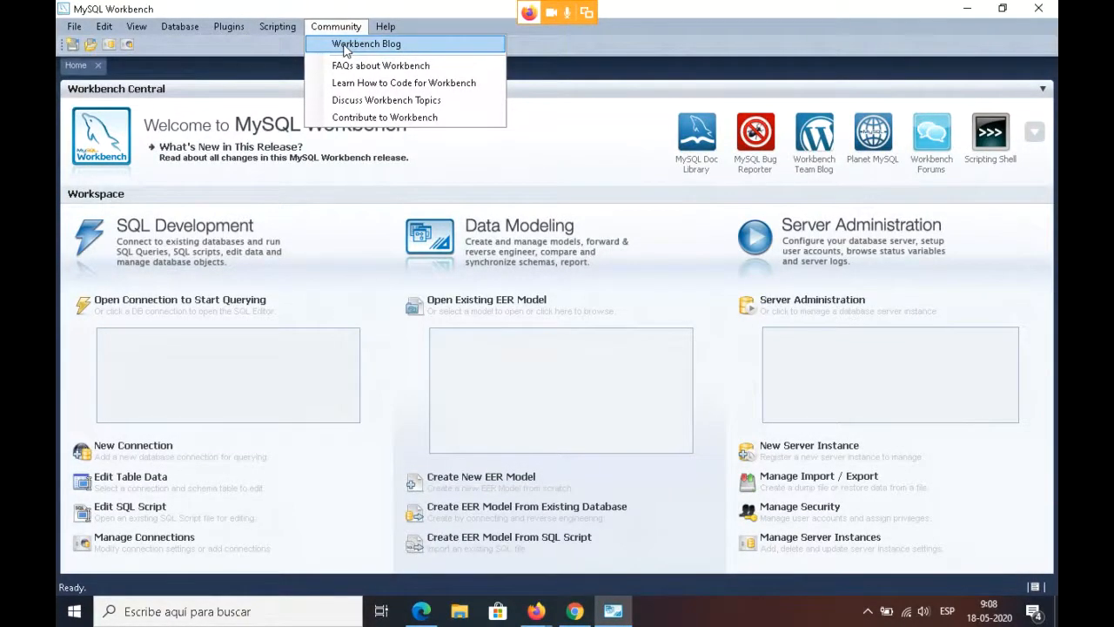
{"action": "left_click", "coordinate": [249, 43]}
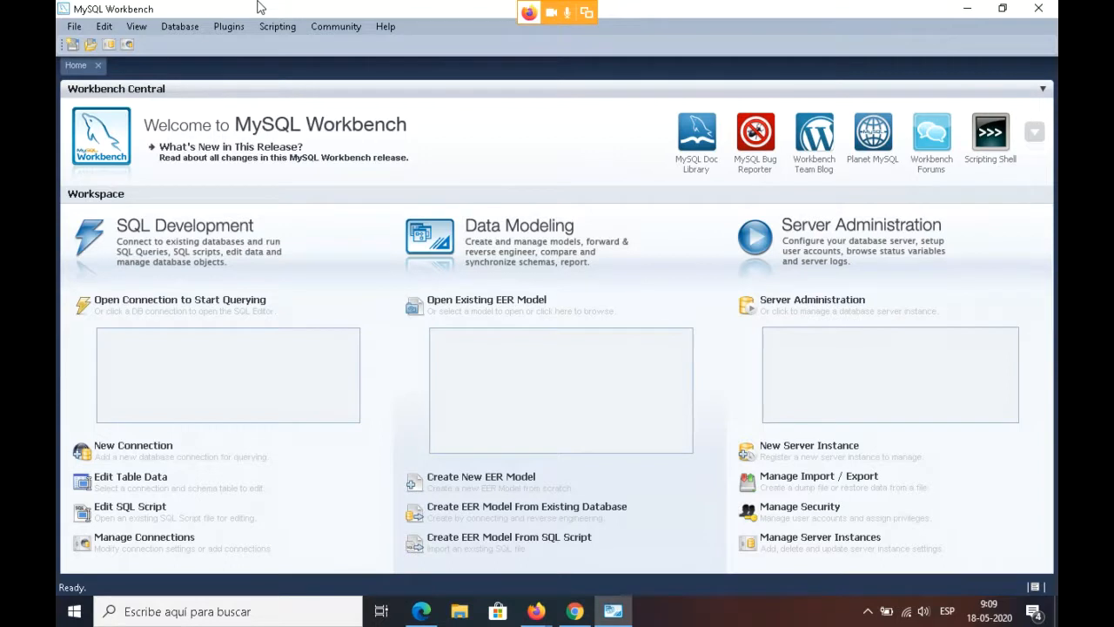
{"action": "left_click", "coordinate": [179, 26]}
{"action": "left_click", "coordinate": [566, 139]}
- Create a new EER model in MySQL Workbench and open its mydb schema for editing
{"action": "left_click", "coordinate": [489, 480]}
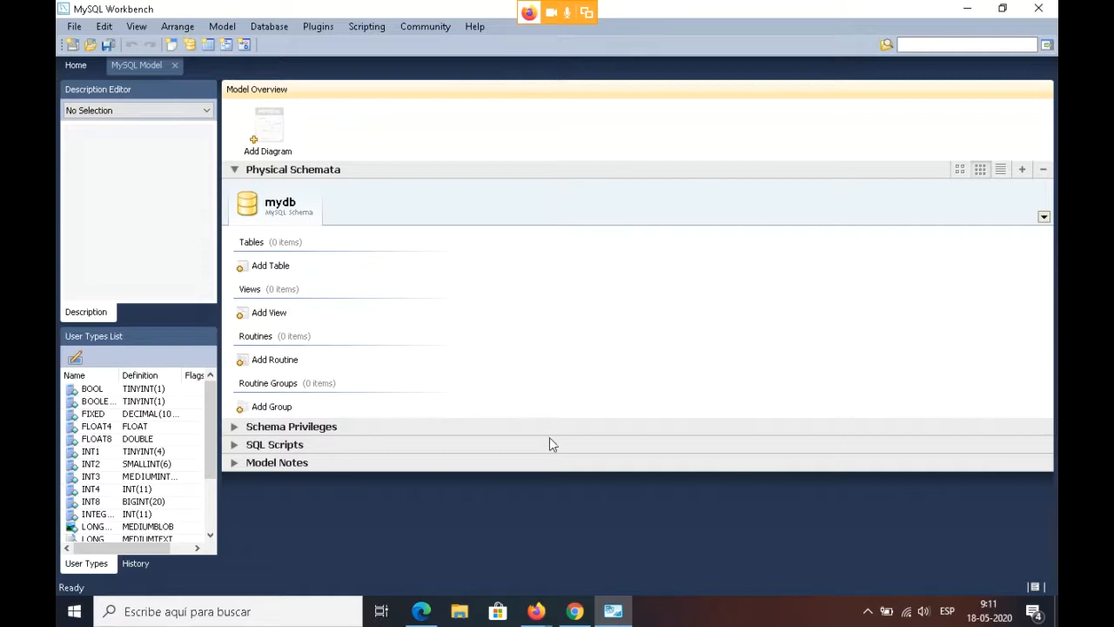
{"action": "right_click", "coordinate": [292, 214]}
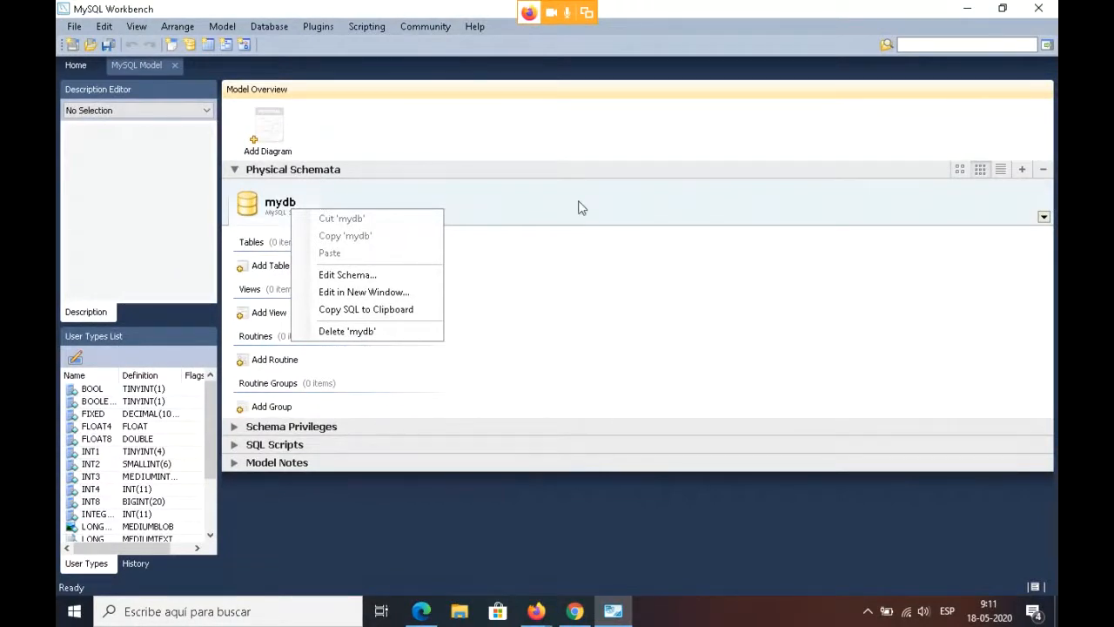
{"action": "left_click", "coordinate": [498, 221]}
{"action": "right_click", "coordinate": [287, 205]}
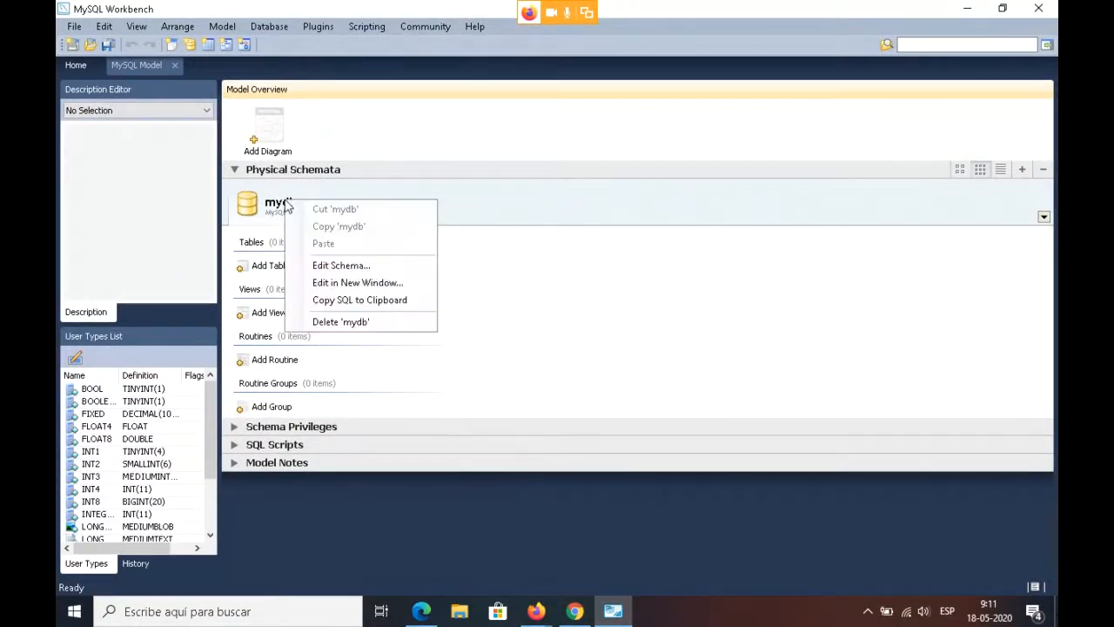
{"action": "left_click", "coordinate": [604, 209]}
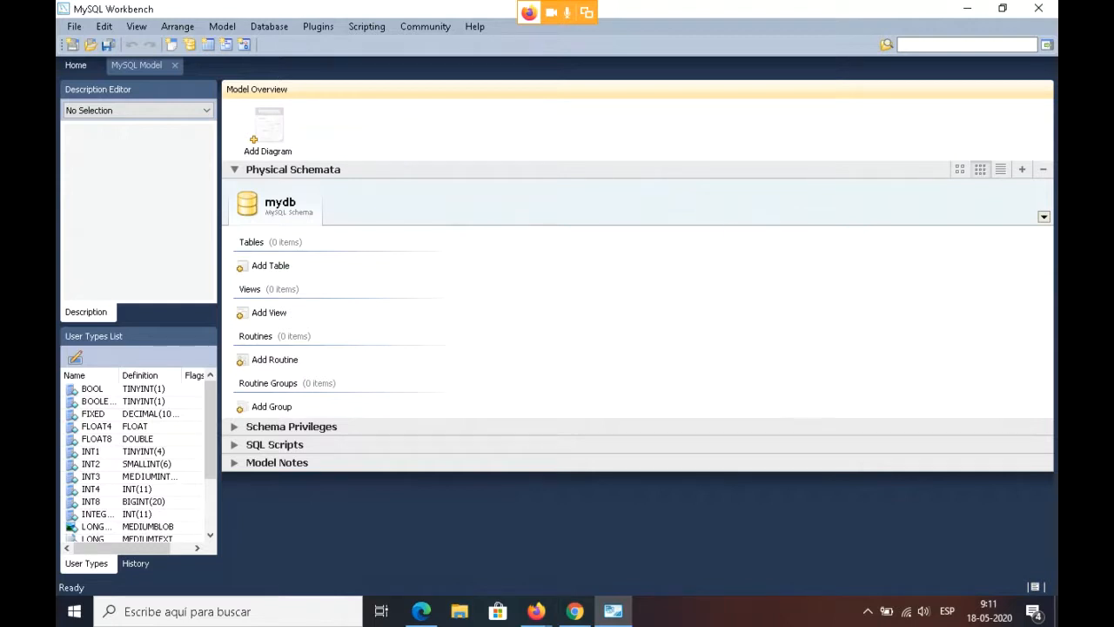
{"action": "key", "text": "alt+Tab"}
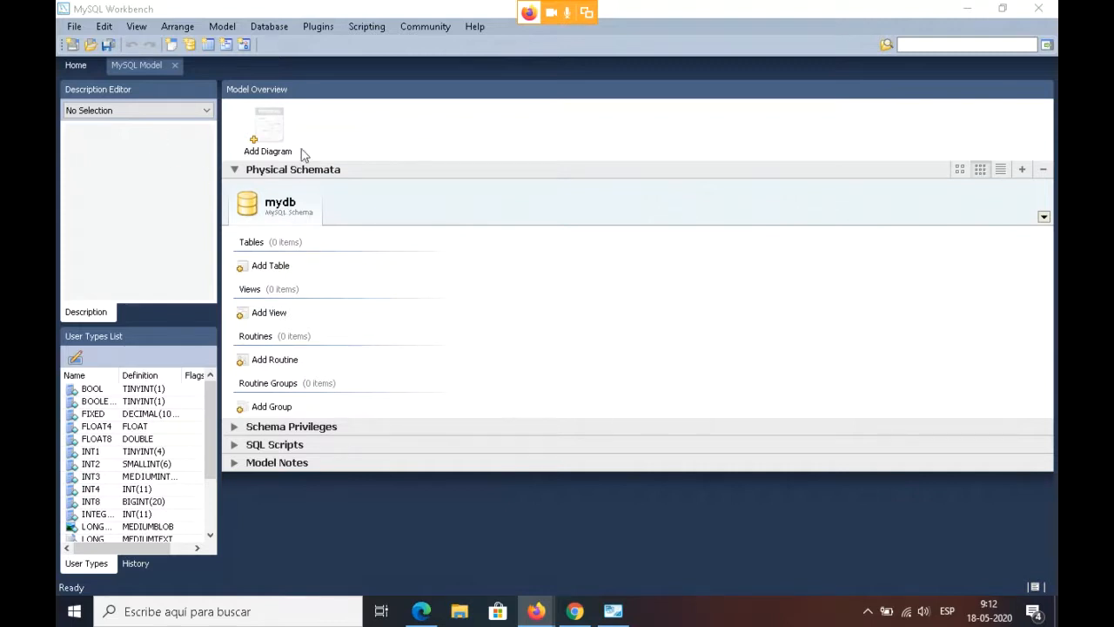
{"action": "right_click", "coordinate": [269, 207]}
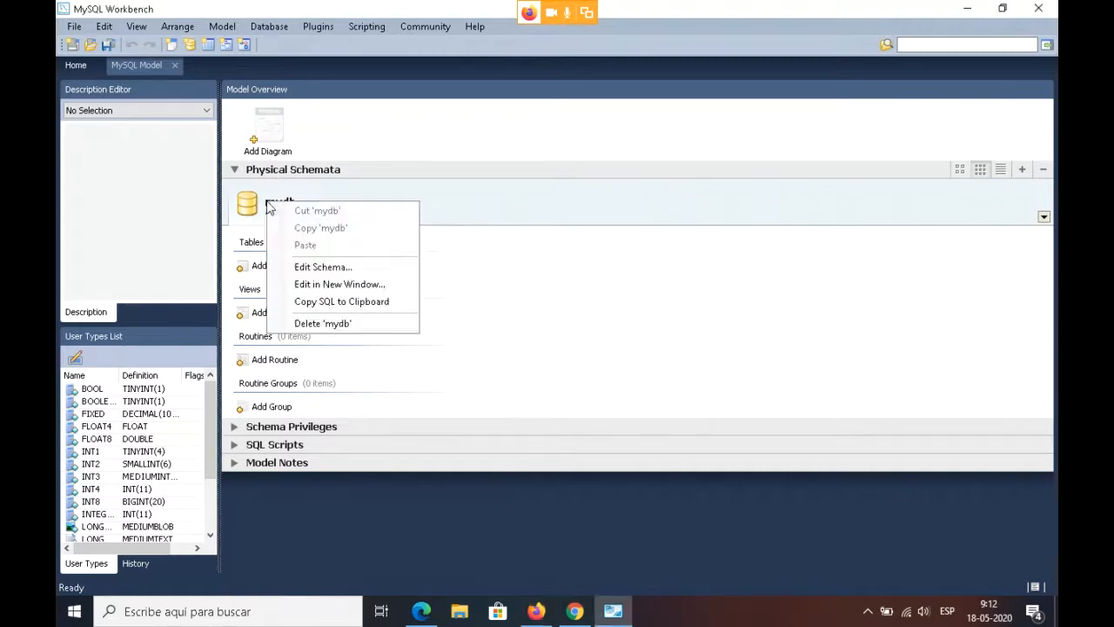
{"action": "left_click", "coordinate": [546, 215]}
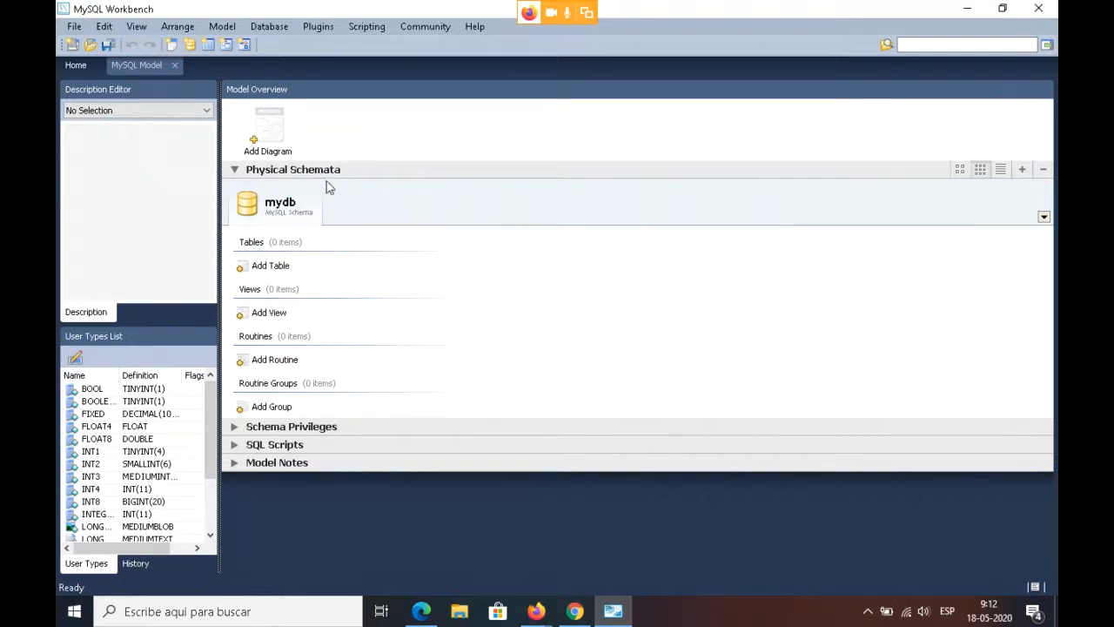
{"action": "right_click", "coordinate": [266, 191]}
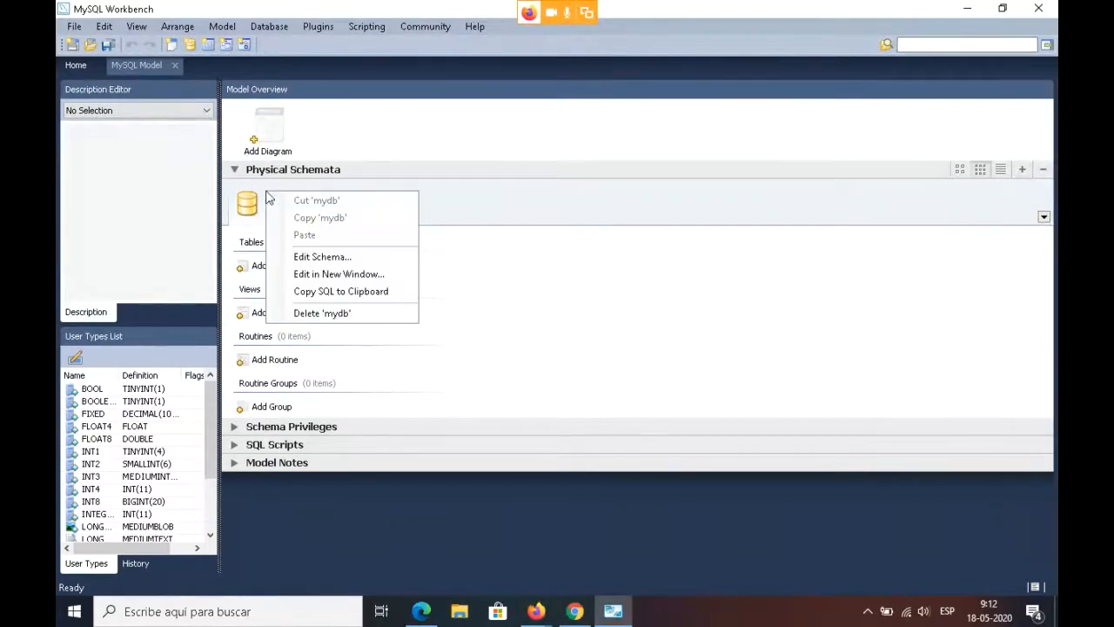
{"action": "left_click", "coordinate": [343, 258]}
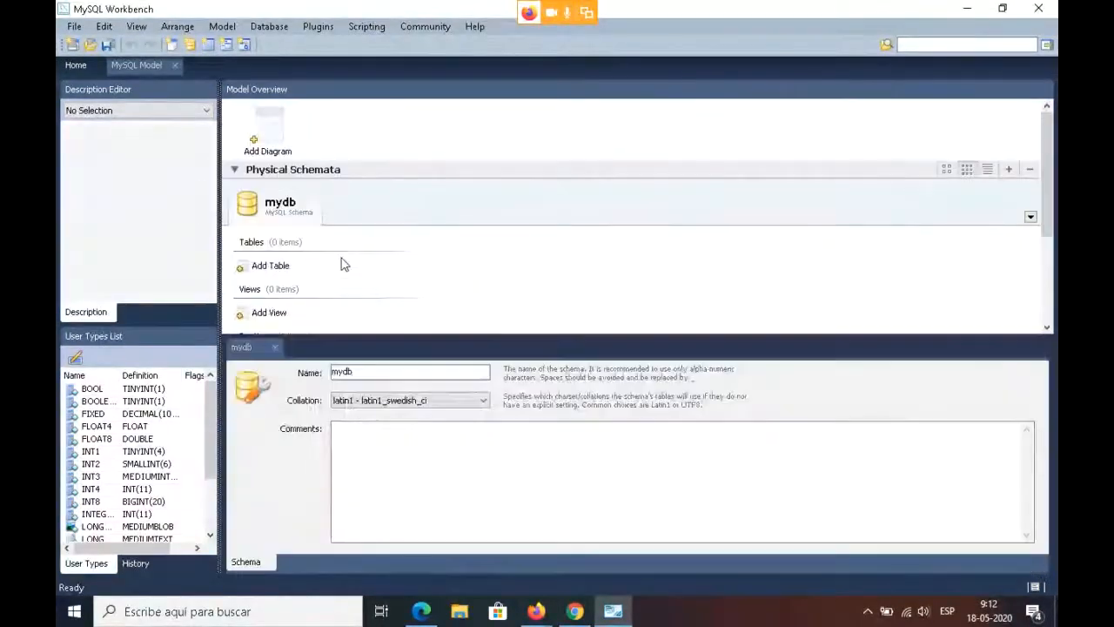
- Rename the mydb schema as taller1 and apply the new name to all schema occurrences
{"action": "right_click", "coordinate": [280, 207]}
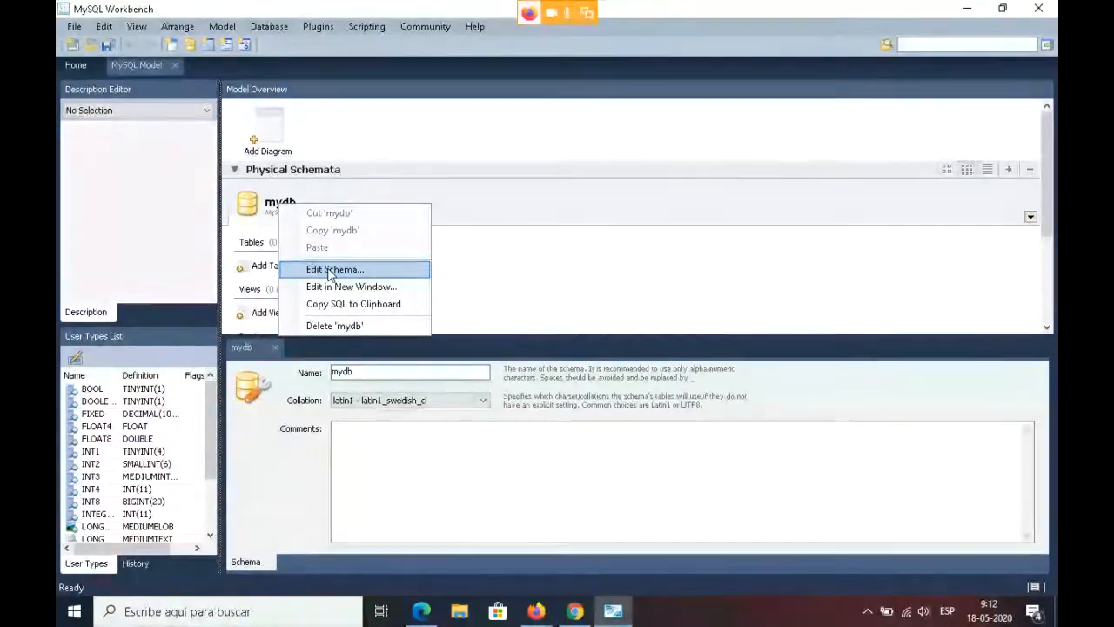
{"action": "left_click", "coordinate": [586, 214]}
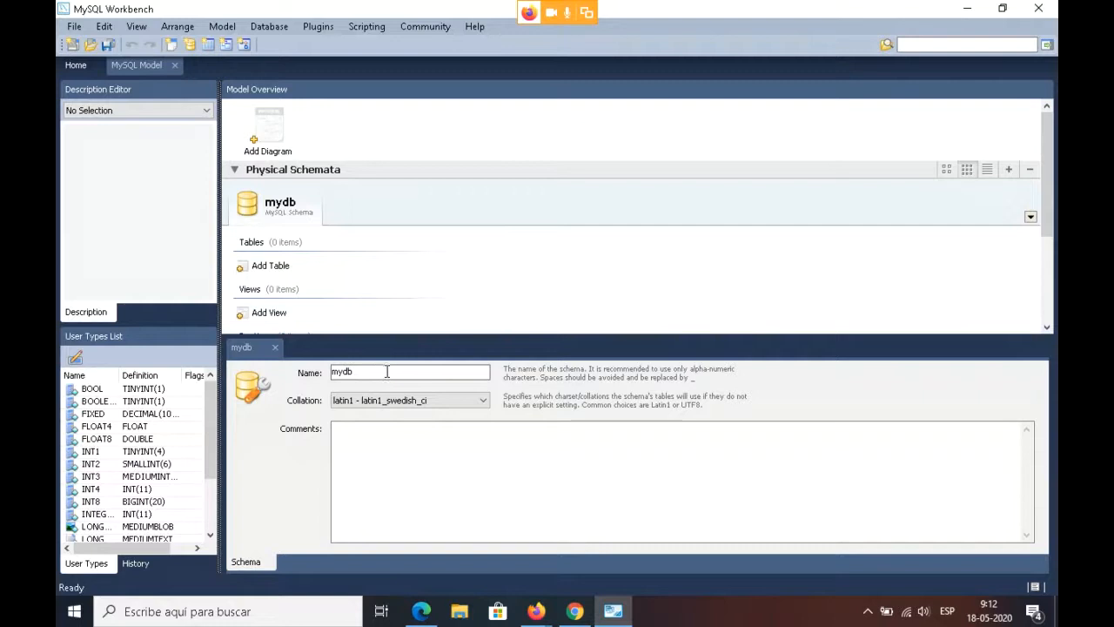
{"action": "right_click", "coordinate": [296, 209]}
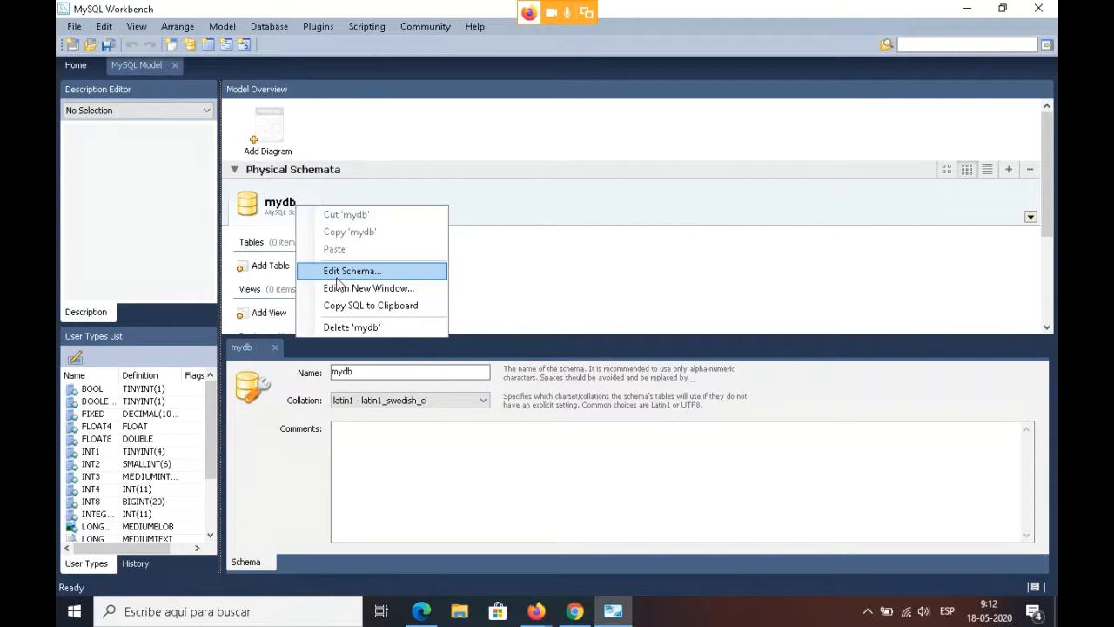
{"action": "left_click", "coordinate": [380, 372]}
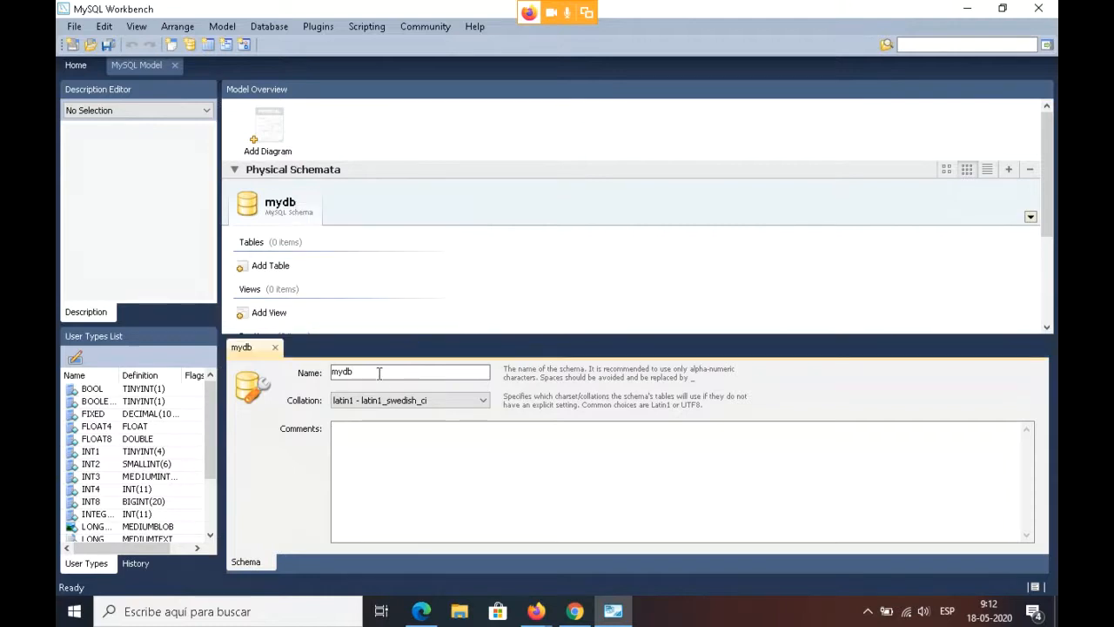
{"action": "double_click", "coordinate": [365, 372]}
{"action": "type", "text": "taller1"}
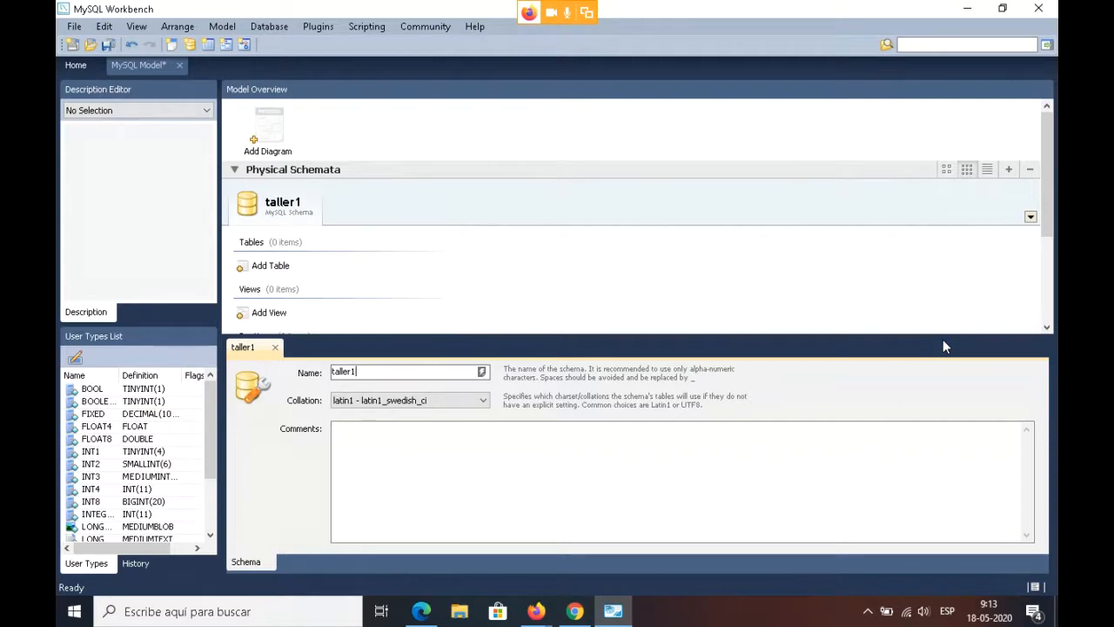
{"action": "left_click", "coordinate": [639, 472]}
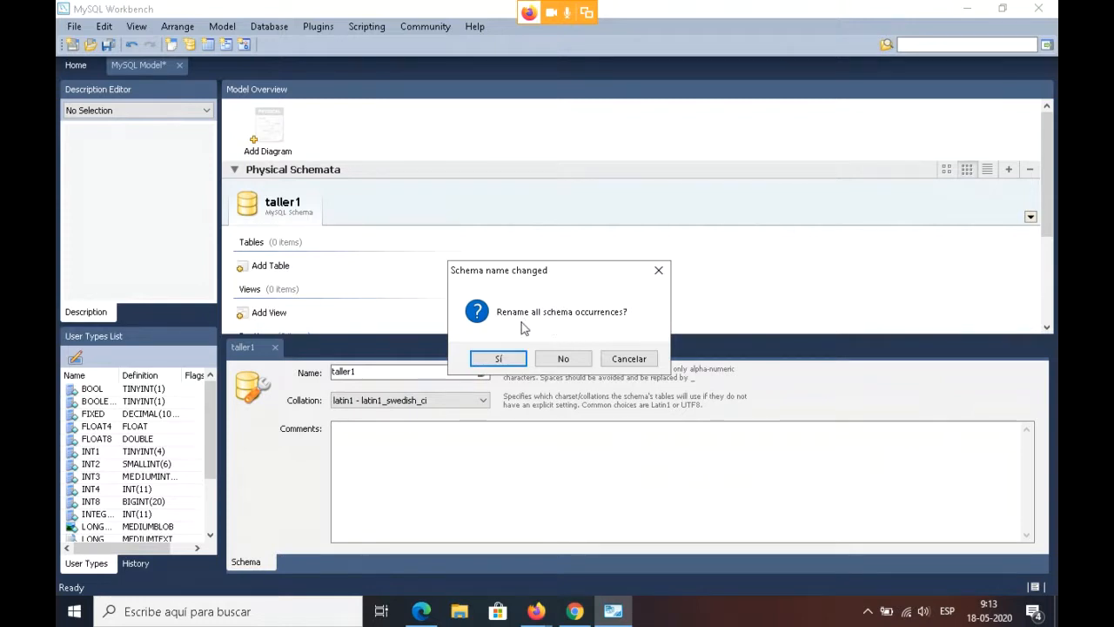
{"action": "left_click", "coordinate": [495, 359]}
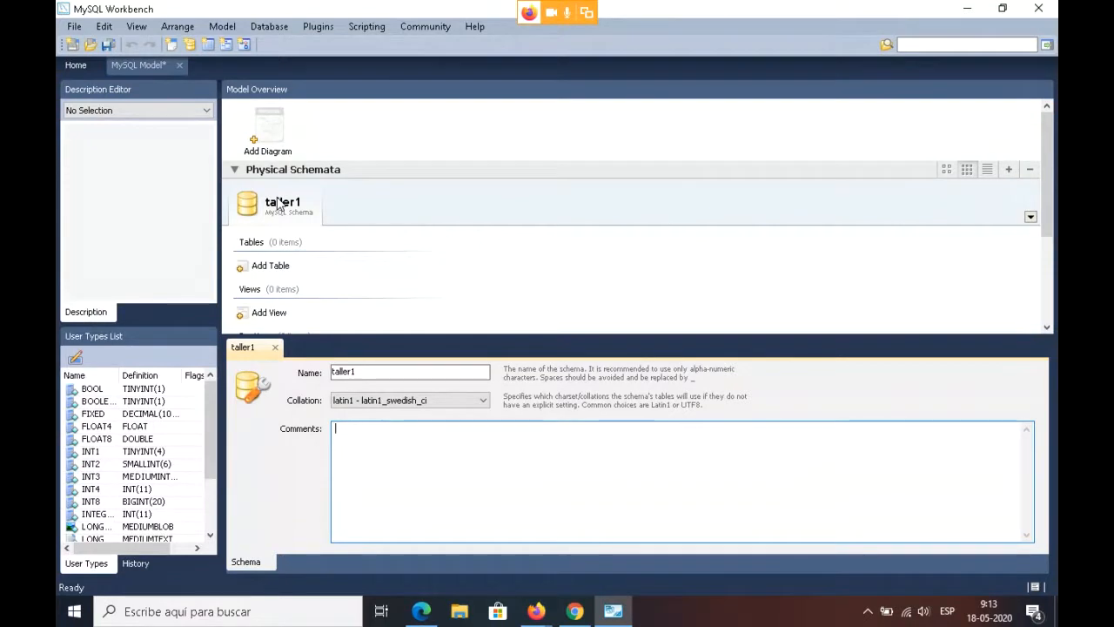
- Open a blank Notepad document and write CHILE, followed after an empty line by REGIONES = 15
{"action": "scroll", "coordinate": [317, 310], "scroll_direction": "down", "scroll_amount": 3}
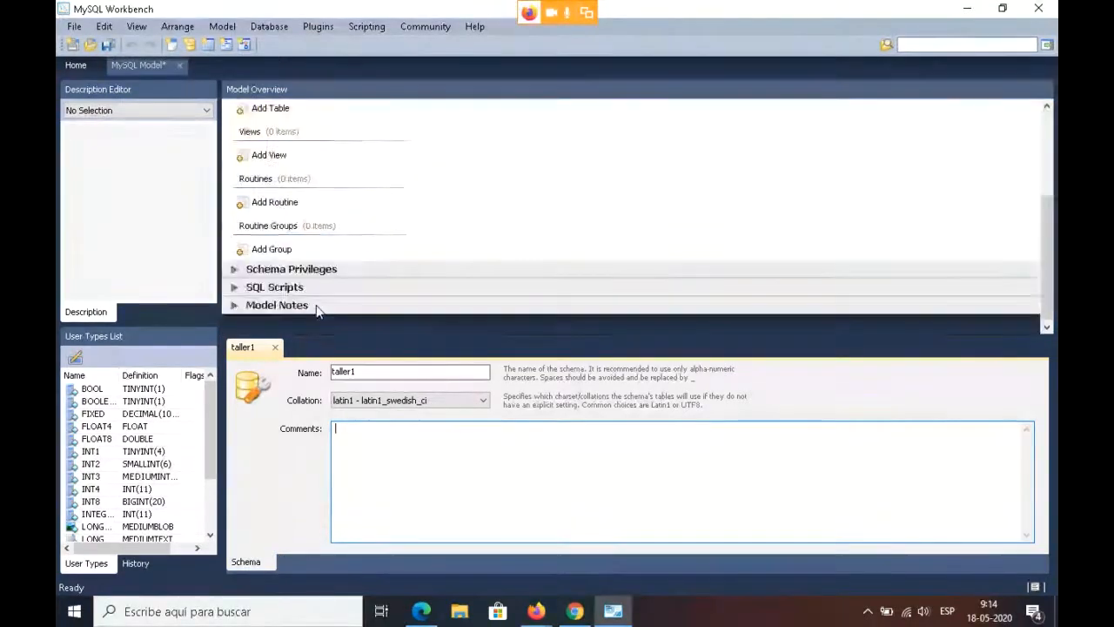
{"action": "scroll", "coordinate": [317, 311], "scroll_direction": "up", "scroll_amount": 3}
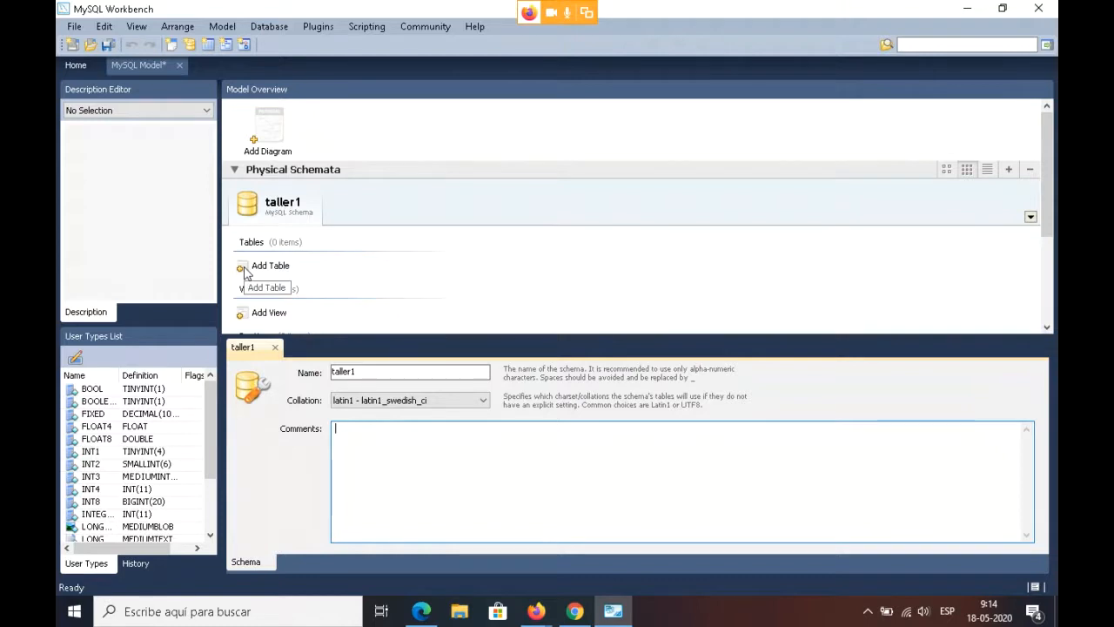
{"action": "left_click", "coordinate": [224, 618]}
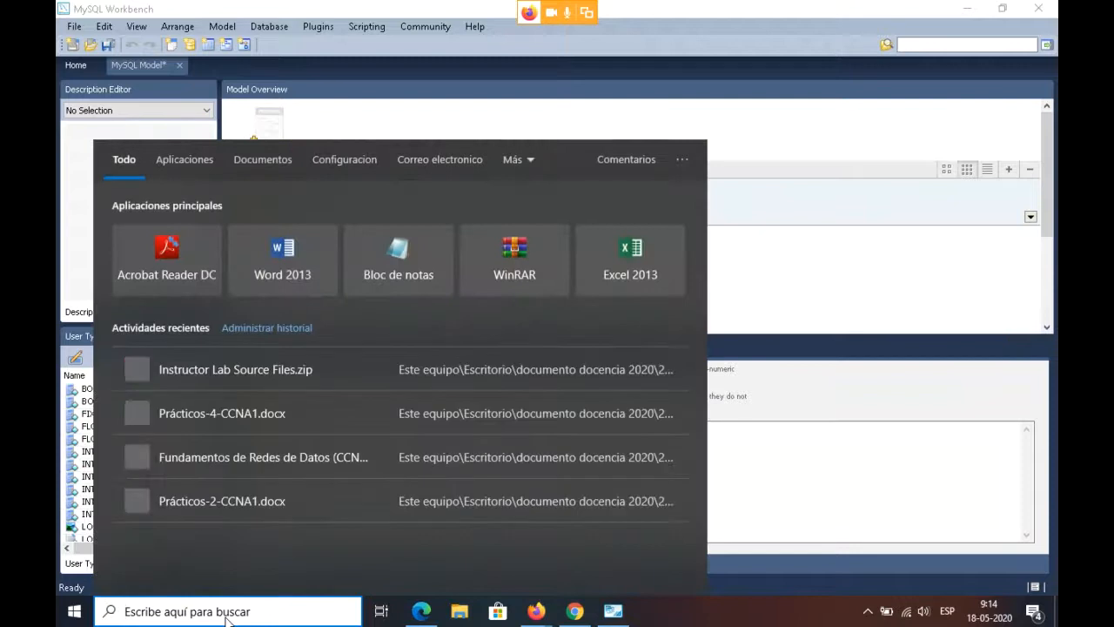
{"action": "left_click", "coordinate": [375, 253]}
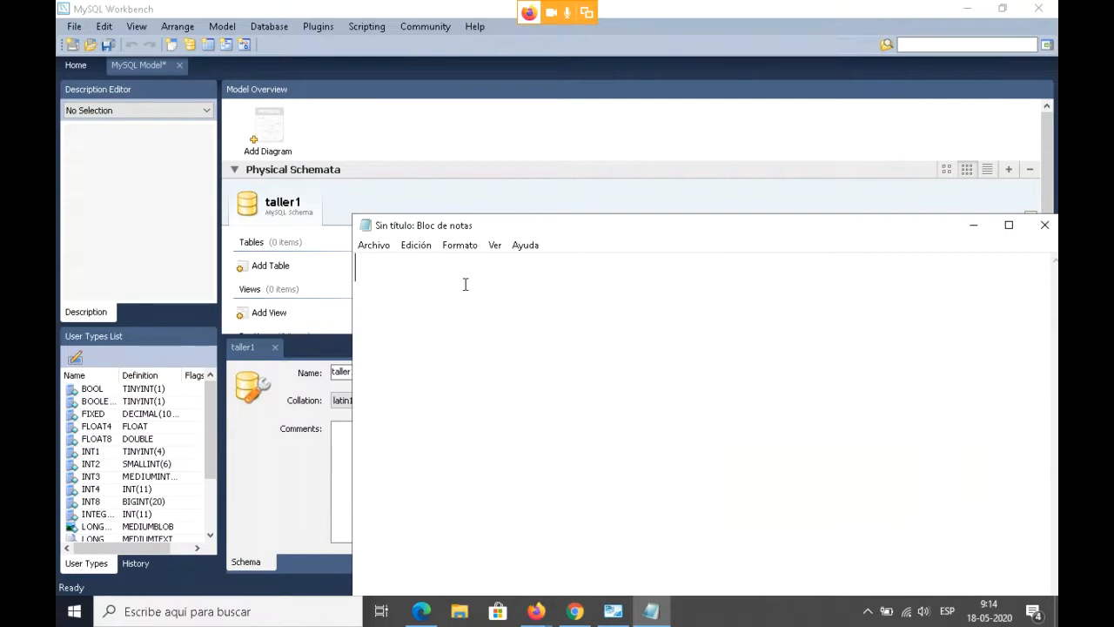
{"action": "type", "text": "CHILE"}
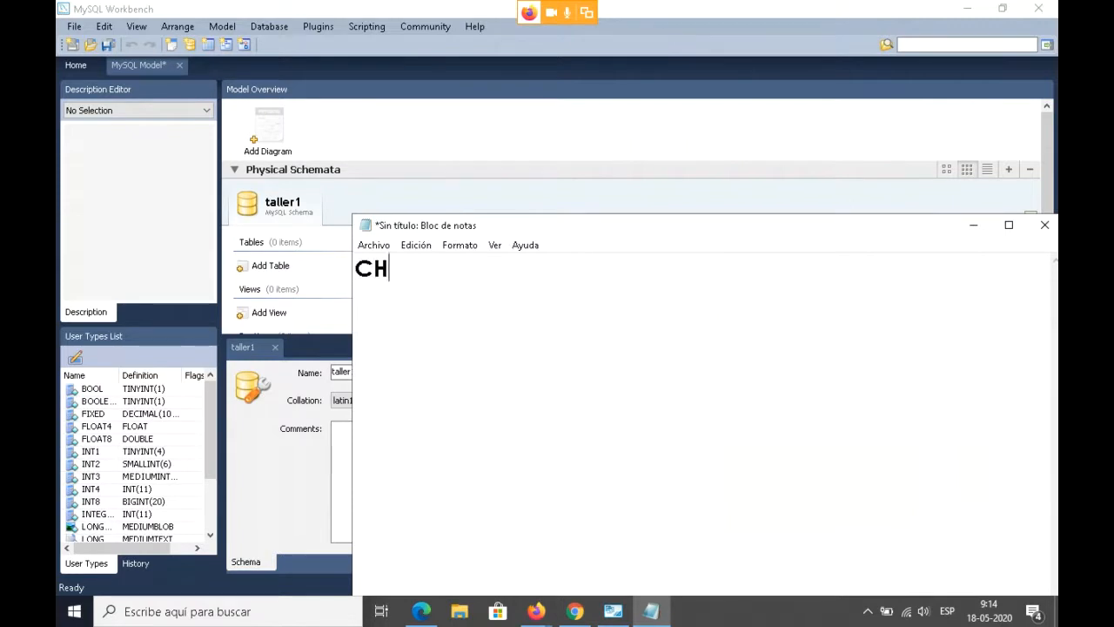
{"action": "key", "text": "Return"}
{"action": "key", "text": "Return"}
{"action": "type", "text": "RGI"}
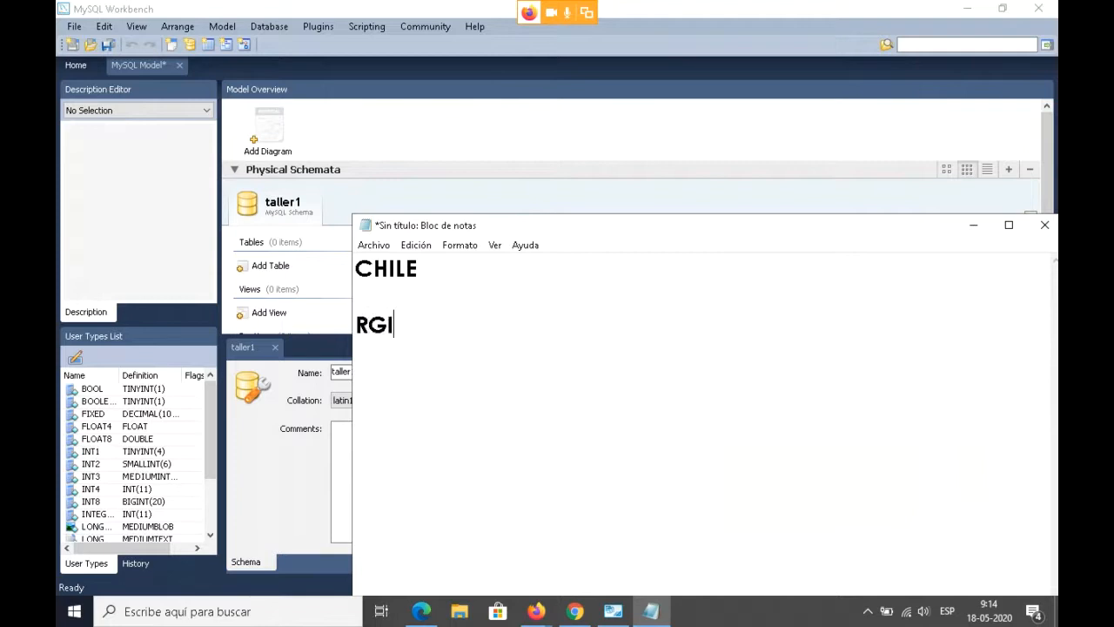
{"action": "key", "text": "BackSpace"}
{"action": "key", "text": "BackSpace"}
{"action": "type", "text": "EGIONES"}
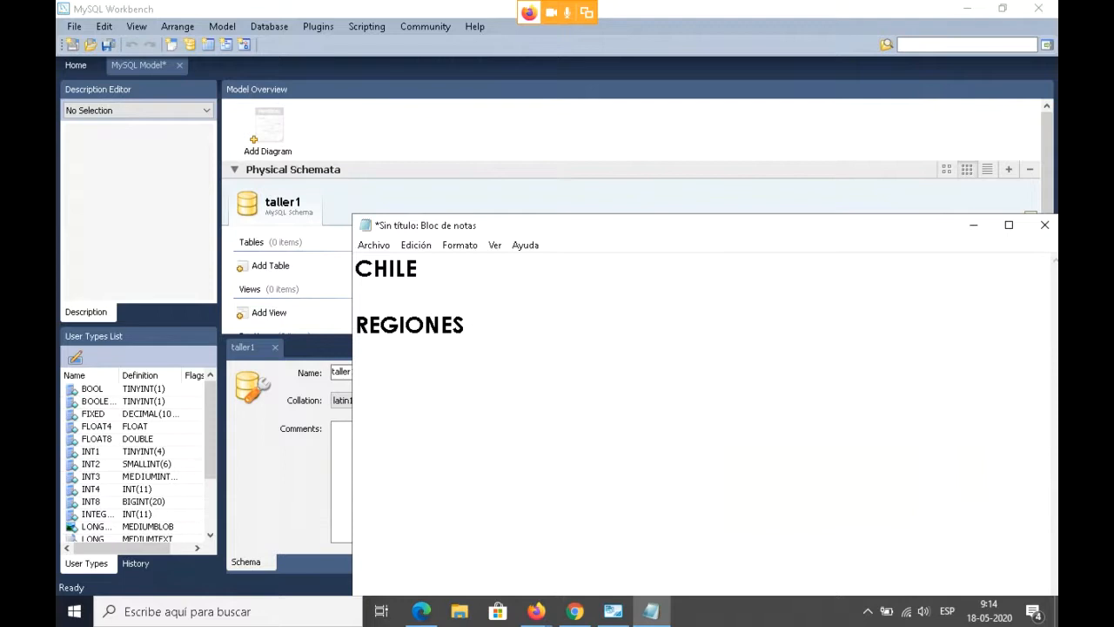
{"action": "type", "text": " = 15"}
- Add the line PROVINCIAS= ? below the regions line, leaving an empty line between them
{"action": "key", "text": "Return"}
{"action": "key", "text": "Return"}
{"action": "type", "text": "PRO"}
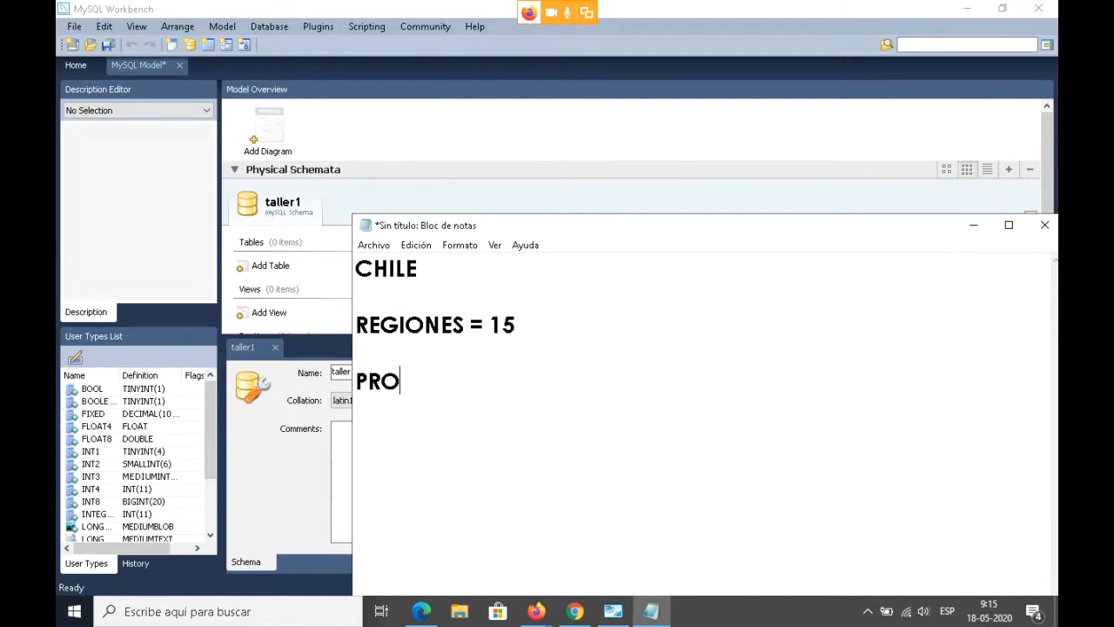
{"action": "type", "text": "VINCIAS"}
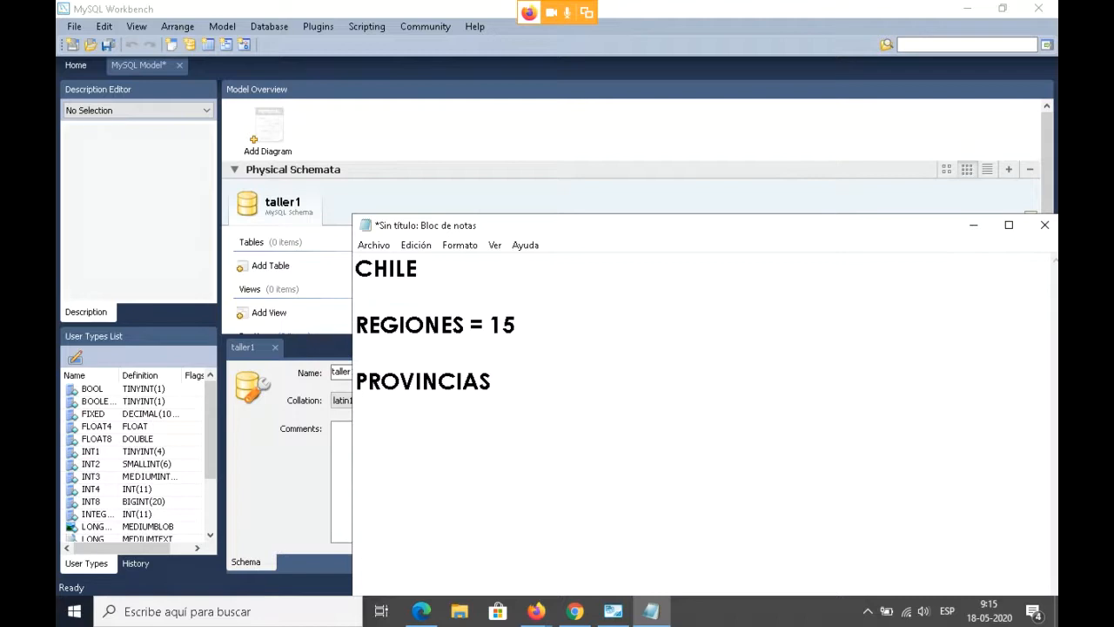
{"action": "type", "text": "="}
{"action": "type", "text": "?"}
- Add the line COMUNAS= ? below the provinces line, leaving an empty line between them
{"action": "key", "text": "Return"}
{"action": "key", "text": "Return"}
{"action": "type", "text": "COMUNAS="}
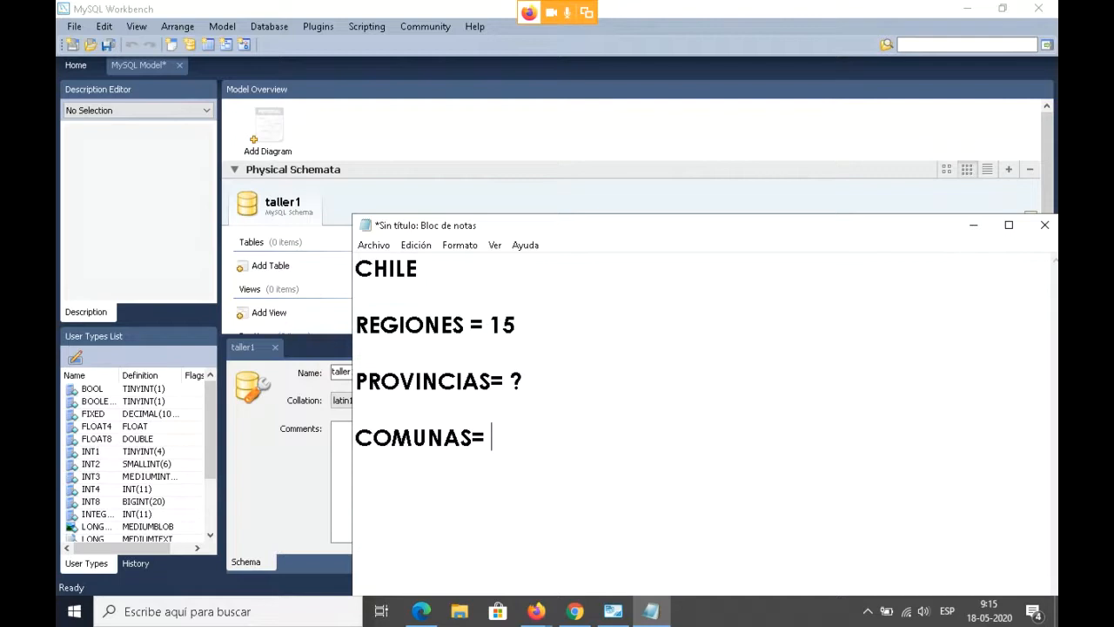
{"action": "type", "text": " 300"}
{"action": "key", "text": "BackSpace"}
{"action": "key", "text": "BackSpace"}
{"action": "type", "text": "?"}
{"action": "key", "text": "BackSpace"}
{"action": "key", "text": "BackSpace"}
{"action": "type", "text": "?"}
{"action": "left_click_drag", "start_coordinate": [525, 440], "coordinate": [366, 305]}
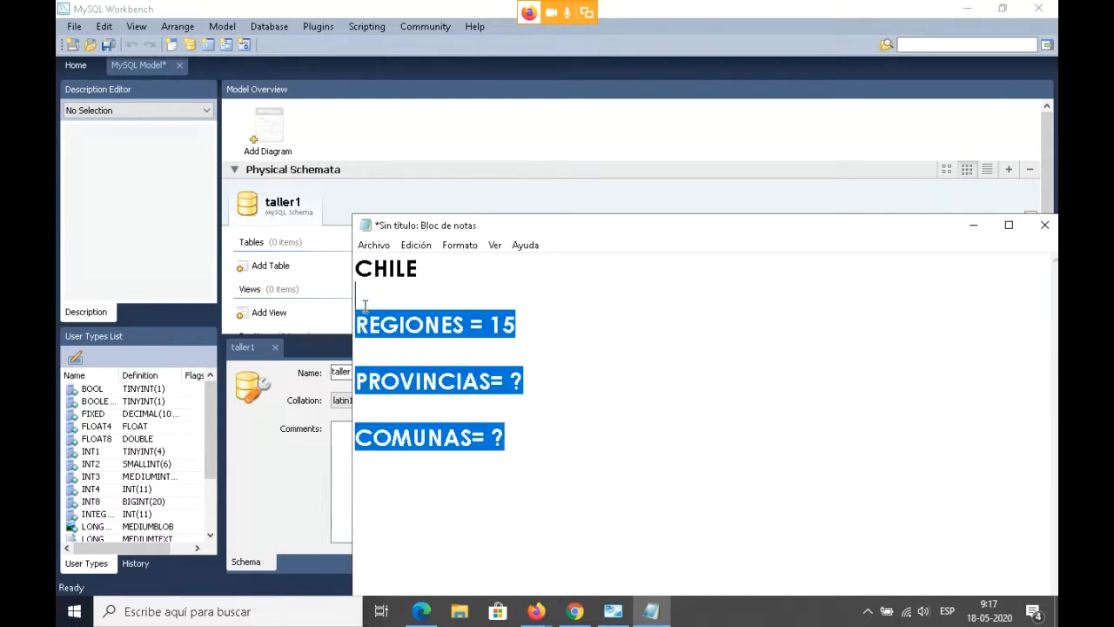
{"action": "left_click", "coordinate": [533, 321]}
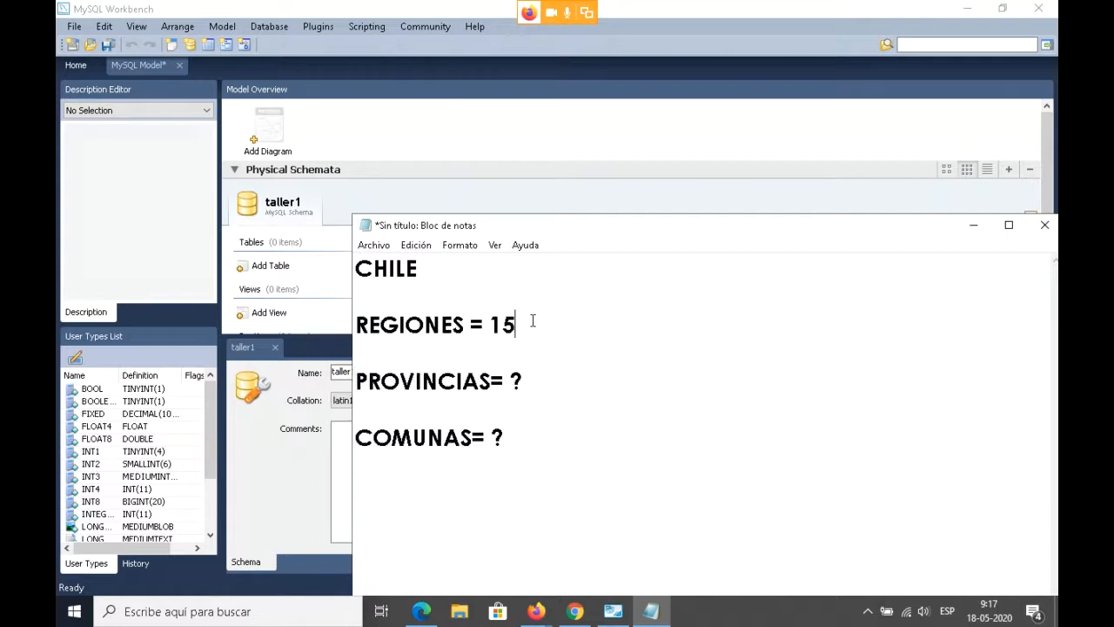
{"action": "left_click", "coordinate": [537, 384]}
{"action": "left_click", "coordinate": [518, 442]}
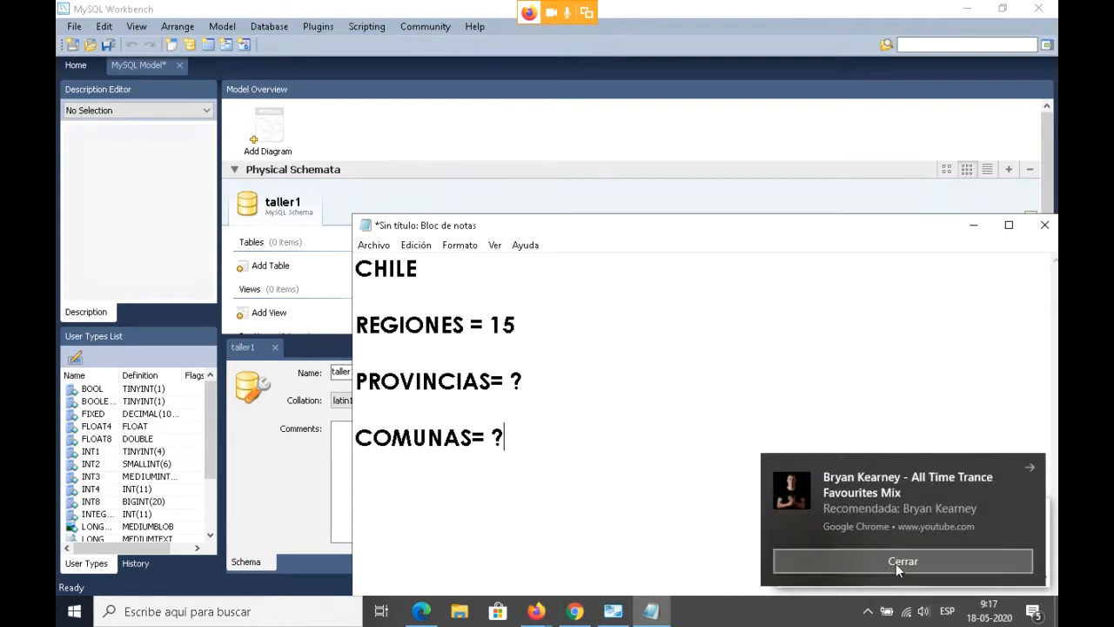
- Switch to the Firefox mail window, open Google in a new tab and dismiss the YouTube notification
{"action": "left_click", "coordinate": [536, 609]}
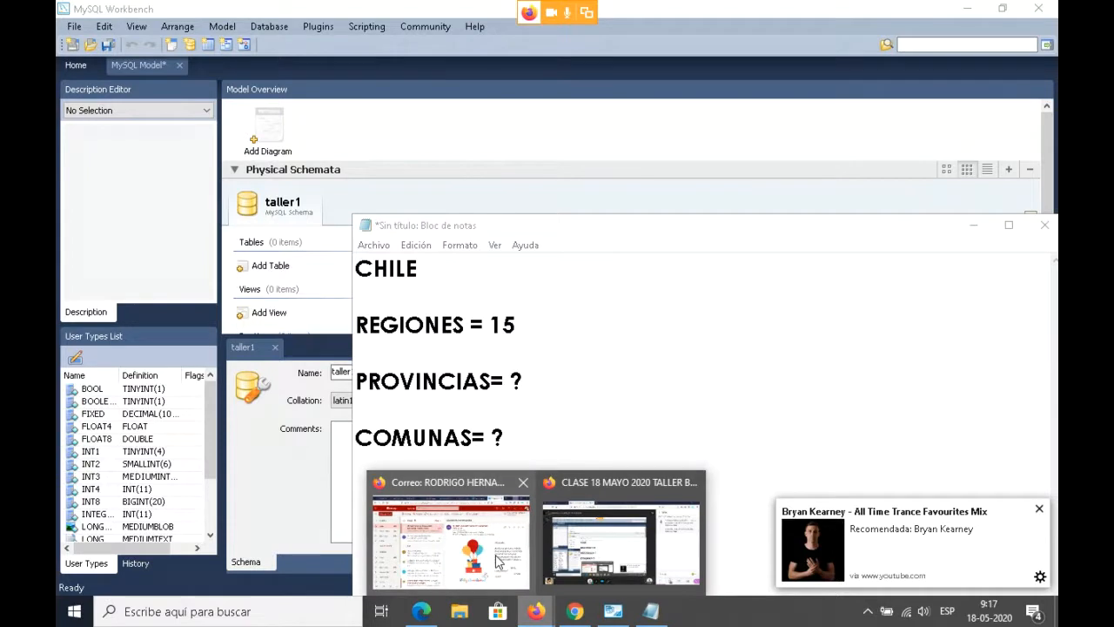
{"action": "left_click", "coordinate": [496, 562]}
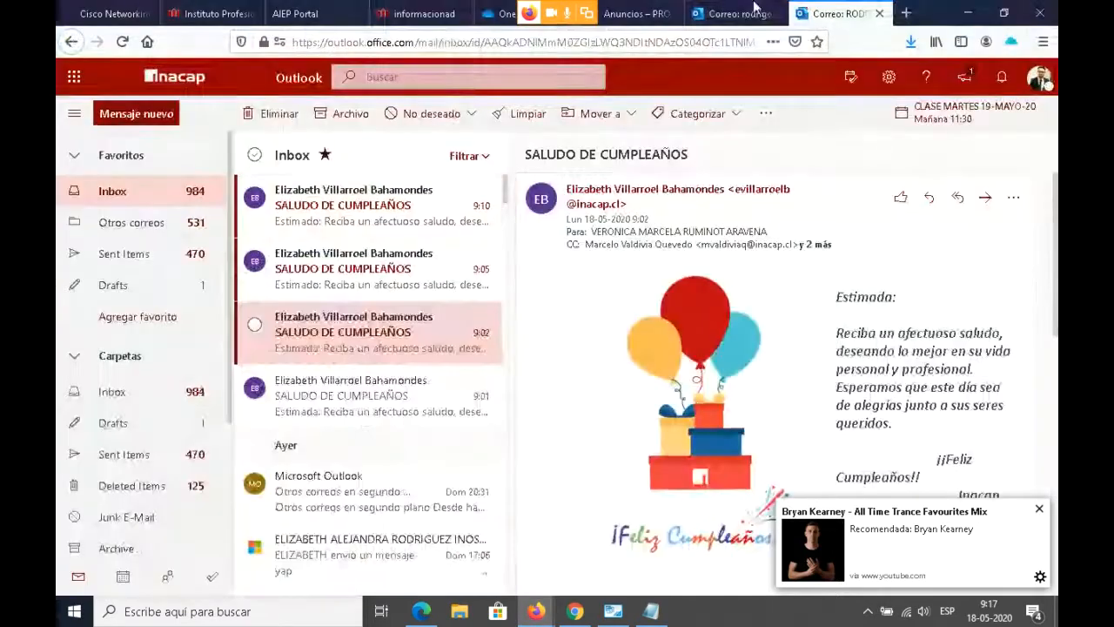
{"action": "left_click", "coordinate": [914, 13]}
{"action": "type", "text": "google"}
{"action": "key", "text": "Return"}
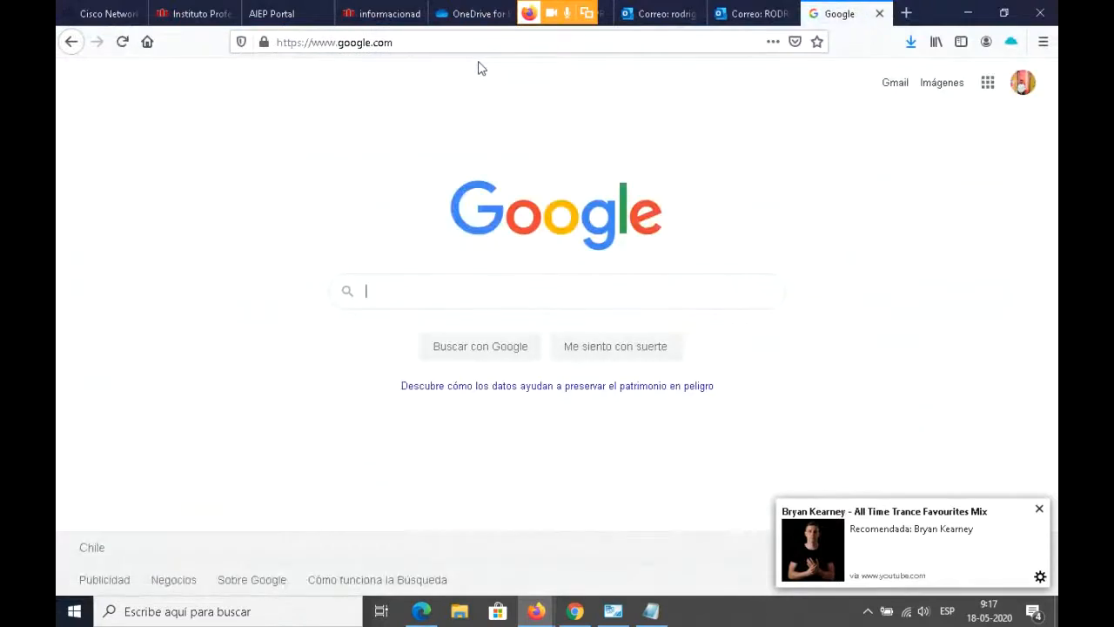
{"action": "left_click", "coordinate": [1038, 508]}
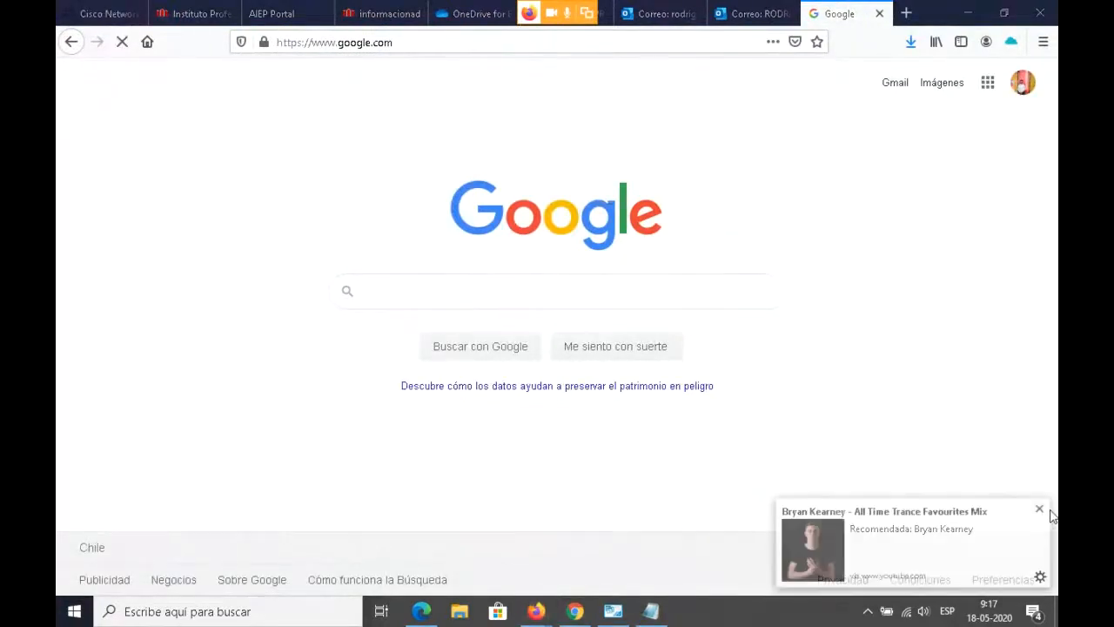
- Search Google for "regiones de chile" and open the saberespractico.com article to find how many regions Chile has
{"action": "left_click", "coordinate": [447, 299]}
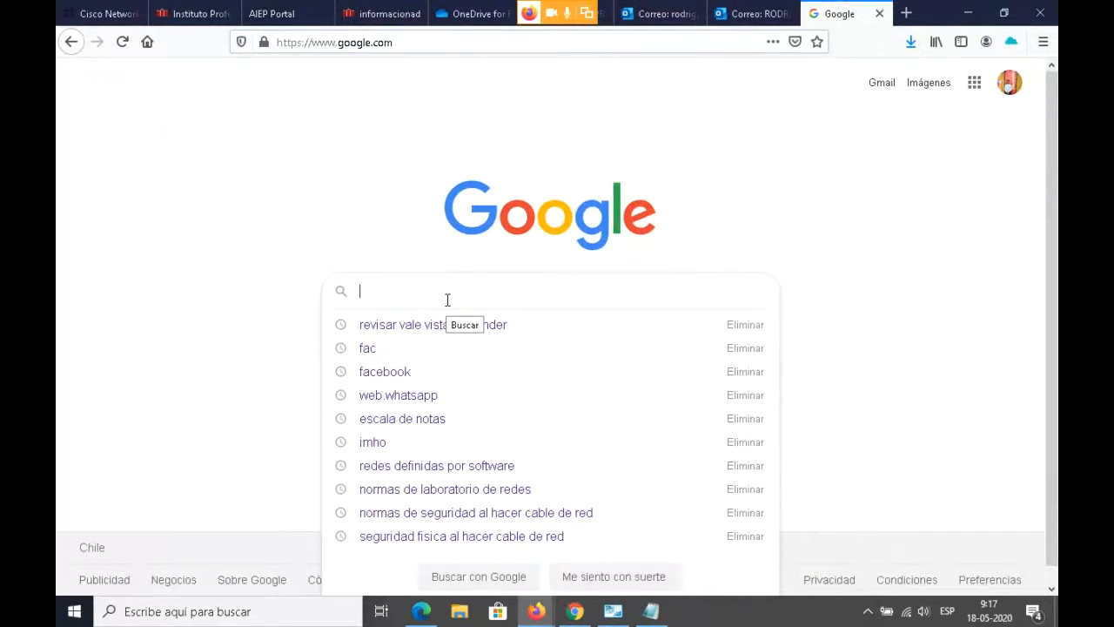
{"action": "type", "text": "regiones"}
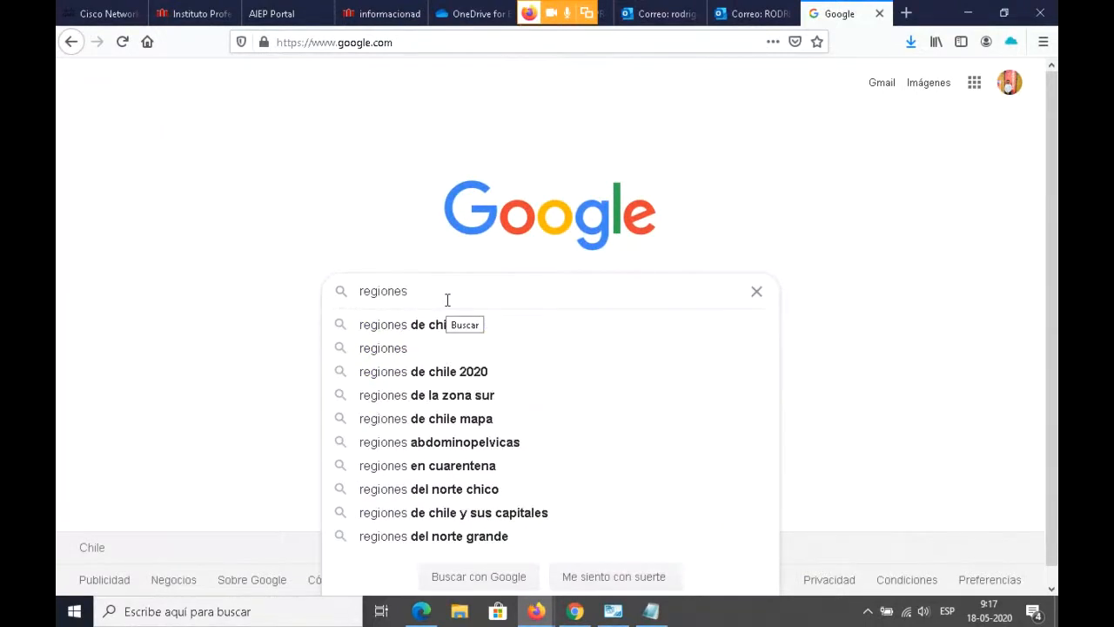
{"action": "type", "text": " de chile"}
{"action": "key", "text": "Return"}
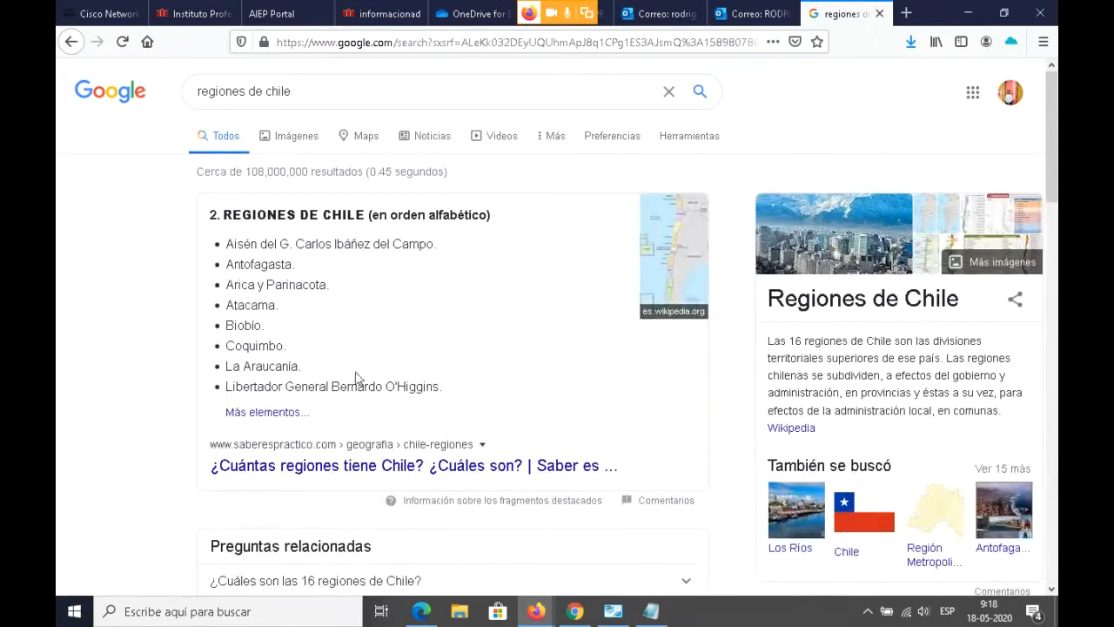
{"action": "scroll", "coordinate": [373, 337], "scroll_direction": "down", "scroll_amount": 3}
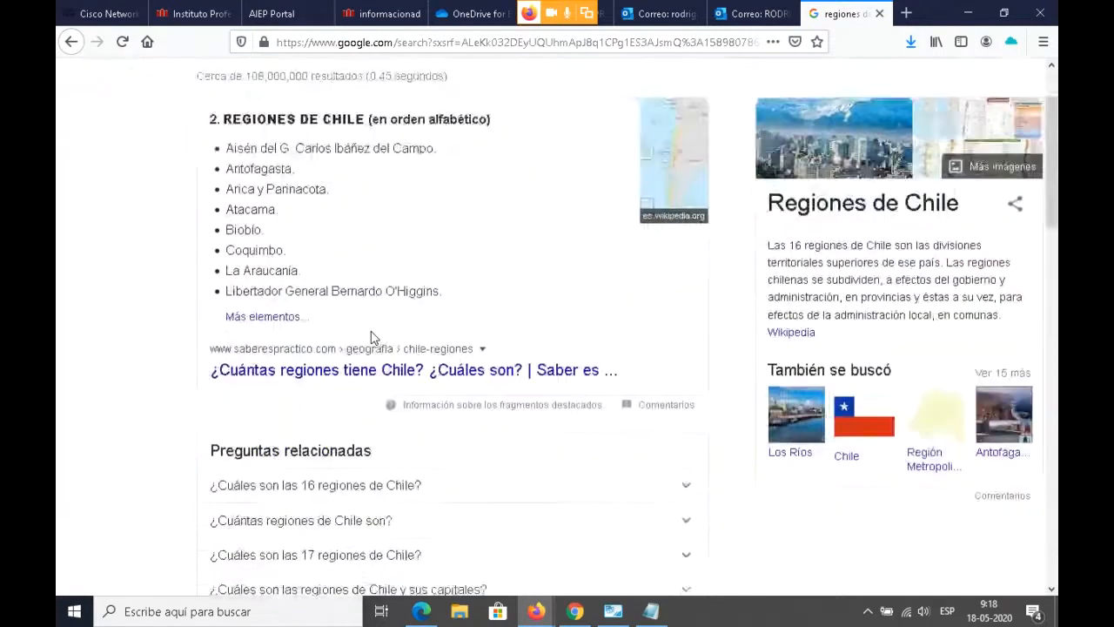
{"action": "left_click", "coordinate": [371, 318]}
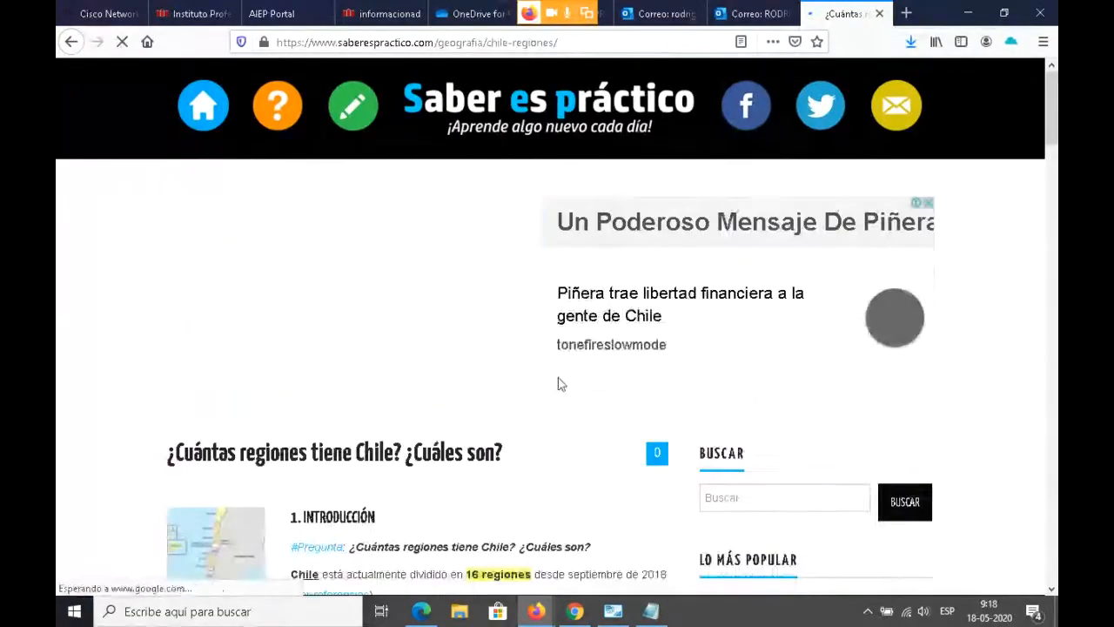
{"action": "scroll", "coordinate": [566, 388], "scroll_direction": "down", "scroll_amount": 5}
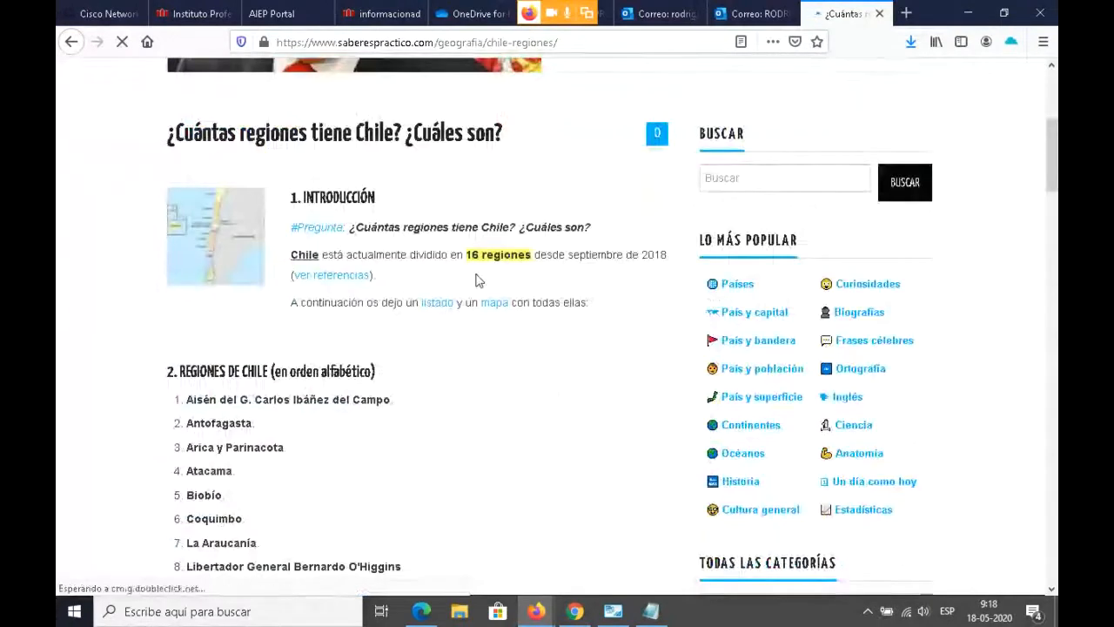
- Return to the Notepad note and set the REGIONES value to 16
{"action": "key", "text": "alt+Tab"}
{"action": "left_click", "coordinate": [529, 325]}
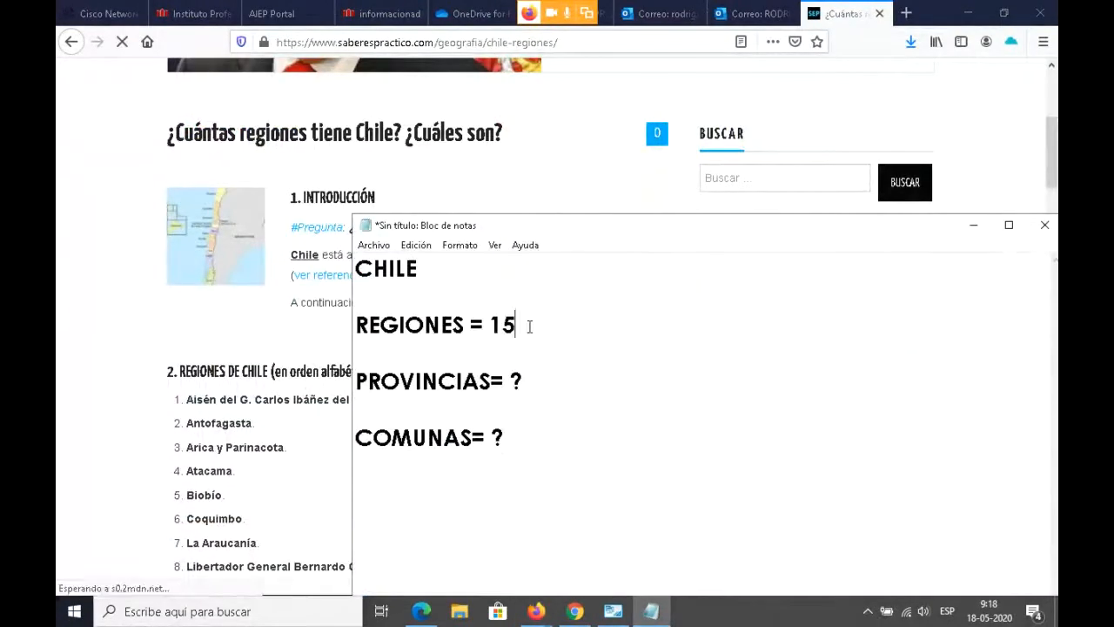
{"action": "key", "text": "BackSpace"}
{"action": "type", "text": "6"}
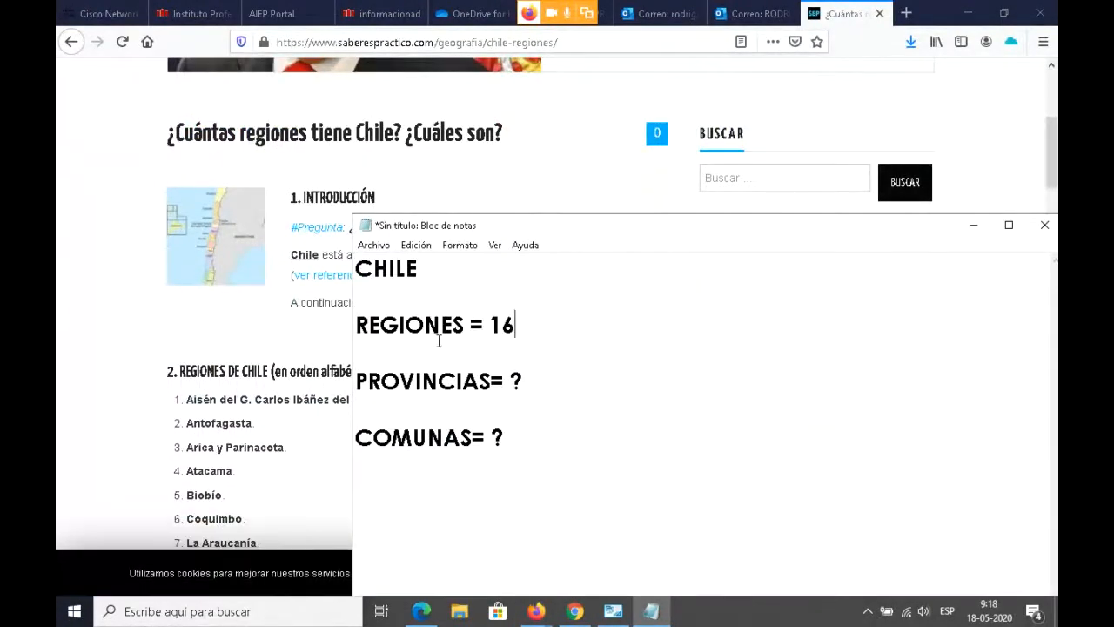
- Go back to the saberespractico.com article and read through its alphabetical list of Chile's regions
{"action": "left_click", "coordinate": [90, 182]}
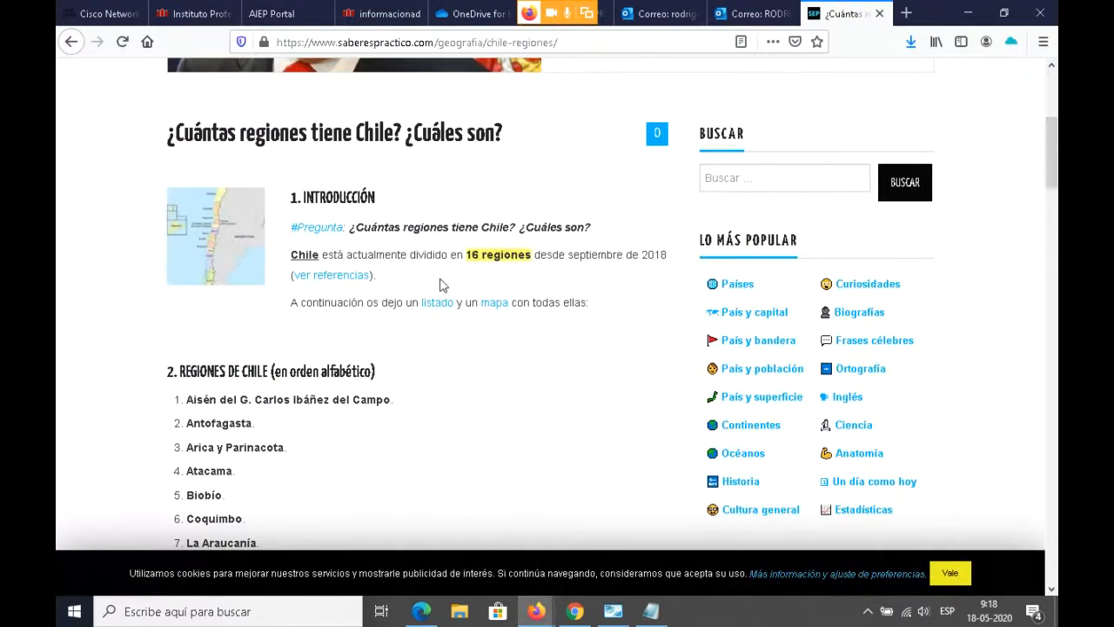
{"action": "scroll", "coordinate": [328, 355], "scroll_direction": "down", "scroll_amount": 2}
{"action": "scroll", "coordinate": [328, 355], "scroll_direction": "down", "scroll_amount": 2}
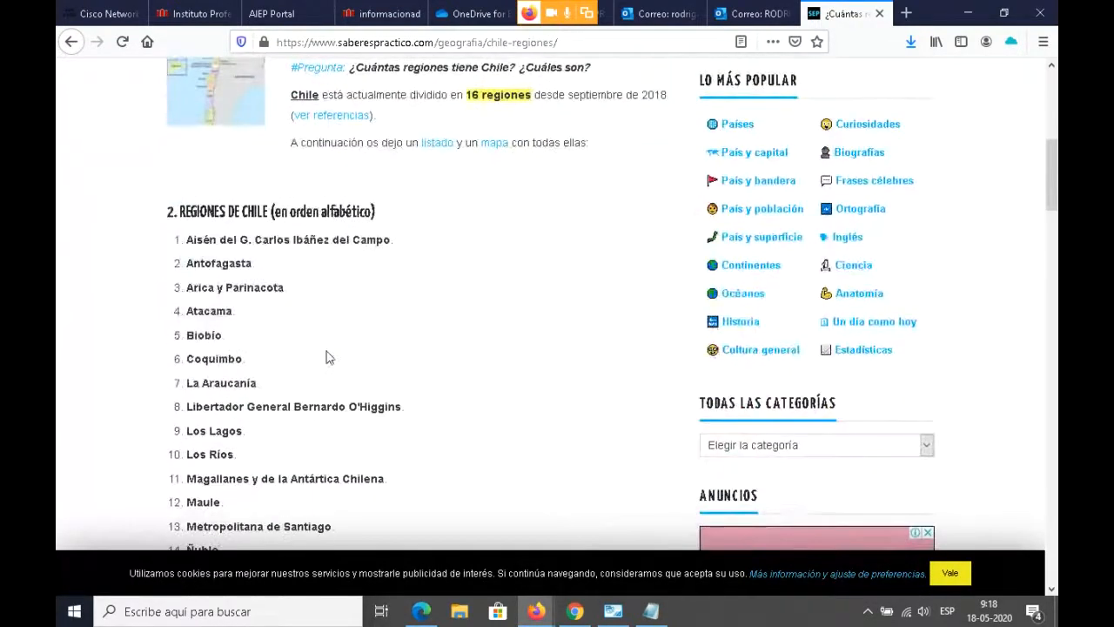
{"action": "scroll", "coordinate": [306, 284], "scroll_direction": "down", "scroll_amount": 4}
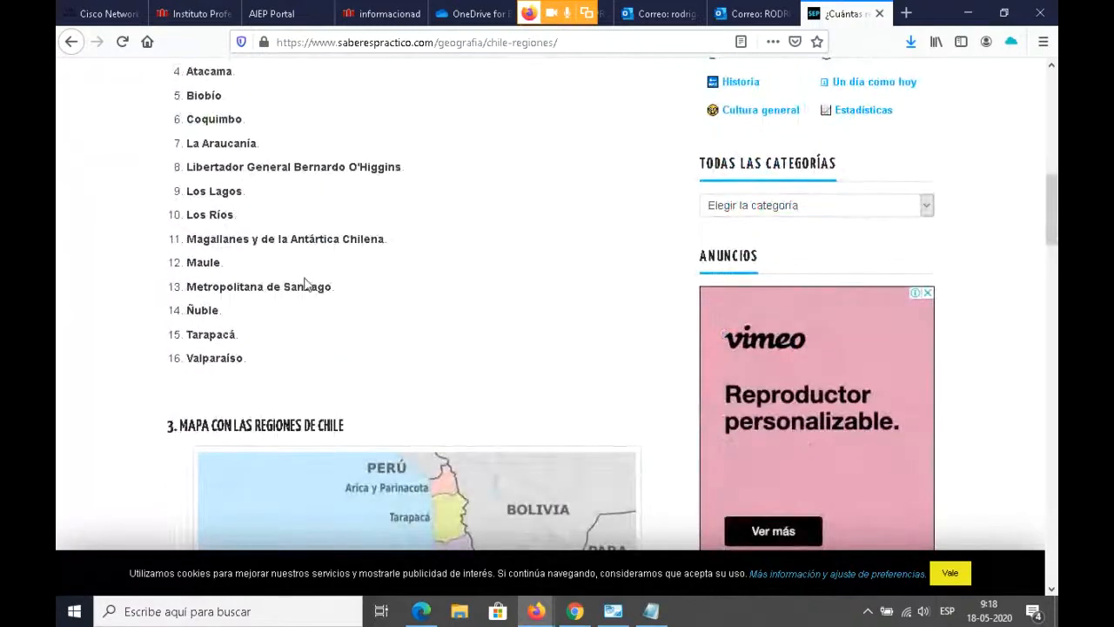
- Look over the map of Chile's regions in the article, then bring up the Notepad note to check the missing values
{"action": "scroll", "coordinate": [307, 284], "scroll_direction": "down", "scroll_amount": 4}
{"action": "scroll", "coordinate": [305, 285], "scroll_direction": "down", "scroll_amount": 12}
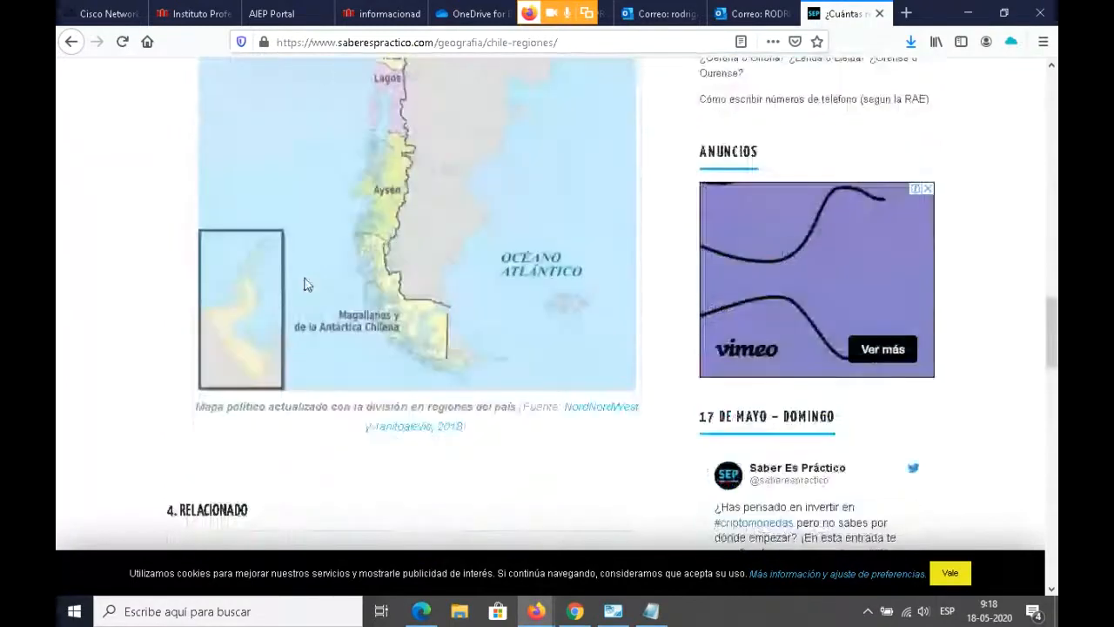
{"action": "scroll", "coordinate": [344, 311], "scroll_direction": "up", "scroll_amount": 18}
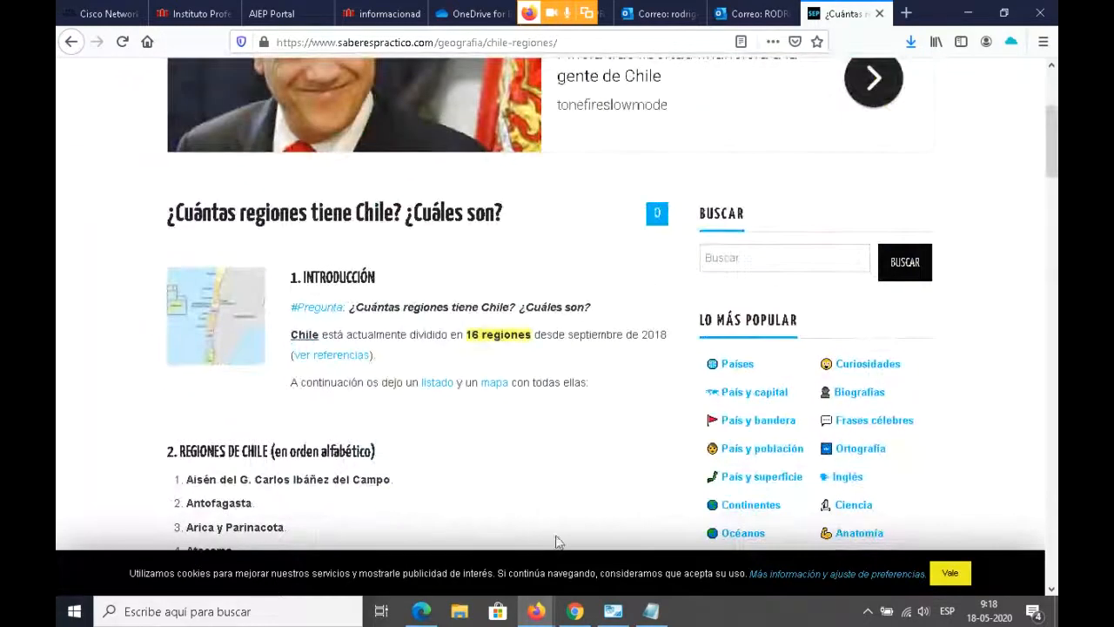
{"action": "left_click", "coordinate": [650, 611]}
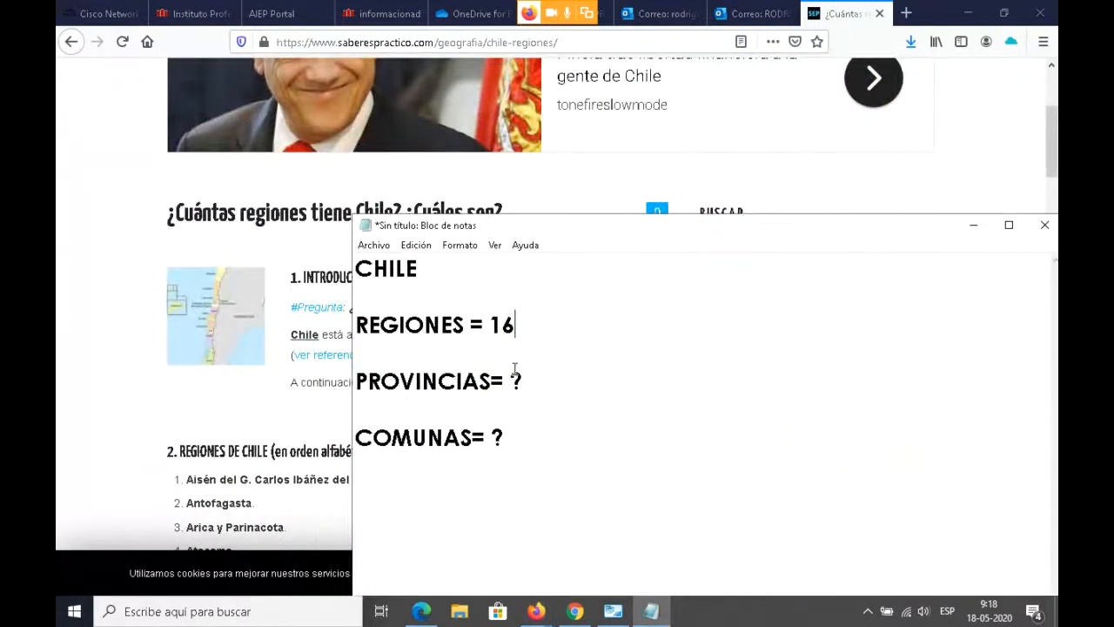
- Go back to Google, search for "provincias de chile" and open the Wikipedia article Provincias de Chile
{"action": "left_click", "coordinate": [71, 41]}
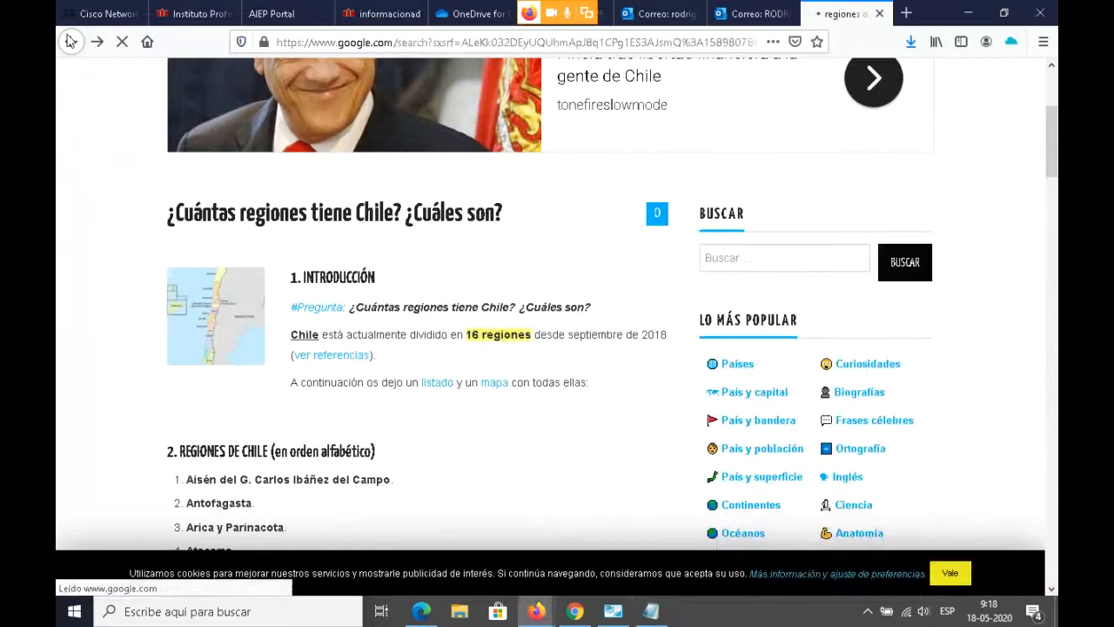
{"action": "left_click_drag", "start_coordinate": [310, 94], "coordinate": [61, 91]}
{"action": "type", "text": "provincias de chile"}
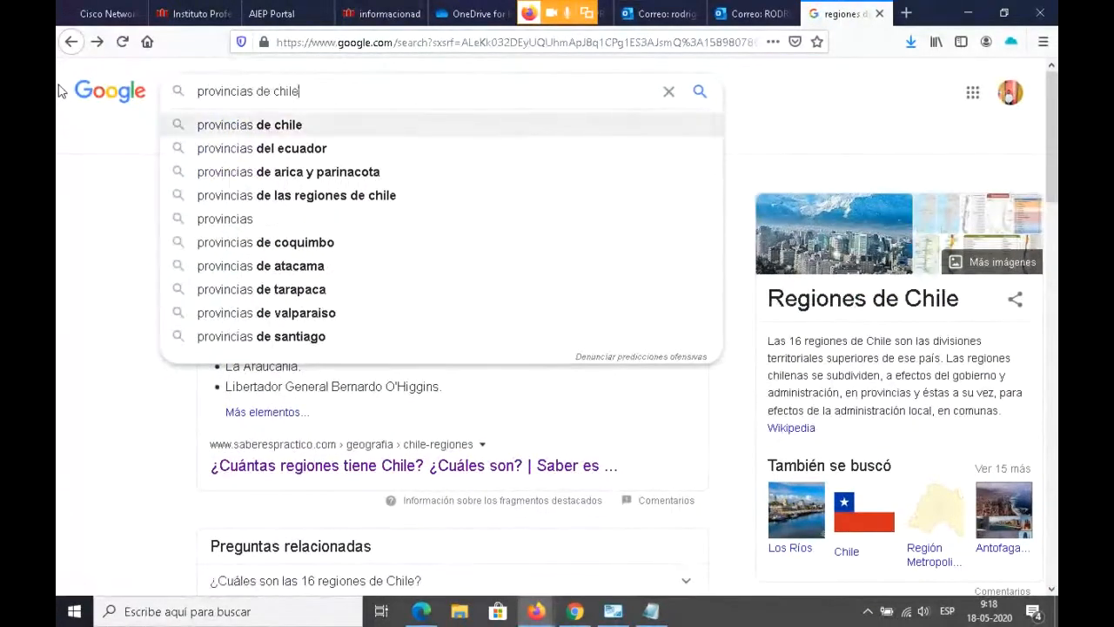
{"action": "key", "text": "Return"}
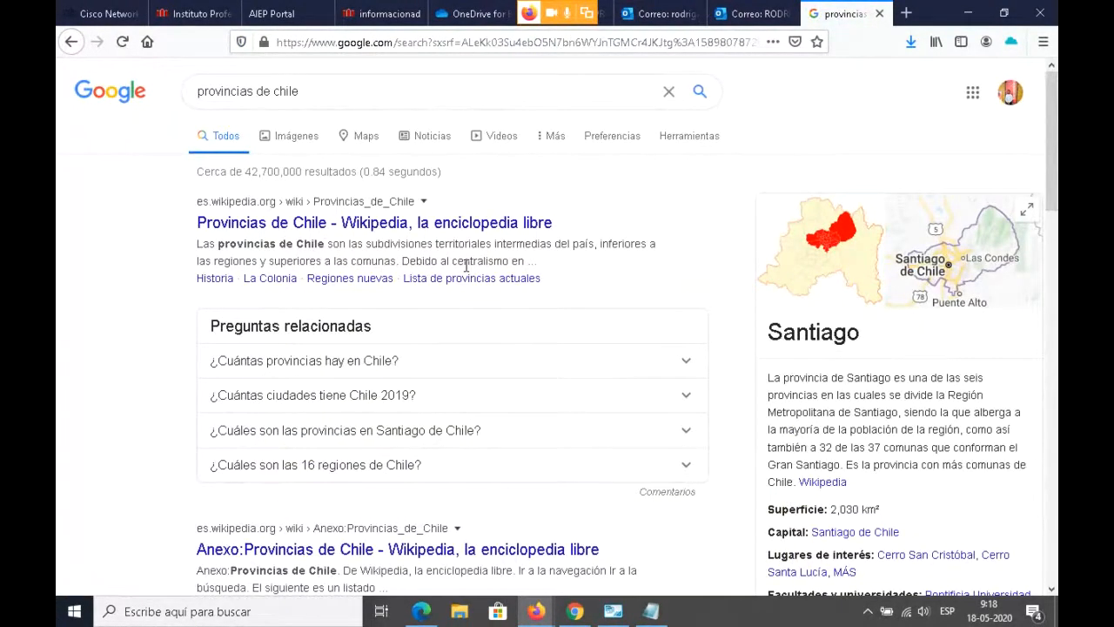
{"action": "scroll", "coordinate": [466, 265], "scroll_direction": "down", "scroll_amount": 1}
{"action": "scroll", "coordinate": [466, 265], "scroll_direction": "down", "scroll_amount": 5}
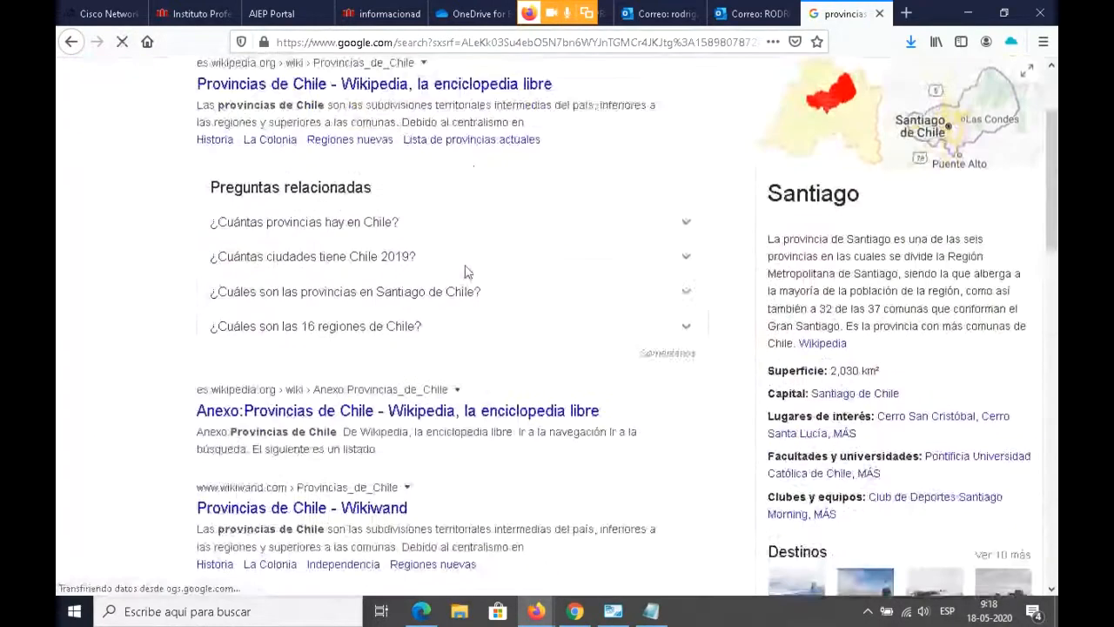
{"action": "scroll", "coordinate": [466, 273], "scroll_direction": "up", "scroll_amount": 5}
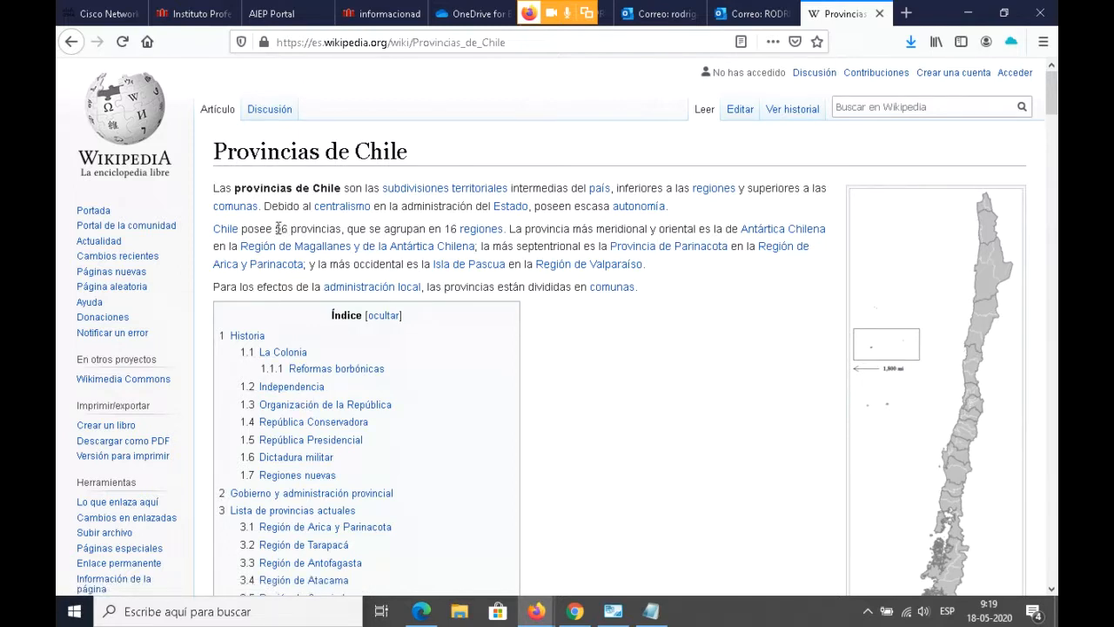
- Highlight the number of provinces in the article's introduction and set the PROVINCIAS value to 56 in the Notepad note
{"action": "left_click_drag", "start_coordinate": [276, 228], "coordinate": [321, 228]}
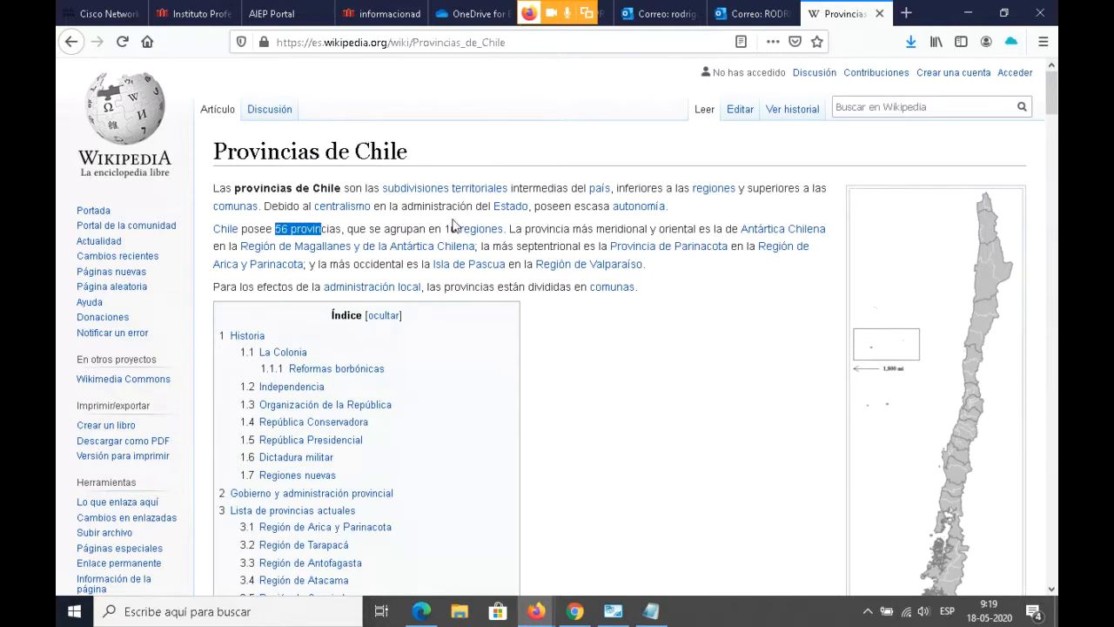
{"action": "left_click", "coordinate": [651, 611]}
{"action": "left_click", "coordinate": [541, 380]}
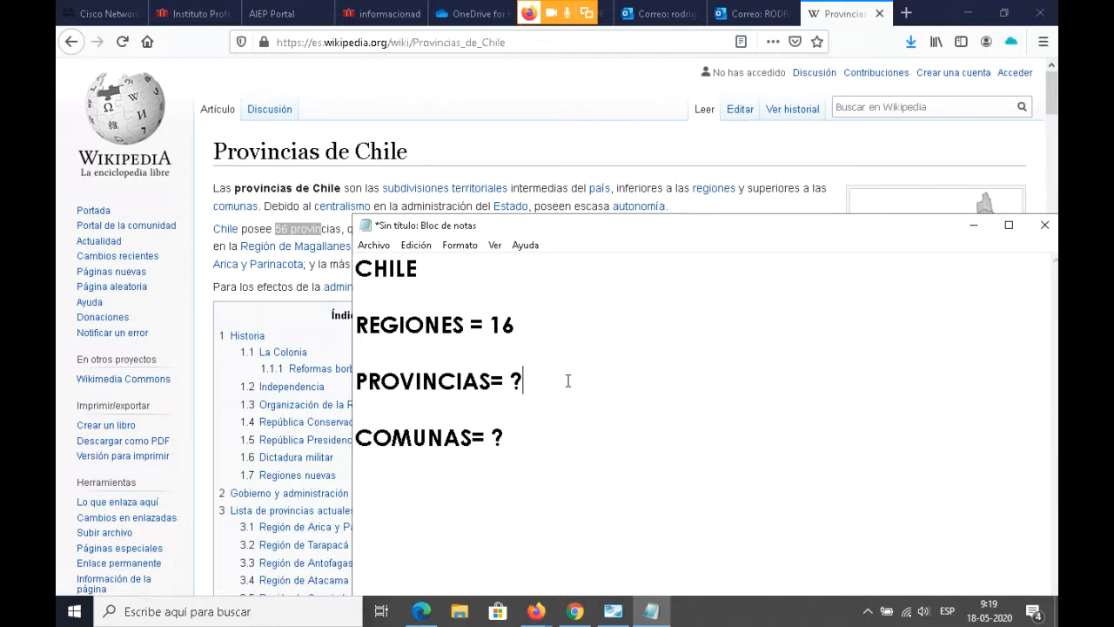
{"action": "key", "text": "BackSpace"}
{"action": "type", "text": "56"}
- Return to the Wikipedia article and look through its index of provinces by region and the Historia section
{"action": "left_click", "coordinate": [841, 9]}
{"action": "scroll", "coordinate": [364, 383], "scroll_direction": "down", "scroll_amount": 3}
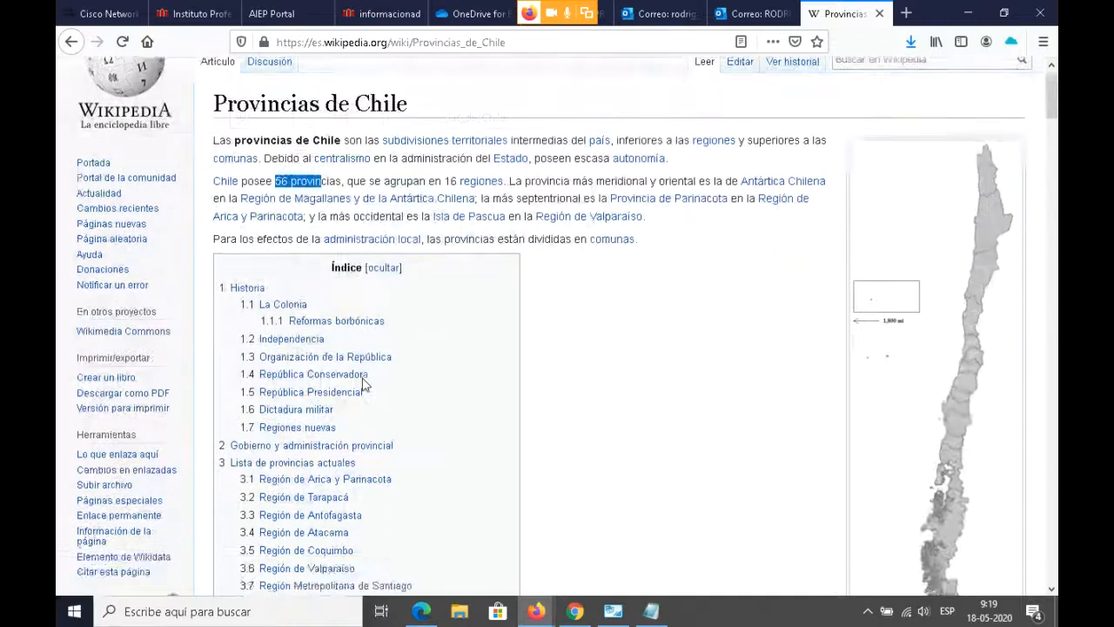
{"action": "scroll", "coordinate": [364, 383], "scroll_direction": "down", "scroll_amount": 2}
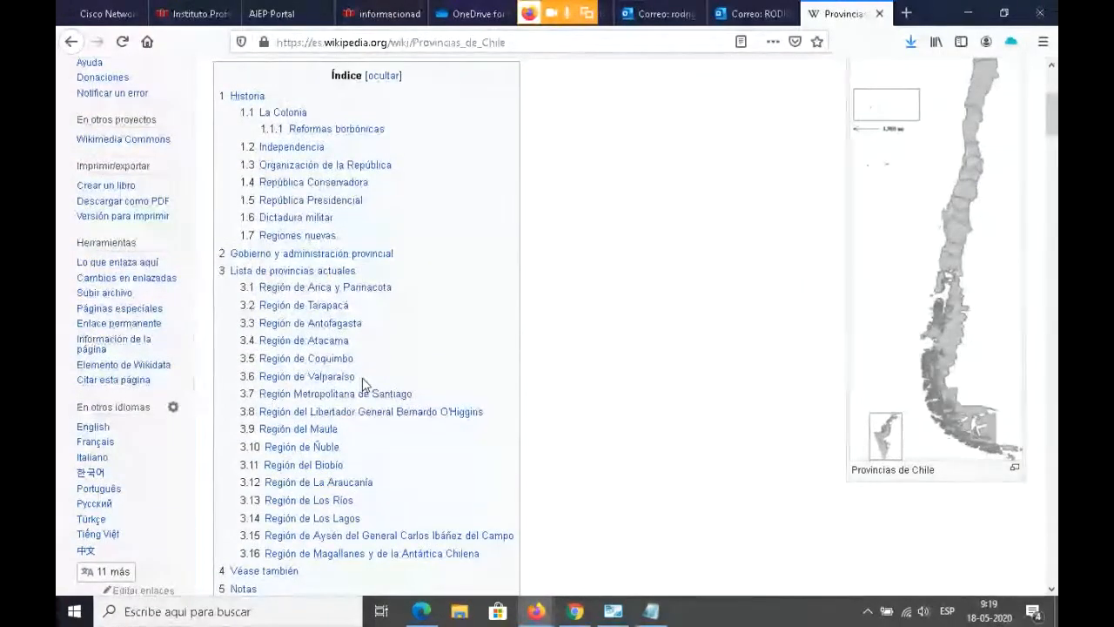
{"action": "left_click", "coordinate": [651, 611]}
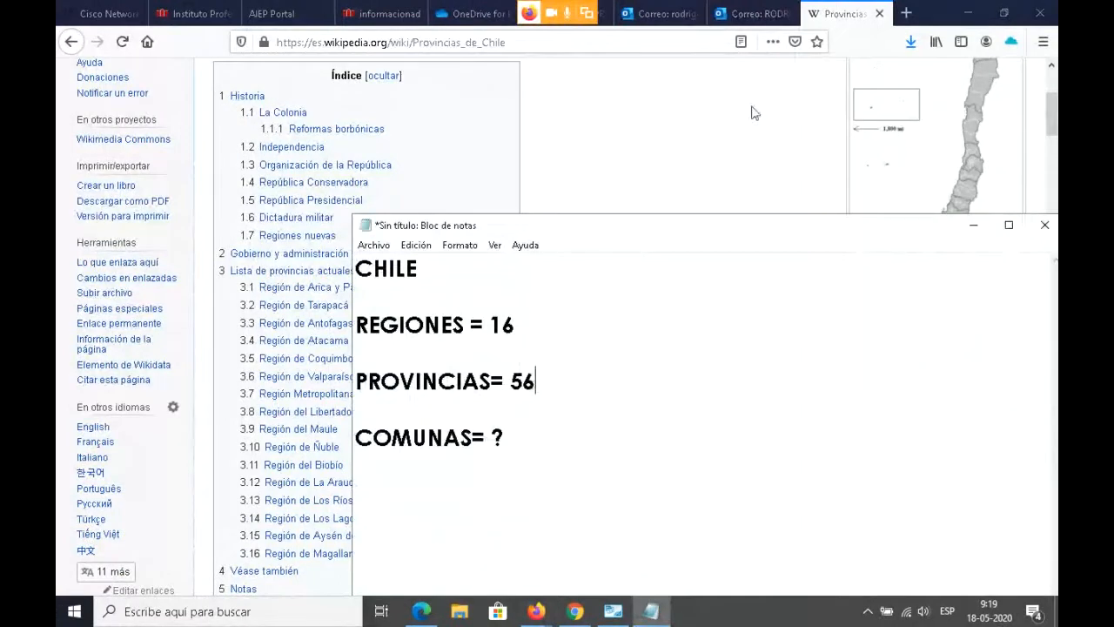
{"action": "left_click", "coordinate": [824, 12]}
{"action": "scroll", "coordinate": [582, 327], "scroll_direction": "down", "scroll_amount": 10}
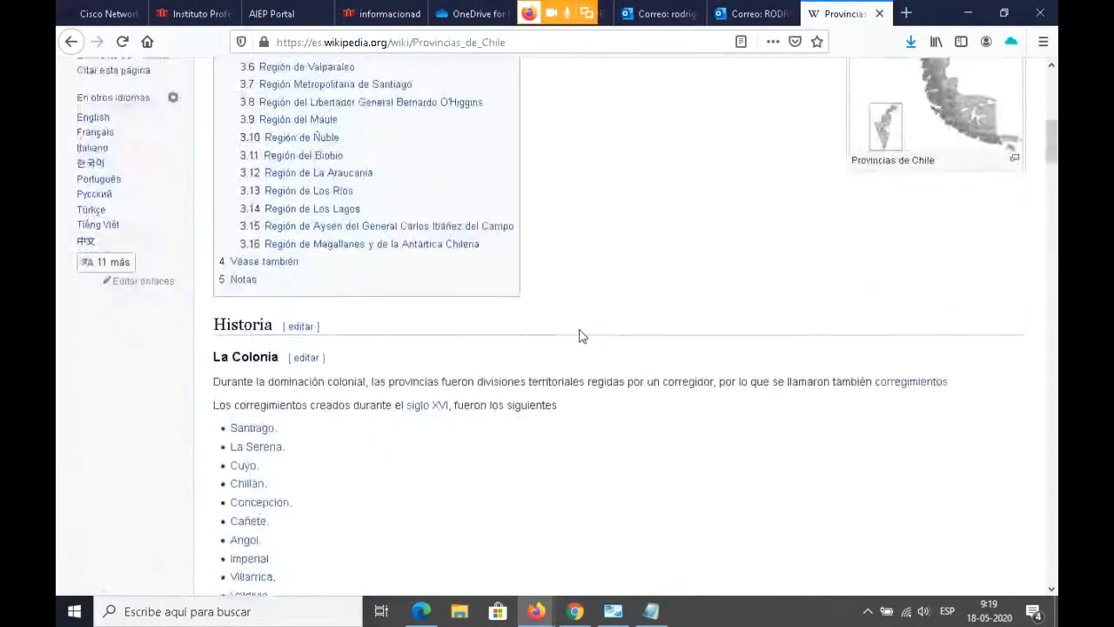
{"action": "scroll", "coordinate": [466, 314], "scroll_direction": "down", "scroll_amount": 4}
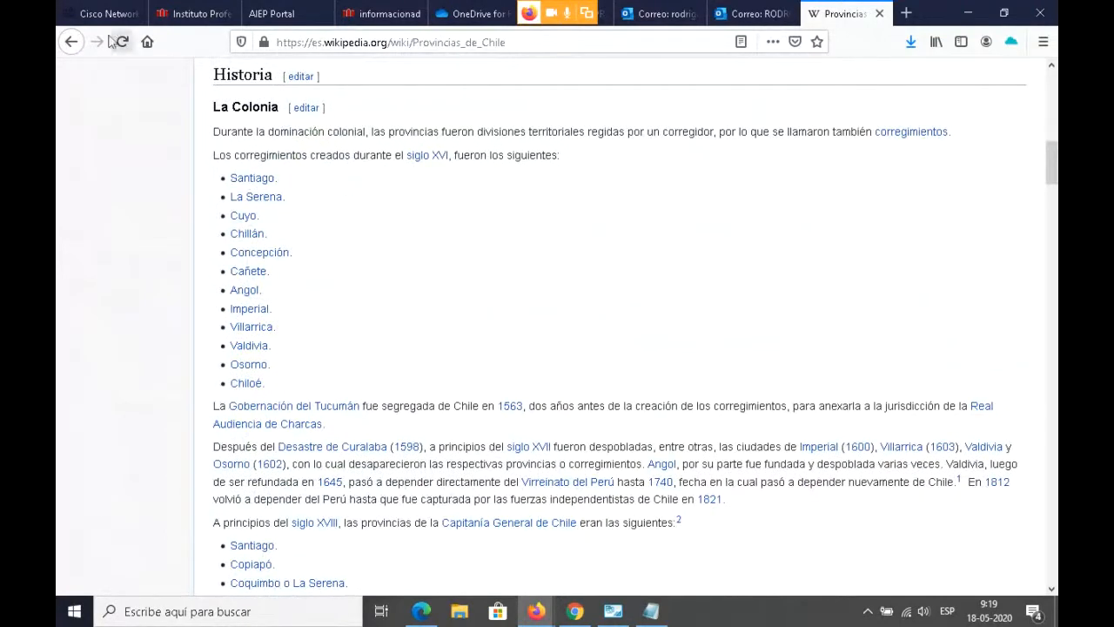
- Go back to the Google results and search for "comunas de chile"
{"action": "left_click", "coordinate": [70, 45]}
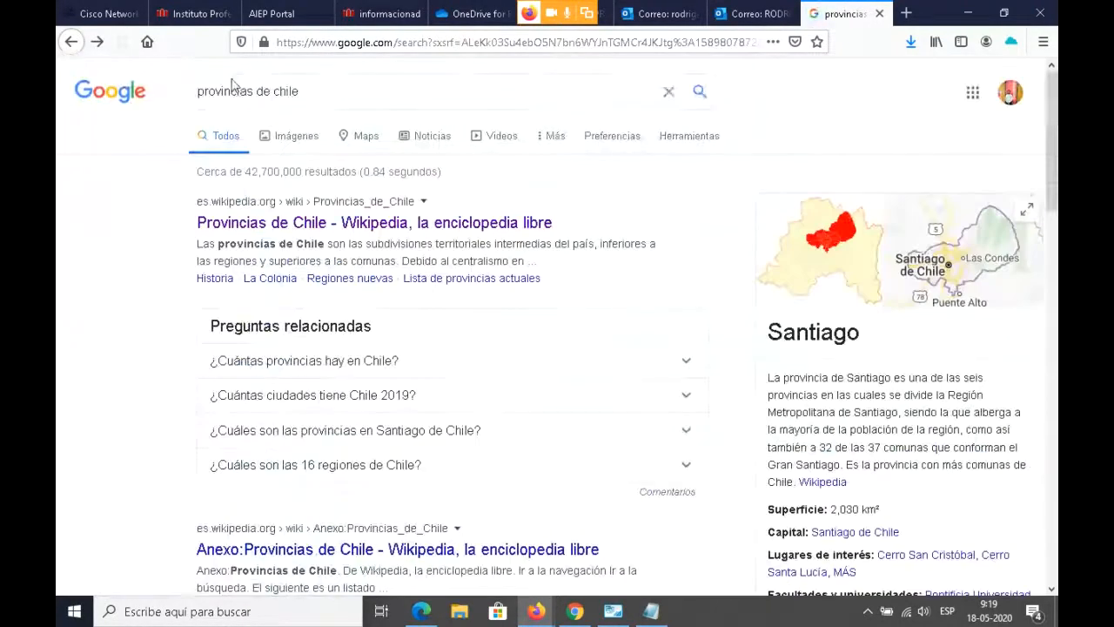
{"action": "left_click_drag", "start_coordinate": [254, 92], "coordinate": [82, 101]}
{"action": "type", "text": "comunas"}
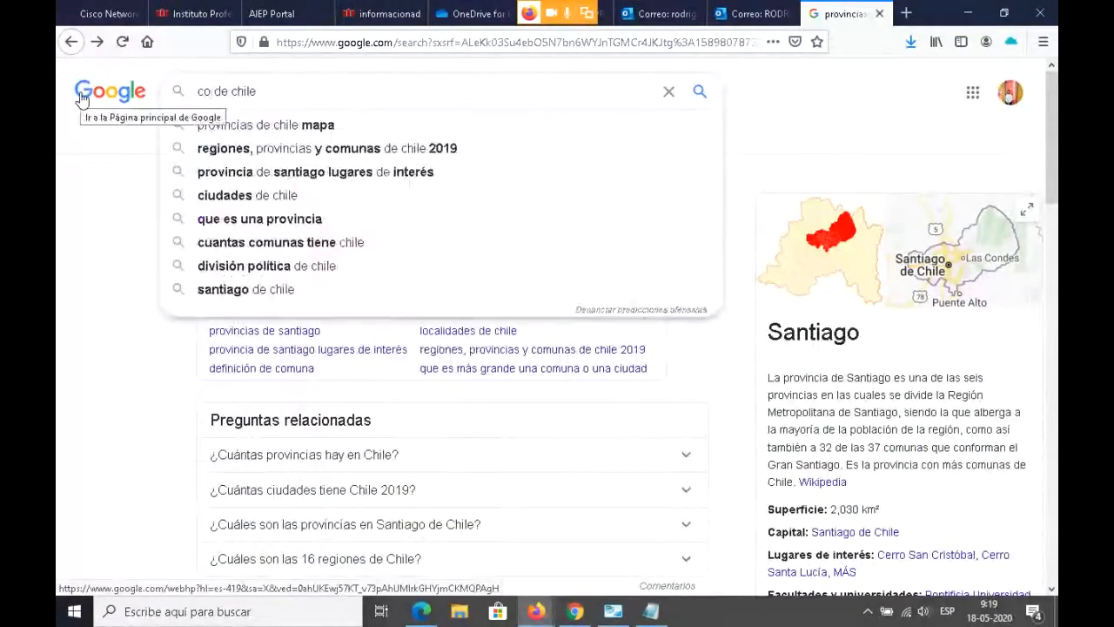
{"action": "key", "text": "Return"}
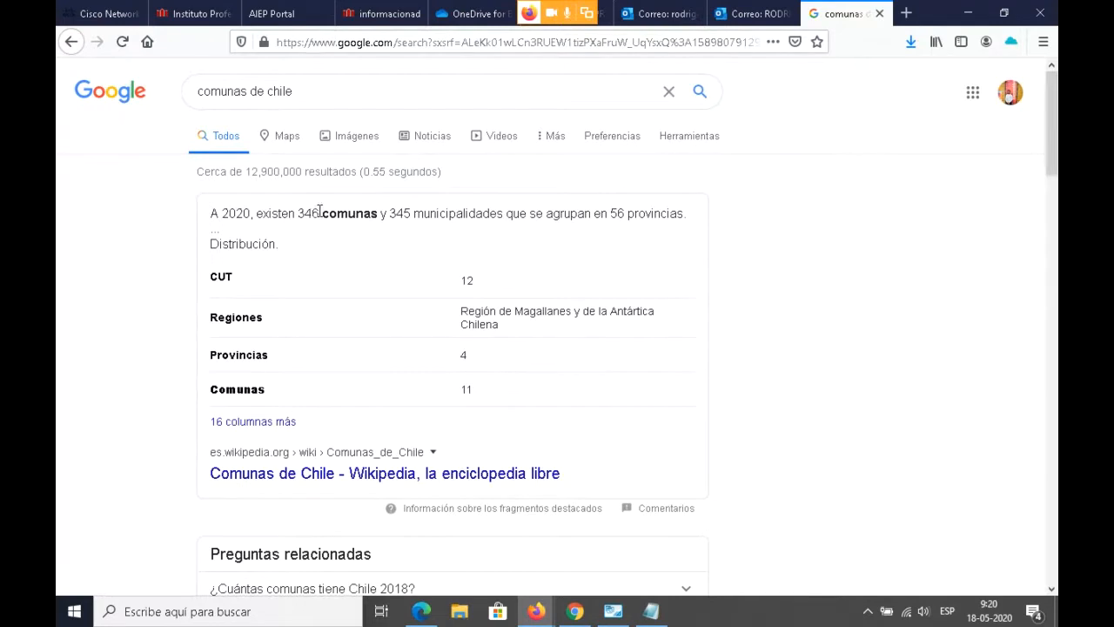
- Highlight the number of communes in the featured result and set the COMUNAS value to 346 in the Notepad note
{"action": "left_click_drag", "start_coordinate": [319, 213], "coordinate": [296, 212]}
{"action": "left_click", "coordinate": [651, 611]}
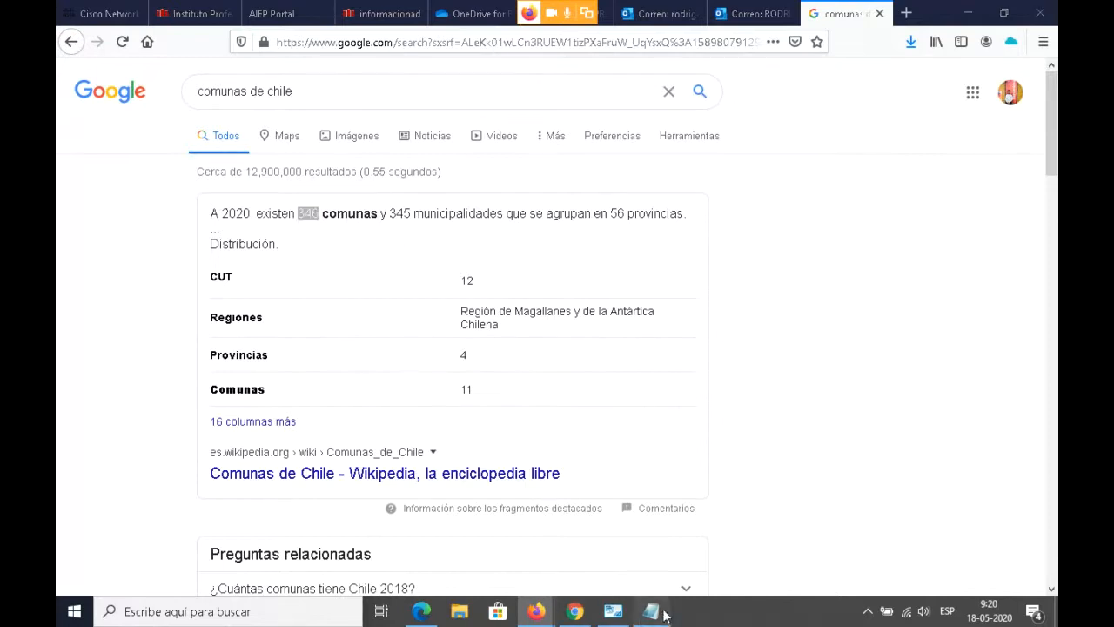
{"action": "key", "text": "BackSpace"}
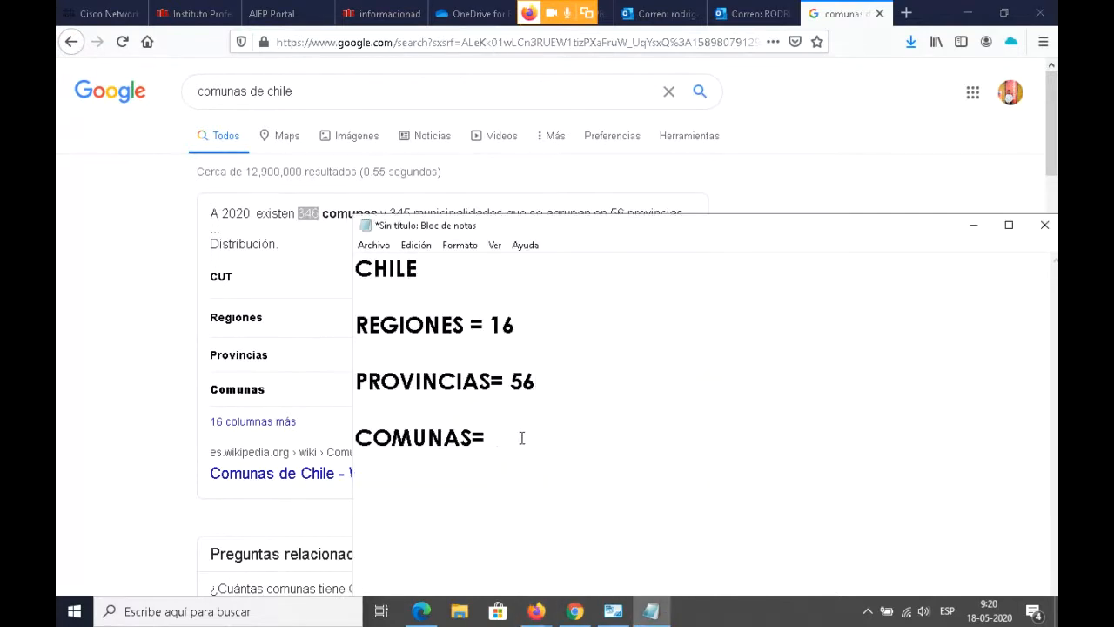
{"action": "type", "text": "346"}
- Point out the REGIONES and PROVINCIAS lines and add one extra blank line below each of them
{"action": "left_click_drag", "start_coordinate": [523, 322], "coordinate": [344, 322]}
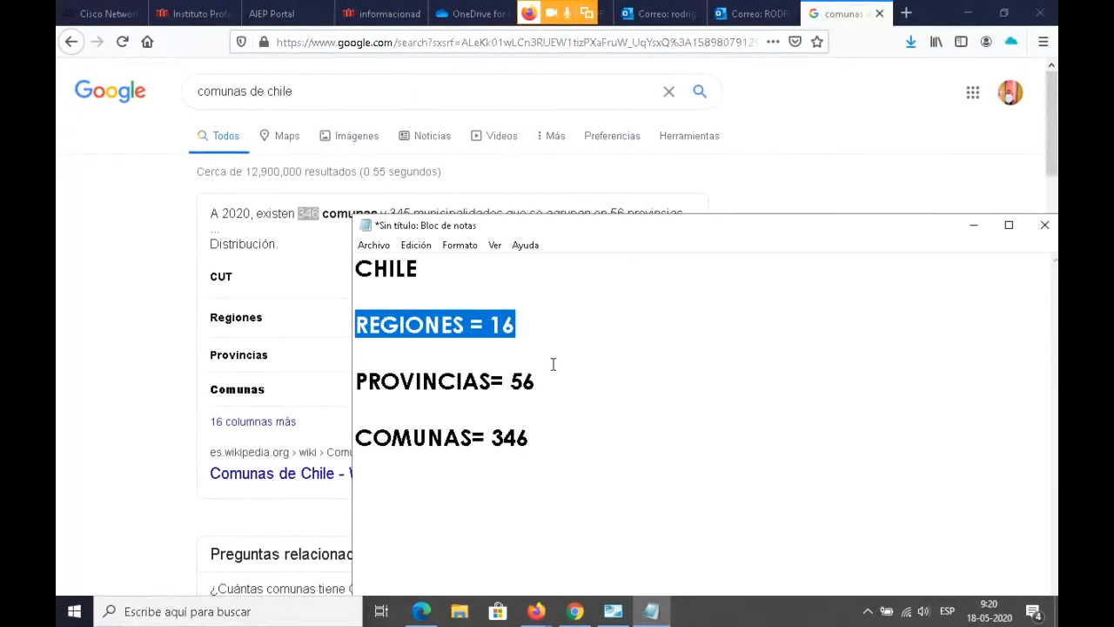
{"action": "left_click_drag", "start_coordinate": [562, 383], "coordinate": [351, 374]}
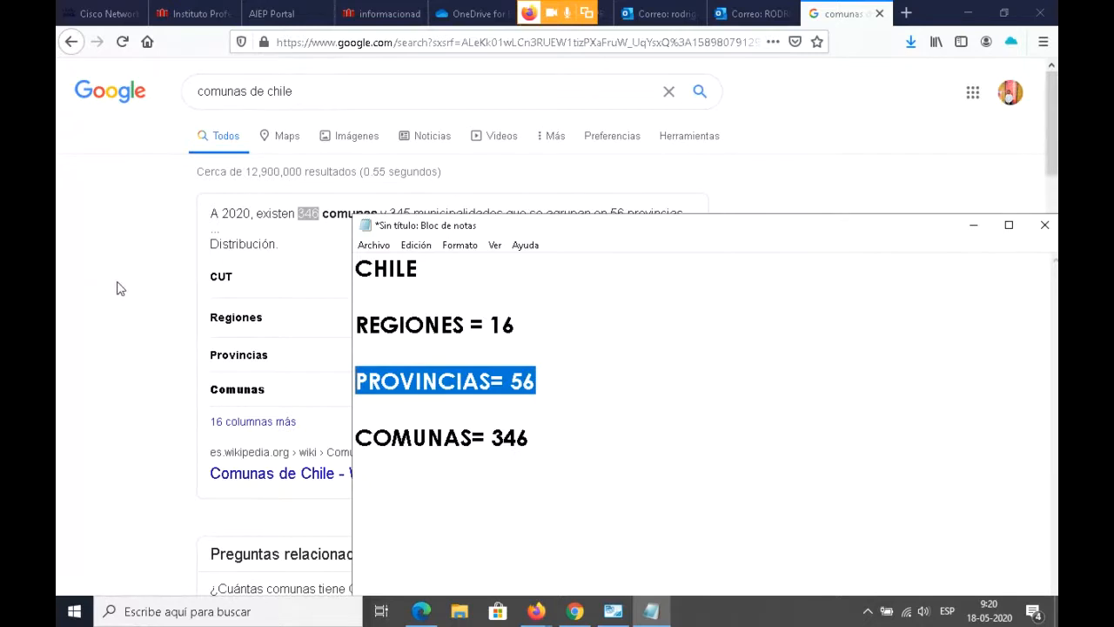
{"action": "left_click", "coordinate": [546, 320]}
{"action": "key", "text": "Return"}
{"action": "key", "text": "Return"}
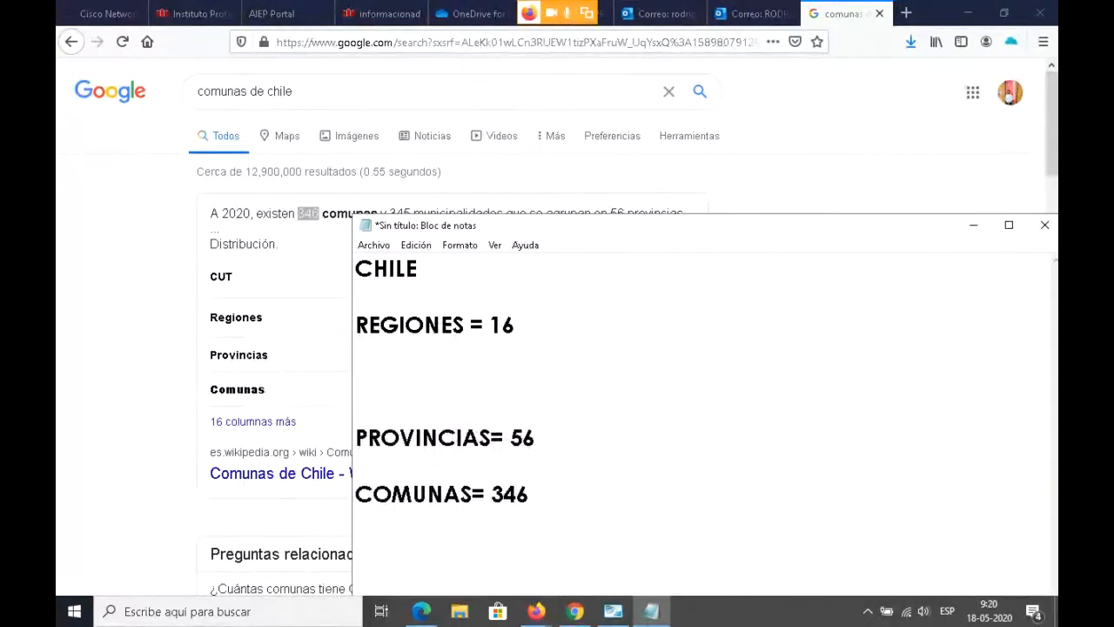
{"action": "key", "text": "Up"}
{"action": "key", "text": "BackSpace"}
{"action": "left_click", "coordinate": [577, 415]}
{"action": "key", "text": "Return"}
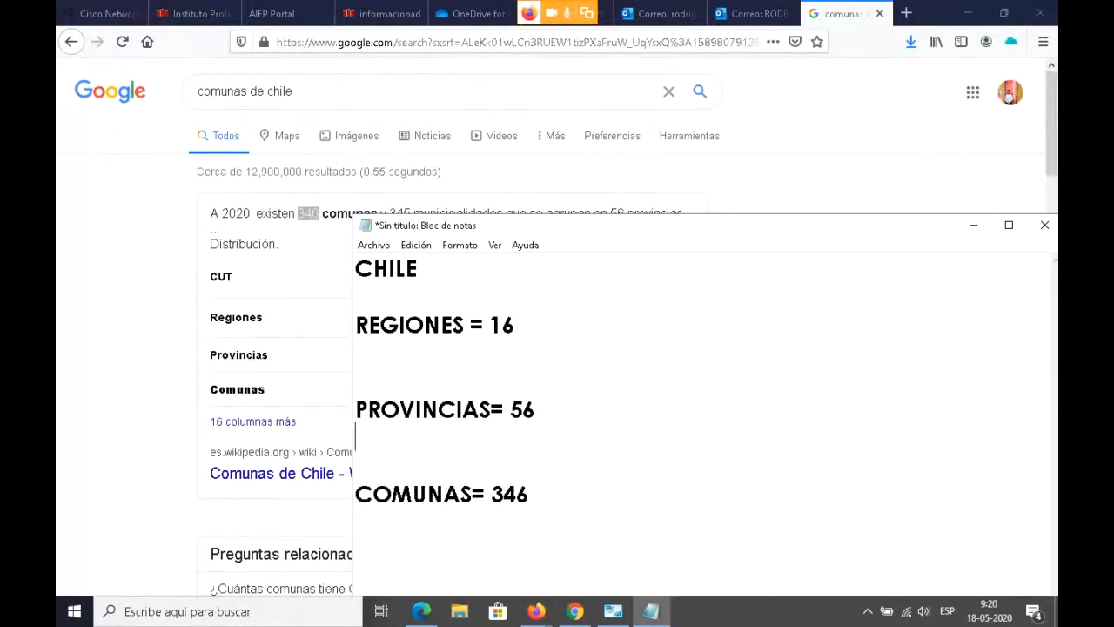
- Return to Google, search for "regiones de chile" again and open the saberespractico.com article on Chile's regions
{"action": "left_click", "coordinate": [99, 277]}
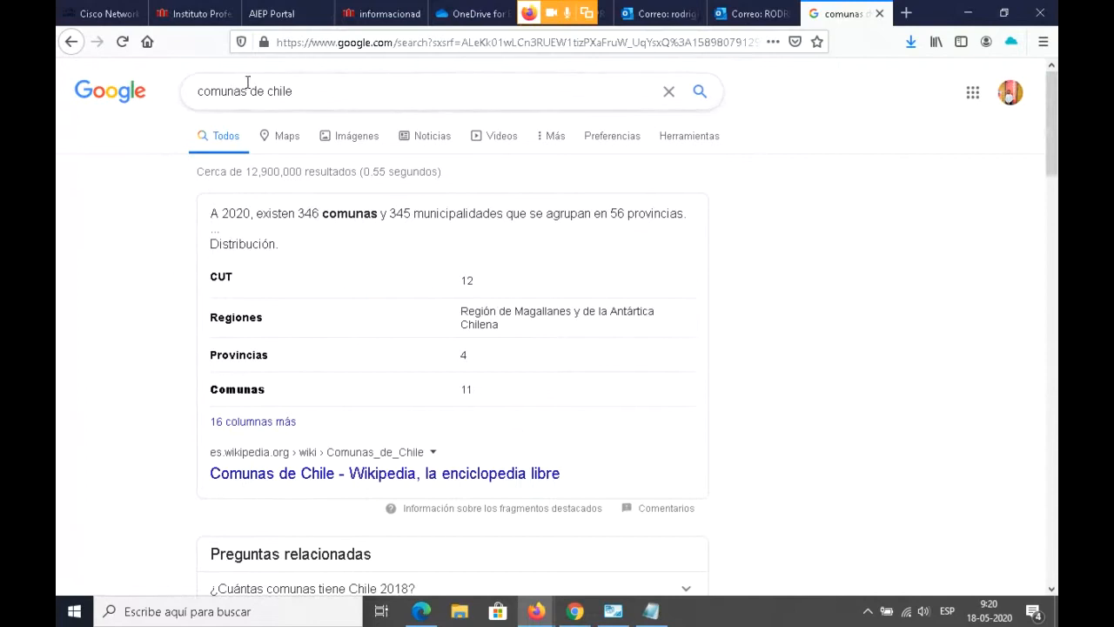
{"action": "double_click", "coordinate": [247, 87]}
{"action": "type", "text": "region"}
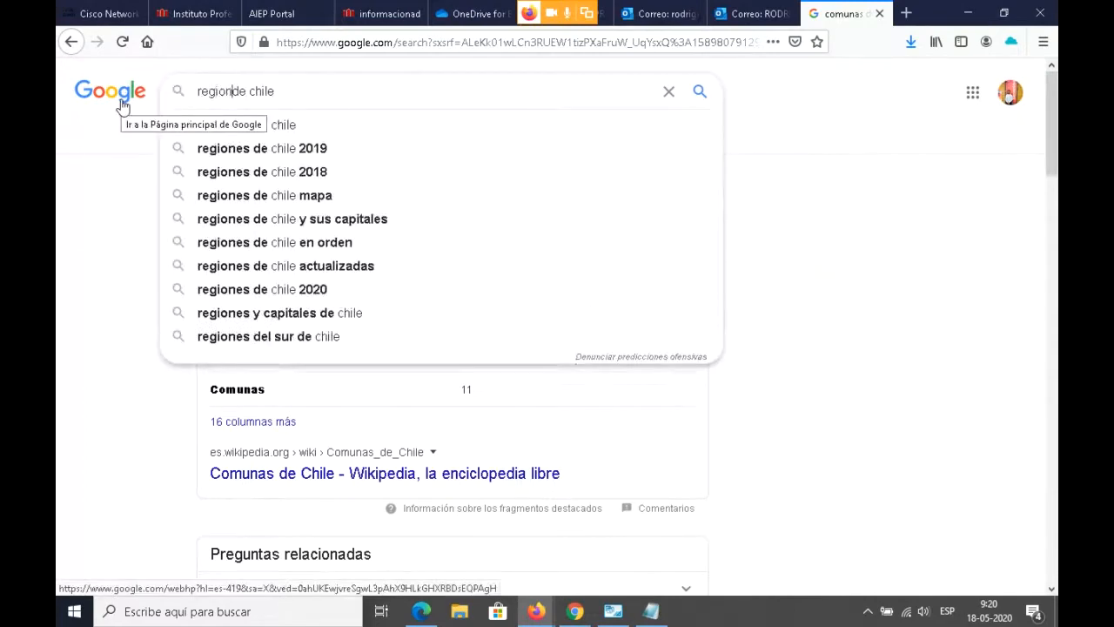
{"action": "type", "text": "es"}
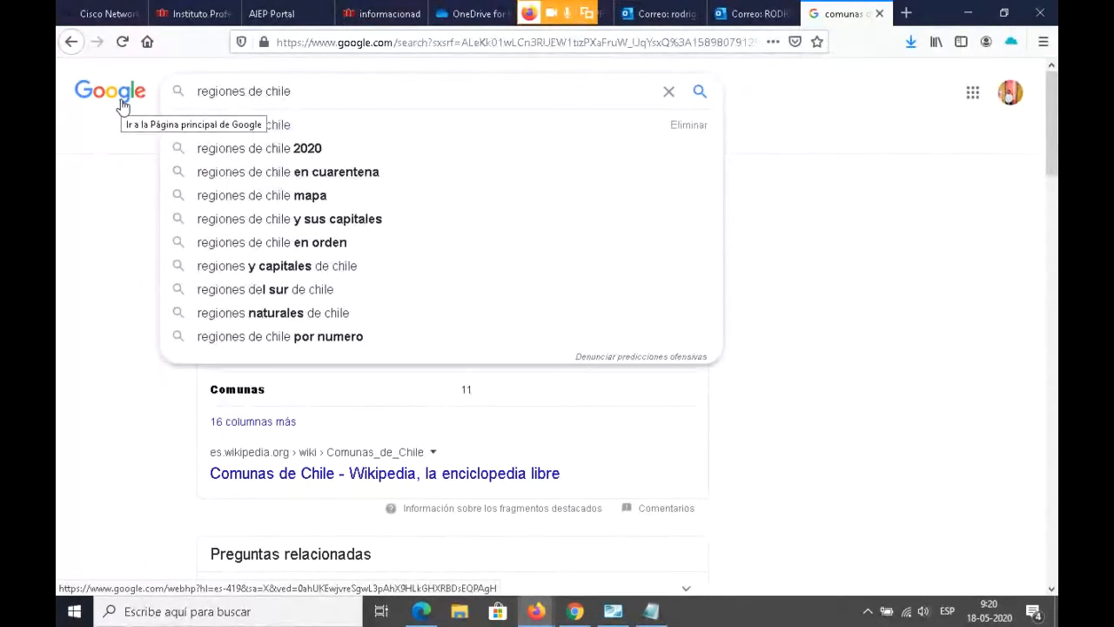
{"action": "key", "text": "Return"}
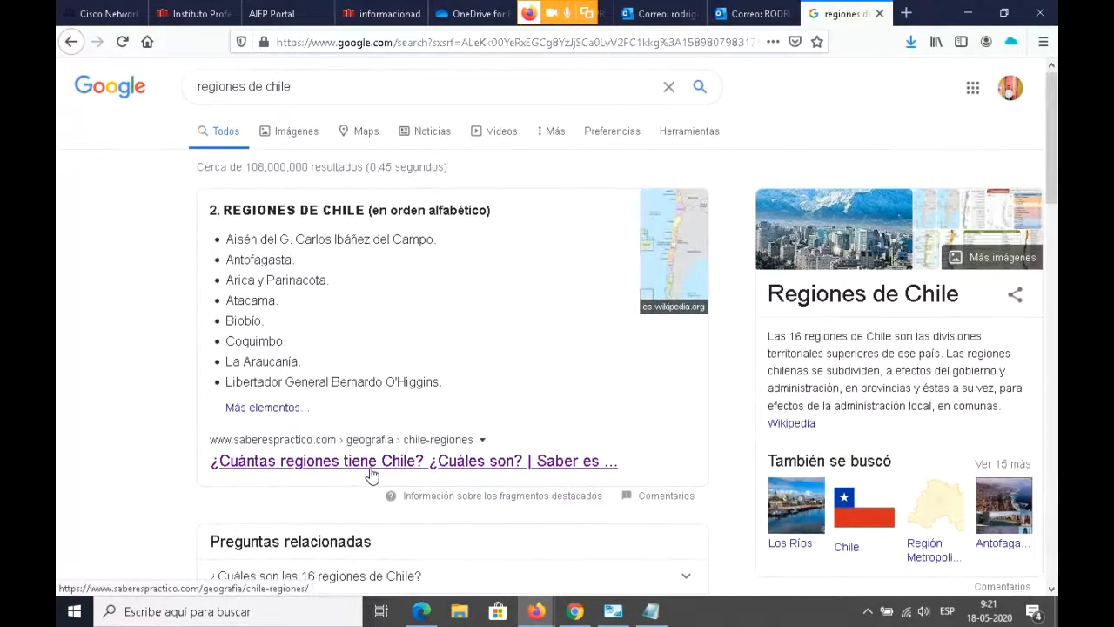
{"action": "scroll", "coordinate": [372, 478], "scroll_direction": "down", "scroll_amount": 3}
{"action": "scroll", "coordinate": [373, 465], "scroll_direction": "up", "scroll_amount": 2}
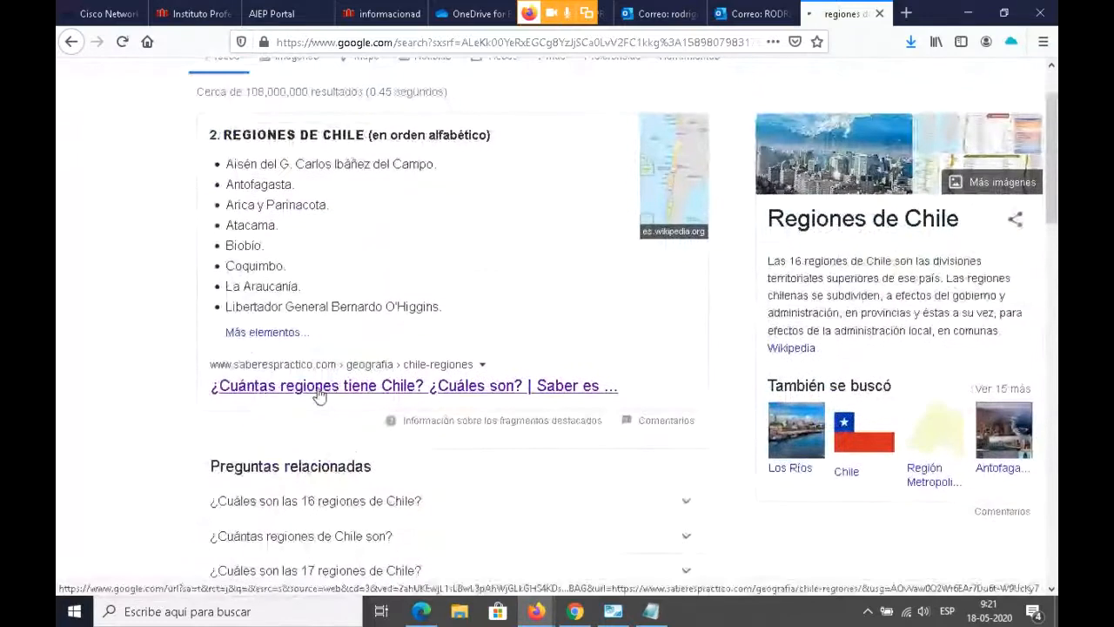
{"action": "left_click", "coordinate": [317, 388]}
- Review the article's numbered alphabetical list of regions to see what data describes each region
{"action": "scroll", "coordinate": [317, 393], "scroll_direction": "down", "scroll_amount": 3}
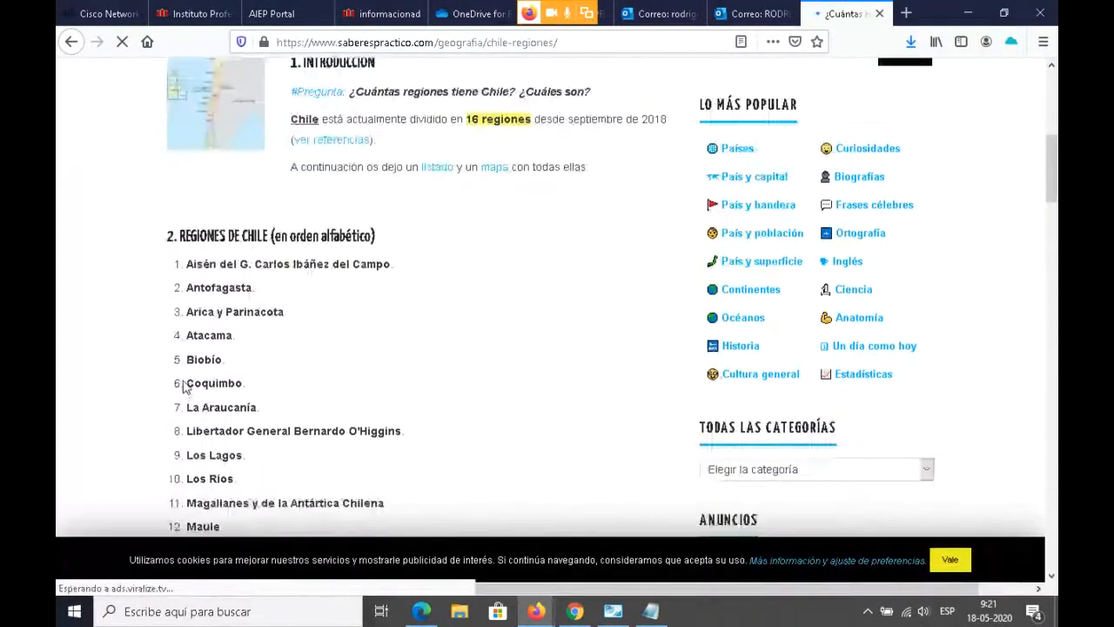
{"action": "scroll", "coordinate": [182, 386], "scroll_direction": "down", "scroll_amount": 2}
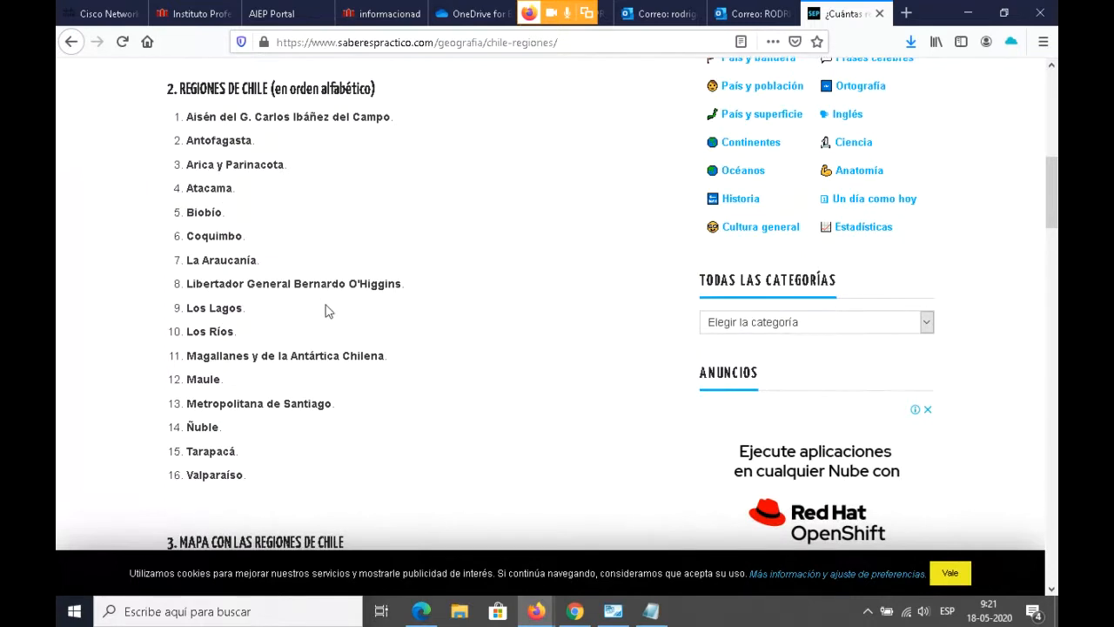
{"action": "scroll", "coordinate": [331, 311], "scroll_direction": "down", "scroll_amount": 2}
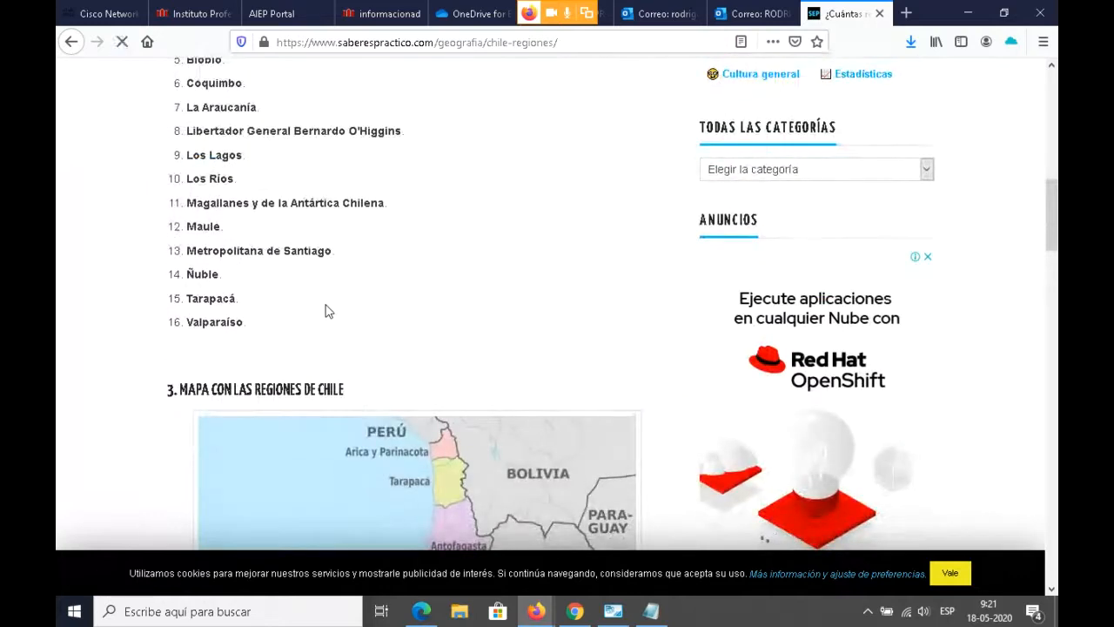
{"action": "scroll", "coordinate": [328, 311], "scroll_direction": "up", "scroll_amount": 2}
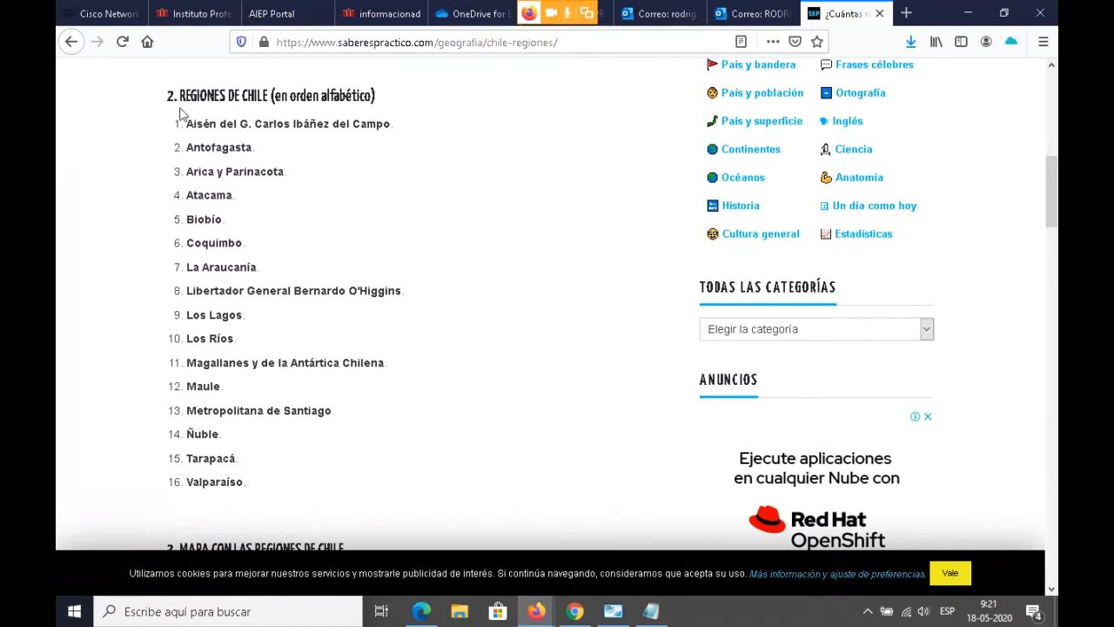
- Add the attributes codigo and nombre on separate lines below the REGIONES entry in the Notepad note
{"action": "left_click", "coordinate": [651, 611]}
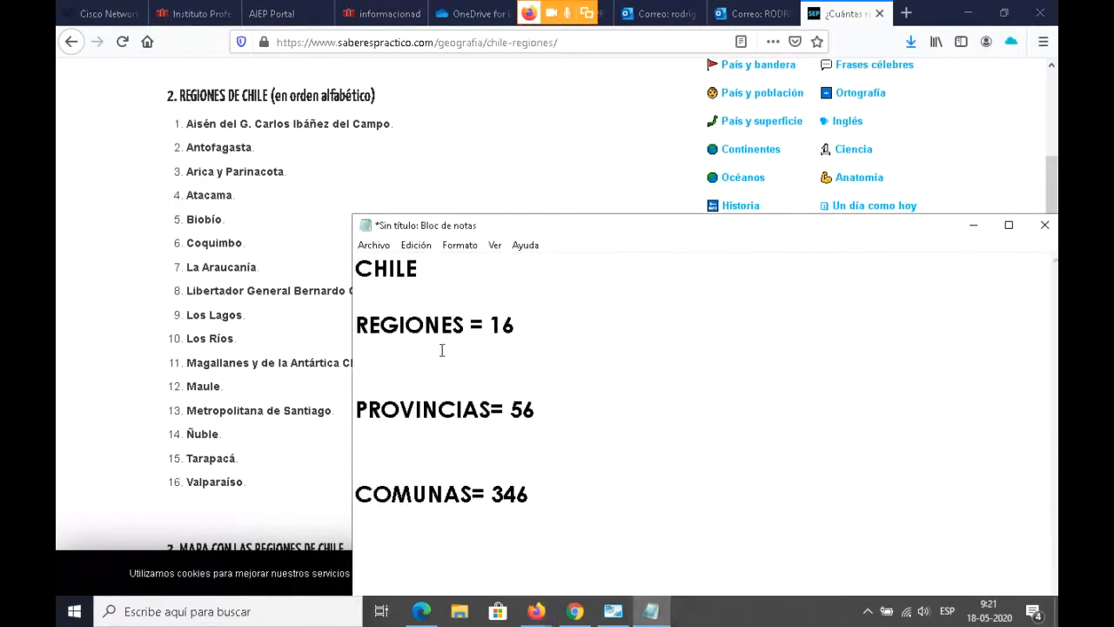
{"action": "left_click", "coordinate": [412, 361]}
{"action": "type", "text": "codig"}
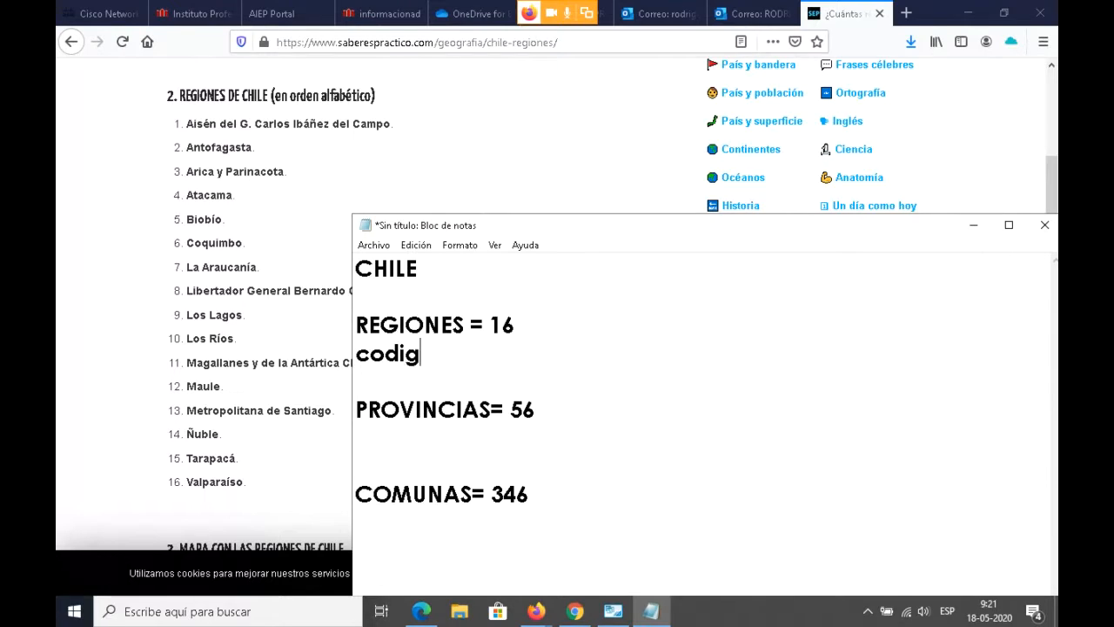
{"action": "type", "text": "o"}
{"action": "key", "text": "Return"}
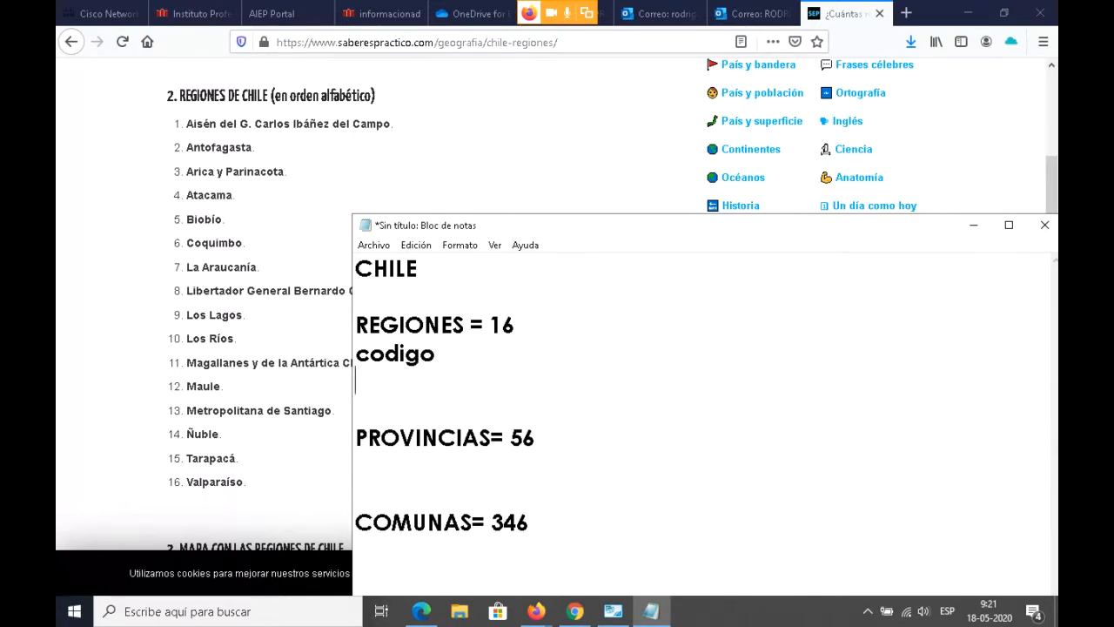
{"action": "type", "text": "nombre"}
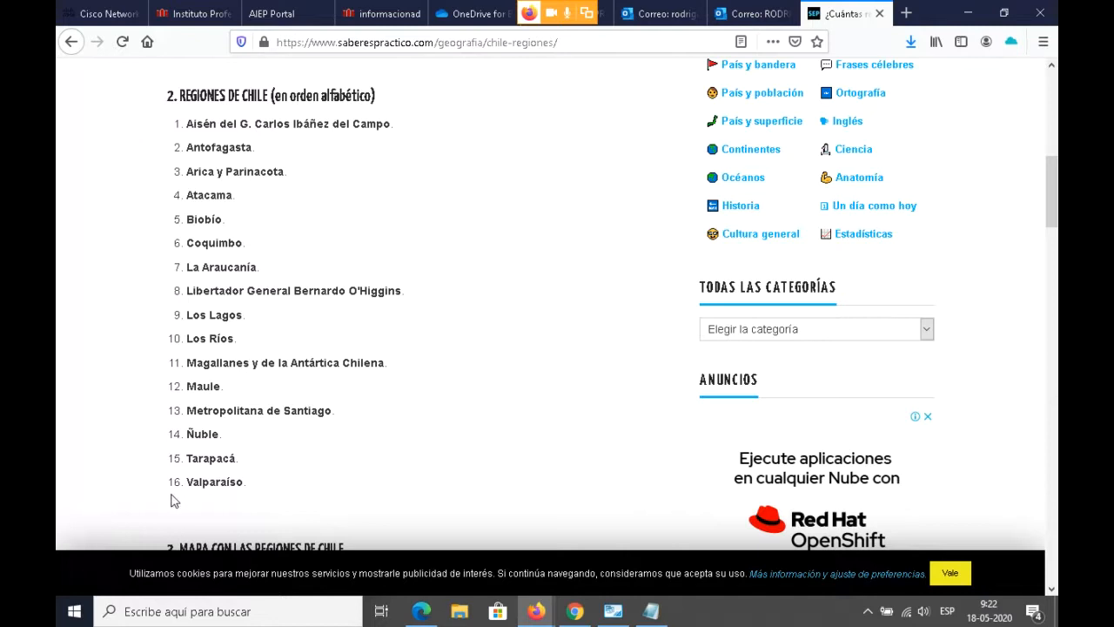
- Add the length "(largo 2)" after the codigo attribute of REGIONES in the Notepad note
{"action": "left_click", "coordinate": [651, 611]}
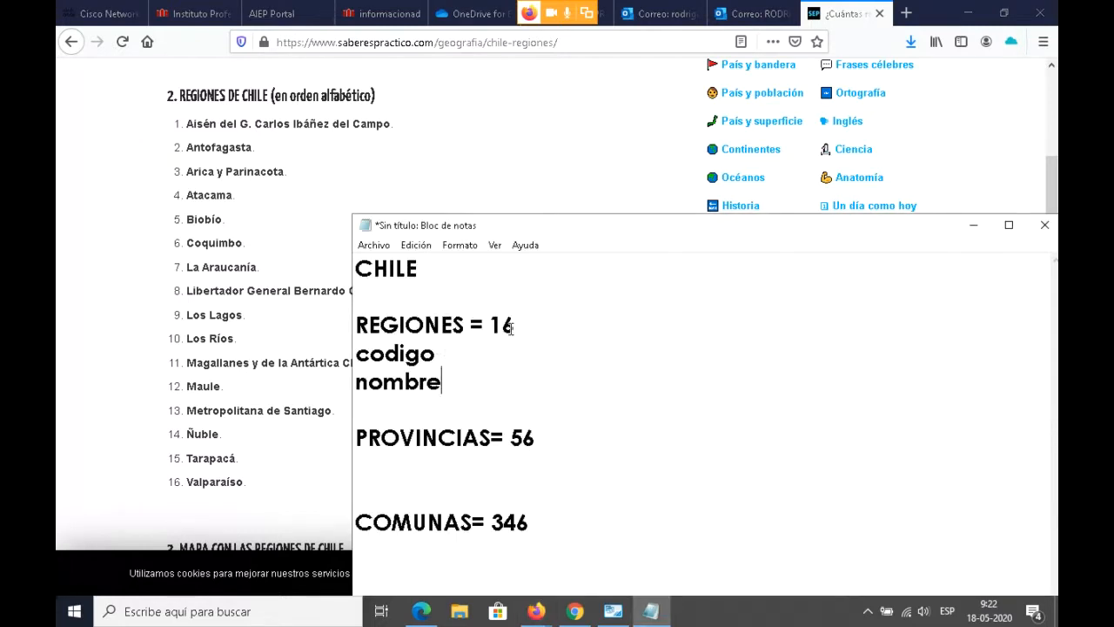
{"action": "left_click", "coordinate": [453, 354]}
{"action": "type", "text": "largo 2"}
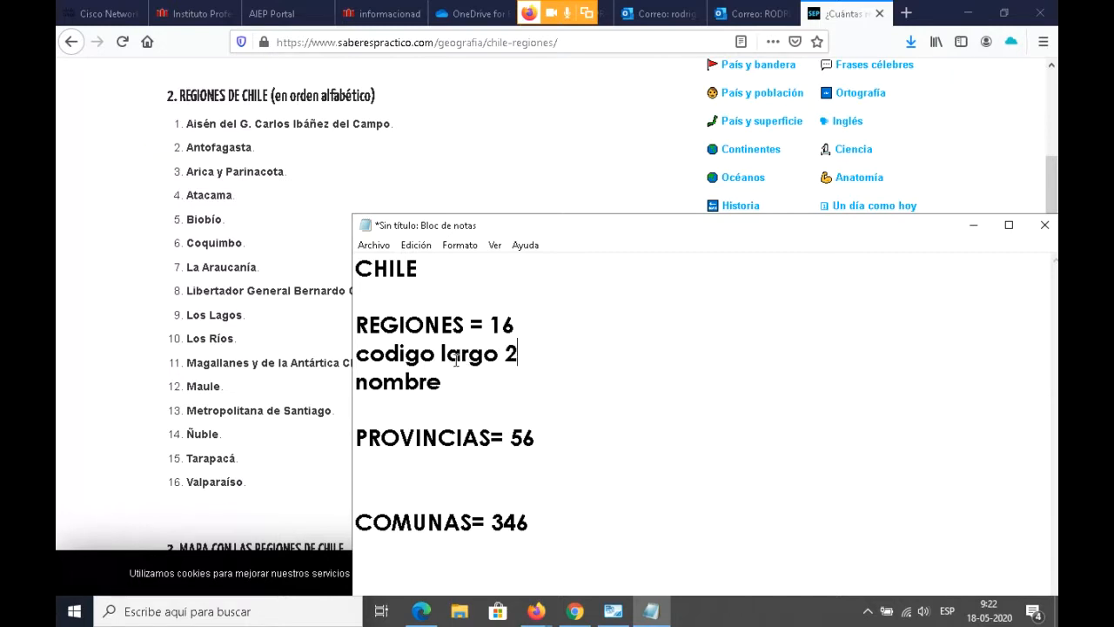
{"action": "left_click", "coordinate": [442, 353]}
{"action": "type", "text": "("}
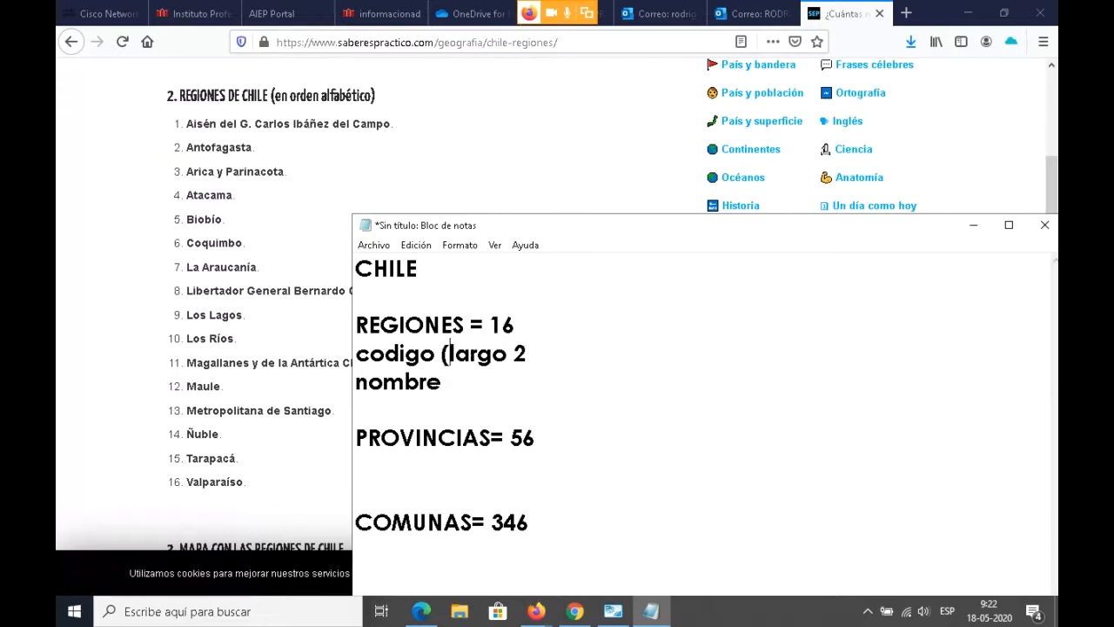
{"action": "key", "text": "Right"}
{"action": "key", "text": "Right"}
{"action": "key", "text": "Right"}
{"action": "key", "text": "Right"}
{"action": "key", "text": "Right"}
{"action": "key", "text": "Right"}
{"action": "key", "text": "Right"}
{"action": "type", "text": ")"}
- Start a parenthesis after the nombre attribute and highlight the region name Libertador General Bernardo O'Higgins in the article's list
{"action": "left_click", "coordinate": [457, 387]}
{"action": "type", "text": "("}
{"action": "key", "text": "Left"}
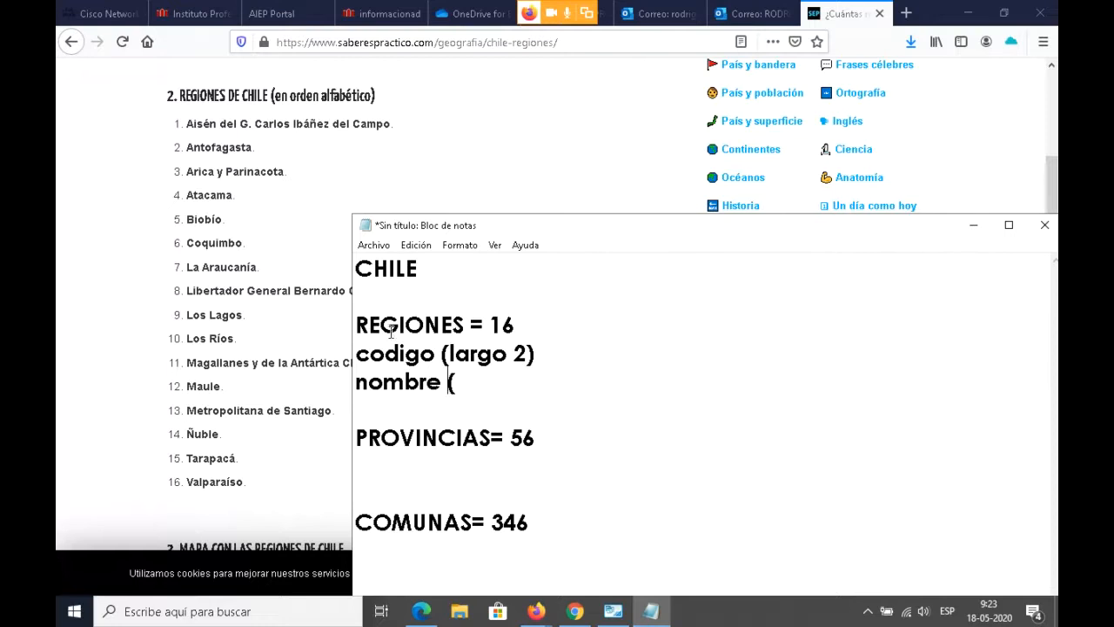
{"action": "left_click", "coordinate": [75, 285]}
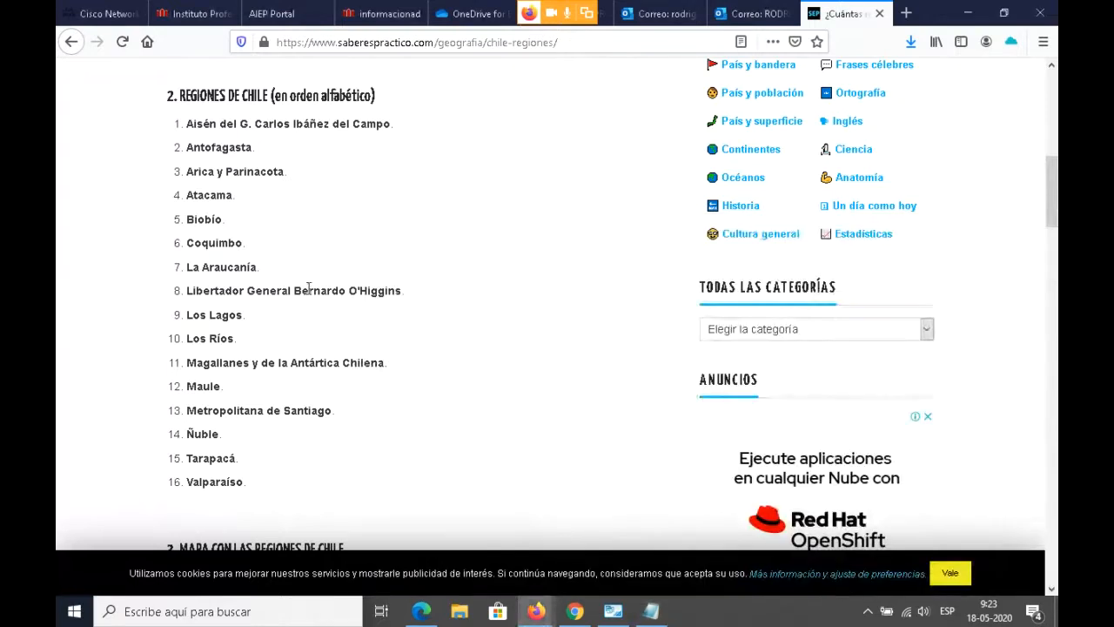
{"action": "left_click_drag", "start_coordinate": [405, 290], "coordinate": [198, 288]}
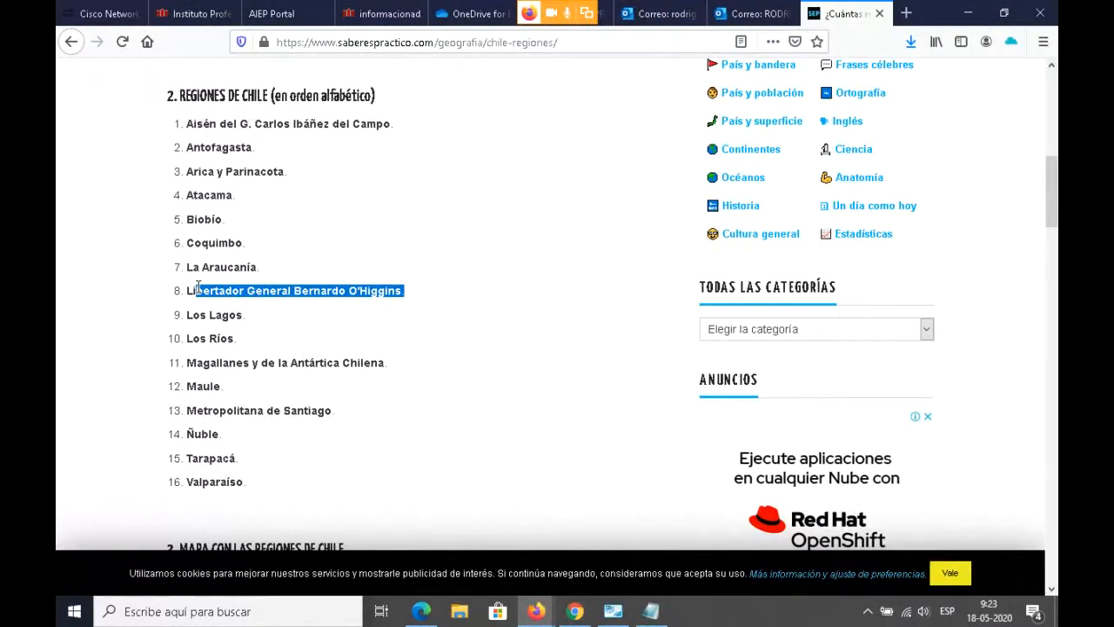
{"action": "left_click", "coordinate": [427, 271]}
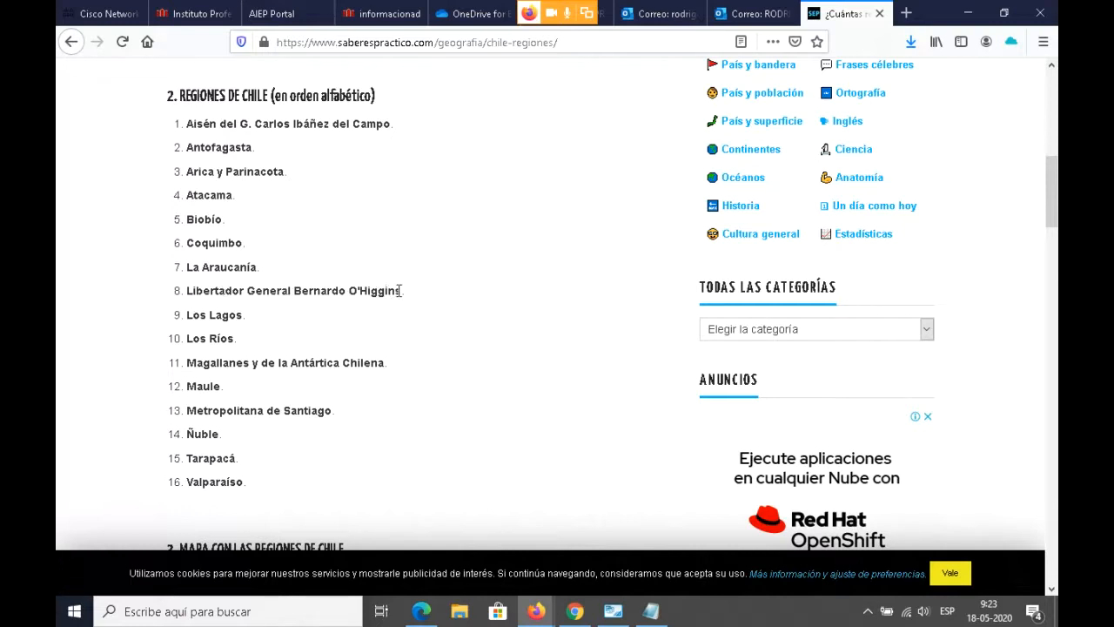
{"action": "left_click_drag", "start_coordinate": [399, 291], "coordinate": [188, 291]}
{"action": "left_click", "coordinate": [188, 290]}
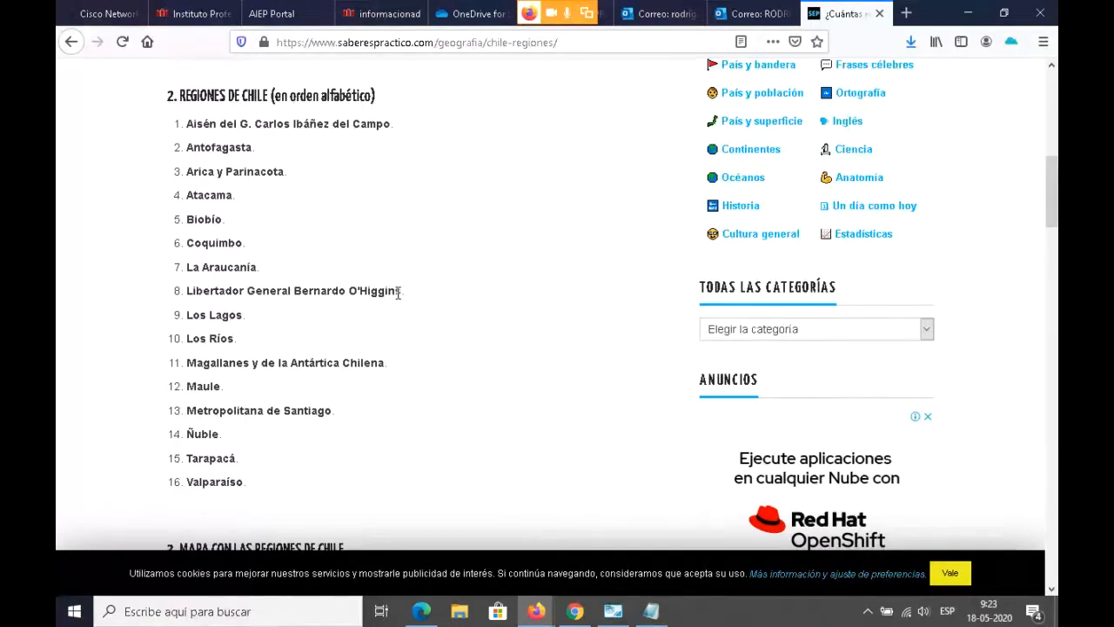
{"action": "left_click_drag", "start_coordinate": [401, 293], "coordinate": [188, 291]}
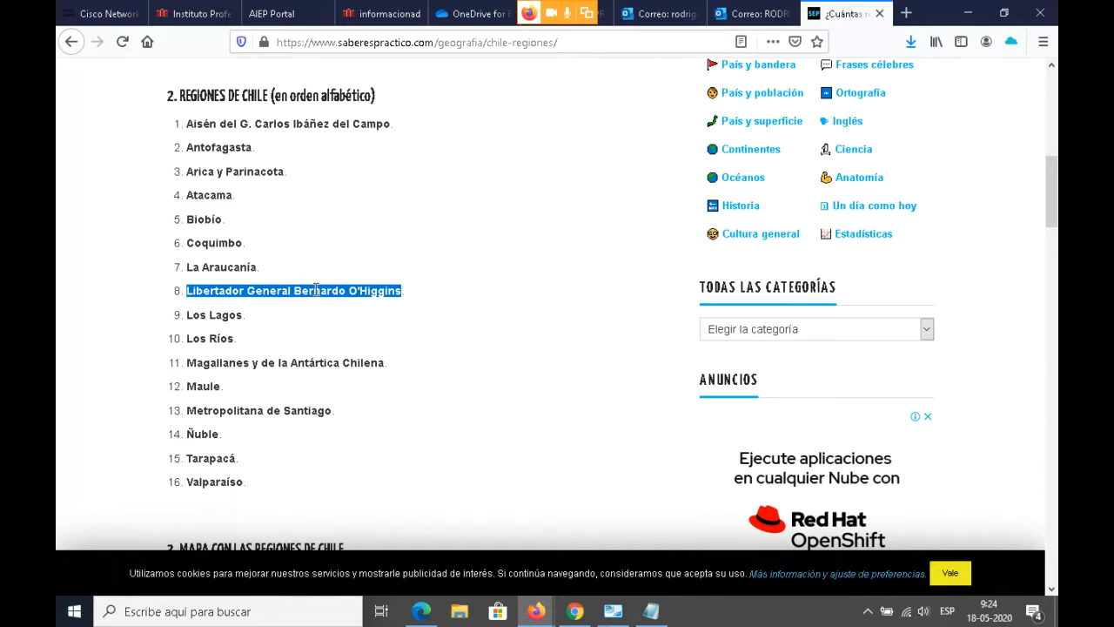
- Return to the Notepad note and complete the length of the nombre attribute as "(largo 40)"
{"action": "left_click", "coordinate": [651, 611]}
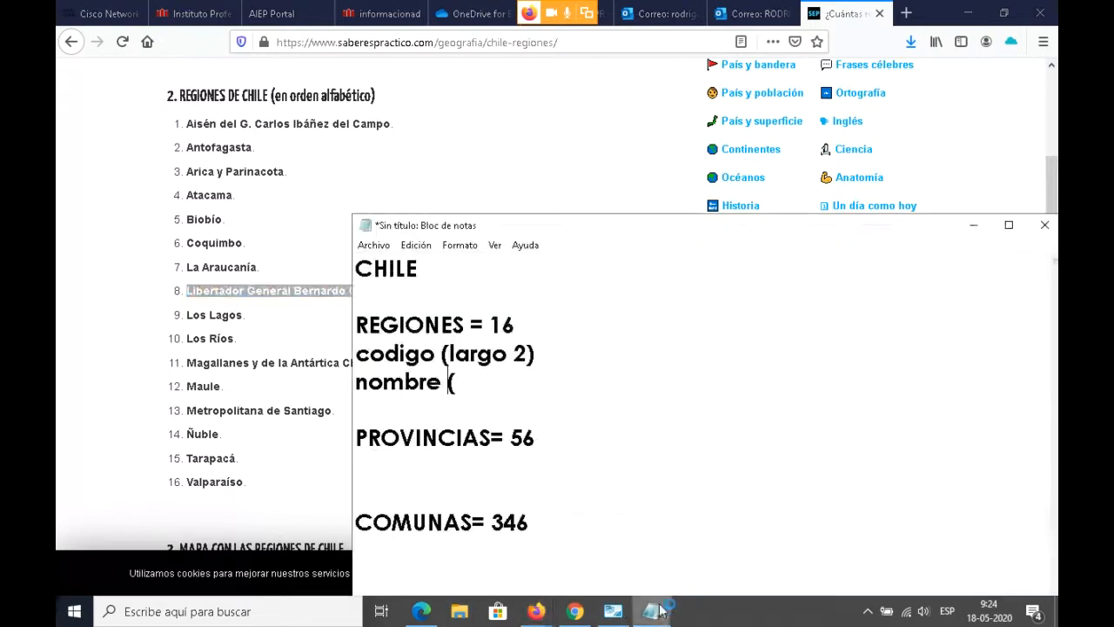
{"action": "left_click", "coordinate": [490, 377]}
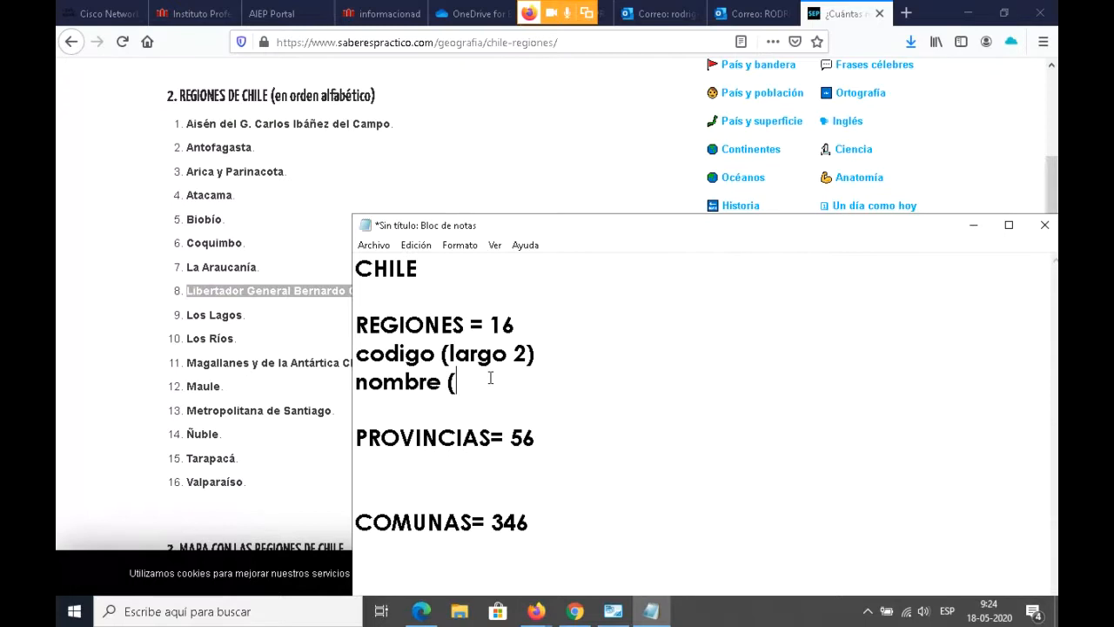
{"action": "type", "text": "40)"}
{"action": "type", "text": "larg"}
{"action": "key", "text": "BackSpace"}
{"action": "type", "text": "o"}
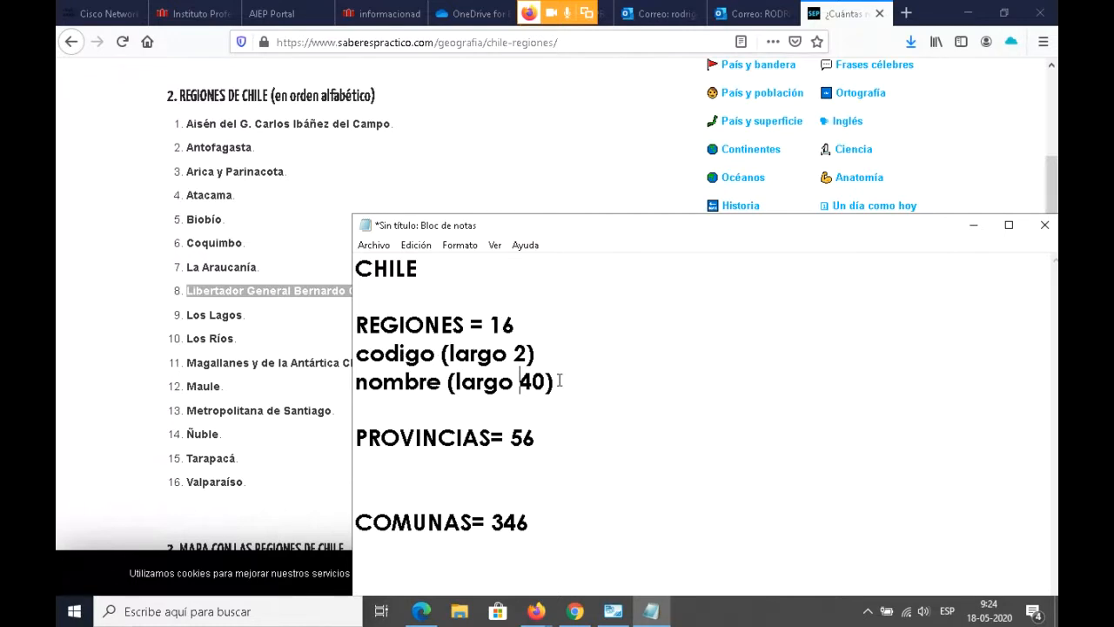
- Return to Google in the browser, search for "provincias de chile" and open the Wikipedia article Provincias de Chile
{"action": "left_click", "coordinate": [486, 463]}
{"action": "left_click", "coordinate": [67, 238]}
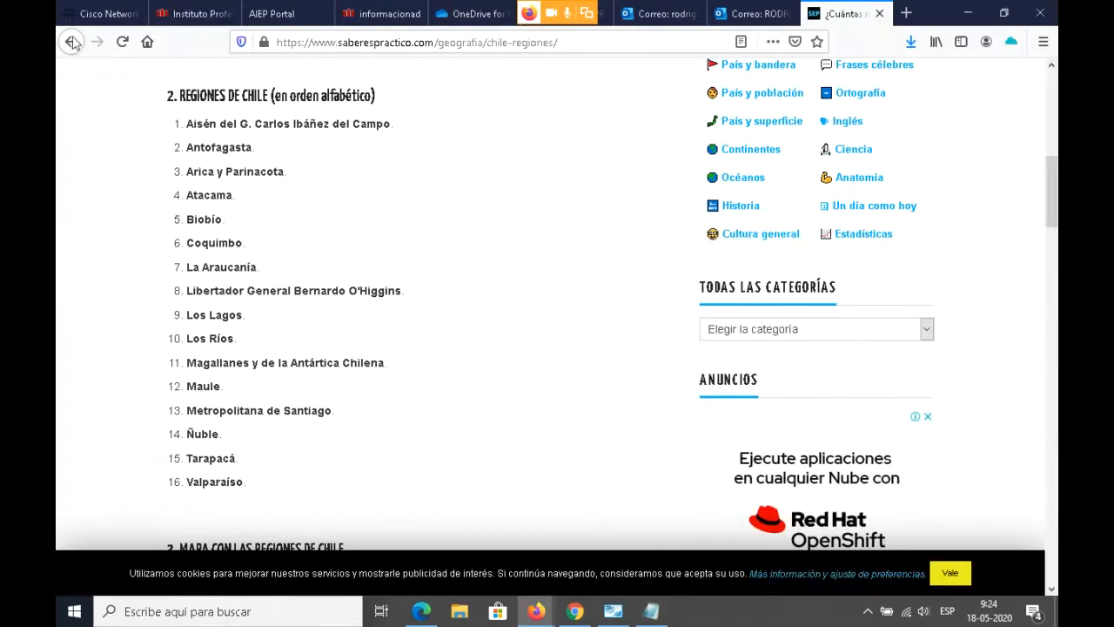
{"action": "left_click", "coordinate": [71, 42]}
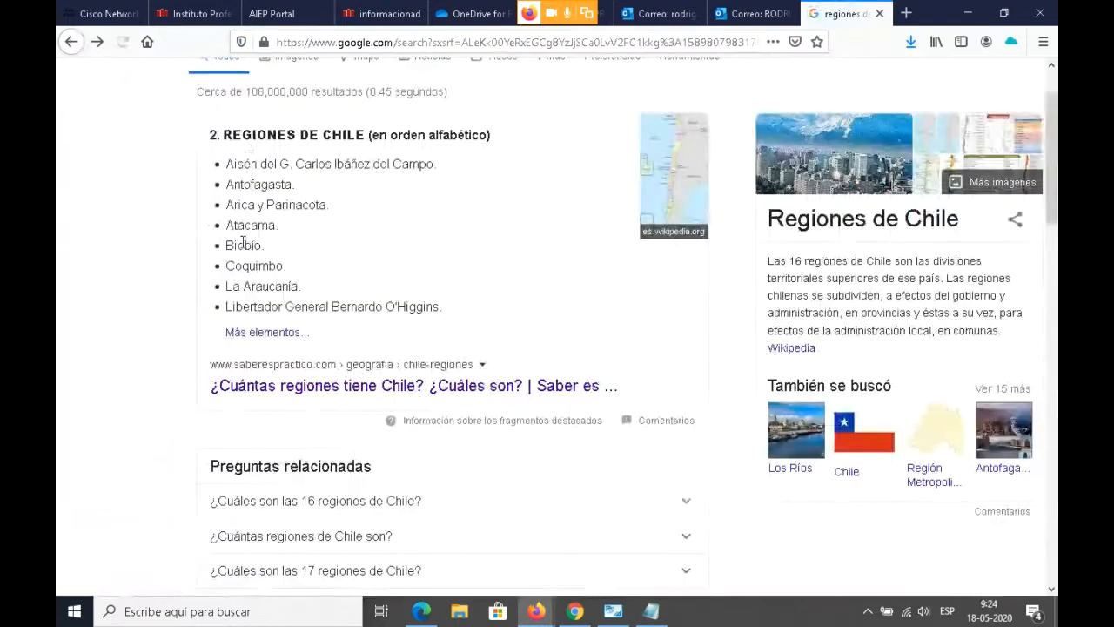
{"action": "scroll", "coordinate": [243, 244], "scroll_direction": "up", "scroll_amount": 2}
{"action": "left_click_drag", "start_coordinate": [249, 91], "coordinate": [92, 92]}
{"action": "key", "text": "BackSpace"}
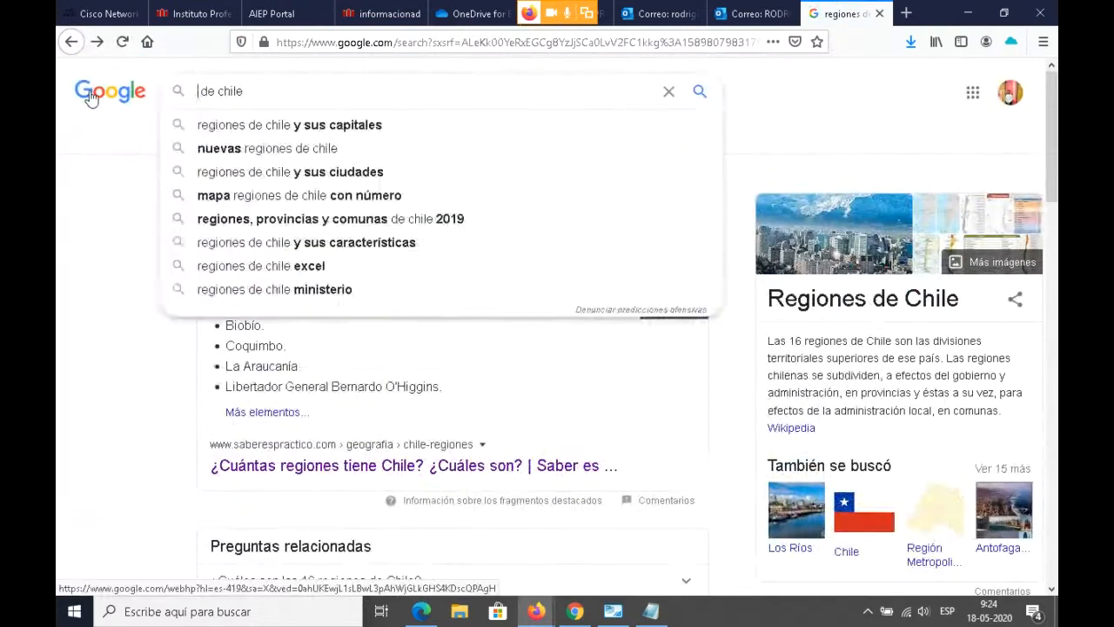
{"action": "type", "text": "provi "}
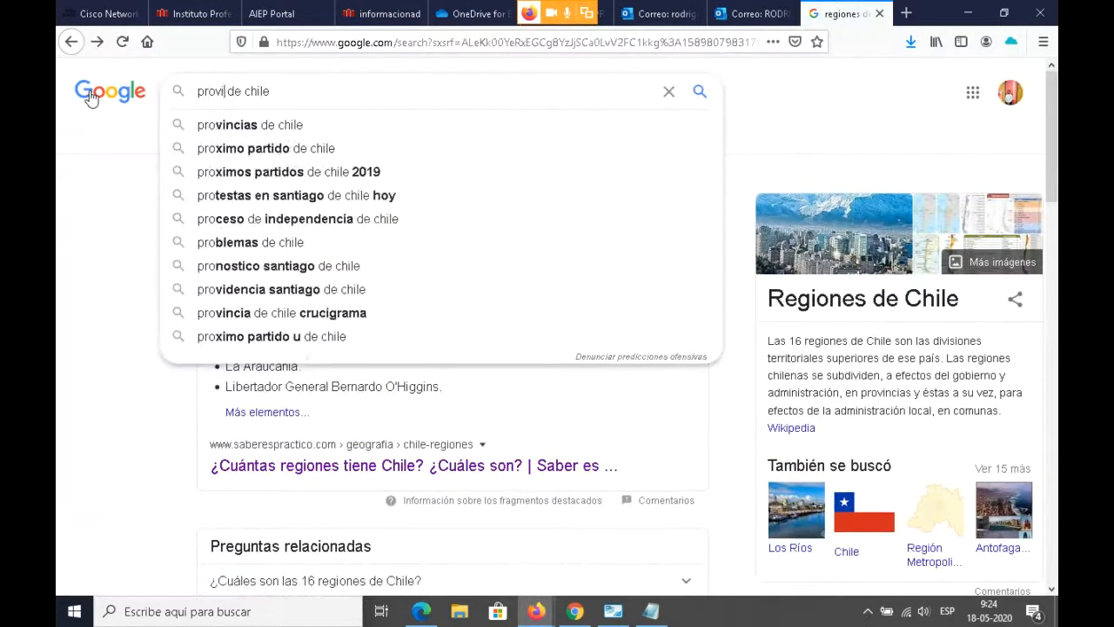
{"action": "type", "text": "ncias"}
{"action": "key", "text": "Return"}
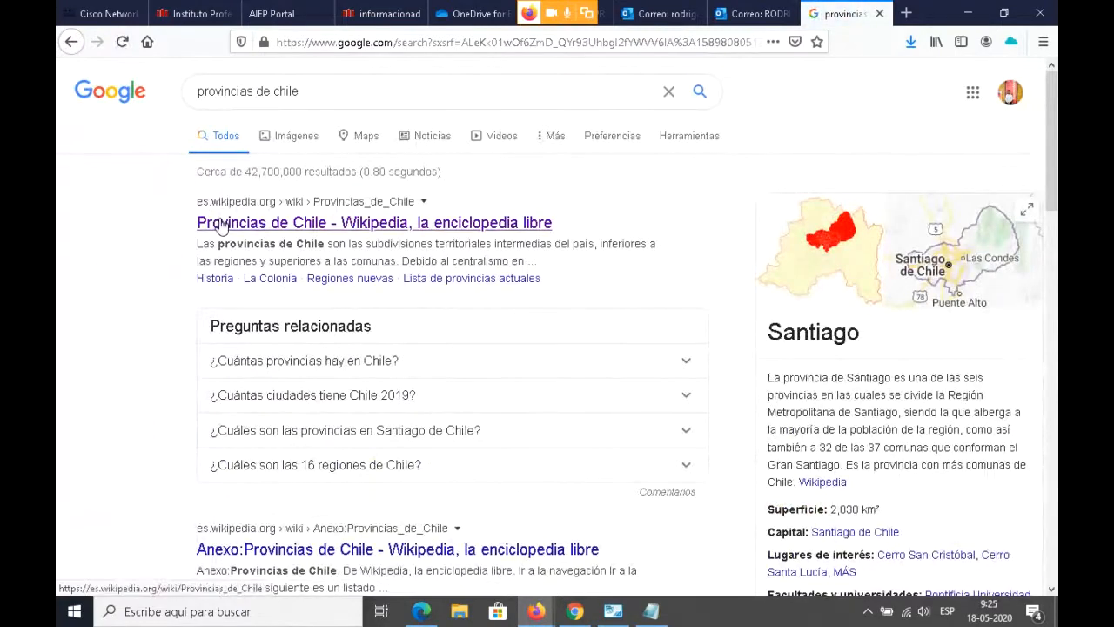
{"action": "left_click", "coordinate": [223, 226]}
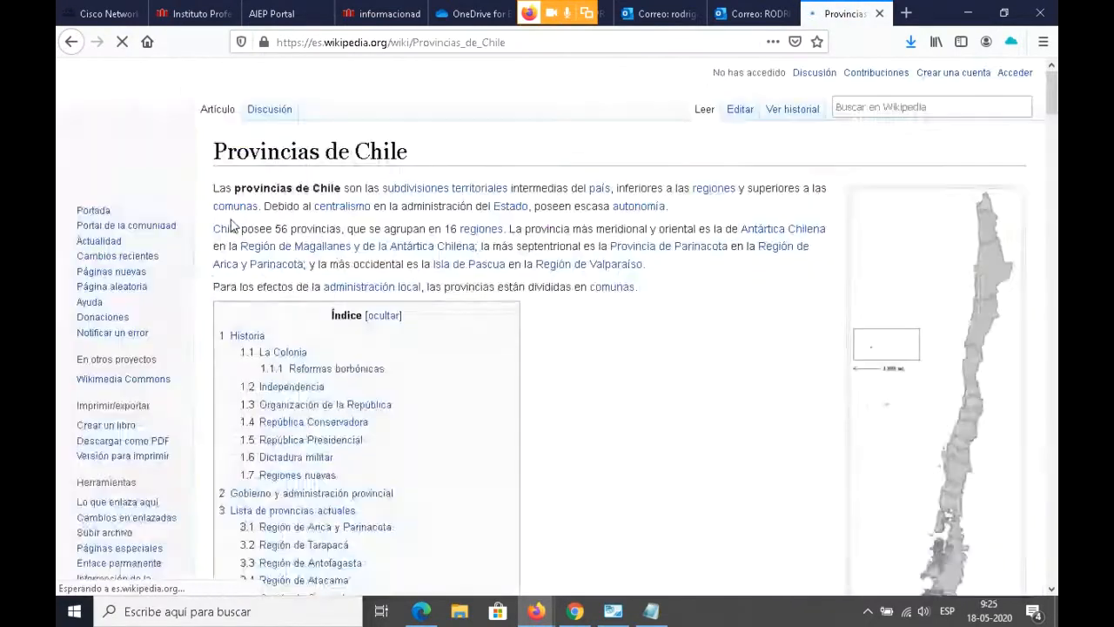
- Find the list of current provinces grouped by region in the Provincias de Chile article
{"action": "scroll", "coordinate": [542, 330], "scroll_direction": "down", "scroll_amount": 10}
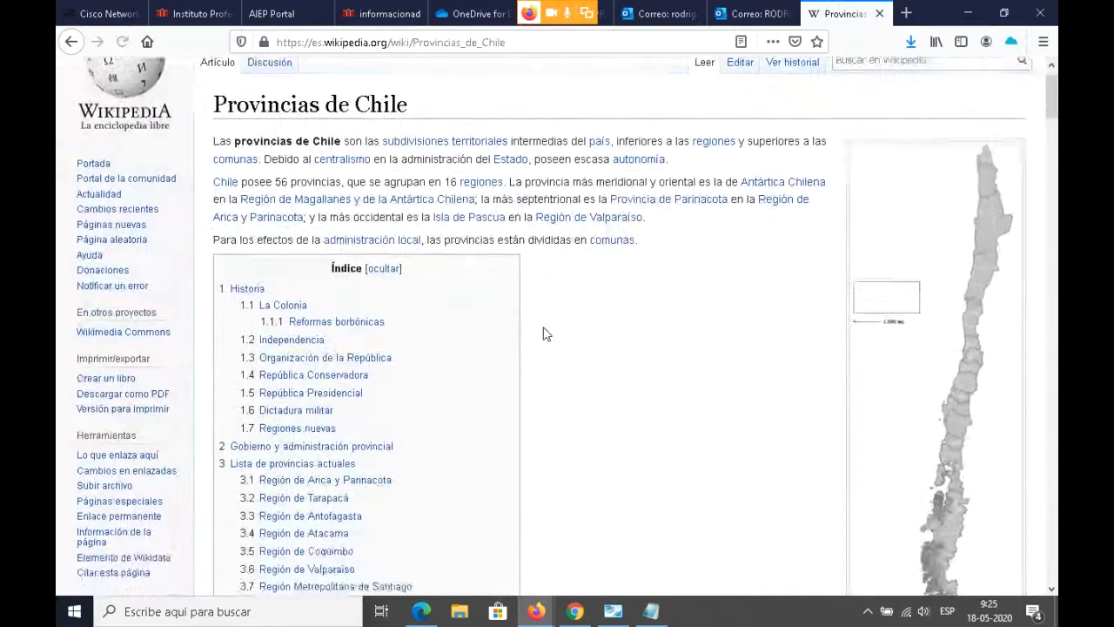
{"action": "scroll", "coordinate": [544, 328], "scroll_direction": "down", "scroll_amount": 15}
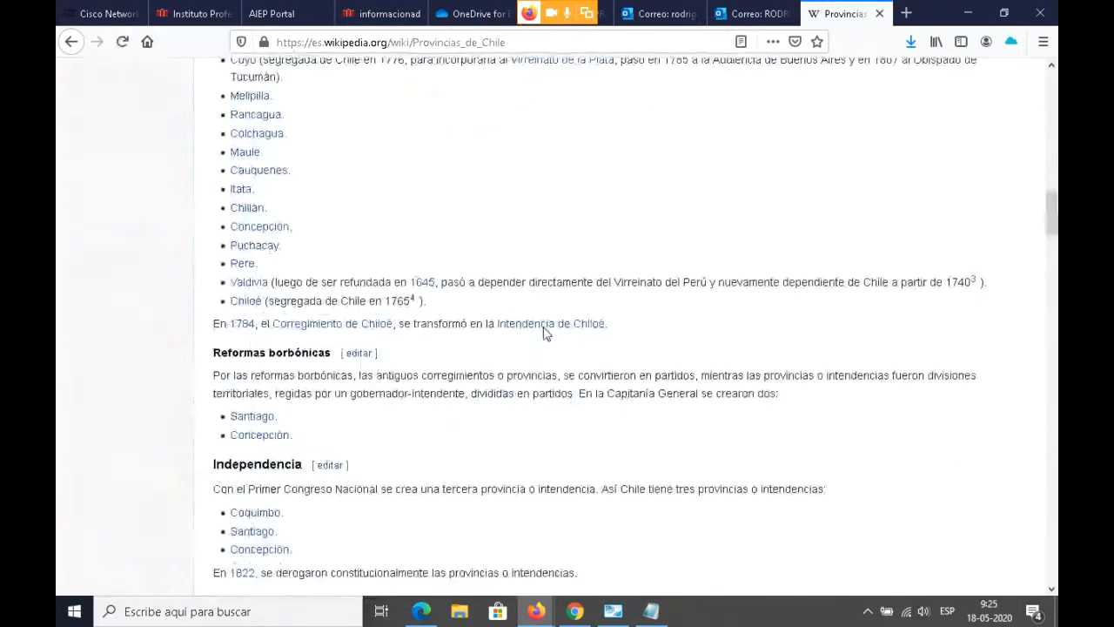
{"action": "scroll", "coordinate": [544, 330], "scroll_direction": "down", "scroll_amount": 15}
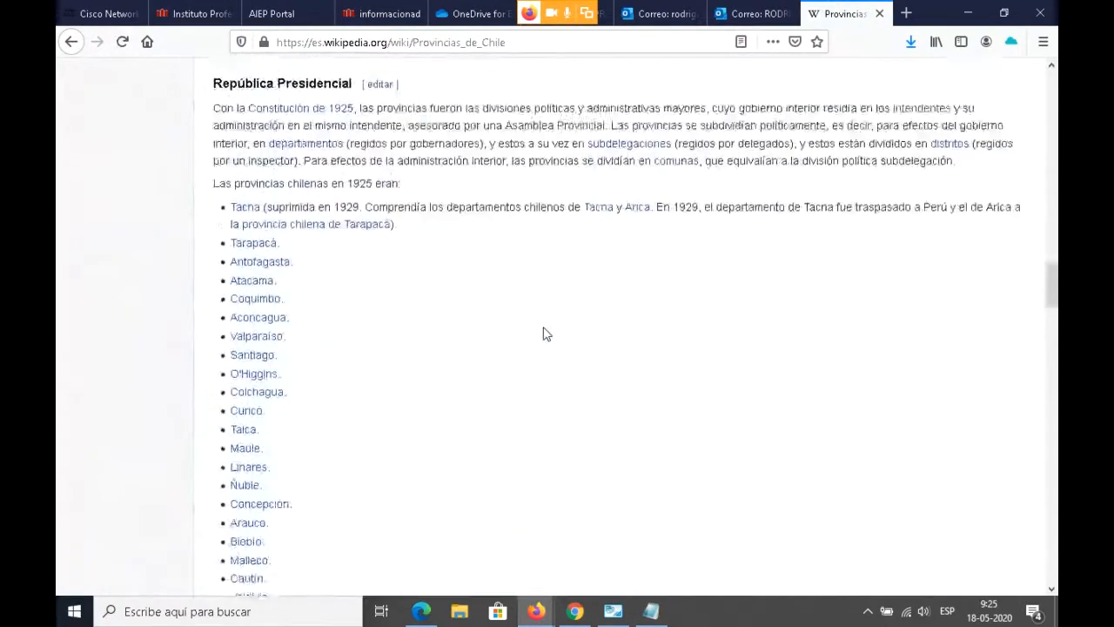
{"action": "scroll", "coordinate": [544, 329], "scroll_direction": "down", "scroll_amount": 9}
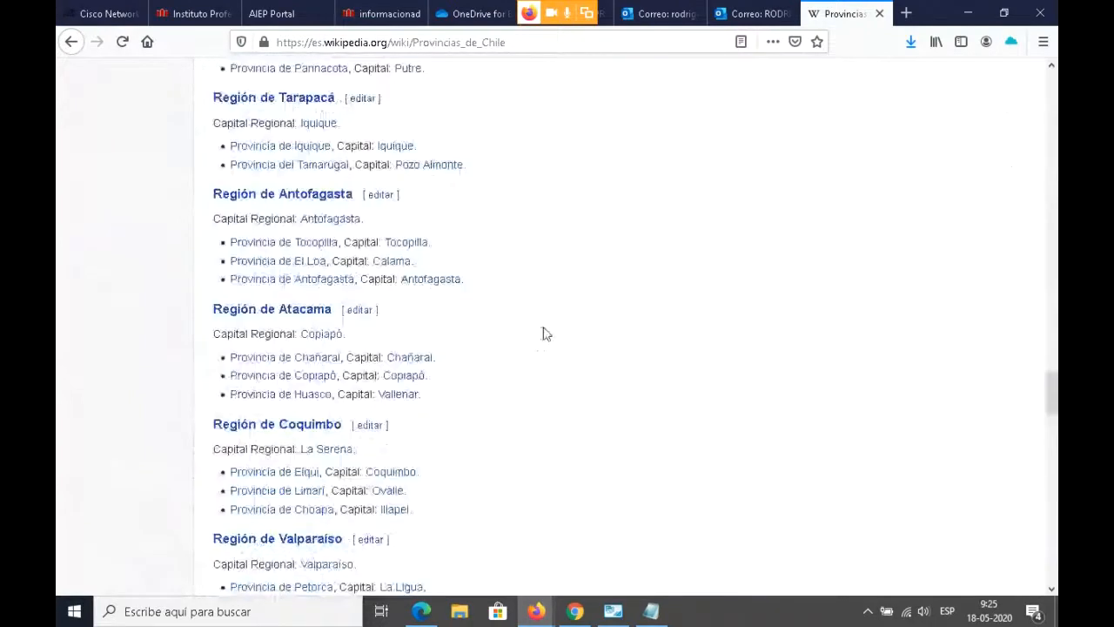
{"action": "scroll", "coordinate": [542, 331], "scroll_direction": "up", "scroll_amount": 5}
{"action": "scroll", "coordinate": [542, 331], "scroll_direction": "down", "scroll_amount": 5}
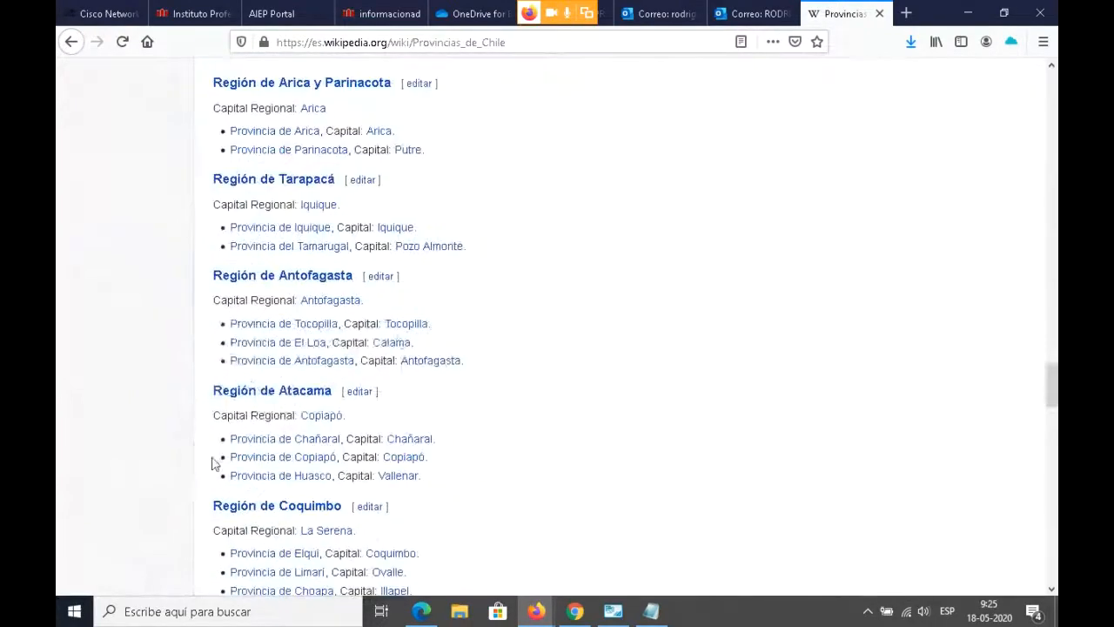
{"action": "scroll", "coordinate": [288, 457], "scroll_direction": "up", "scroll_amount": 4}
{"action": "scroll", "coordinate": [262, 237], "scroll_direction": "down", "scroll_amount": 4}
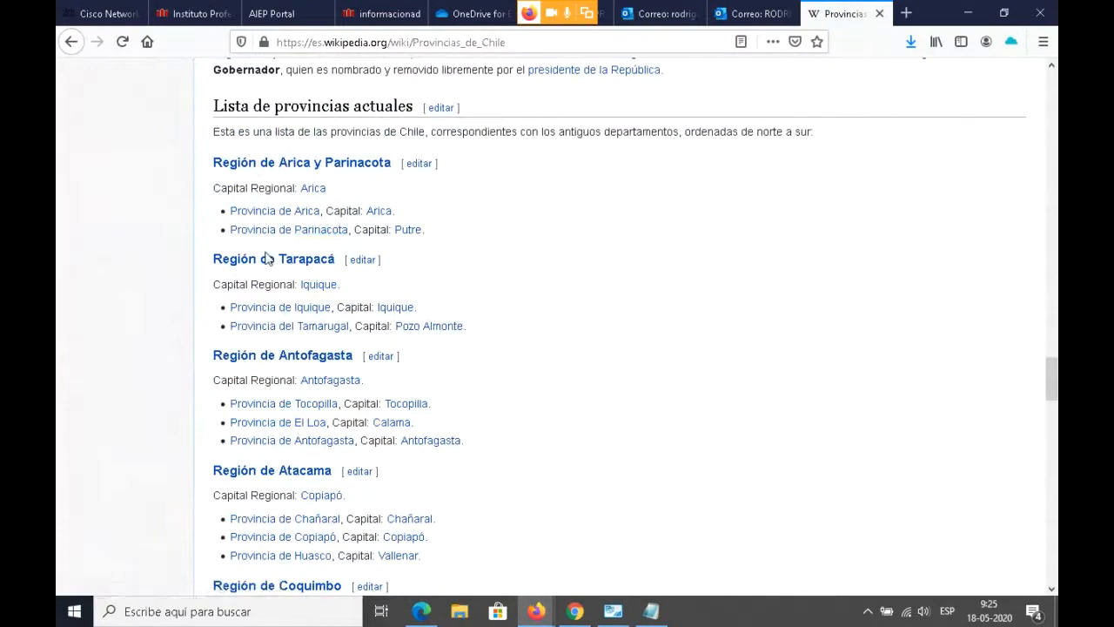
- Examine the province names in the current list, from Arica y Parinacota to Magallanes, to judge their lengths
{"action": "mouse_move", "coordinate": [264, 259]}
{"action": "scroll", "coordinate": [423, 524], "scroll_direction": "down", "scroll_amount": 3}
{"action": "scroll", "coordinate": [383, 496], "scroll_direction": "down", "scroll_amount": 2}
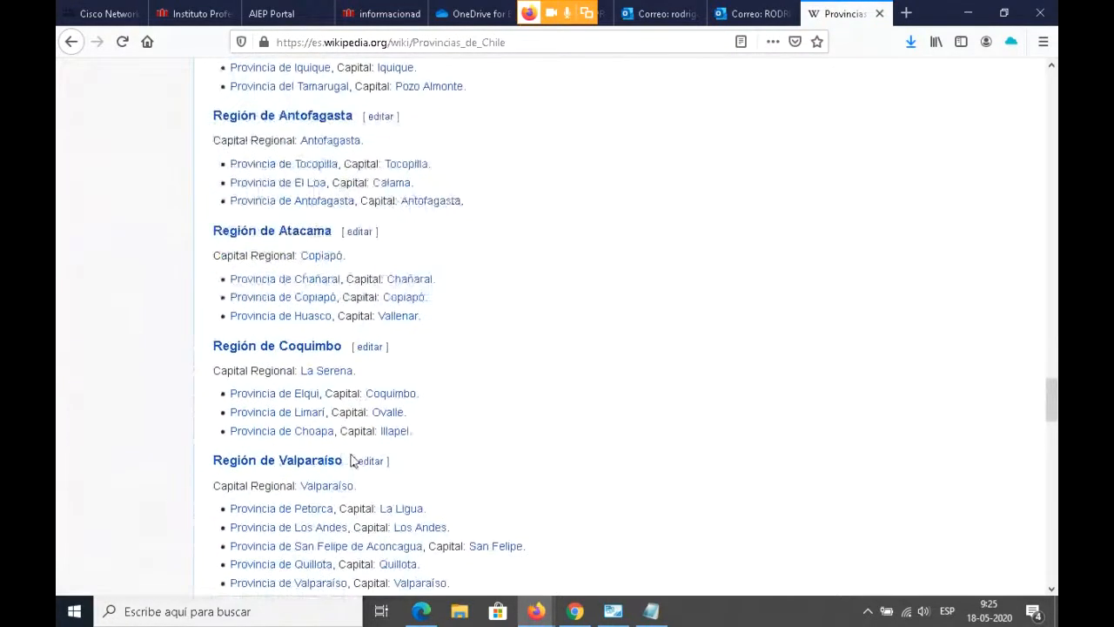
{"action": "scroll", "coordinate": [350, 460], "scroll_direction": "up", "scroll_amount": 5}
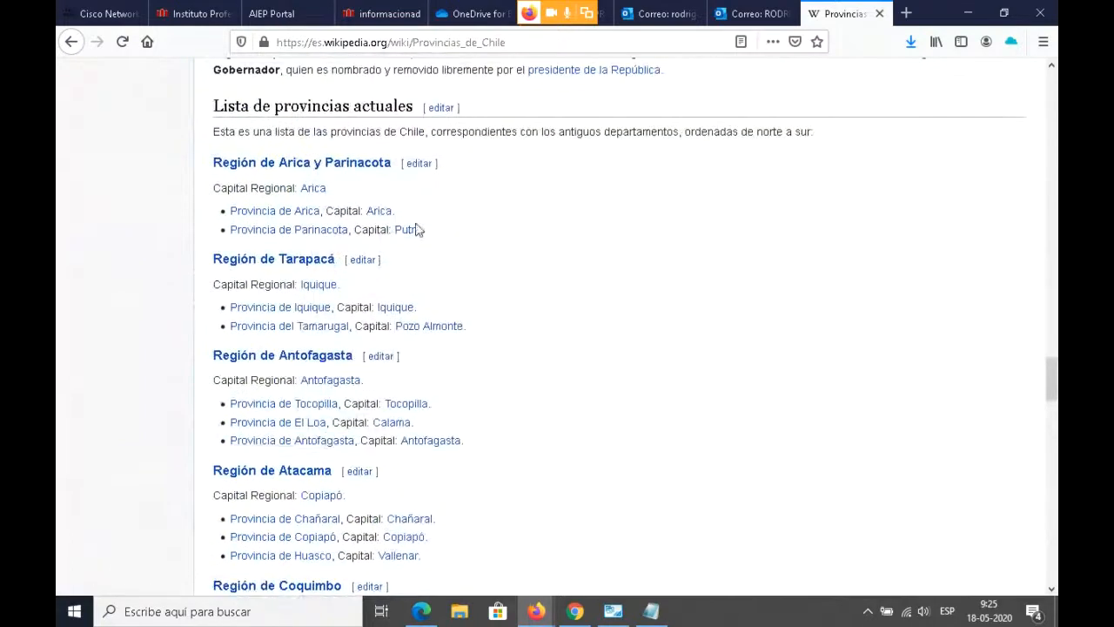
{"action": "scroll", "coordinate": [416, 320], "scroll_direction": "down", "scroll_amount": 3}
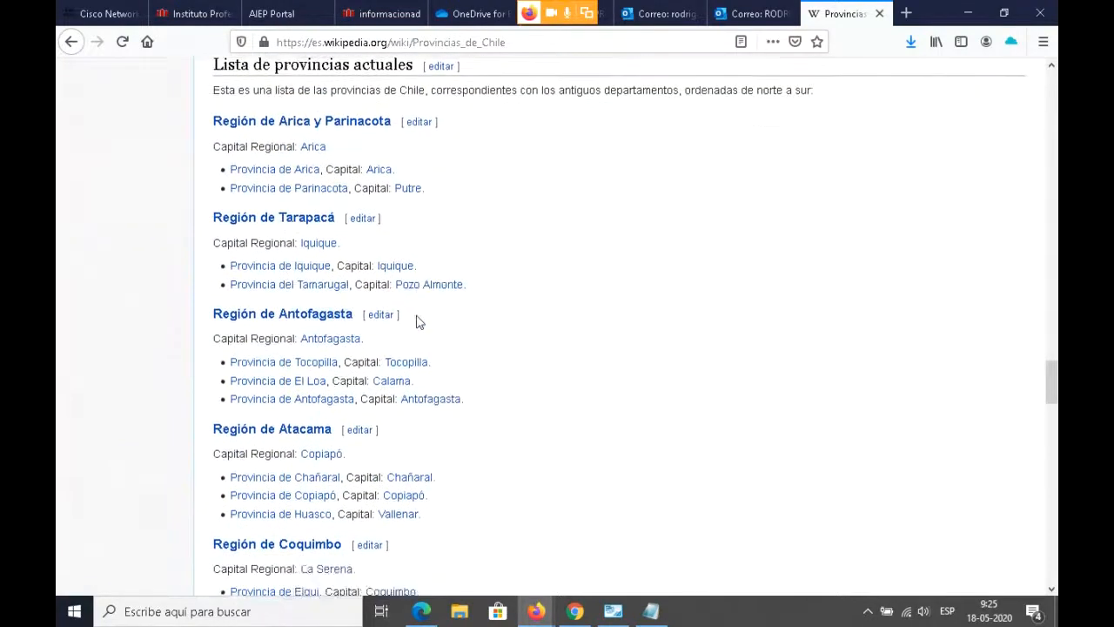
{"action": "scroll", "coordinate": [428, 350], "scroll_direction": "down", "scroll_amount": 4}
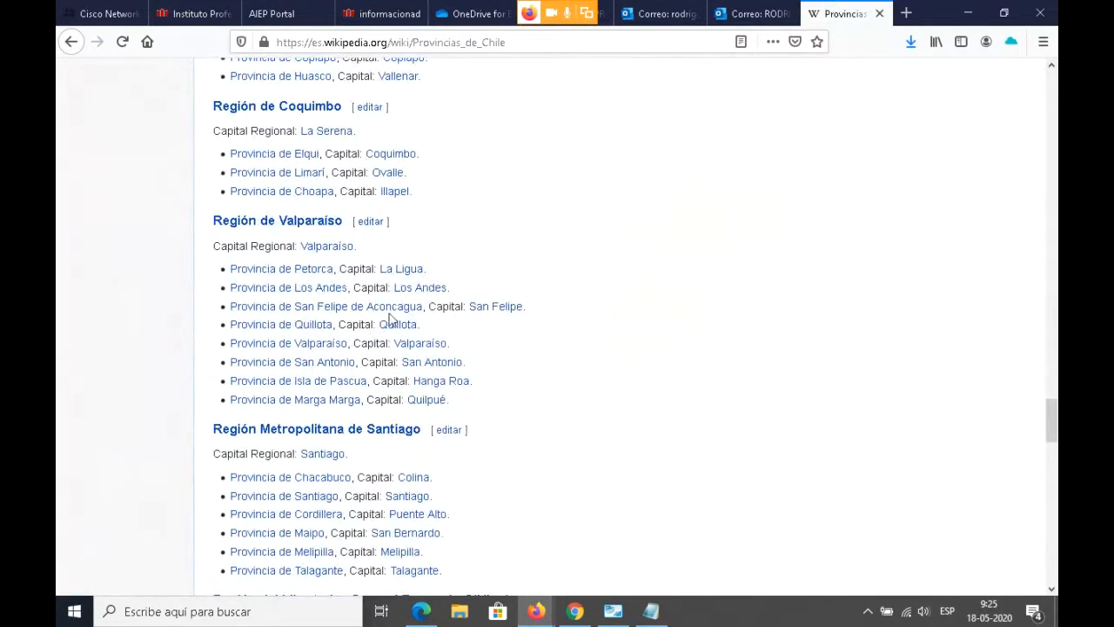
{"action": "mouse_move", "coordinate": [400, 315]}
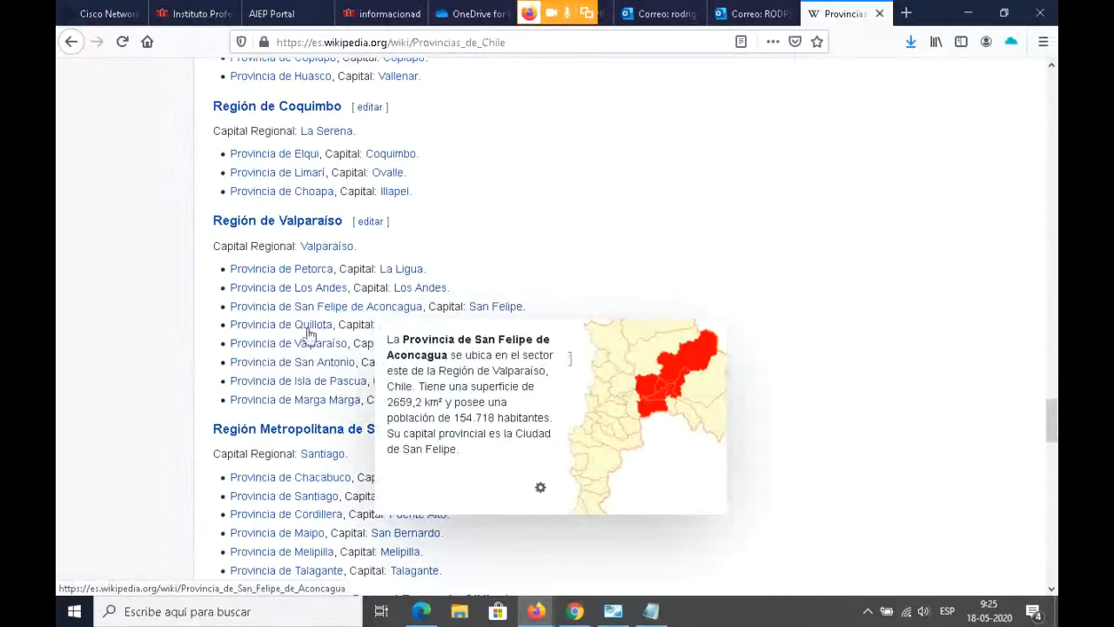
{"action": "scroll", "coordinate": [305, 378], "scroll_direction": "down", "scroll_amount": 2}
{"action": "scroll", "coordinate": [305, 382], "scroll_direction": "down", "scroll_amount": 2}
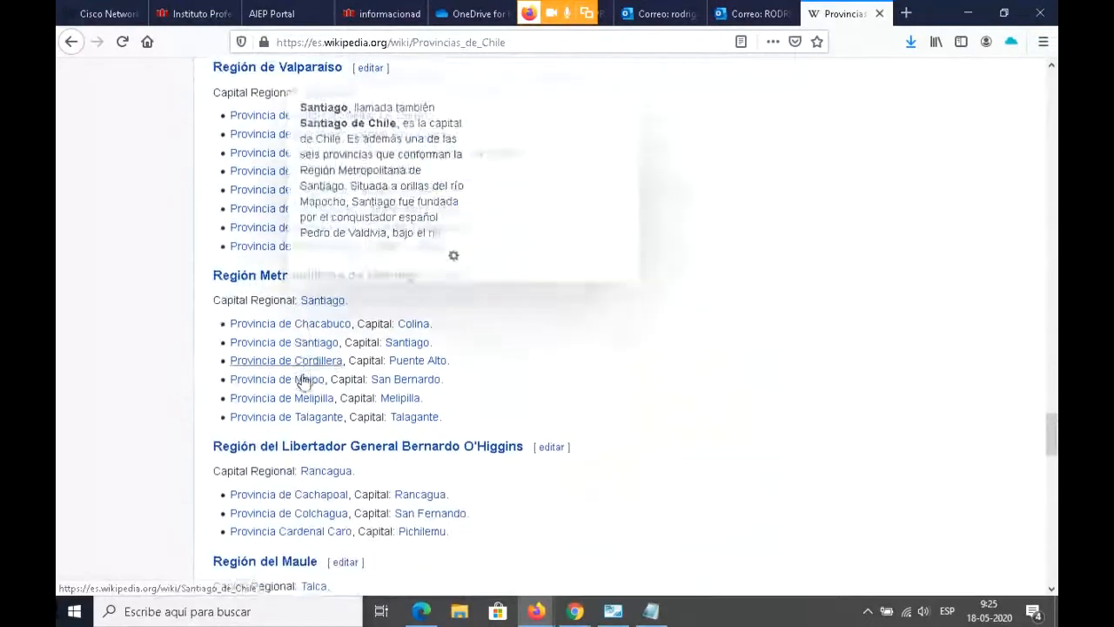
{"action": "scroll", "coordinate": [305, 381], "scroll_direction": "down", "scroll_amount": 5}
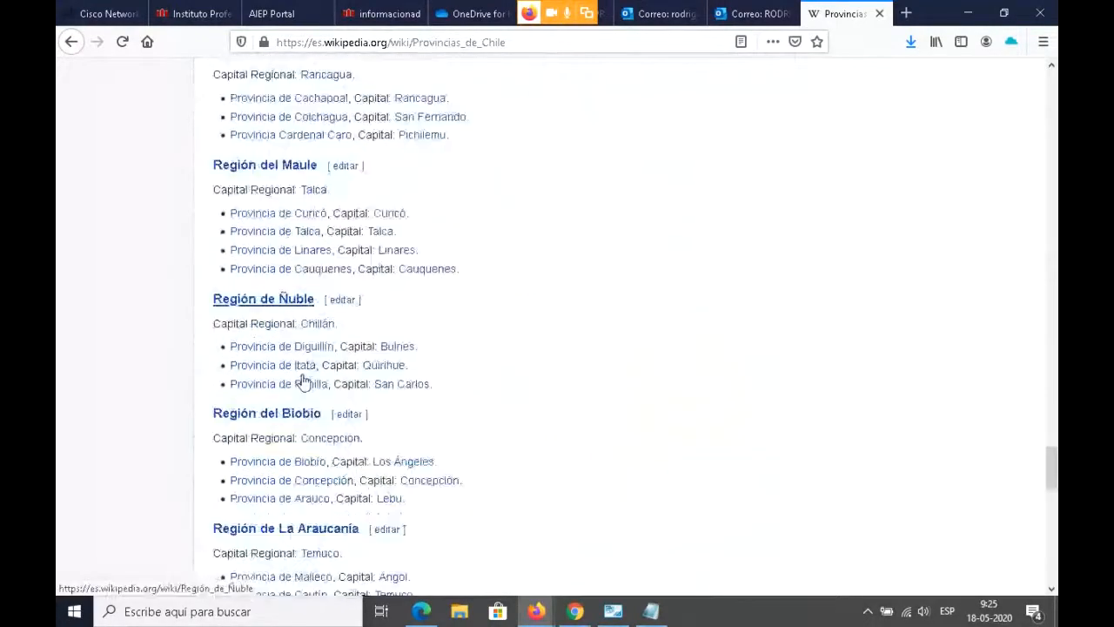
{"action": "scroll", "coordinate": [303, 381], "scroll_direction": "down", "scroll_amount": 5}
{"action": "mouse_move", "coordinate": [304, 381]}
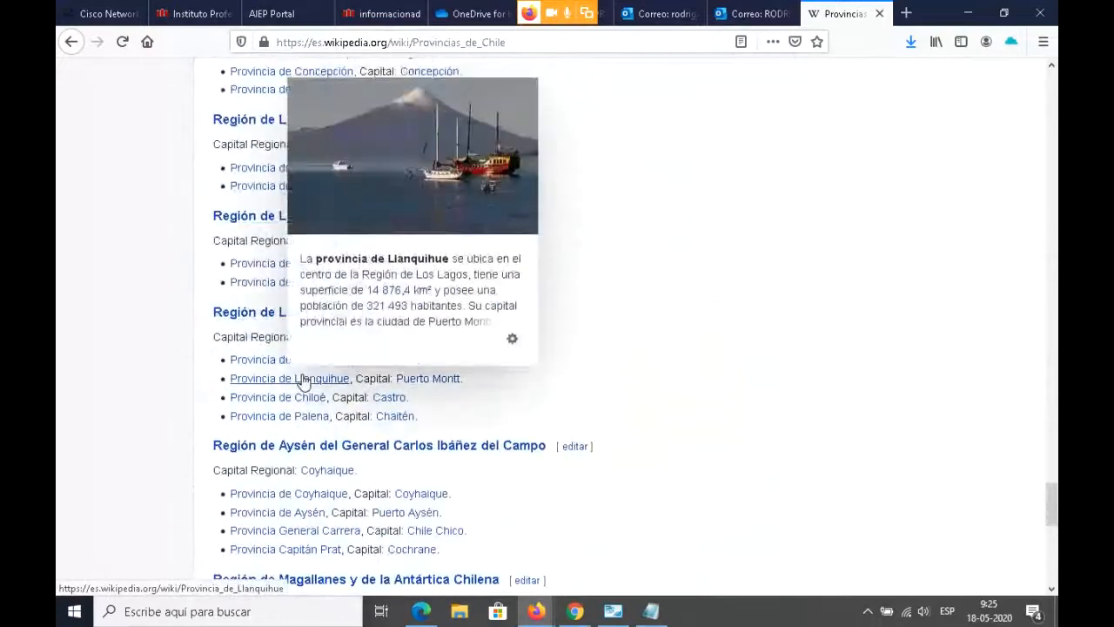
{"action": "scroll", "coordinate": [303, 381], "scroll_direction": "down", "scroll_amount": 5}
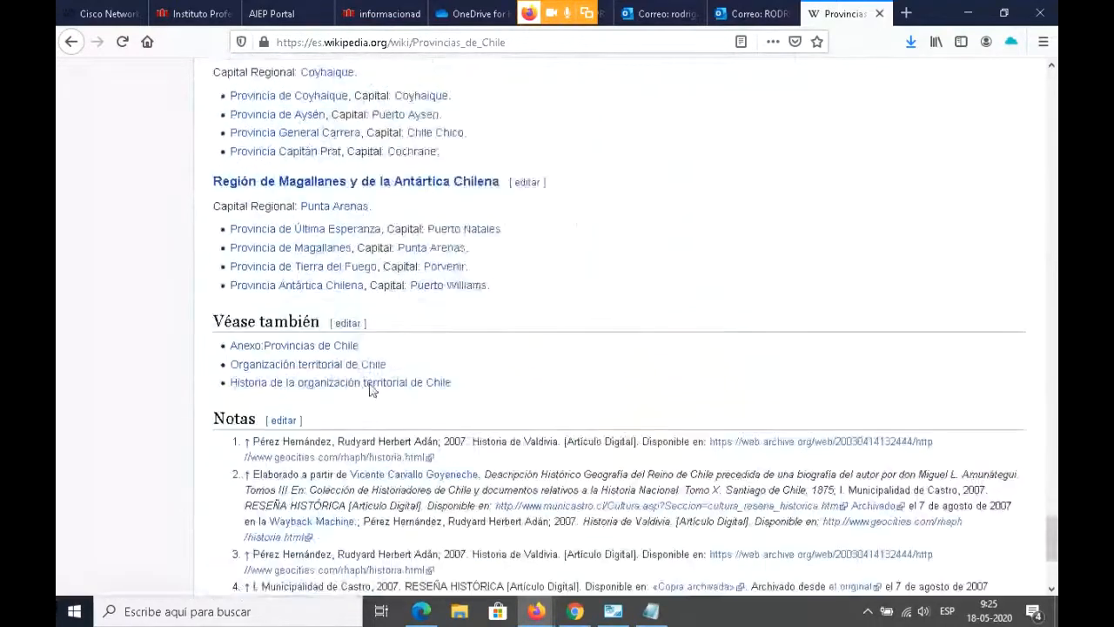
{"action": "scroll", "coordinate": [353, 300], "scroll_direction": "up", "scroll_amount": 1}
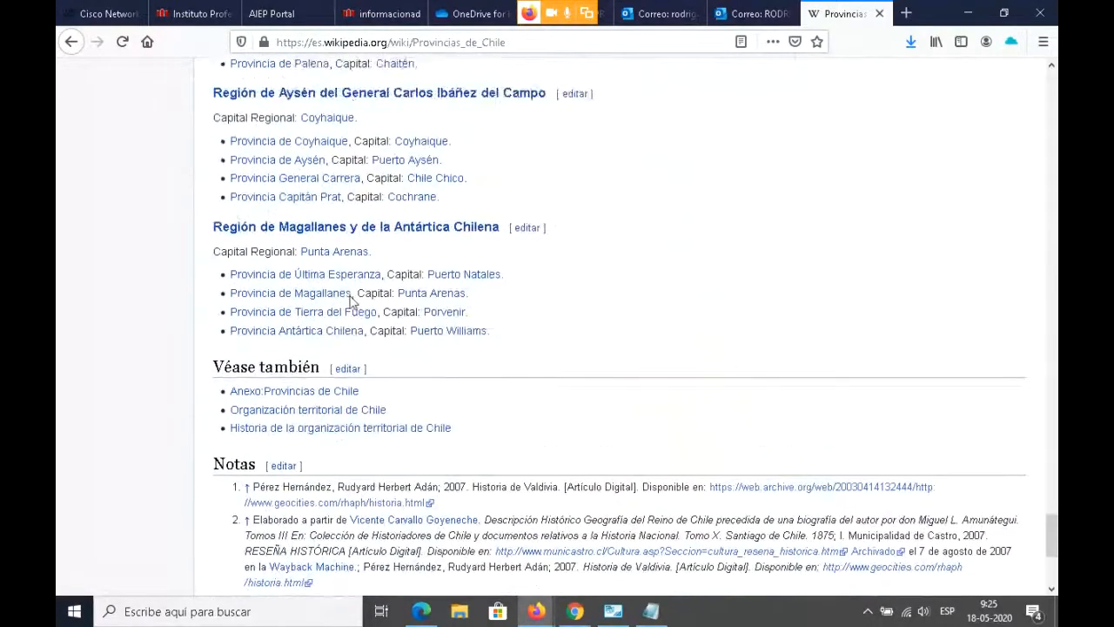
- Go back to the Región de Valparaíso list and examine the length of the name Provincia de San Felipe de Aconcagua
{"action": "scroll", "coordinate": [352, 301], "scroll_direction": "up", "scroll_amount": 13}
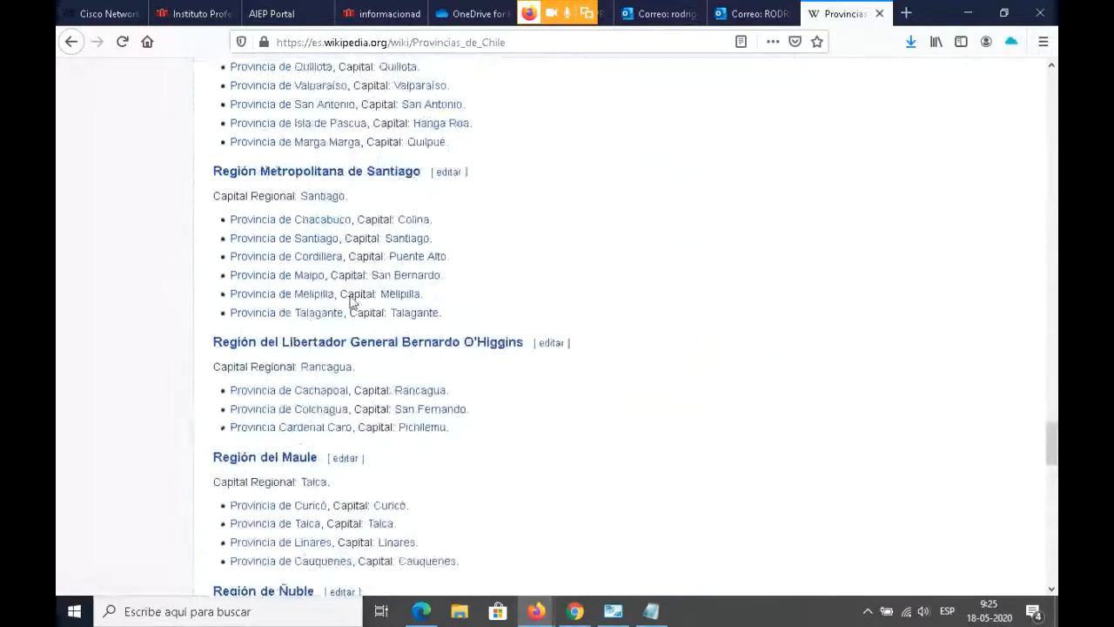
{"action": "scroll", "coordinate": [353, 300], "scroll_direction": "up", "scroll_amount": 1}
{"action": "scroll", "coordinate": [328, 258], "scroll_direction": "up", "scroll_amount": 4}
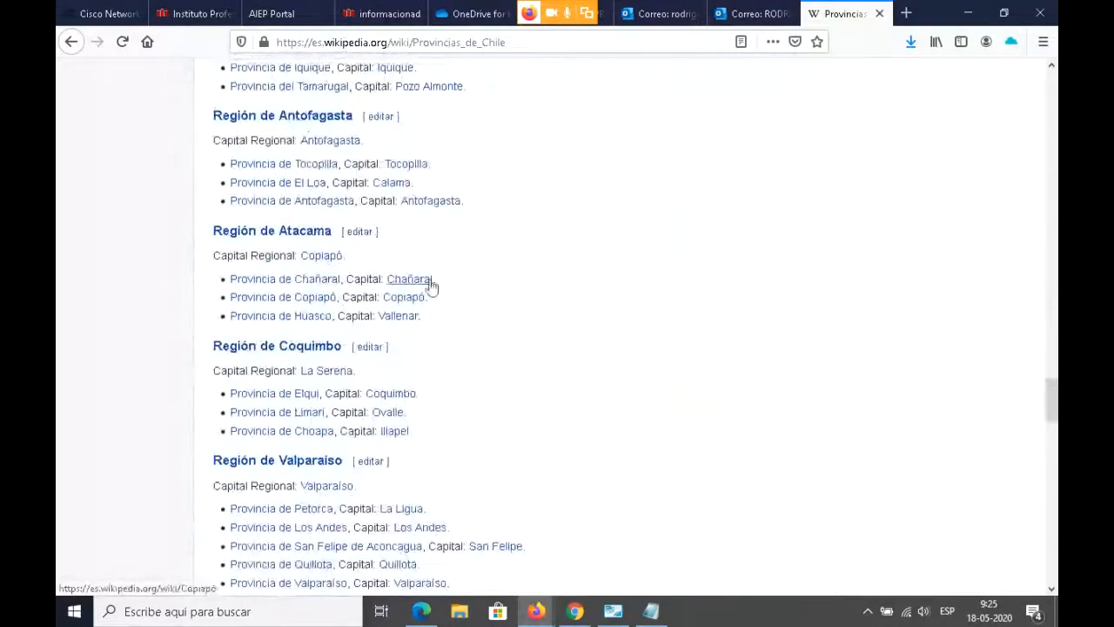
{"action": "scroll", "coordinate": [450, 350], "scroll_direction": "up", "scroll_amount": 2}
{"action": "scroll", "coordinate": [450, 351], "scroll_direction": "down", "scroll_amount": 3}
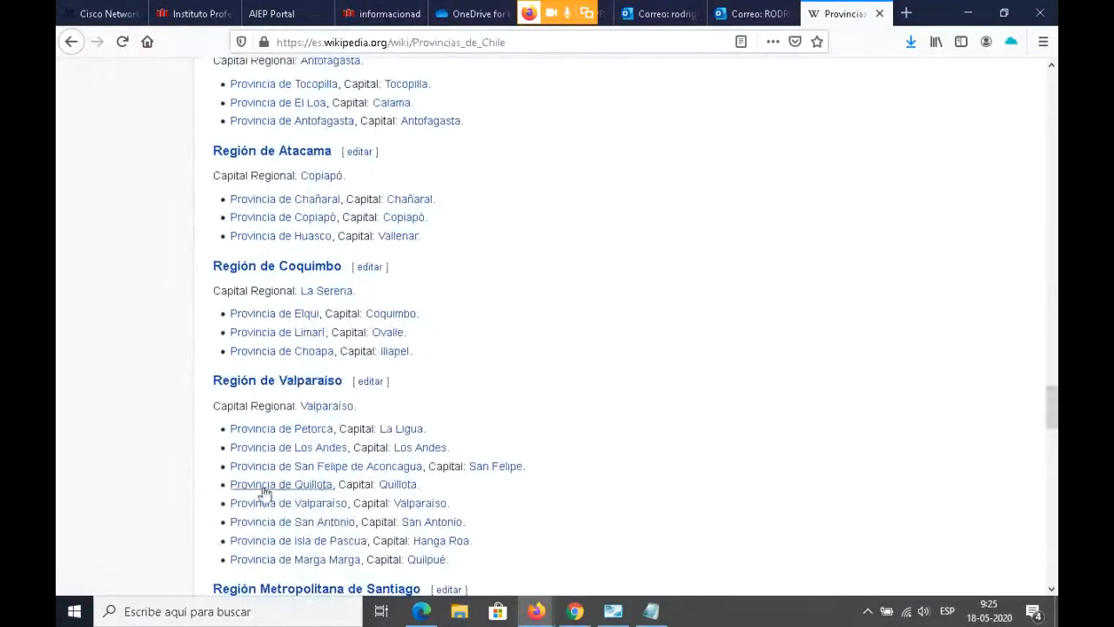
{"action": "mouse_move", "coordinate": [242, 471]}
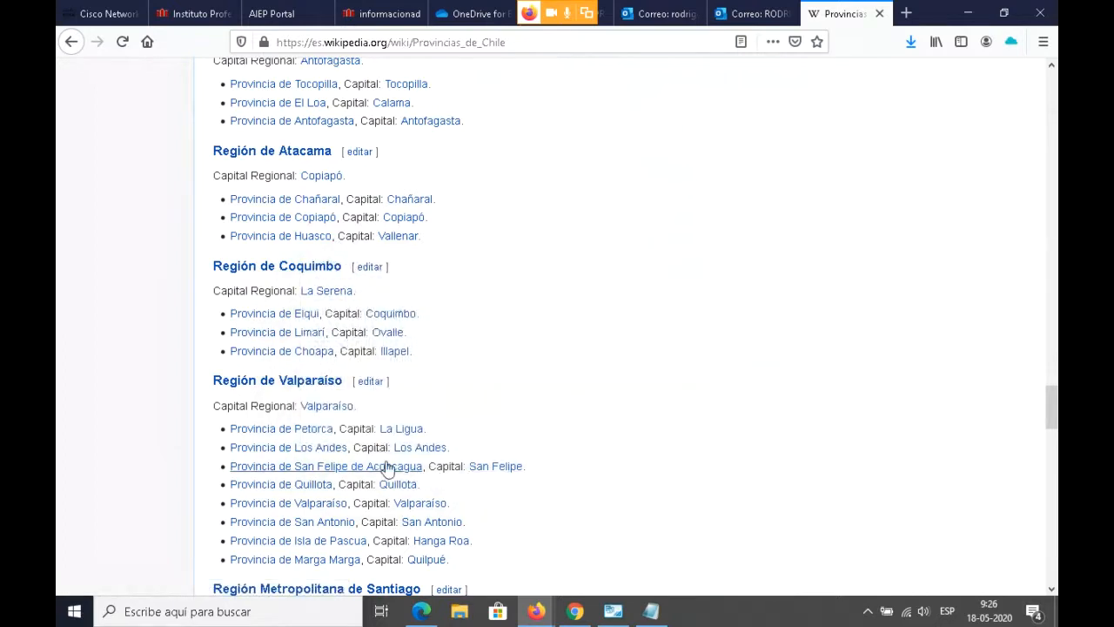
{"action": "mouse_move", "coordinate": [300, 472]}
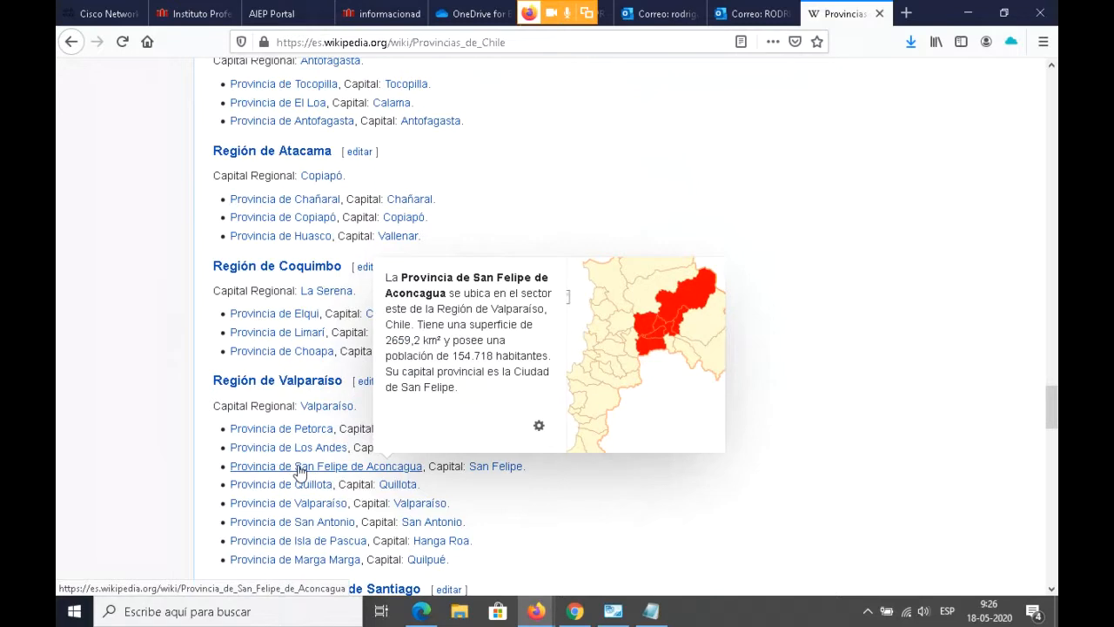
- Switch to the Notepad note and add the attribute line "codigo (largo 2)" under PROVINCIAS
{"action": "left_click", "coordinate": [659, 613]}
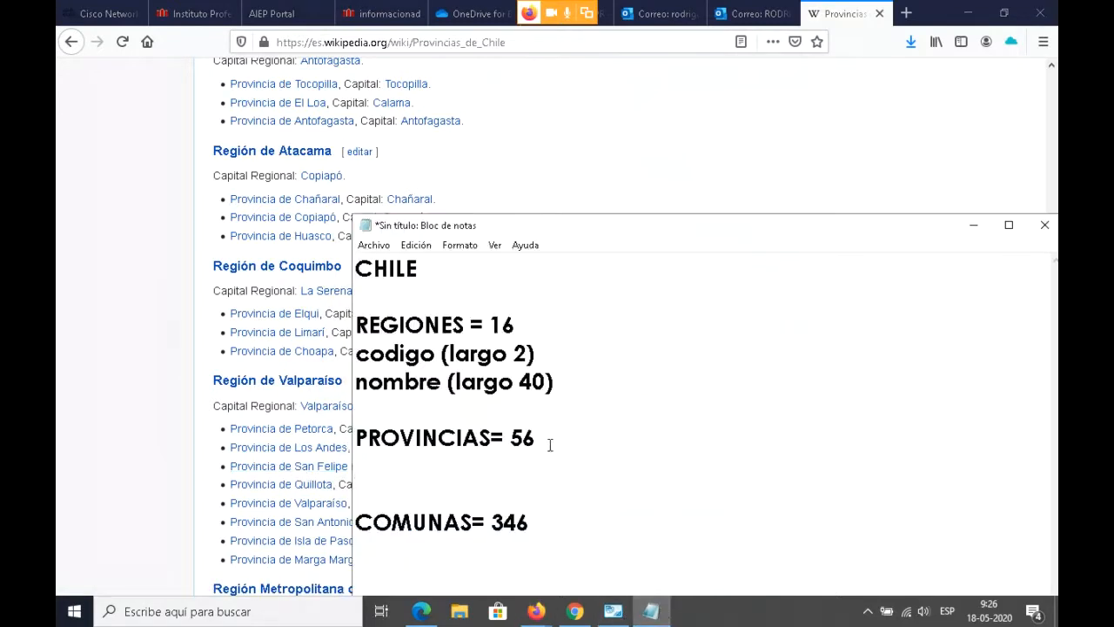
{"action": "type", "text": "codigo"}
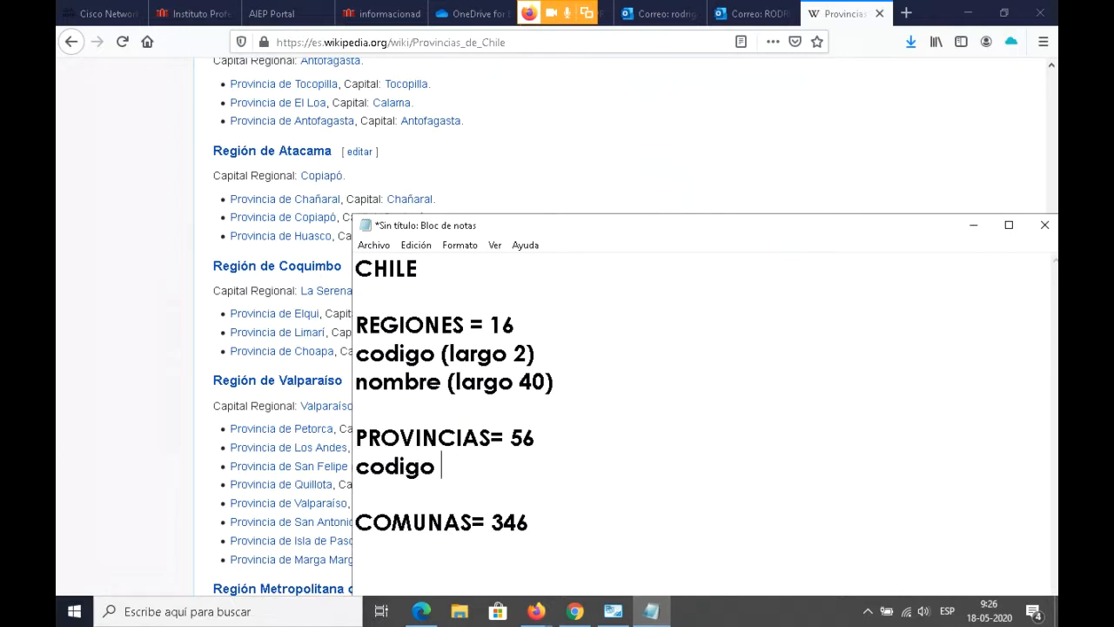
{"action": "type", "text": " ("}
{"action": "type", "text": "largo 2"}
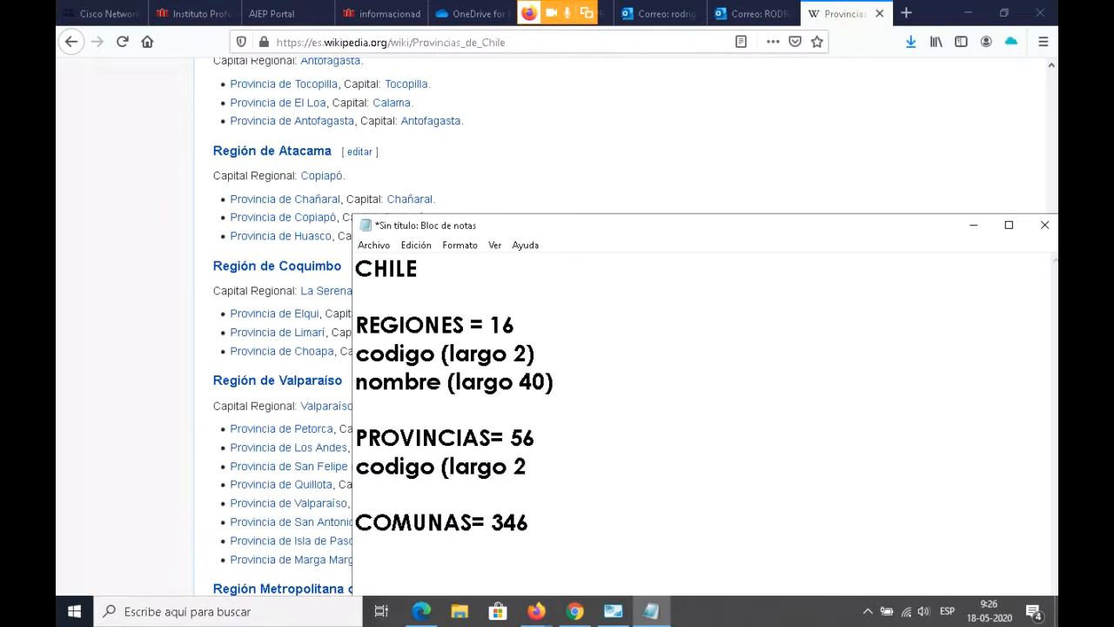
{"action": "type", "text": ")"}
{"action": "key", "text": "Return"}
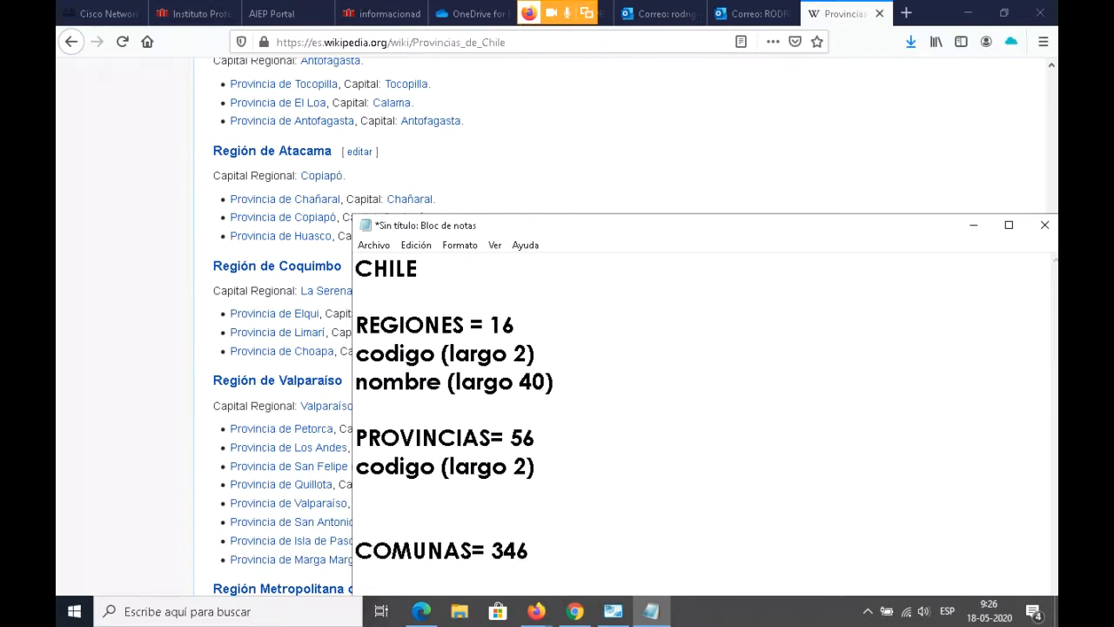
- Add the attribute line "nombre (largo 40)" below codigo under PROVINCIAS and move the Notepad window higher on the screen
{"action": "type", "text": "nombre"}
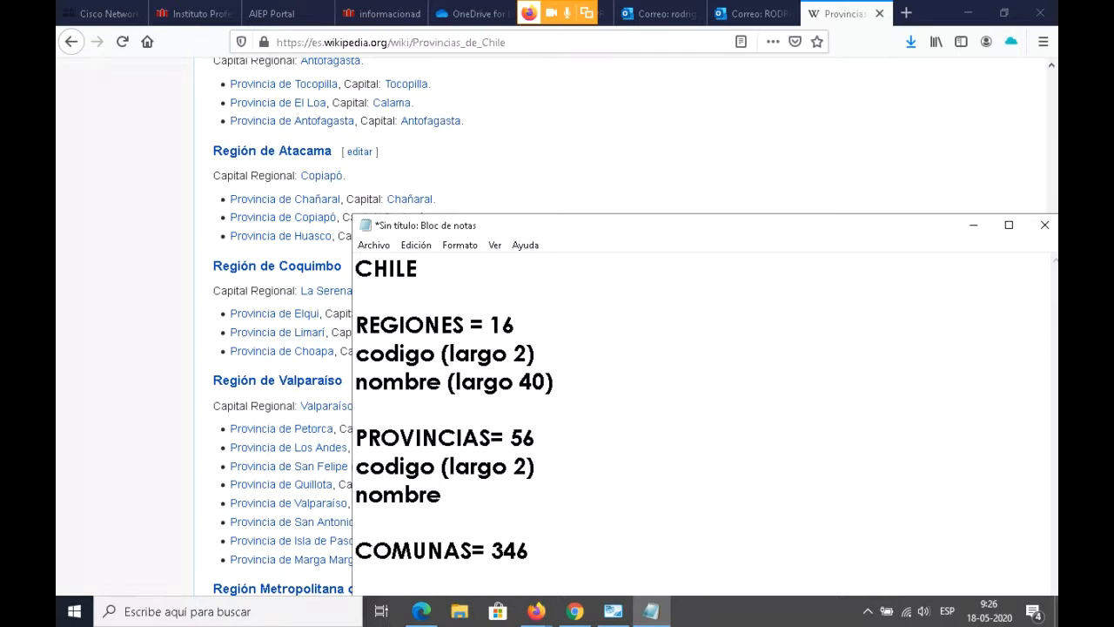
{"action": "type", "text": "("}
{"action": "type", "text": "largo"}
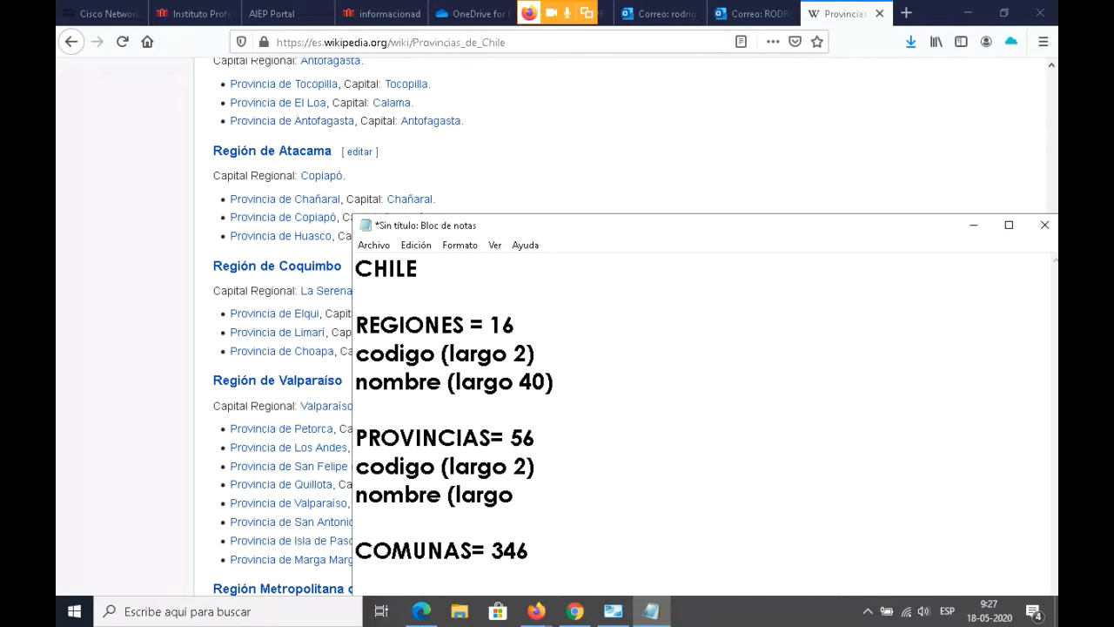
{"action": "type", "text": "4"}
{"action": "key", "text": "BackSpace"}
{"action": "type", "text": "40)"}
{"action": "left_click_drag", "start_coordinate": [595, 225], "coordinate": [626, 139]}
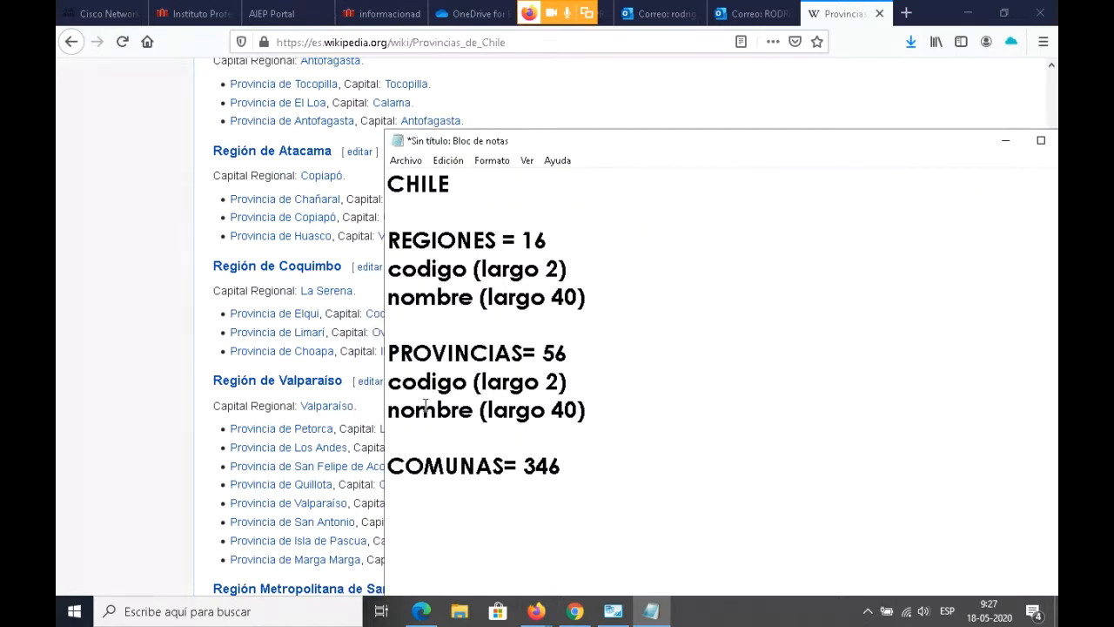
{"action": "left_click", "coordinate": [426, 485]}
{"action": "left_click", "coordinate": [615, 484]}
- Return to Google in the browser, search for "comunas de chile" and open the Wikipedia article Comunas de Chile
{"action": "left_click", "coordinate": [87, 308]}
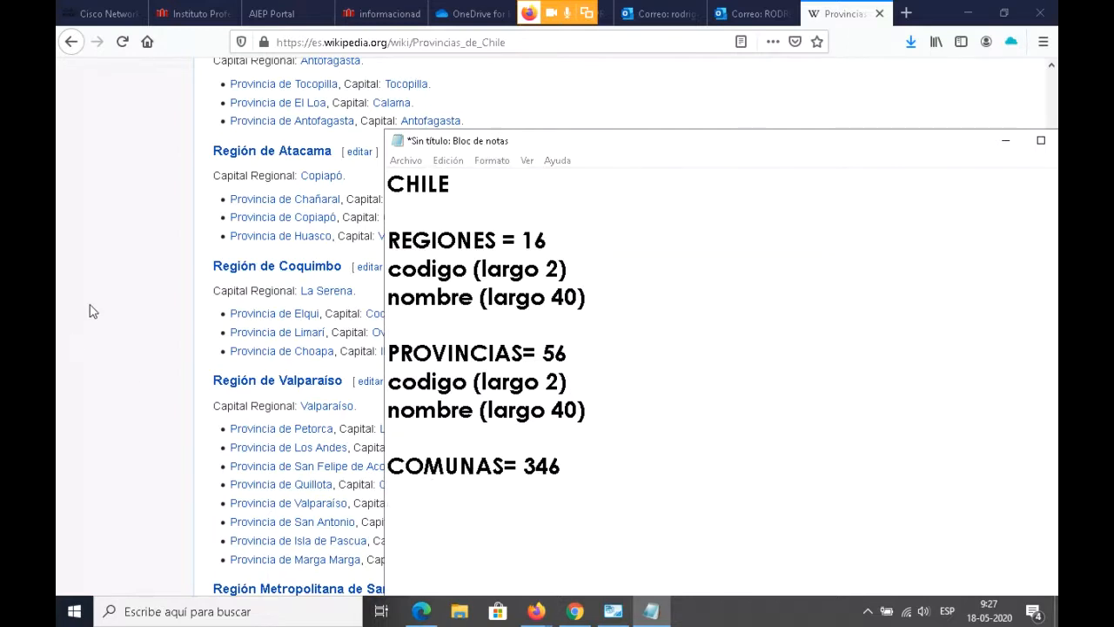
{"action": "left_click", "coordinate": [73, 44]}
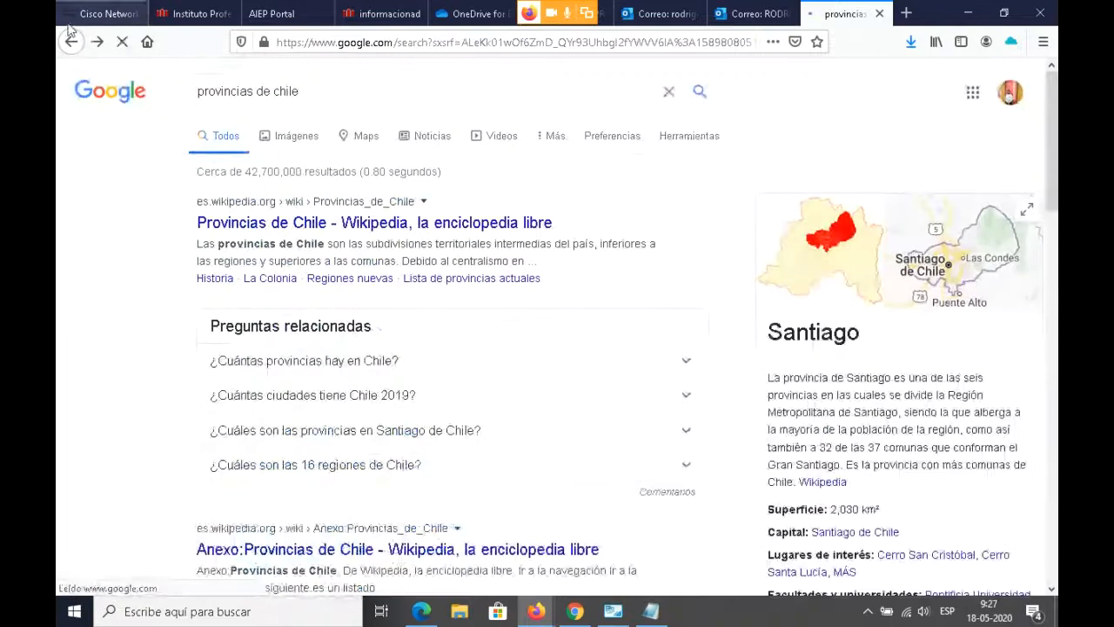
{"action": "left_click_drag", "start_coordinate": [257, 91], "coordinate": [83, 91]}
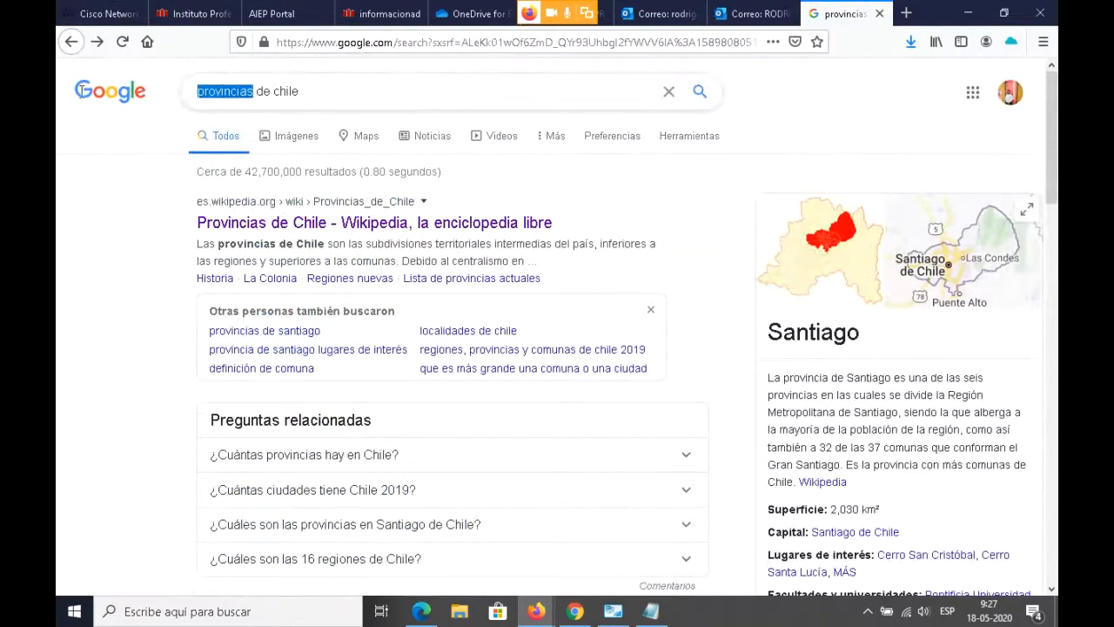
{"action": "type", "text": "comunas"}
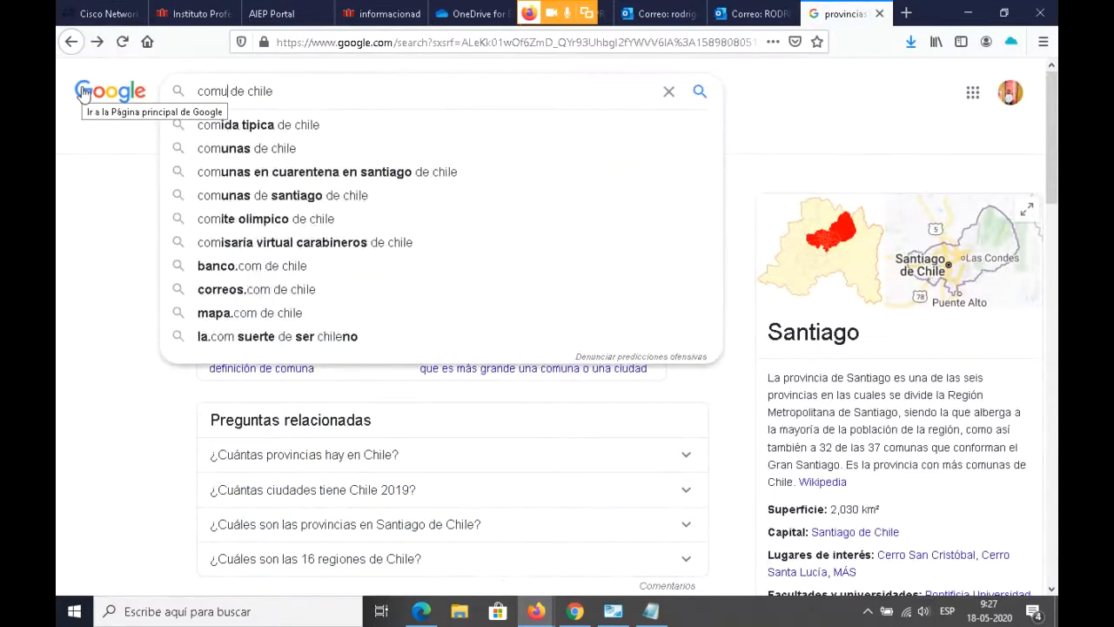
{"action": "key", "text": "Return"}
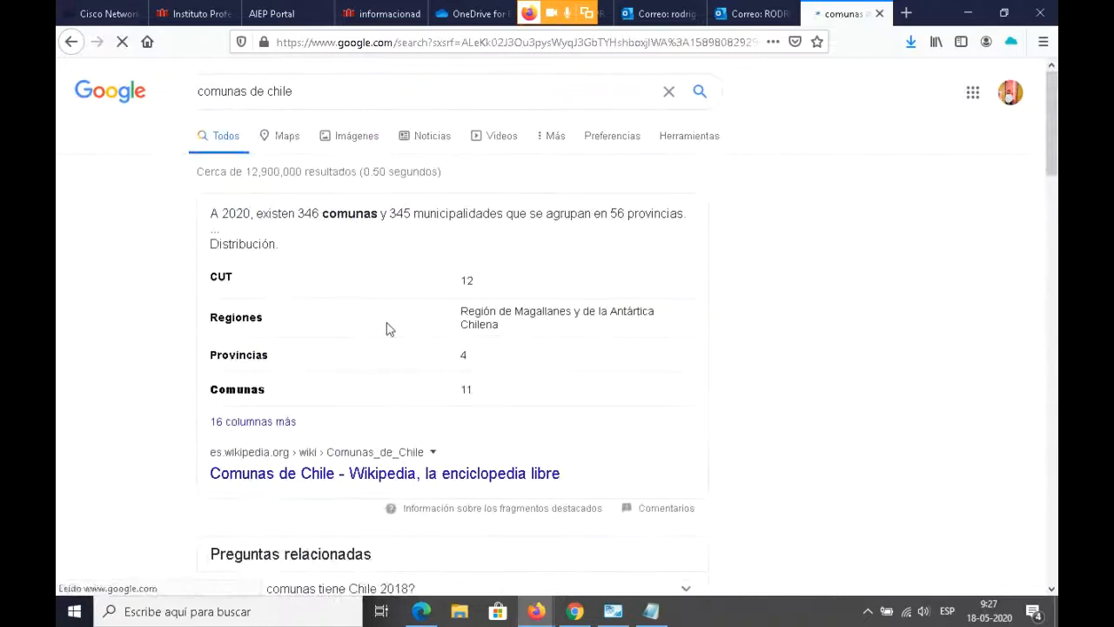
{"action": "scroll", "coordinate": [389, 329], "scroll_direction": "down", "scroll_amount": 3}
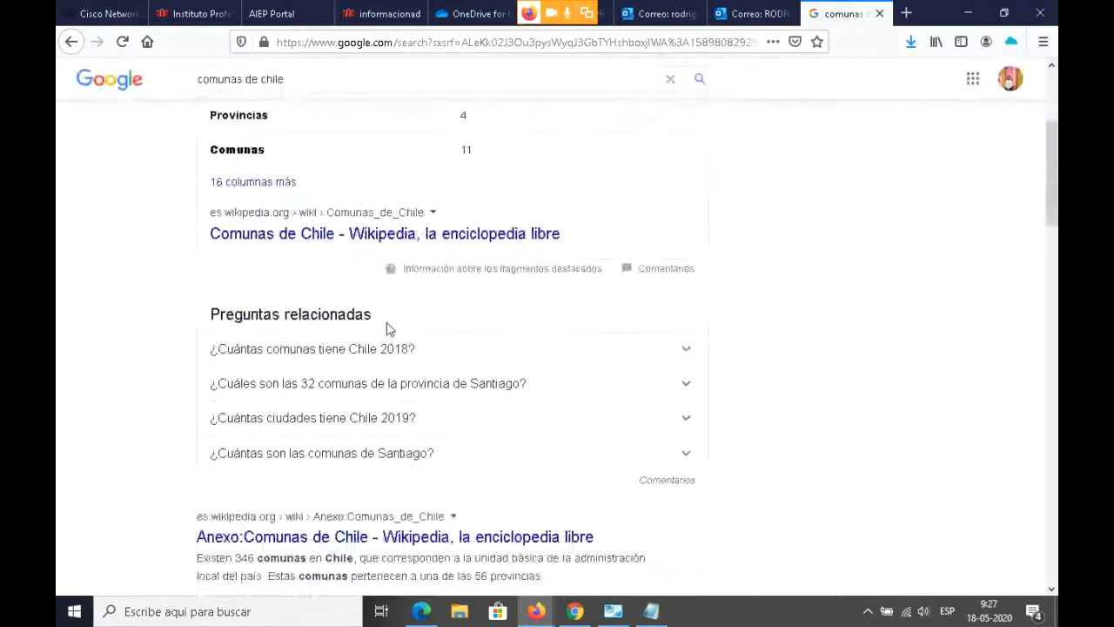
{"action": "left_click", "coordinate": [413, 243]}
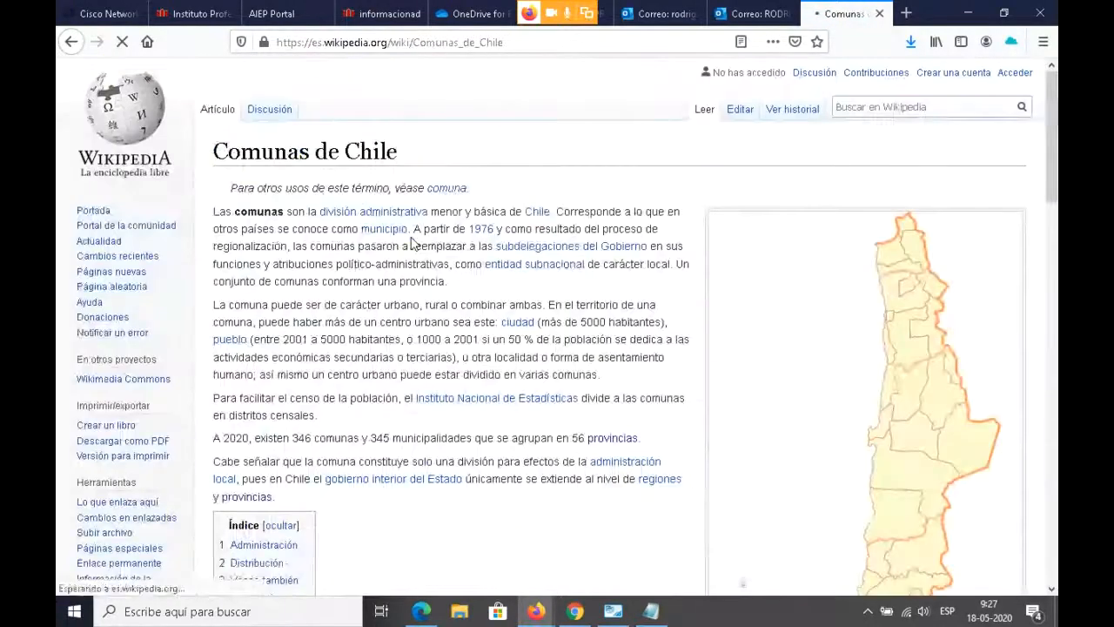
- Examine the Comunas de Chile article, especially the Distribución table listing provinces and communes for each region
{"action": "scroll", "coordinate": [448, 331], "scroll_direction": "down", "scroll_amount": 3}
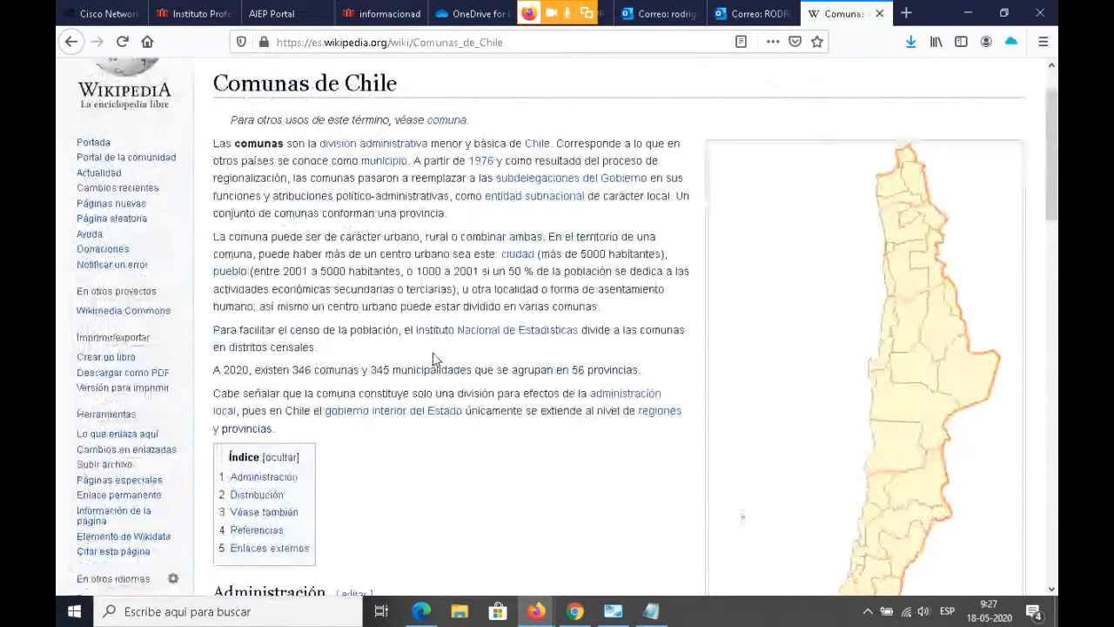
{"action": "scroll", "coordinate": [432, 360], "scroll_direction": "down", "scroll_amount": 1}
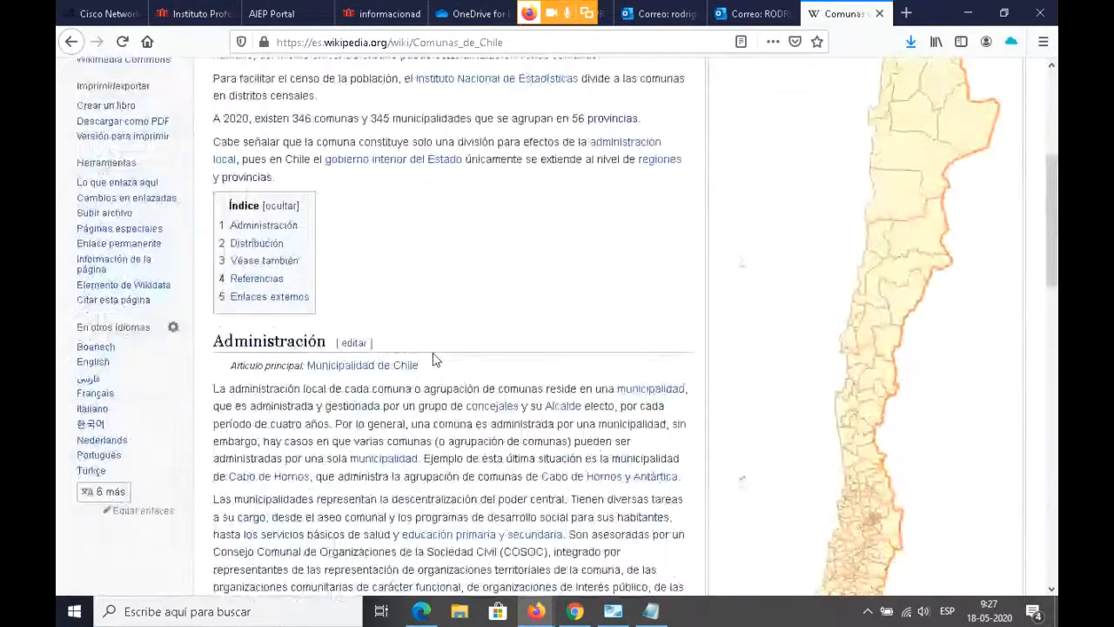
{"action": "scroll", "coordinate": [433, 360], "scroll_direction": "up", "scroll_amount": 3}
{"action": "scroll", "coordinate": [433, 359], "scroll_direction": "up", "scroll_amount": 1}
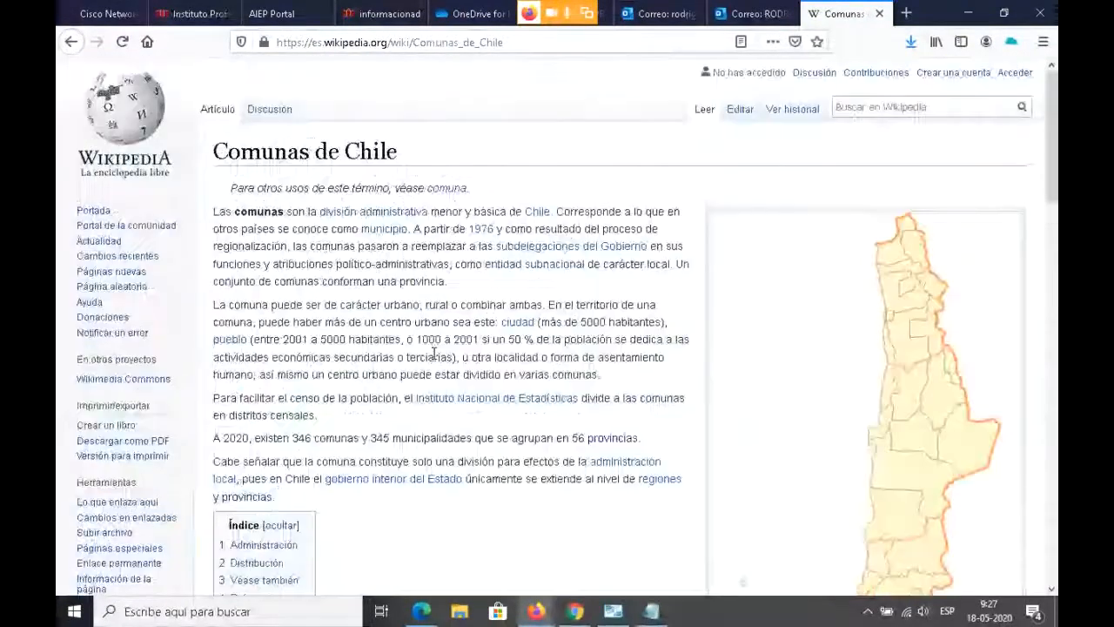
{"action": "scroll", "coordinate": [432, 359], "scroll_direction": "down", "scroll_amount": 8}
{"action": "scroll", "coordinate": [433, 360], "scroll_direction": "down", "scroll_amount": 1}
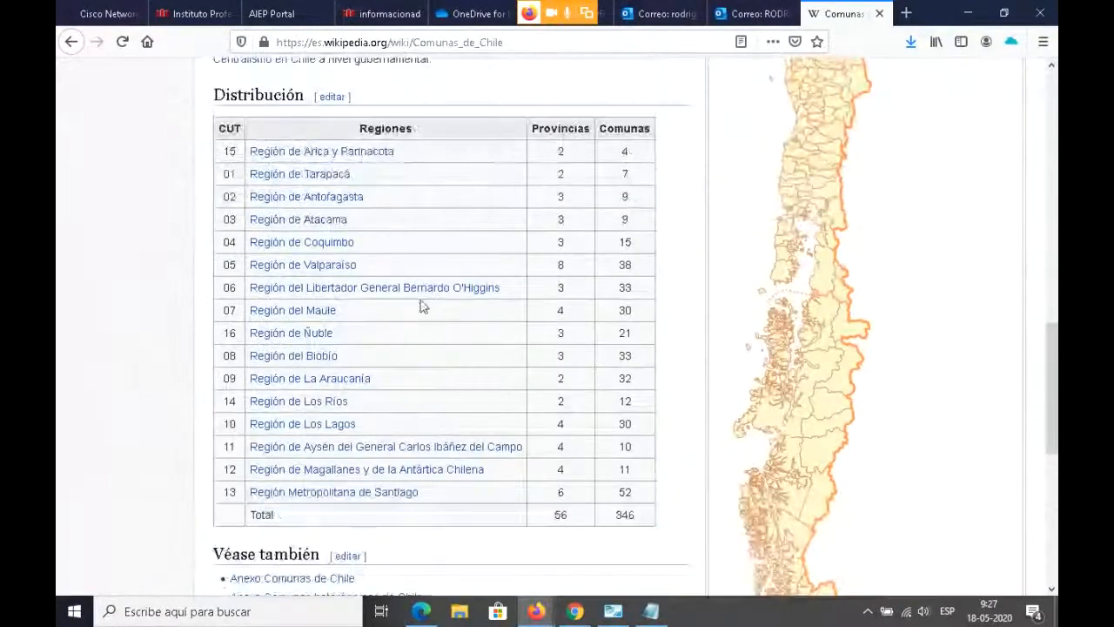
{"action": "mouse_move", "coordinate": [308, 166]}
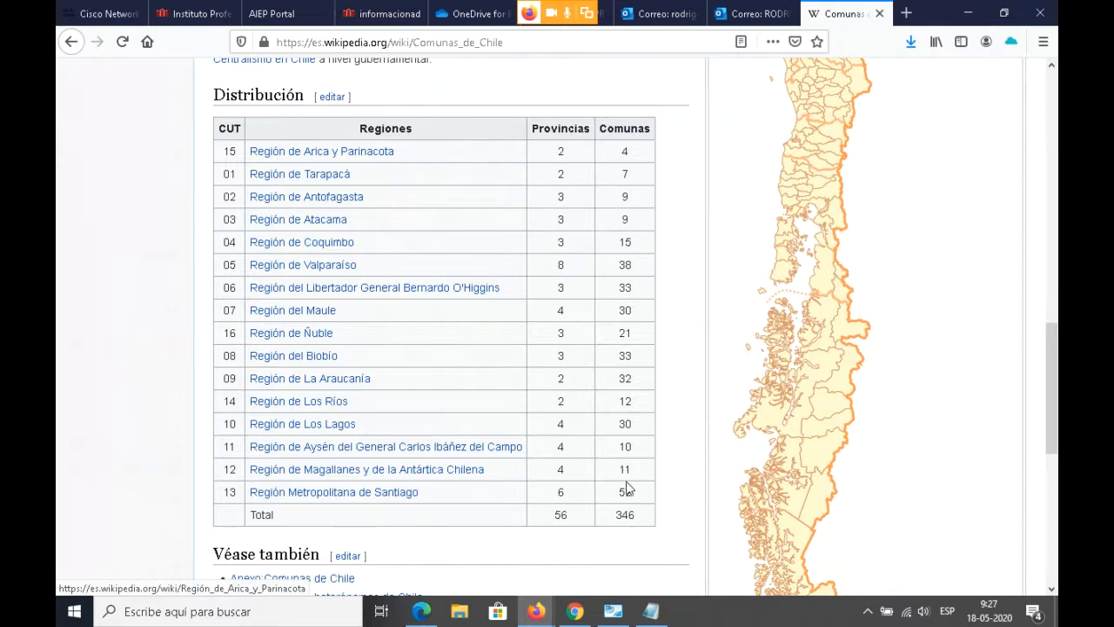
{"action": "scroll", "coordinate": [627, 487], "scroll_direction": "down", "scroll_amount": 6}
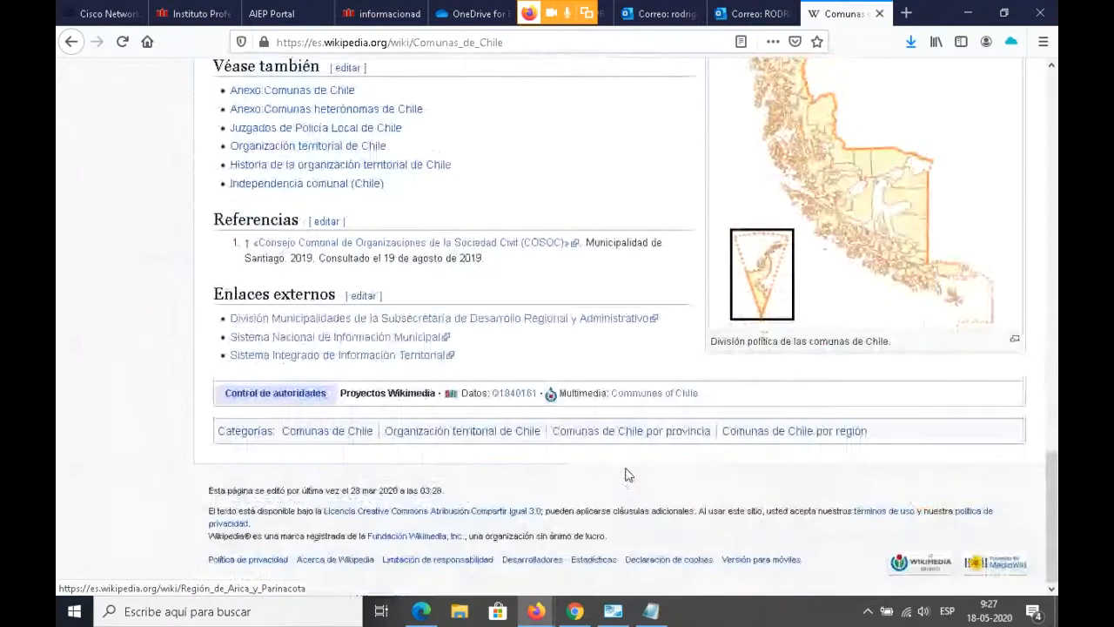
{"action": "scroll", "coordinate": [609, 456], "scroll_direction": "up", "scroll_amount": 6}
{"action": "scroll", "coordinate": [587, 445], "scroll_direction": "down", "scroll_amount": 5}
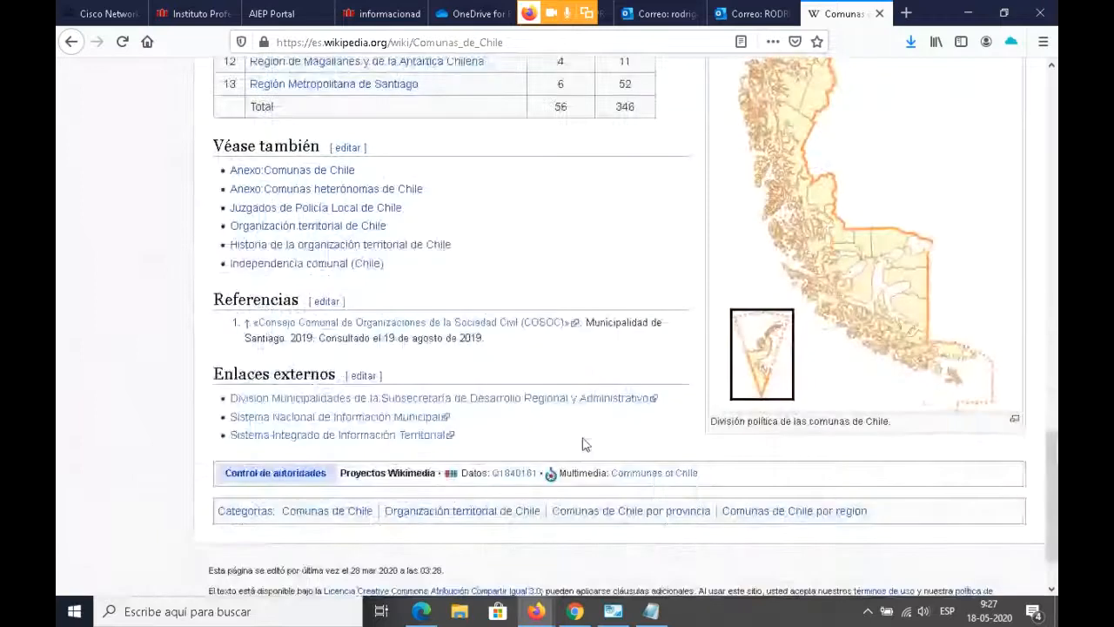
{"action": "scroll", "coordinate": [583, 444], "scroll_direction": "up", "scroll_amount": 7}
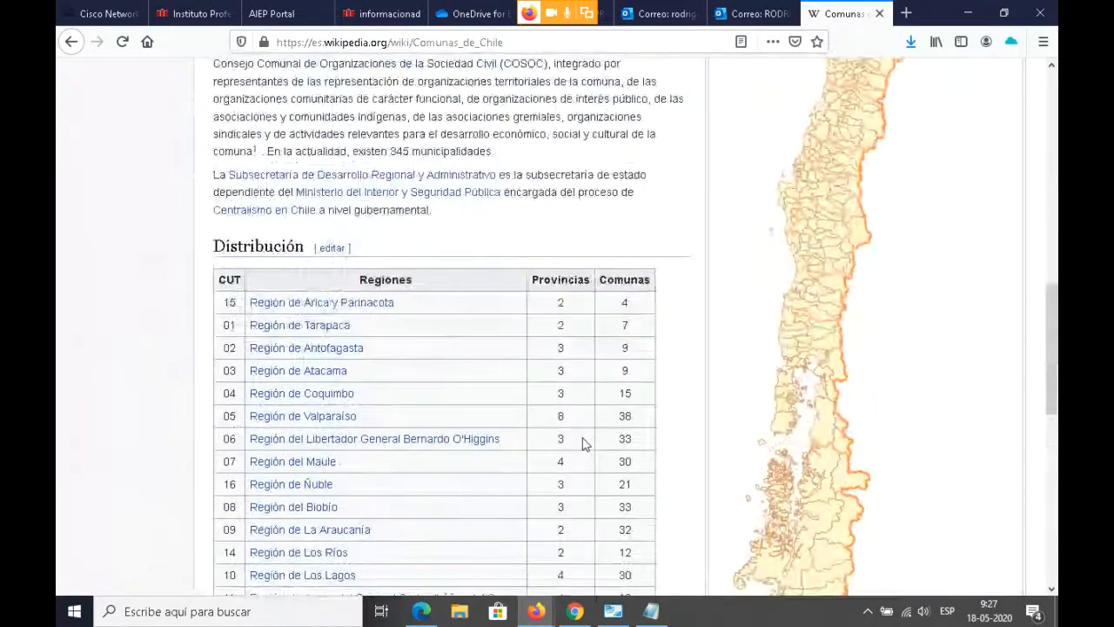
{"action": "scroll", "coordinate": [583, 443], "scroll_direction": "up", "scroll_amount": 5}
- Return to the Google results, search for "nombre comuna de chile" and open the Editorial OX page Comunas de Chile por orden alfabético
{"action": "left_click", "coordinate": [73, 43]}
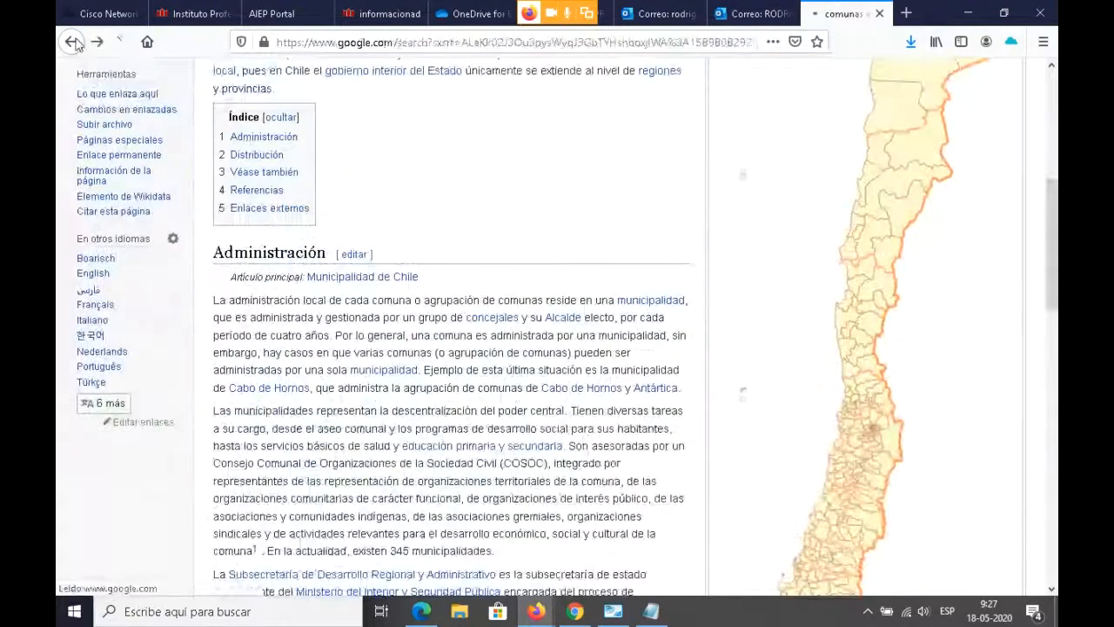
{"action": "scroll", "coordinate": [374, 218], "scroll_direction": "up", "scroll_amount": 3}
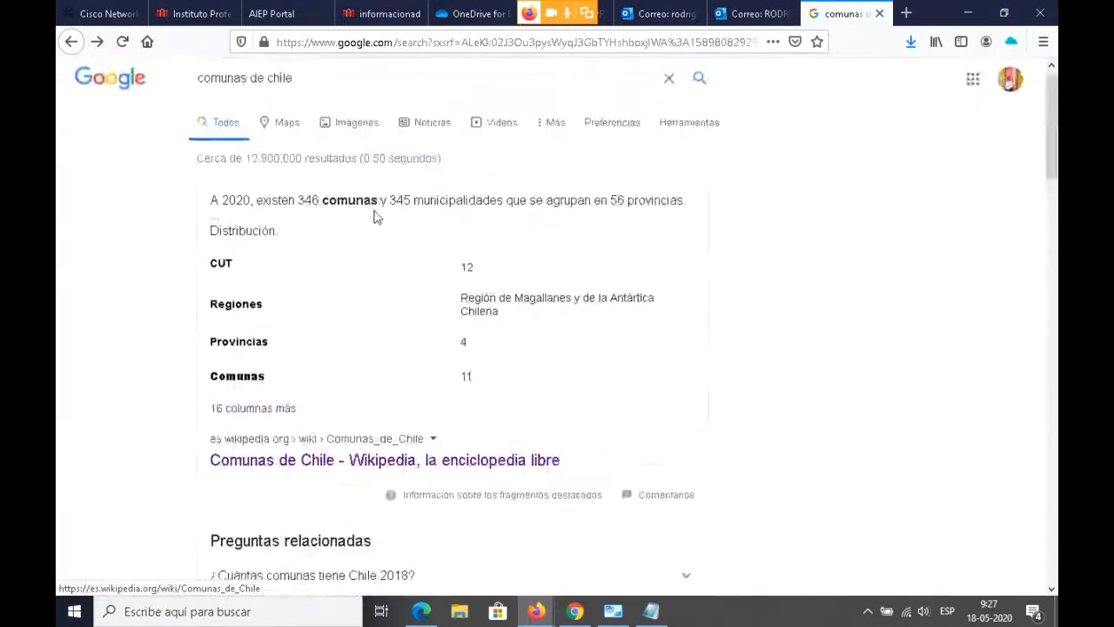
{"action": "triple_click", "coordinate": [276, 90]}
{"action": "type", "text": "no"}
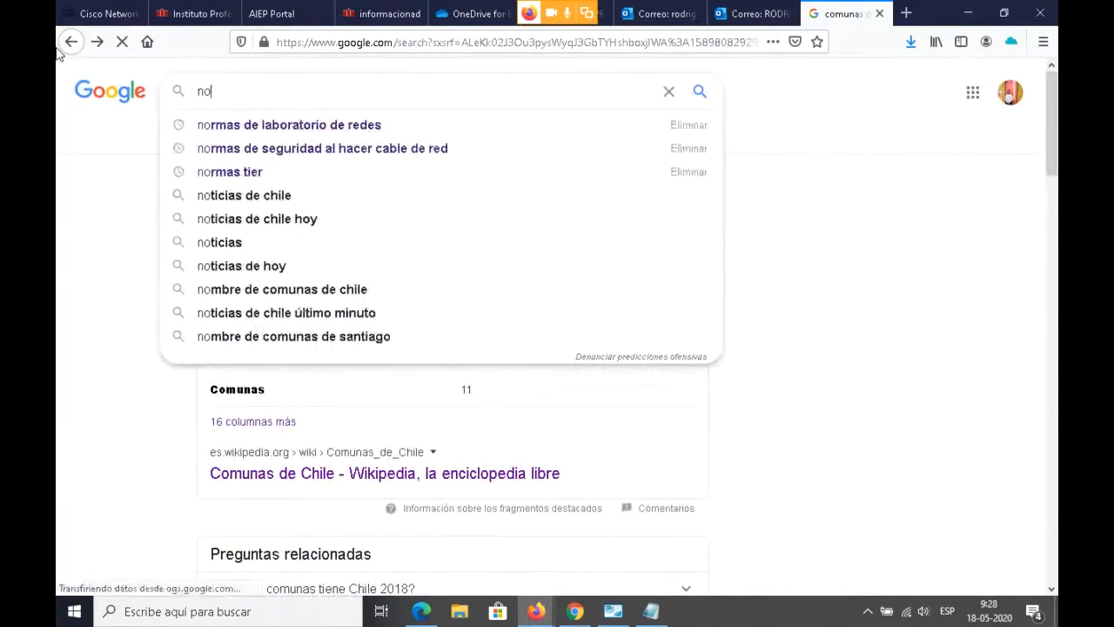
{"action": "type", "text": "mbre comjnas"}
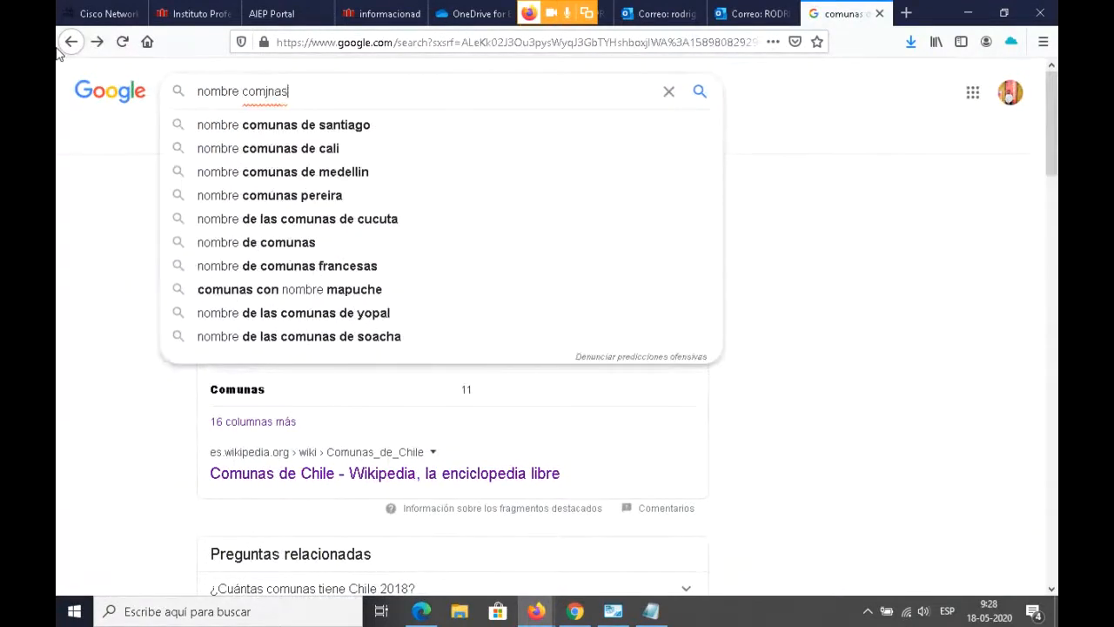
{"action": "key", "text": "BackSpace"}
{"action": "key", "text": "BackSpace"}
{"action": "key", "text": "BackSpace"}
{"action": "key", "text": "BackSpace"}
{"action": "type", "text": "u"}
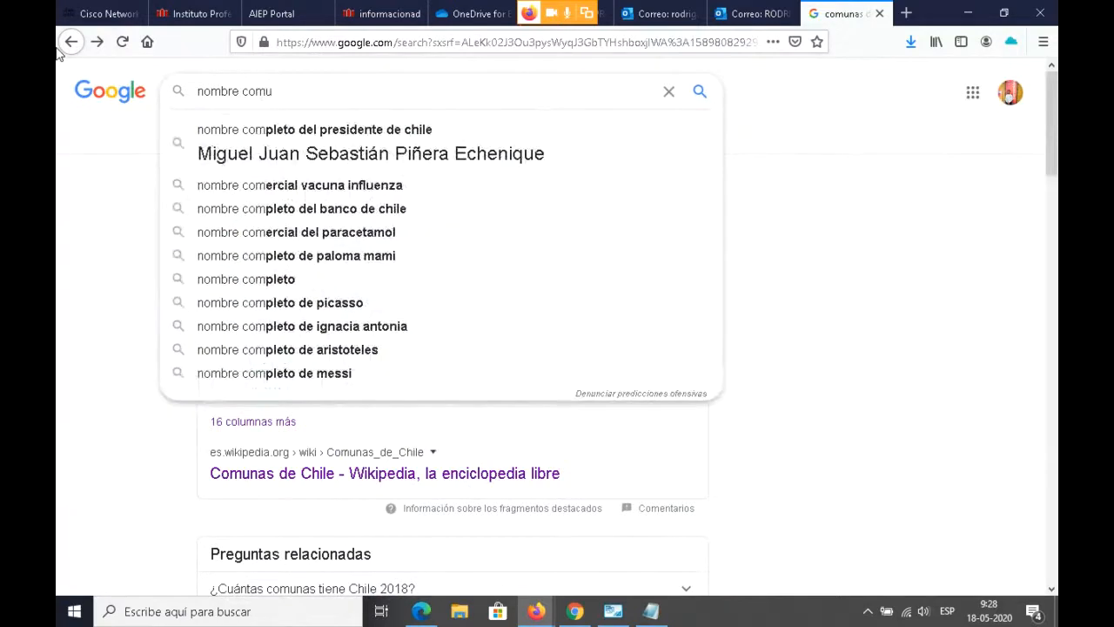
{"action": "type", "text": "na de chile"}
{"action": "key", "text": "Return"}
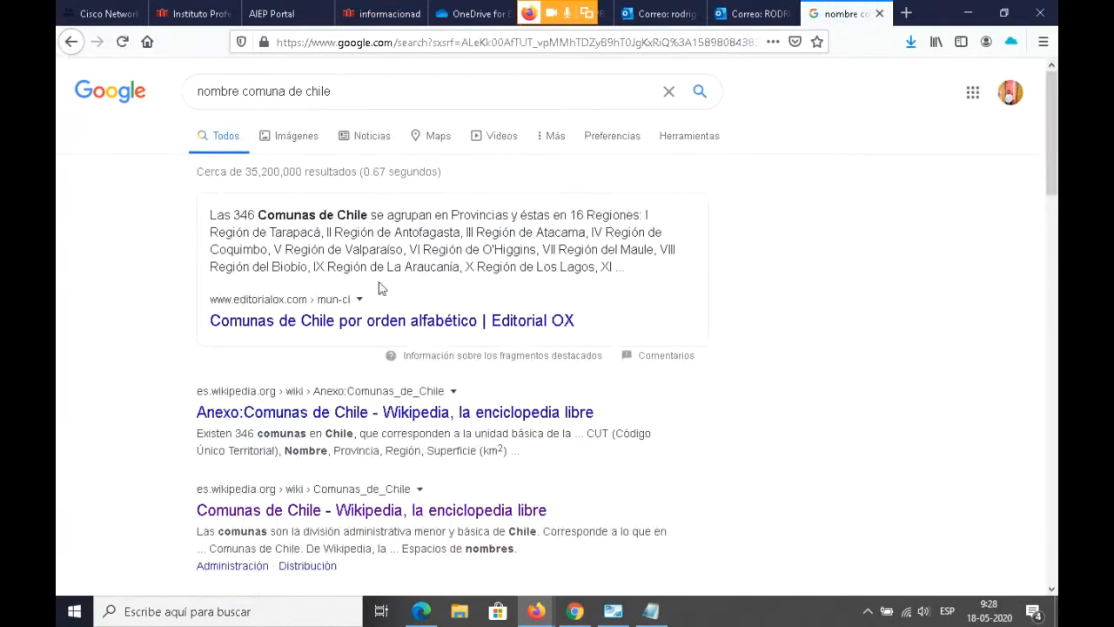
{"action": "left_click", "coordinate": [374, 331]}
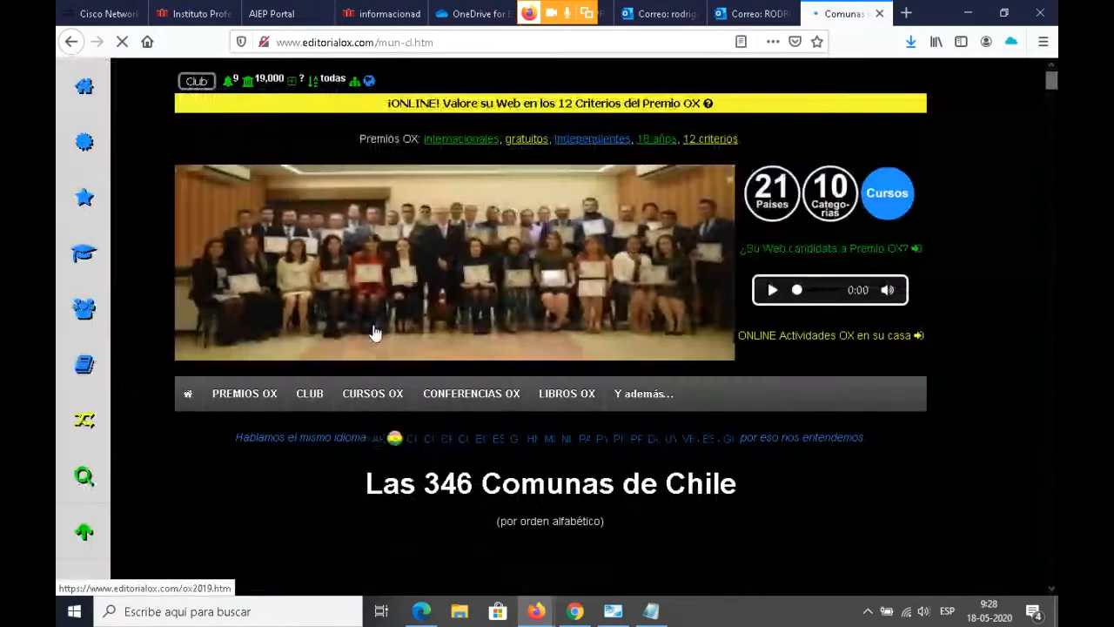
- Examine the lengths of the commune names in the alphabetical list, from the letter A through L
{"action": "scroll", "coordinate": [374, 330], "scroll_direction": "down", "scroll_amount": 3}
{"action": "scroll", "coordinate": [374, 331], "scroll_direction": "down", "scroll_amount": 8}
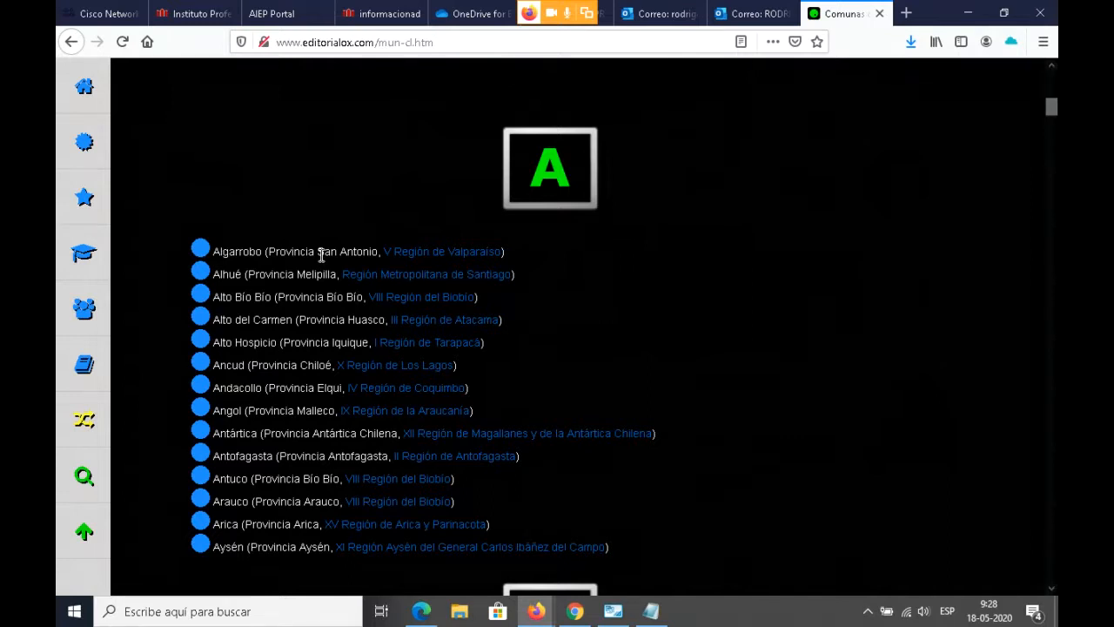
{"action": "scroll", "coordinate": [344, 296], "scroll_direction": "down", "scroll_amount": 5}
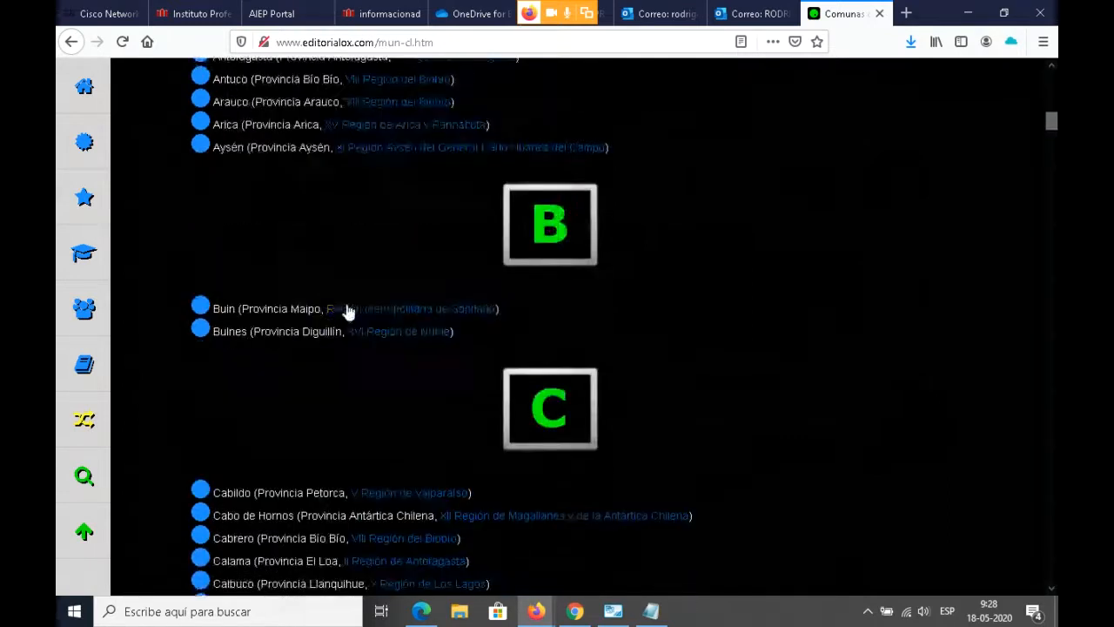
{"action": "scroll", "coordinate": [348, 305], "scroll_direction": "down", "scroll_amount": 5}
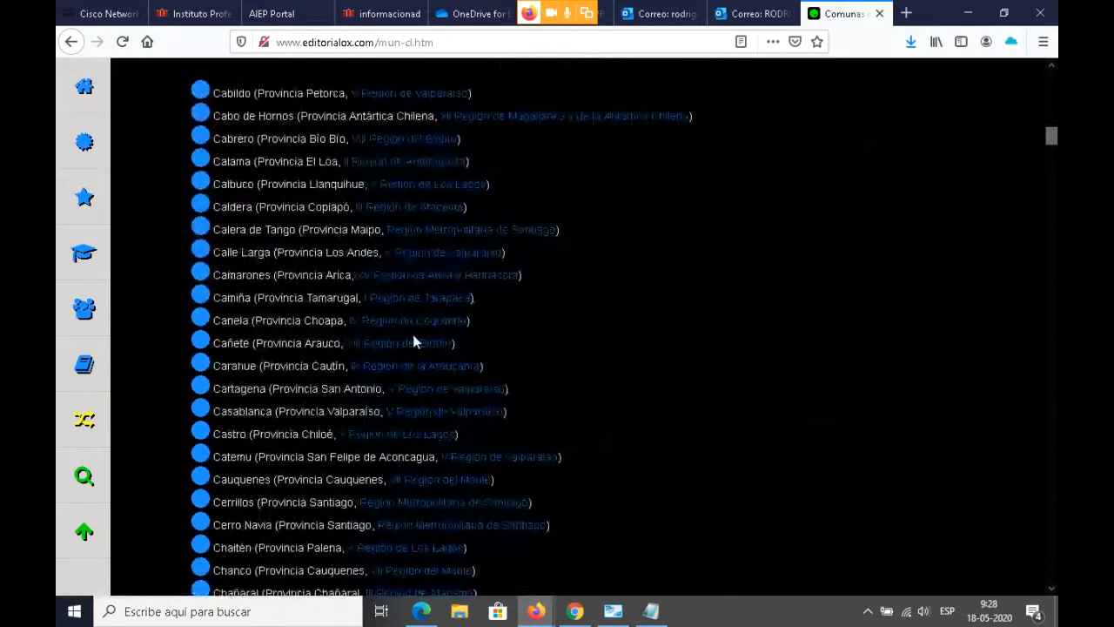
{"action": "scroll", "coordinate": [414, 337], "scroll_direction": "down", "scroll_amount": 2}
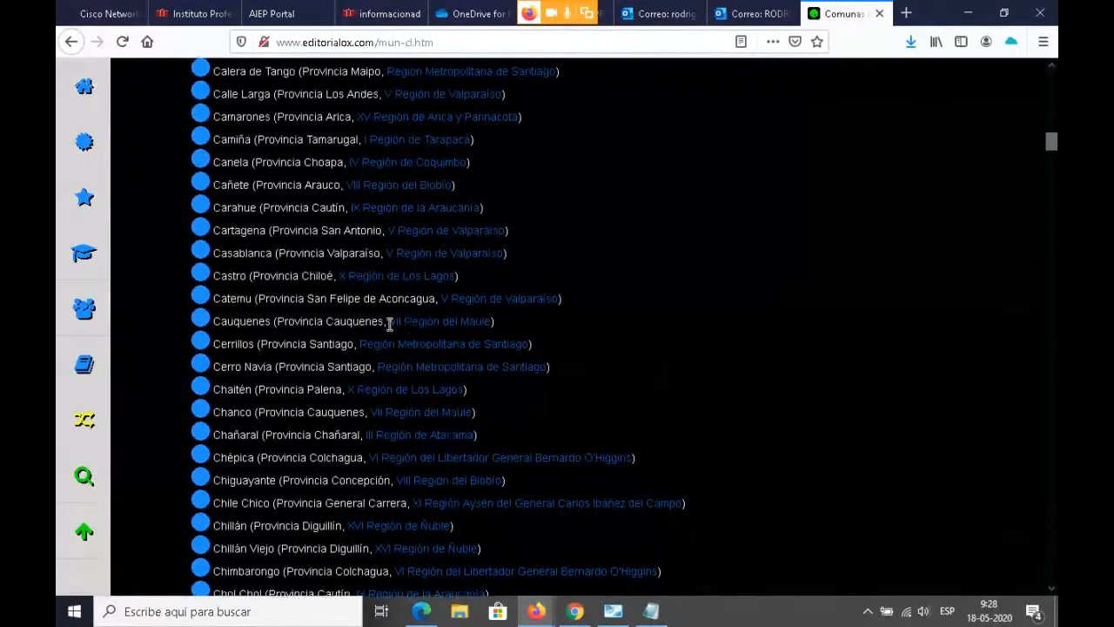
{"action": "scroll", "coordinate": [390, 324], "scroll_direction": "up", "scroll_amount": 12}
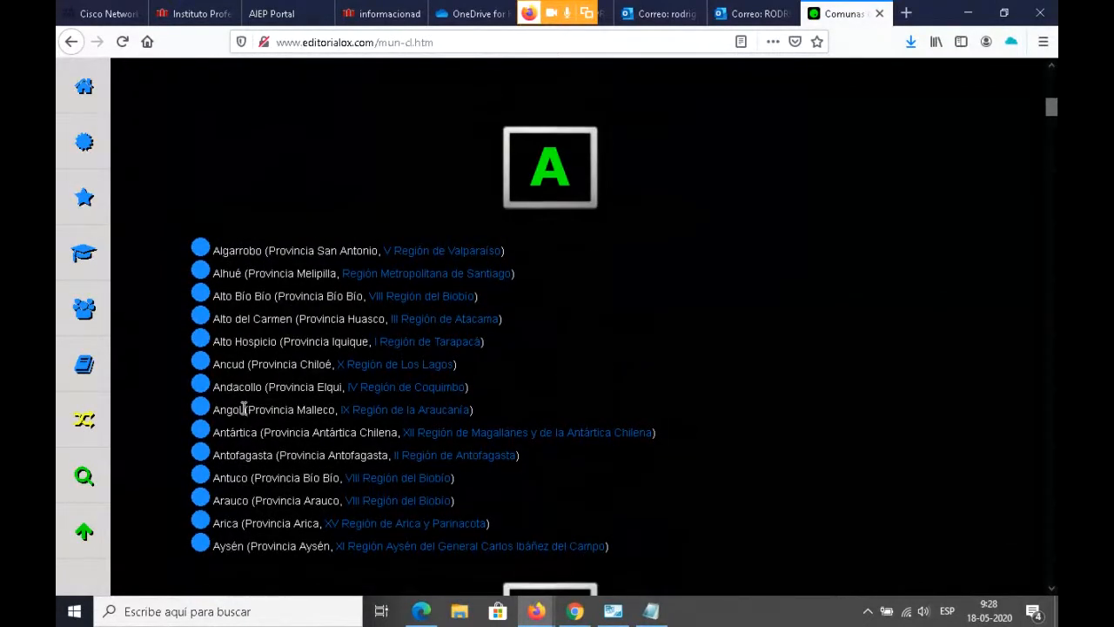
{"action": "scroll", "coordinate": [244, 410], "scroll_direction": "down", "scroll_amount": 3}
{"action": "scroll", "coordinate": [232, 357], "scroll_direction": "down", "scroll_amount": 3}
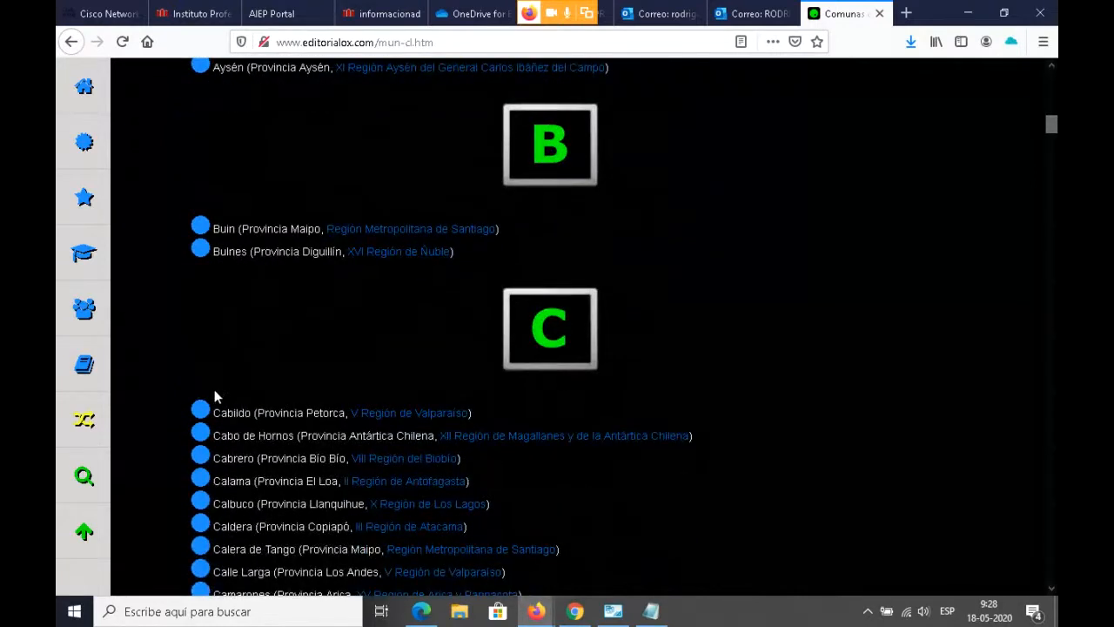
{"action": "scroll", "coordinate": [214, 389], "scroll_direction": "down", "scroll_amount": 3}
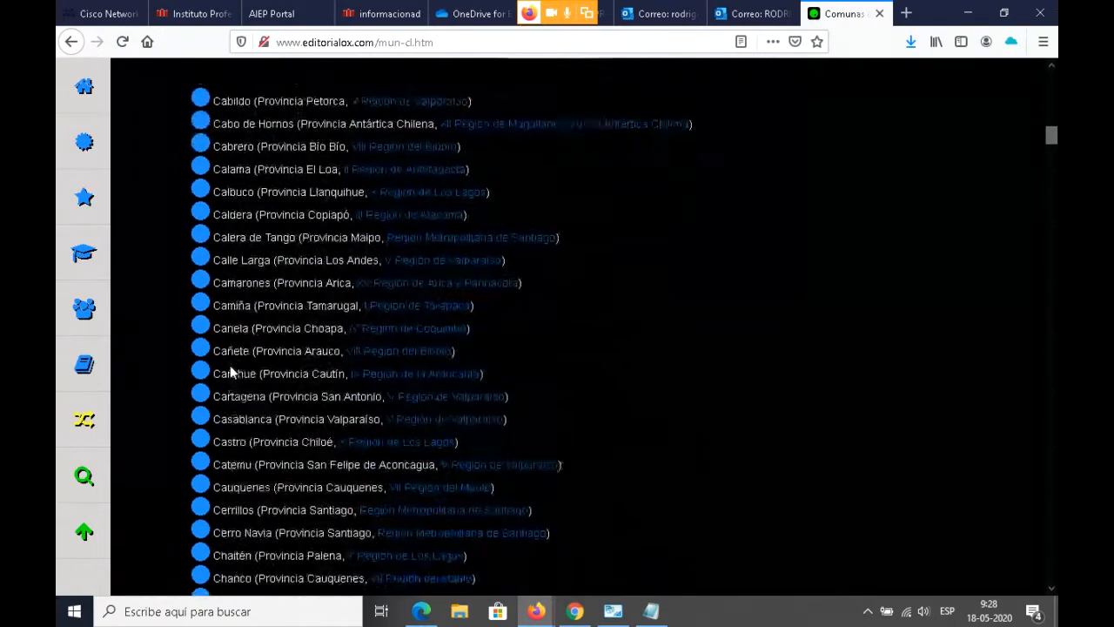
{"action": "scroll", "coordinate": [230, 364], "scroll_direction": "down", "scroll_amount": 3}
{"action": "scroll", "coordinate": [230, 365], "scroll_direction": "down", "scroll_amount": 2}
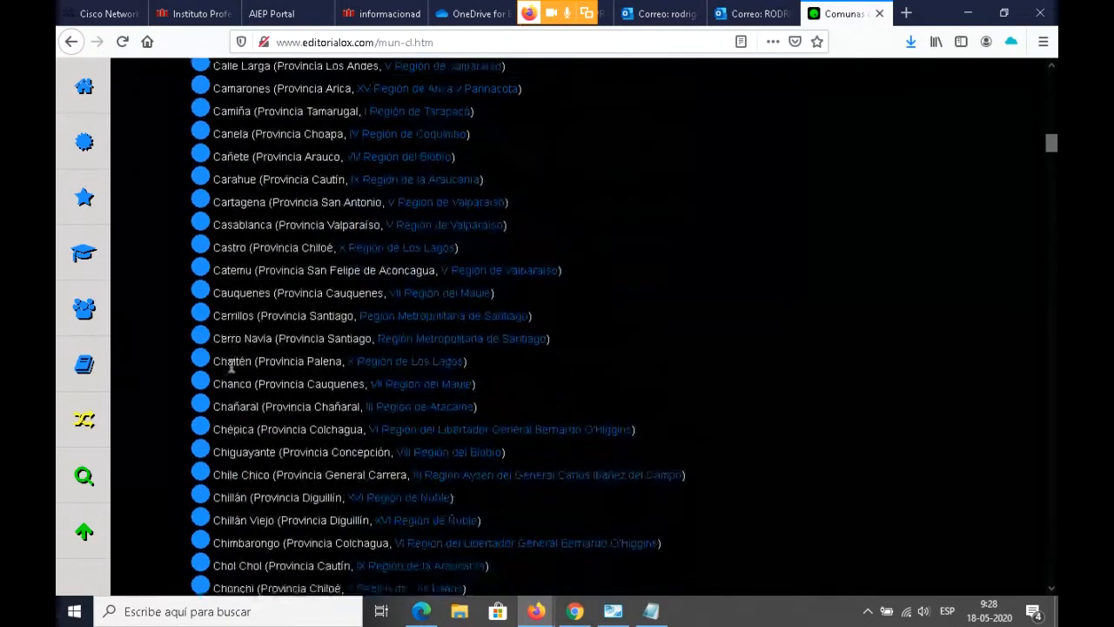
{"action": "scroll", "coordinate": [231, 372], "scroll_direction": "down", "scroll_amount": 3}
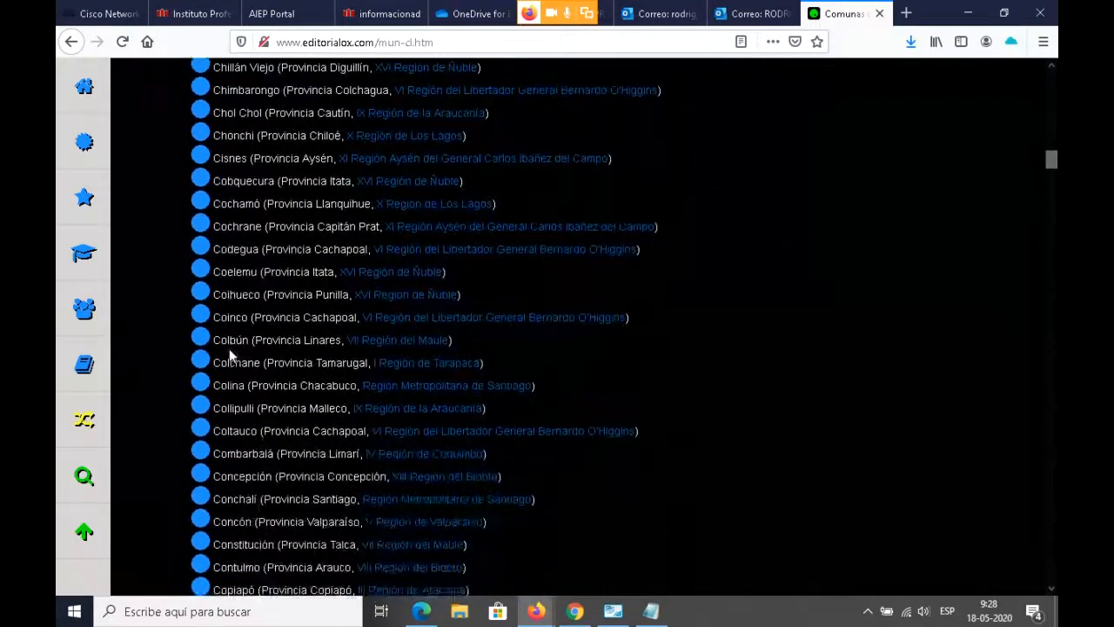
{"action": "scroll", "coordinate": [231, 352], "scroll_direction": "down", "scroll_amount": 1}
{"action": "scroll", "coordinate": [230, 352], "scroll_direction": "down", "scroll_amount": 3}
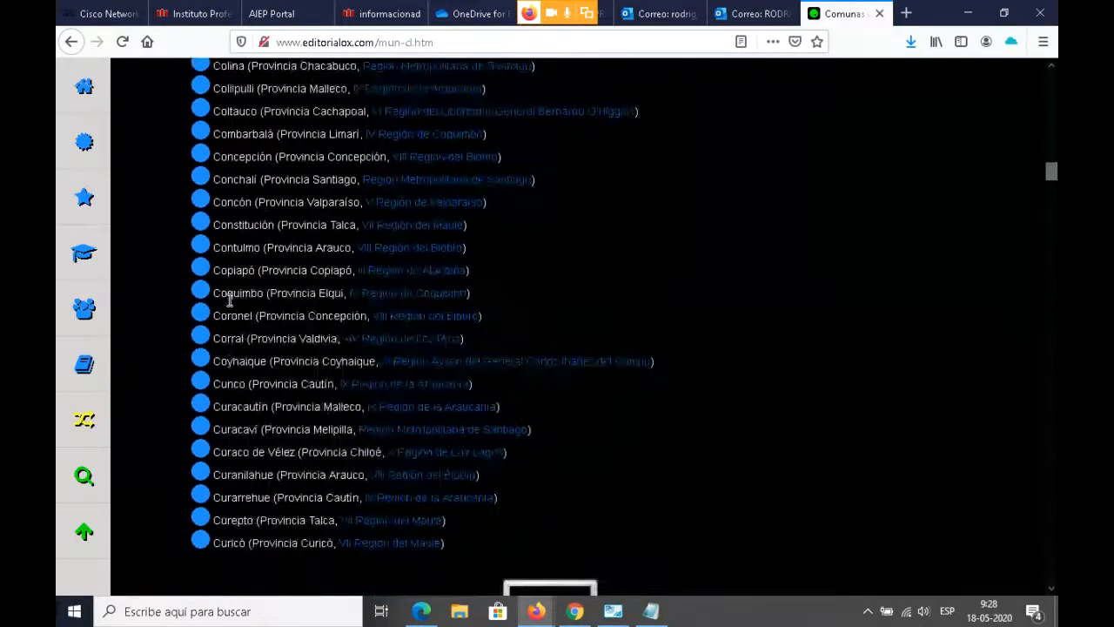
{"action": "scroll", "coordinate": [233, 474], "scroll_direction": "down", "scroll_amount": 2}
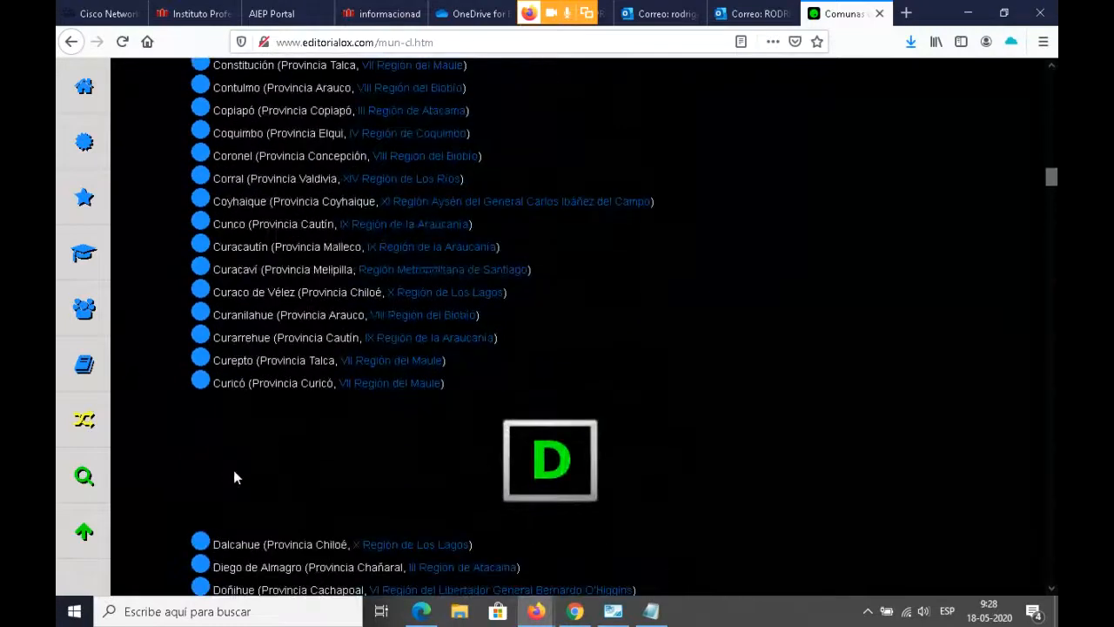
{"action": "scroll", "coordinate": [233, 474], "scroll_direction": "down", "scroll_amount": 5}
{"action": "scroll", "coordinate": [229, 442], "scroll_direction": "down", "scroll_amount": 2}
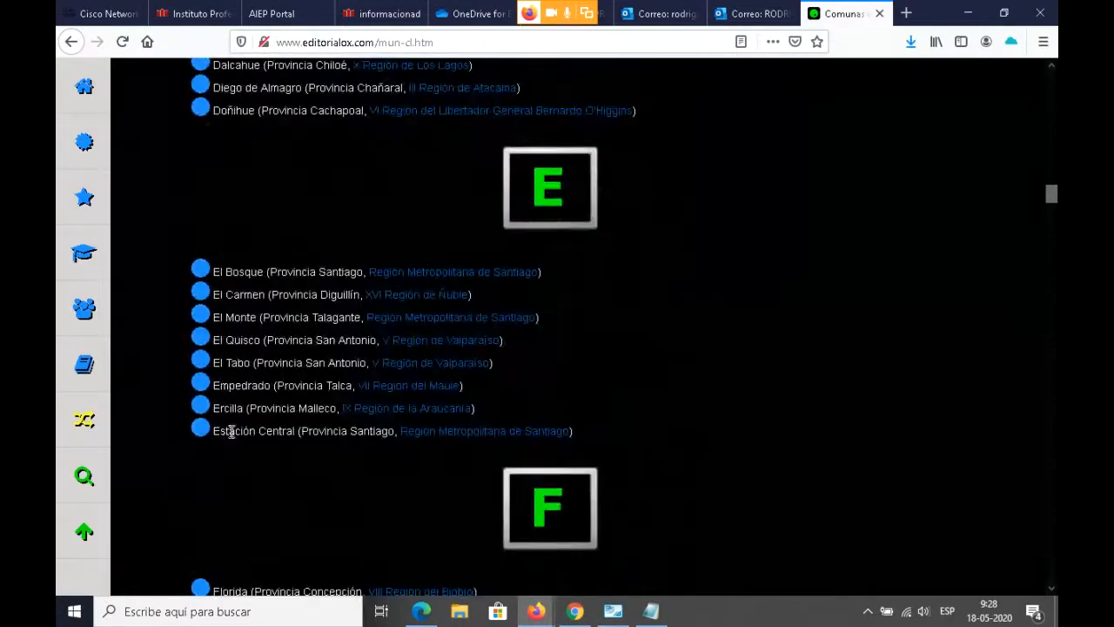
{"action": "scroll", "coordinate": [218, 457], "scroll_direction": "down", "scroll_amount": 3}
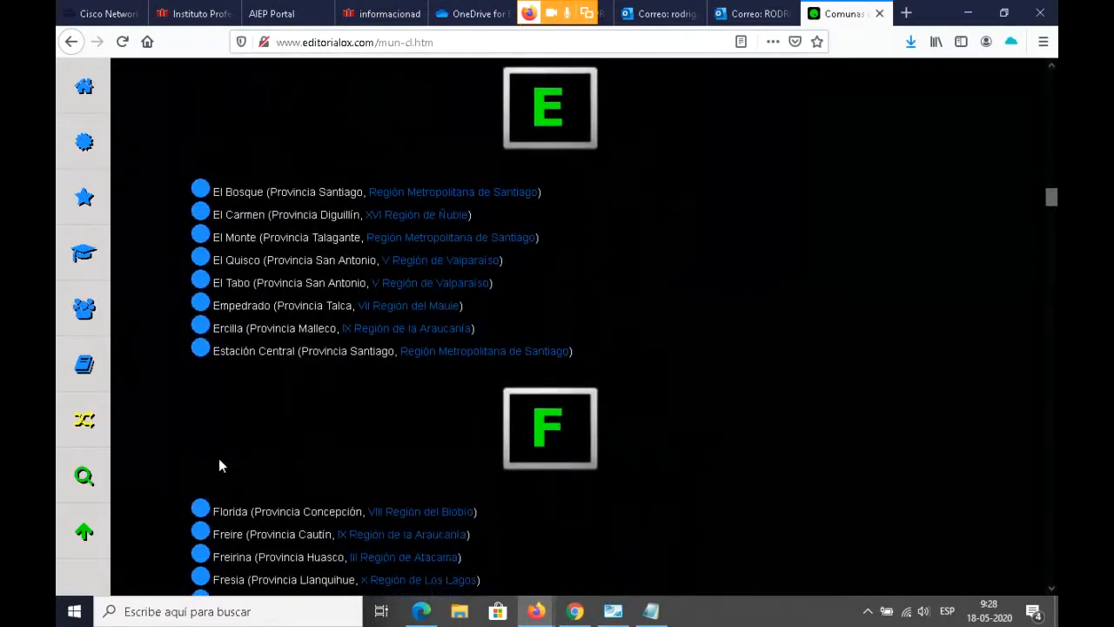
{"action": "scroll", "coordinate": [219, 426], "scroll_direction": "down", "scroll_amount": 6}
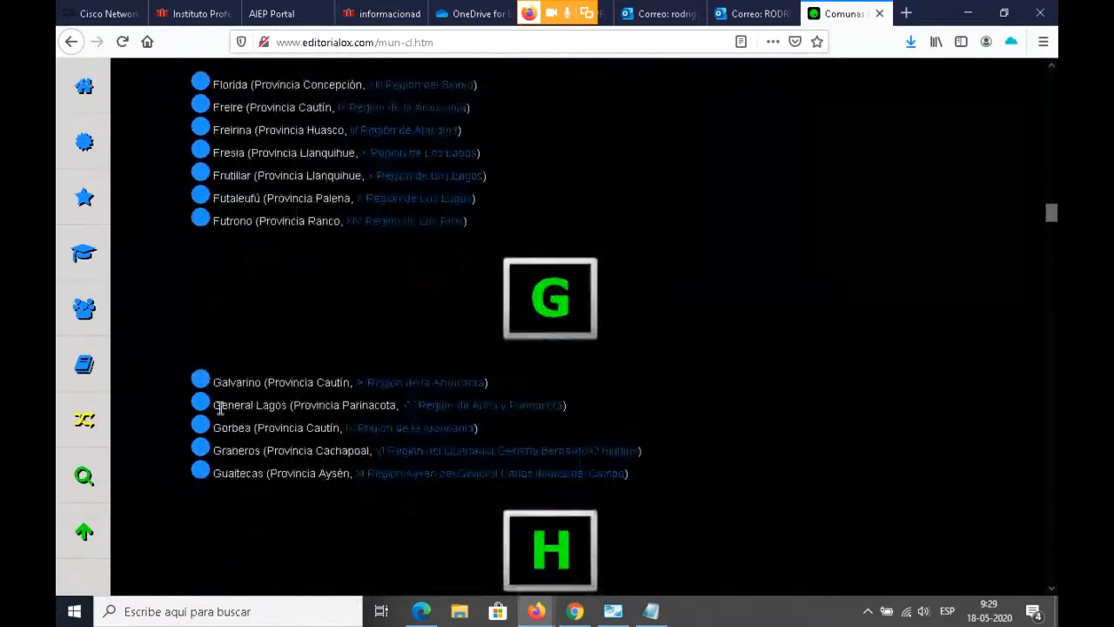
{"action": "scroll", "coordinate": [218, 409], "scroll_direction": "down", "scroll_amount": 3}
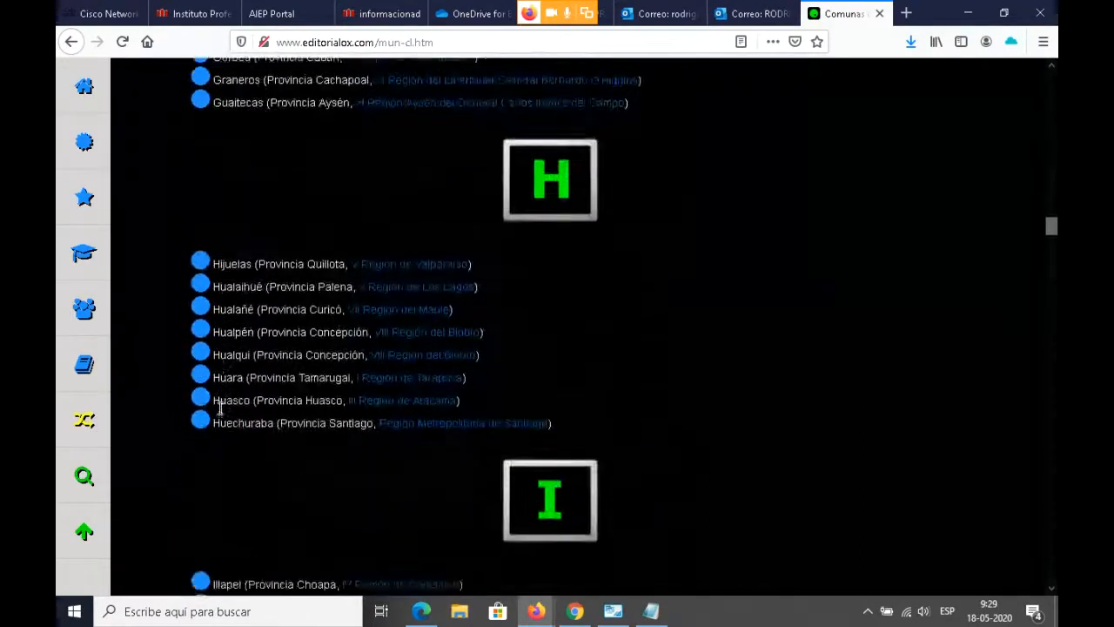
{"action": "scroll", "coordinate": [219, 414], "scroll_direction": "down", "scroll_amount": 1}
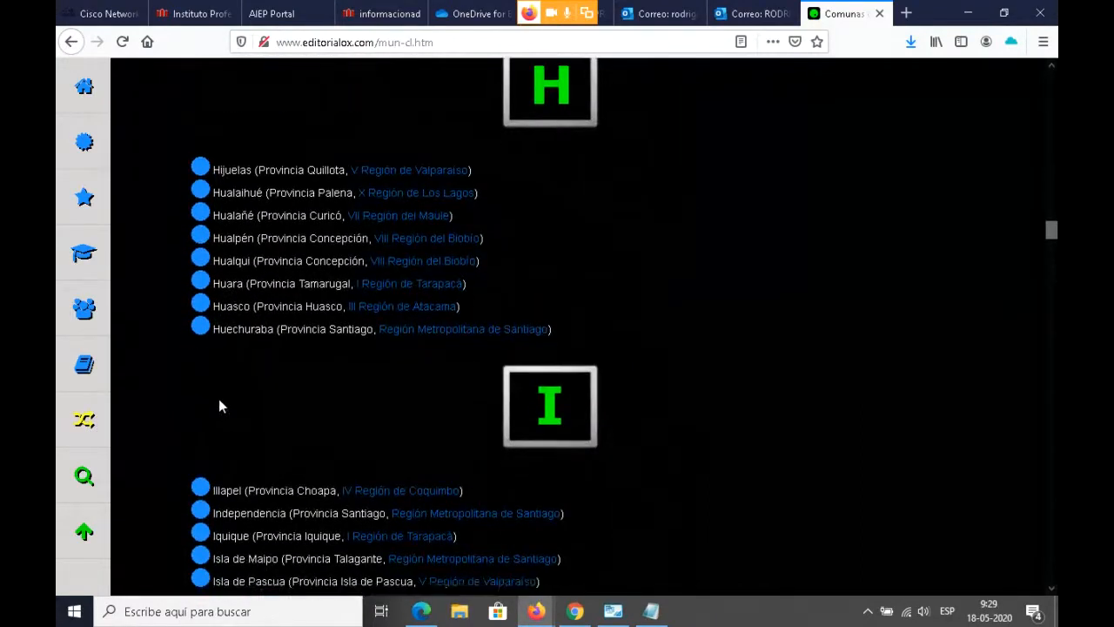
{"action": "scroll", "coordinate": [221, 411], "scroll_direction": "down", "scroll_amount": 2}
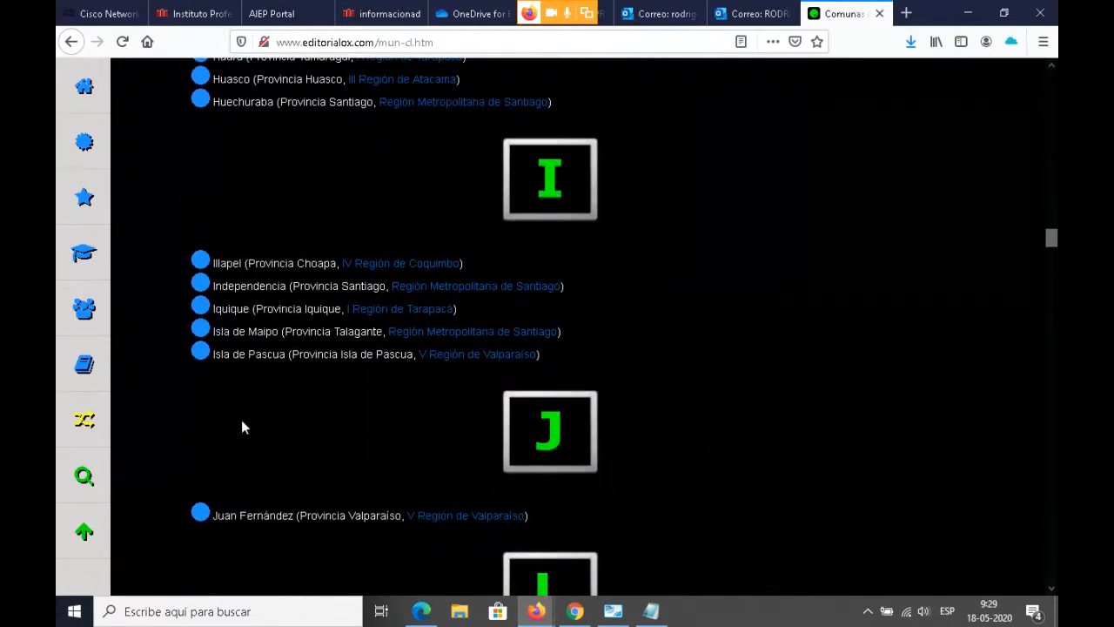
{"action": "scroll", "coordinate": [242, 425], "scroll_direction": "down", "scroll_amount": 5}
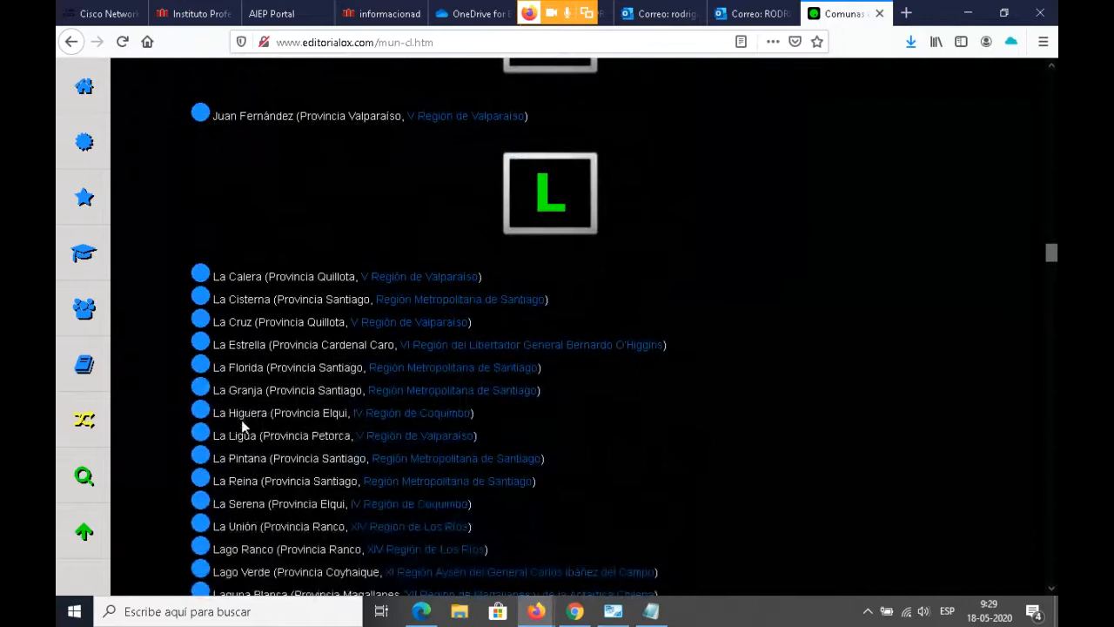
{"action": "scroll", "coordinate": [239, 409], "scroll_direction": "down", "scroll_amount": 3}
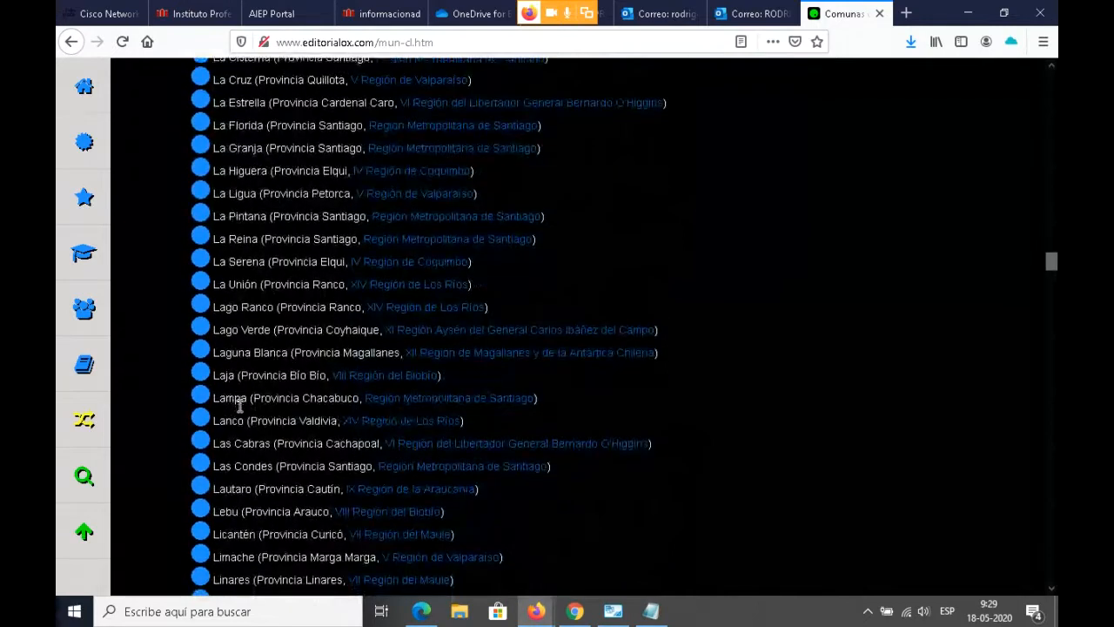
{"action": "scroll", "coordinate": [240, 406], "scroll_direction": "down", "scroll_amount": 7}
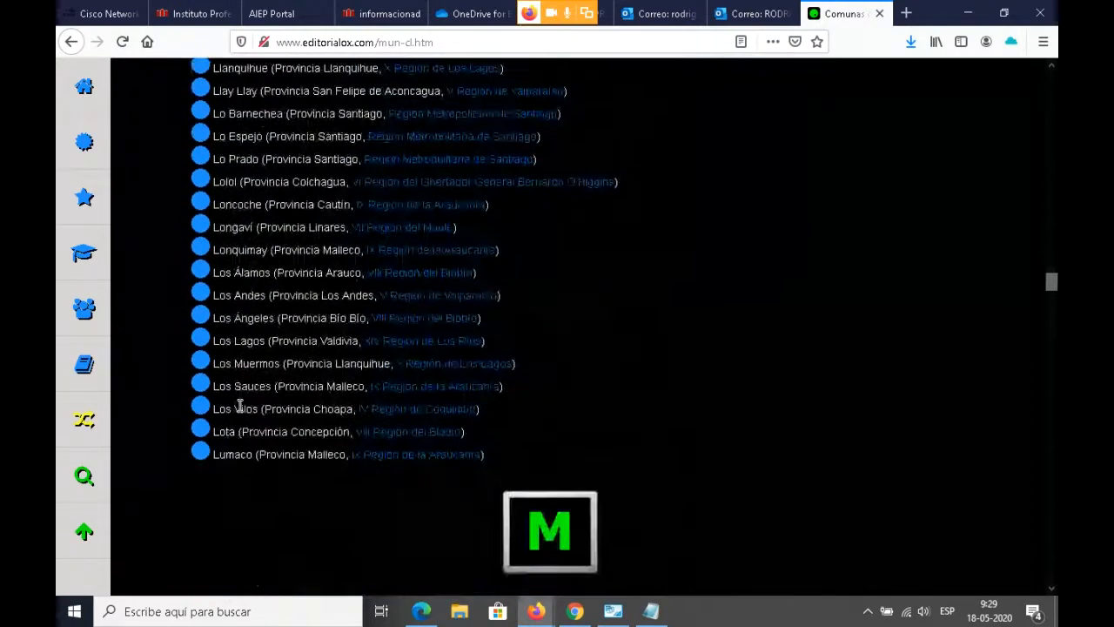
- Examine the commune name lengths from letter M through Q, highlighting Padre Las Casas and Quinta de Tilcoco as long names
{"action": "scroll", "coordinate": [240, 406], "scroll_direction": "down", "scroll_amount": 5}
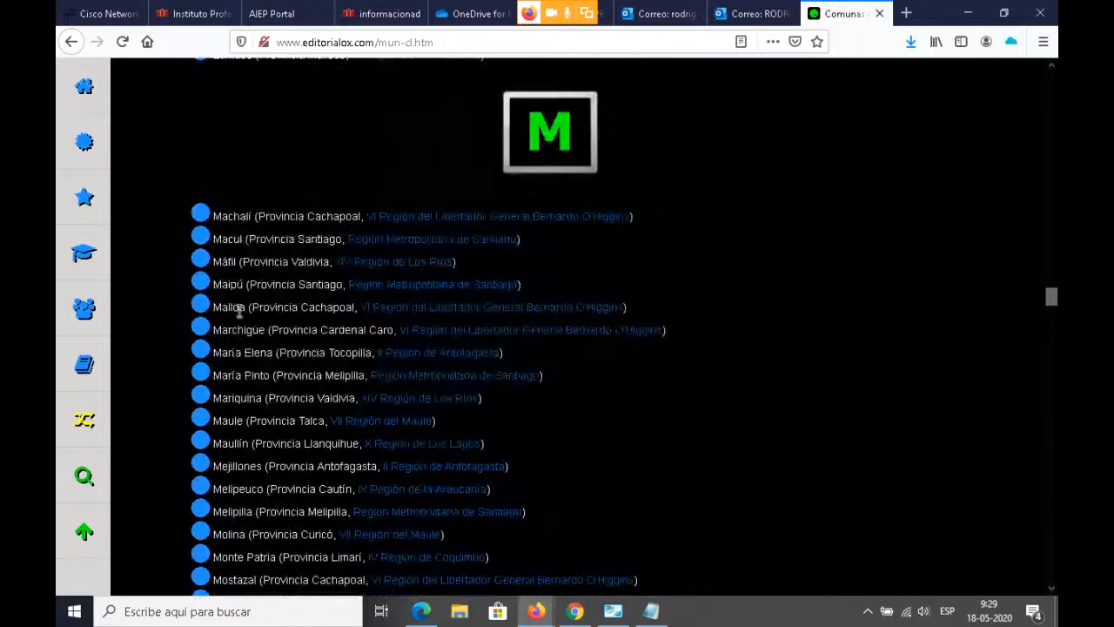
{"action": "scroll", "coordinate": [246, 371], "scroll_direction": "down", "scroll_amount": 2}
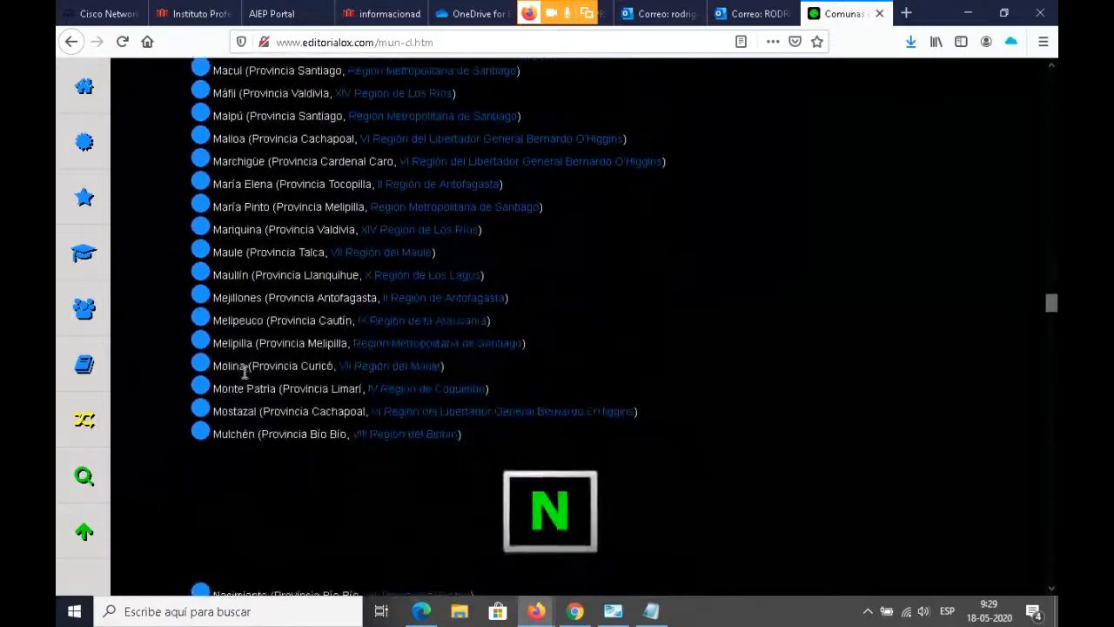
{"action": "scroll", "coordinate": [244, 370], "scroll_direction": "down", "scroll_amount": 4}
{"action": "scroll", "coordinate": [242, 371], "scroll_direction": "down", "scroll_amount": 1}
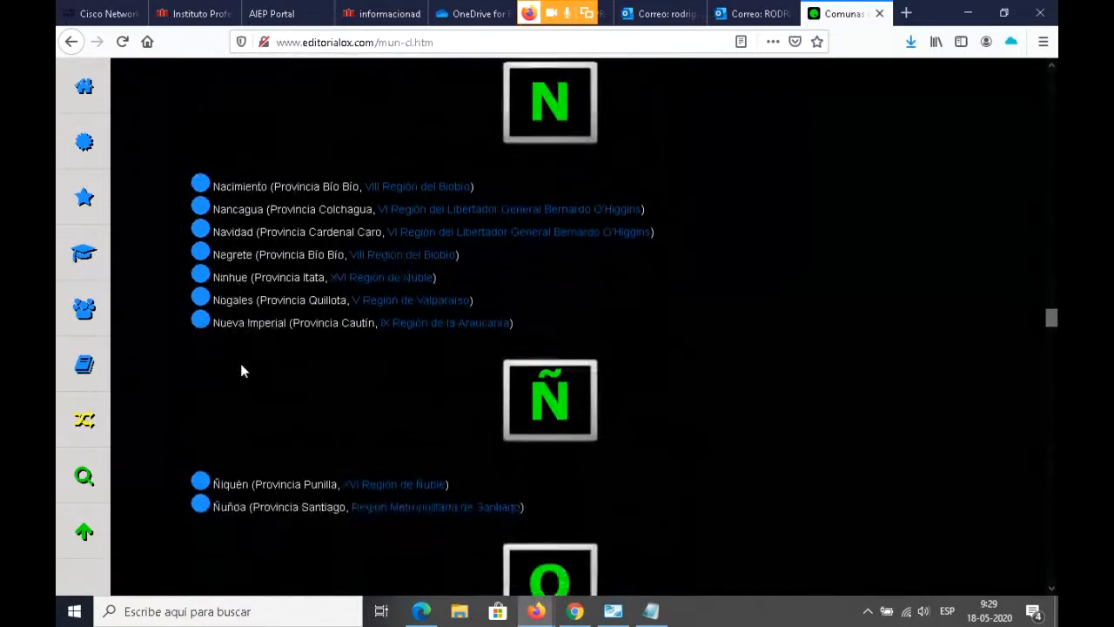
{"action": "scroll", "coordinate": [241, 371], "scroll_direction": "down", "scroll_amount": 4}
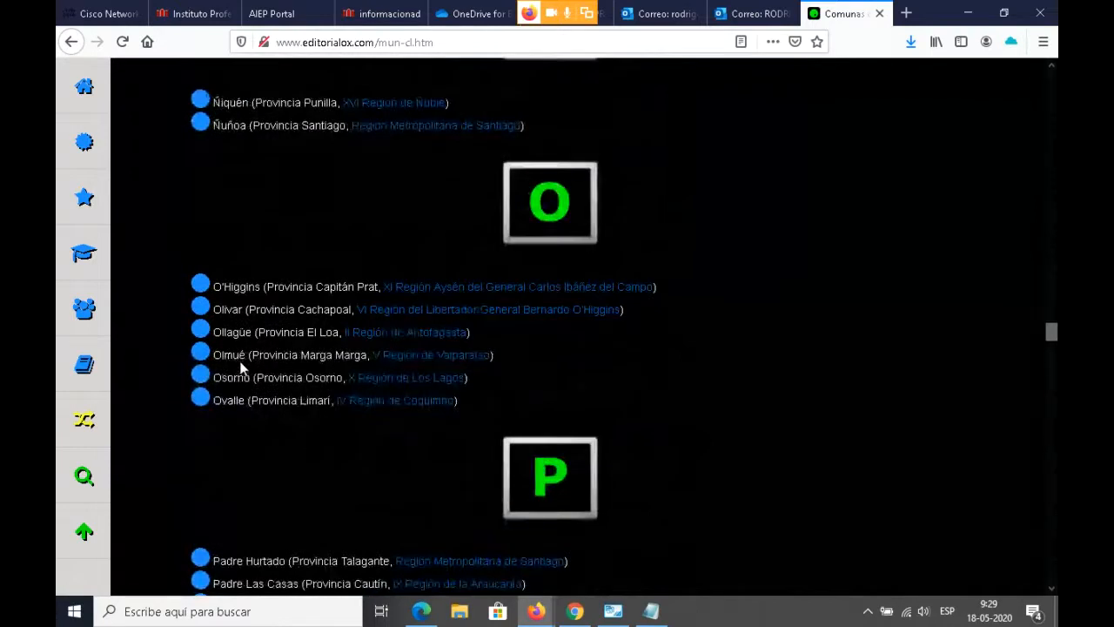
{"action": "scroll", "coordinate": [240, 366], "scroll_direction": "down", "scroll_amount": 2}
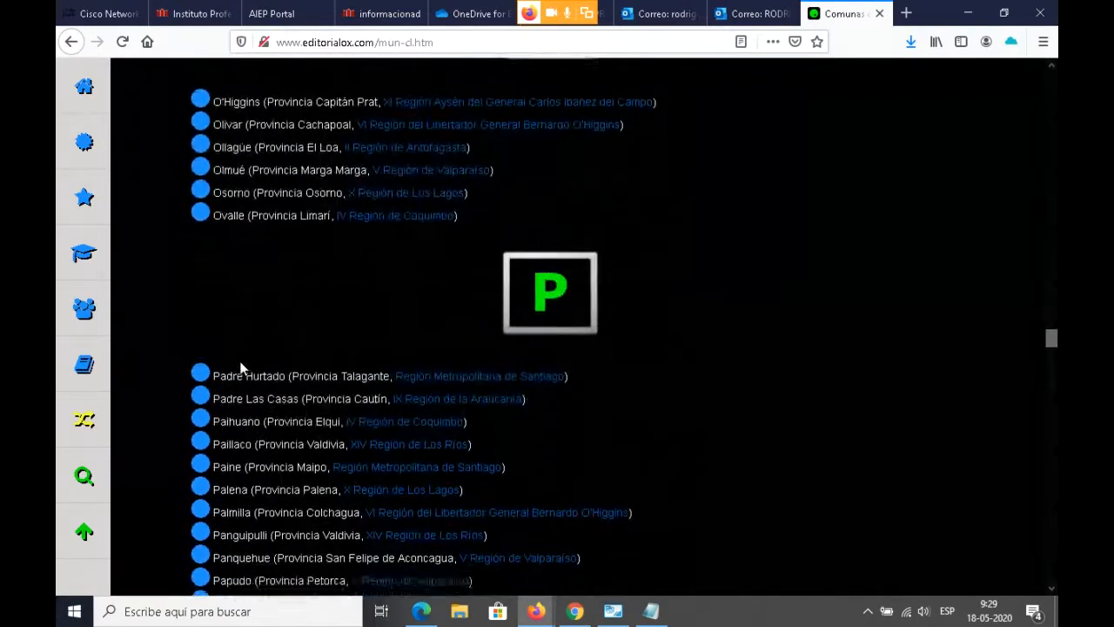
{"action": "scroll", "coordinate": [242, 366], "scroll_direction": "down", "scroll_amount": 2}
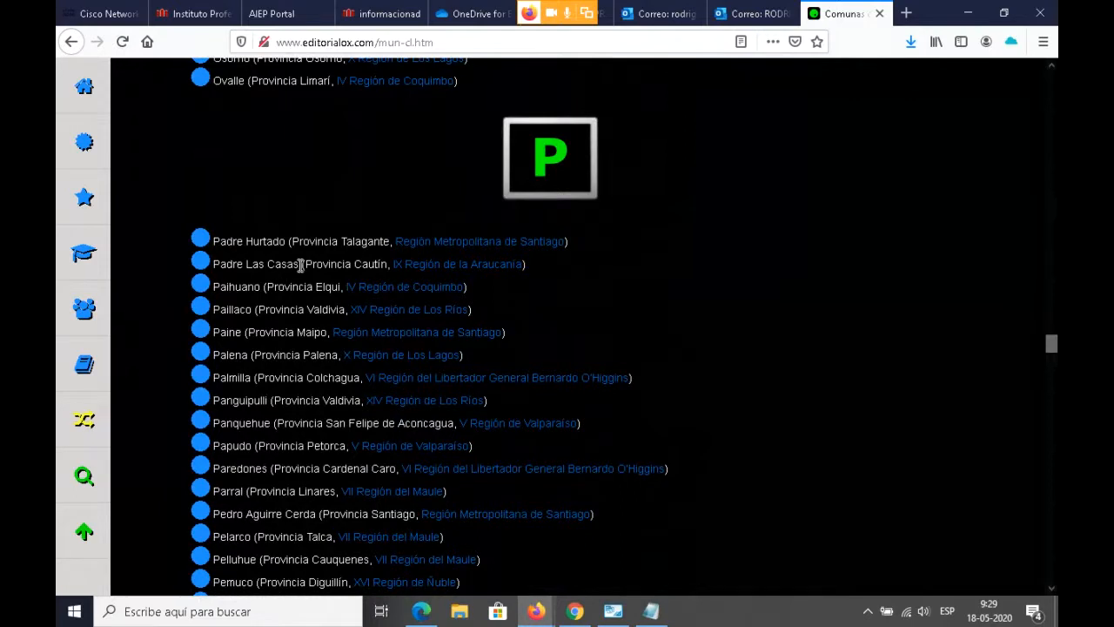
{"action": "left_click_drag", "start_coordinate": [299, 264], "coordinate": [213, 264]}
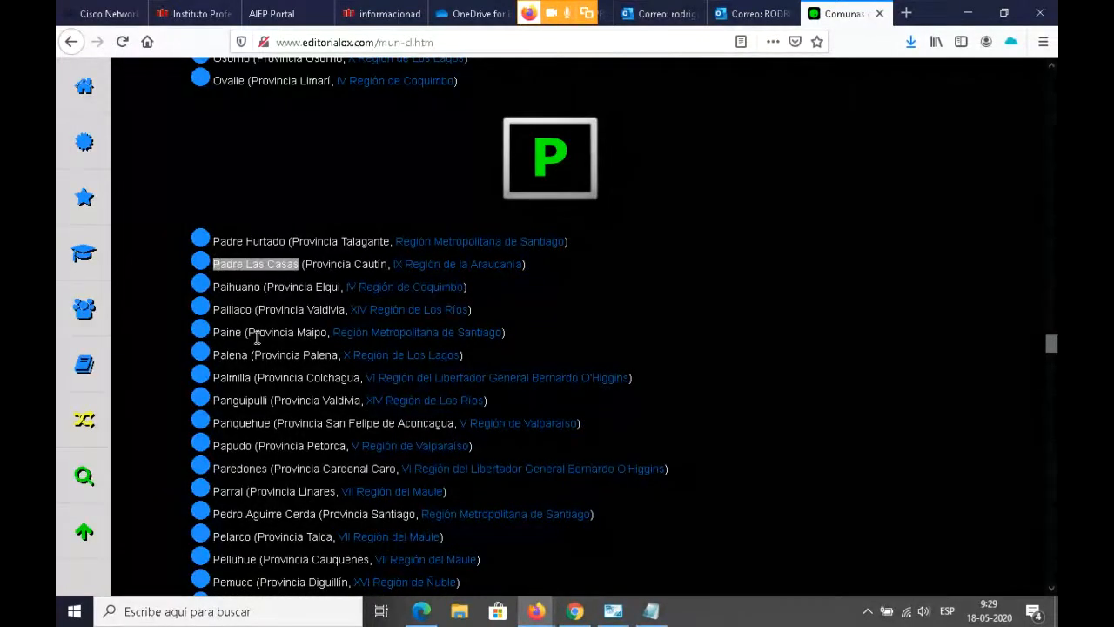
{"action": "scroll", "coordinate": [294, 319], "scroll_direction": "down", "scroll_amount": 3}
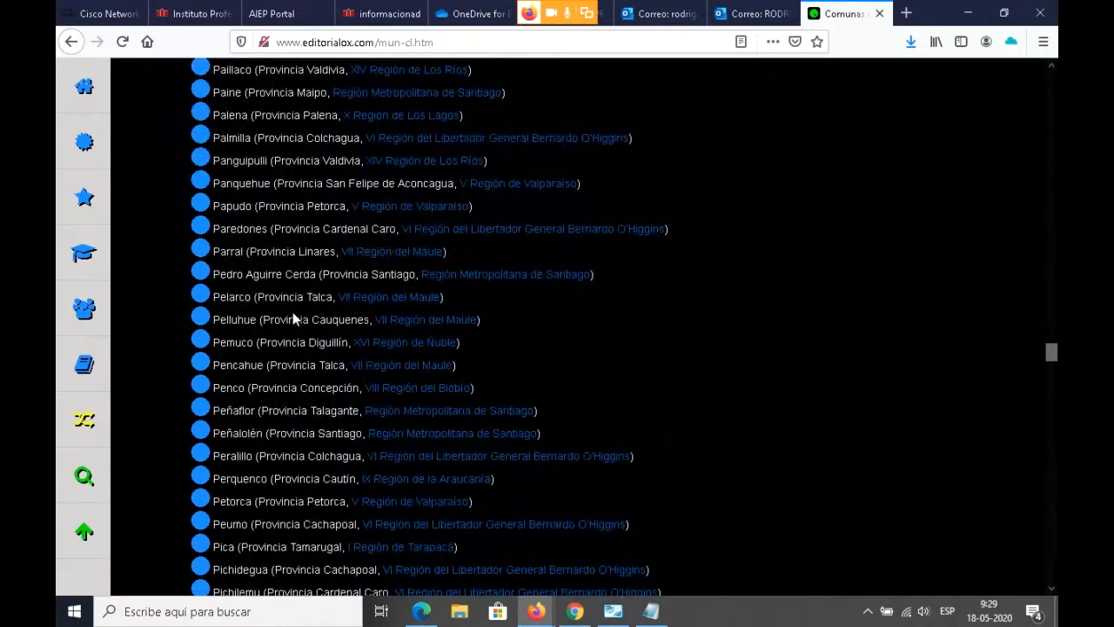
{"action": "scroll", "coordinate": [294, 319], "scroll_direction": "down", "scroll_amount": 1}
{"action": "scroll", "coordinate": [293, 312], "scroll_direction": "down", "scroll_amount": 5}
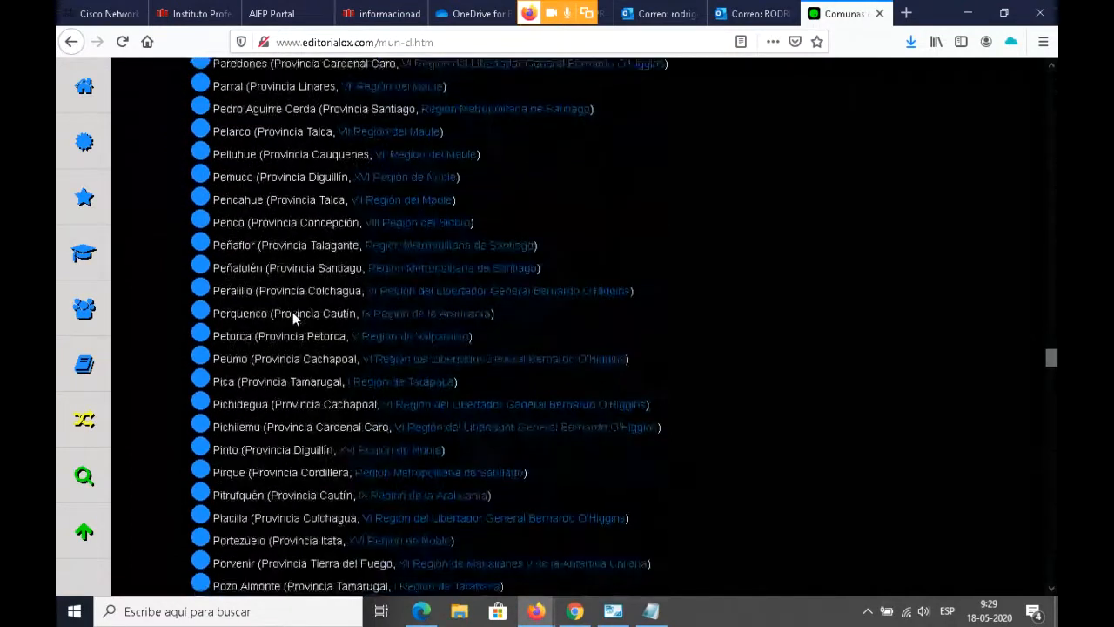
{"action": "scroll", "coordinate": [293, 308], "scroll_direction": "down", "scroll_amount": 2}
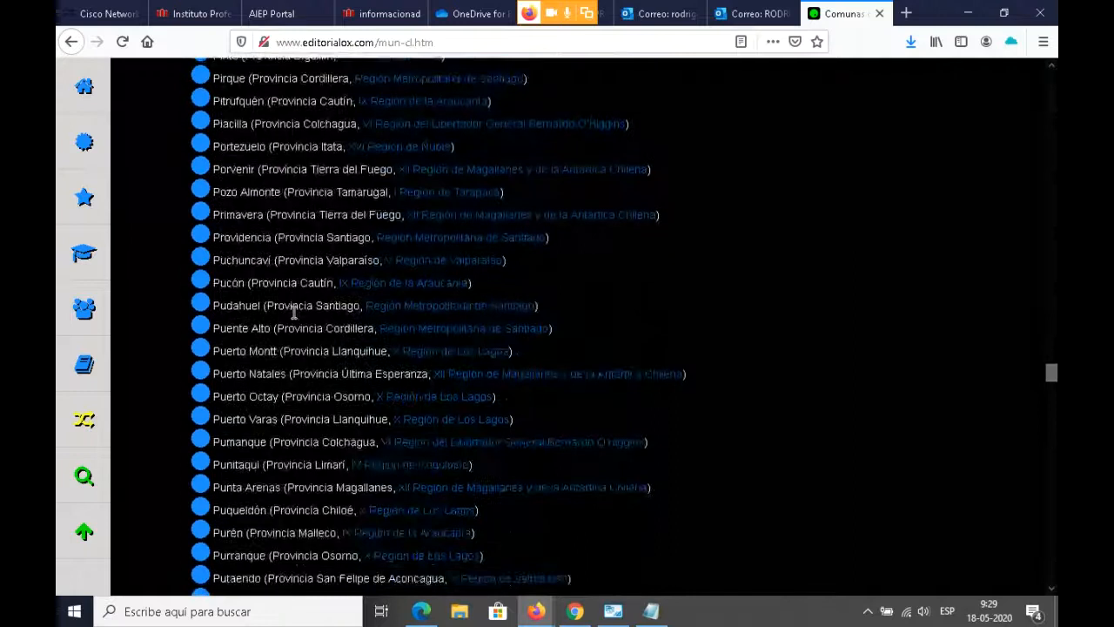
{"action": "scroll", "coordinate": [290, 298], "scroll_direction": "down", "scroll_amount": 3}
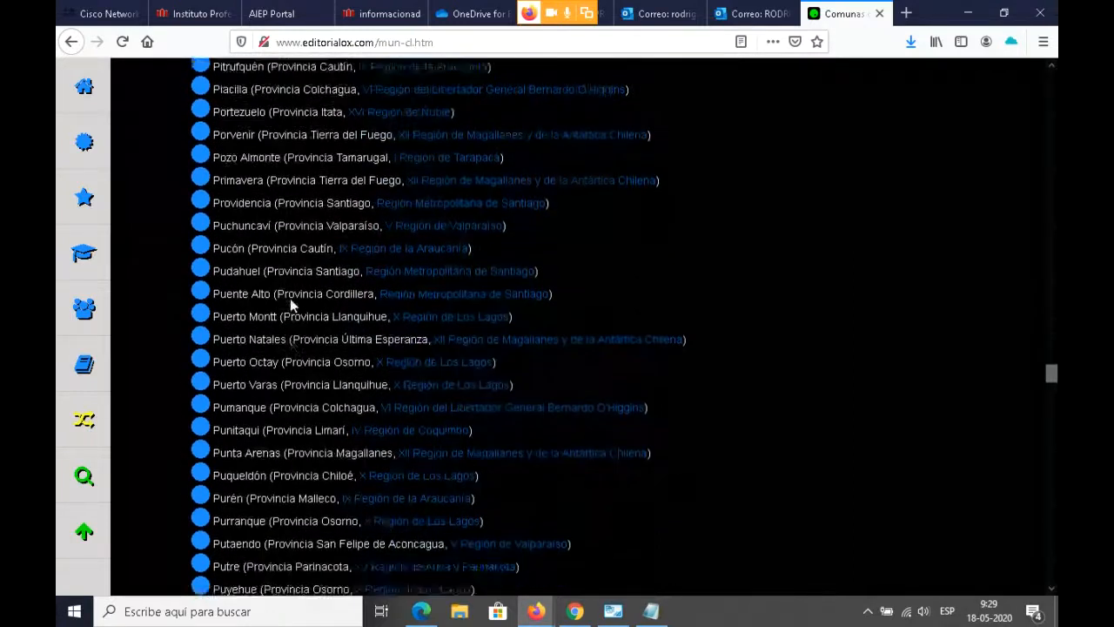
{"action": "scroll", "coordinate": [292, 300], "scroll_direction": "down", "scroll_amount": 7}
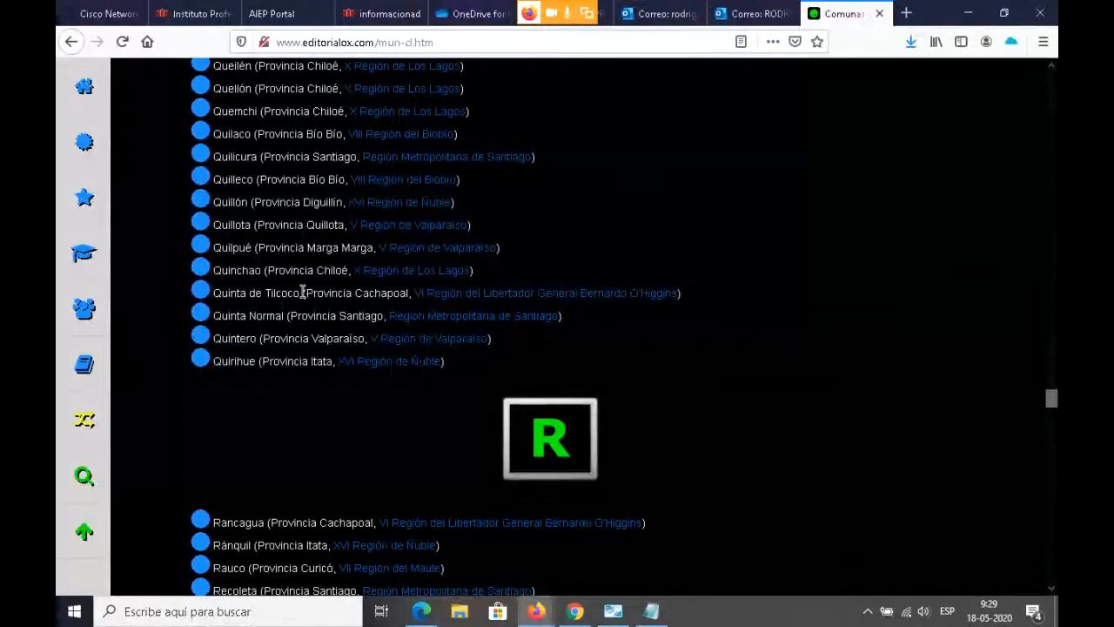
{"action": "left_click_drag", "start_coordinate": [302, 292], "coordinate": [211, 293]}
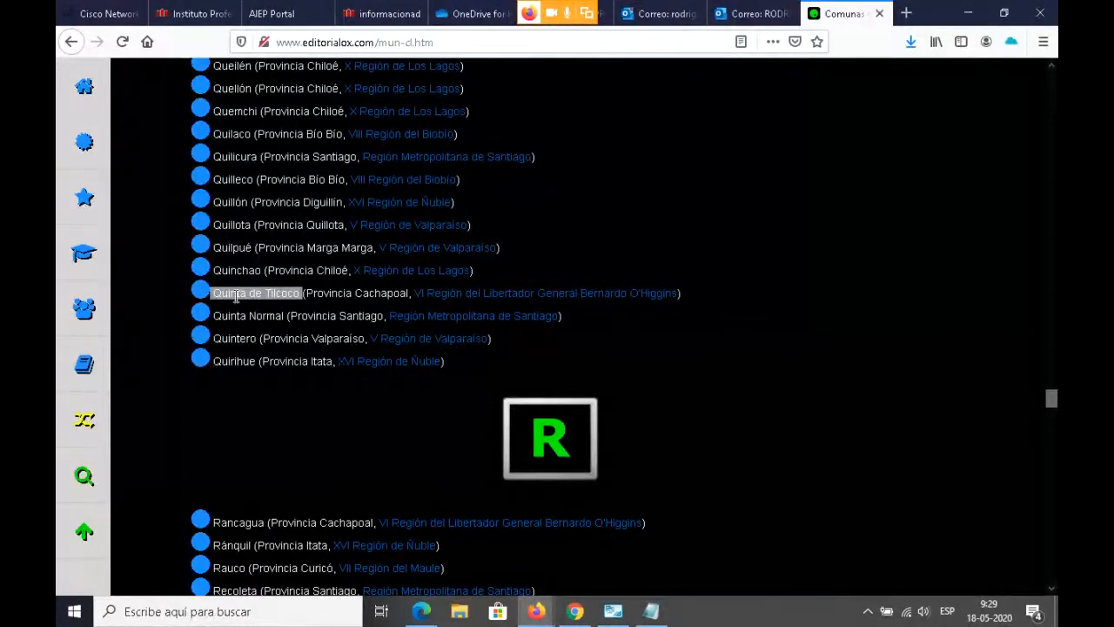
- Examine the commune name lengths from letter R through Z, highlighting San José de Maipo, and return to the S section
{"action": "scroll", "coordinate": [294, 331], "scroll_direction": "down", "scroll_amount": 6}
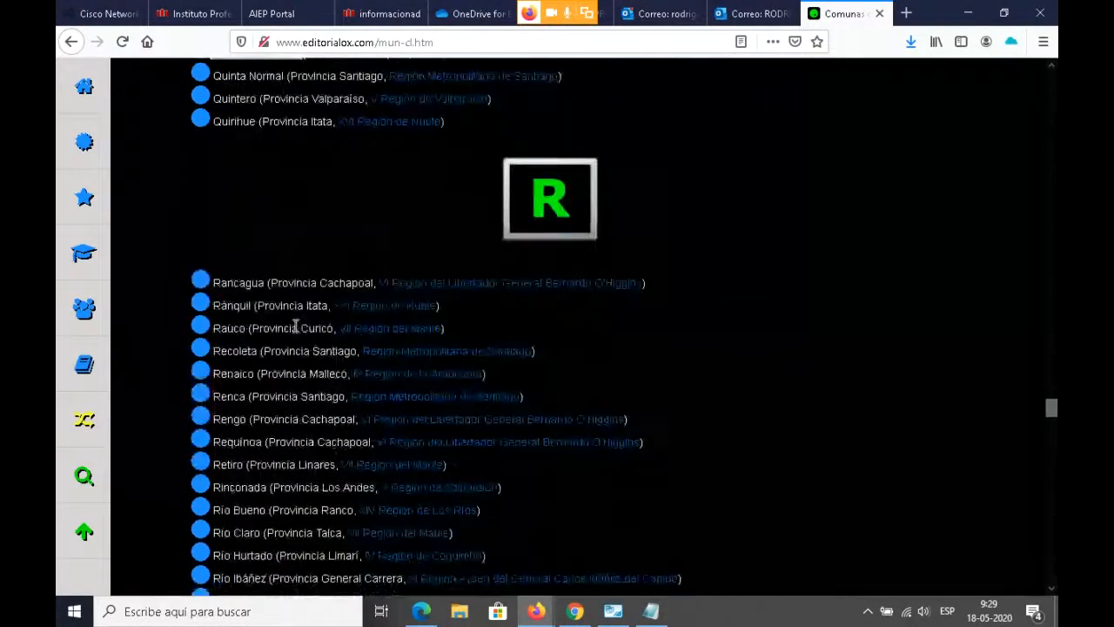
{"action": "scroll", "coordinate": [294, 329], "scroll_direction": "down", "scroll_amount": 3}
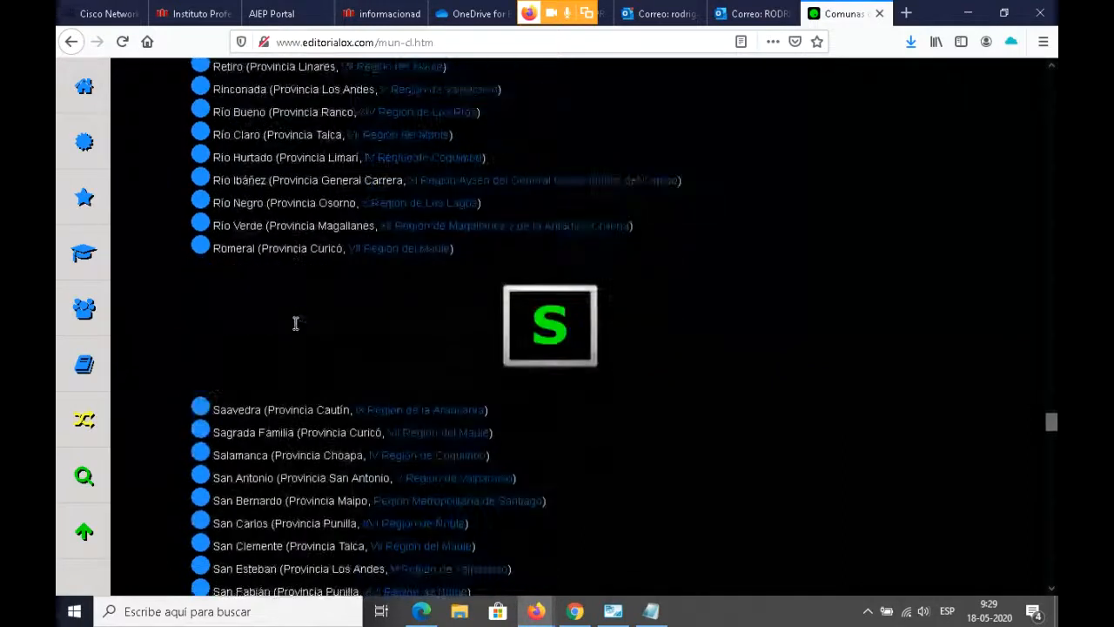
{"action": "scroll", "coordinate": [294, 324], "scroll_direction": "down", "scroll_amount": 2}
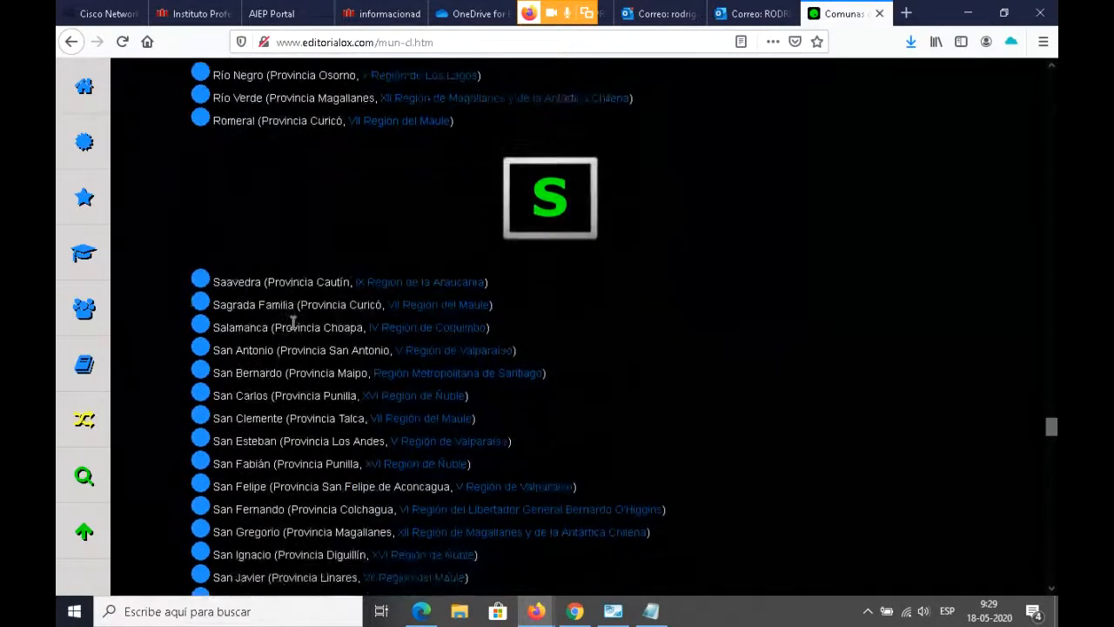
{"action": "scroll", "coordinate": [294, 324], "scroll_direction": "down", "scroll_amount": 2}
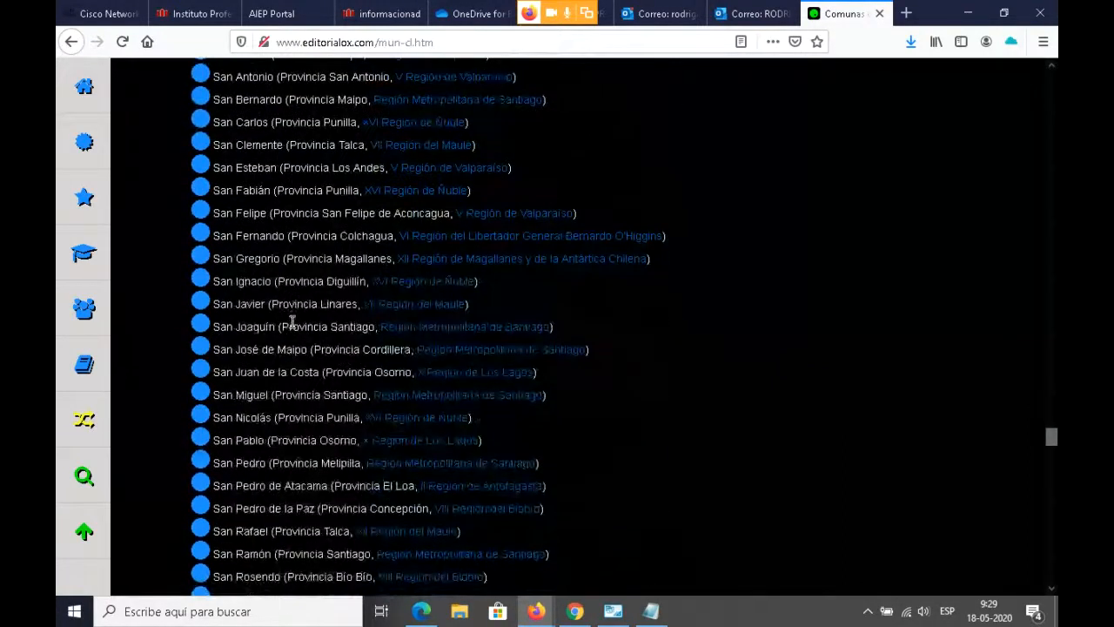
{"action": "left_click_drag", "start_coordinate": [308, 349], "coordinate": [214, 352]}
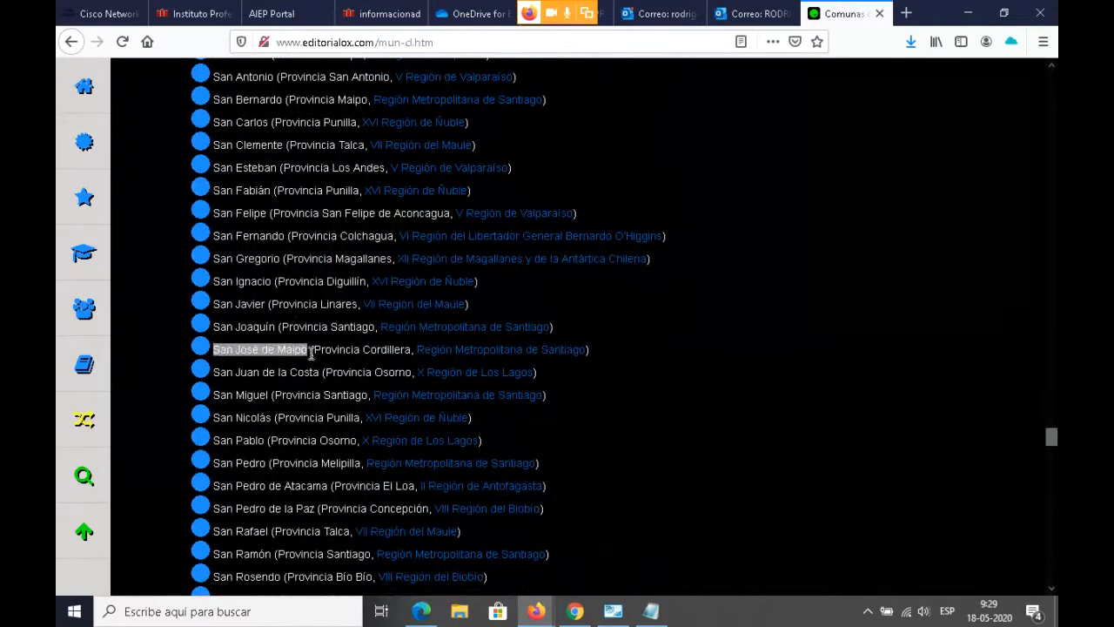
{"action": "scroll", "coordinate": [258, 357], "scroll_direction": "down", "scroll_amount": 2}
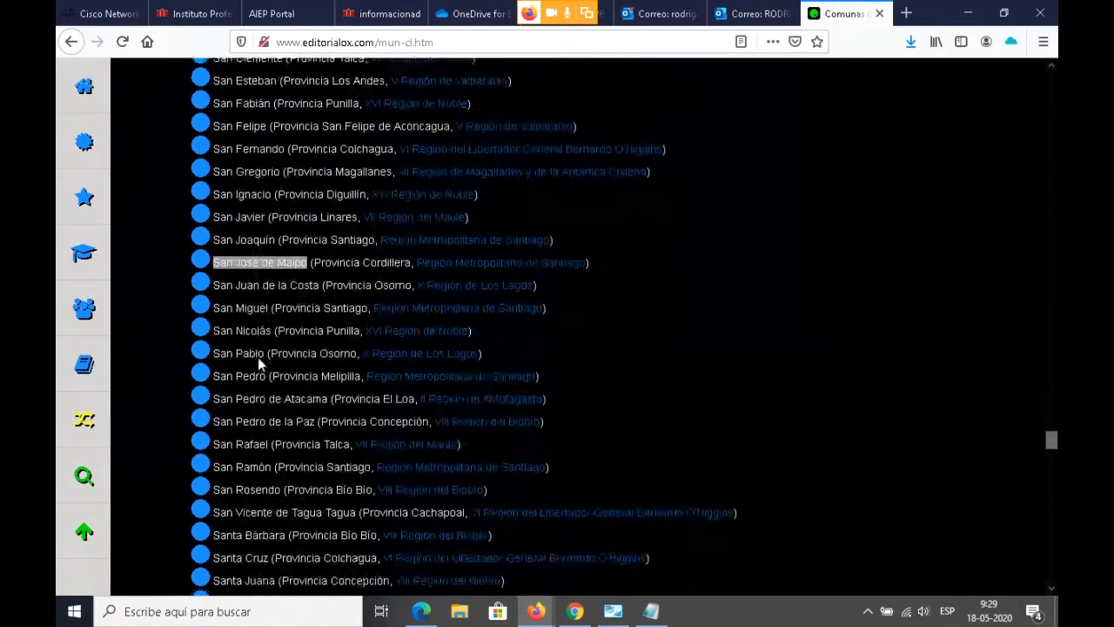
{"action": "scroll", "coordinate": [258, 357], "scroll_direction": "down", "scroll_amount": 5}
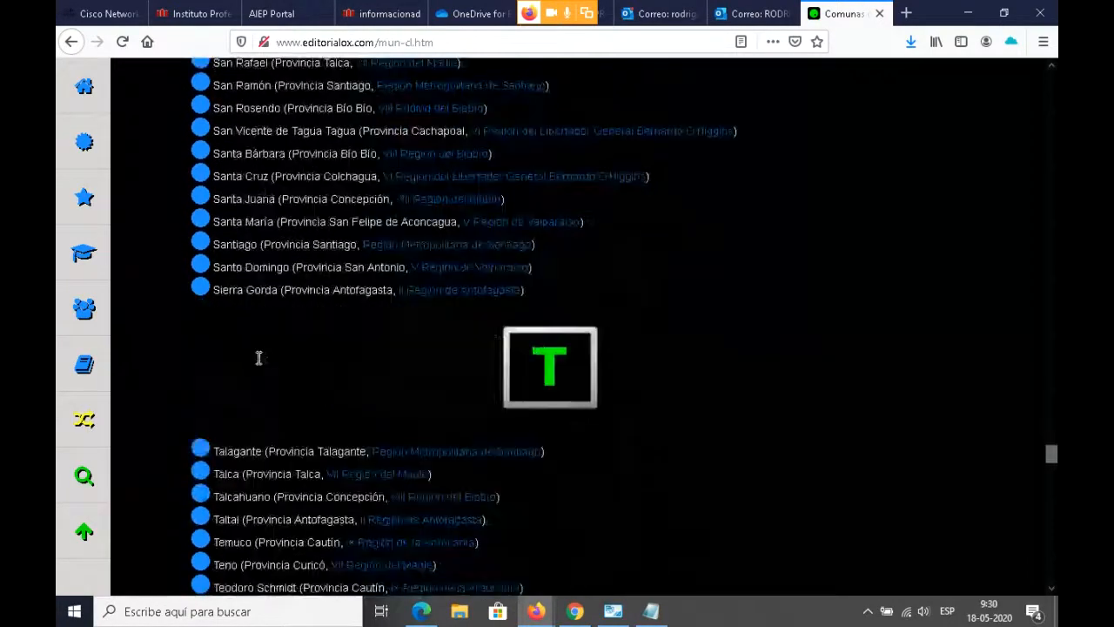
{"action": "scroll", "coordinate": [257, 357], "scroll_direction": "down", "scroll_amount": 6}
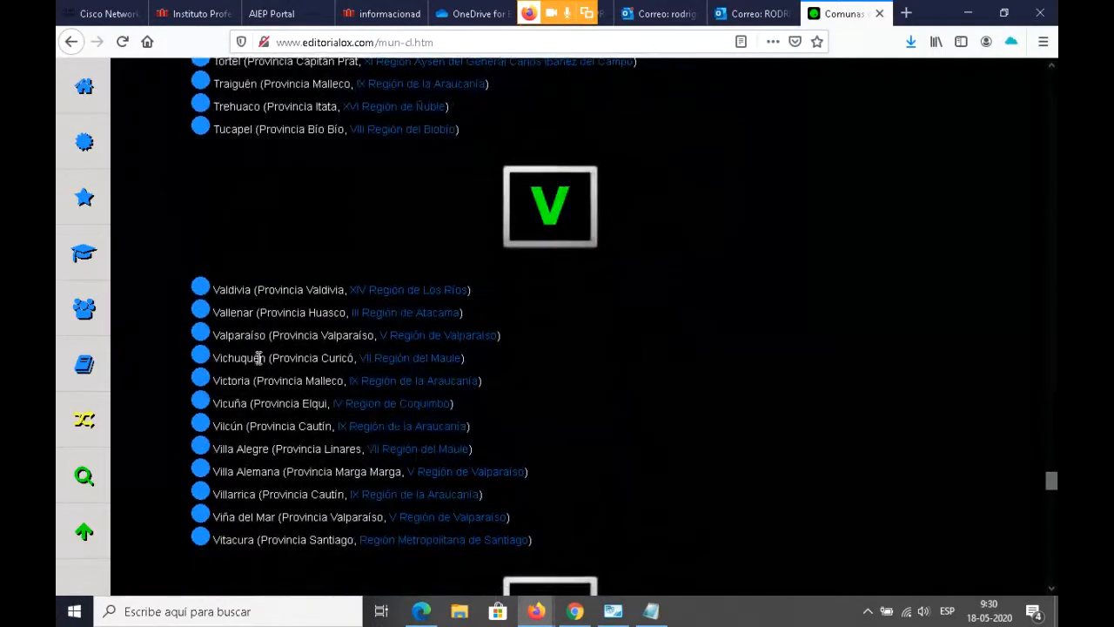
{"action": "scroll", "coordinate": [258, 356], "scroll_direction": "down", "scroll_amount": 4}
{"action": "scroll", "coordinate": [256, 357], "scroll_direction": "down", "scroll_amount": 2}
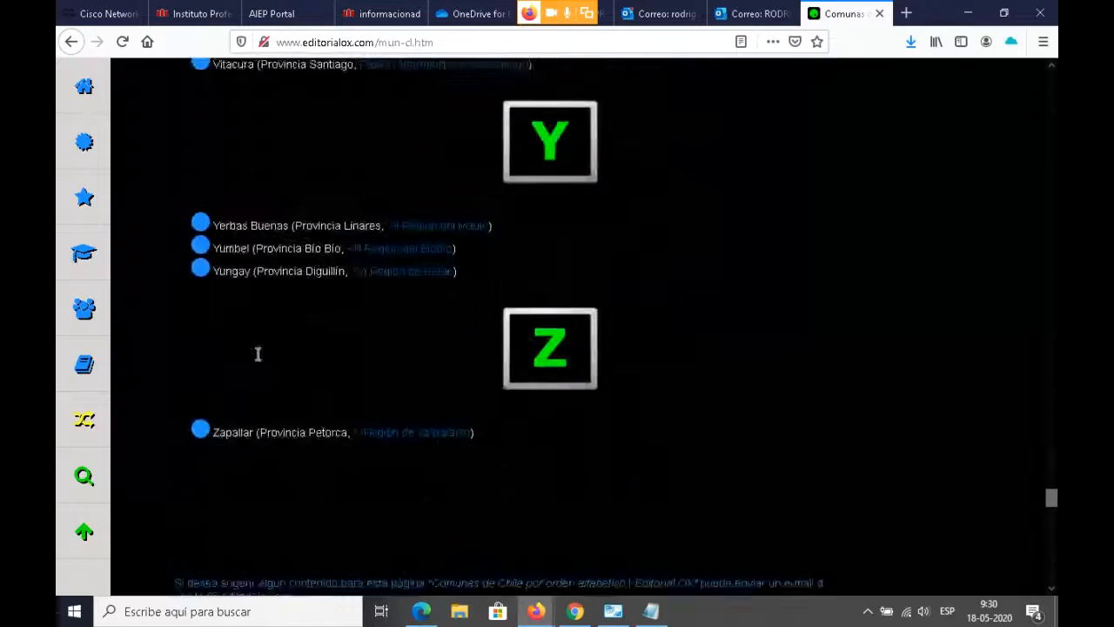
{"action": "scroll", "coordinate": [256, 357], "scroll_direction": "up", "scroll_amount": 15}
{"action": "scroll", "coordinate": [255, 352], "scroll_direction": "up", "scroll_amount": 5}
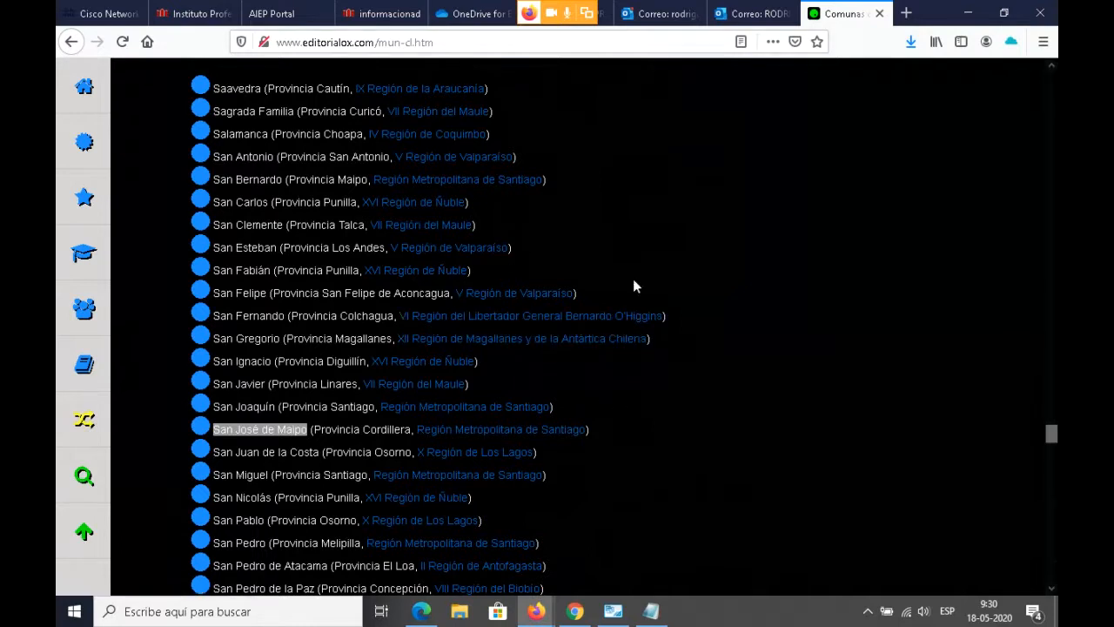
- Switch to the Notepad notes and add the line "codigo (largo 3)" under COMUNAS= 346
{"action": "left_click", "coordinate": [654, 610]}
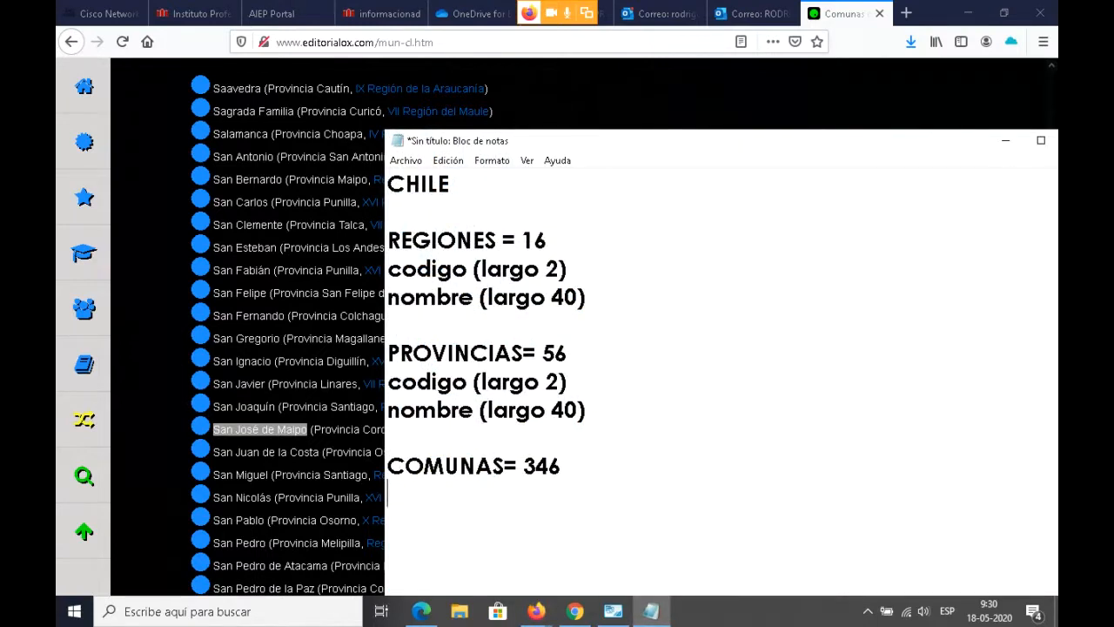
{"action": "type", "text": "cdigo"}
{"action": "key", "text": "BackSpace"}
{"action": "key", "text": "BackSpace"}
{"action": "key", "text": "BackSpace"}
{"action": "key", "text": "BackSpace"}
{"action": "type", "text": "digo"}
{"action": "key", "text": "BackSpace"}
{"action": "key", "text": "BackSpace"}
{"action": "key", "text": "BackSpace"}
{"action": "key", "text": "BackSpace"}
{"action": "type", "text": "odigo"}
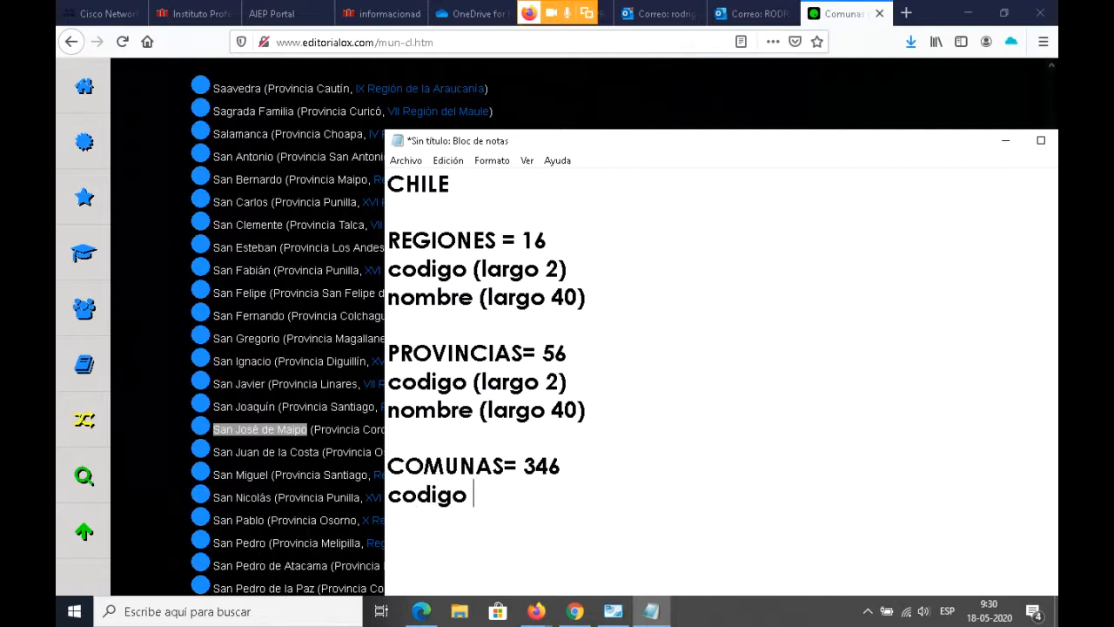
{"action": "type", "text": " (largo 3)"}
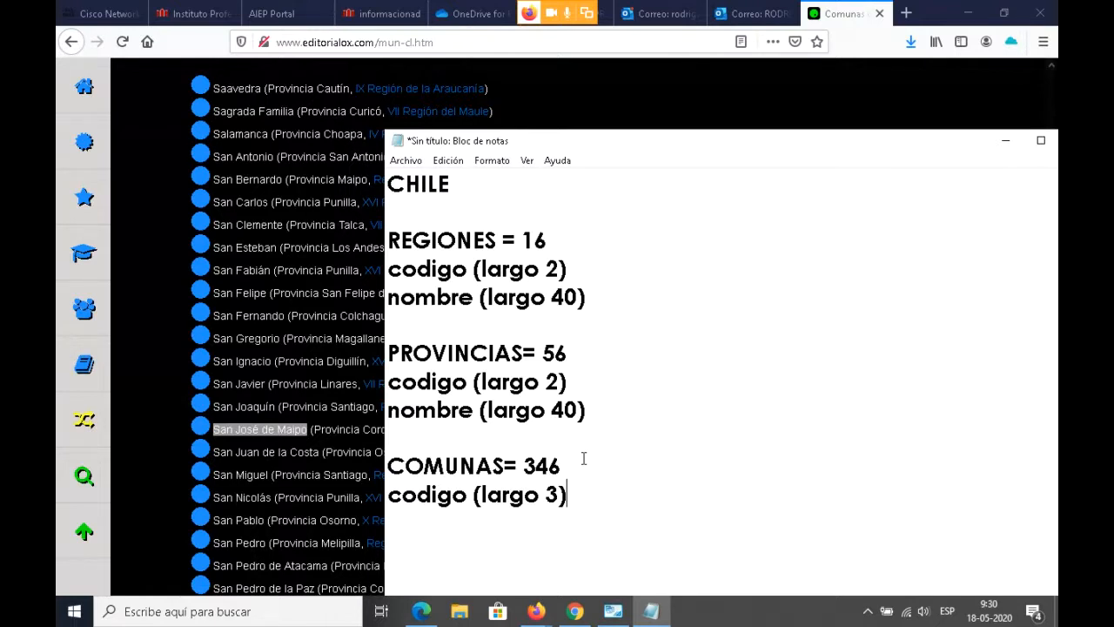
- Add the line "nombre (largo 20)" below the commune codigo, rechecking the commune list in the browser before entering the length
{"action": "key", "text": "Return"}
{"action": "type", "text": "nombre "}
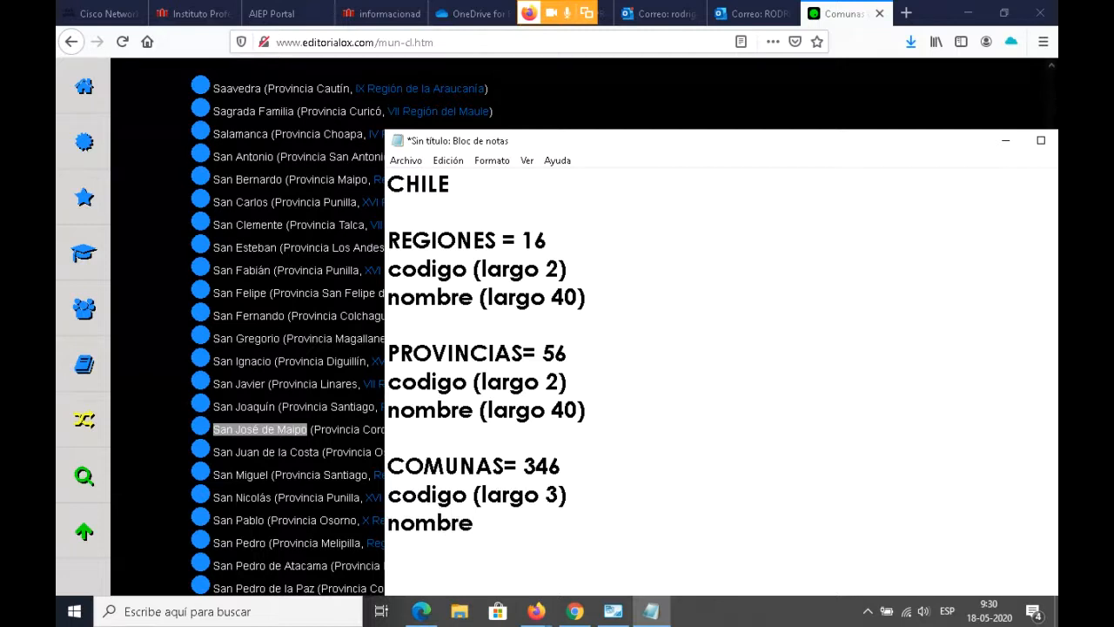
{"action": "type", "text": "(largo"}
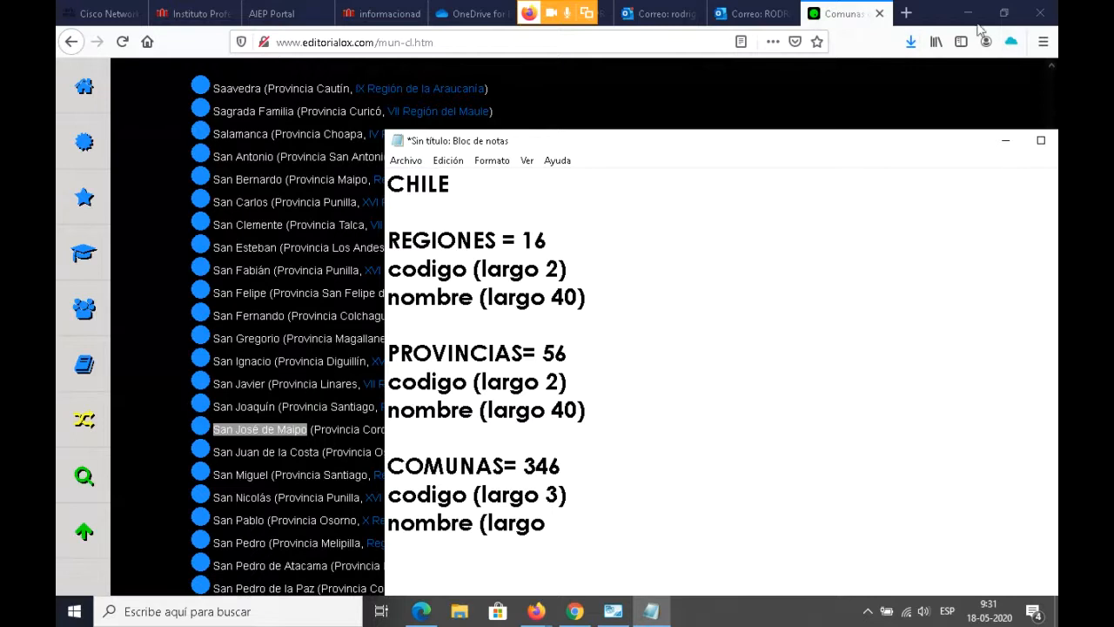
{"action": "left_click", "coordinate": [343, 435]}
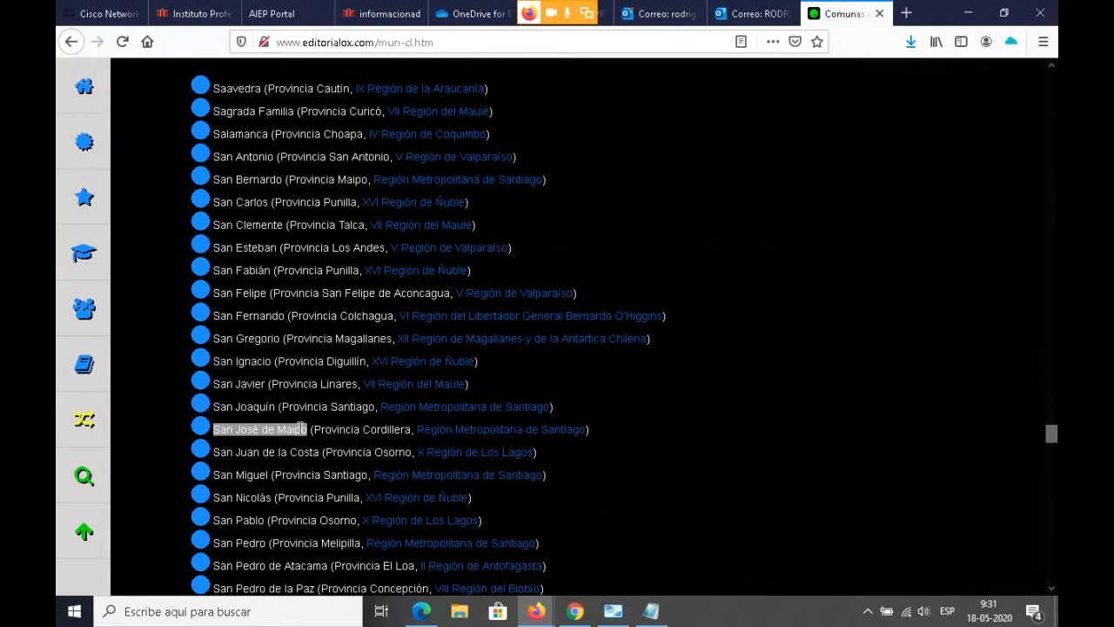
{"action": "left_click", "coordinate": [651, 611]}
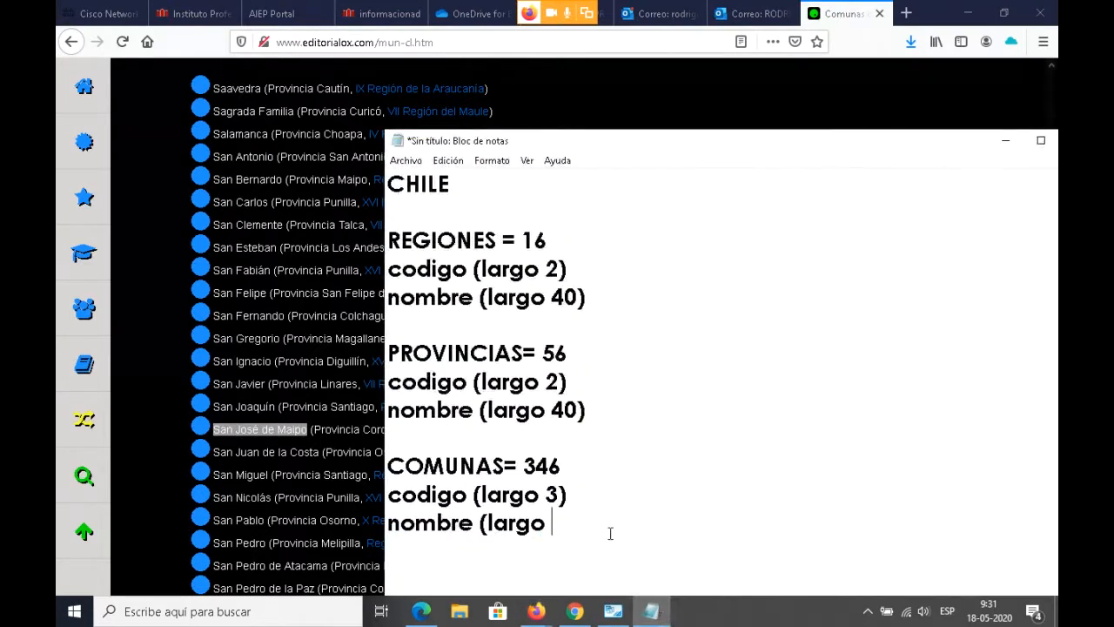
{"action": "type", "text": "20)"}
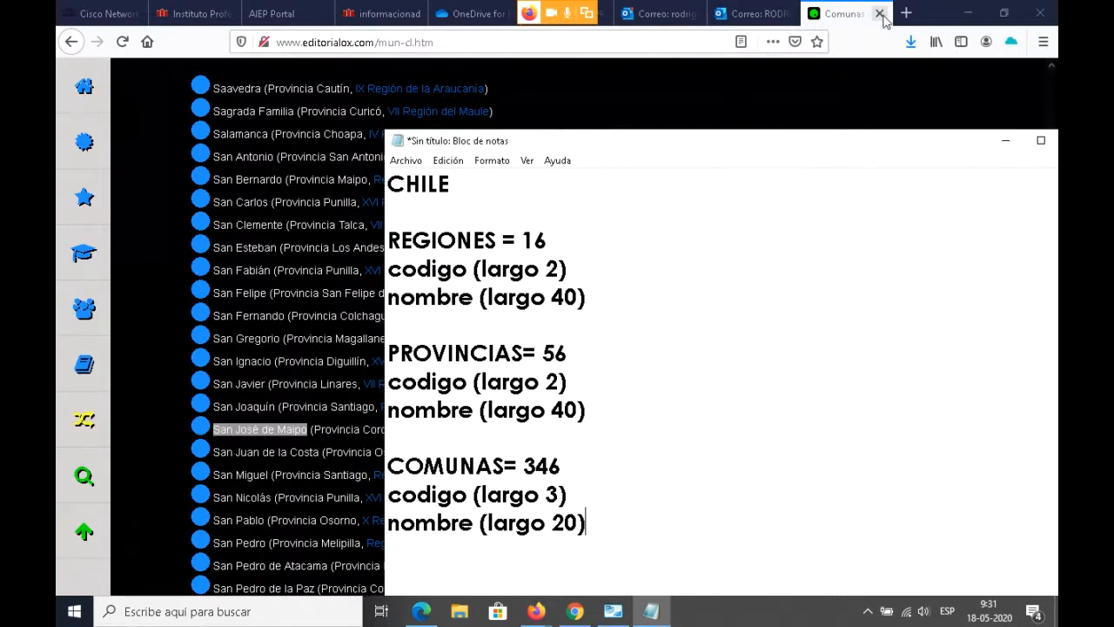
- Switch to MySQL Workbench, shift the Notepad notes aside over it, and bring the taller1 model to the front
{"action": "left_click", "coordinate": [614, 611]}
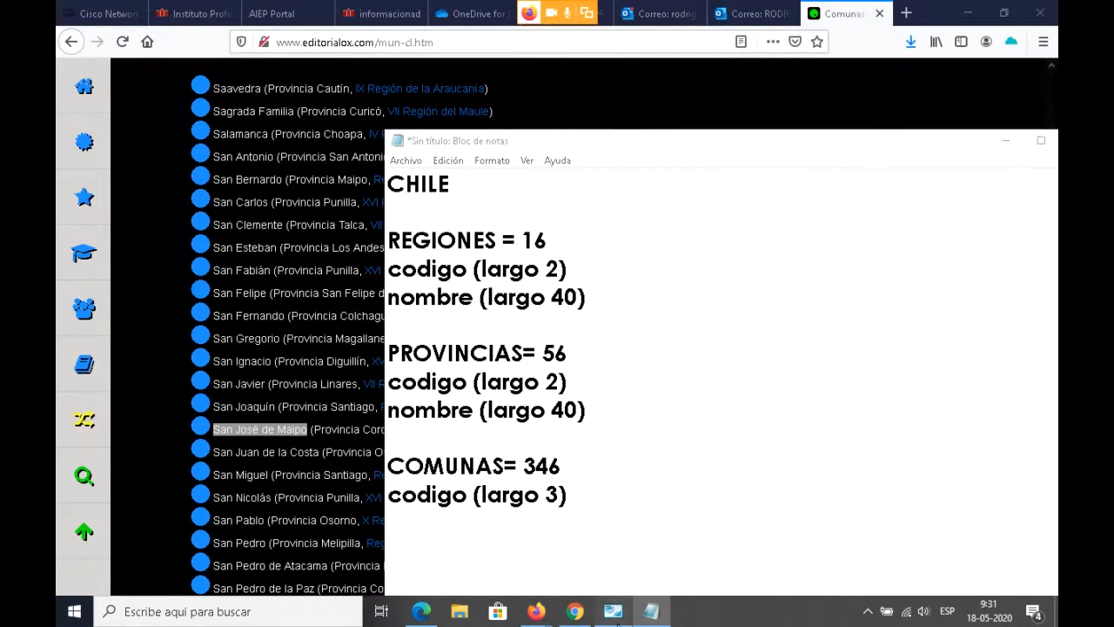
{"action": "left_click", "coordinate": [644, 614]}
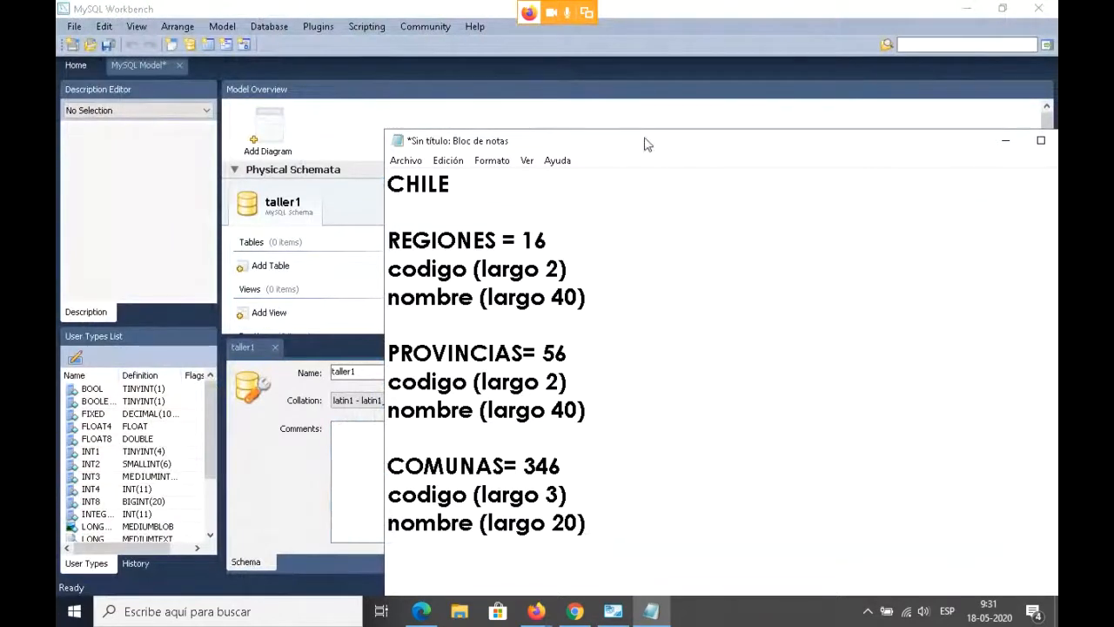
{"action": "left_click_drag", "start_coordinate": [633, 154], "coordinate": [796, 139]}
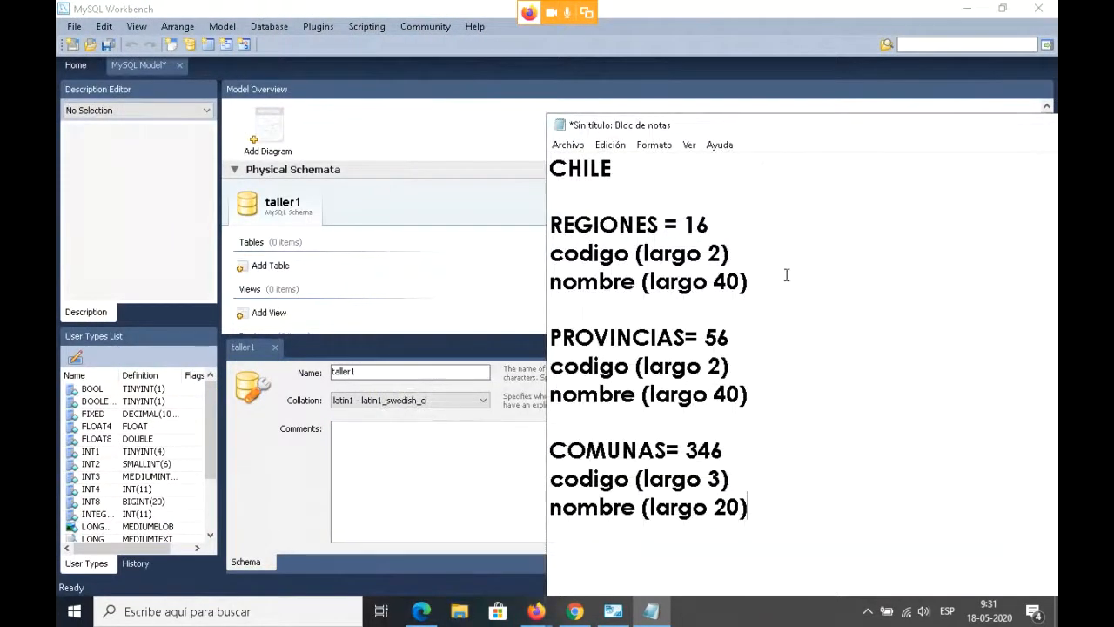
{"action": "left_click", "coordinate": [292, 242]}
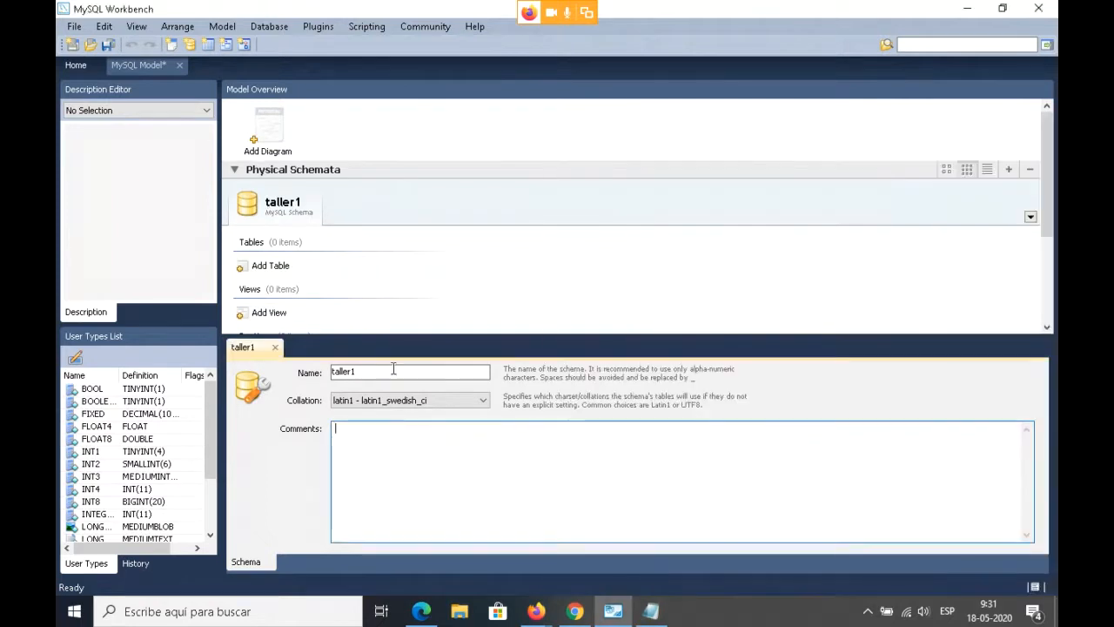
- Switch to the Notepad notes and narrow their window to uncover more of the Workbench model
{"action": "left_click", "coordinate": [651, 611]}
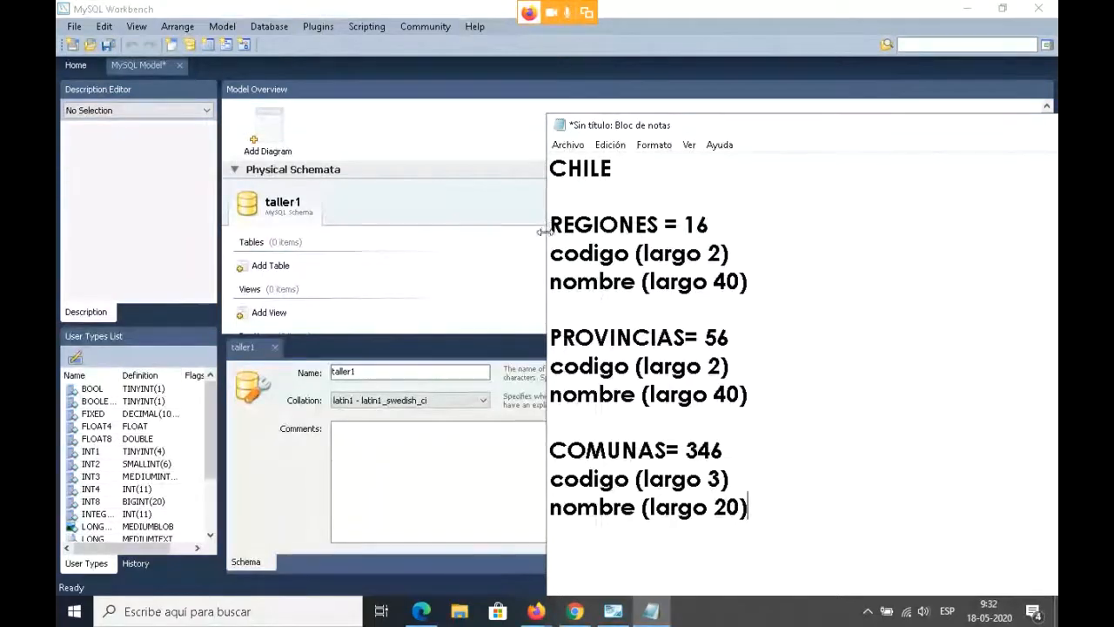
{"action": "left_click_drag", "start_coordinate": [543, 232], "coordinate": [735, 244]}
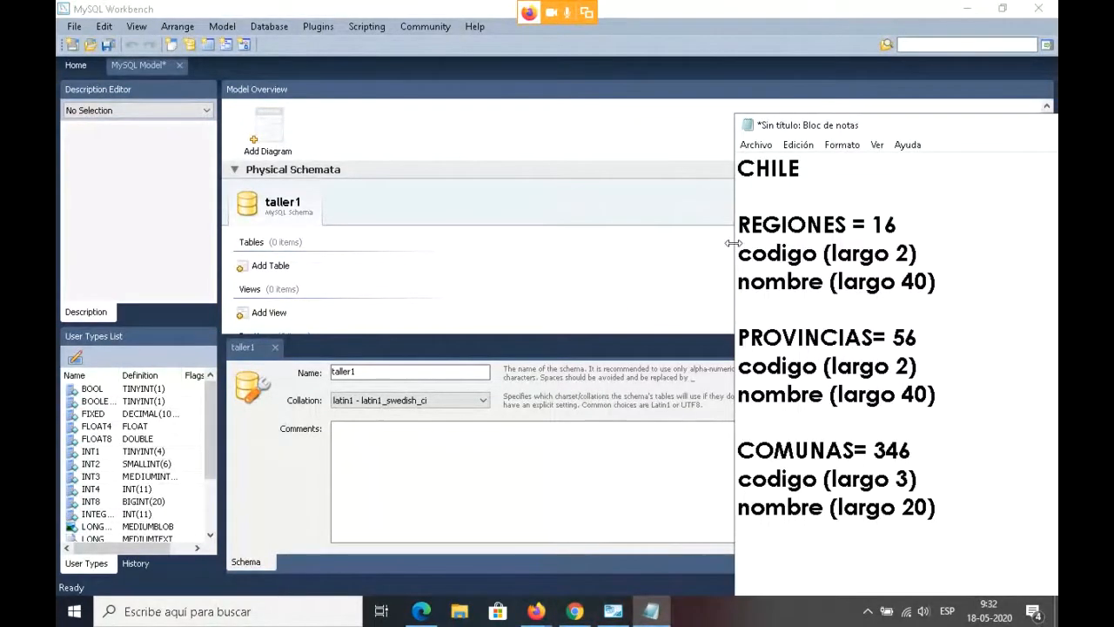
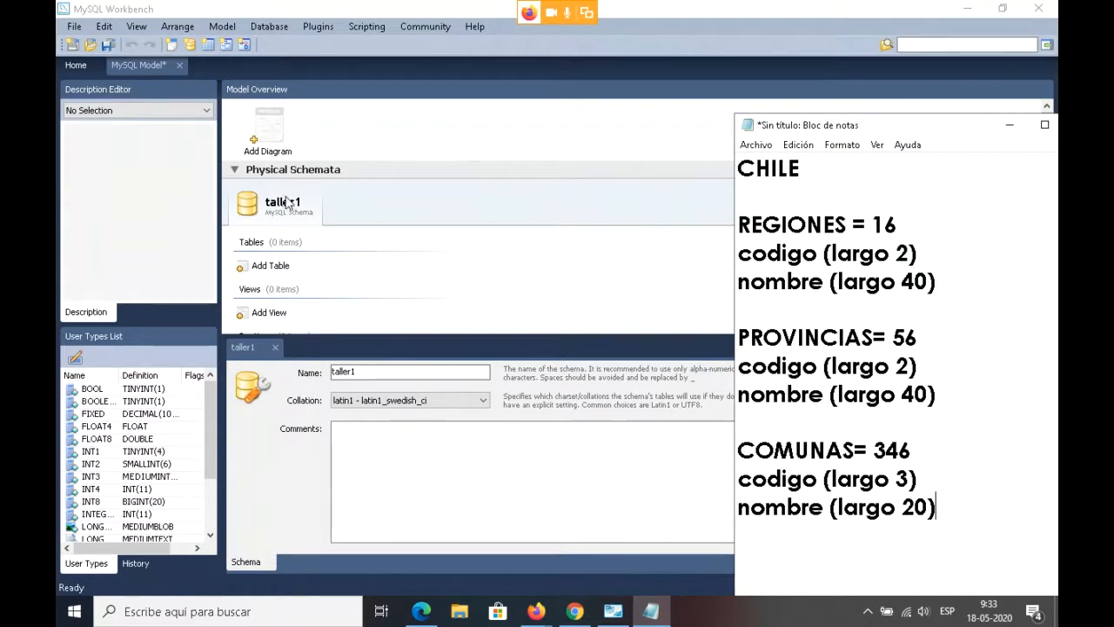
- Switch to MySQL Workbench and add a new table to the taller1 schema
{"action": "left_click", "coordinate": [282, 270]}
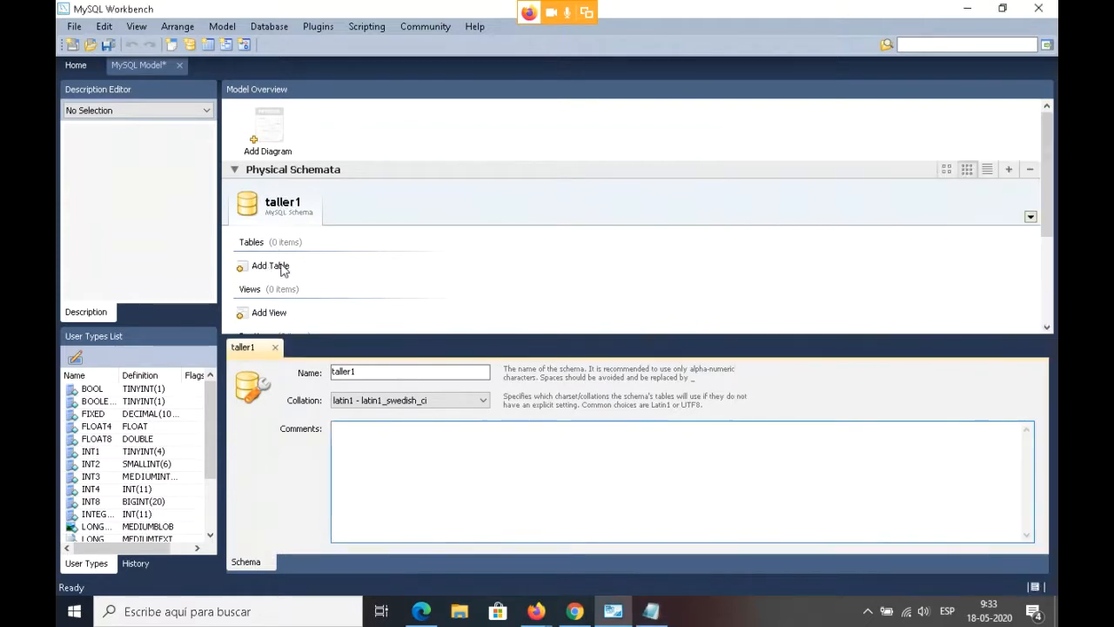
{"action": "left_click", "coordinate": [246, 271]}
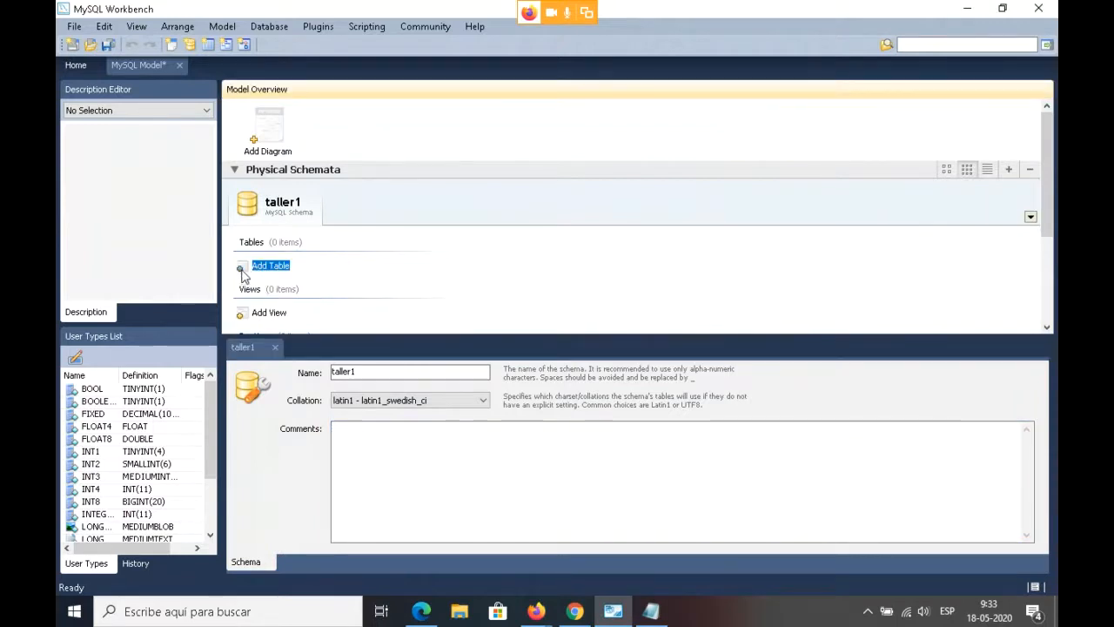
{"action": "left_click", "coordinate": [351, 338]}
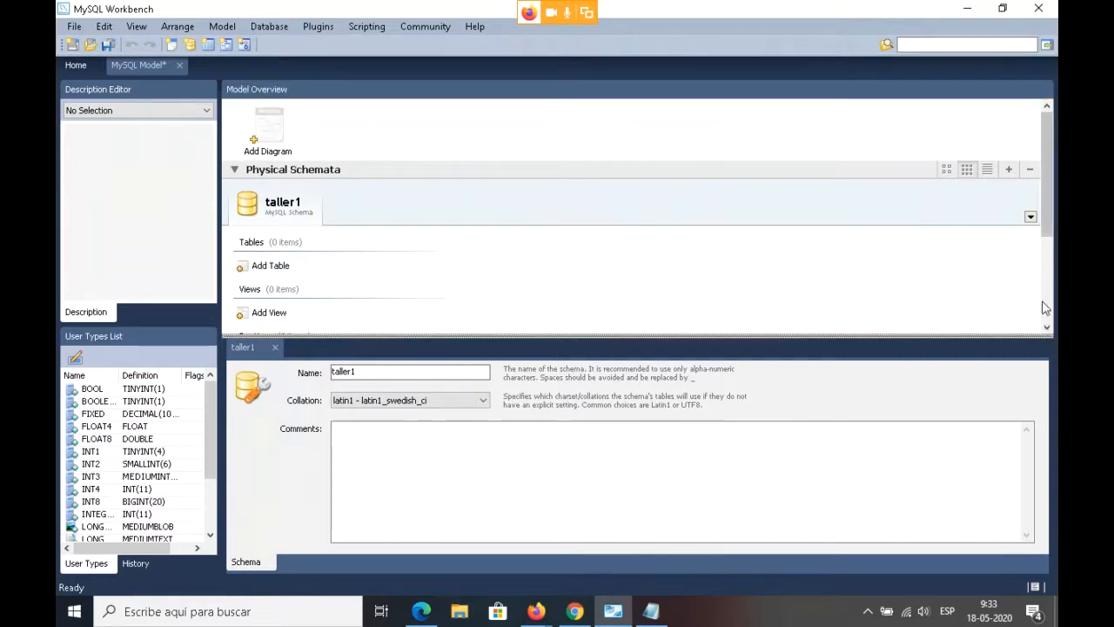
{"action": "left_click_drag", "start_coordinate": [1049, 224], "coordinate": [1049, 248]}
{"action": "left_click", "coordinate": [272, 228]}
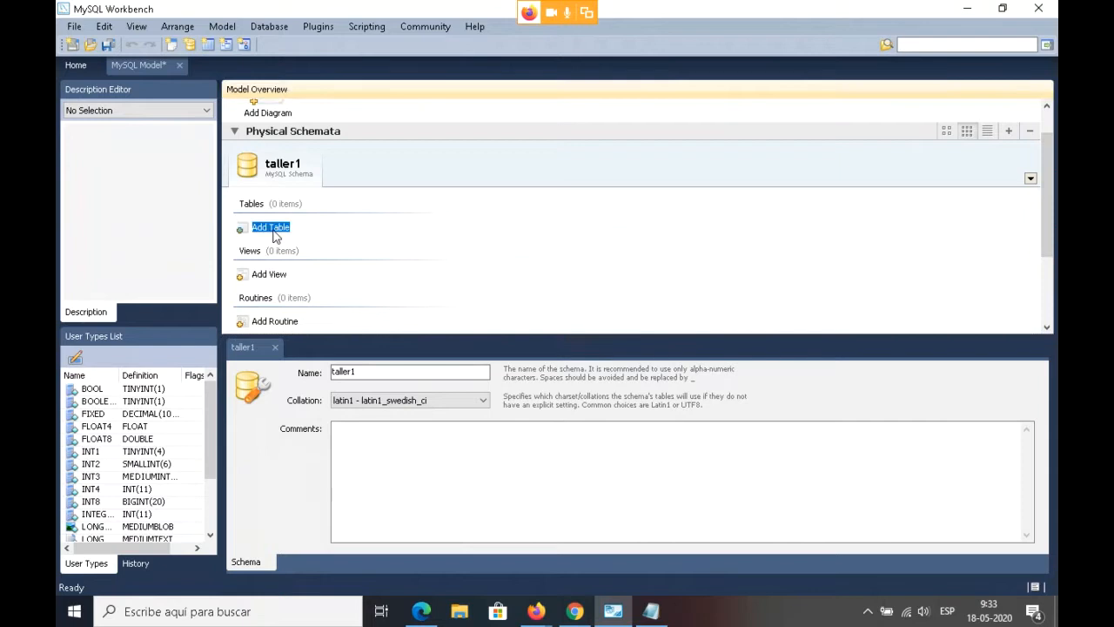
{"action": "double_click", "coordinate": [271, 228]}
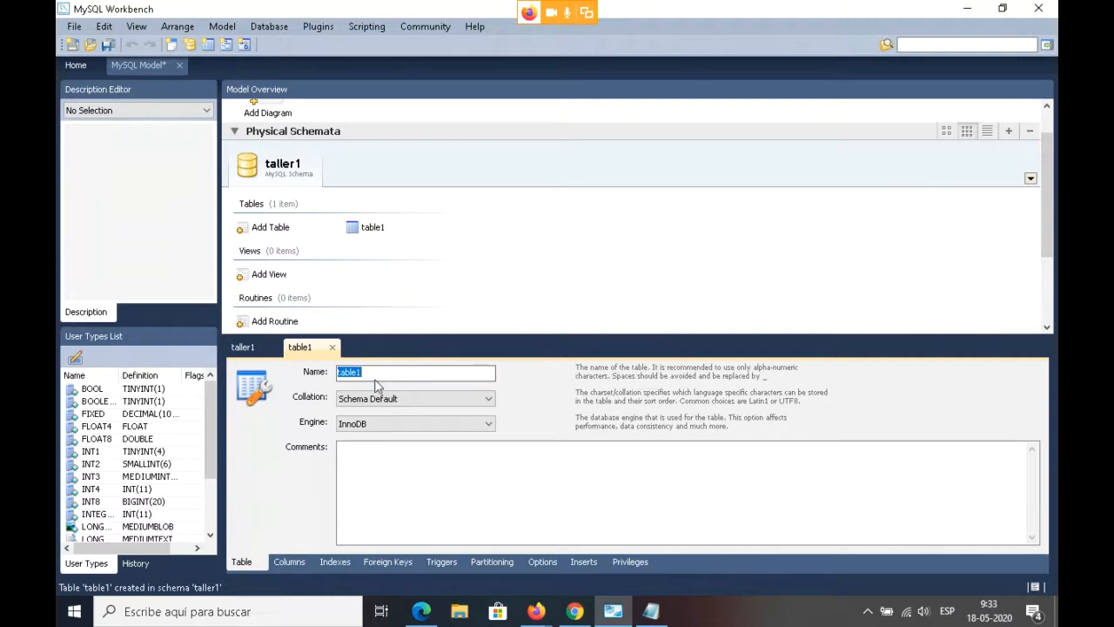
- Consult the Notepad notes and rename the new table as regiones
{"action": "left_click", "coordinate": [651, 611]}
{"action": "left_click_drag", "start_coordinate": [845, 220], "coordinate": [750, 223]}
{"action": "left_click_drag", "start_coordinate": [401, 375], "coordinate": [266, 381]}
{"action": "type", "text": "regiones"}
{"action": "left_click", "coordinate": [428, 478]}
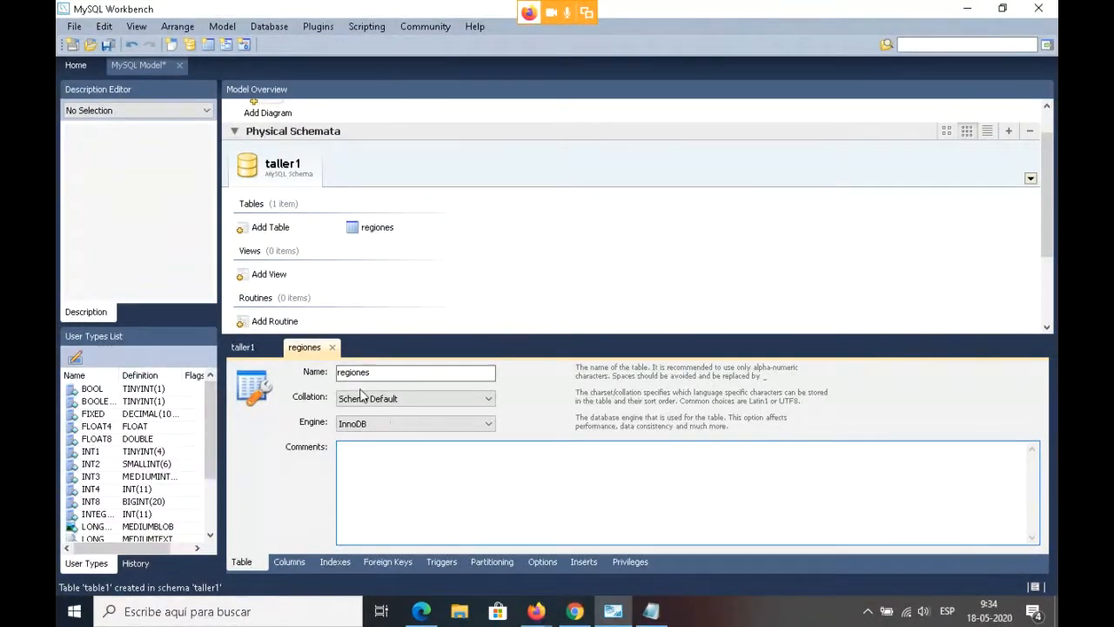
- Look through the storage engines for the regiones table, and add the line "MYSAM" below CHILE in the Notepad notes
{"action": "left_click", "coordinate": [442, 422]}
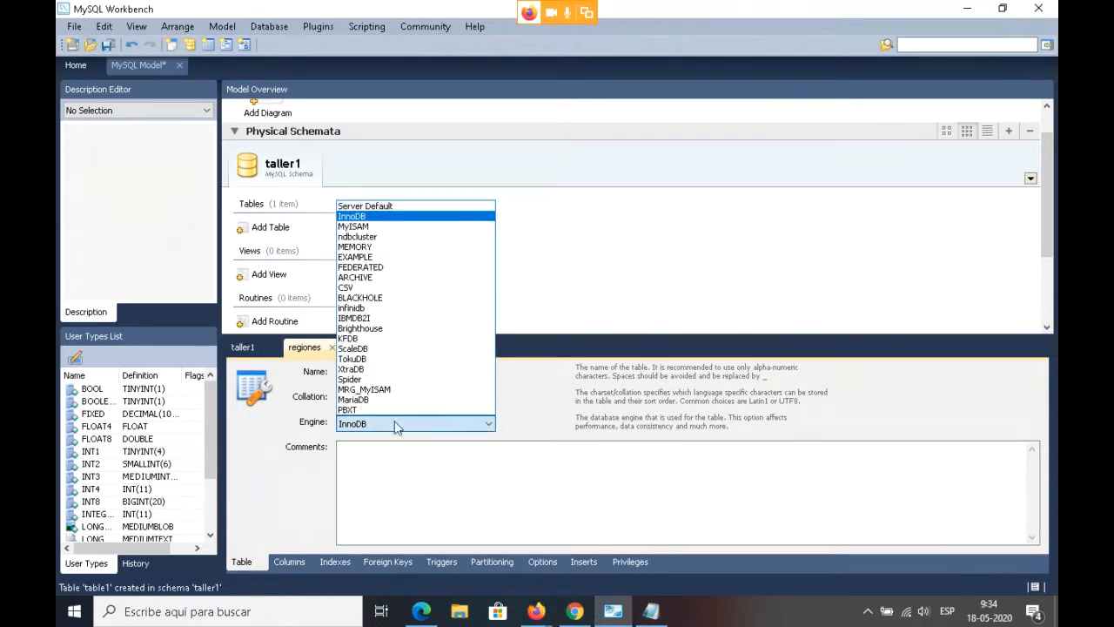
{"action": "left_click", "coordinate": [307, 470]}
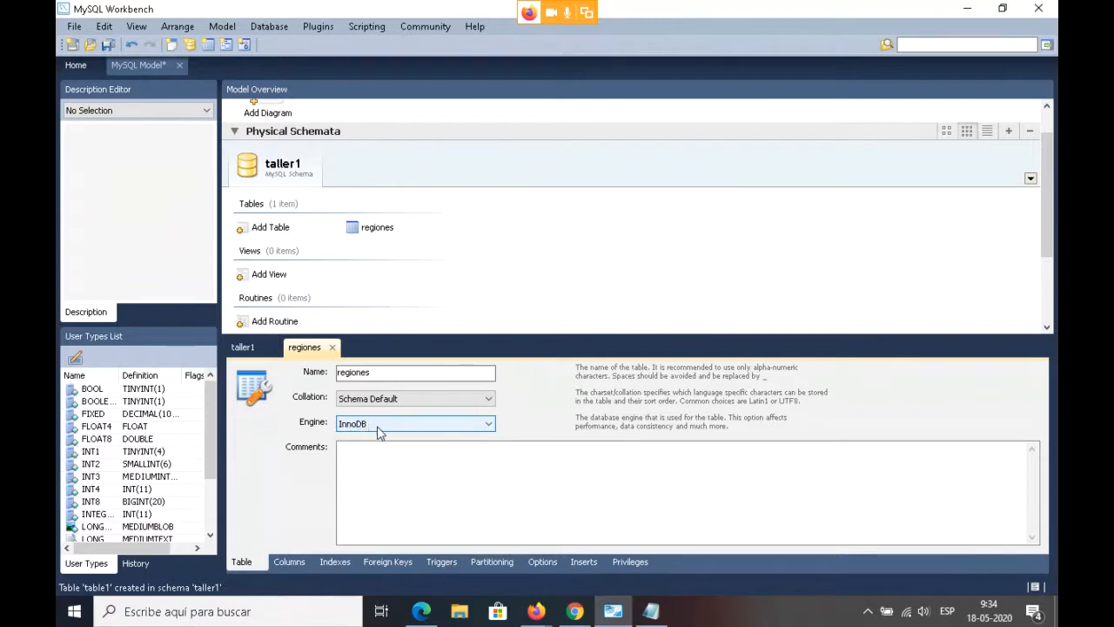
{"action": "left_click", "coordinate": [651, 610]}
{"action": "left_click", "coordinate": [820, 173]}
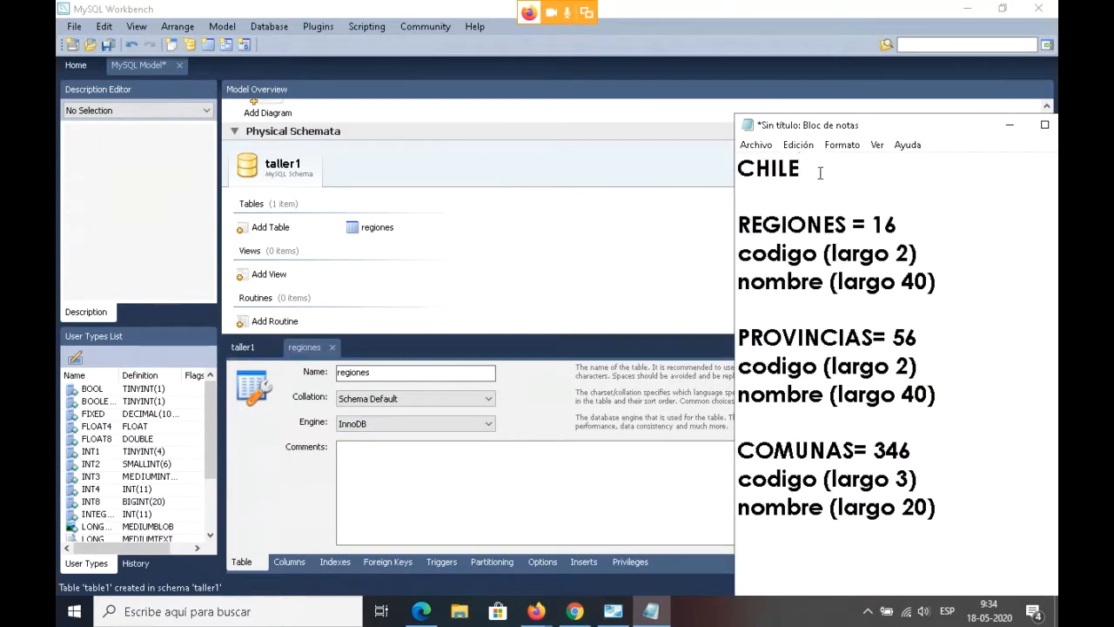
{"action": "key", "text": "Return"}
{"action": "type", "text": "MYSA"}
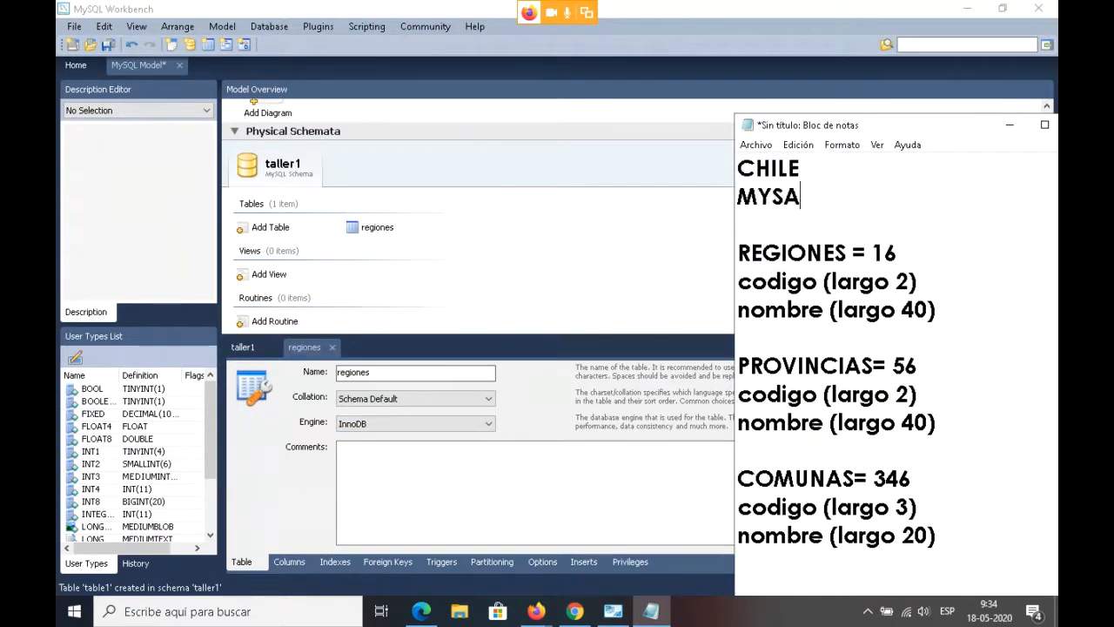
{"action": "type", "text": "M"}
- Set the regiones table's engine to MyISAM in MySQL Workbench, and correct the engine line in the Notepad notes to "MYISAM"
{"action": "left_click", "coordinate": [445, 423]}
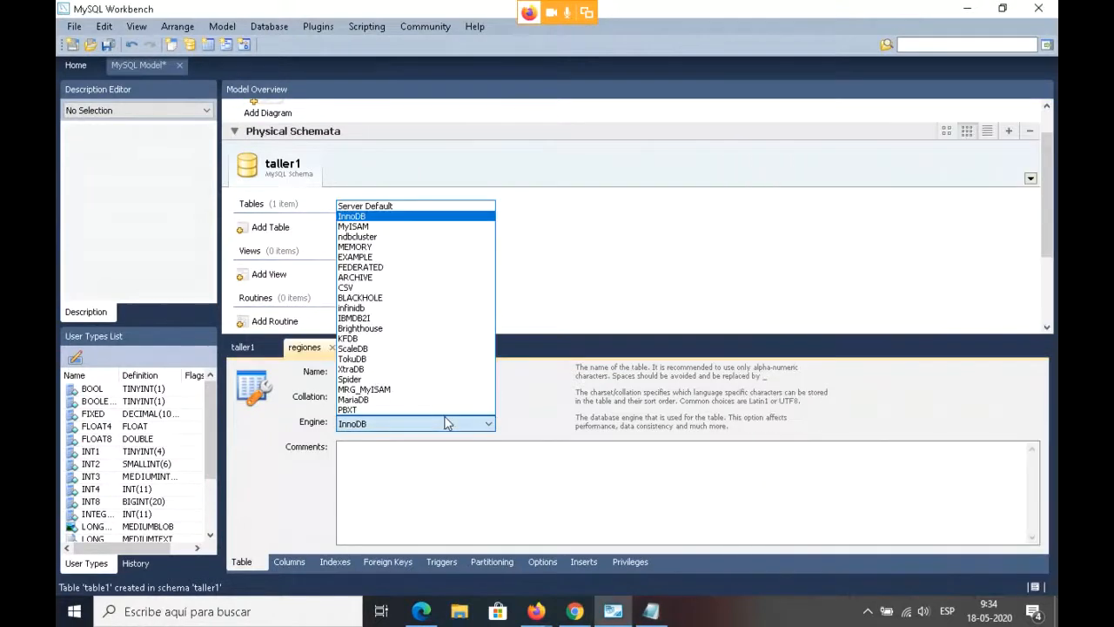
{"action": "left_click", "coordinate": [366, 228]}
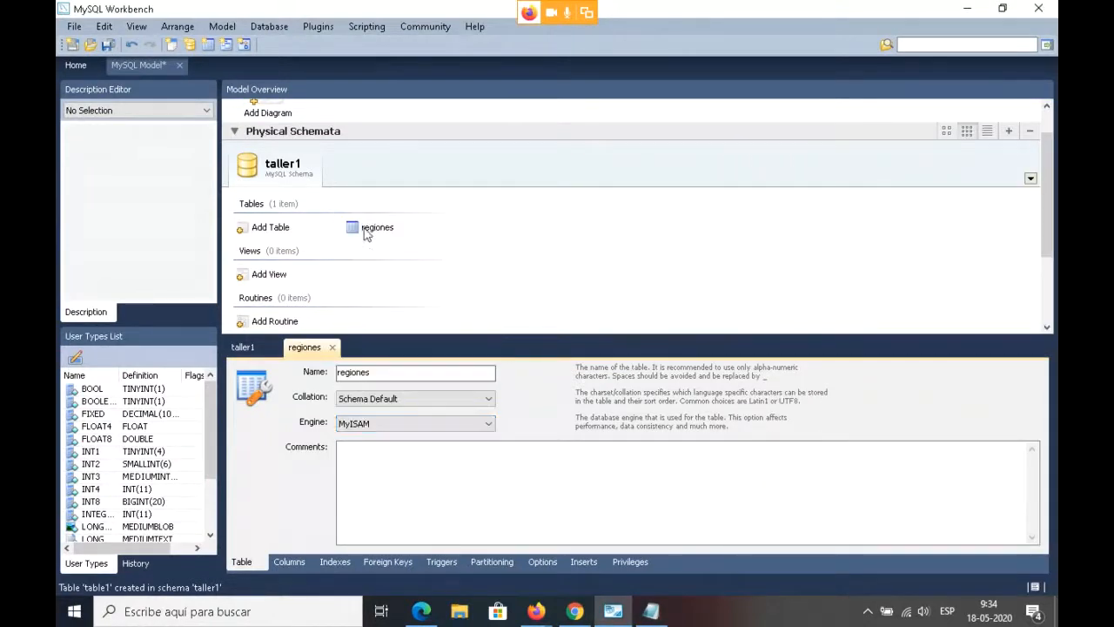
{"action": "left_click", "coordinate": [651, 611]}
{"action": "left_click", "coordinate": [771, 199]}
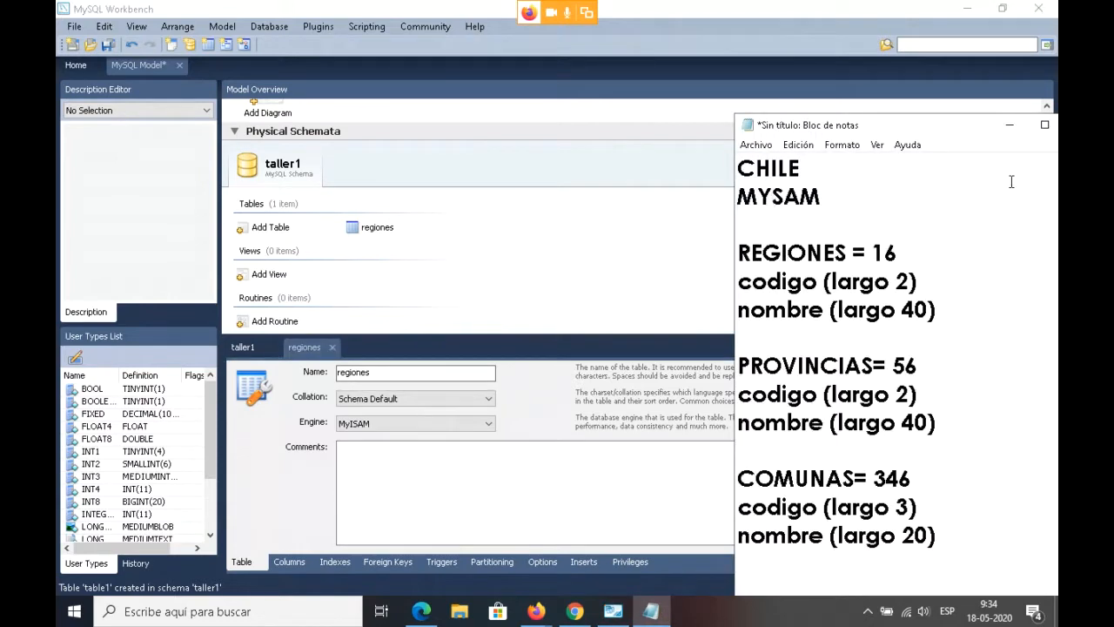
{"action": "type", "text": "I"}
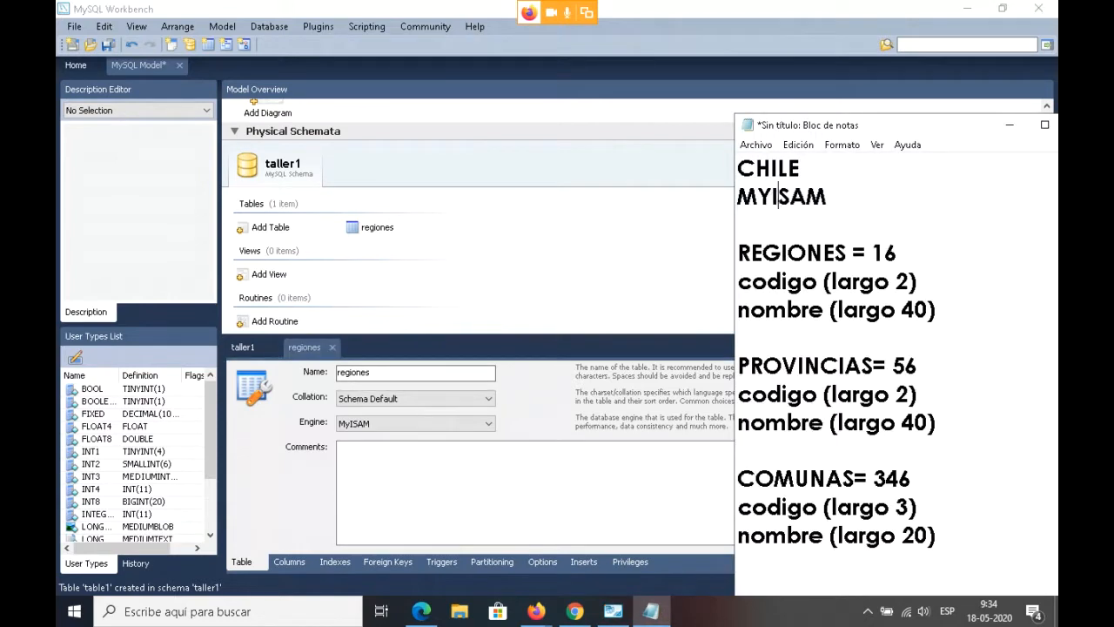
- Review the engine options of the regiones table in MySQL Workbench and keep MyISAM selected
{"action": "left_click", "coordinate": [380, 428]}
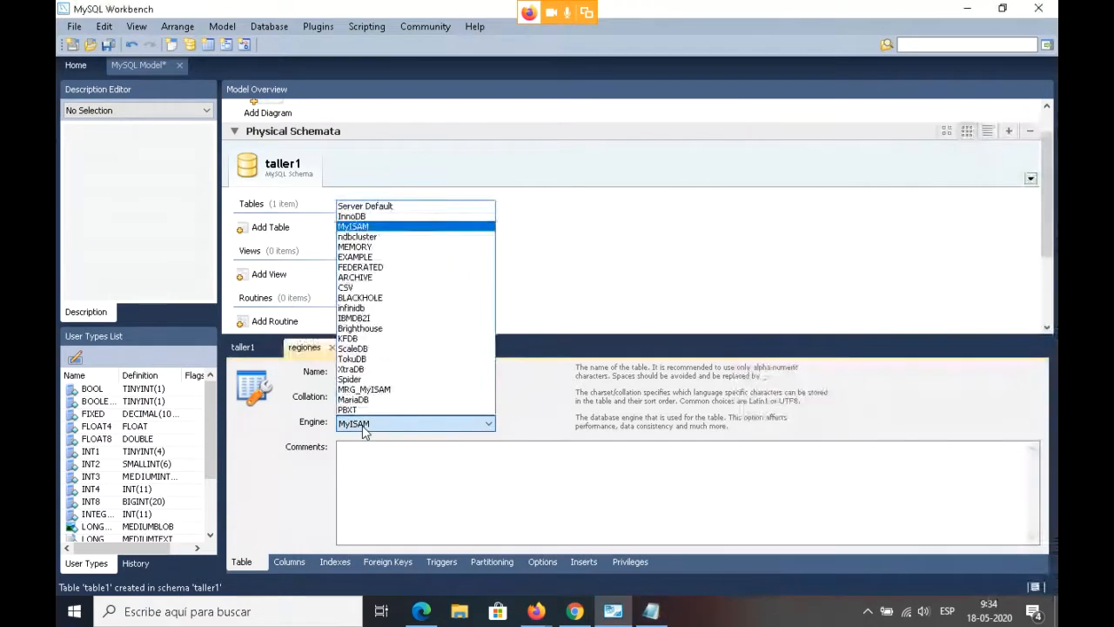
{"action": "left_click", "coordinate": [369, 226]}
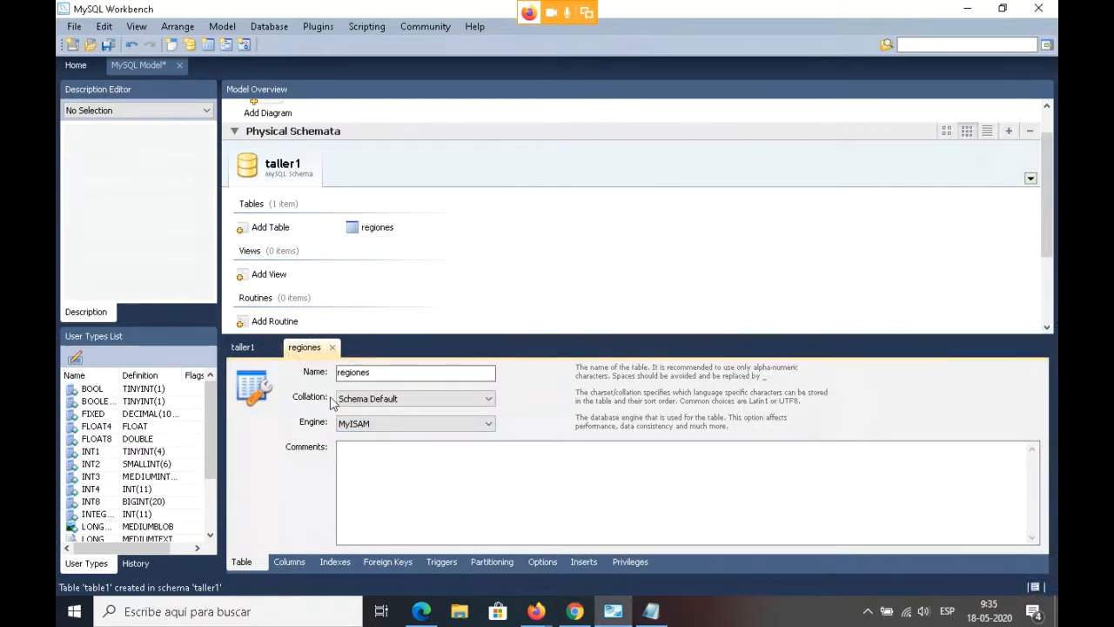
{"action": "left_click", "coordinate": [399, 473]}
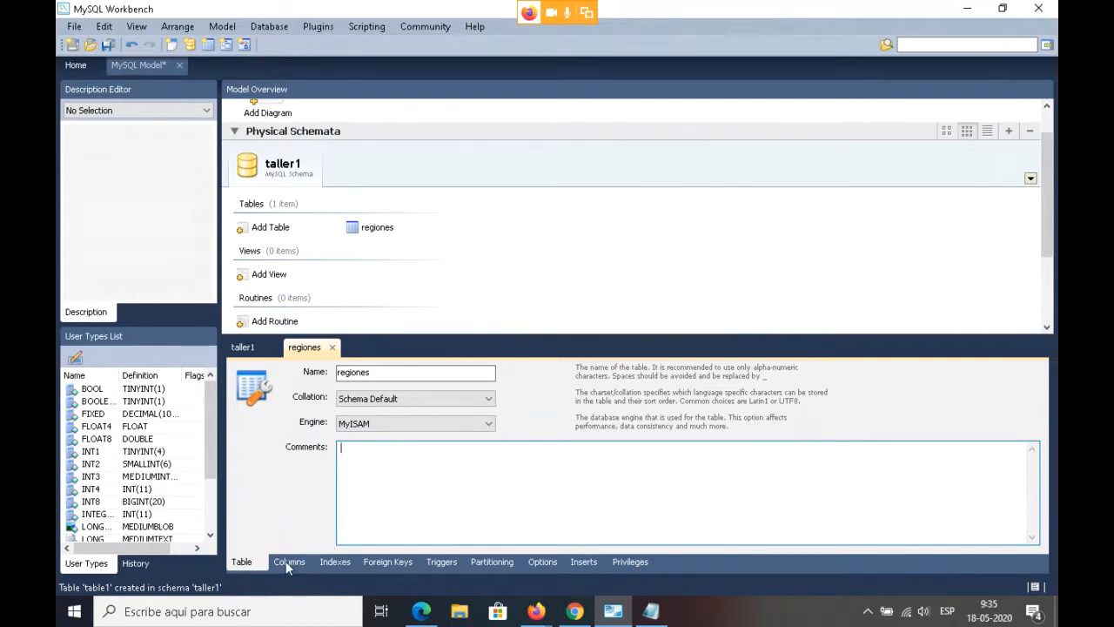
- Check the REGIONES fields in the Notepad notes, and open the regiones table's columns in Workbench, accepting the default idregiones column
{"action": "left_click", "coordinate": [651, 611]}
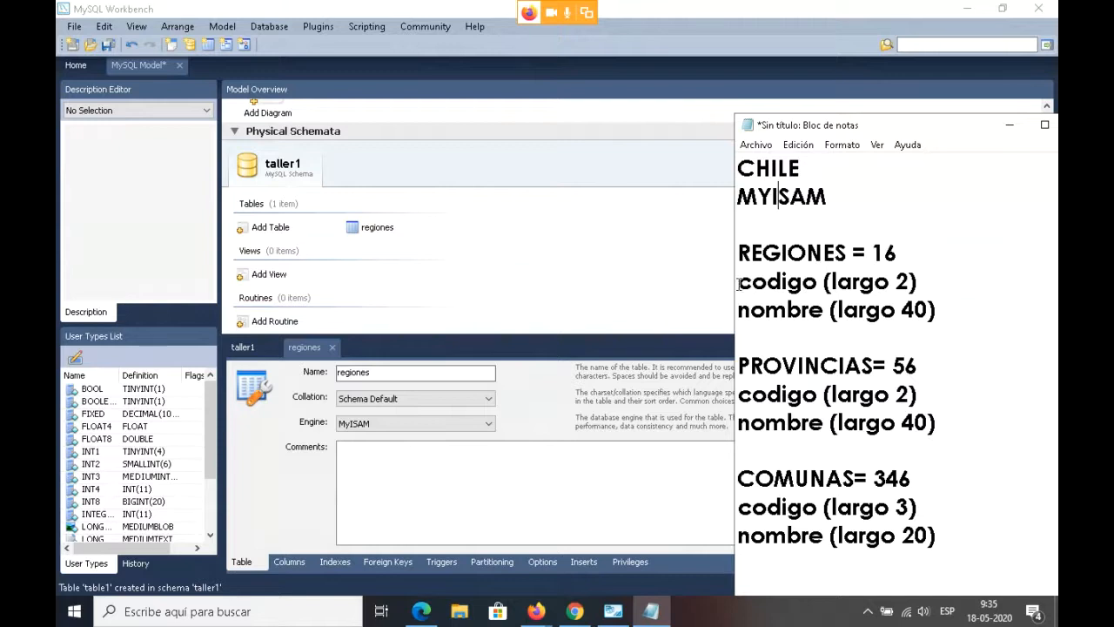
{"action": "left_click", "coordinate": [274, 505]}
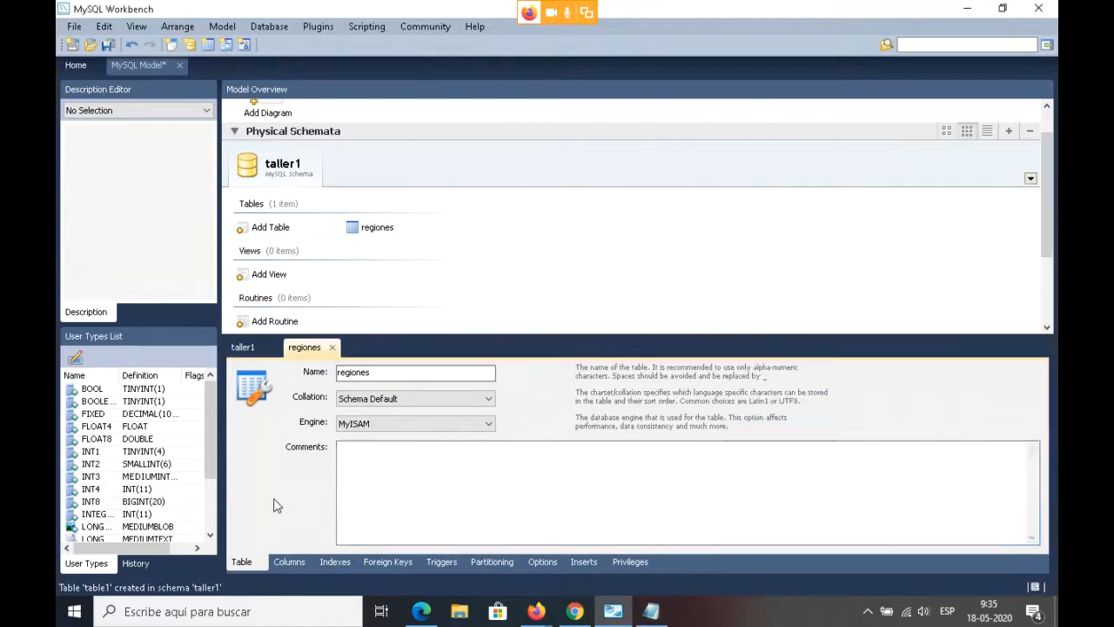
{"action": "left_click", "coordinate": [295, 560]}
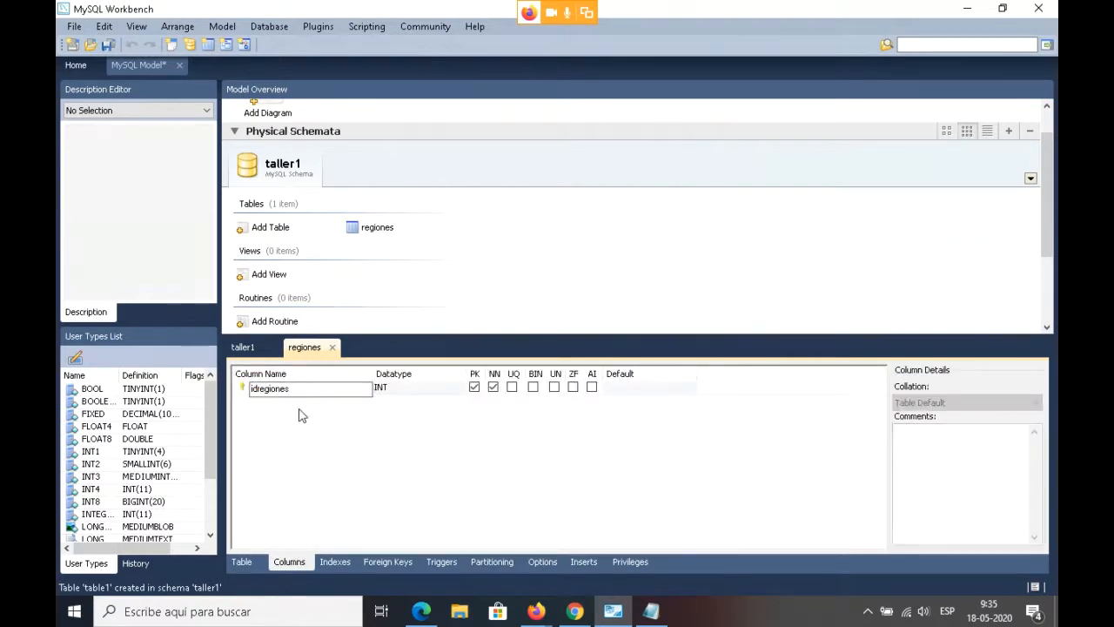
{"action": "key", "text": "Return"}
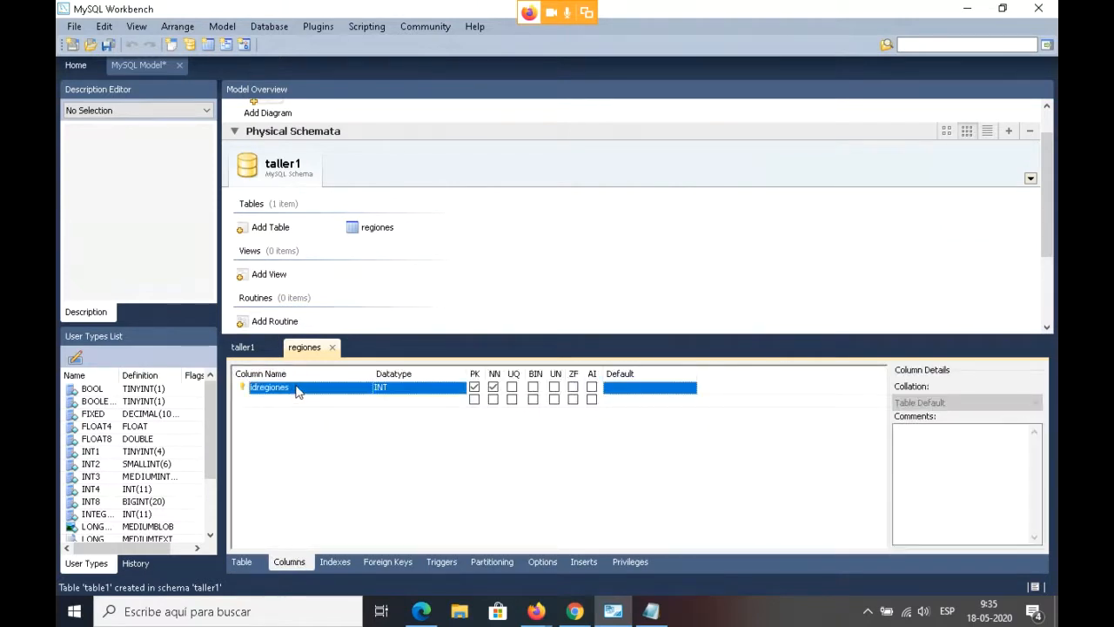
{"action": "left_click", "coordinate": [299, 388]}
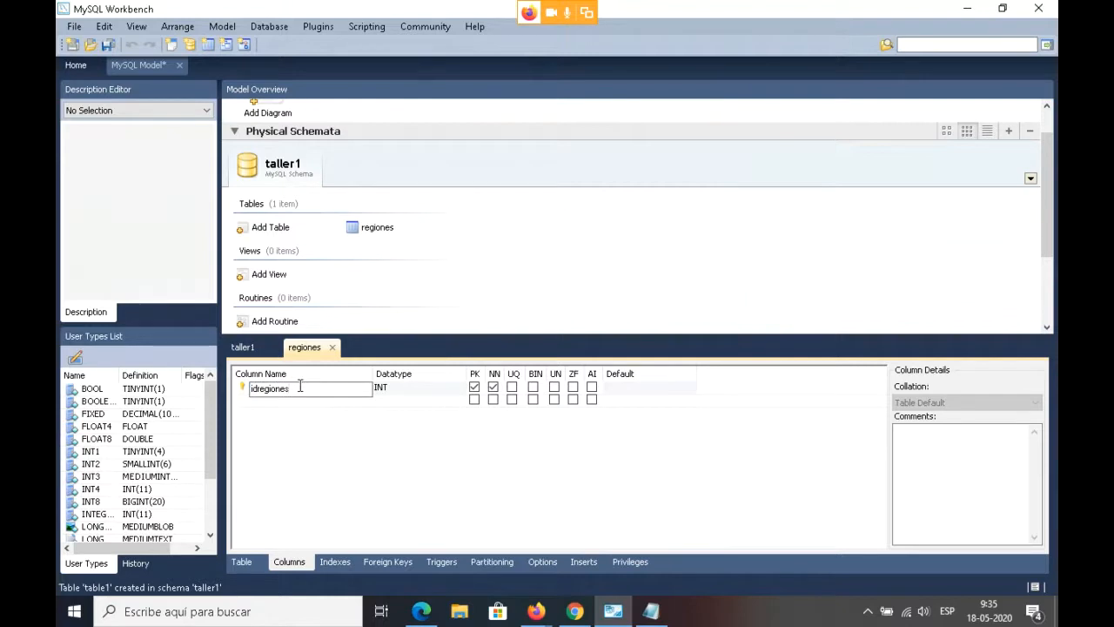
{"action": "left_click_drag", "start_coordinate": [299, 388], "coordinate": [250, 391]}
{"action": "key", "text": "alt+Tab"}
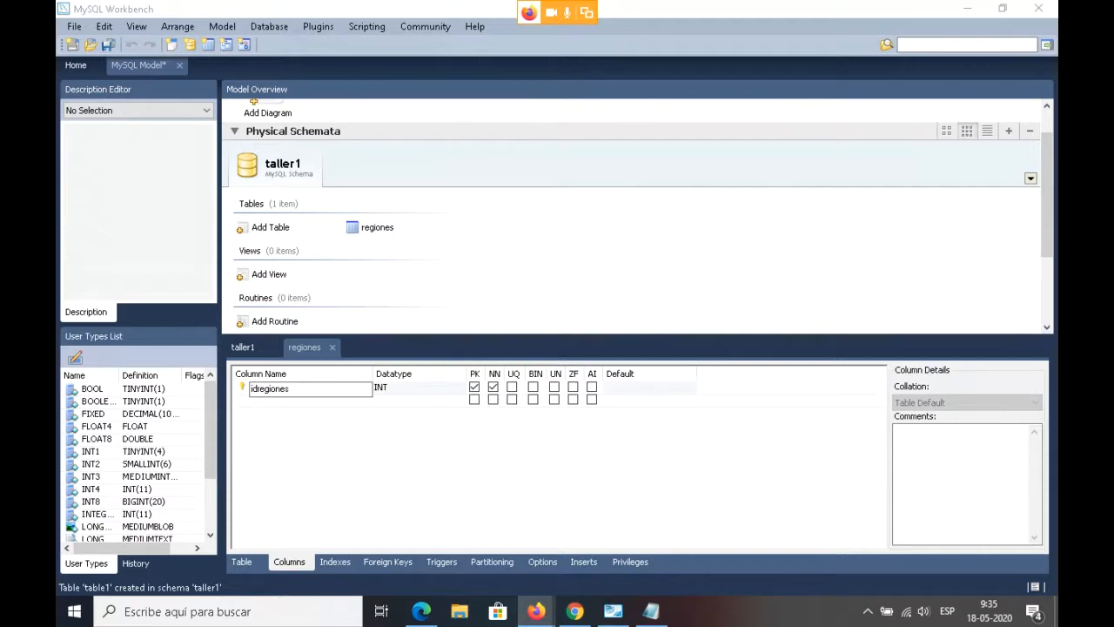
- Rename the two fields under REGIONES in the Notepad notes as reg_codigo and reg_nombre
{"action": "left_click", "coordinate": [650, 611]}
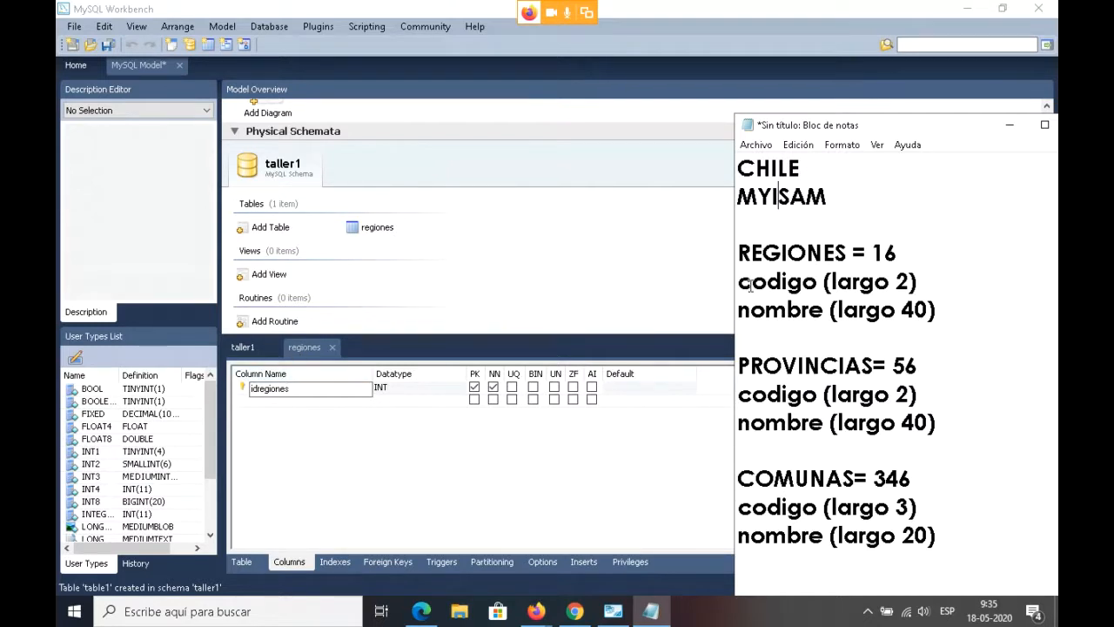
{"action": "left_click_drag", "start_coordinate": [816, 281], "coordinate": [738, 282]}
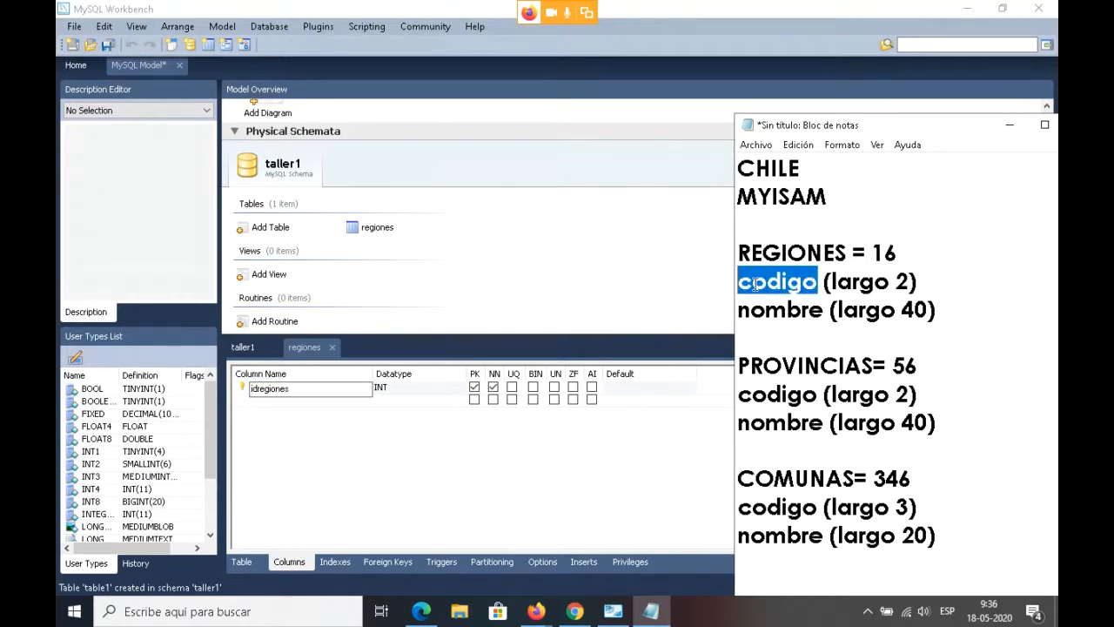
{"action": "type", "text": "reg_co"}
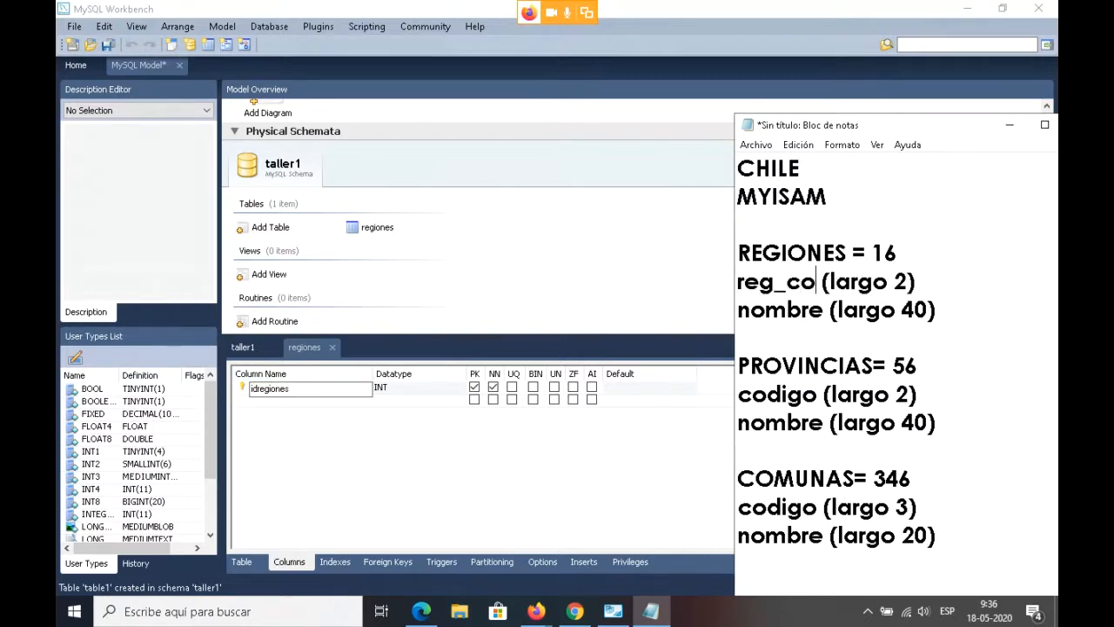
{"action": "type", "text": "digo"}
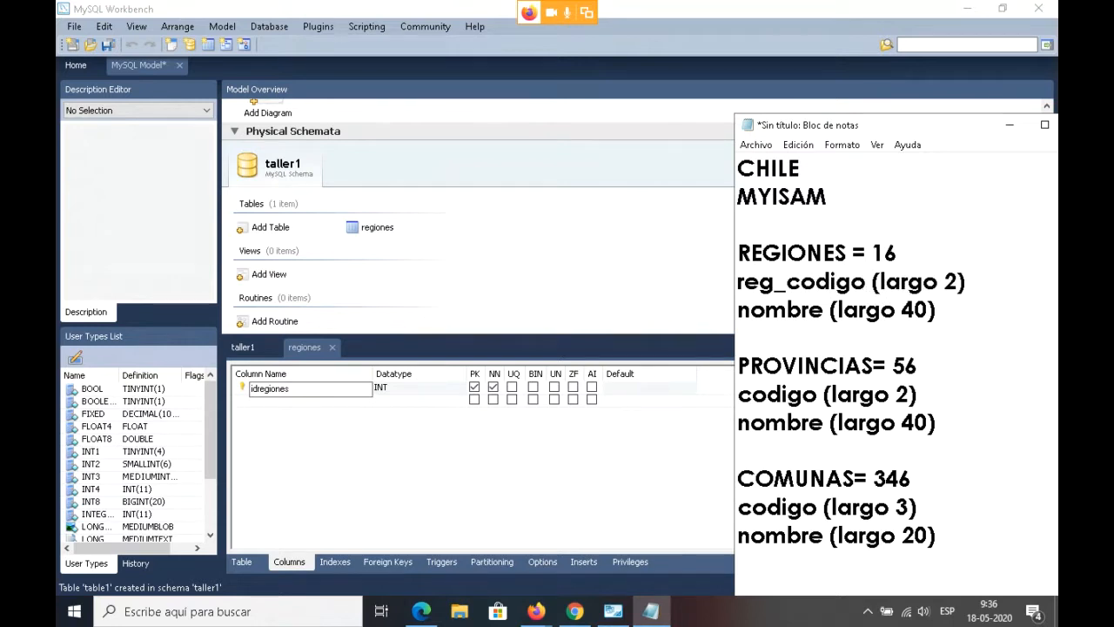
{"action": "left_click", "coordinate": [741, 313]}
{"action": "key", "text": "BackSpace"}
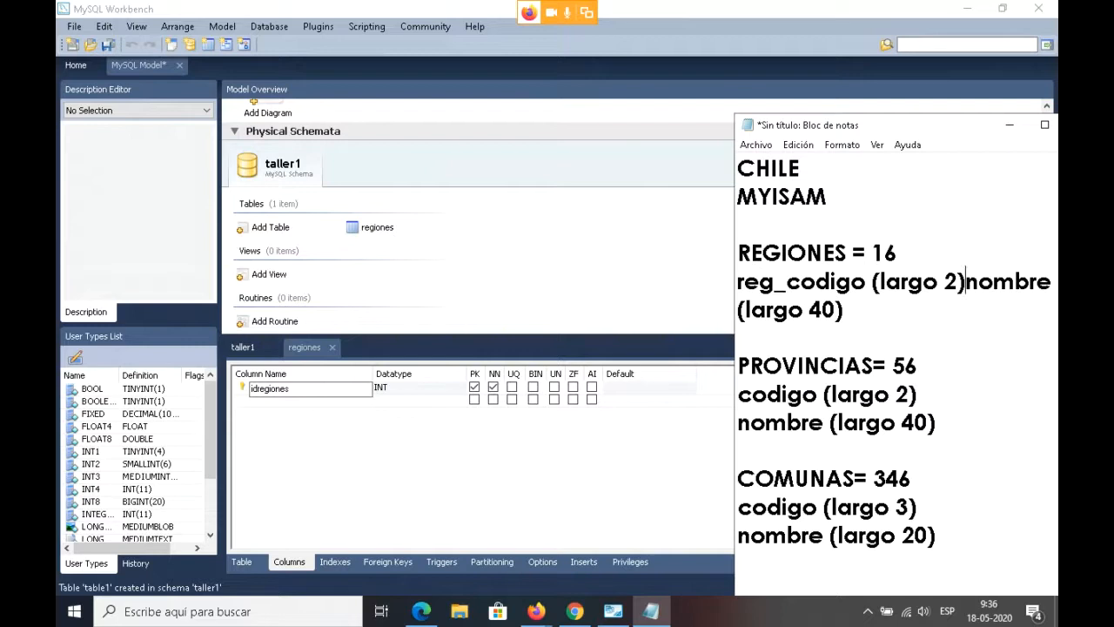
{"action": "key", "text": "Return"}
{"action": "type", "text": "reg_"}
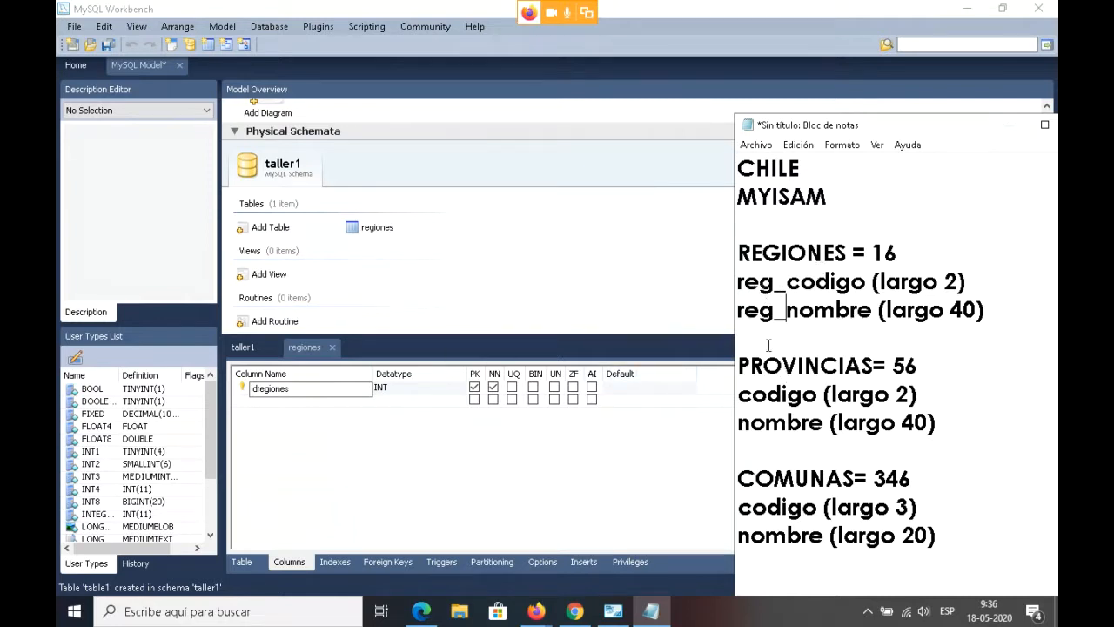
- Switch to MySQL Workbench and rename the regiones table's primary key column as reg_codigo
{"action": "left_click_drag", "start_coordinate": [303, 388], "coordinate": [216, 384]}
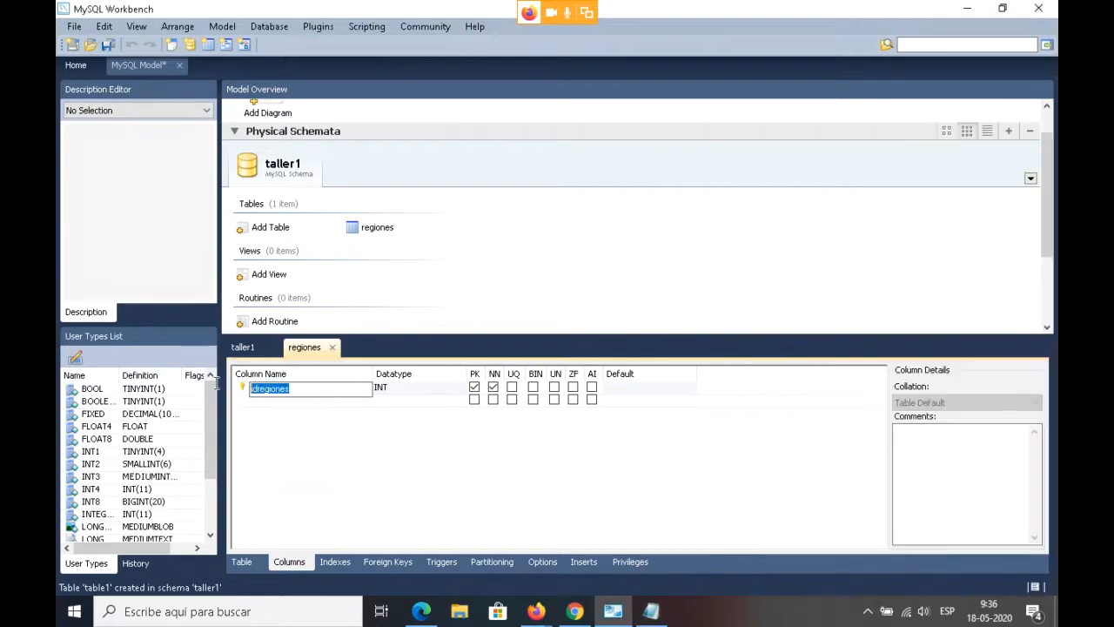
{"action": "type", "text": "reg"}
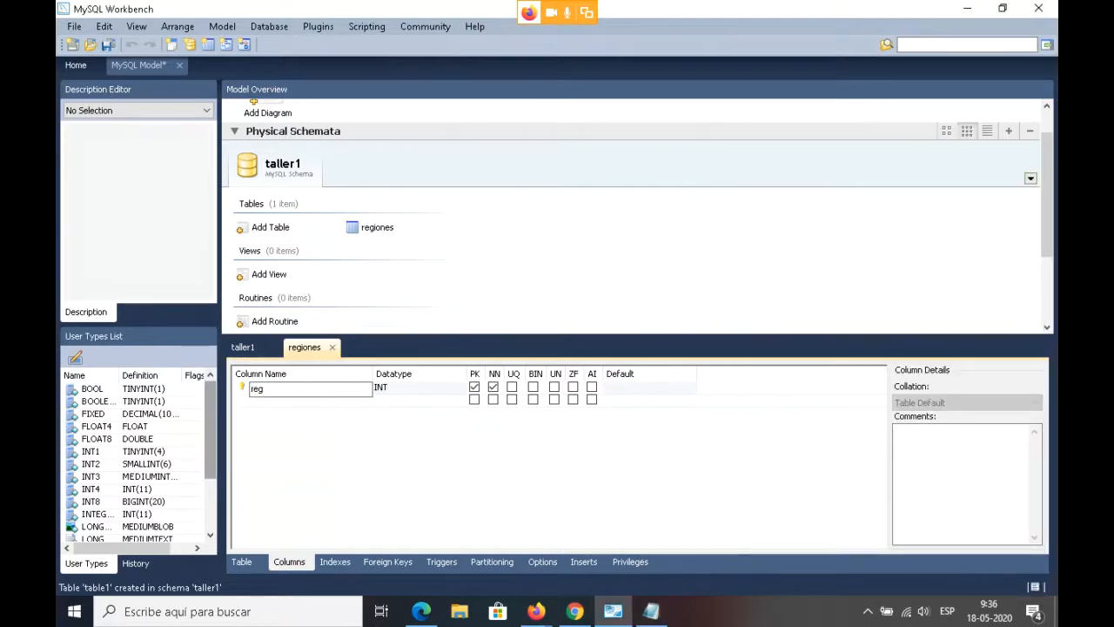
{"action": "type", "text": "_codigo"}
{"action": "left_click", "coordinate": [292, 412]}
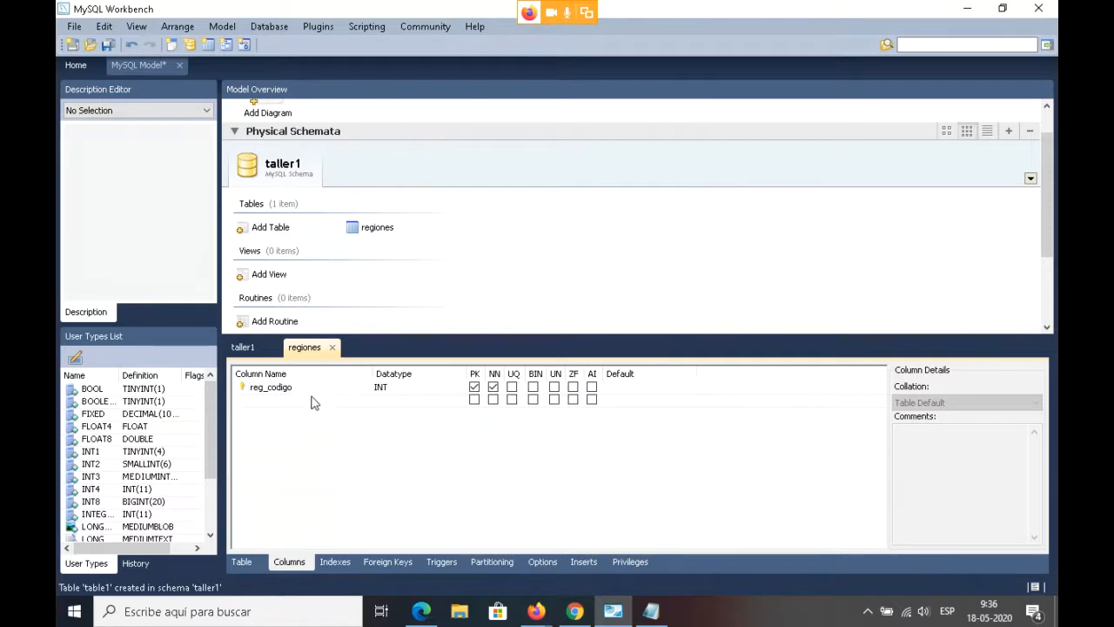
- Add a second column named reg_nombre to the regiones table, accepting its default data type
{"action": "left_click", "coordinate": [311, 401]}
{"action": "left_click", "coordinate": [312, 401]}
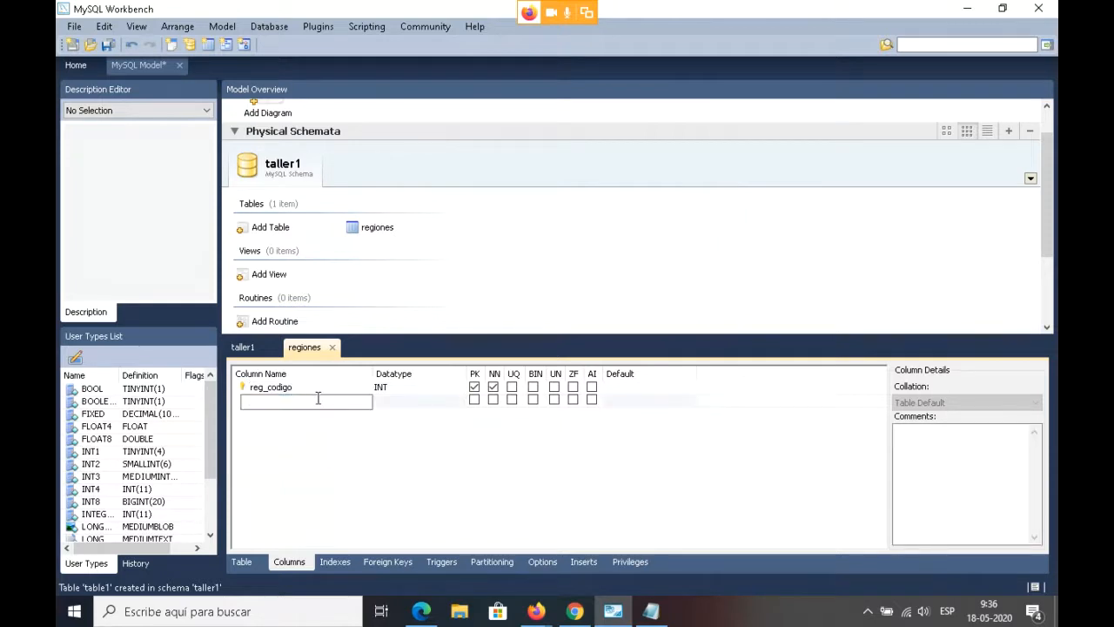
{"action": "type", "text": "reg_nombre"}
{"action": "key", "text": "Return"}
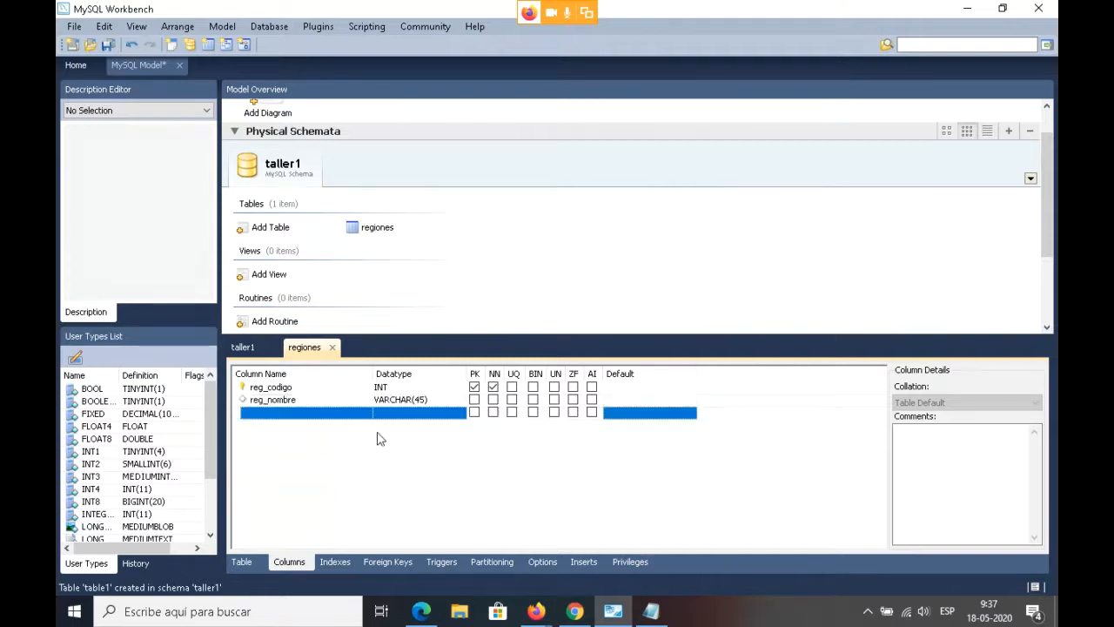
- Switch to the Notepad notes and append PK to the reg_codigo line under REGIONES
{"action": "left_click", "coordinate": [651, 611]}
{"action": "left_click_drag", "start_coordinate": [984, 310], "coordinate": [754, 286]}
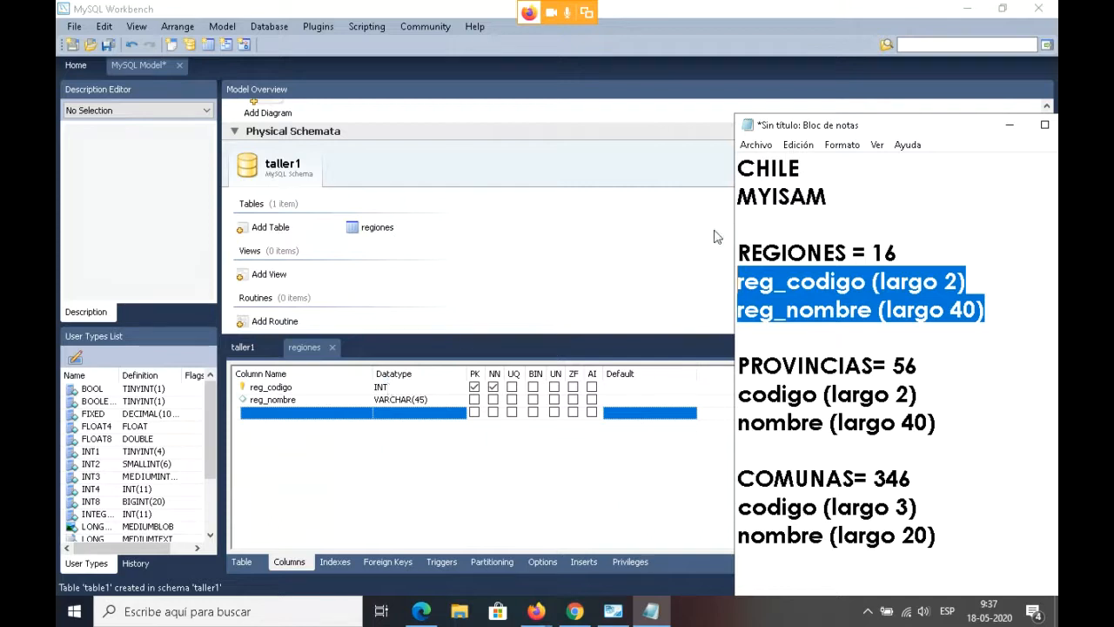
{"action": "left_click", "coordinate": [978, 271]}
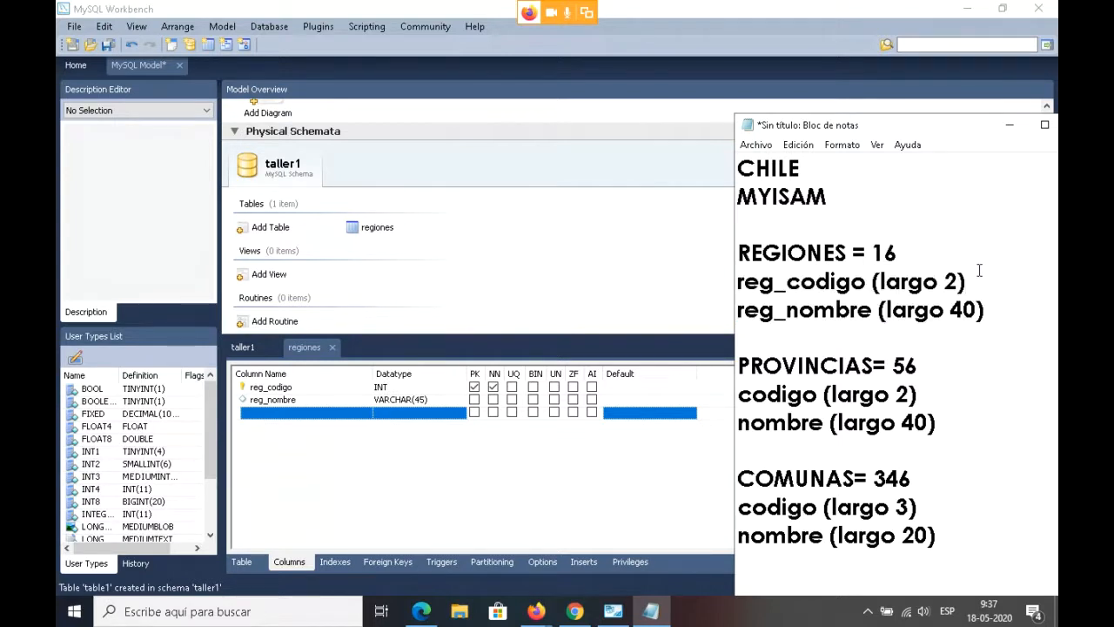
{"action": "type", "text": "PK"}
- Switch to MySQL Workbench and turn the primary key flag of reg_codigo off and back on
{"action": "left_click", "coordinate": [259, 388]}
{"action": "left_click", "coordinate": [473, 387]}
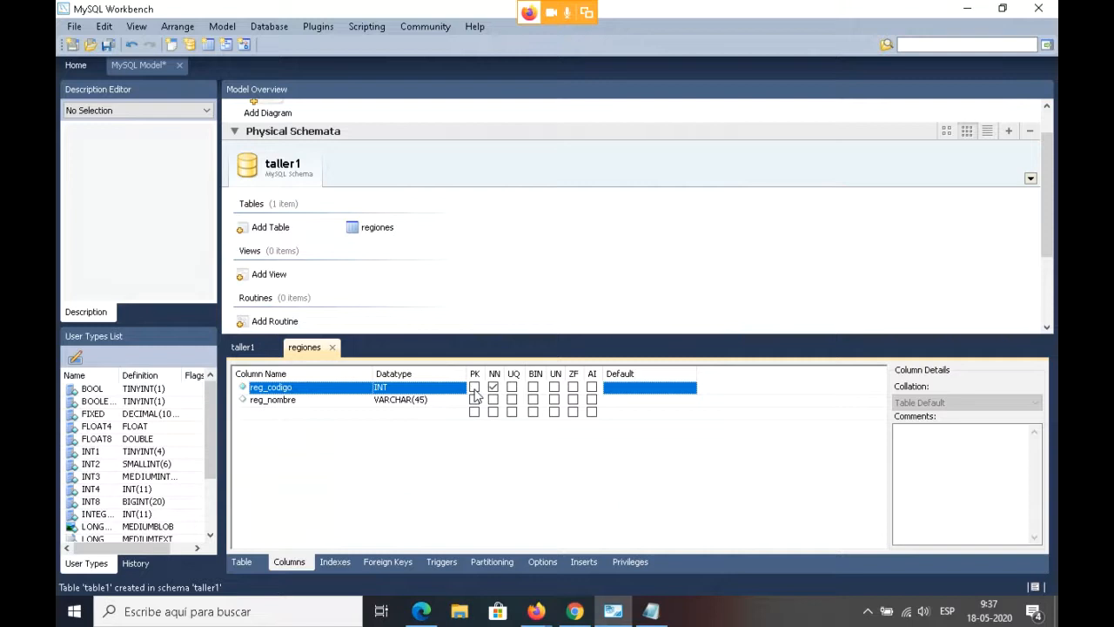
{"action": "left_click", "coordinate": [474, 387]}
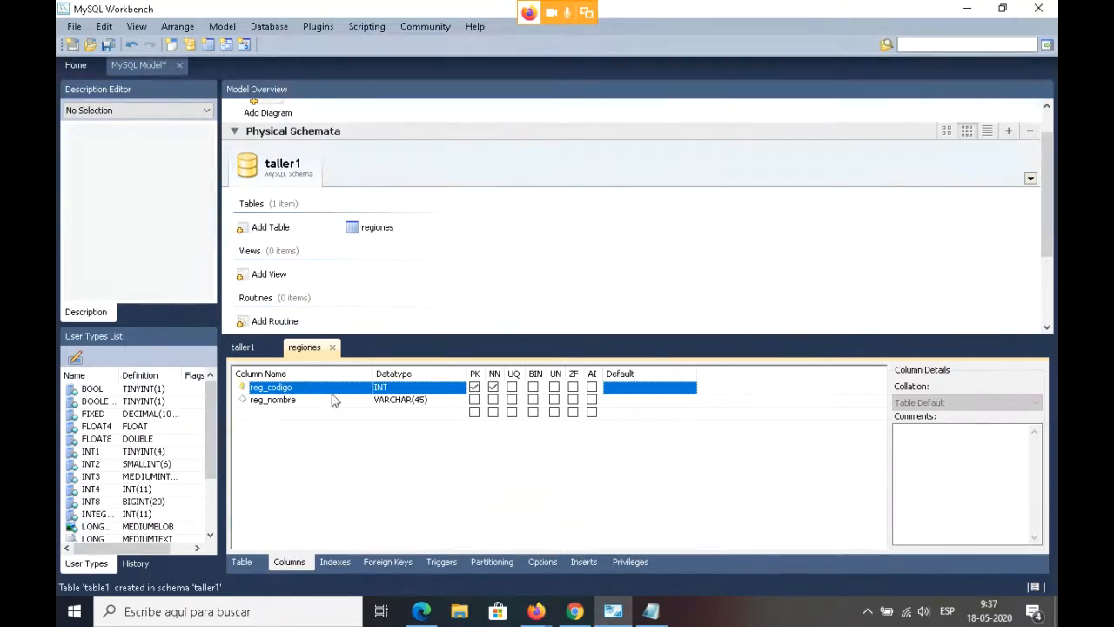
{"action": "left_click", "coordinate": [473, 388]}
{"action": "left_click", "coordinate": [473, 387]}
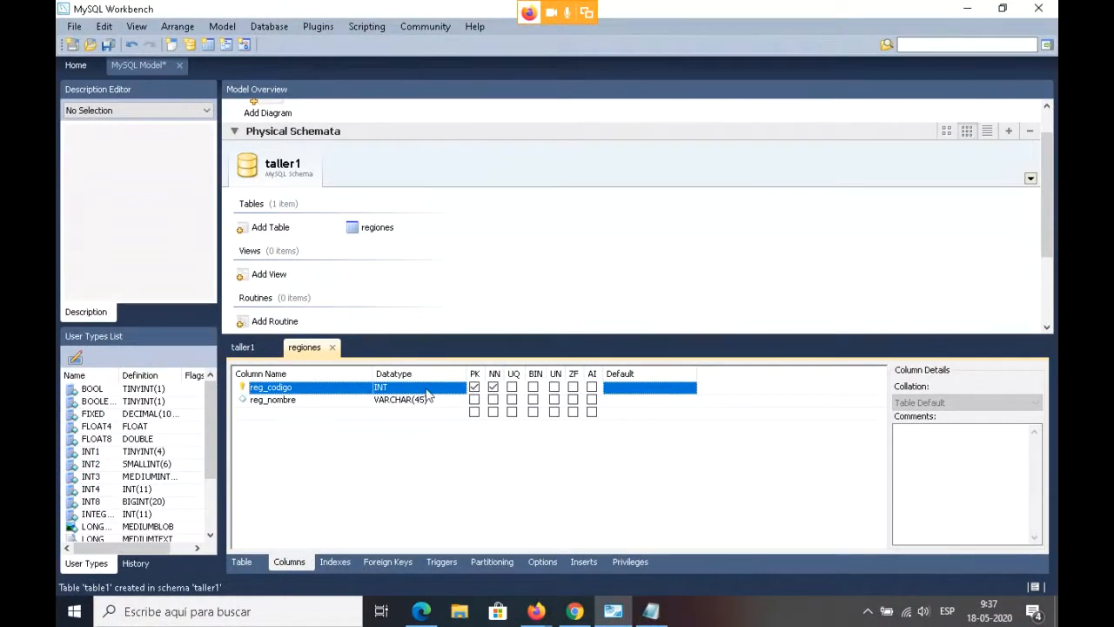
- Check the notes, browse the data types available for reg_nombre in Workbench, and choose VARCHAR()
{"action": "left_click", "coordinate": [652, 609]}
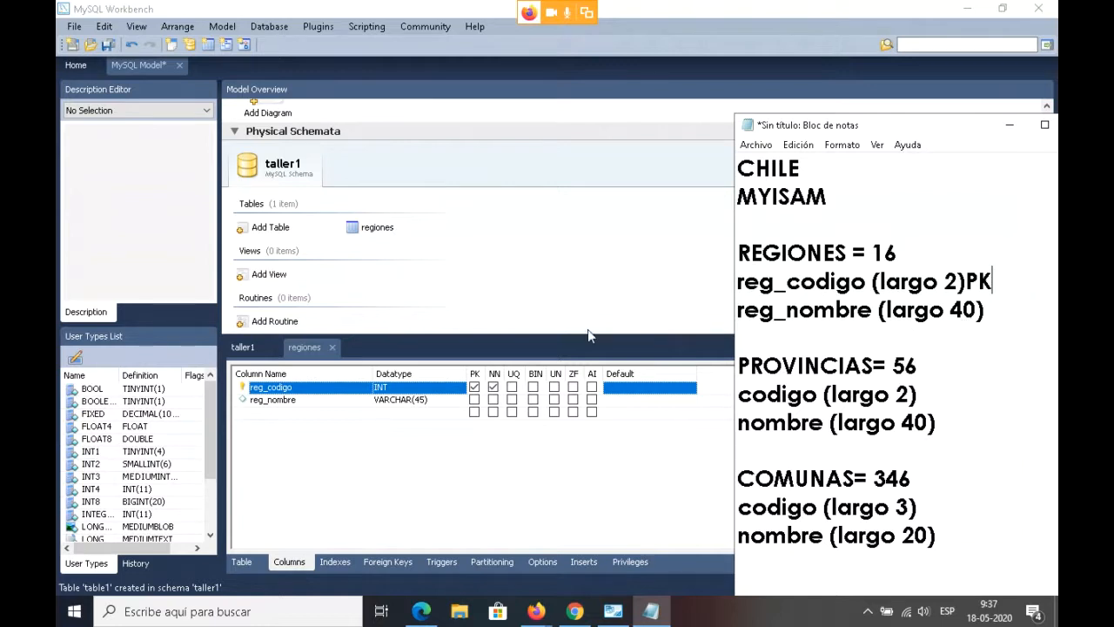
{"action": "left_click", "coordinate": [389, 403]}
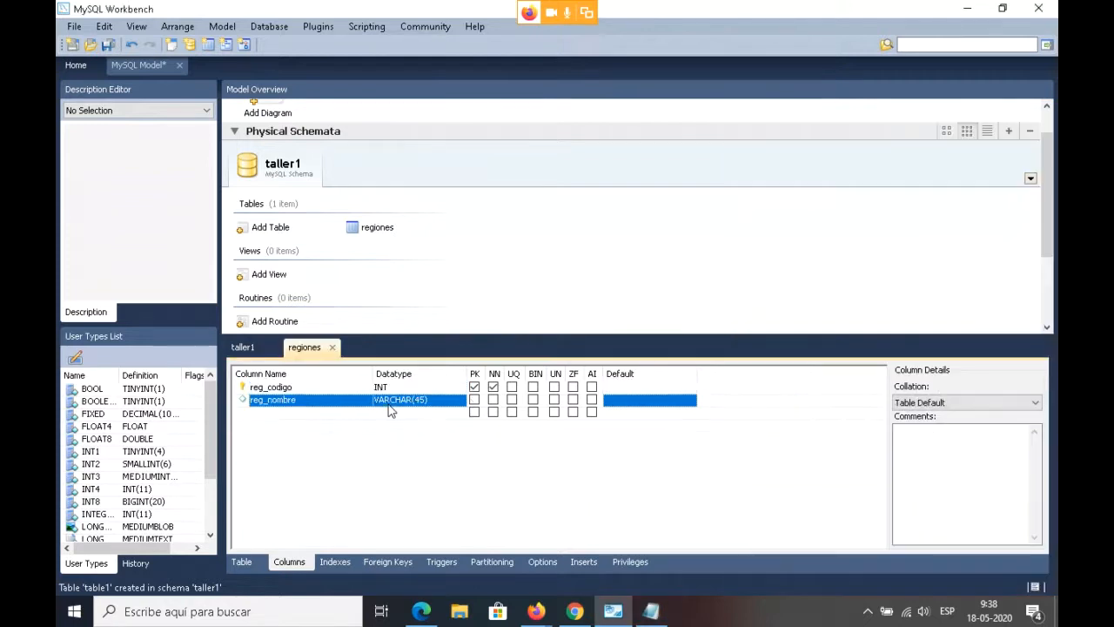
{"action": "left_click", "coordinate": [422, 400]}
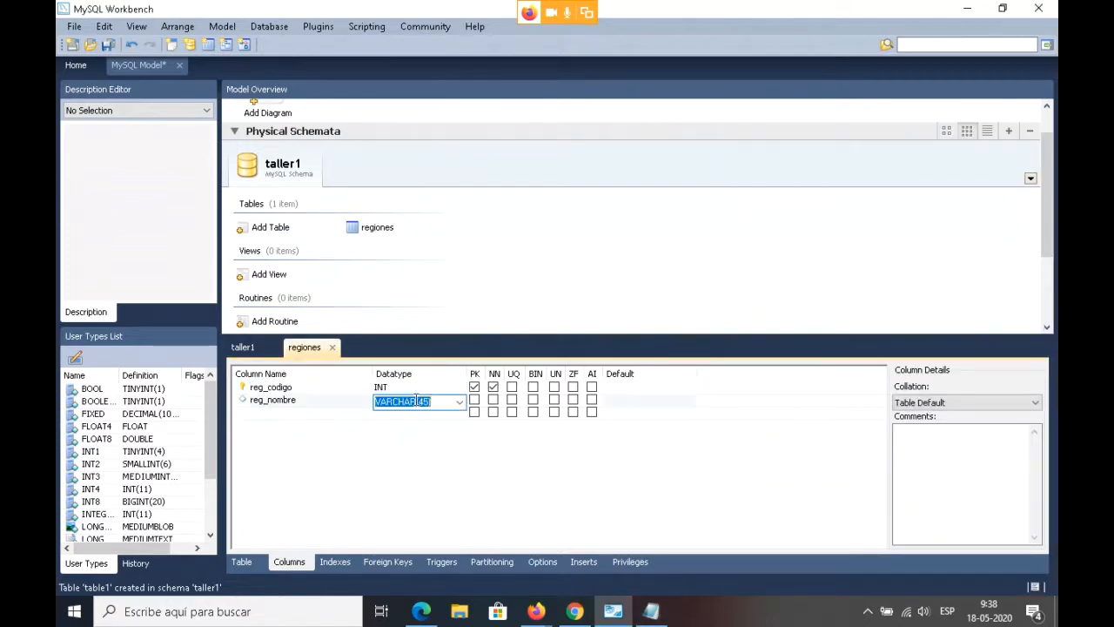
{"action": "left_click", "coordinate": [461, 402]}
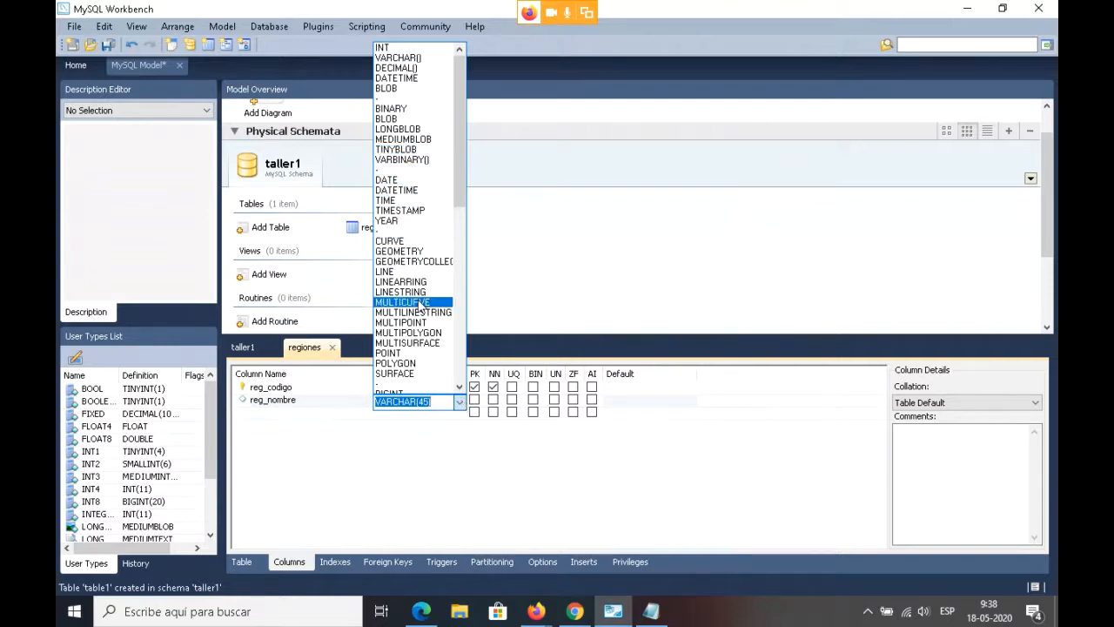
{"action": "scroll", "coordinate": [421, 304], "scroll_direction": "down", "scroll_amount": 6}
{"action": "scroll", "coordinate": [420, 304], "scroll_direction": "up", "scroll_amount": 6}
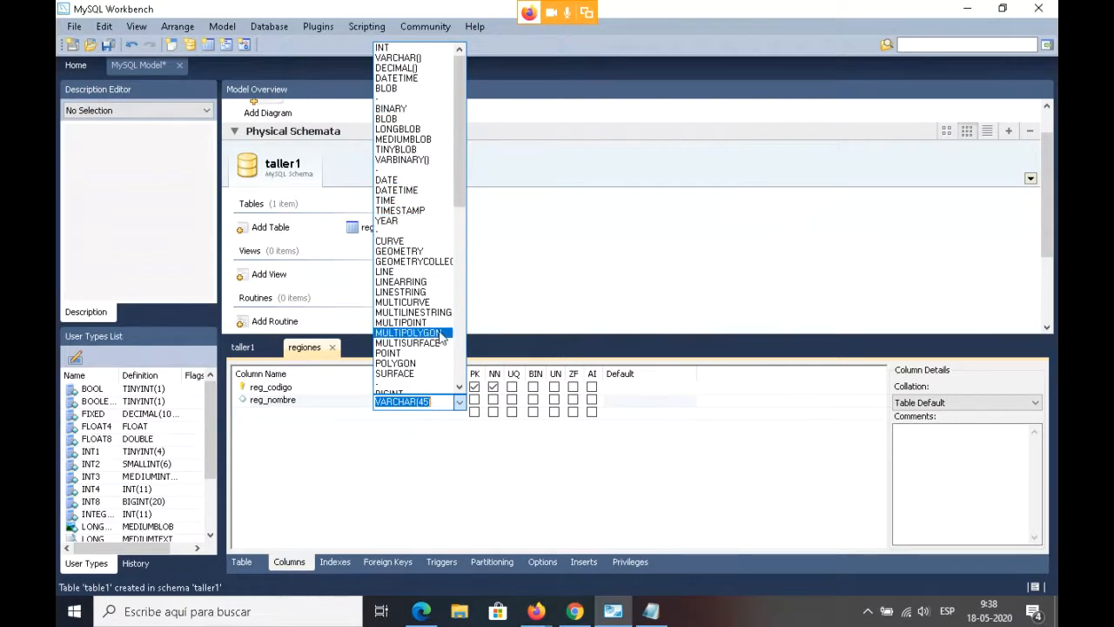
{"action": "scroll", "coordinate": [442, 338], "scroll_direction": "down", "scroll_amount": 3}
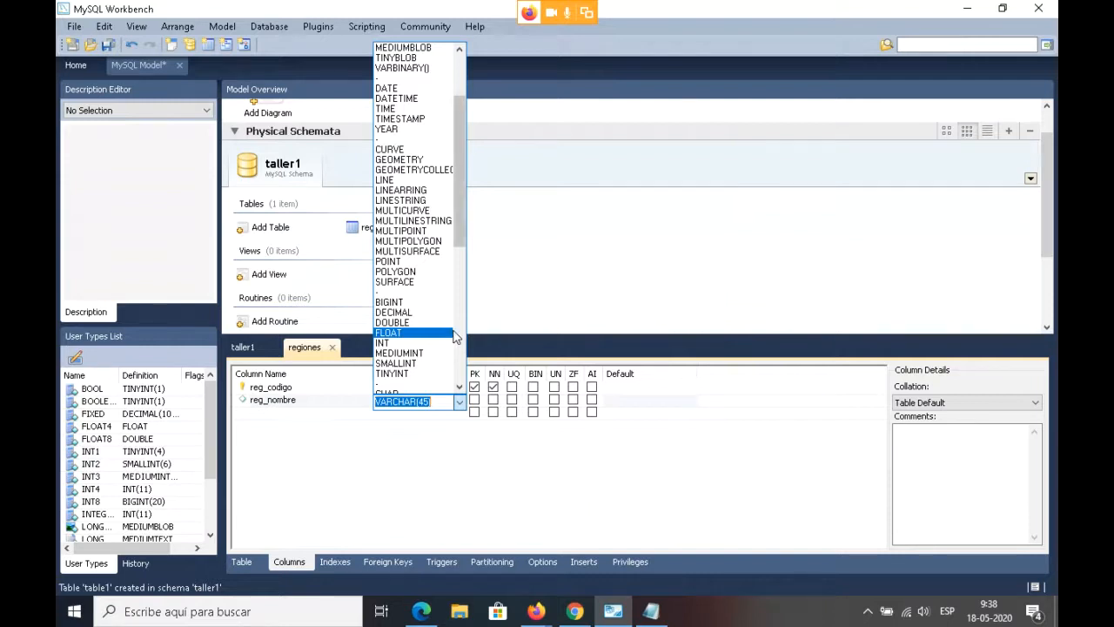
{"action": "left_click_drag", "start_coordinate": [458, 219], "coordinate": [457, 144]}
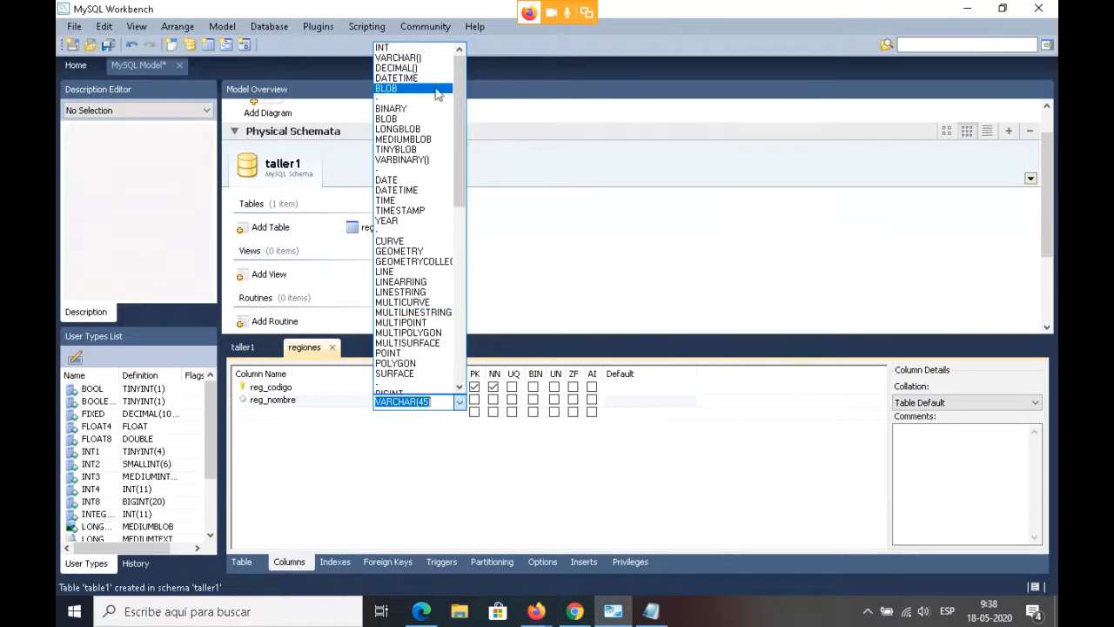
{"action": "left_click", "coordinate": [406, 57]}
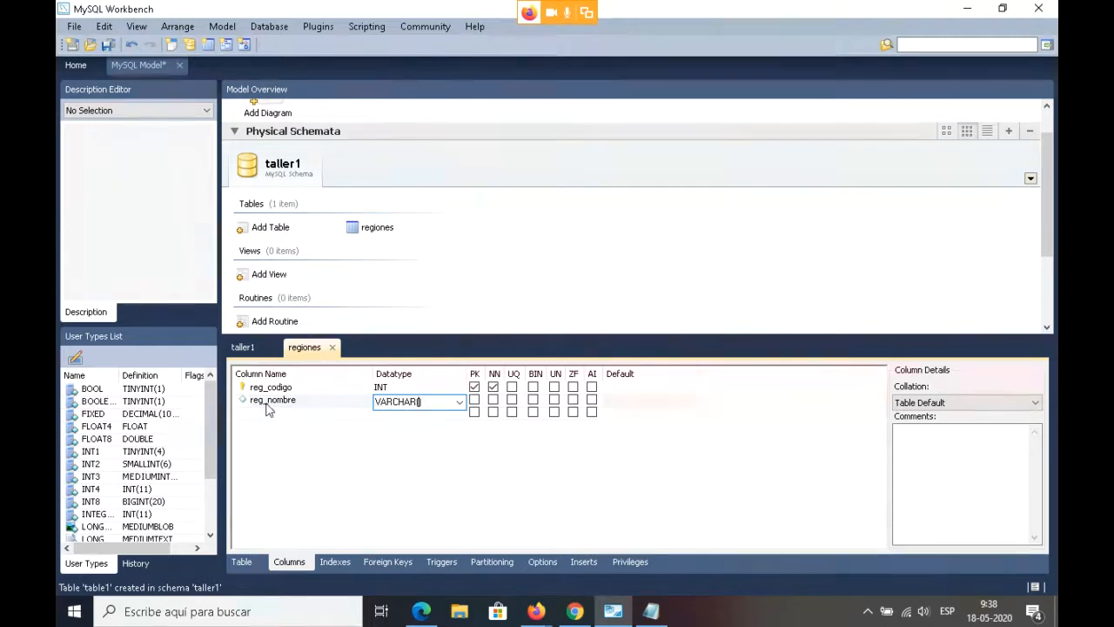
- Copy the length 40 from the Notepad notes into the reg_nombre data type in Workbench, making it VARCHAR(40)
{"action": "left_click", "coordinate": [651, 611]}
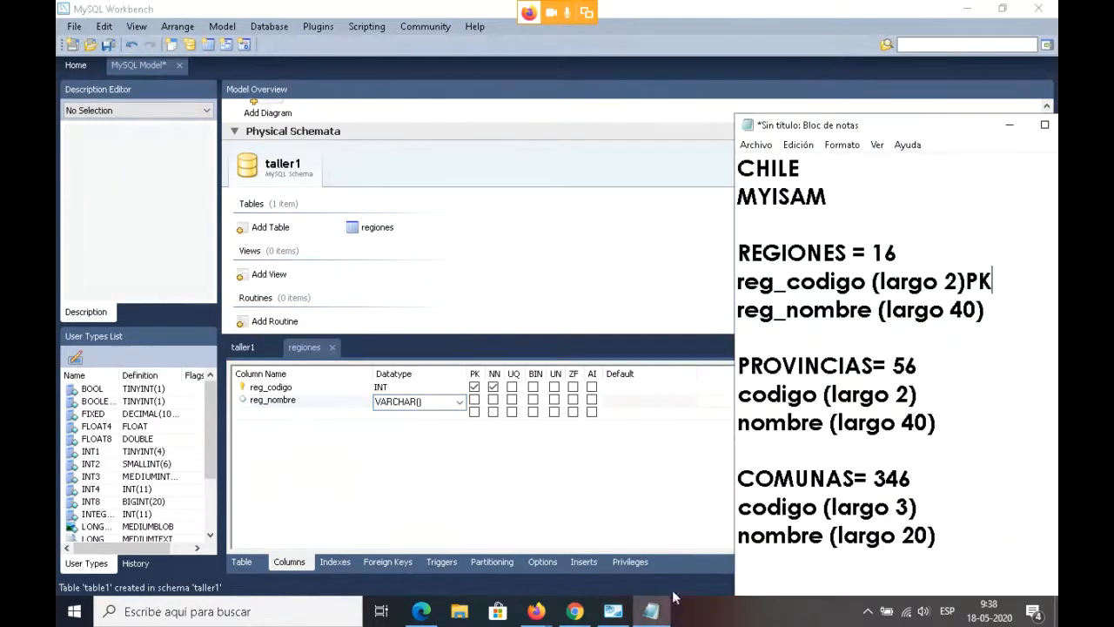
{"action": "left_click_drag", "start_coordinate": [977, 310], "coordinate": [950, 315]}
{"action": "key", "text": "ctrl+c"}
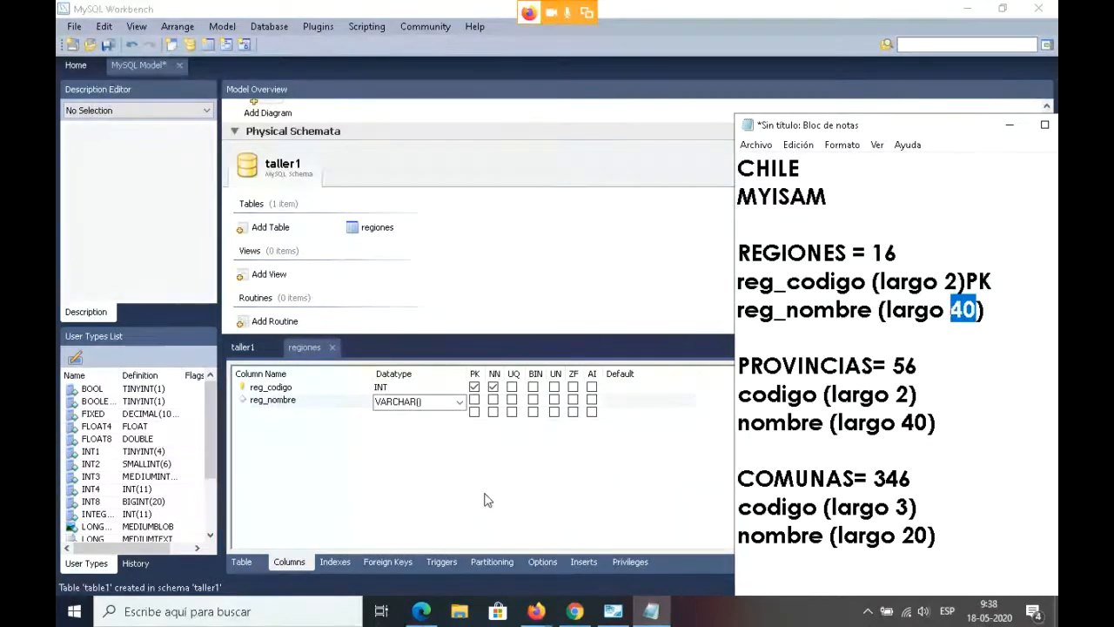
{"action": "left_click", "coordinate": [421, 401]}
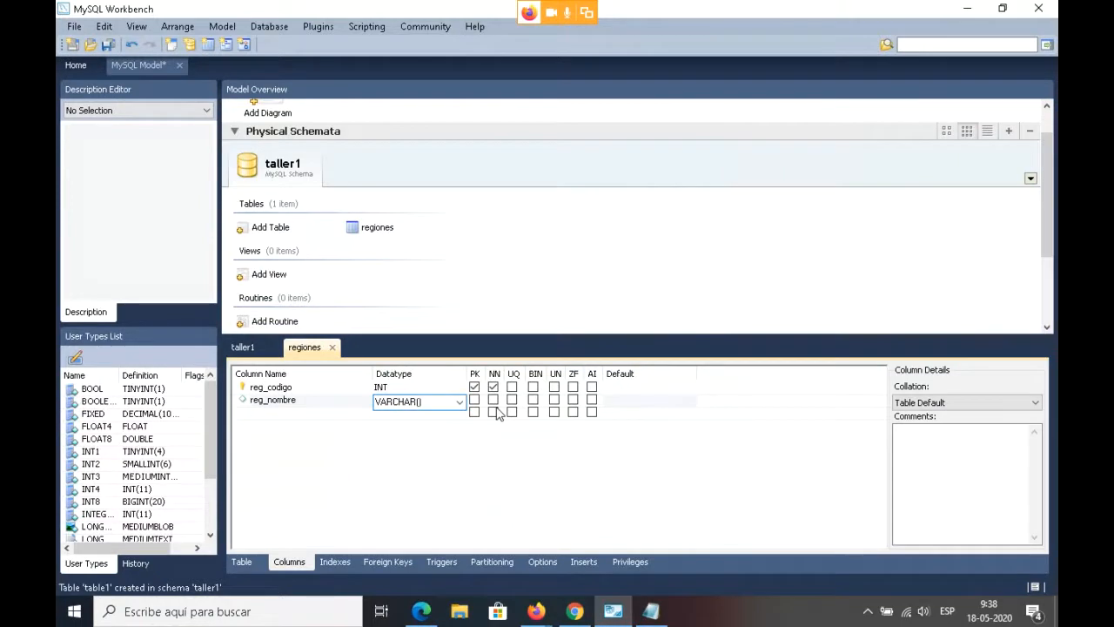
{"action": "key", "text": "ctrl+v"}
{"action": "left_click", "coordinate": [652, 442]}
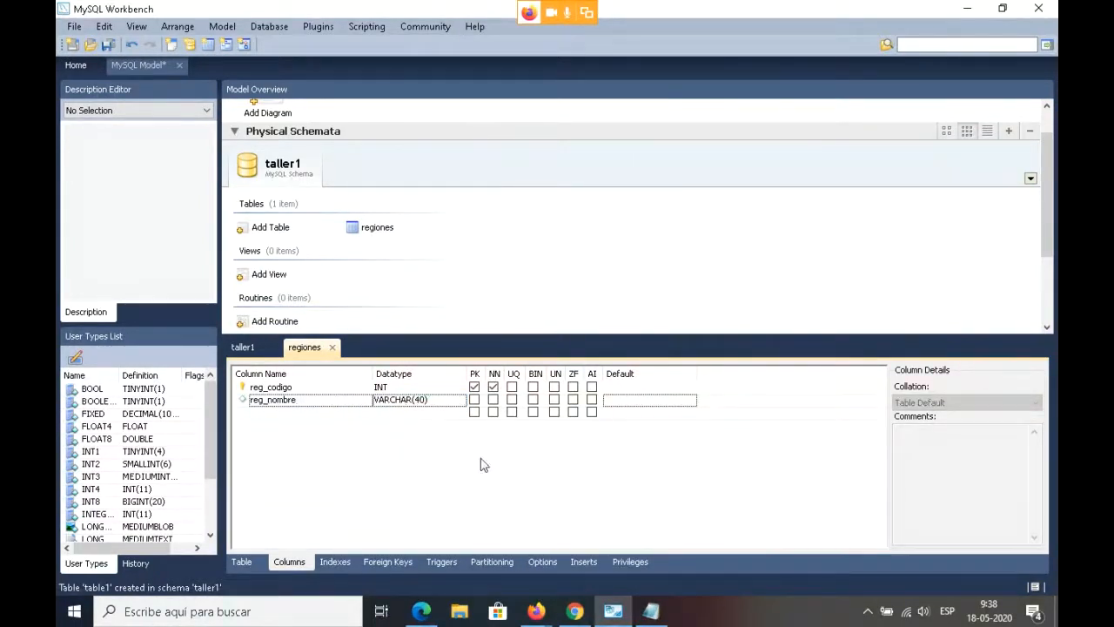
- Check the REGIONES notes, then browse the data types for reg_codigo in Workbench and set it to INTEGER
{"action": "left_click", "coordinate": [654, 613]}
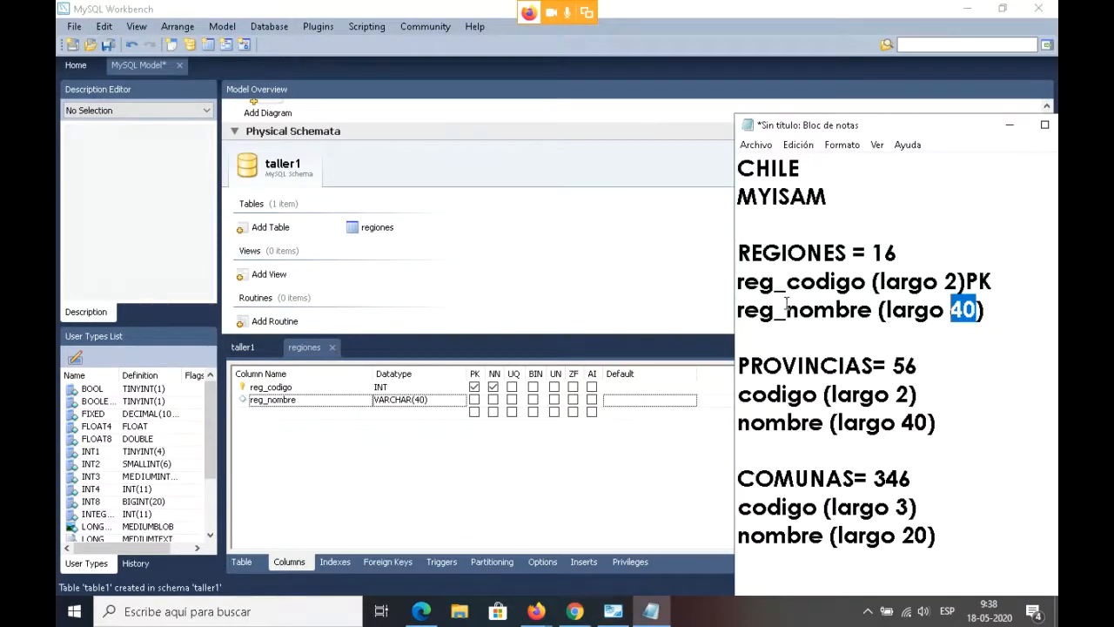
{"action": "left_click", "coordinate": [438, 399]}
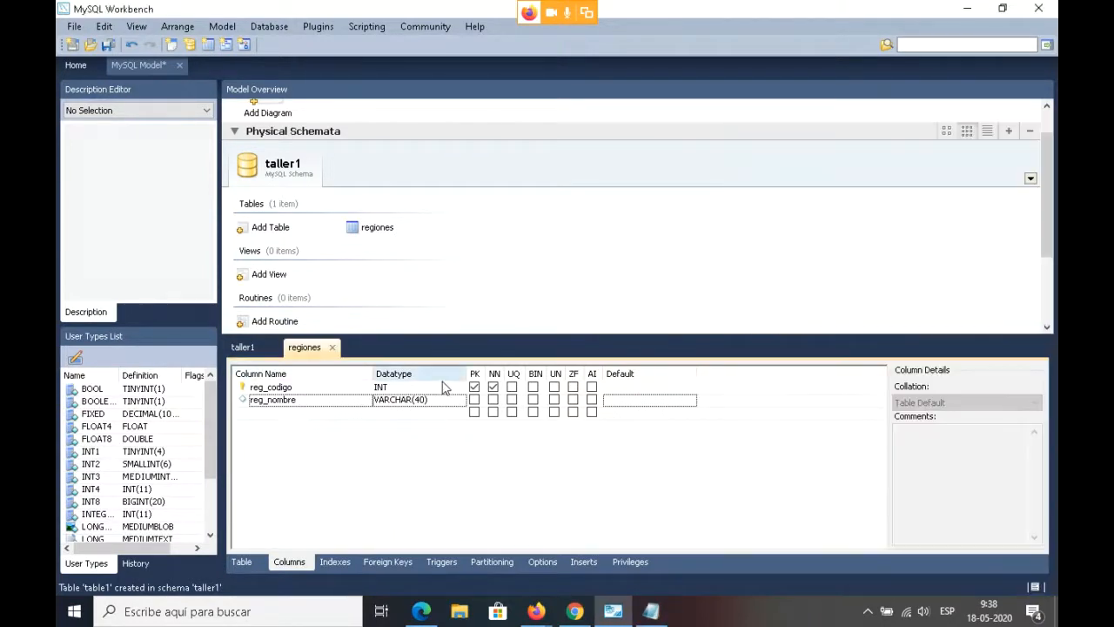
{"action": "left_click", "coordinate": [453, 388]}
{"action": "left_click", "coordinate": [453, 392]}
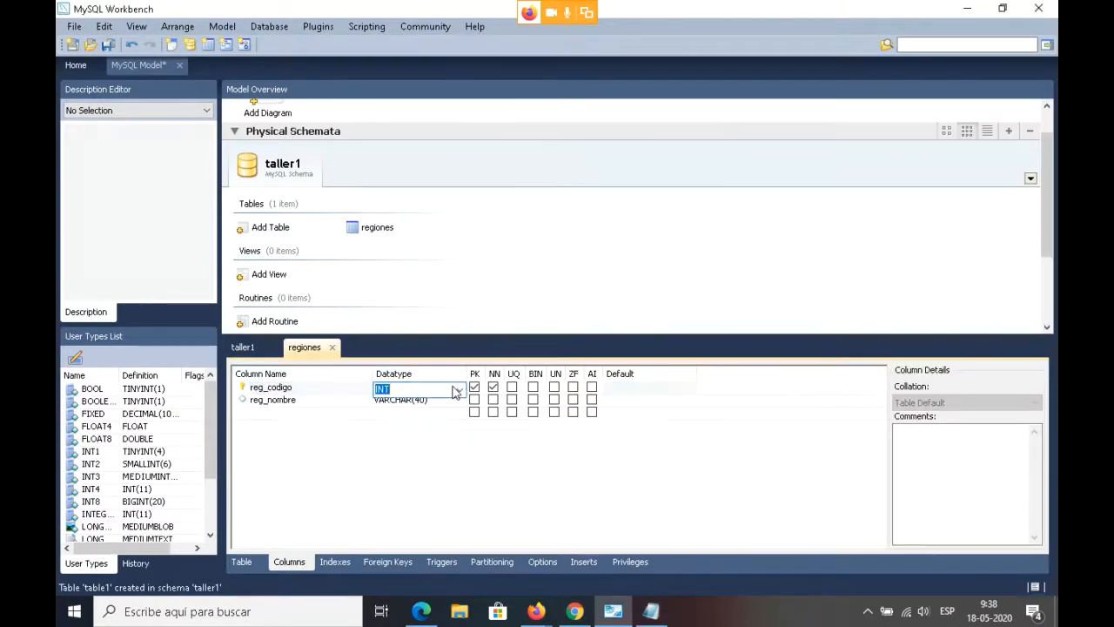
{"action": "left_click", "coordinate": [459, 392]}
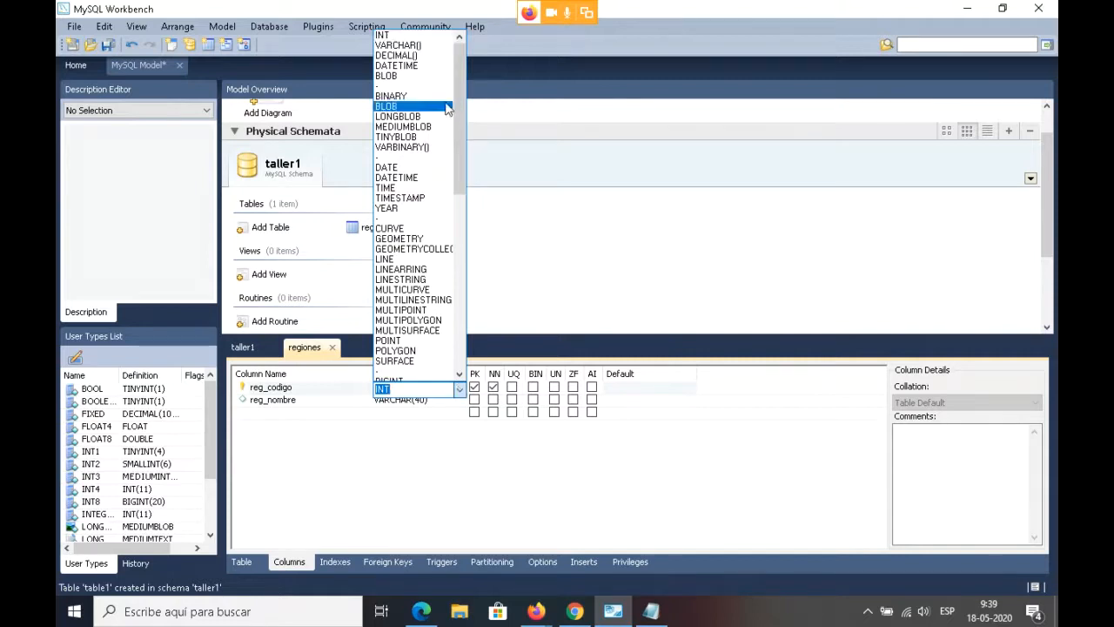
{"action": "left_click_drag", "start_coordinate": [458, 78], "coordinate": [451, 124]}
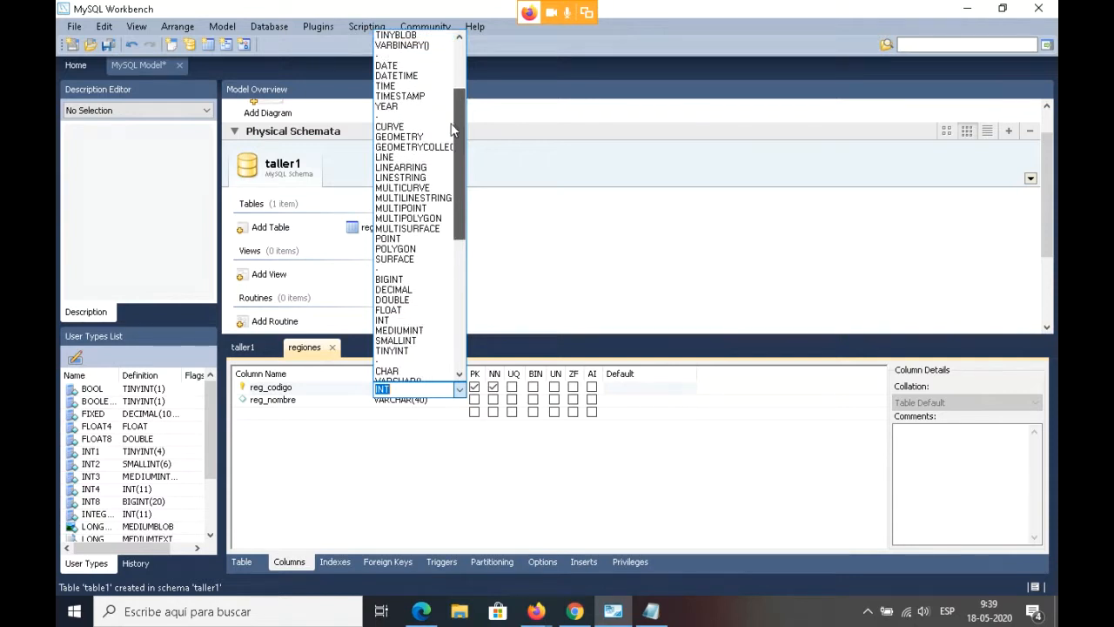
{"action": "left_click_drag", "start_coordinate": [451, 129], "coordinate": [460, 65]}
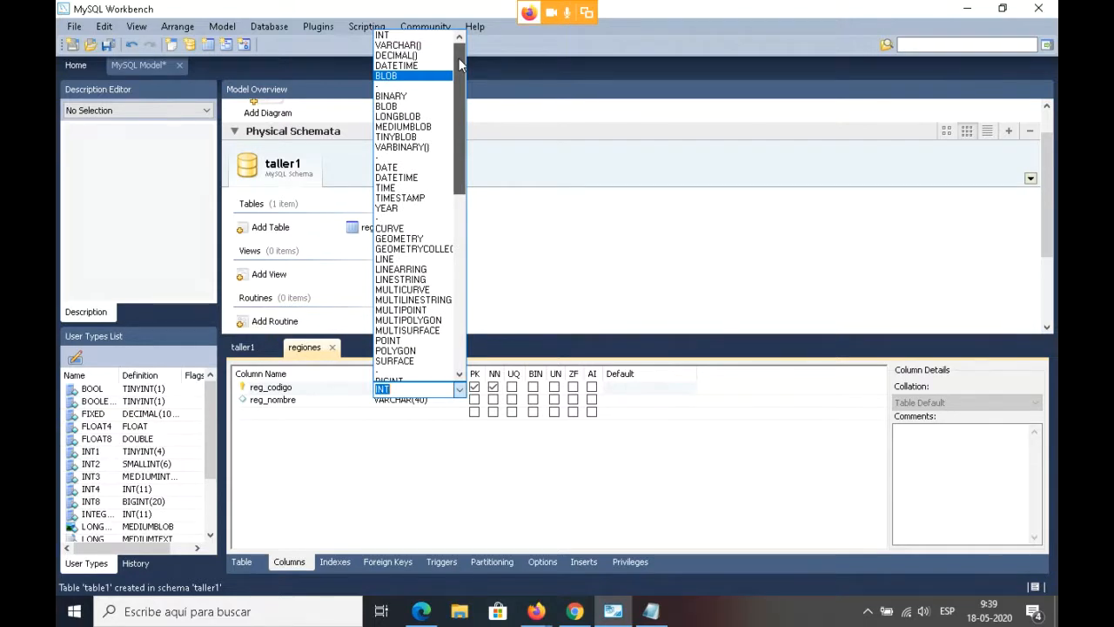
{"action": "left_click_drag", "start_coordinate": [459, 65], "coordinate": [463, 258]}
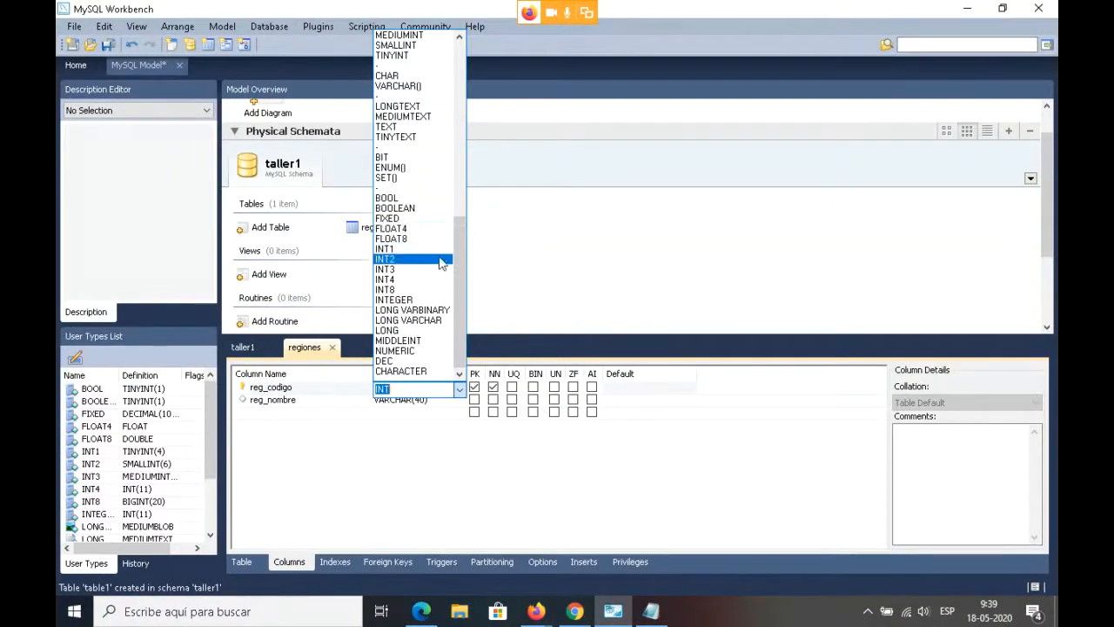
{"action": "left_click", "coordinate": [436, 300]}
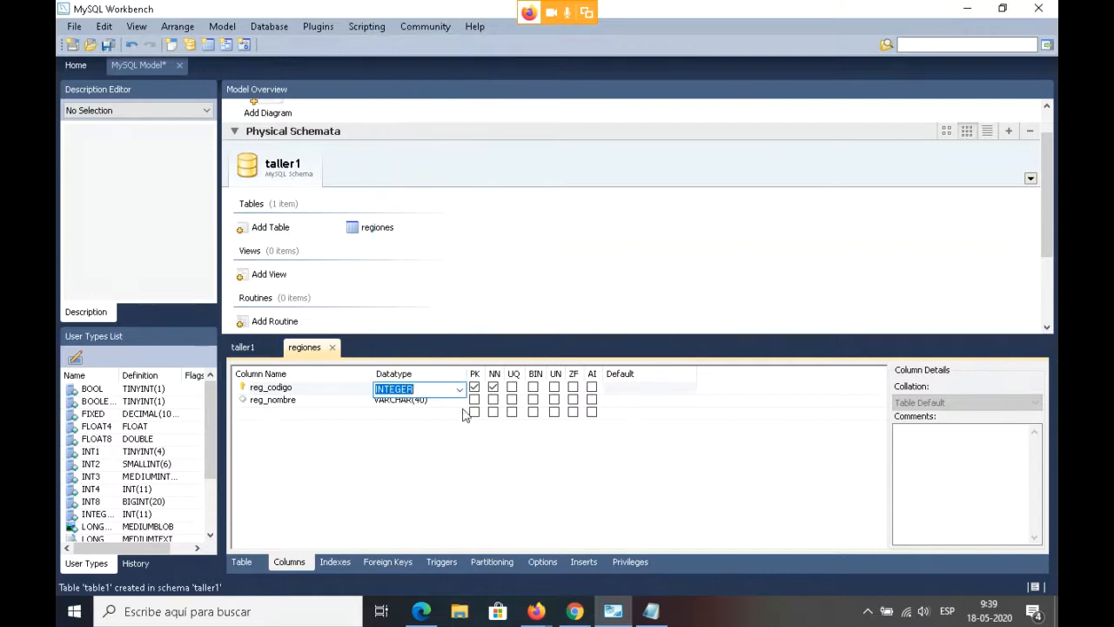
{"action": "left_click", "coordinate": [633, 388]}
{"action": "left_click", "coordinate": [635, 387]}
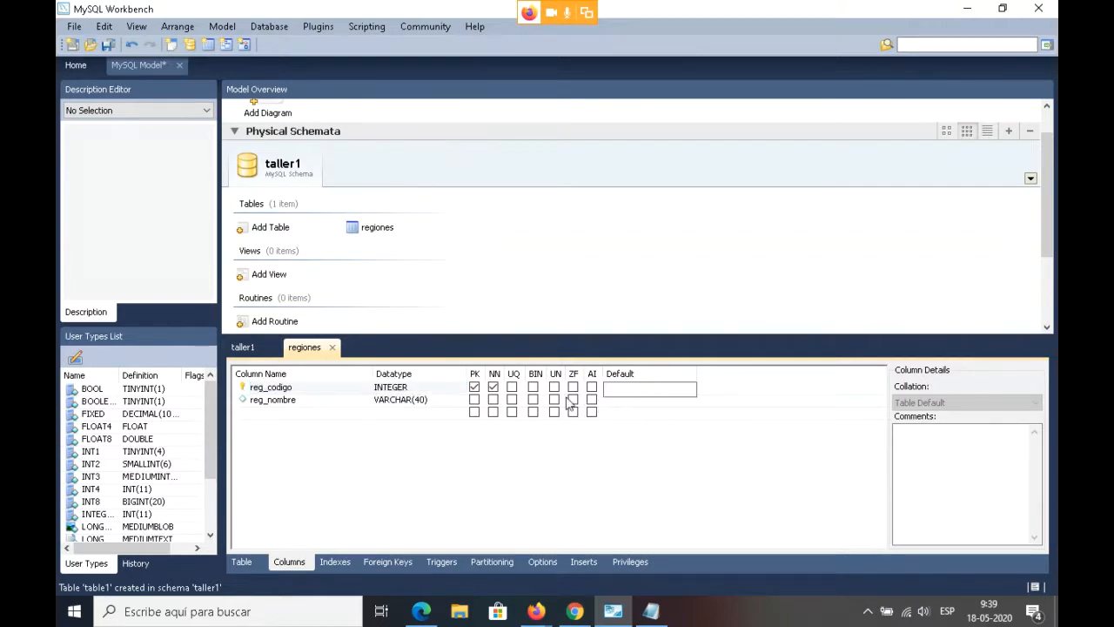
- Set the data type of the reg_codigo column to VARCHAR(2)
{"action": "left_click", "coordinate": [406, 389]}
{"action": "left_click", "coordinate": [405, 390]}
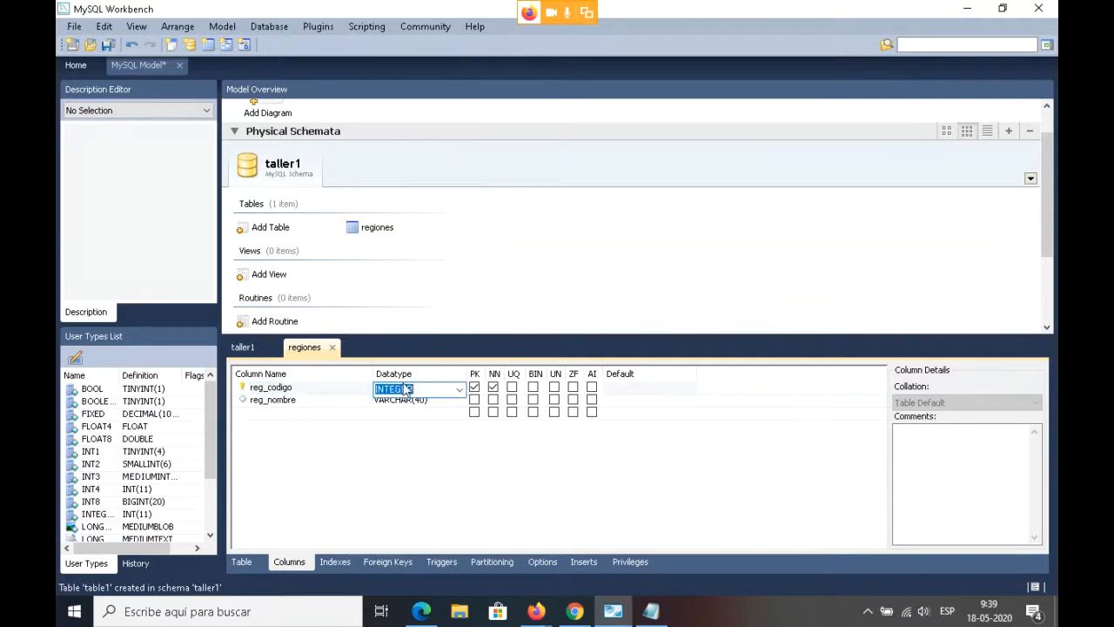
{"action": "left_click", "coordinate": [458, 390]}
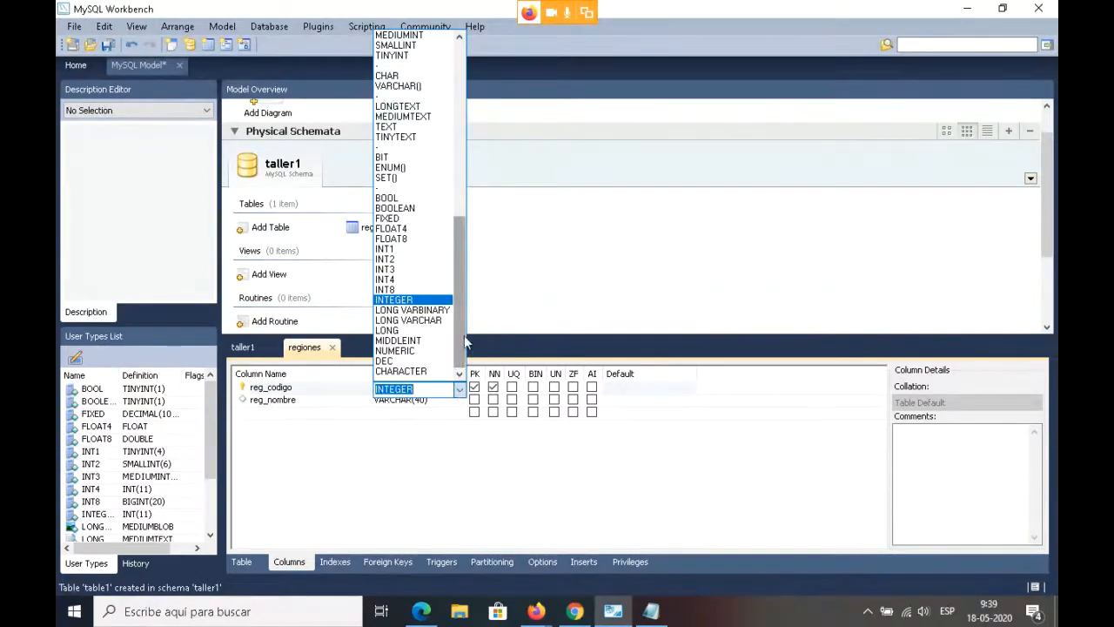
{"action": "left_click_drag", "start_coordinate": [458, 331], "coordinate": [419, 146]}
{"action": "left_click", "coordinate": [395, 45]}
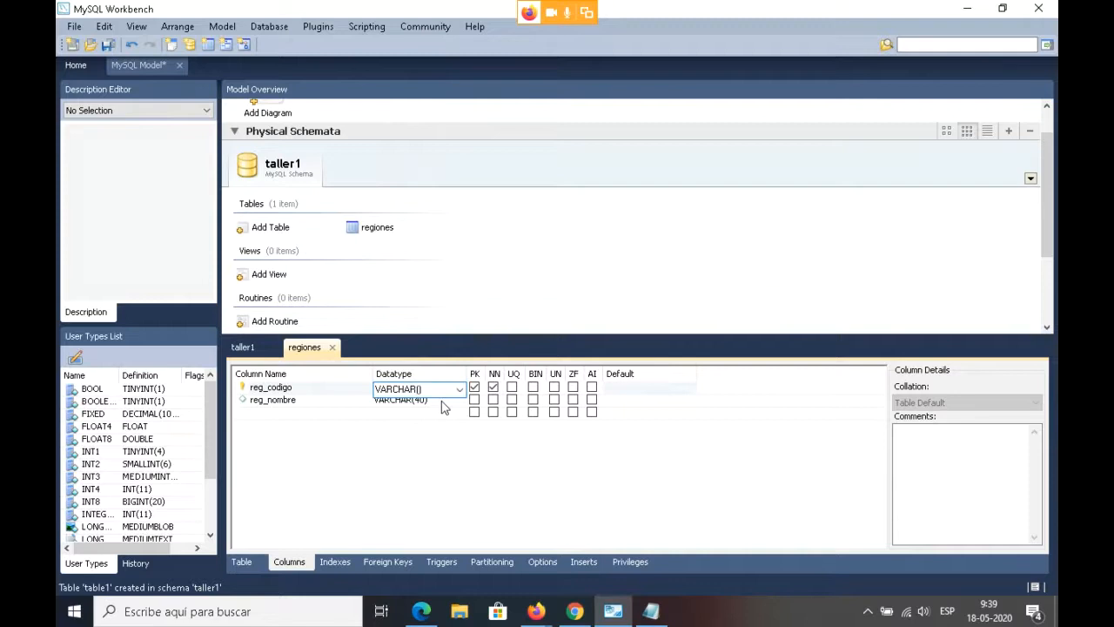
{"action": "type", "text": "2"}
{"action": "left_click", "coordinate": [648, 459]}
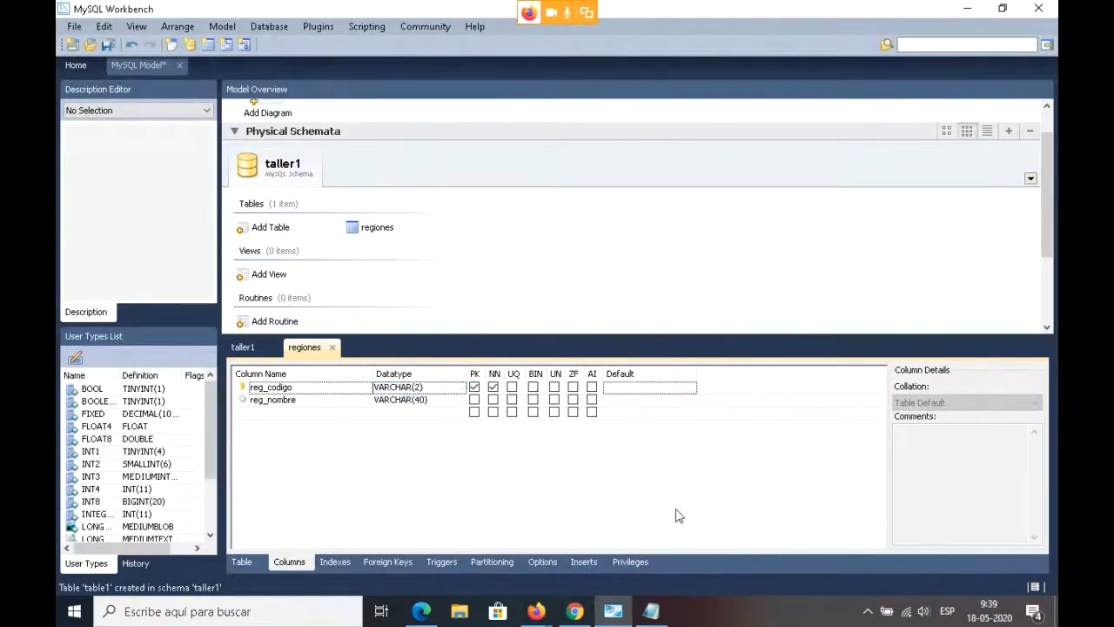
- Check the field lengths in the Notepad notes, then set the reg_codigo data type to INTEGER in Workbench
{"action": "left_click", "coordinate": [651, 611]}
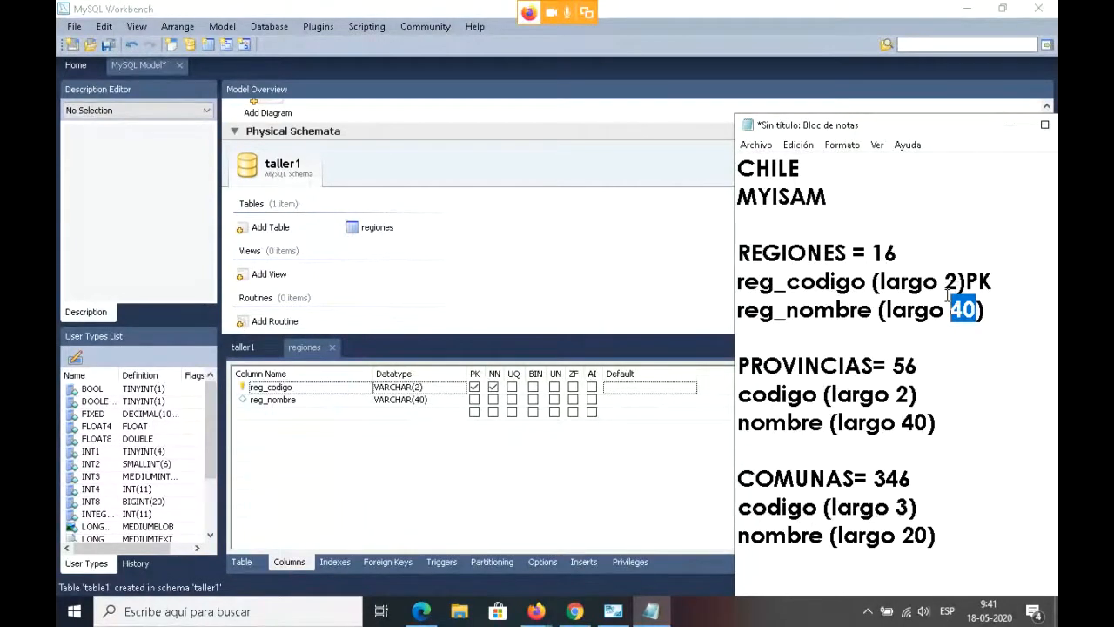
{"action": "left_click", "coordinate": [459, 386]}
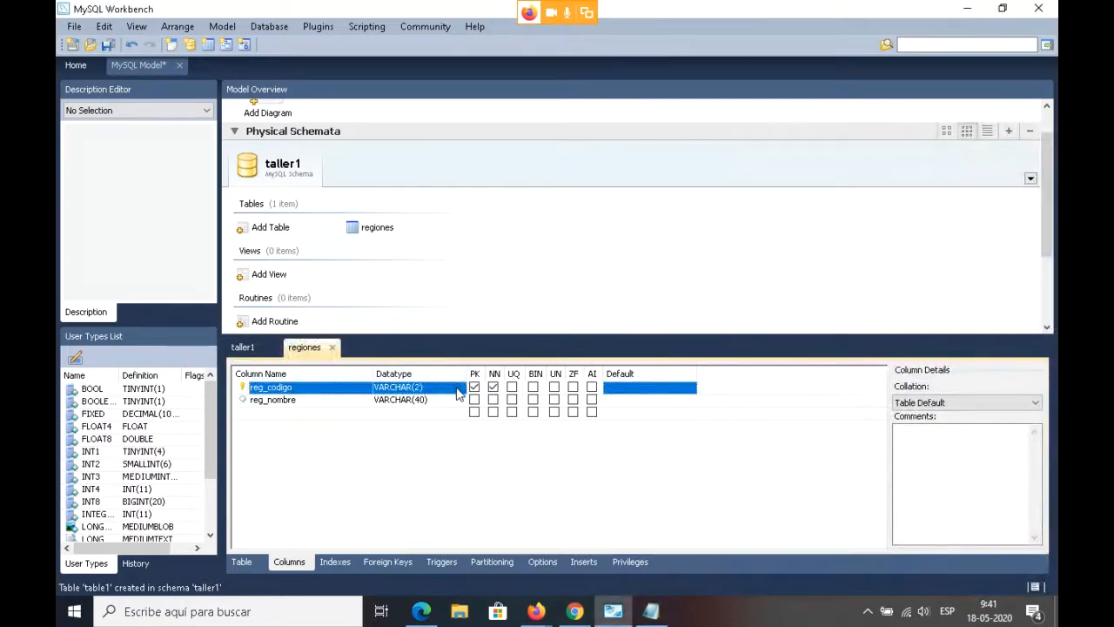
{"action": "left_click", "coordinate": [458, 389]}
{"action": "left_click", "coordinate": [458, 389]}
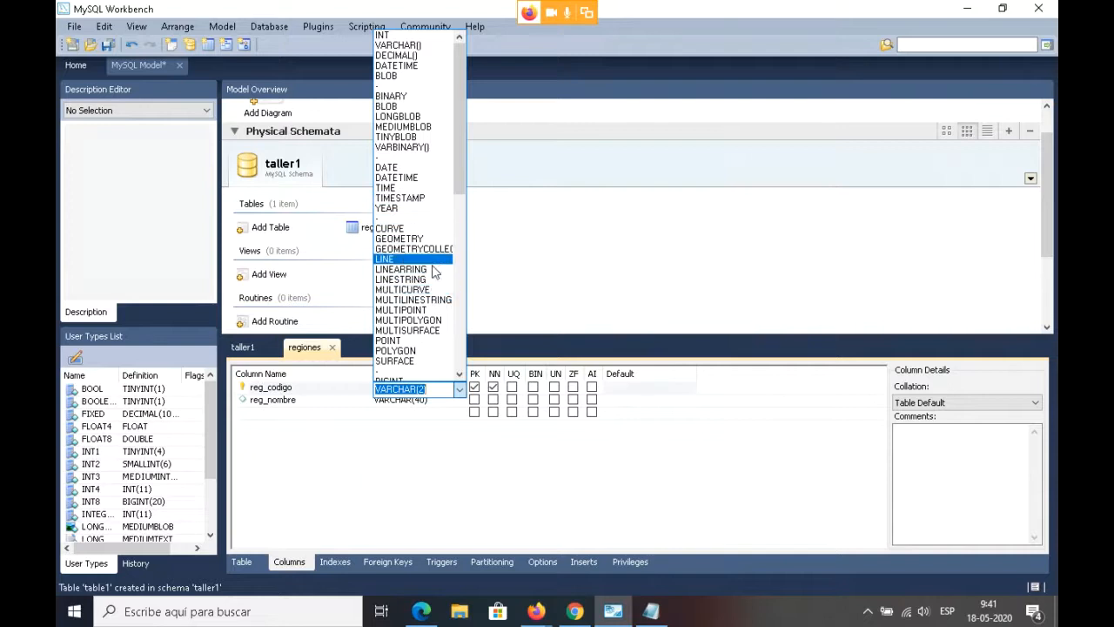
{"action": "left_click_drag", "start_coordinate": [452, 181], "coordinate": [459, 318]}
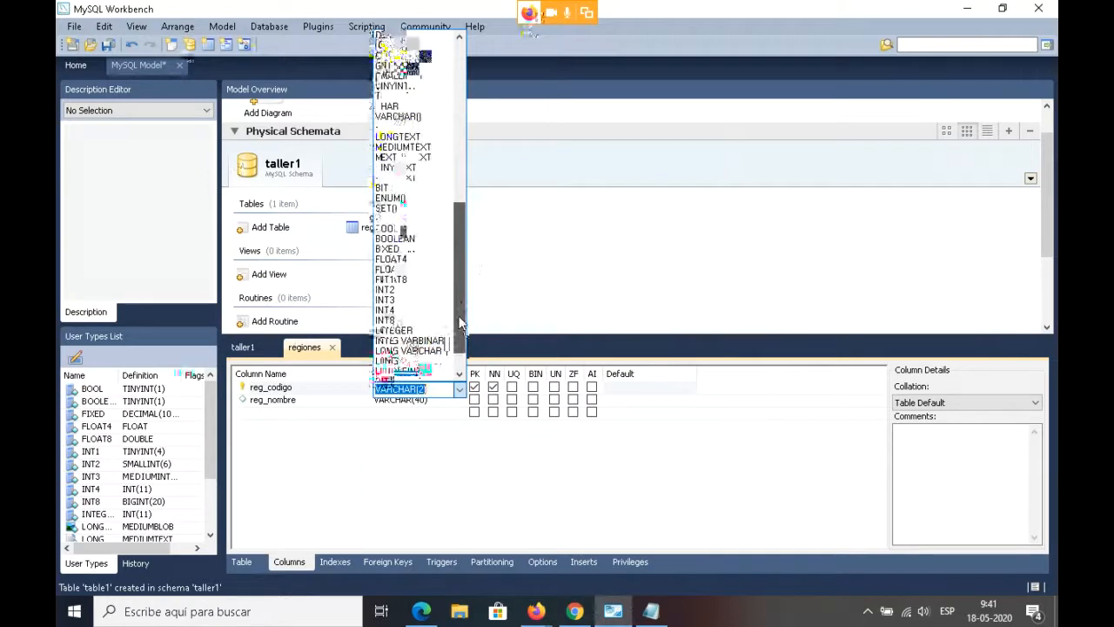
{"action": "left_click", "coordinate": [407, 331]}
{"action": "left_click", "coordinate": [459, 449]}
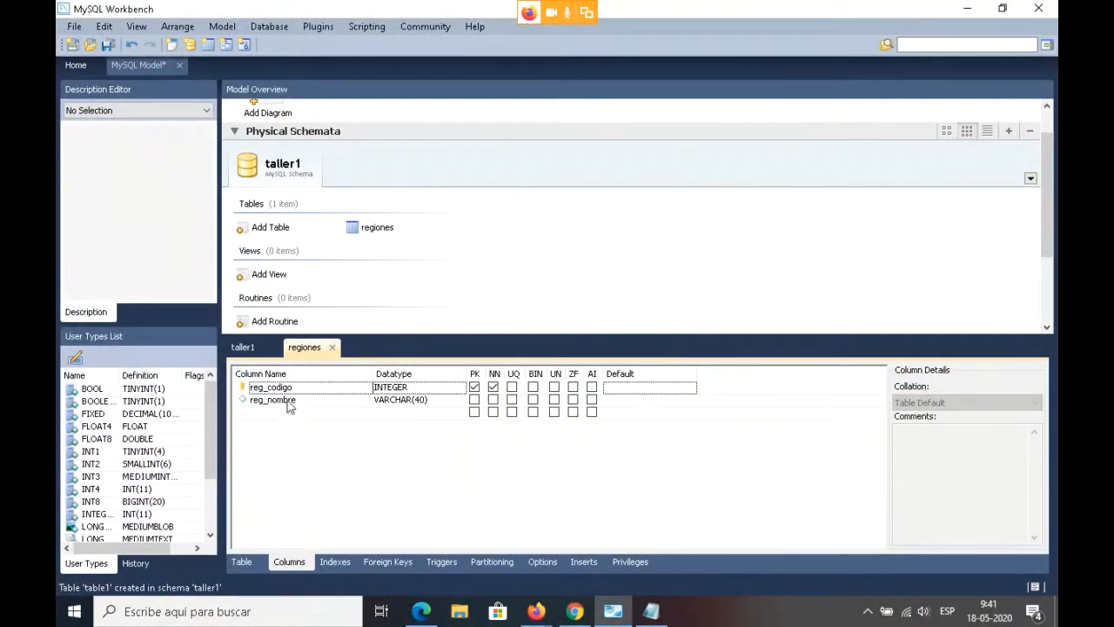
- Check the PROVINCIAS notes, then add a table named provincias with the MyISAM engine in Workbench and show its columns
{"action": "left_click", "coordinate": [650, 610]}
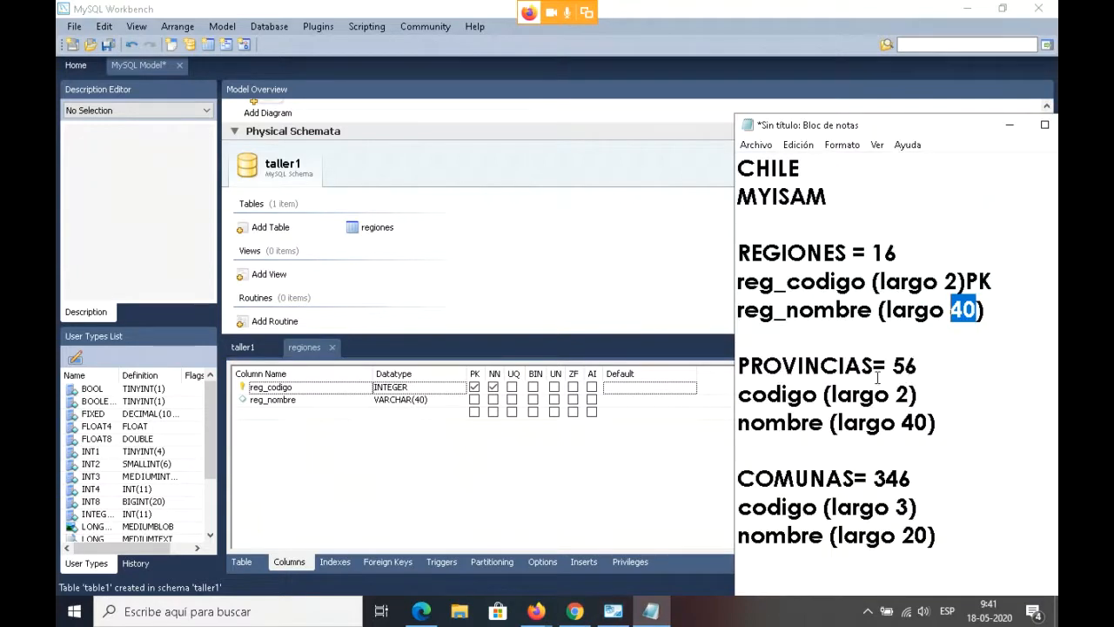
{"action": "left_click", "coordinate": [410, 446]}
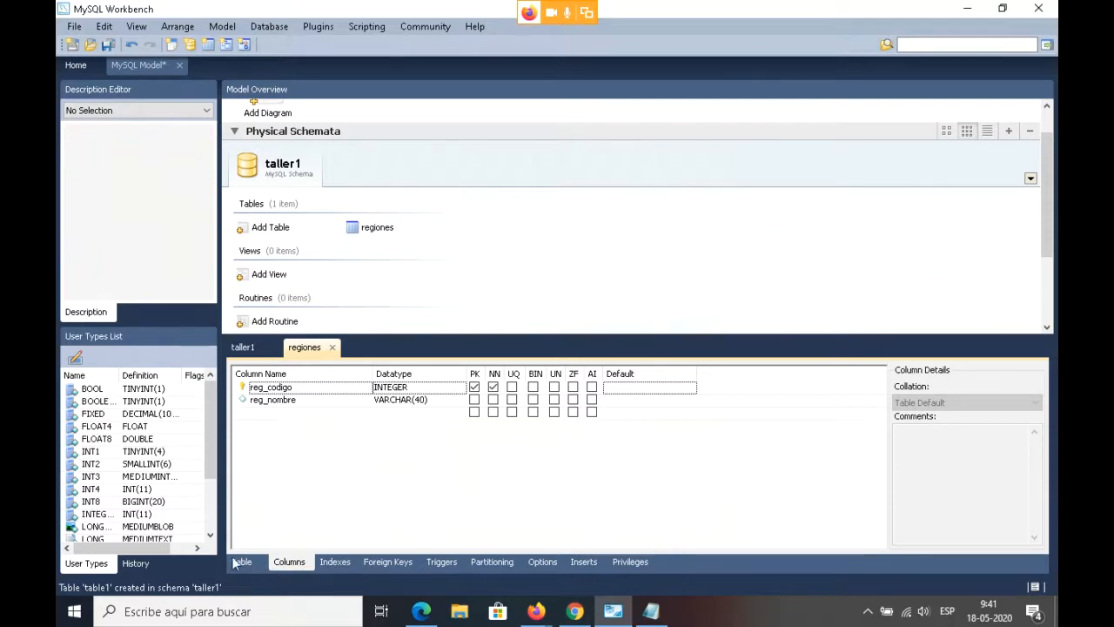
{"action": "double_click", "coordinate": [266, 231]}
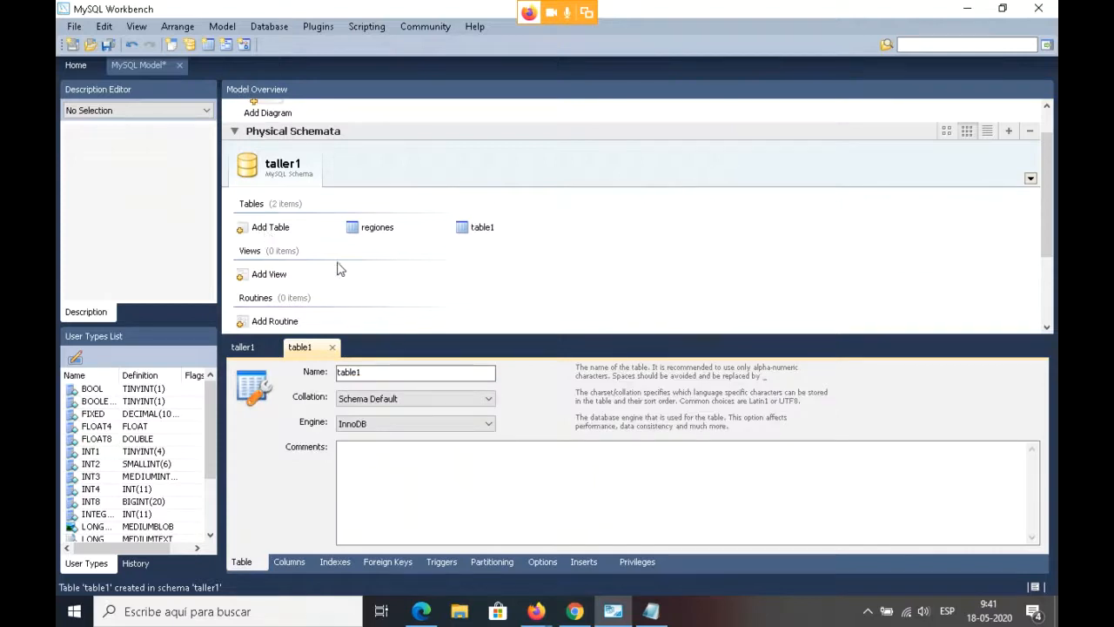
{"action": "double_click", "coordinate": [365, 373]}
{"action": "type", "text": "provincias"}
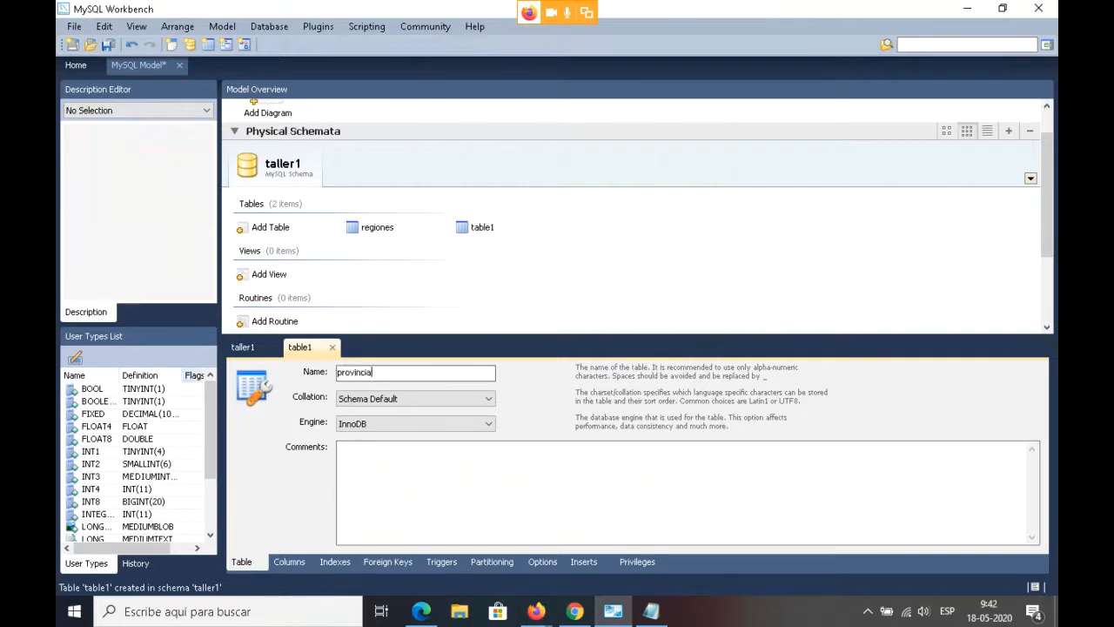
{"action": "left_click", "coordinate": [409, 423]}
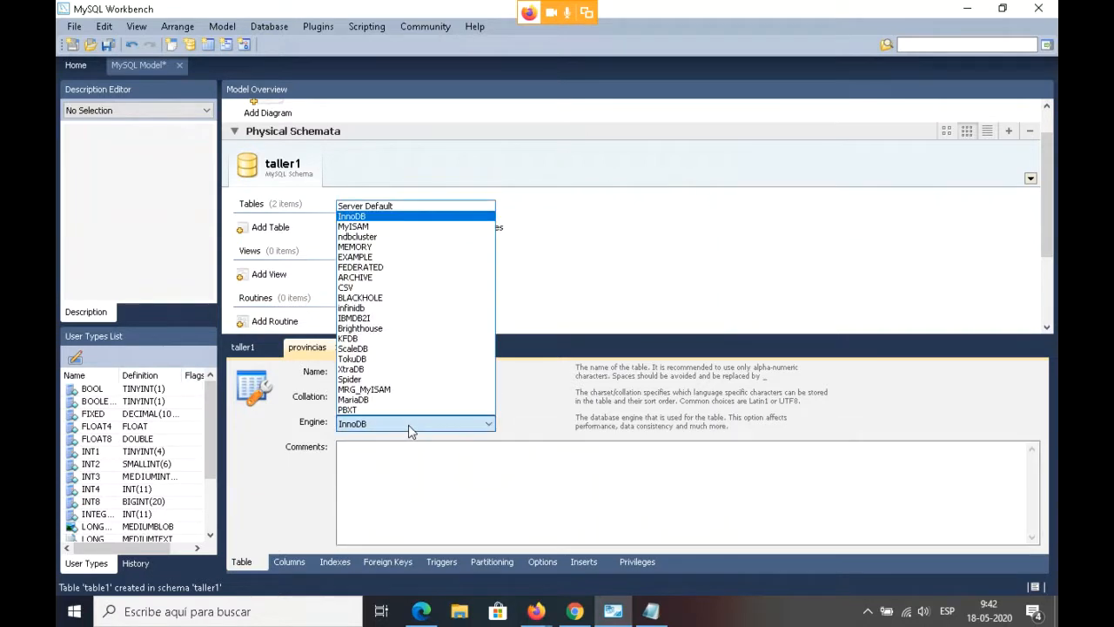
{"action": "left_click", "coordinate": [365, 226]}
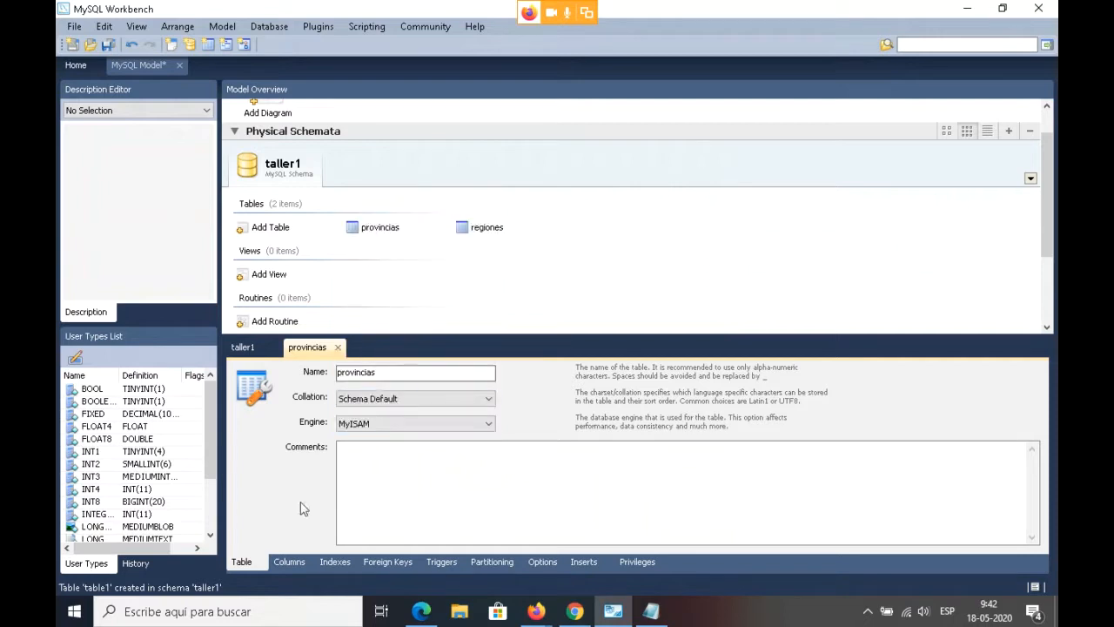
{"action": "left_click", "coordinate": [288, 562]}
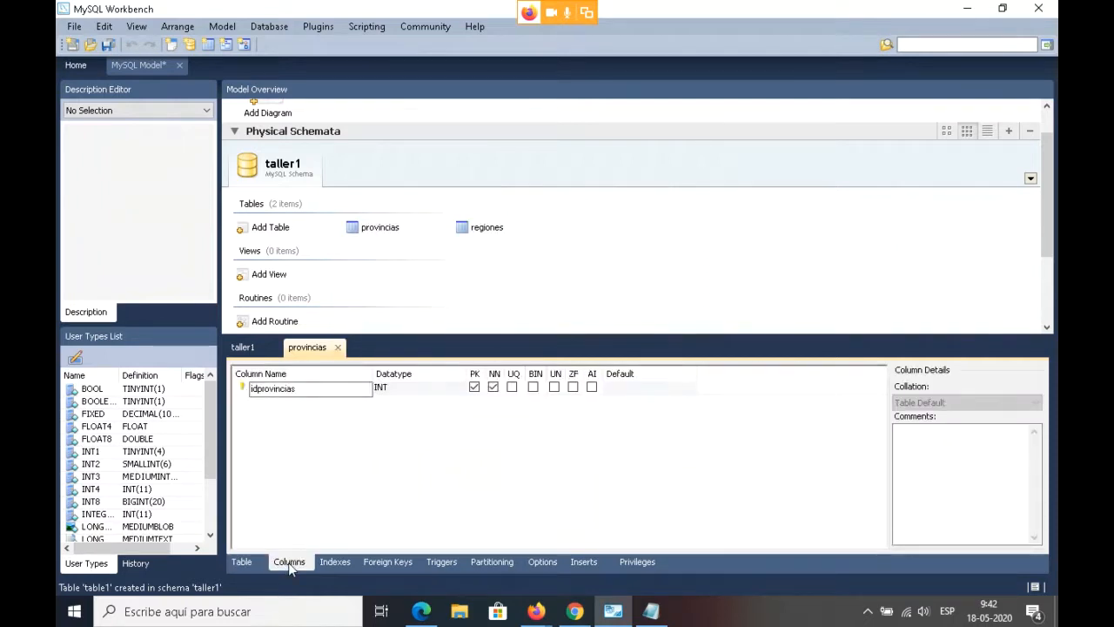
- In the Notepad notes, prefix the codigo and nombre fields under PROVINCIAS with pro_
{"action": "left_click", "coordinate": [651, 610]}
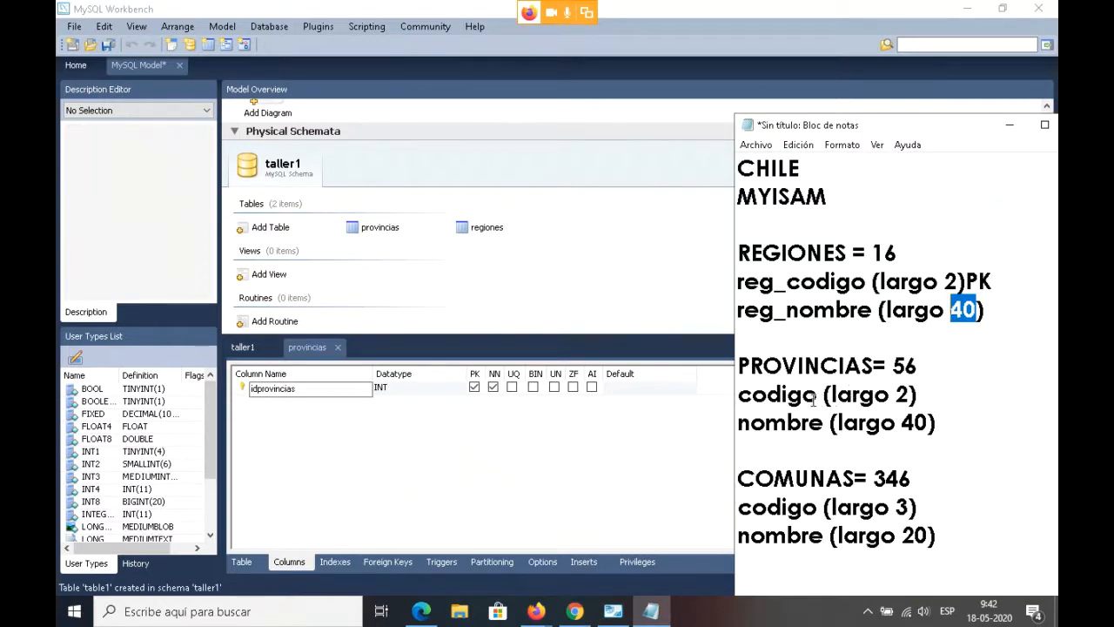
{"action": "left_click_drag", "start_coordinate": [815, 396], "coordinate": [738, 396]}
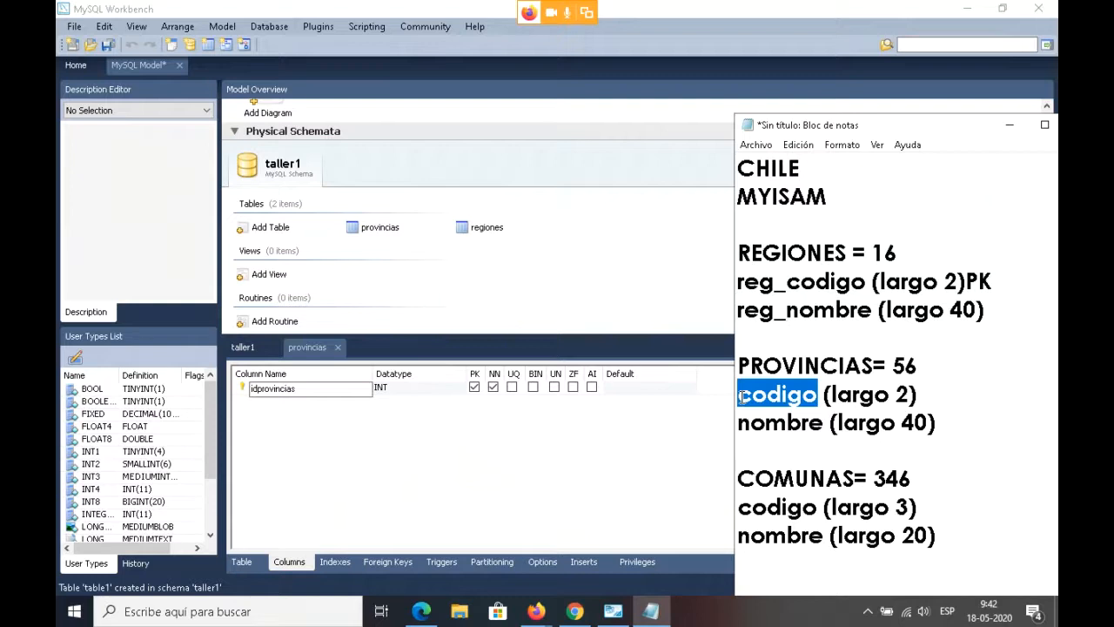
{"action": "left_click", "coordinate": [746, 396]}
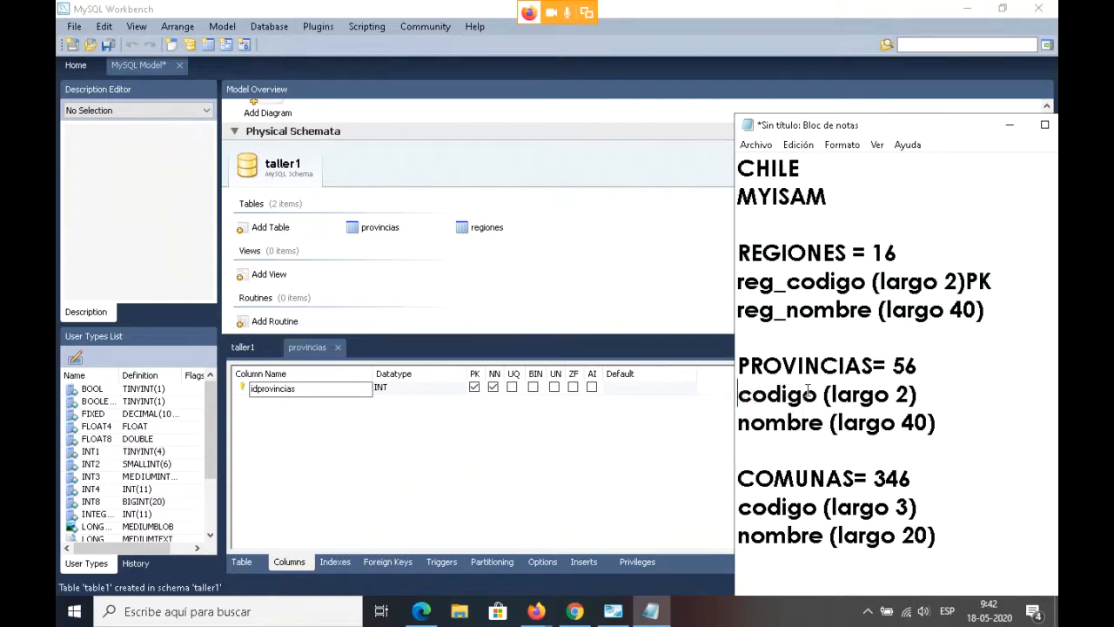
{"action": "type", "text": "pr"}
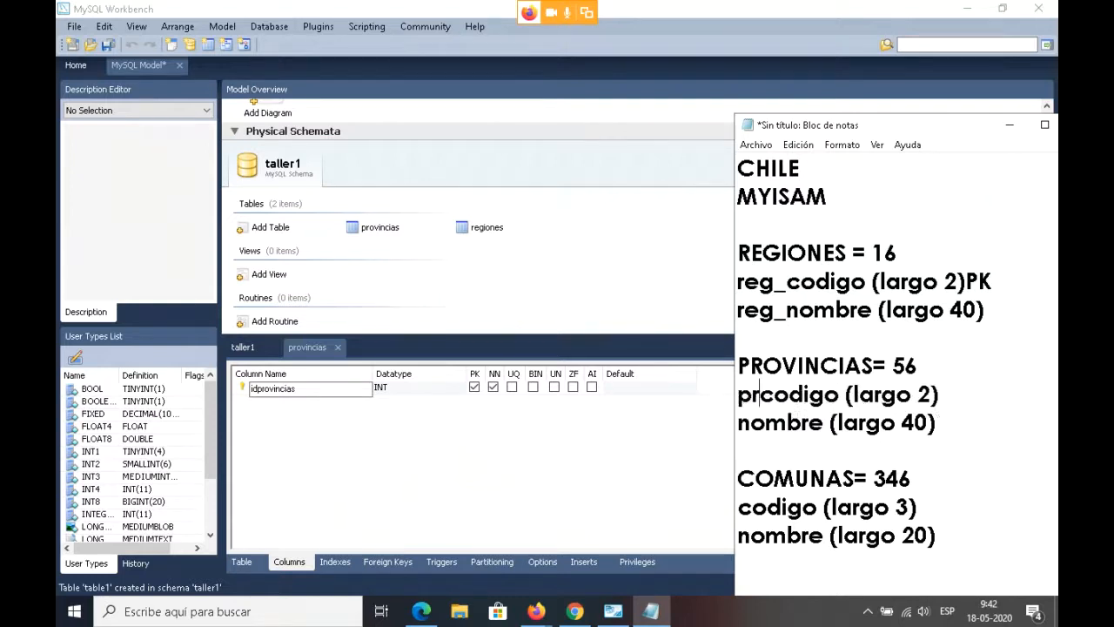
{"action": "type", "text": "o_"}
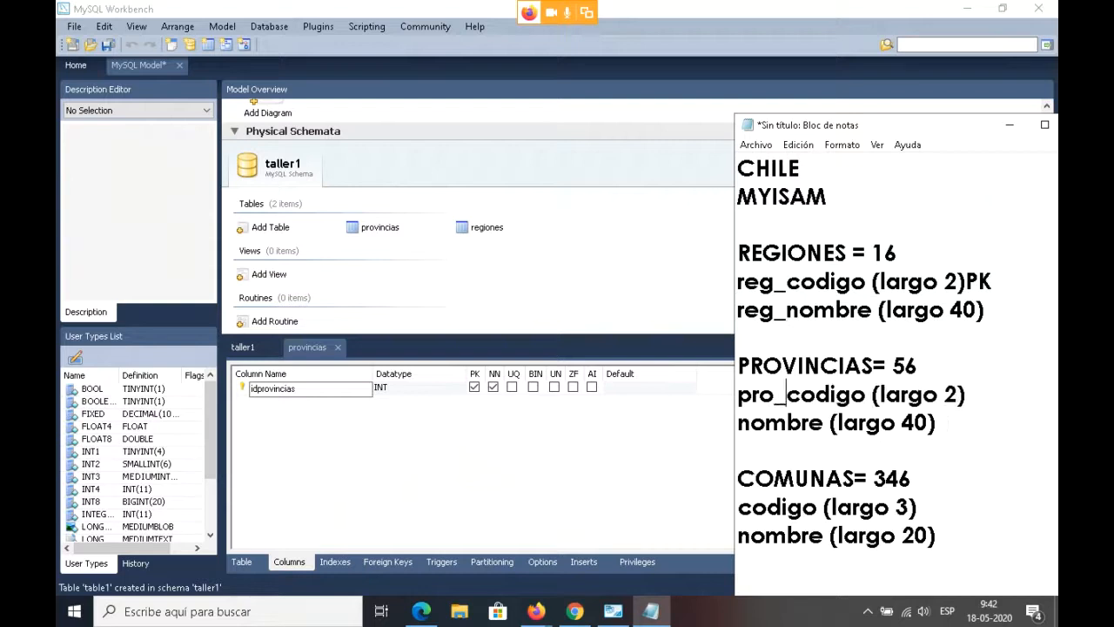
{"action": "left_click", "coordinate": [739, 422]}
{"action": "type", "text": "pro_"}
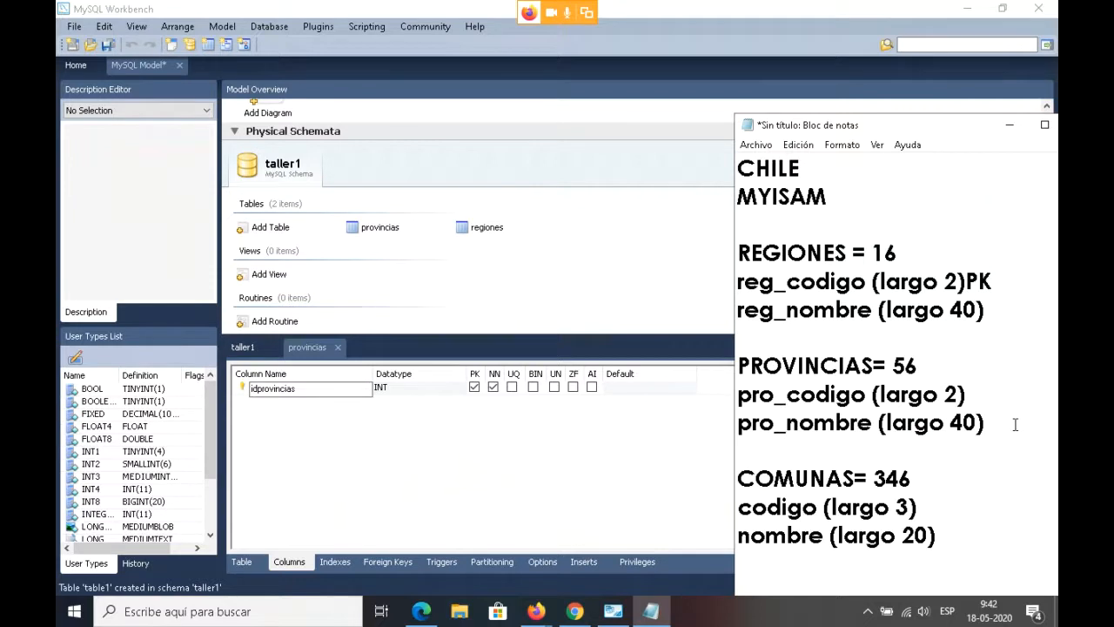
- Name the first column of the provincias table pro_codigo and add a second column named pro_nombre
{"action": "left_click", "coordinate": [1017, 445]}
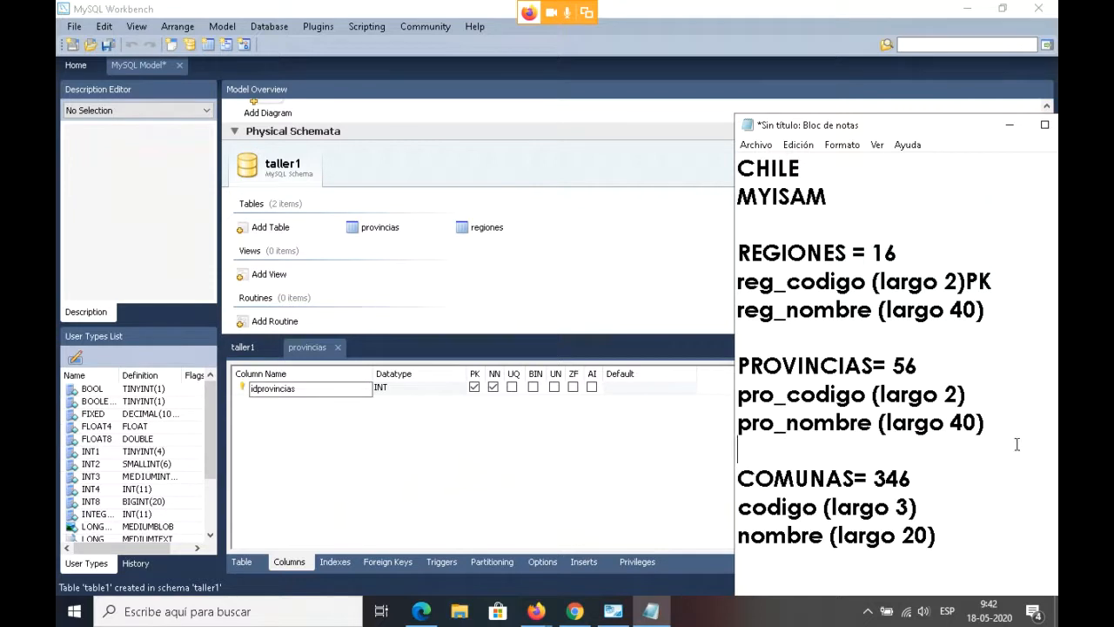
{"action": "left_click", "coordinate": [414, 424]}
{"action": "type", "text": "pro_codigo"}
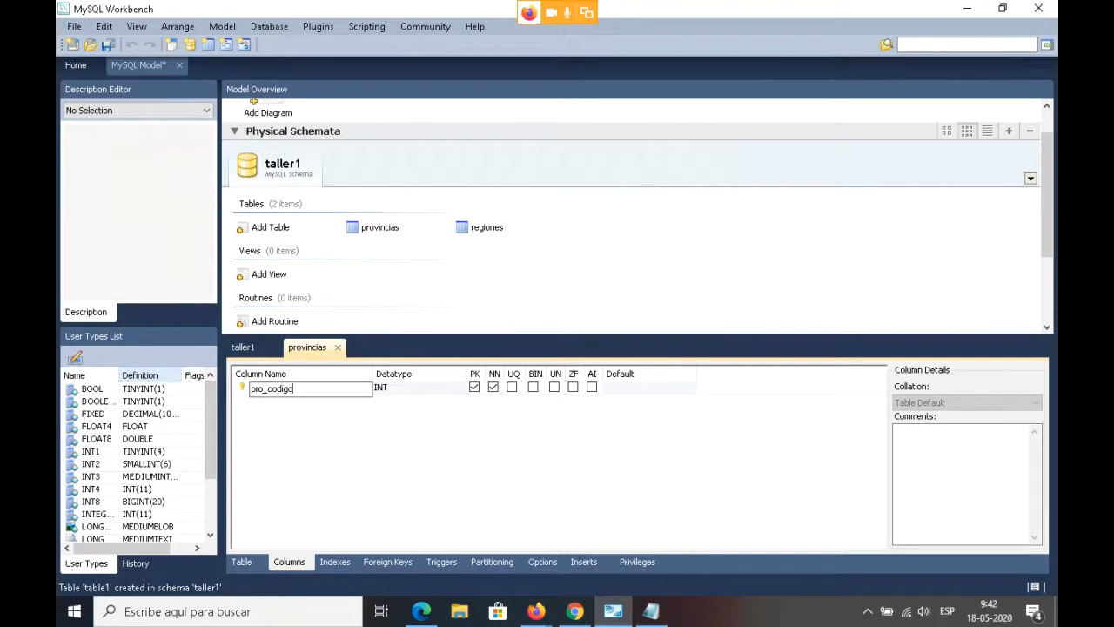
{"action": "left_click", "coordinate": [401, 425]}
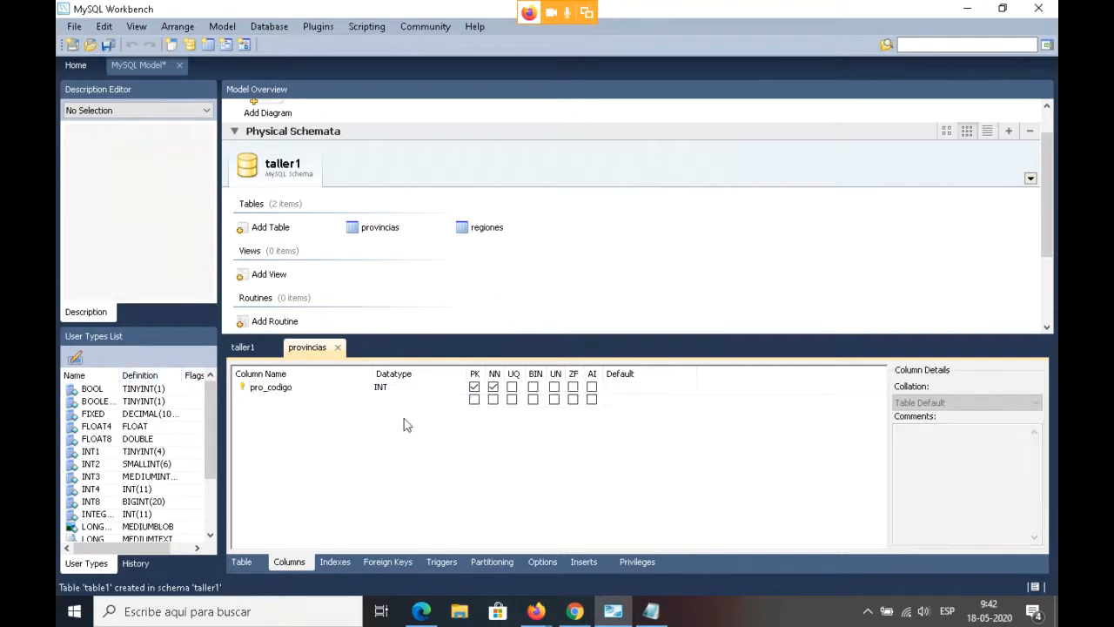
{"action": "left_click", "coordinate": [305, 404]}
{"action": "type", "text": "pr_"}
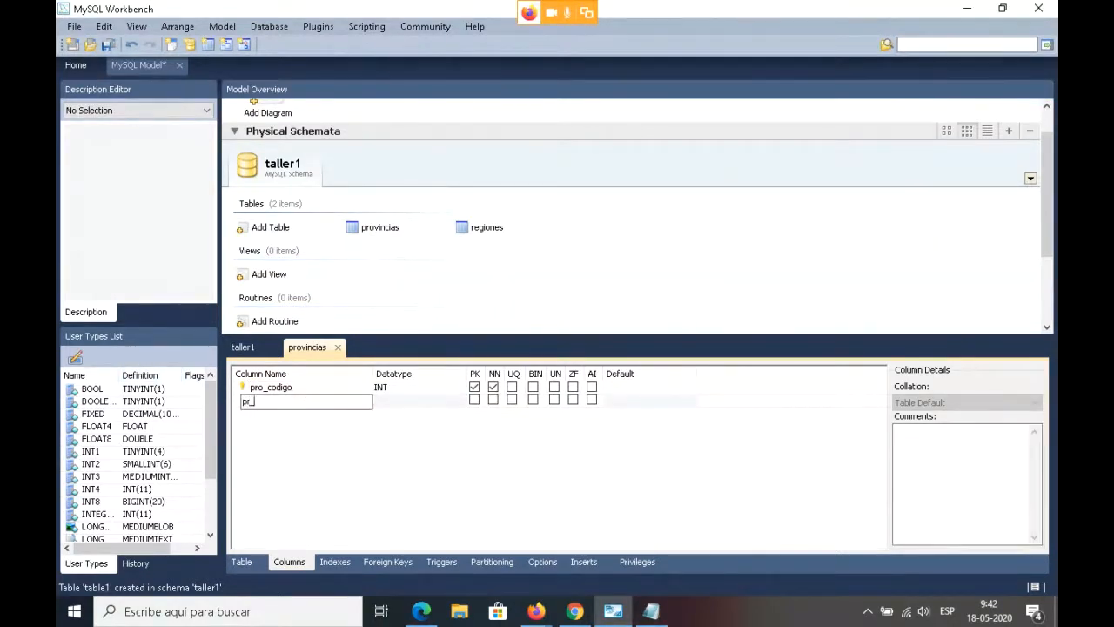
{"action": "type", "text": "o_nombre"}
{"action": "left_click", "coordinate": [316, 473]}
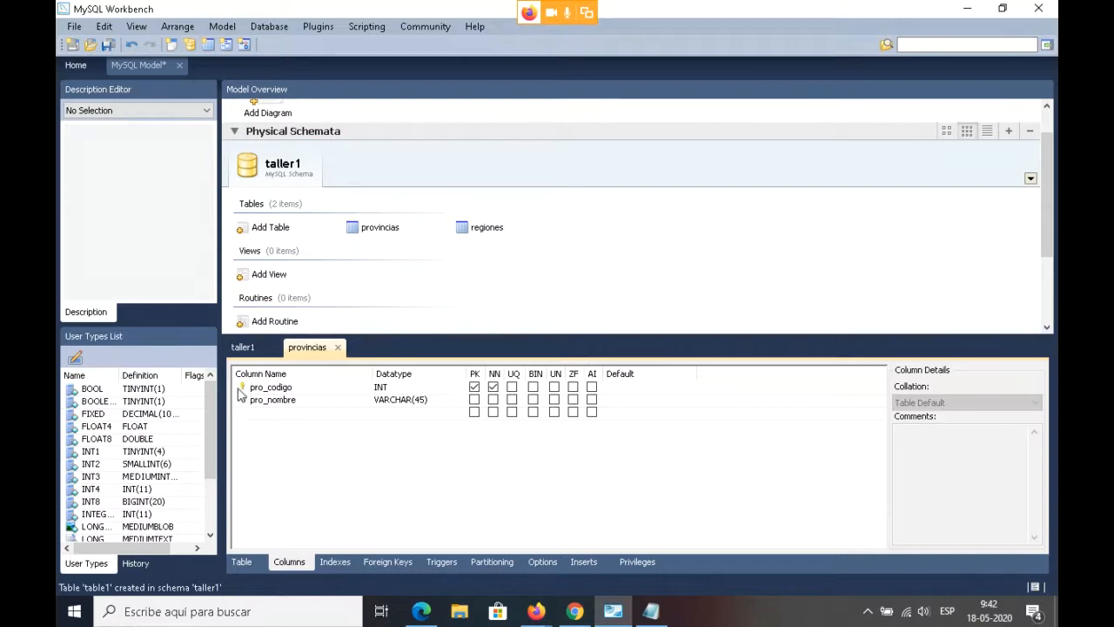
- Change the datatype of the pro_codigo primary key column to INTEGER
{"action": "left_click", "coordinate": [473, 387]}
{"action": "left_click", "coordinate": [652, 611]}
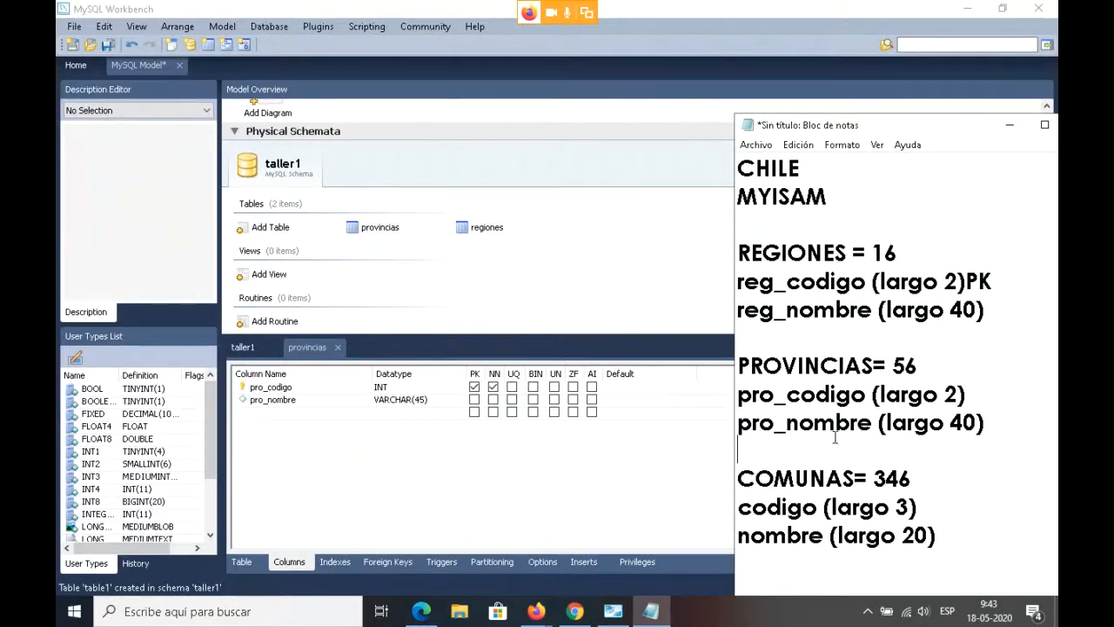
{"action": "left_click", "coordinate": [418, 391]}
{"action": "left_click", "coordinate": [454, 389]}
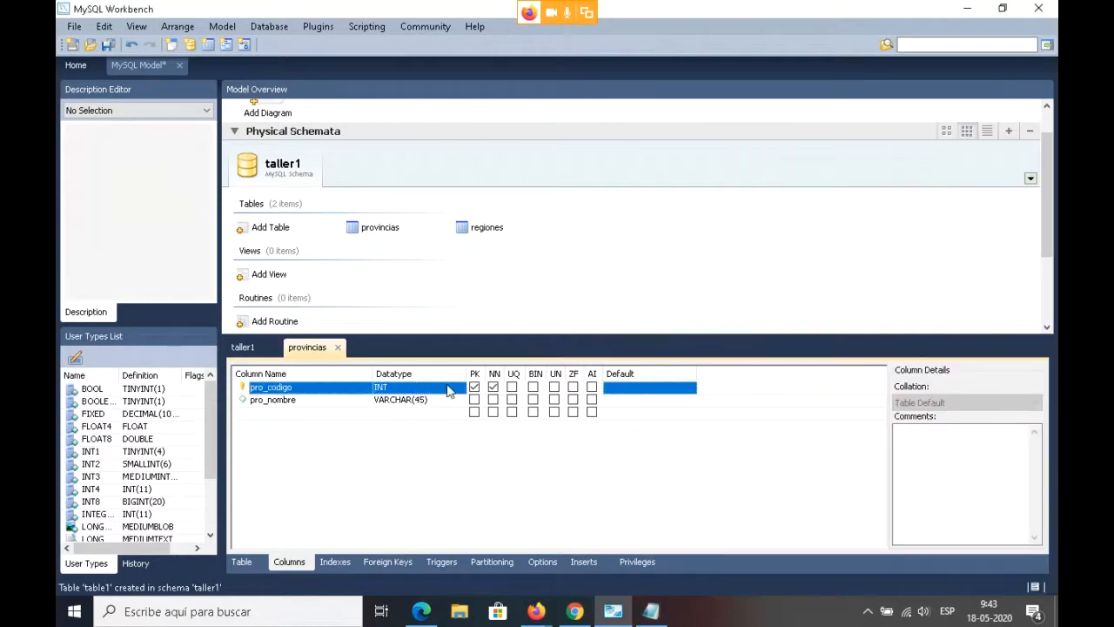
{"action": "left_click", "coordinate": [455, 389]}
{"action": "left_click", "coordinate": [456, 390]}
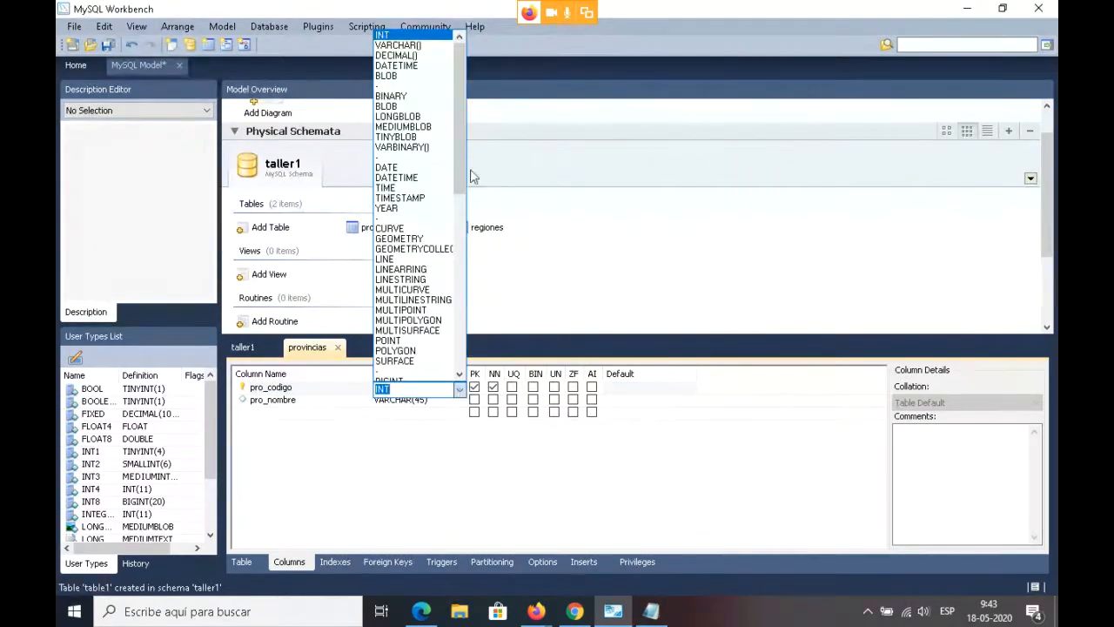
{"action": "scroll", "coordinate": [456, 165], "scroll_direction": "down", "scroll_amount": 5}
{"action": "left_click_drag", "start_coordinate": [454, 165], "coordinate": [455, 279]}
{"action": "left_click", "coordinate": [426, 301]}
- Set the datatype of the pro_nombre column to VARCHAR(40)
{"action": "left_click", "coordinate": [424, 399]}
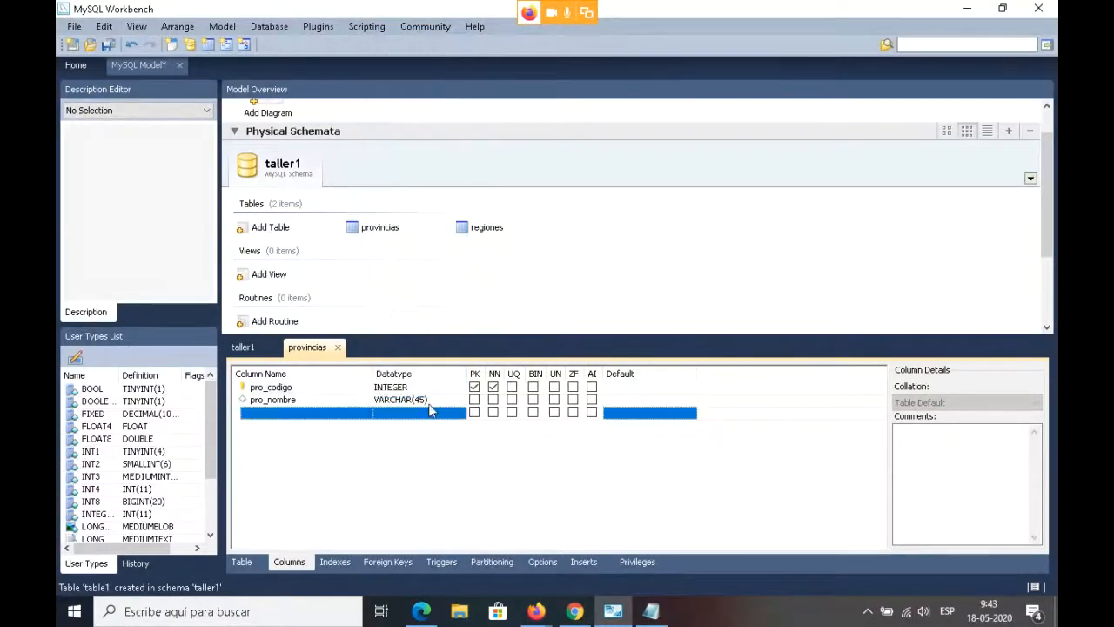
{"action": "left_click", "coordinate": [424, 399]}
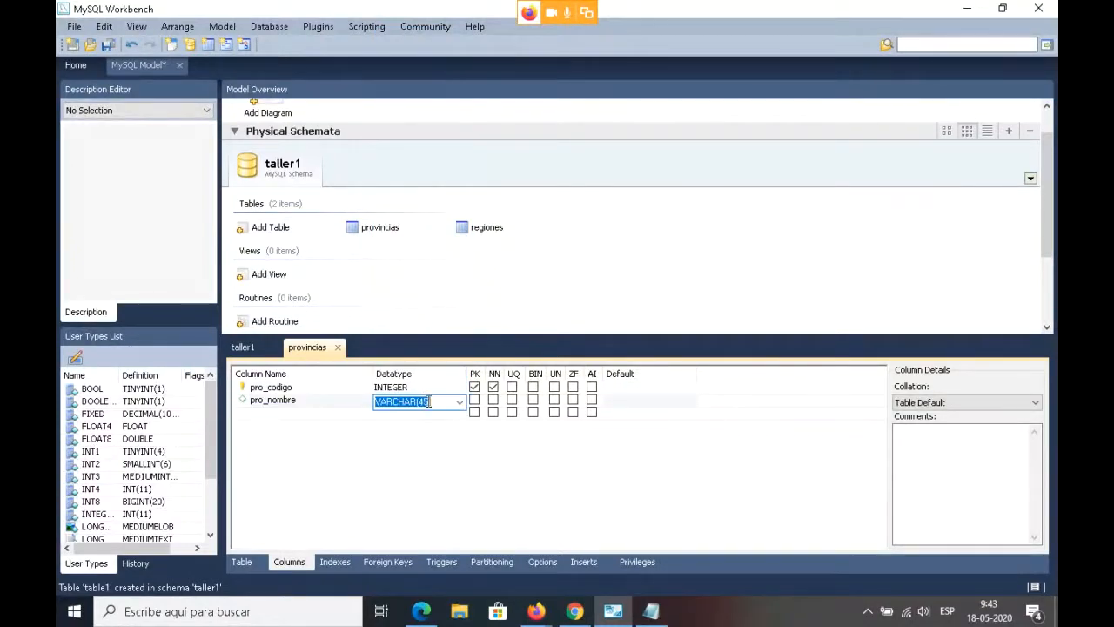
{"action": "left_click", "coordinate": [429, 401]}
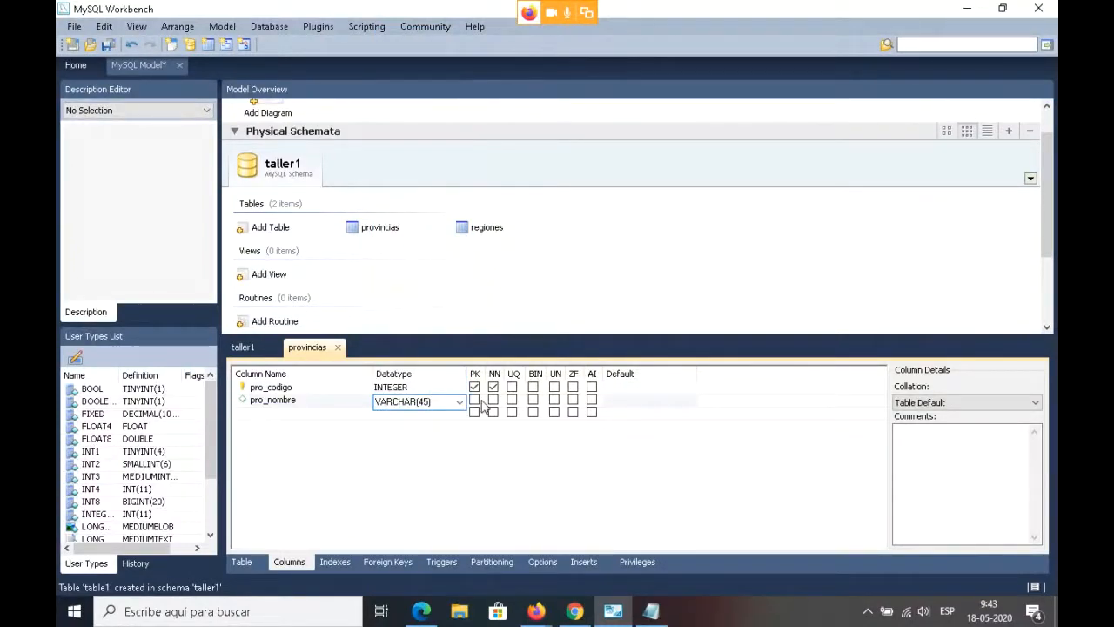
{"action": "key", "text": "BackSpace"}
{"action": "type", "text": "0"}
{"action": "left_click", "coordinate": [475, 459]}
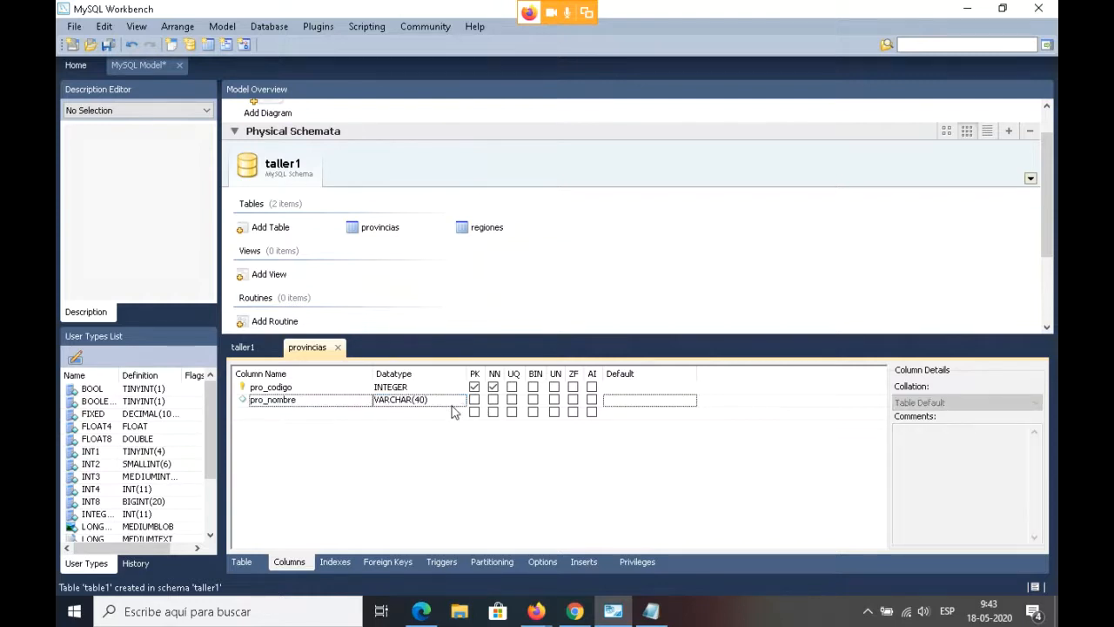
- Add a table named comunas to the taller1 schema with the MyISAM engine, and open its column definitions
{"action": "left_click", "coordinate": [650, 611]}
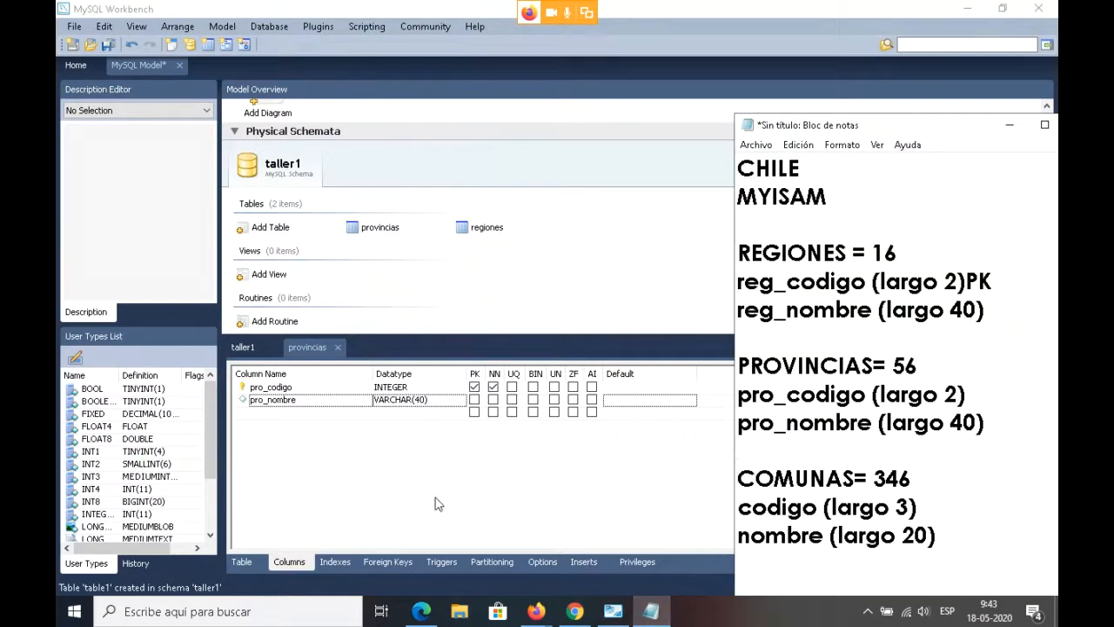
{"action": "left_click", "coordinate": [338, 510]}
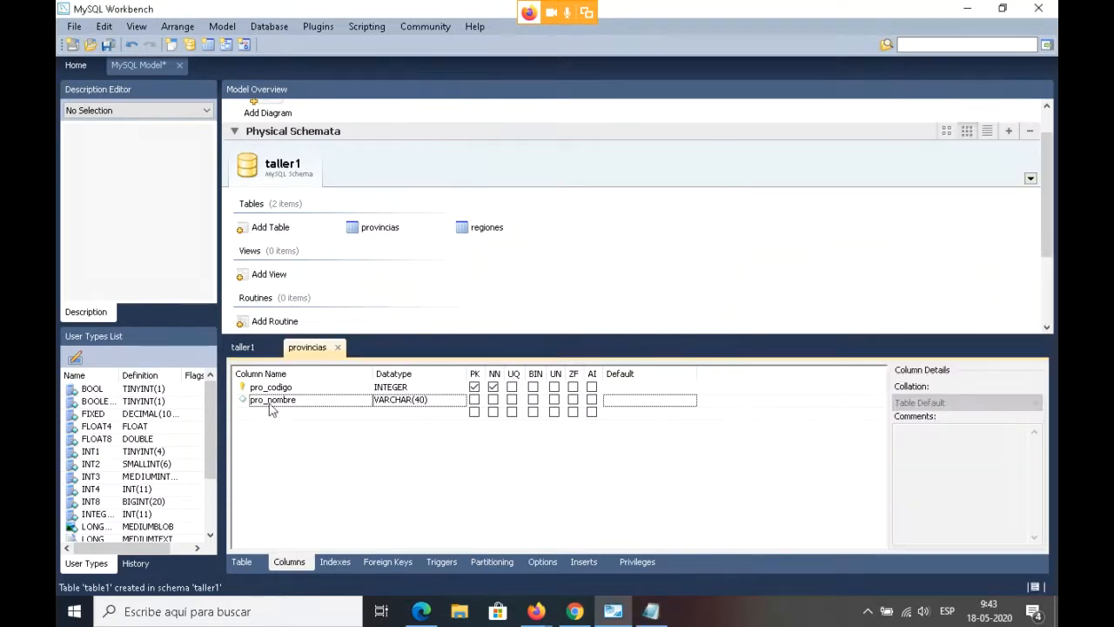
{"action": "double_click", "coordinate": [270, 232]}
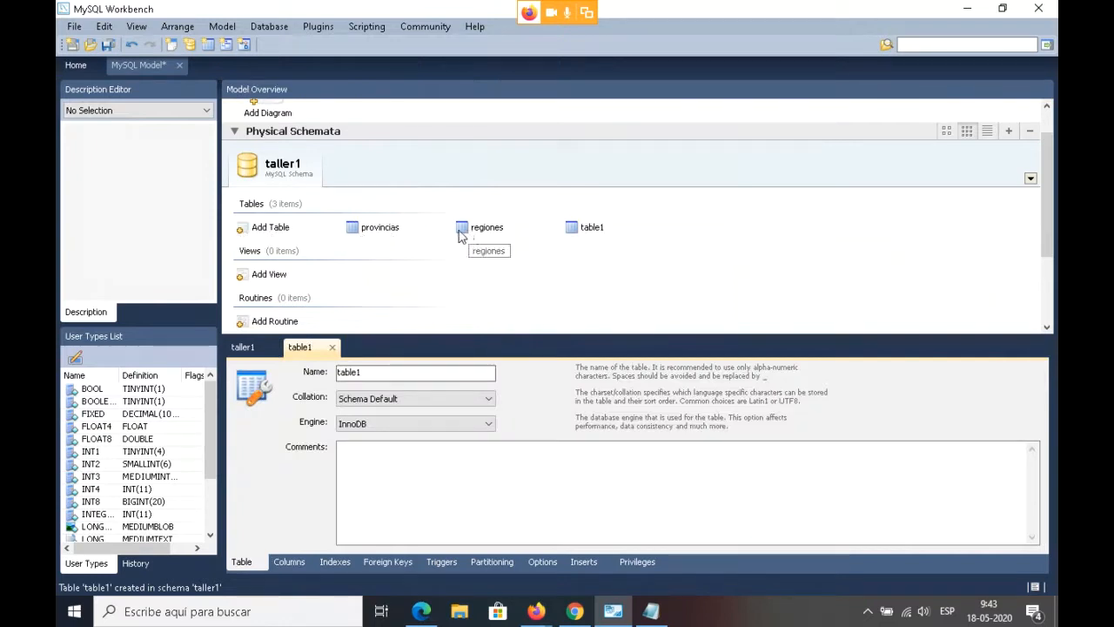
{"action": "double_click", "coordinate": [353, 372]}
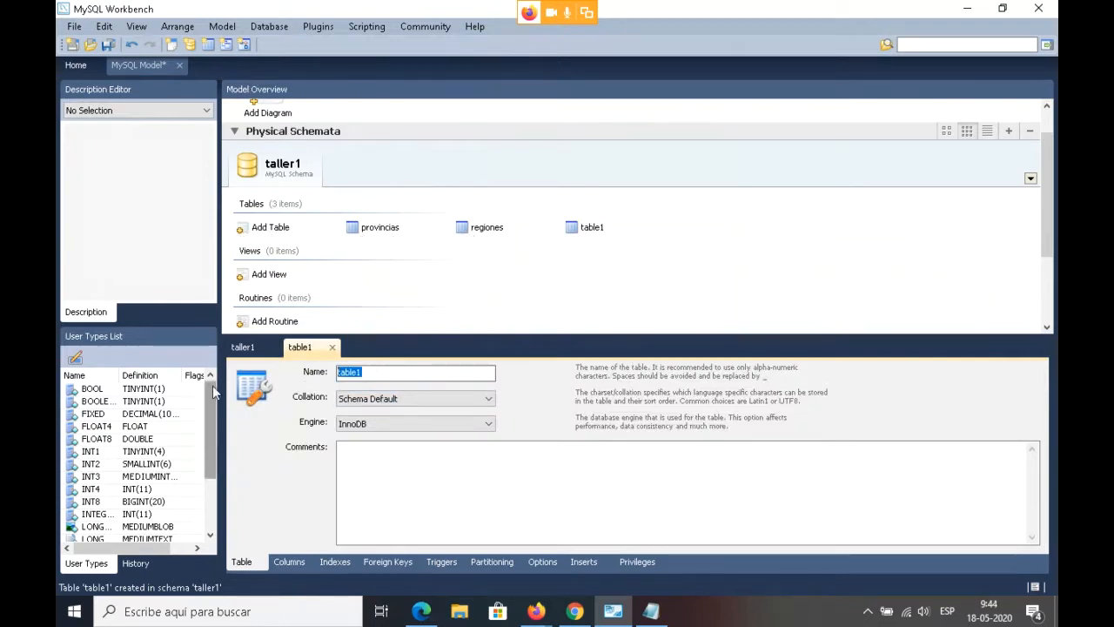
{"action": "type", "text": "comunas"}
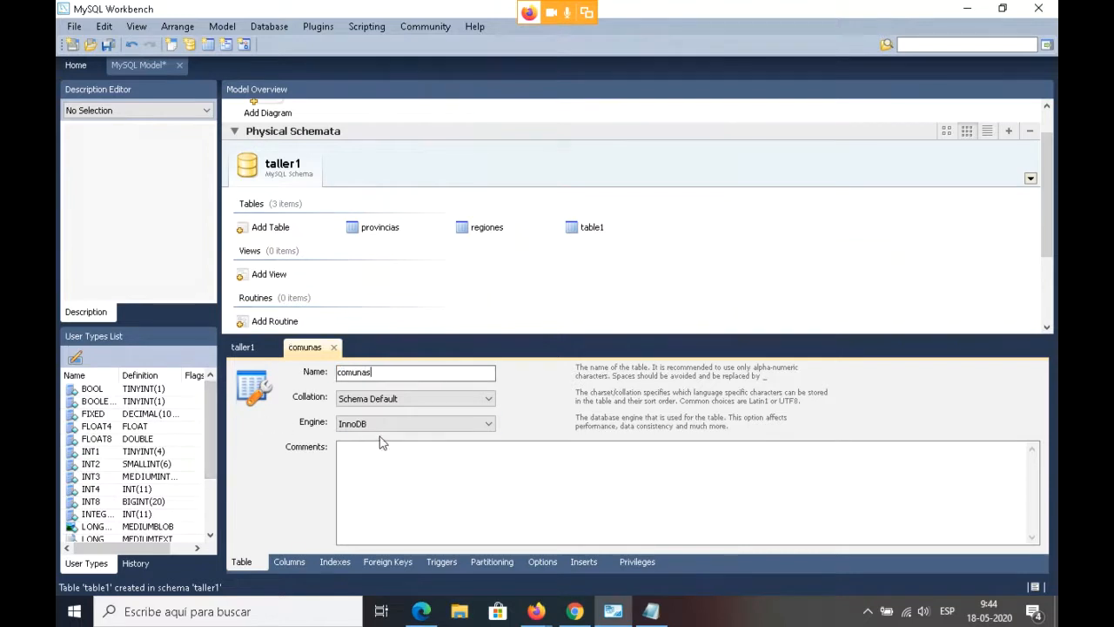
{"action": "left_click", "coordinate": [382, 424]}
{"action": "left_click", "coordinate": [386, 227]}
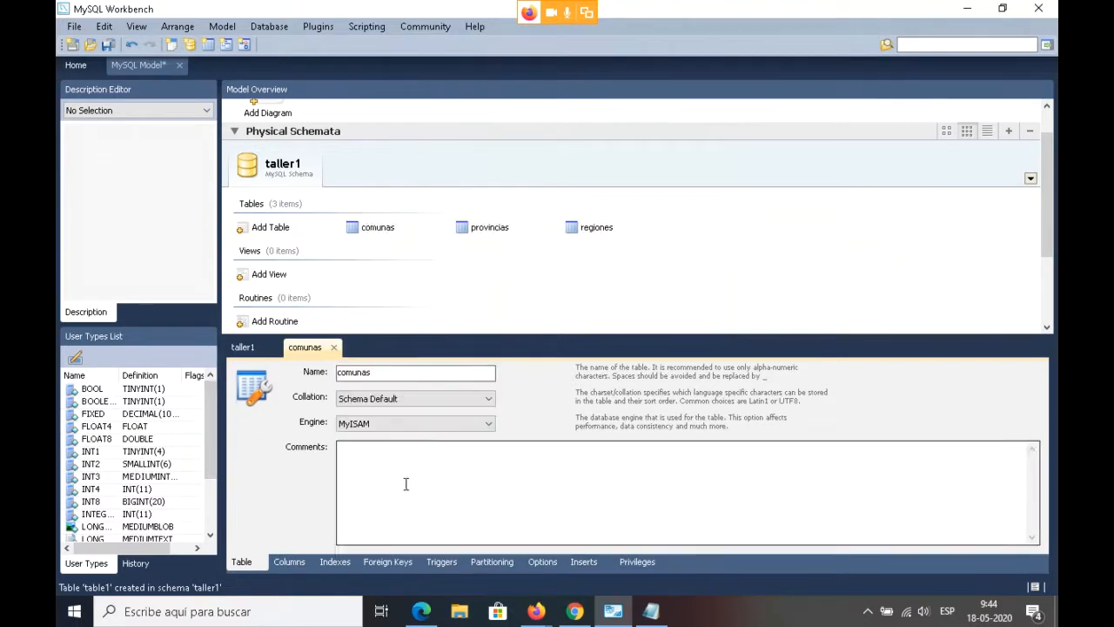
{"action": "left_click", "coordinate": [406, 482]}
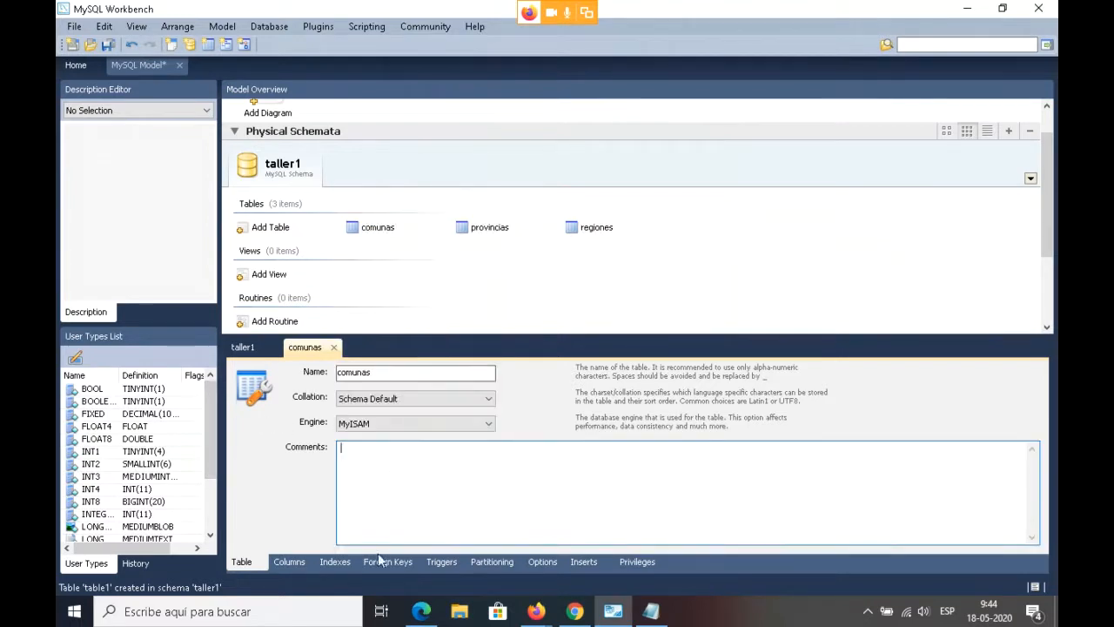
{"action": "left_click", "coordinate": [296, 563]}
- In the Notepad notes, prefix the codigo and nombre fields under COMUNAS with com_
{"action": "left_click", "coordinate": [651, 611]}
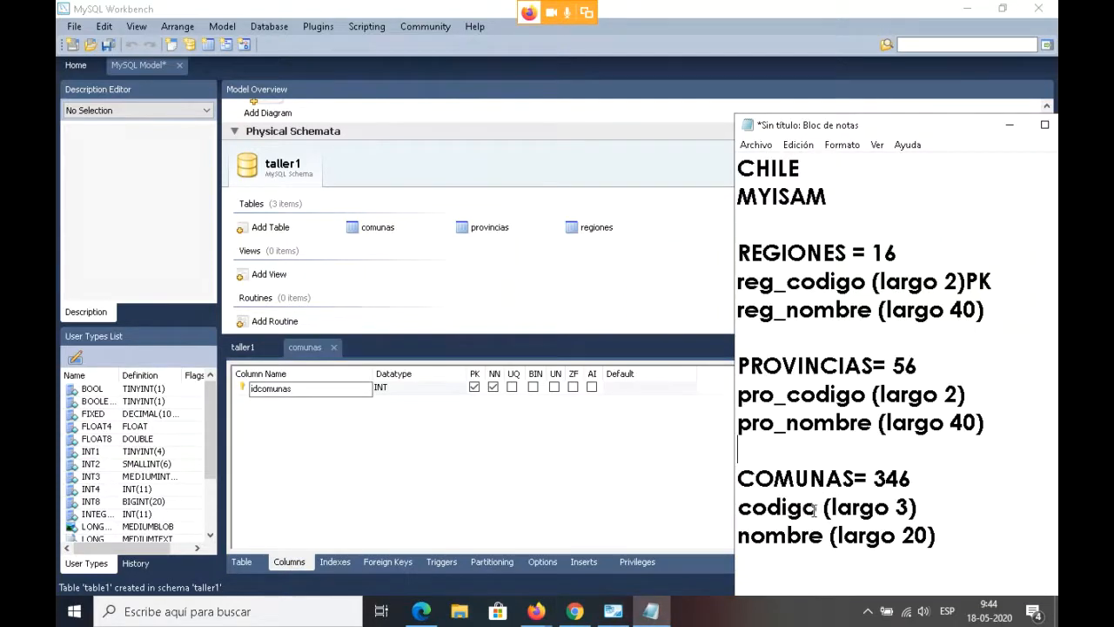
{"action": "left_click", "coordinate": [738, 512]}
{"action": "type", "text": "cm"}
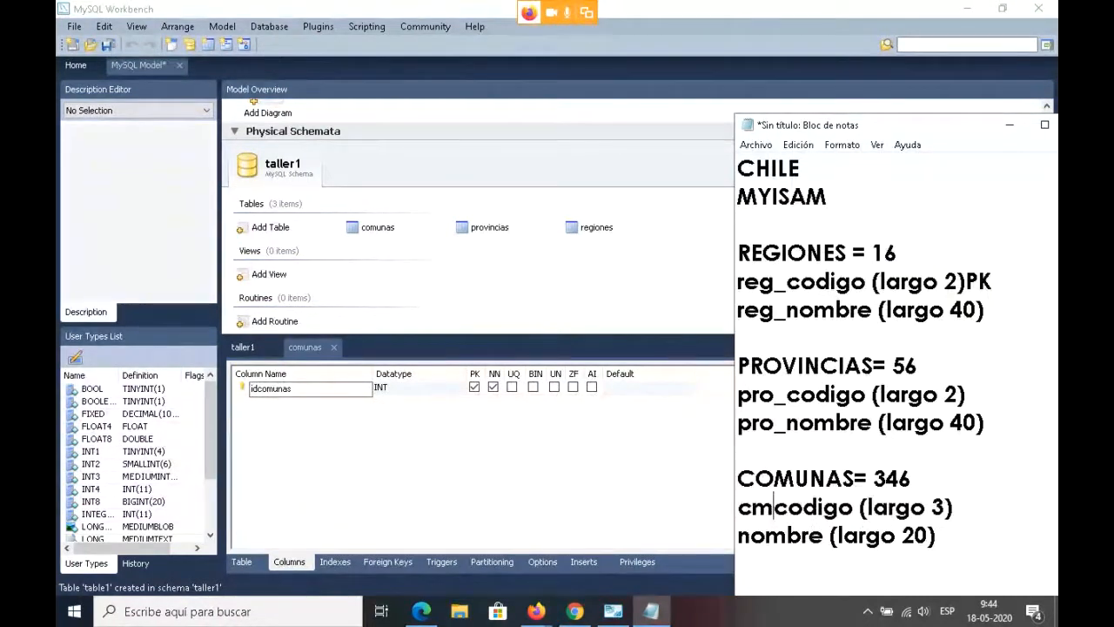
{"action": "key", "text": "BackSpace"}
{"action": "type", "text": "om_"}
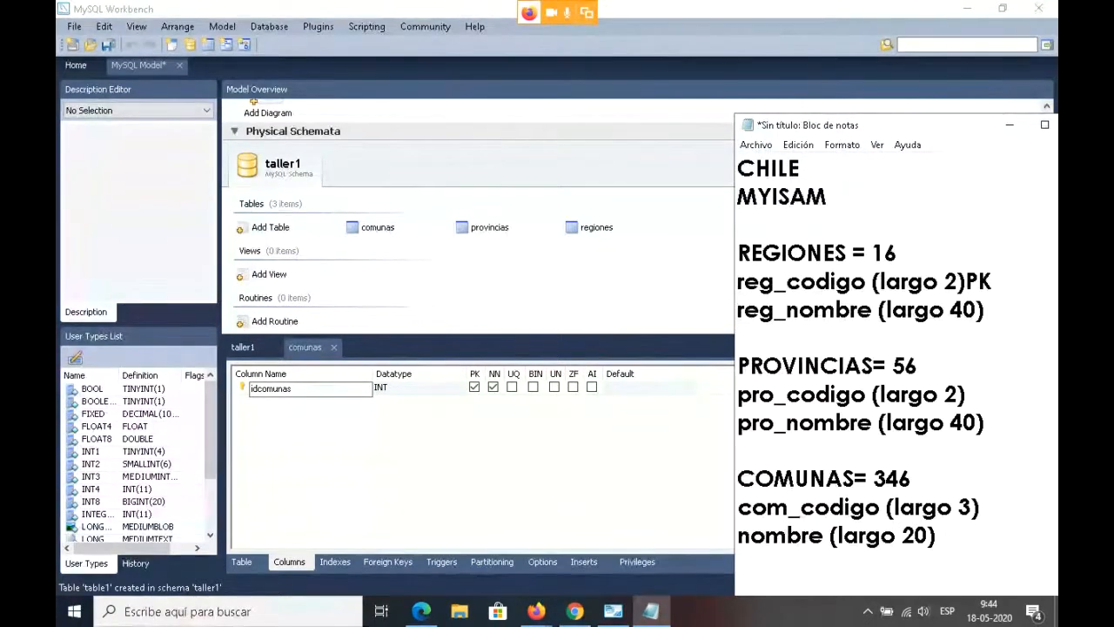
{"action": "left_click", "coordinate": [739, 537]}
{"action": "type", "text": "com_"}
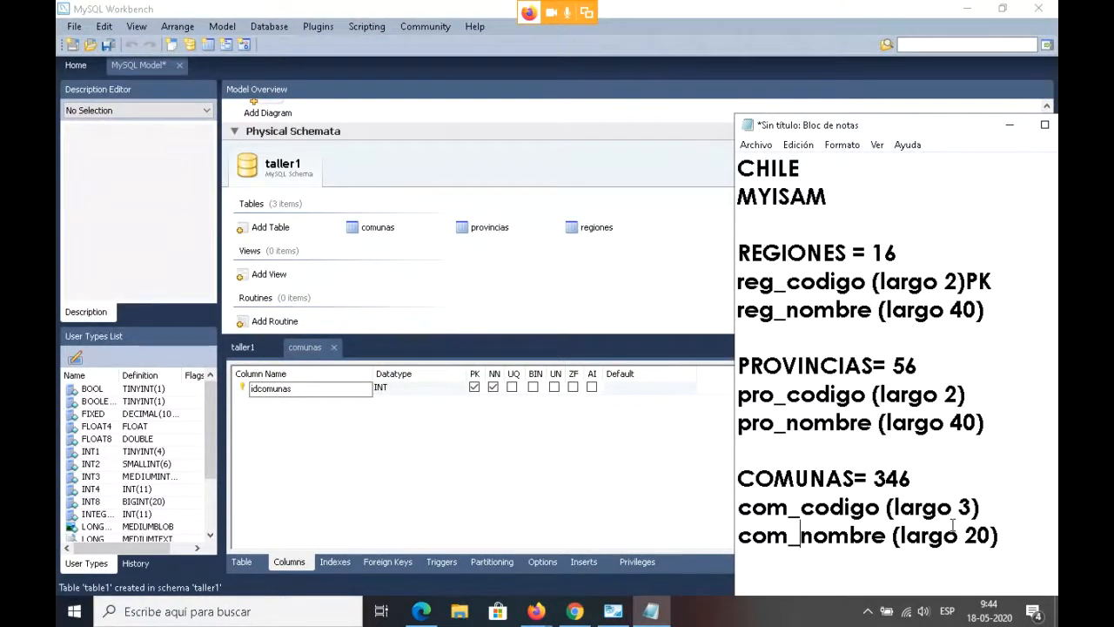
- Back in MySQL Workbench, rename the primary key column of the comunas table to com_codigo
{"action": "left_click", "coordinate": [304, 388]}
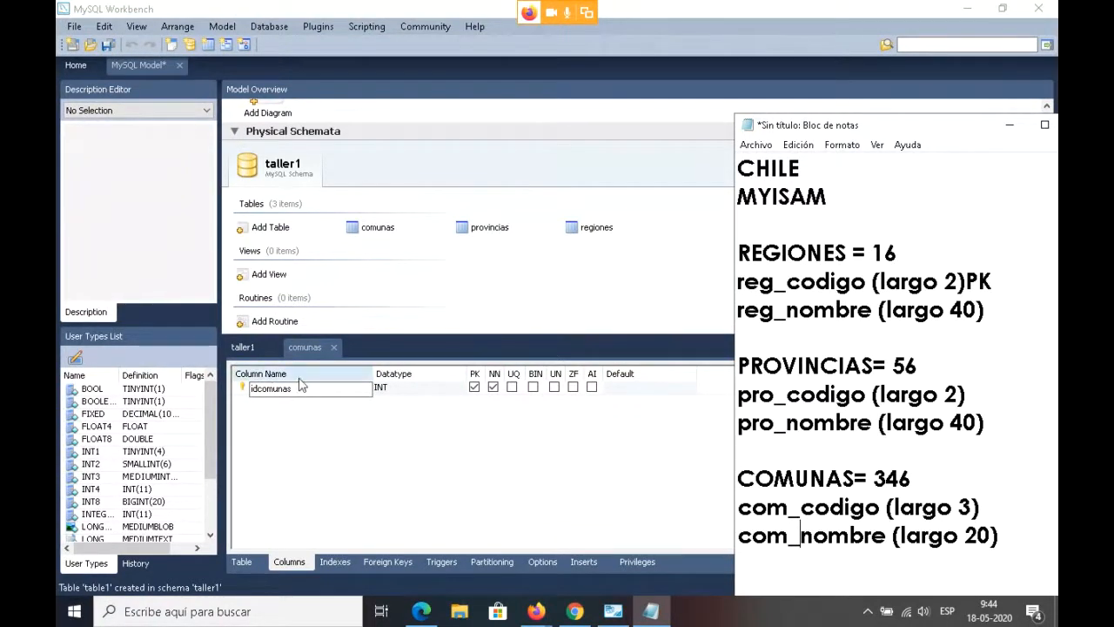
{"action": "double_click", "coordinate": [305, 388]}
{"action": "type", "text": "co"}
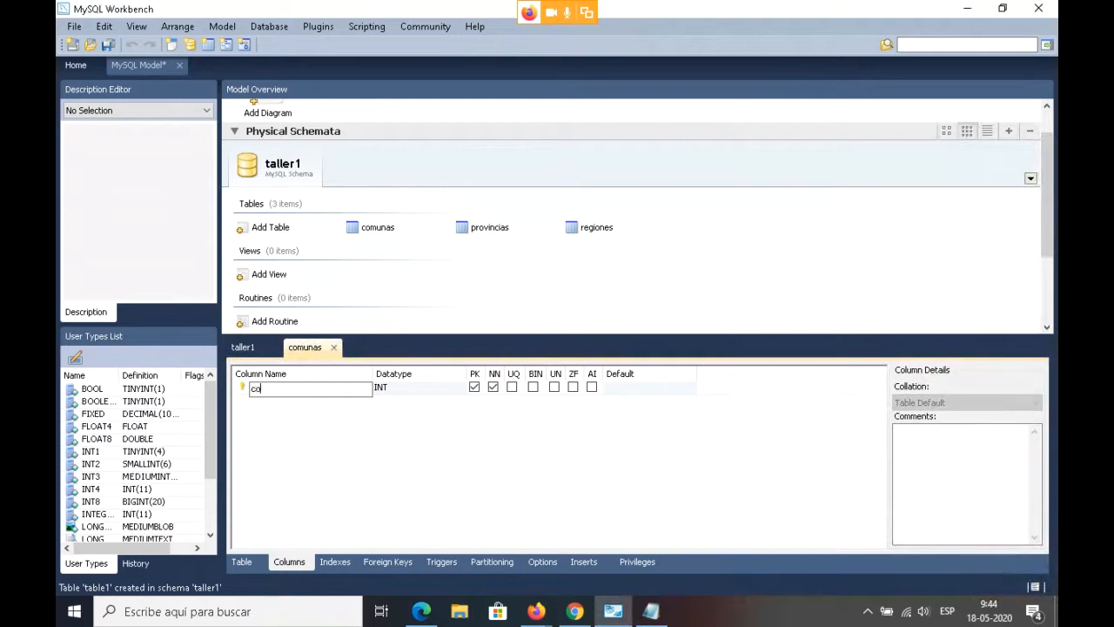
{"action": "type", "text": "m_codigo"}
{"action": "left_click", "coordinate": [244, 397]}
{"action": "left_click", "coordinate": [243, 392]}
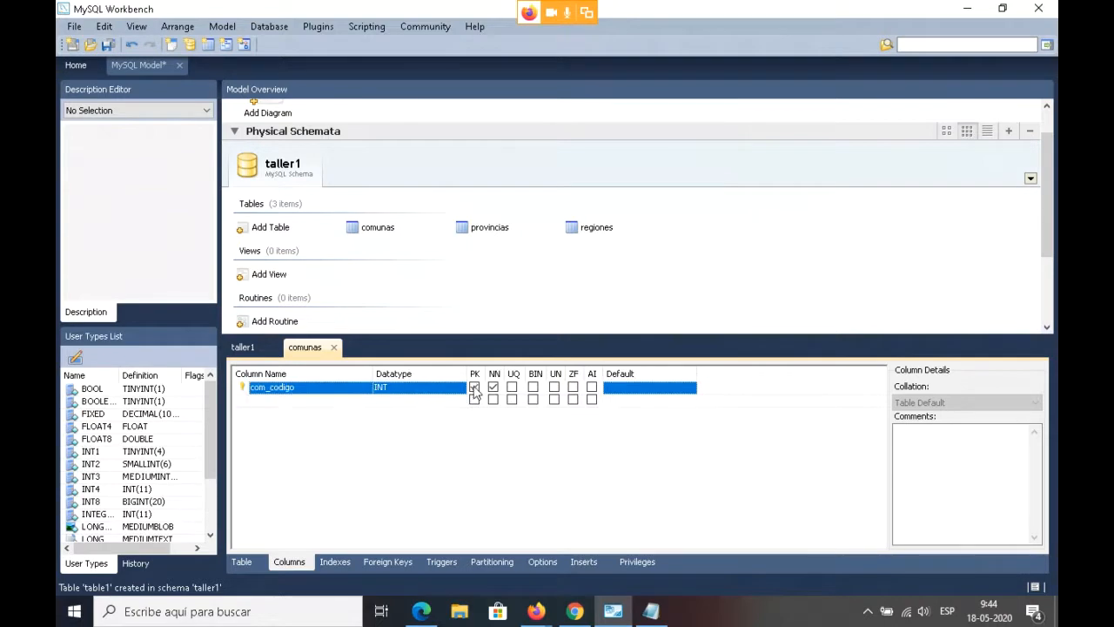
- Change the datatype of the com_codigo column to INTEGER
{"action": "left_click", "coordinate": [474, 388]}
{"action": "left_click", "coordinate": [456, 391]}
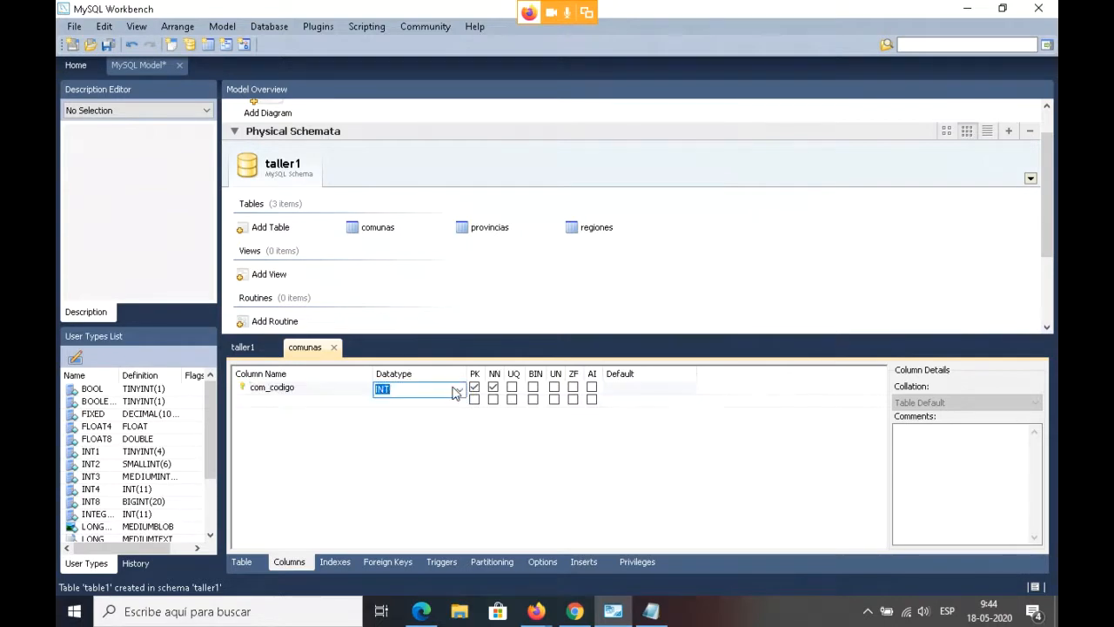
{"action": "left_click", "coordinate": [460, 391]}
{"action": "left_click_drag", "start_coordinate": [462, 124], "coordinate": [461, 306]}
{"action": "left_click", "coordinate": [418, 299]}
- Add a com_nombre column to the comunas table with the datatype VARCHAR(40)
{"action": "left_click", "coordinate": [288, 404]}
{"action": "left_click", "coordinate": [288, 405]}
{"action": "type", "text": "com_nombre"}
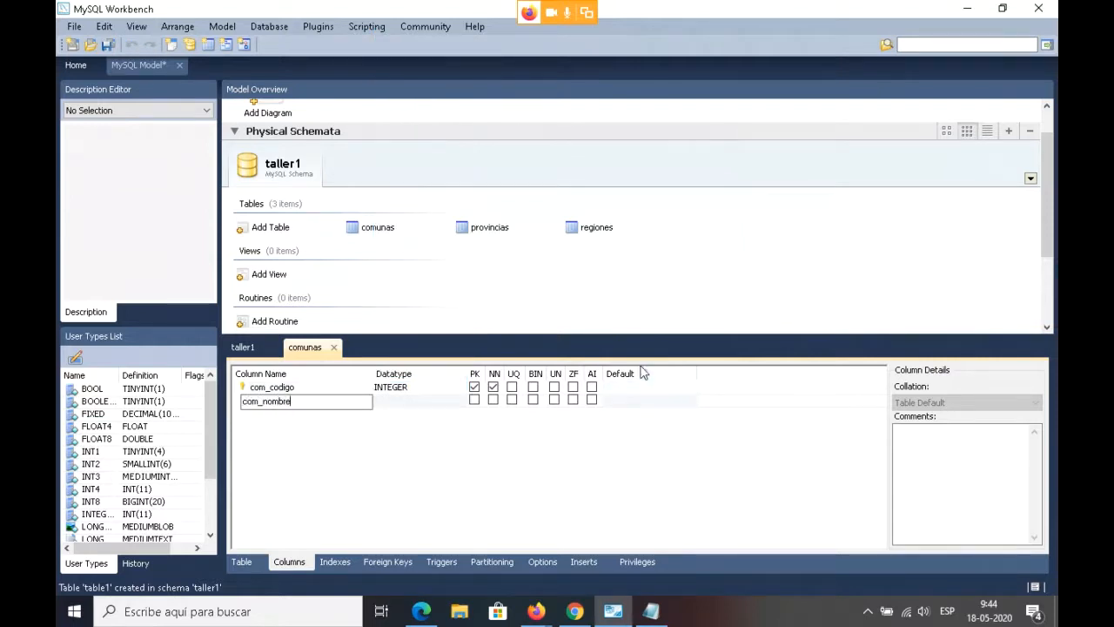
{"action": "left_click", "coordinate": [416, 403]}
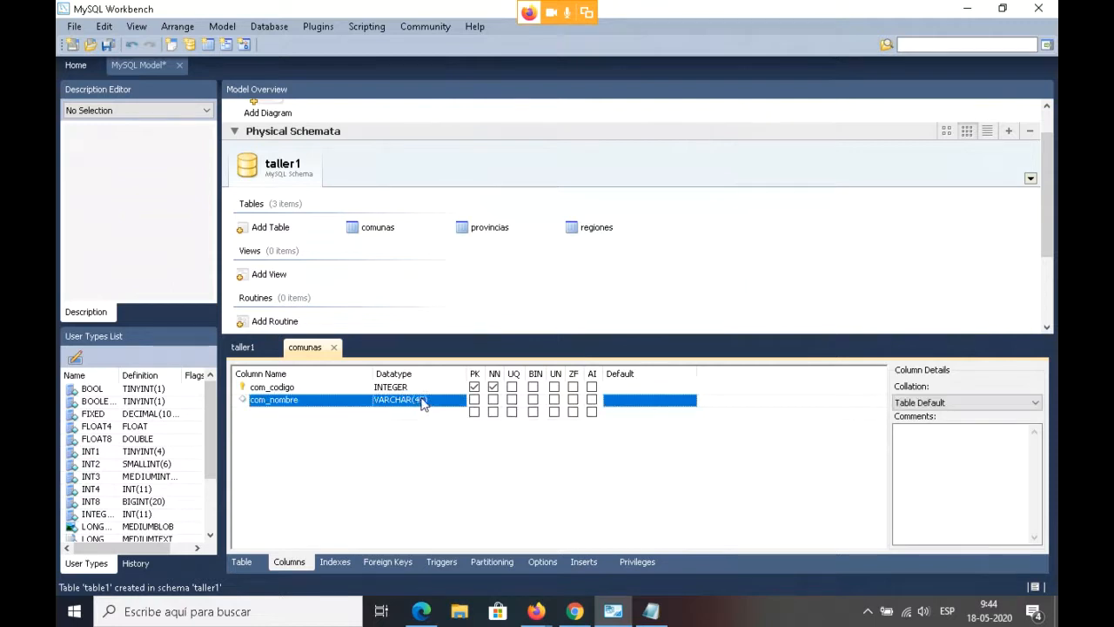
{"action": "left_click", "coordinate": [416, 402]}
{"action": "left_click", "coordinate": [458, 406]}
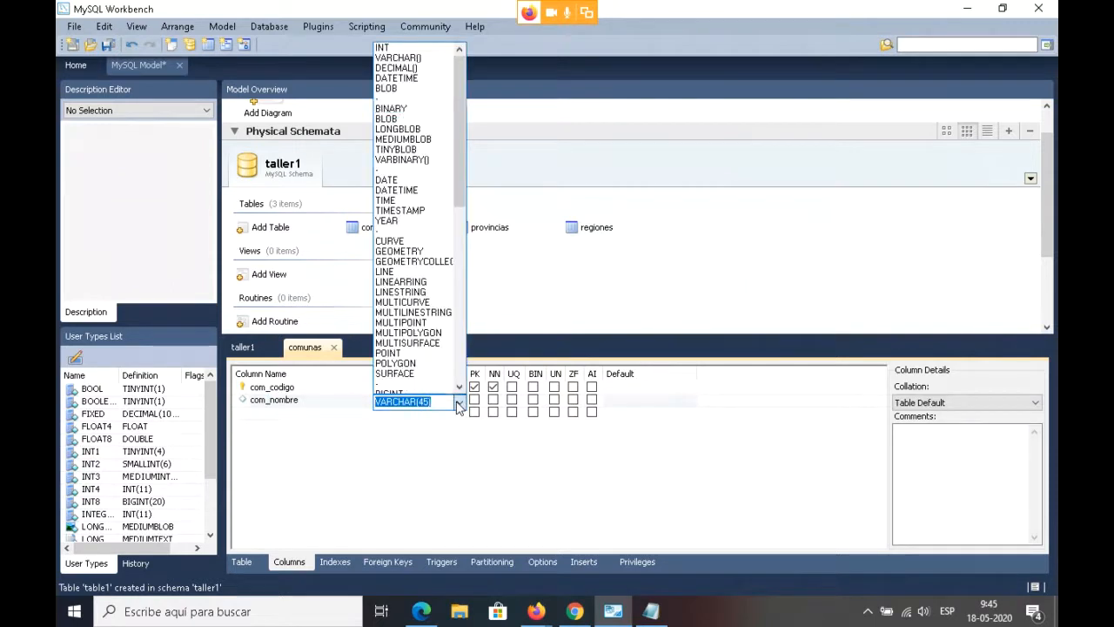
{"action": "left_click", "coordinate": [418, 58]}
{"action": "key", "text": "Left"}
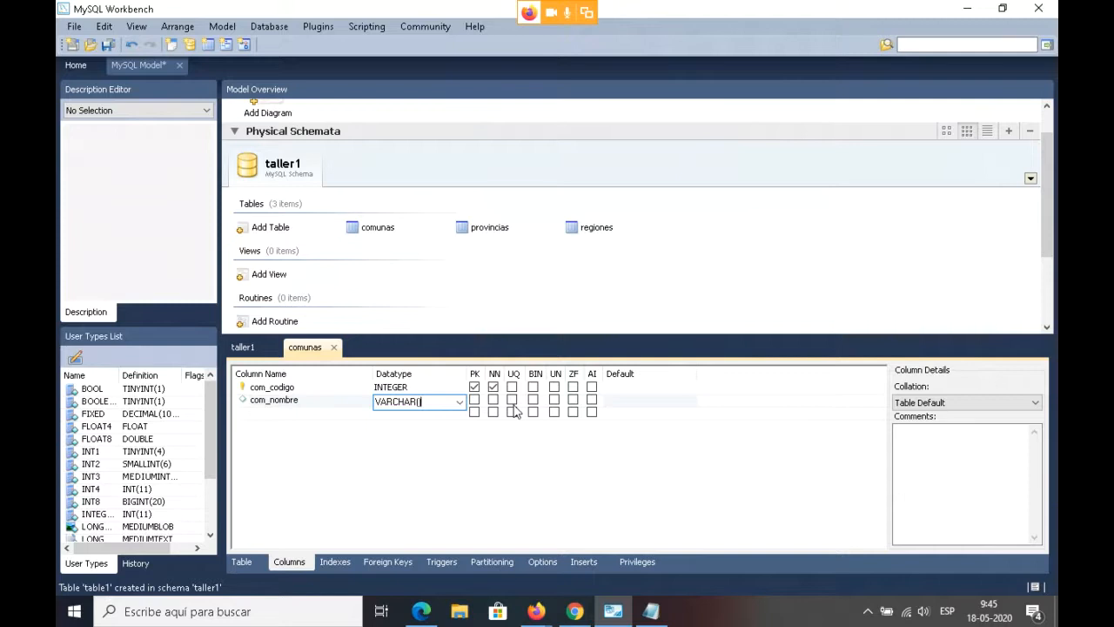
{"action": "type", "text": "40"}
{"action": "left_click", "coordinate": [441, 453]}
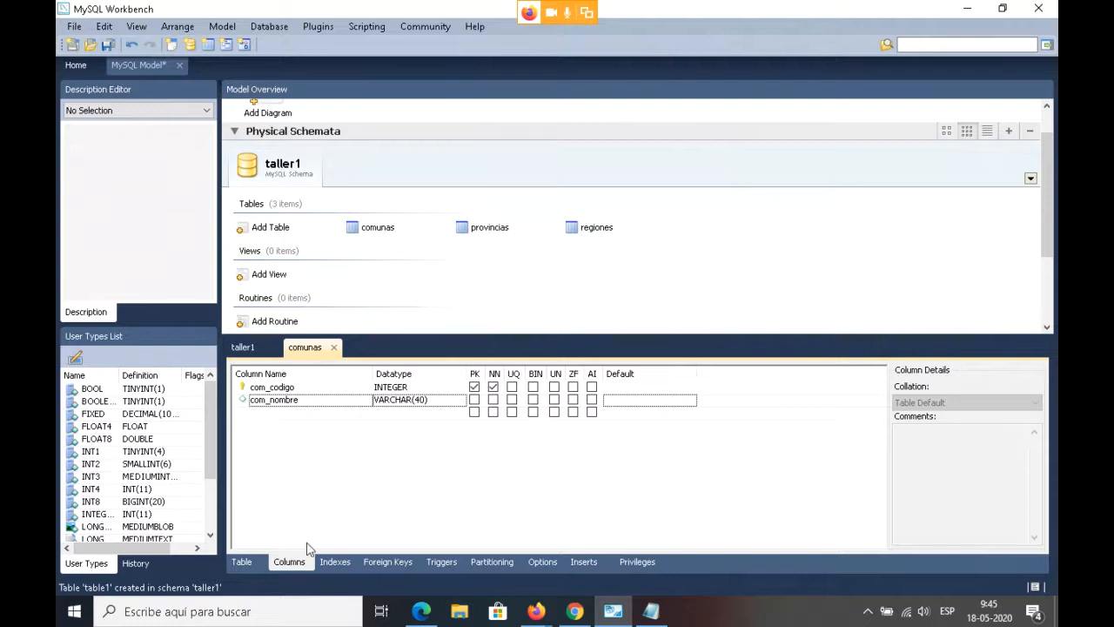
- Review the column definitions of the comunas, provincias and regiones tables in turn
{"action": "left_click", "coordinate": [378, 228]}
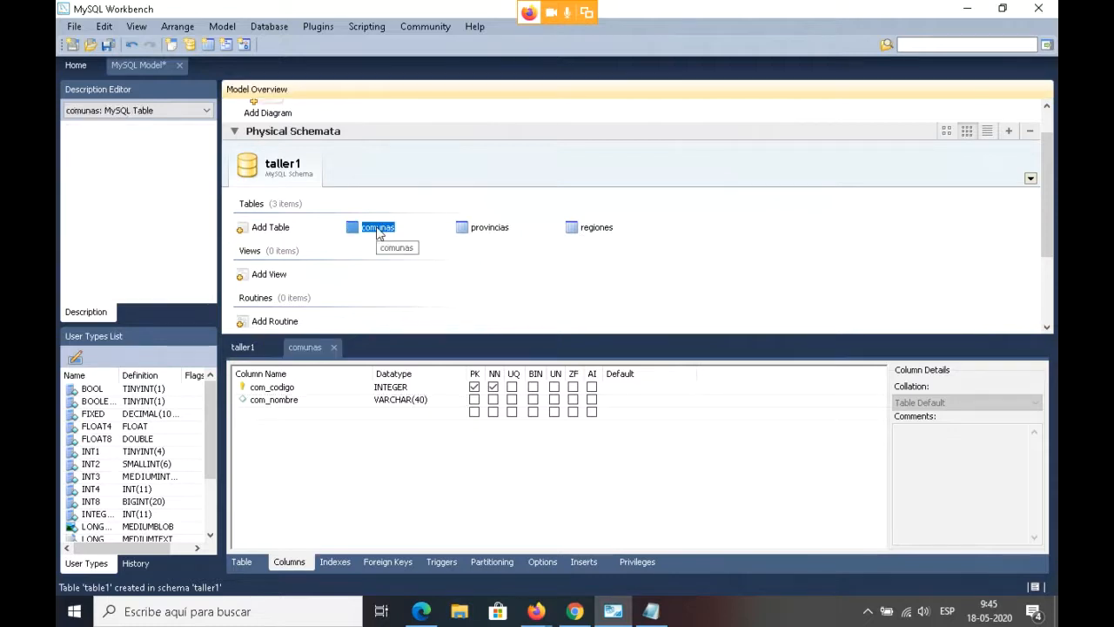
{"action": "left_click", "coordinate": [460, 230]}
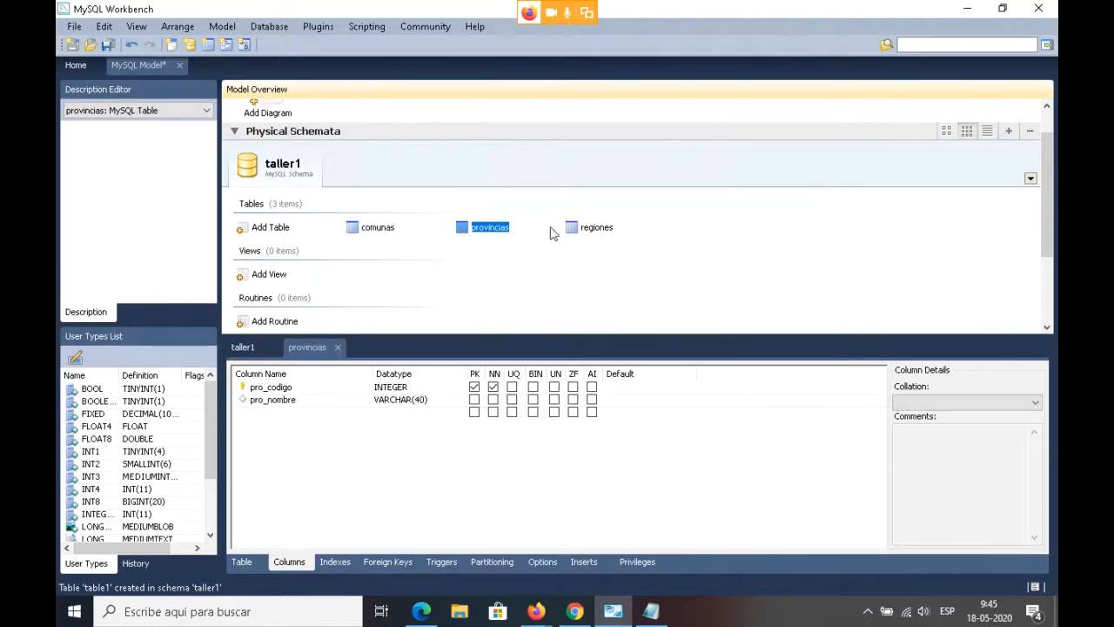
{"action": "left_click", "coordinate": [583, 231]}
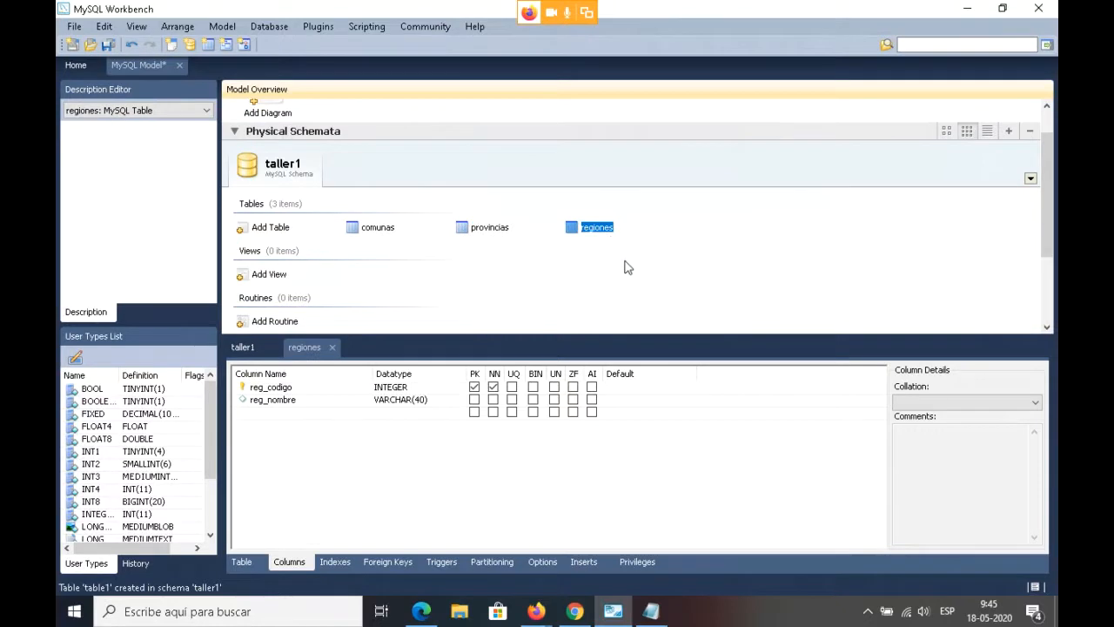
- Switch to the Notepad notes and mark the pro_codigo and com_codigo lines with PK
{"action": "left_click", "coordinate": [651, 611]}
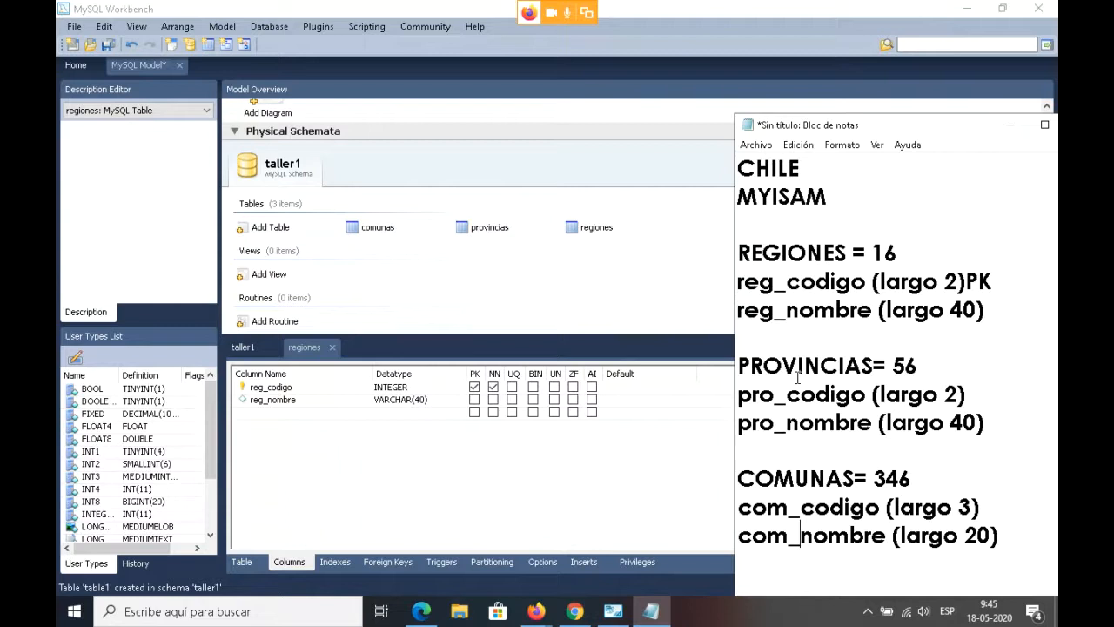
{"action": "left_click", "coordinate": [997, 384]}
{"action": "type", "text": "PK"}
{"action": "left_click", "coordinate": [983, 505]}
{"action": "type", "text": "PK"}
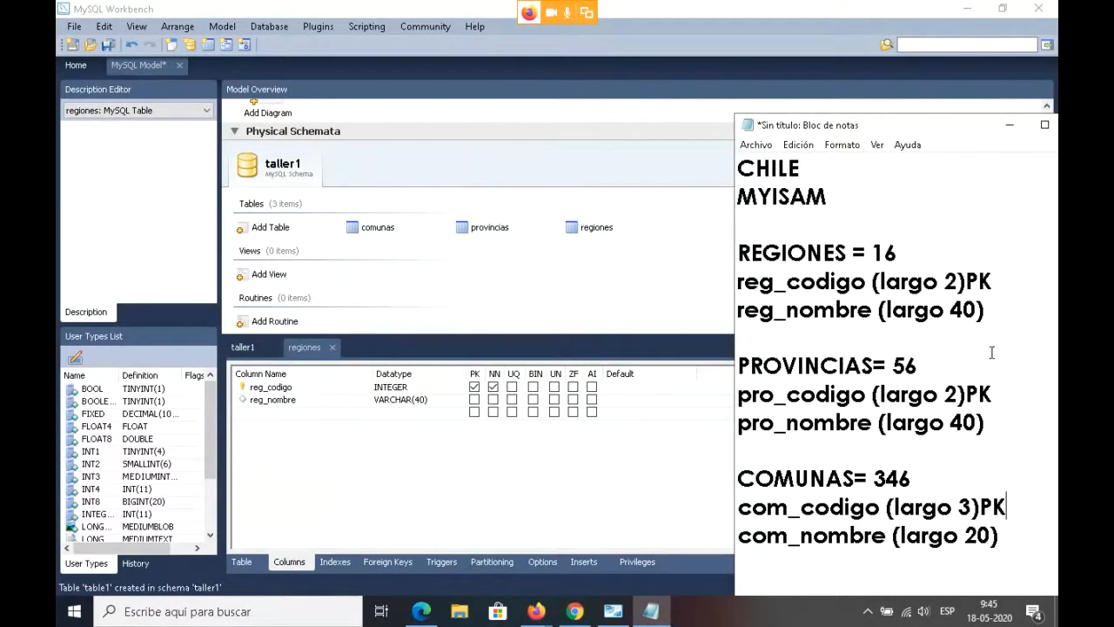
{"action": "left_click", "coordinate": [1003, 315]}
{"action": "key", "text": "Return"}
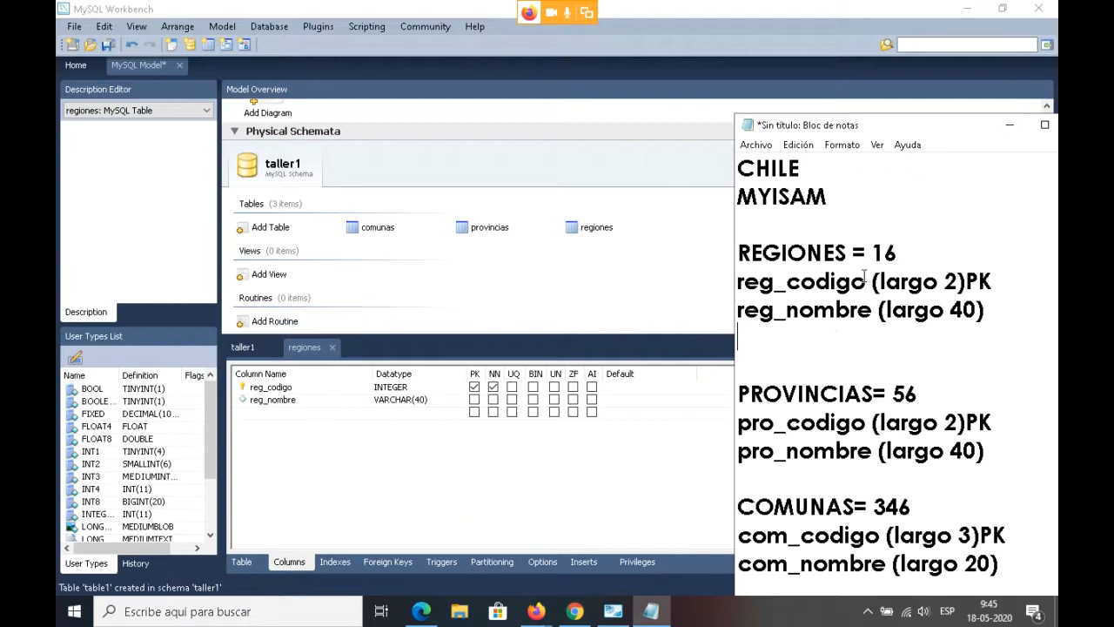
{"action": "left_click_drag", "start_coordinate": [865, 281], "coordinate": [741, 290]}
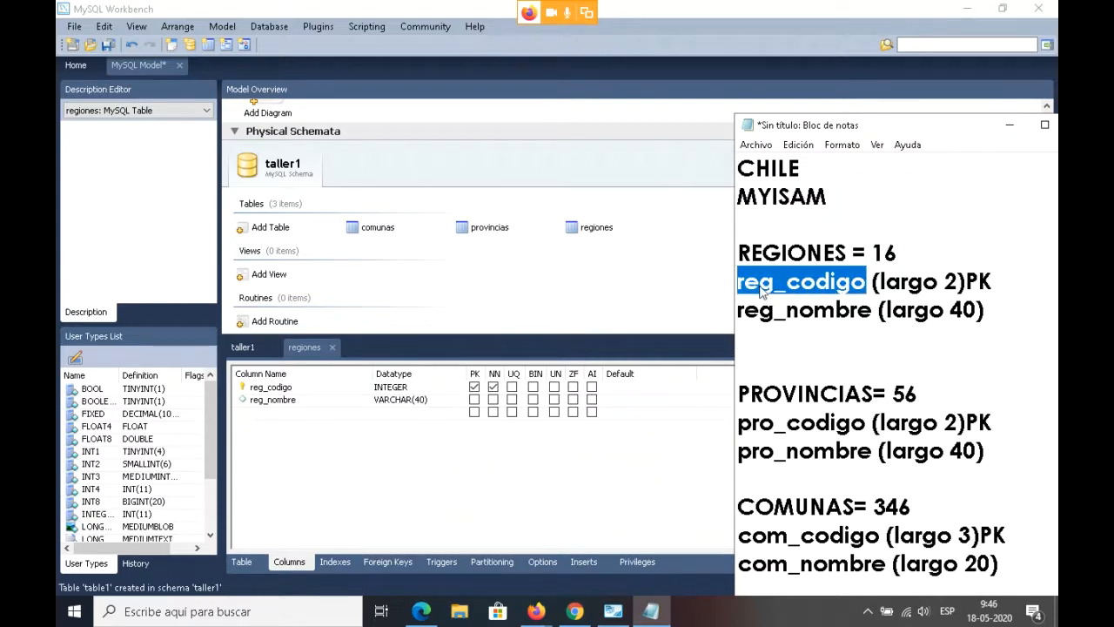
{"action": "right_click", "coordinate": [757, 284]}
{"action": "left_click", "coordinate": [809, 334]}
{"action": "left_click", "coordinate": [861, 367]}
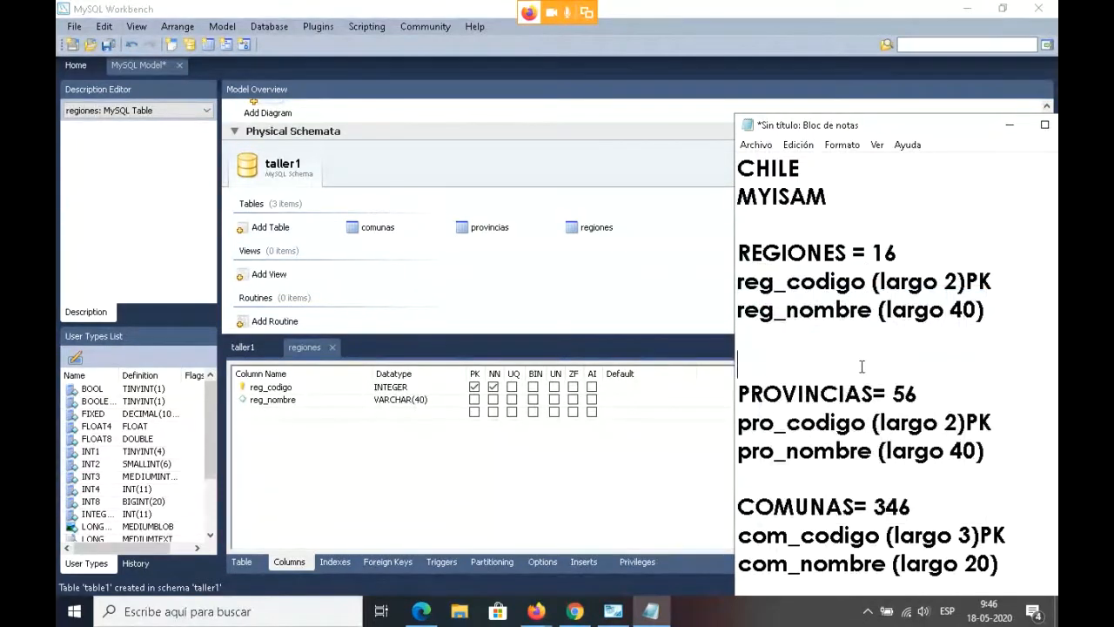
{"action": "key", "text": "BackSpace"}
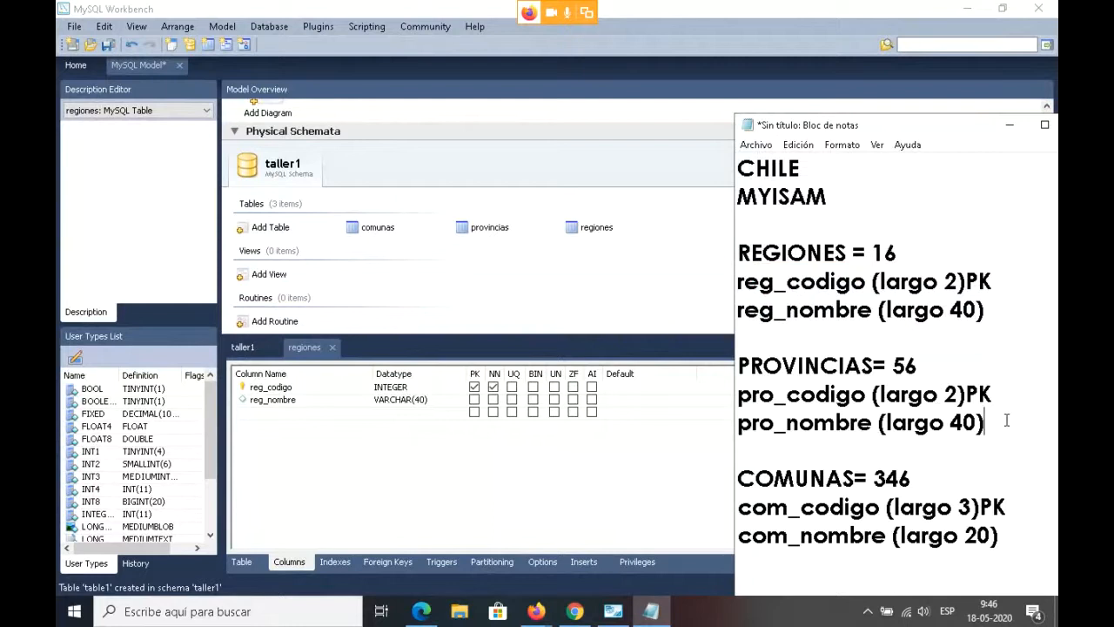
- Copy the reg_codigo (largo 2)PK line below pro_nombre under PROVINCIAS and change the copy's PK to FK
{"action": "key", "text": "Return"}
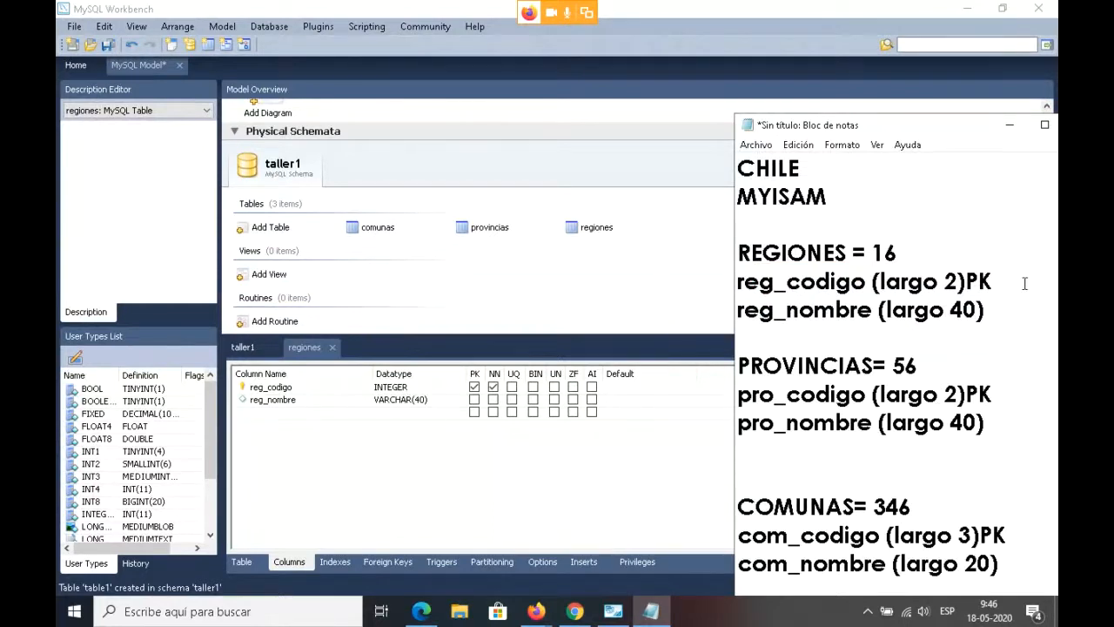
{"action": "left_click_drag", "start_coordinate": [992, 280], "coordinate": [738, 280]}
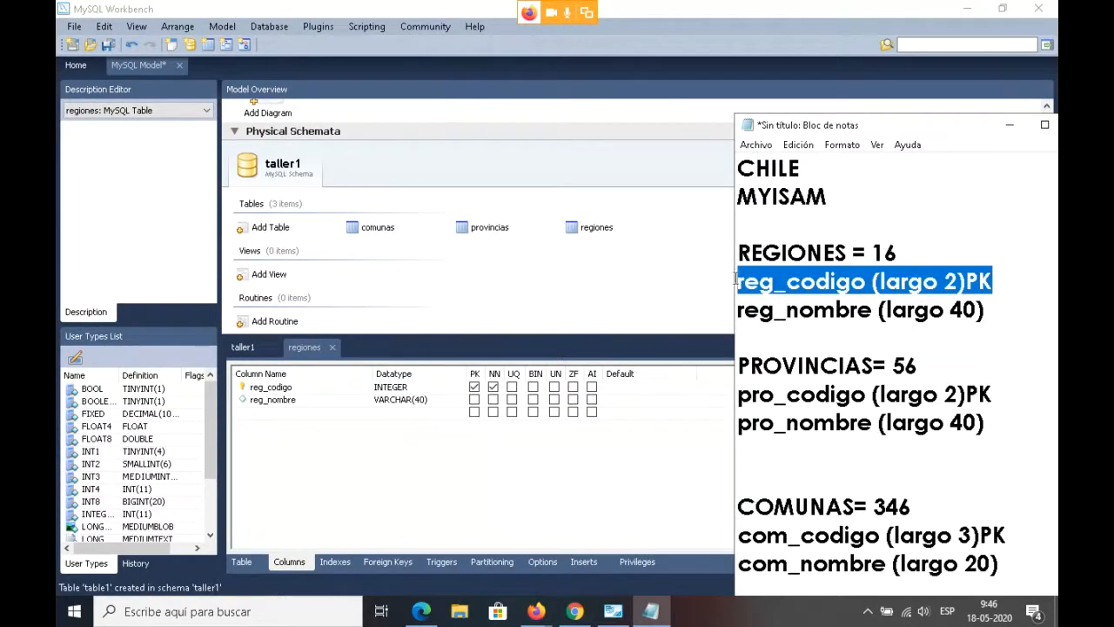
{"action": "right_click", "coordinate": [755, 276]}
{"action": "left_click", "coordinate": [795, 327]}
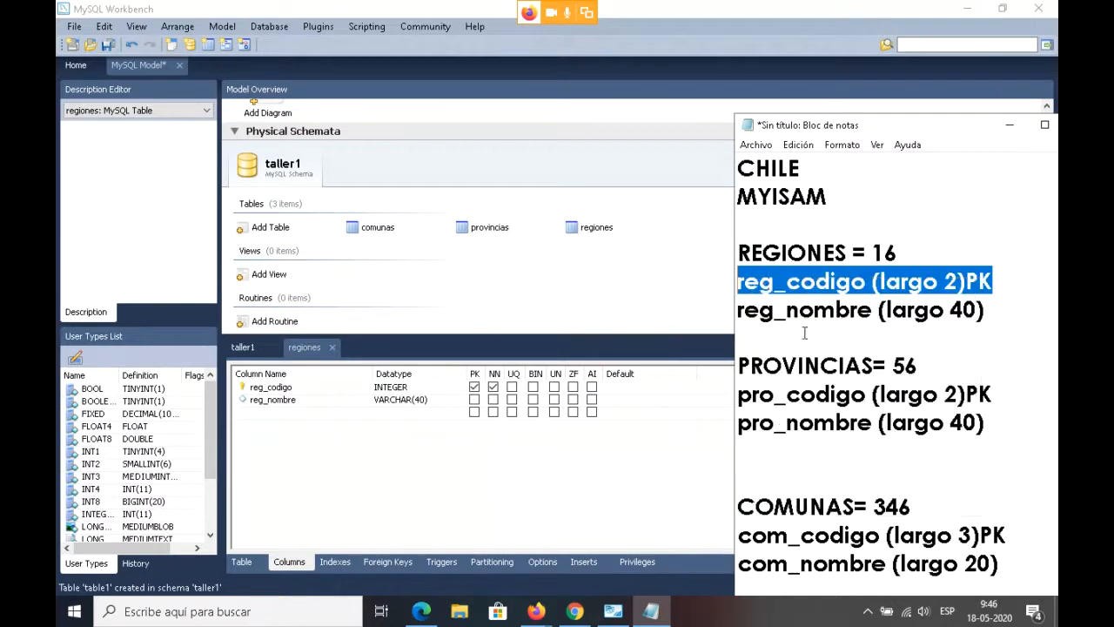
{"action": "left_click", "coordinate": [778, 449]}
{"action": "key", "text": "ctrl+v"}
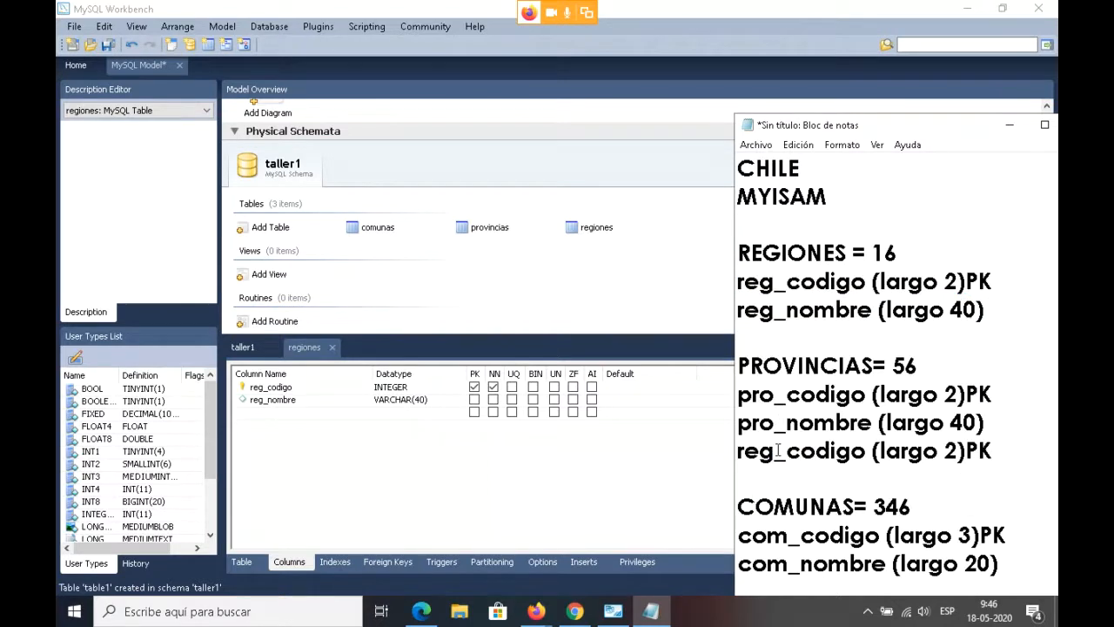
{"action": "key", "text": "Left"}
{"action": "key", "text": "BackSpace"}
{"action": "type", "text": "F"}
{"action": "left_click_drag", "start_coordinate": [744, 461], "coordinate": [988, 462]}
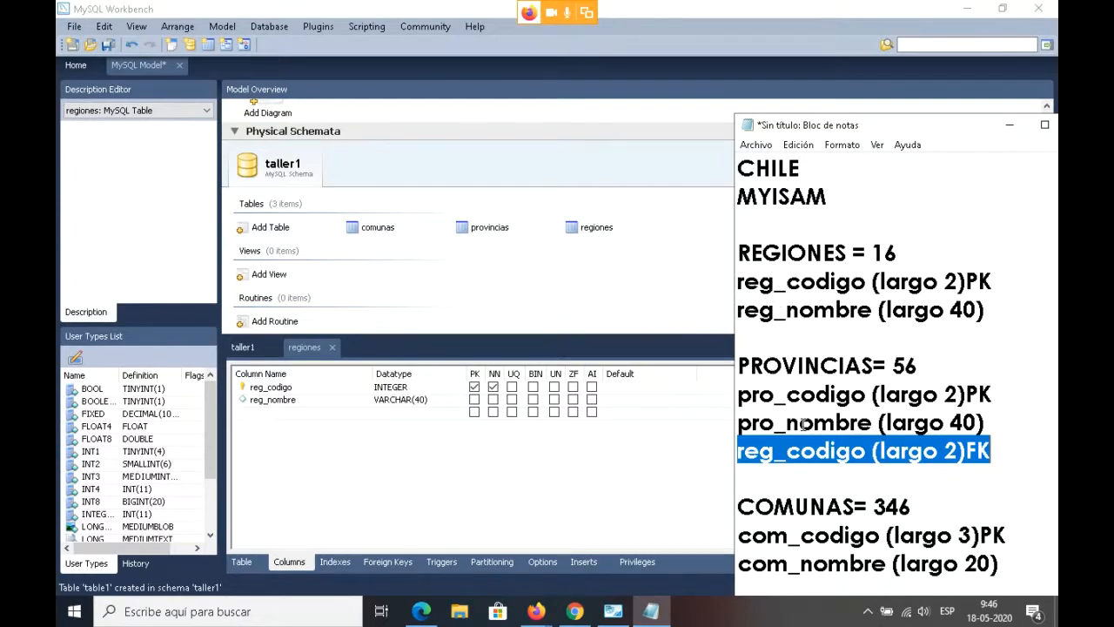
- Copy the pro_codigo (largo 2)PK line to a new line below com_nombre under COMUNAS
{"action": "left_click", "coordinate": [840, 472]}
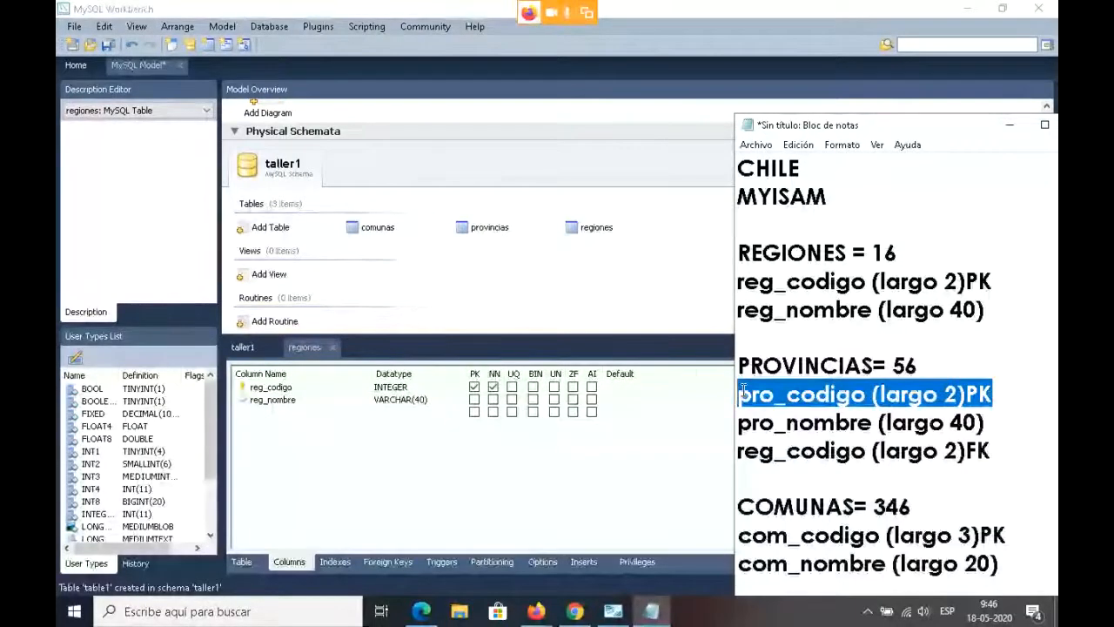
{"action": "right_click", "coordinate": [773, 393]}
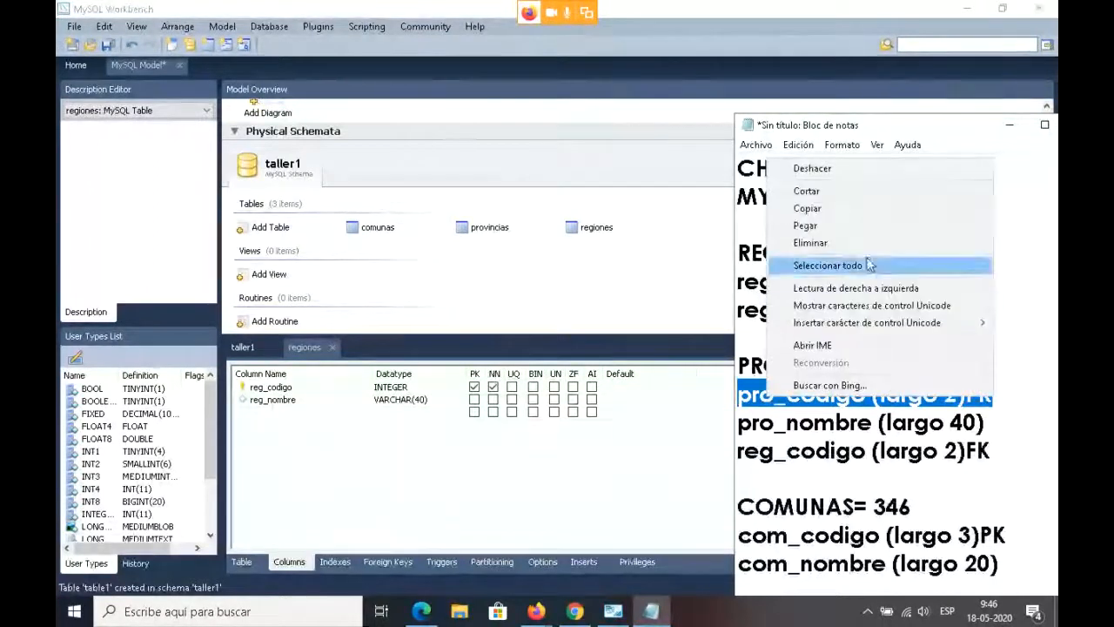
{"action": "left_click", "coordinate": [870, 215]}
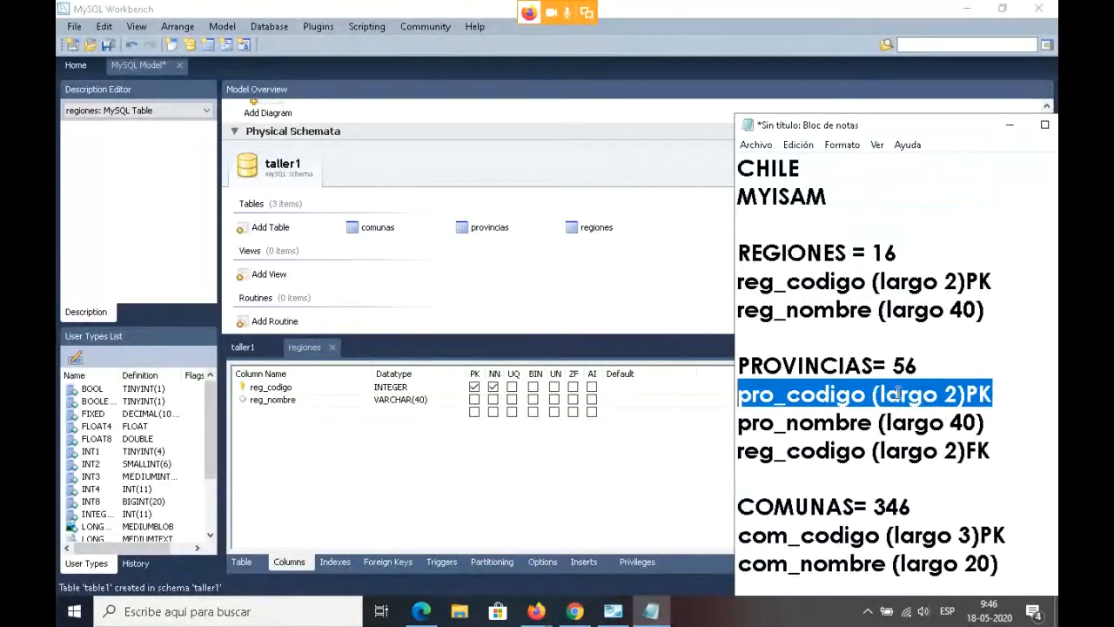
{"action": "left_click", "coordinate": [1025, 550]}
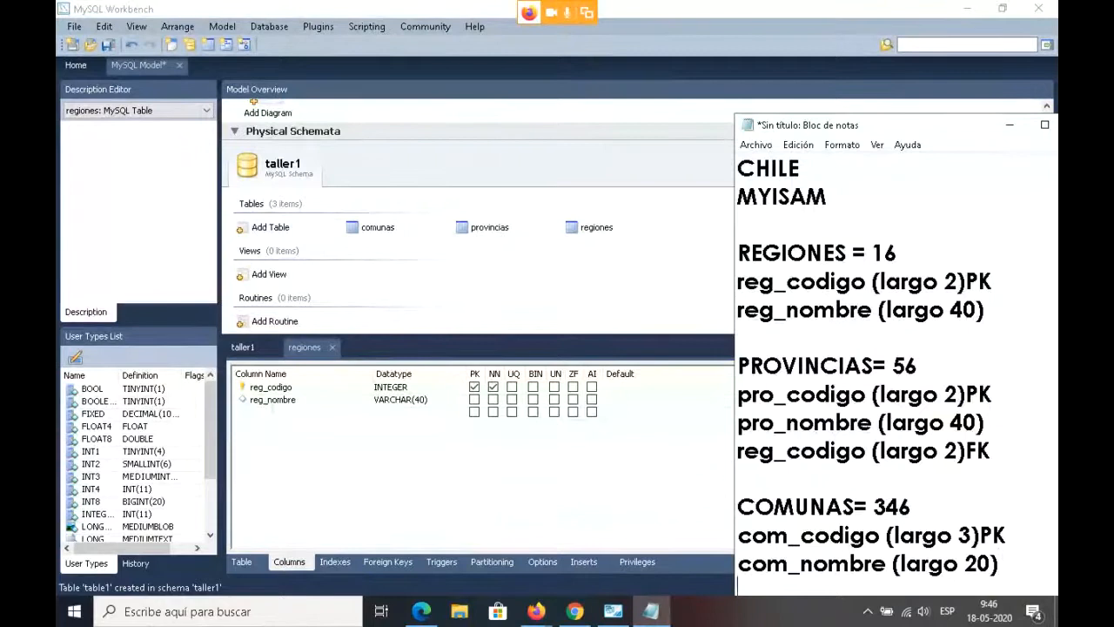
{"action": "key", "text": "Return"}
{"action": "key", "text": "ctrl+v"}
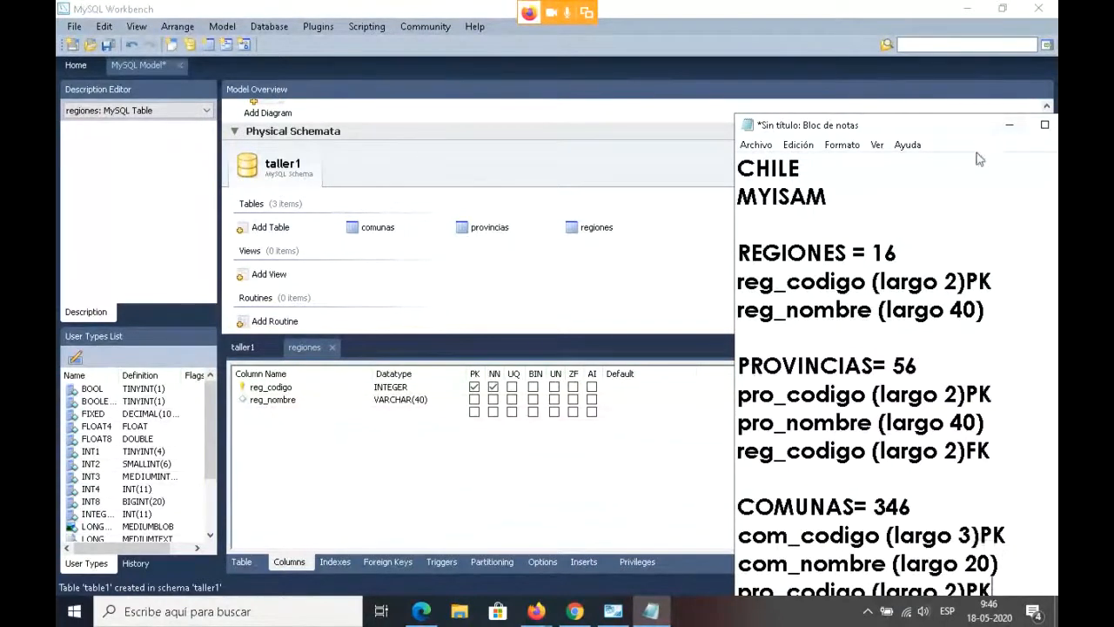
- Move the notes window up so the whole list fits, and change PK to FK on the pro_codigo line under COMUNAS
{"action": "left_click_drag", "start_coordinate": [944, 134], "coordinate": [886, 36]}
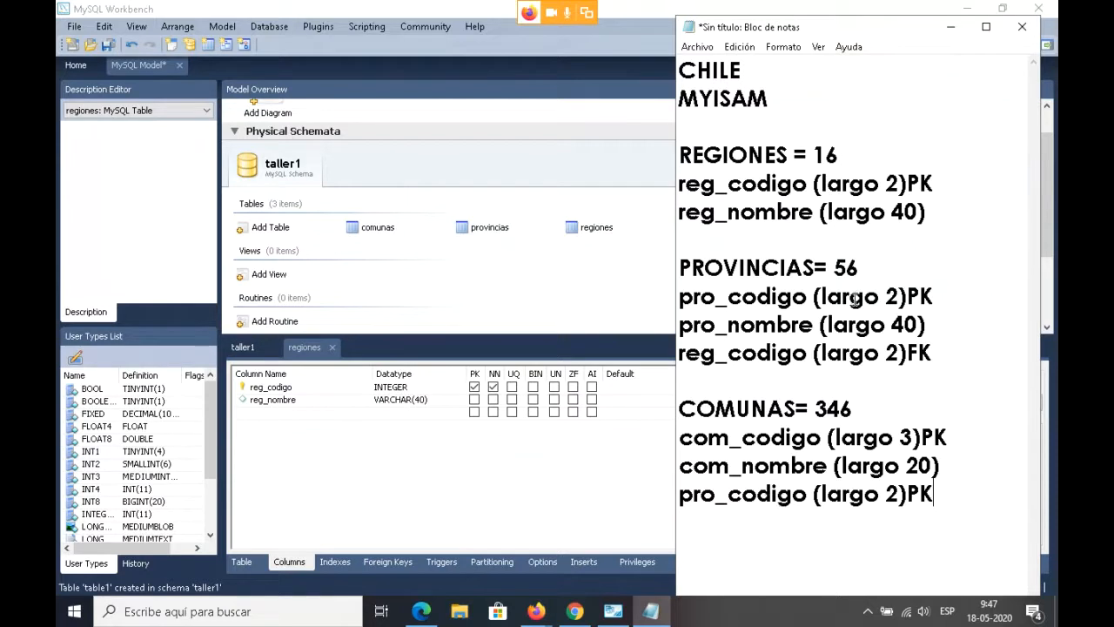
{"action": "left_click", "coordinate": [919, 494]}
{"action": "type", "text": "F"}
{"action": "key", "text": "BackSpace"}
{"action": "key", "text": "BackSpace"}
{"action": "type", "text": "F"}
- Compare the reg_codigo and pro_codigo primary key lines with their matching foreign key lines in the notes
{"action": "left_click_drag", "start_coordinate": [934, 183], "coordinate": [678, 184]}
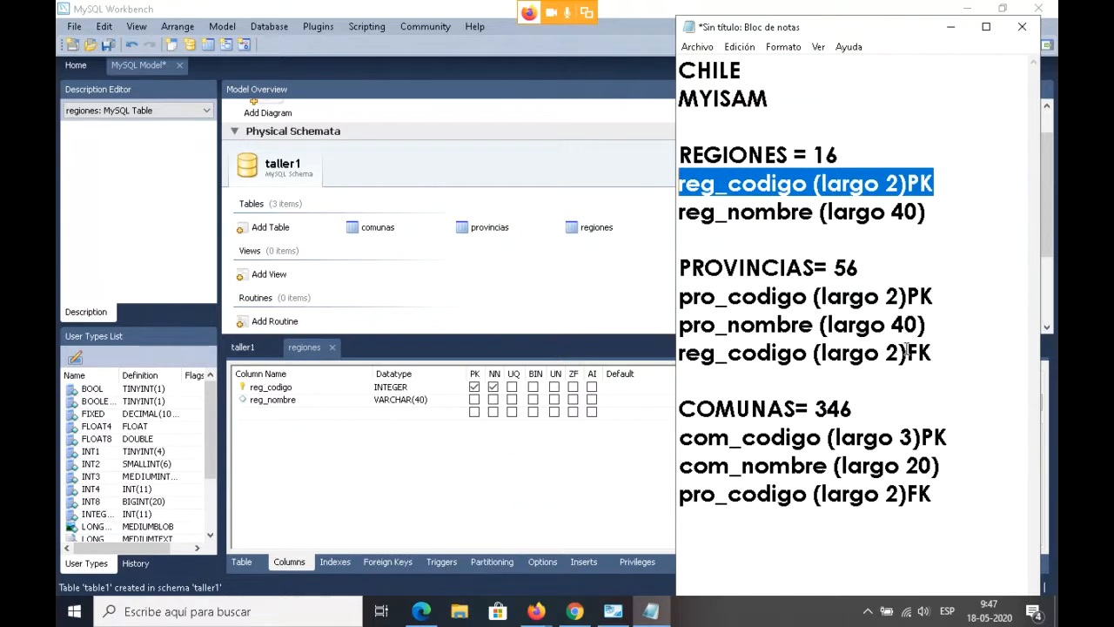
{"action": "left_click_drag", "start_coordinate": [936, 353], "coordinate": [678, 355]}
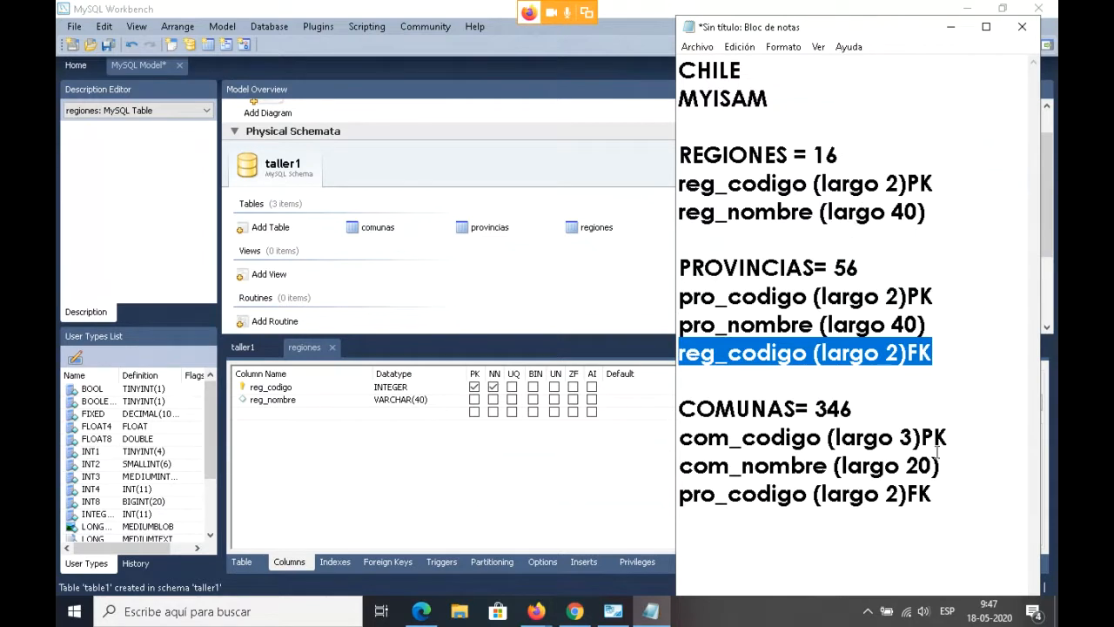
{"action": "left_click_drag", "start_coordinate": [950, 487], "coordinate": [678, 494]}
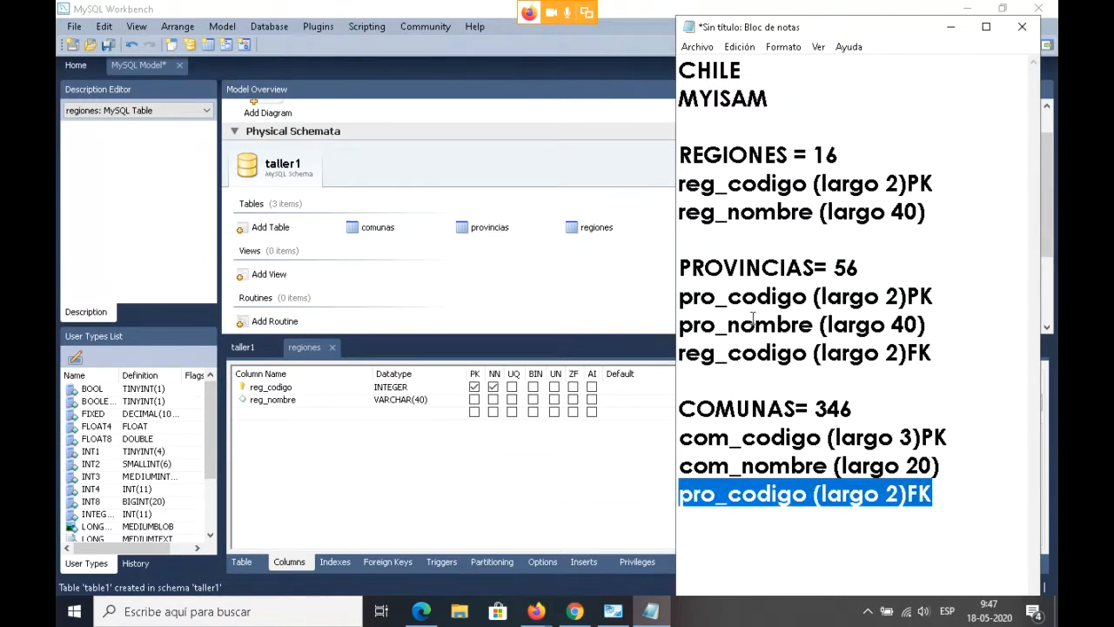
{"action": "left_click_drag", "start_coordinate": [950, 296], "coordinate": [678, 298]}
{"action": "left_click", "coordinate": [679, 315]}
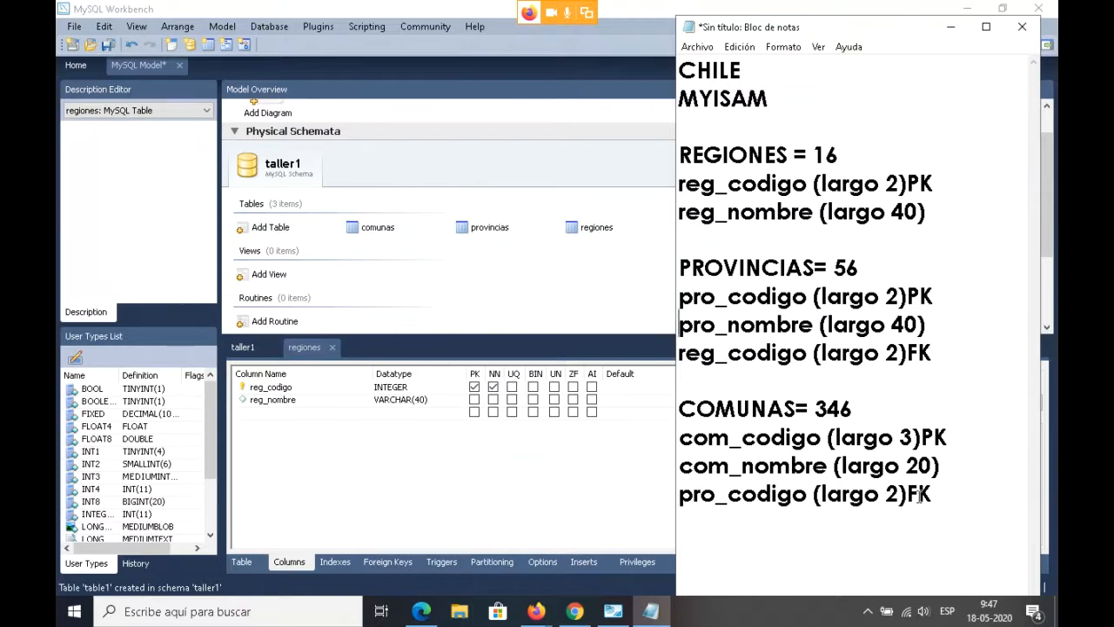
{"action": "left_click_drag", "start_coordinate": [932, 494], "coordinate": [695, 496]}
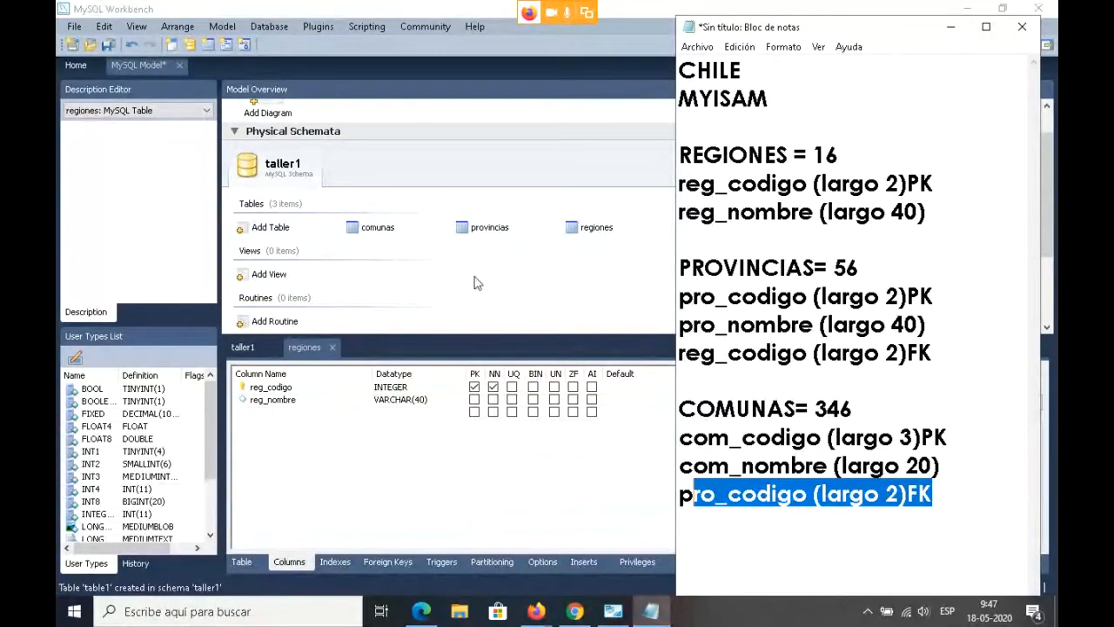
- In MySQL Workbench, add a reg_codigo column to the provincias table, copying its name from the notes
{"action": "double_click", "coordinate": [471, 228]}
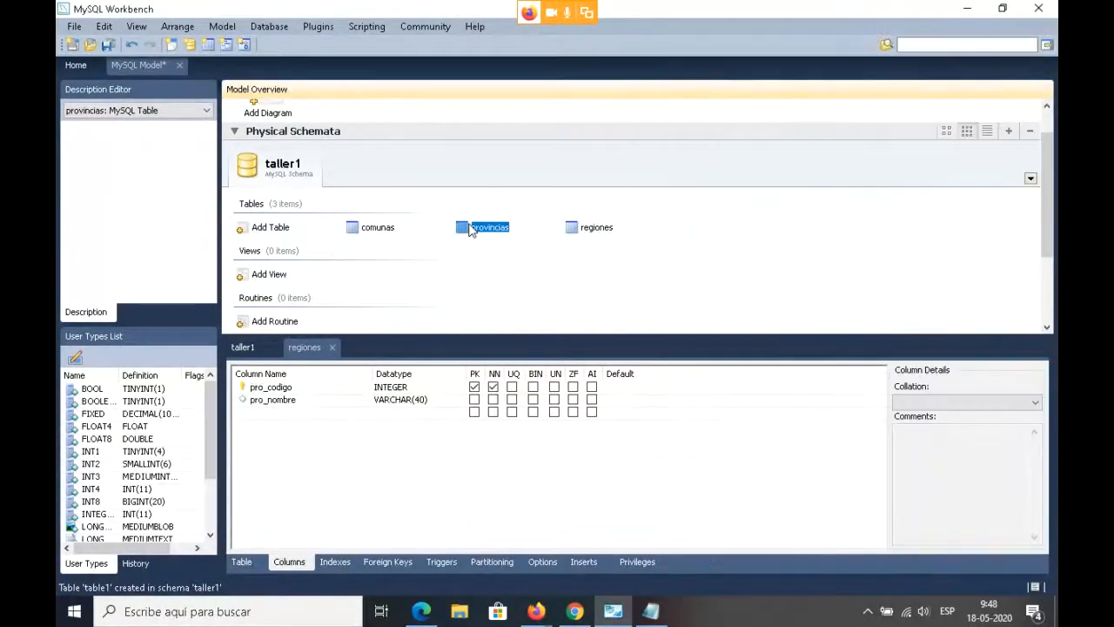
{"action": "left_click", "coordinate": [292, 412]}
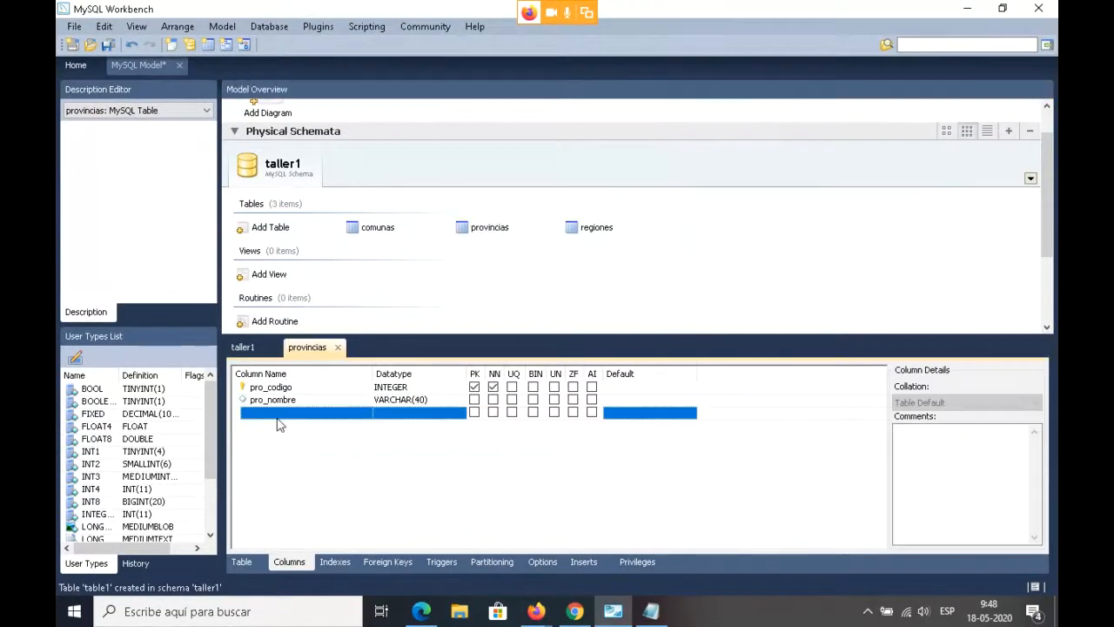
{"action": "left_click", "coordinate": [292, 412]}
{"action": "left_click", "coordinate": [612, 611]}
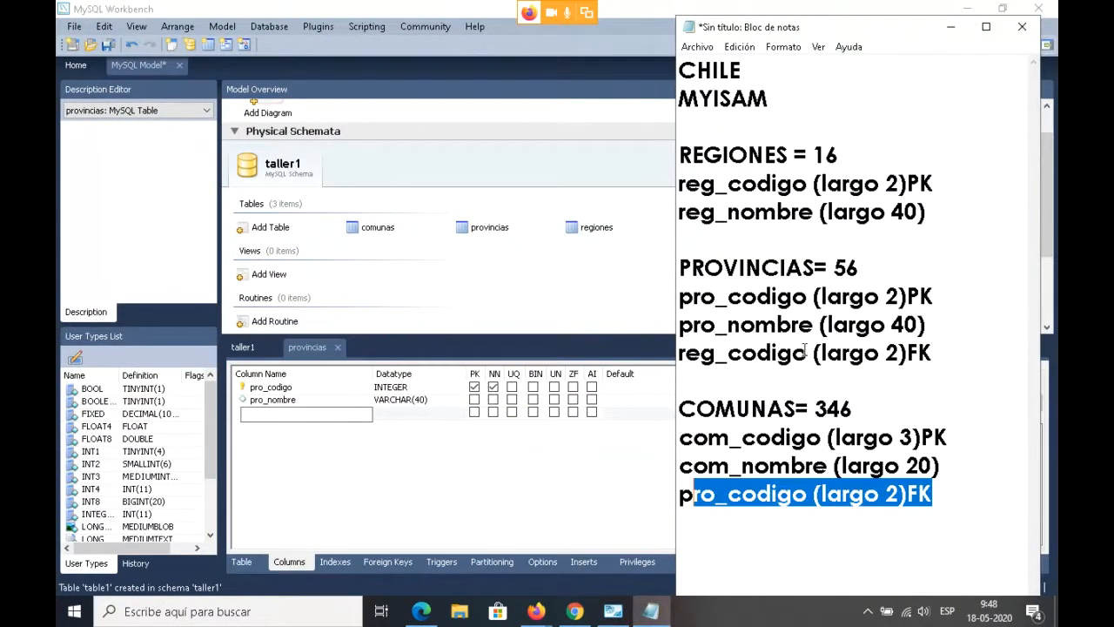
{"action": "left_click_drag", "start_coordinate": [810, 353], "coordinate": [678, 353]}
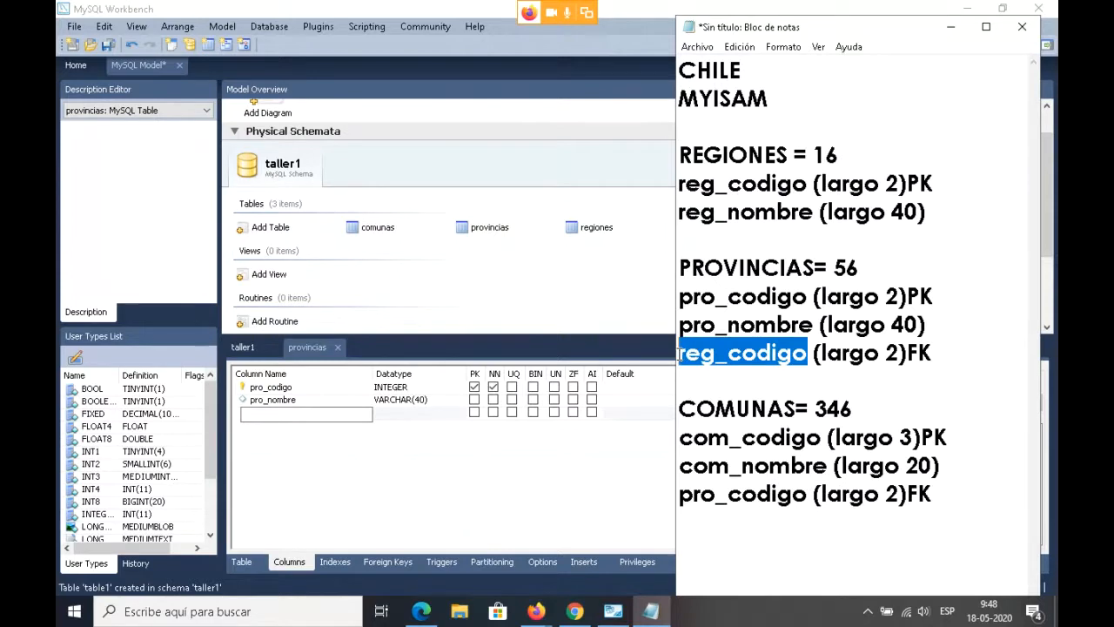
{"action": "right_click", "coordinate": [689, 346]}
{"action": "left_click", "coordinate": [754, 401]}
{"action": "right_click", "coordinate": [344, 421]}
{"action": "left_click", "coordinate": [433, 266]}
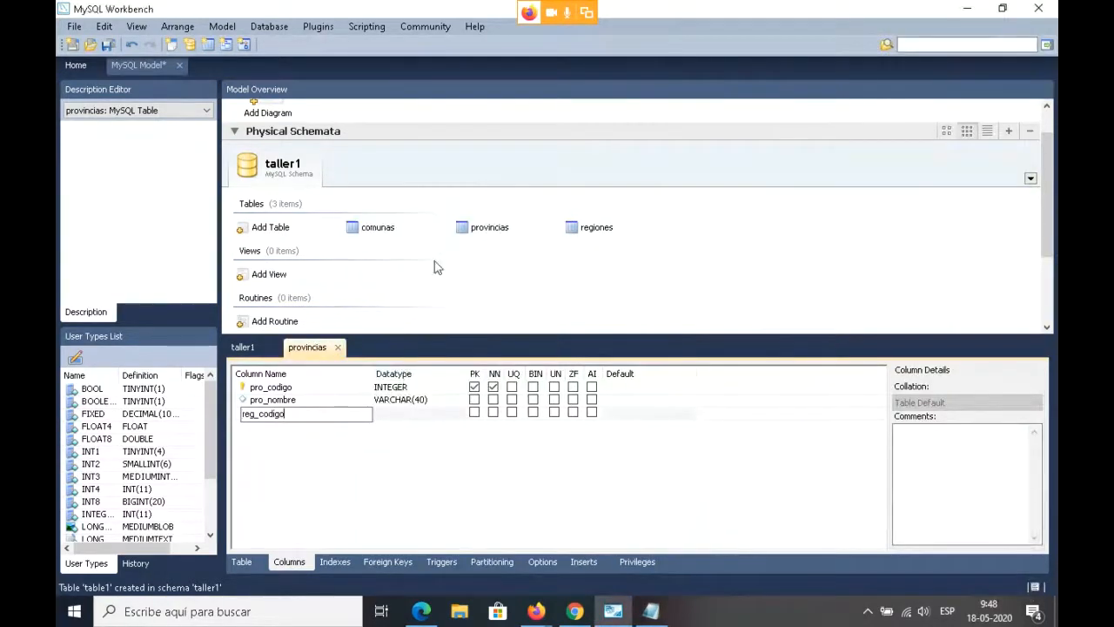
- Set the datatype of the reg_codigo column in the provincias table to INTEGER
{"action": "left_click", "coordinate": [416, 414]}
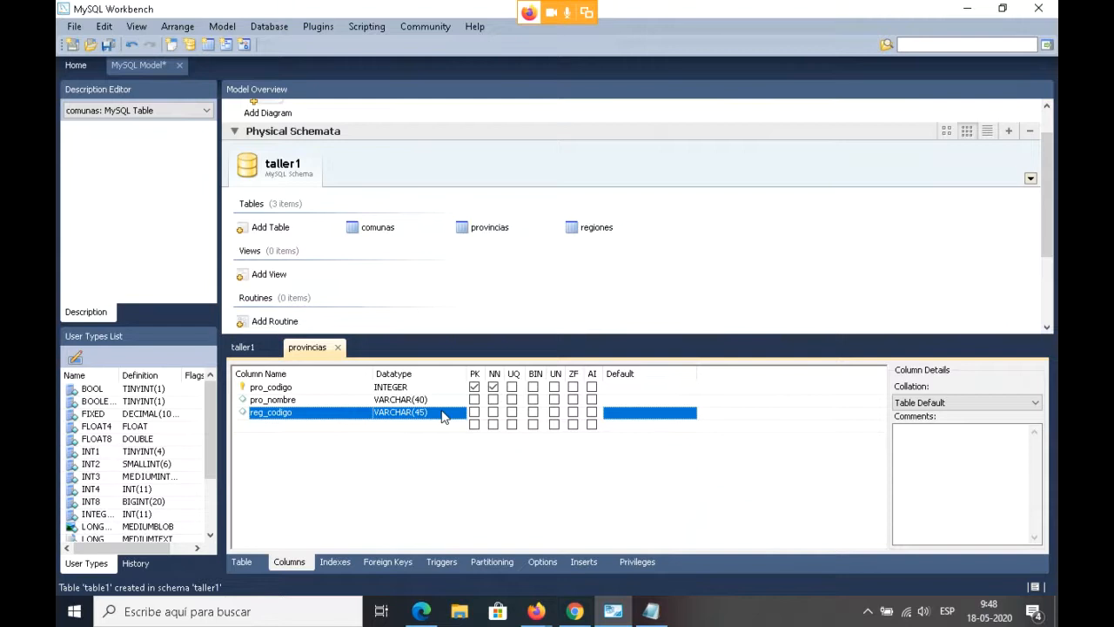
{"action": "left_click", "coordinate": [450, 416]}
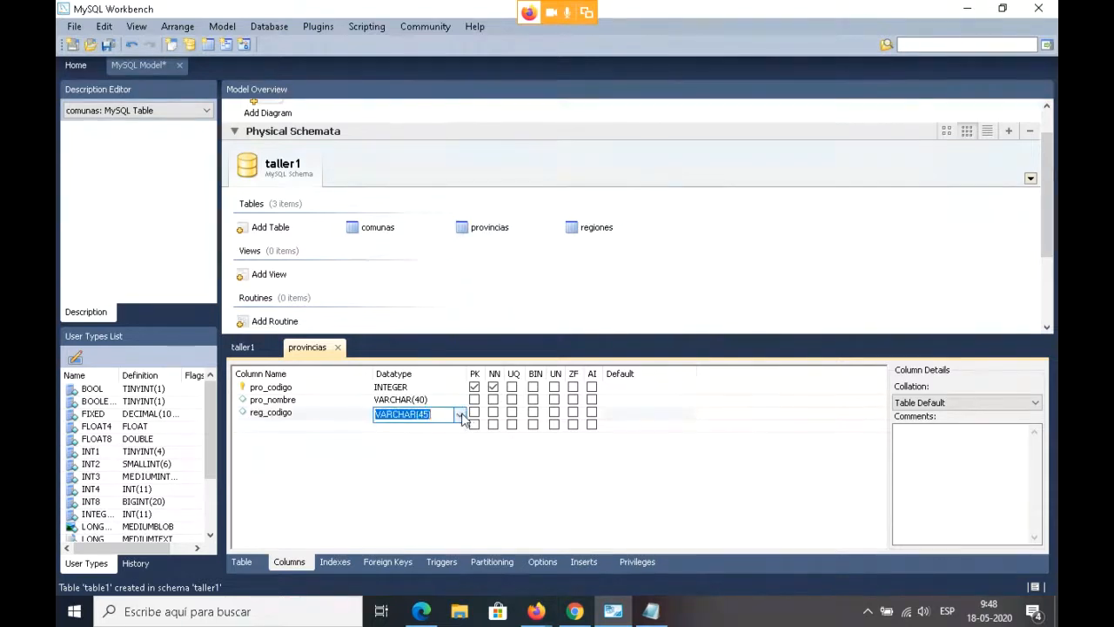
{"action": "left_click", "coordinate": [459, 414]}
{"action": "scroll", "coordinate": [415, 327], "scroll_direction": "down", "scroll_amount": 3}
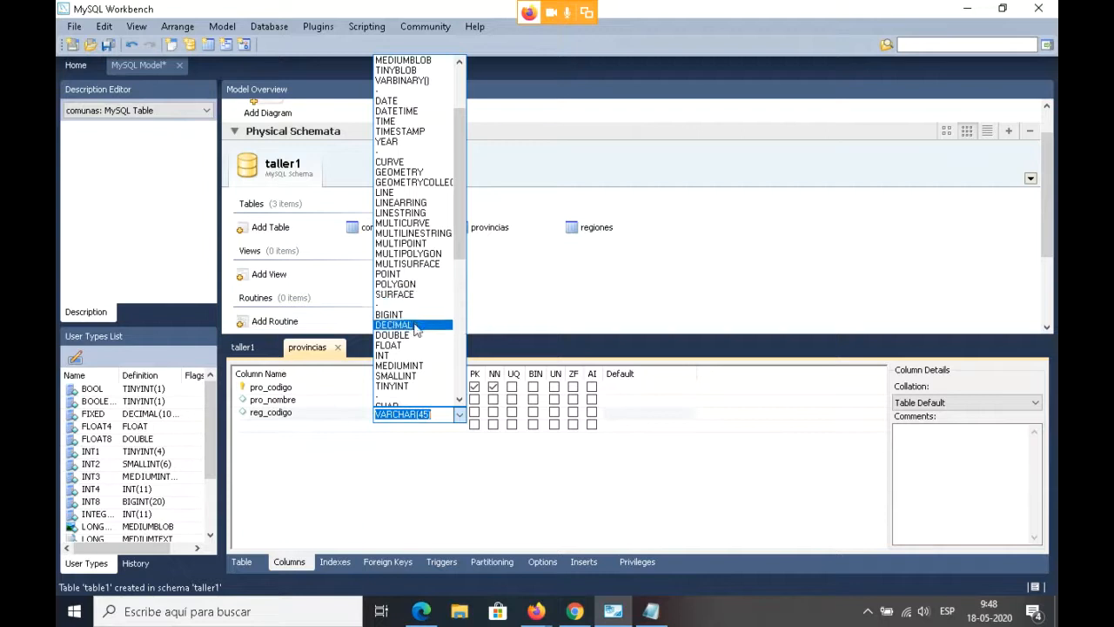
{"action": "scroll", "coordinate": [416, 329], "scroll_direction": "down", "scroll_amount": 2}
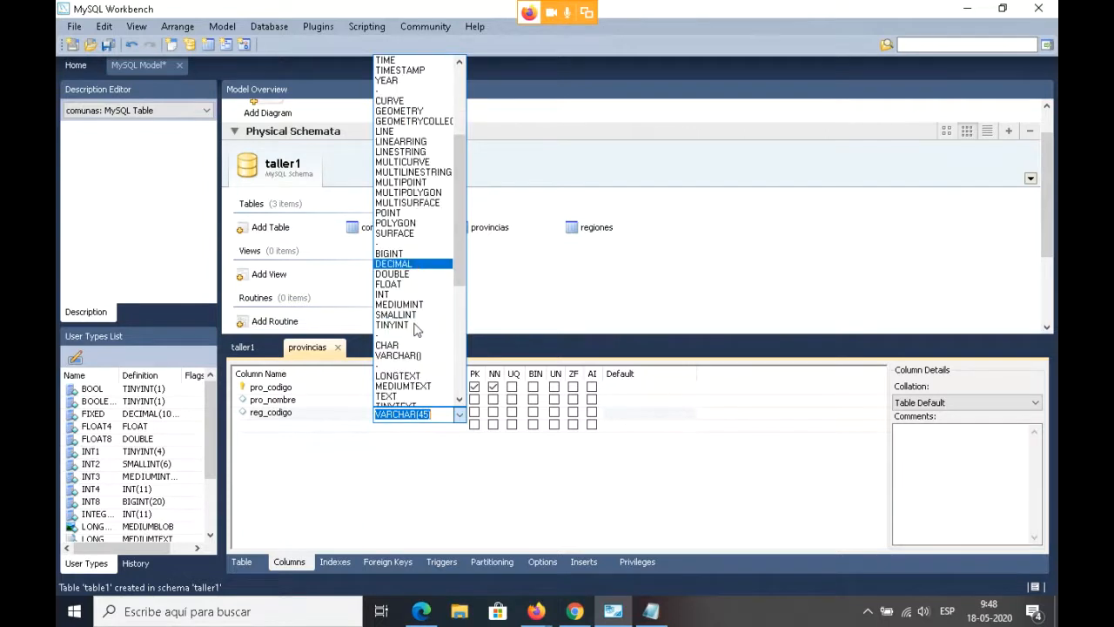
{"action": "scroll", "coordinate": [416, 329], "scroll_direction": "down", "scroll_amount": 4}
{"action": "scroll", "coordinate": [416, 329], "scroll_direction": "down", "scroll_amount": 4}
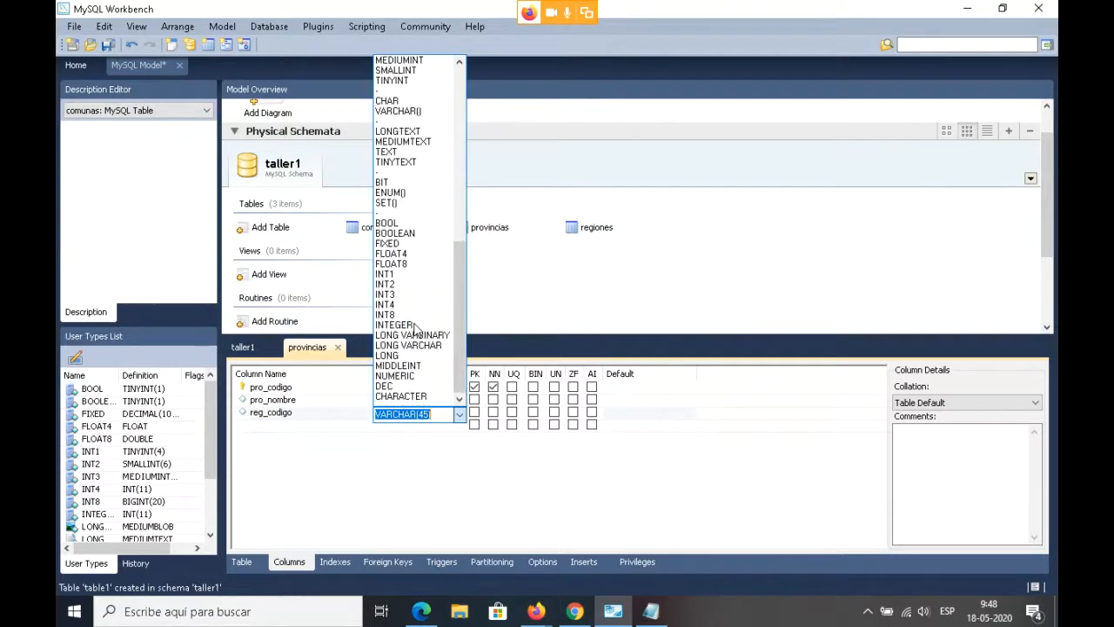
{"action": "left_click", "coordinate": [414, 326]}
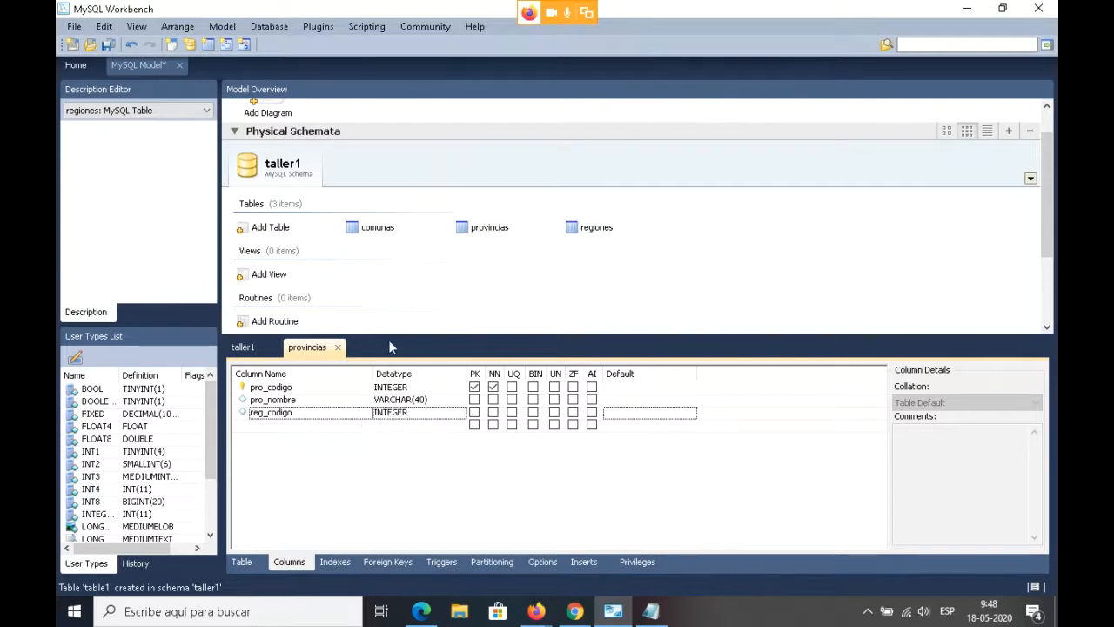
- Switch back to the Notepad notes and check the key columns listed for each table
{"action": "left_click", "coordinate": [651, 611]}
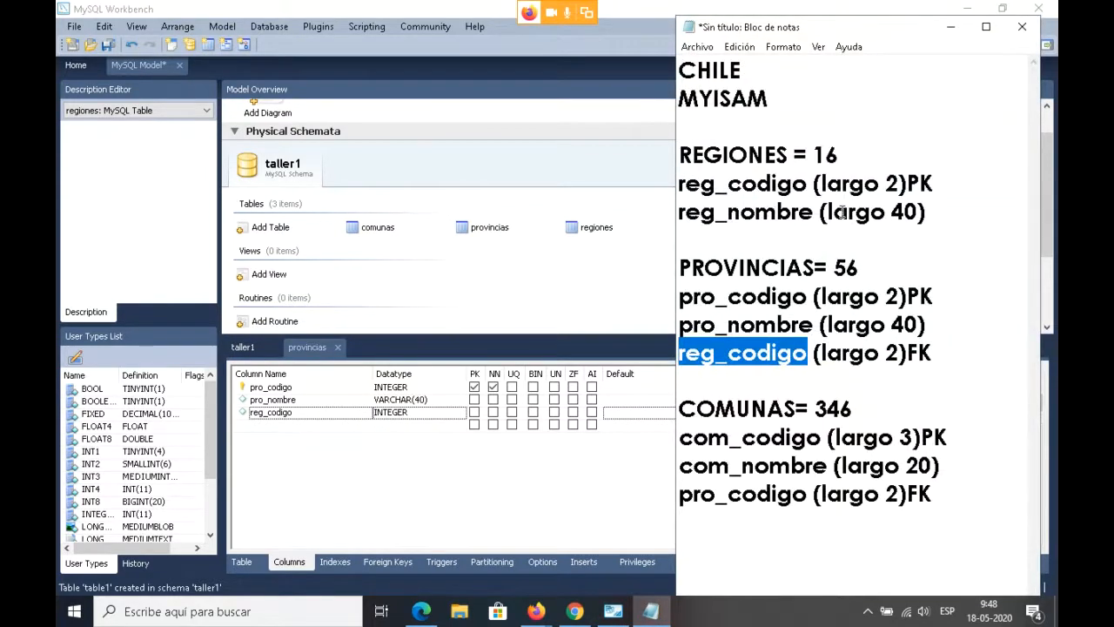
{"action": "left_click", "coordinate": [811, 307]}
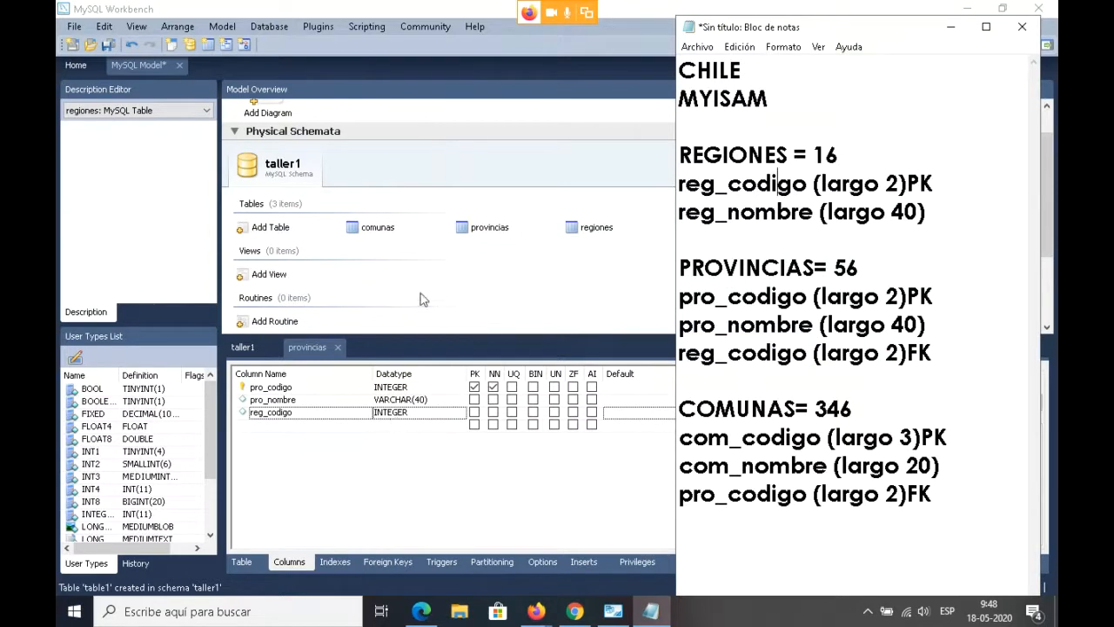
- Switch to MySQL Workbench and try to add a foreign key to the provincias table that references taller1.regiones
{"action": "left_click", "coordinate": [540, 541]}
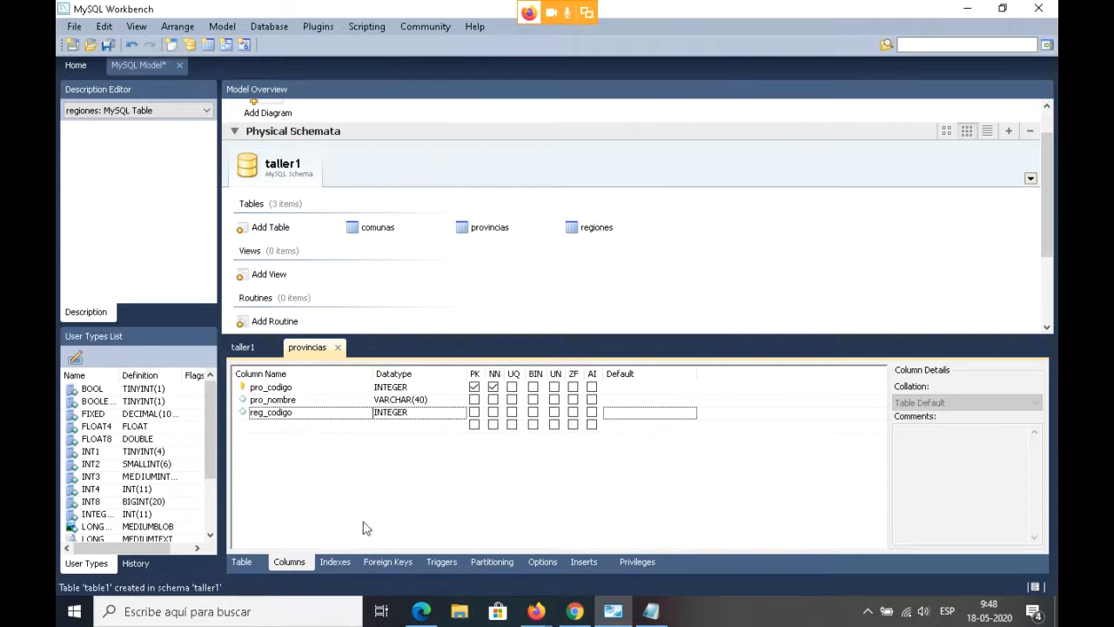
{"action": "left_click", "coordinate": [401, 564]}
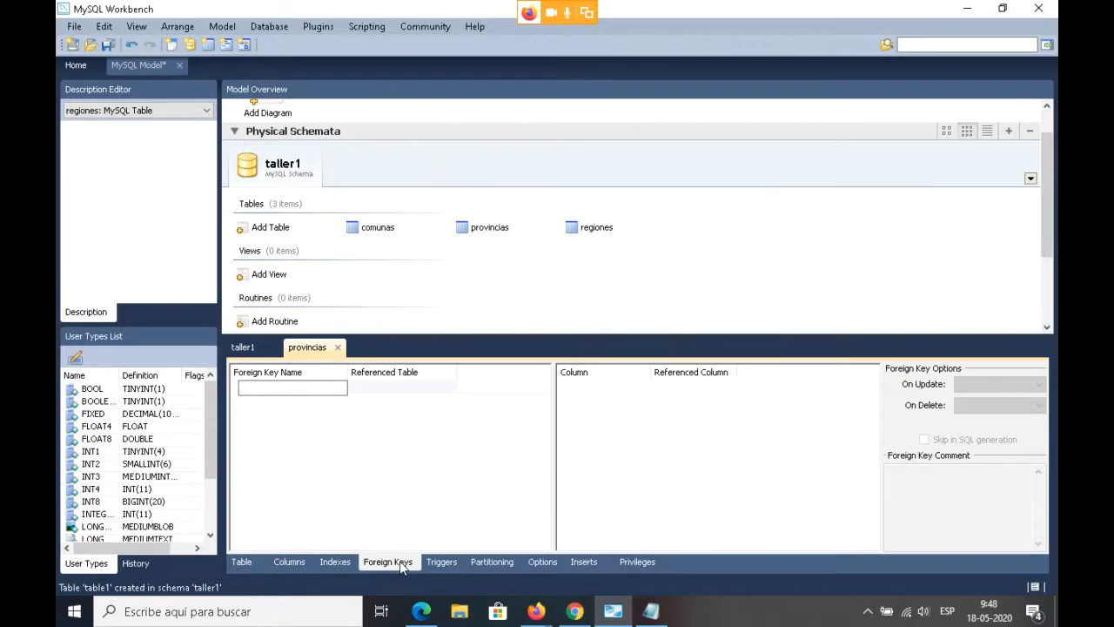
{"action": "left_click", "coordinate": [344, 389]}
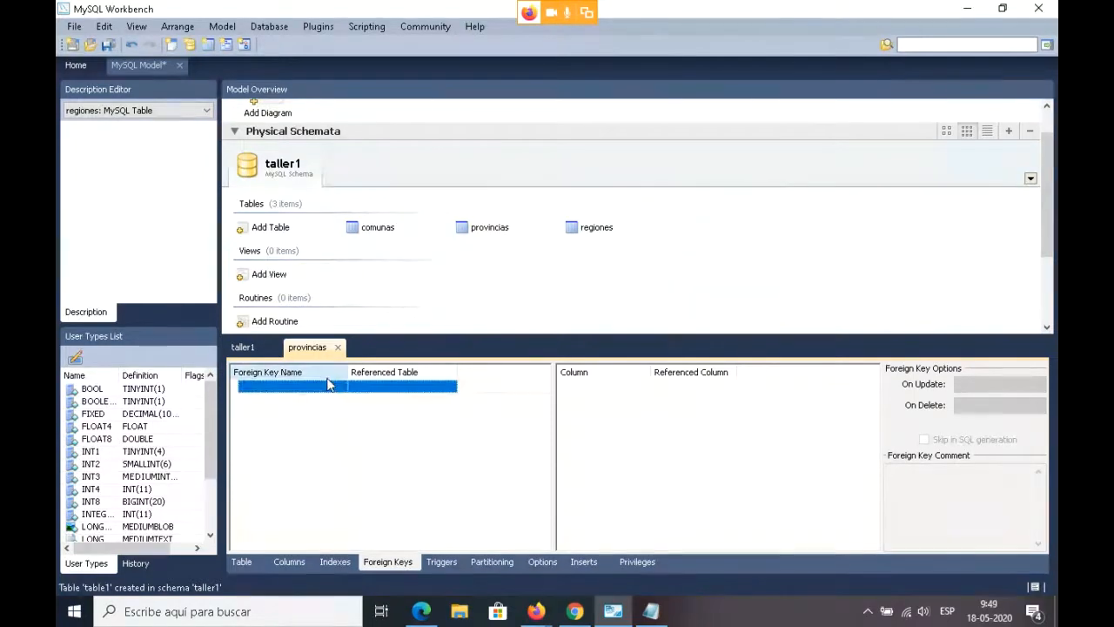
{"action": "left_click", "coordinate": [410, 389]}
{"action": "left_click", "coordinate": [411, 389]}
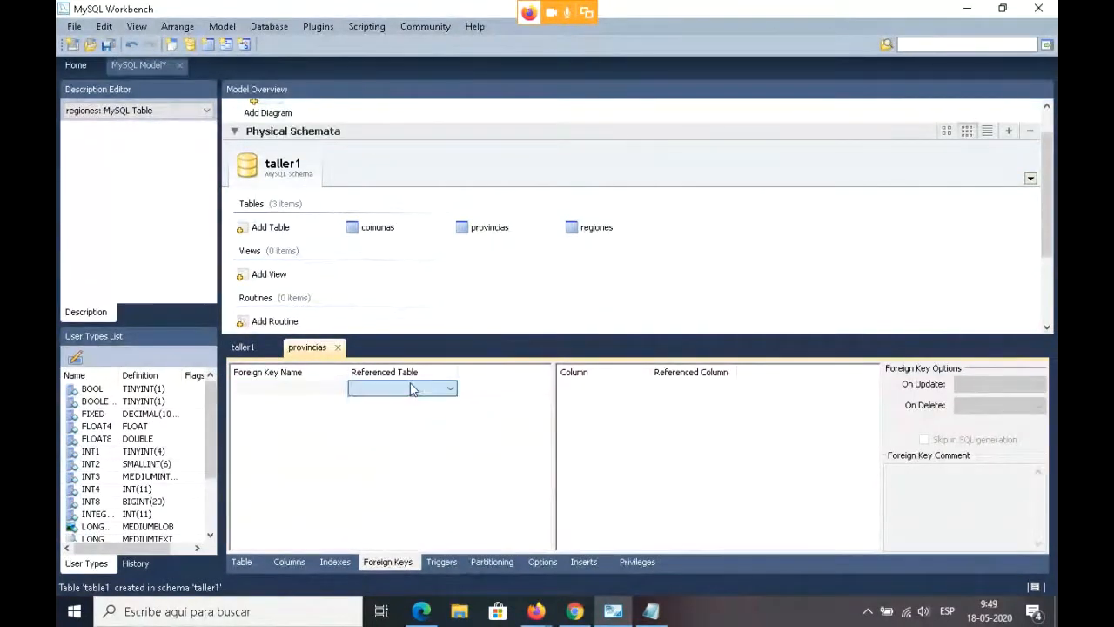
{"action": "left_click", "coordinate": [411, 388]}
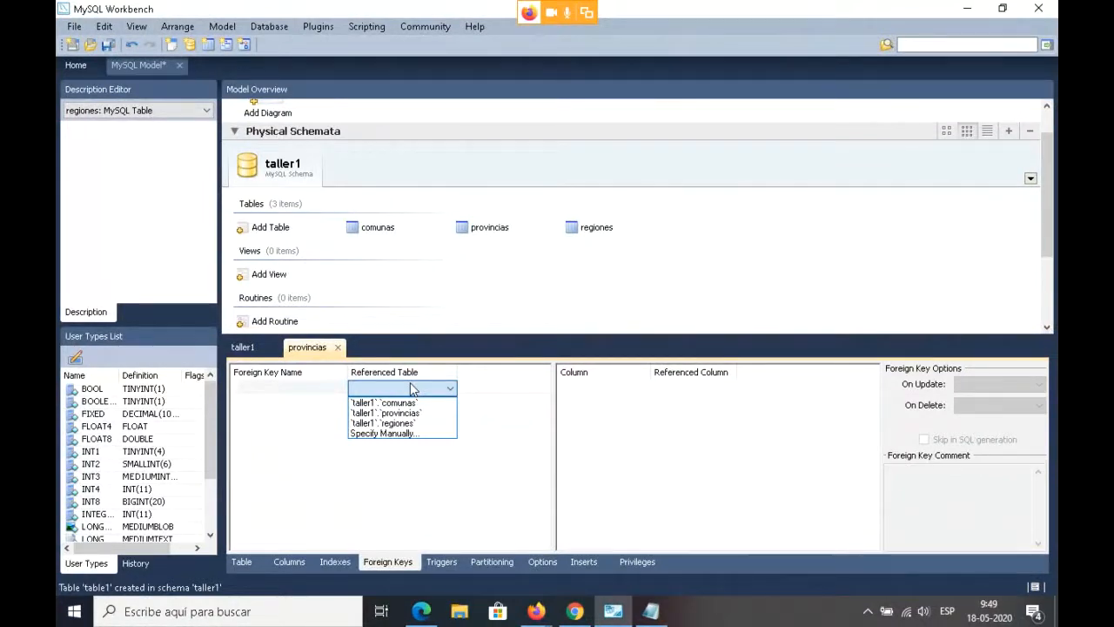
{"action": "left_click", "coordinate": [409, 423]}
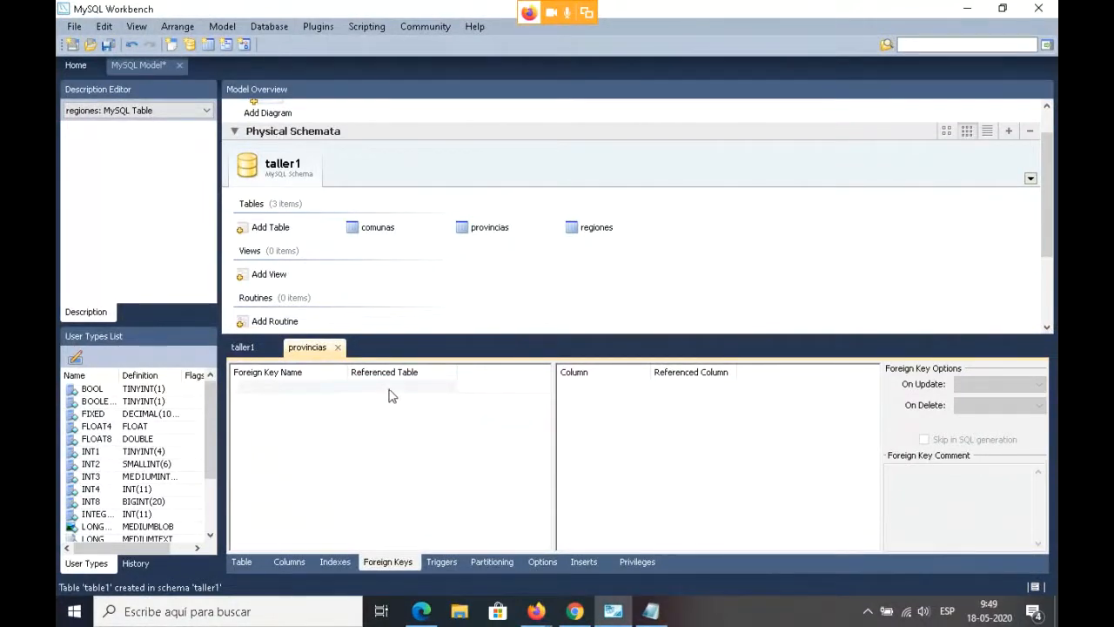
- Try again to choose a referenced table for the blank foreign key row of provincias
{"action": "left_click", "coordinate": [390, 389]}
{"action": "left_click", "coordinate": [402, 389]}
{"action": "left_click", "coordinate": [400, 386]}
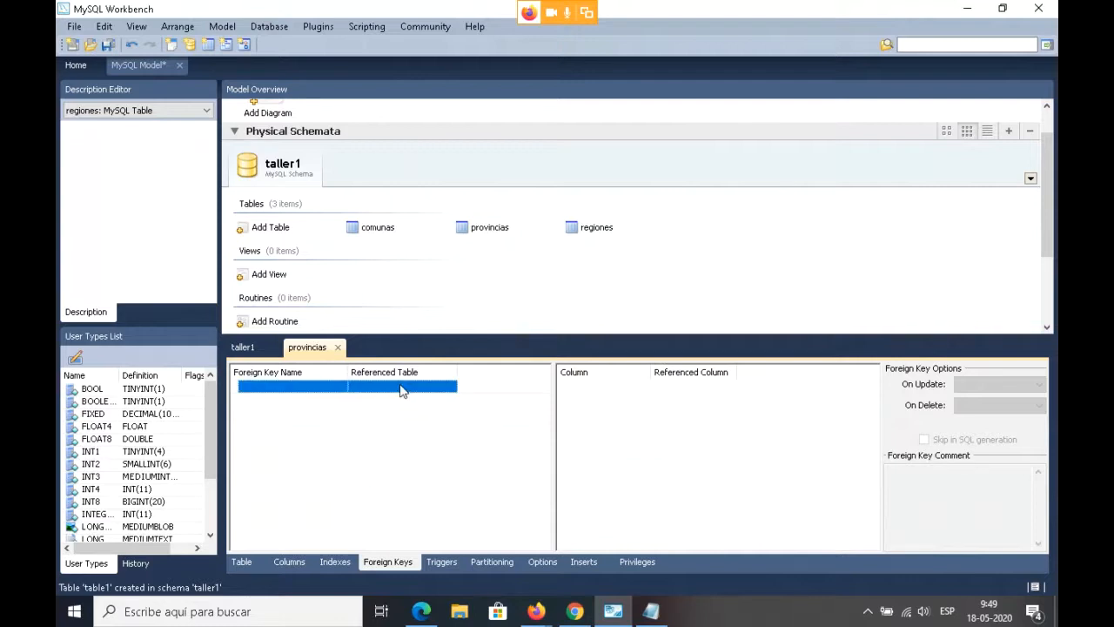
{"action": "left_click", "coordinate": [400, 387]}
{"action": "left_click", "coordinate": [400, 386]}
{"action": "left_click", "coordinate": [401, 386]}
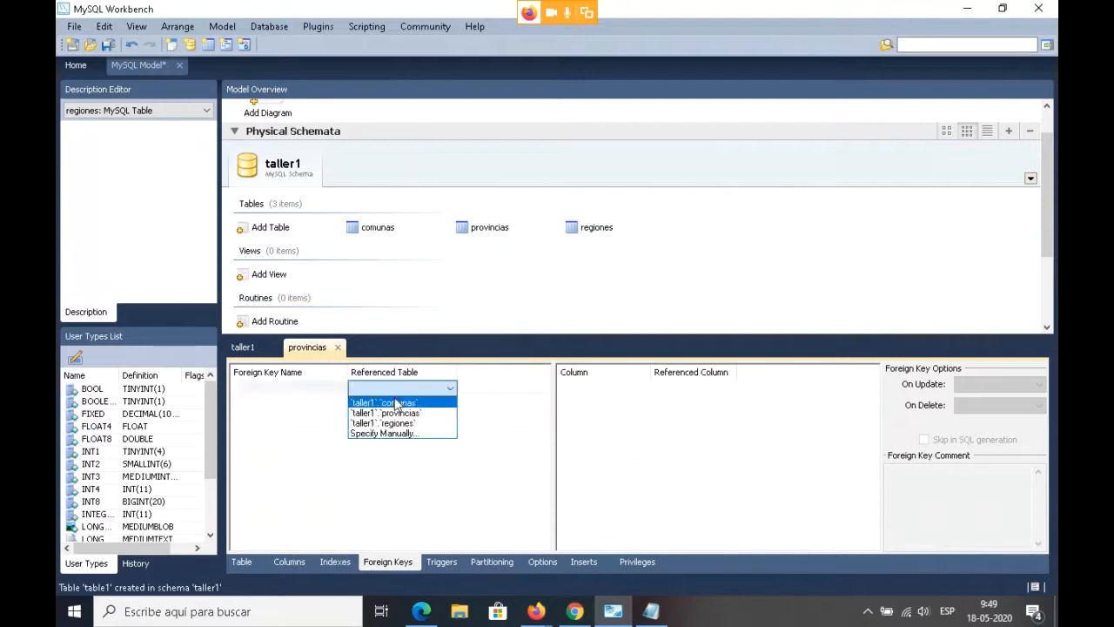
{"action": "left_click", "coordinate": [396, 414]}
{"action": "left_click", "coordinate": [392, 389]}
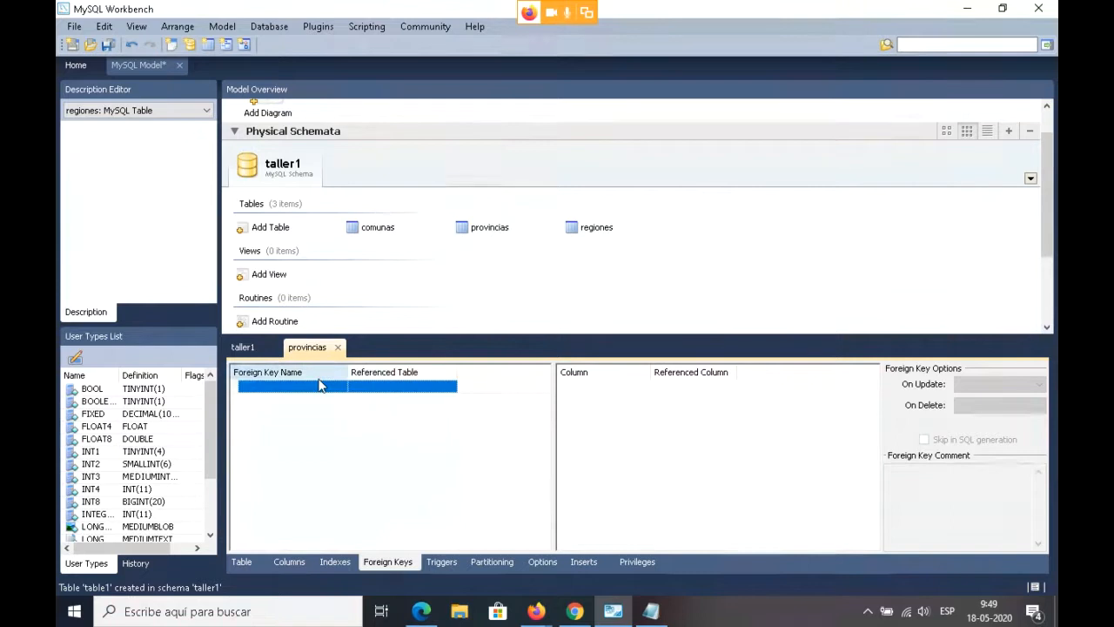
{"action": "left_click", "coordinate": [315, 388]}
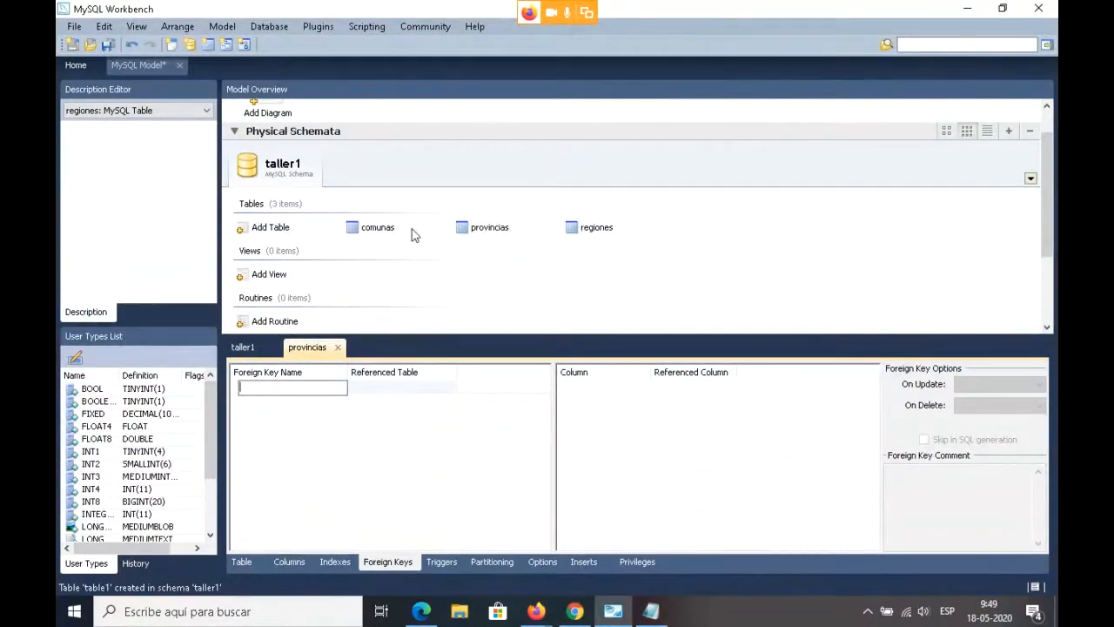
- Close and reopen the provincias table editor, and check the table's column definitions
{"action": "left_click", "coordinate": [337, 349]}
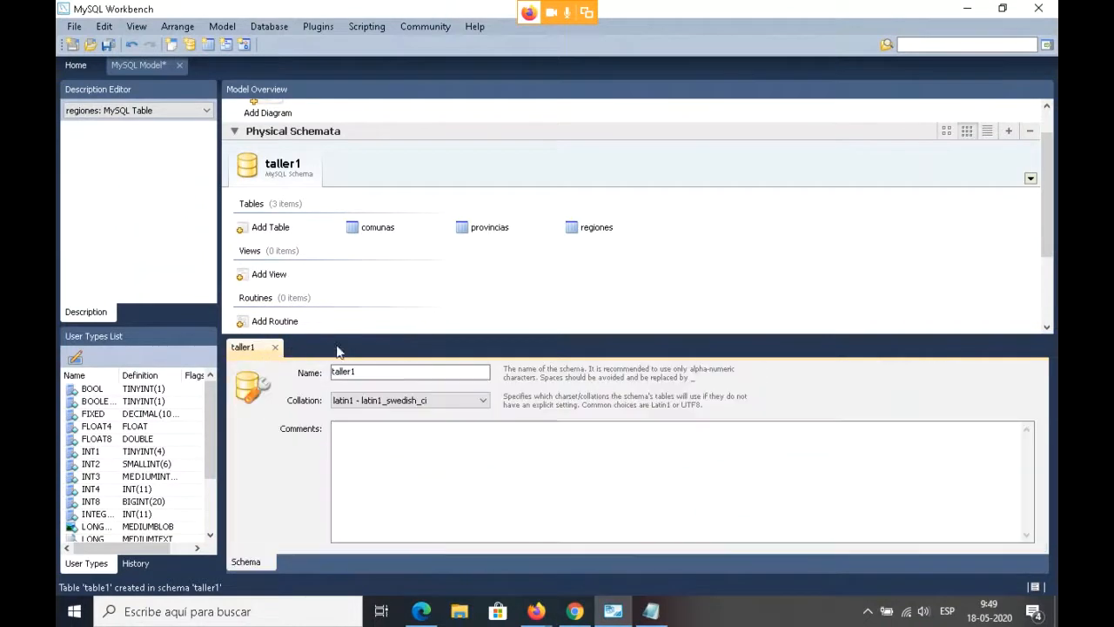
{"action": "left_click", "coordinate": [475, 228]}
{"action": "double_click", "coordinate": [474, 228]}
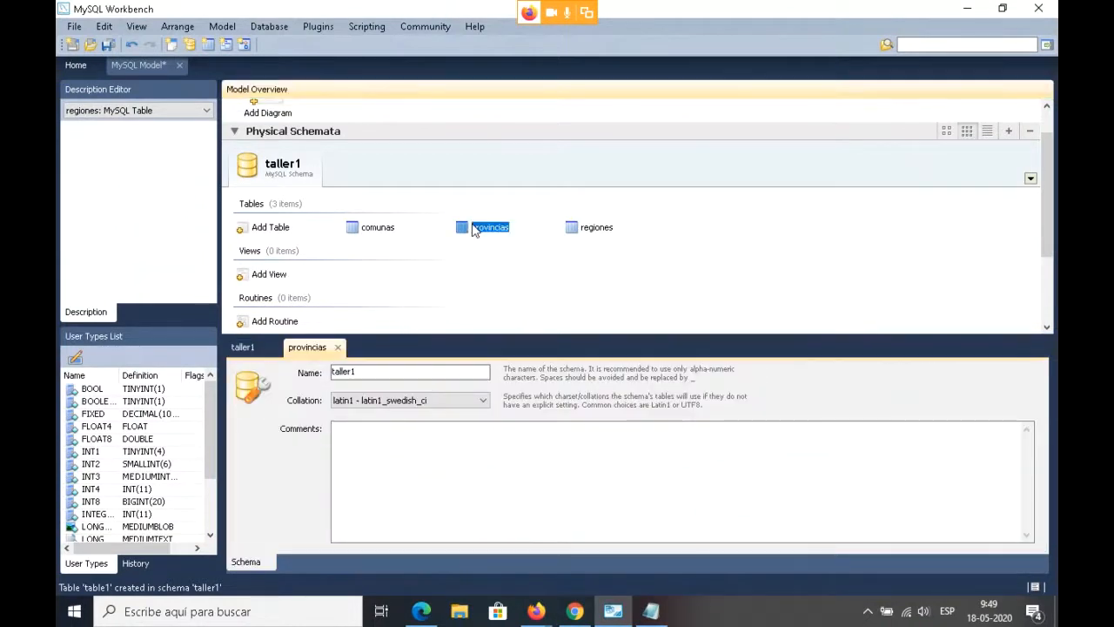
{"action": "left_click", "coordinate": [291, 561]}
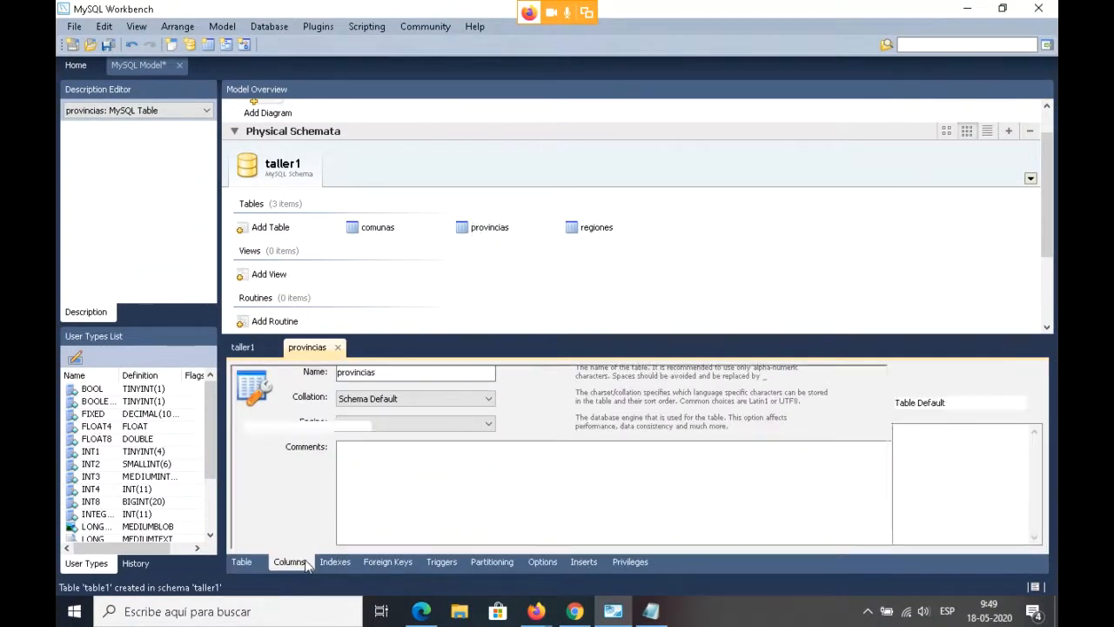
{"action": "left_click", "coordinate": [683, 417]}
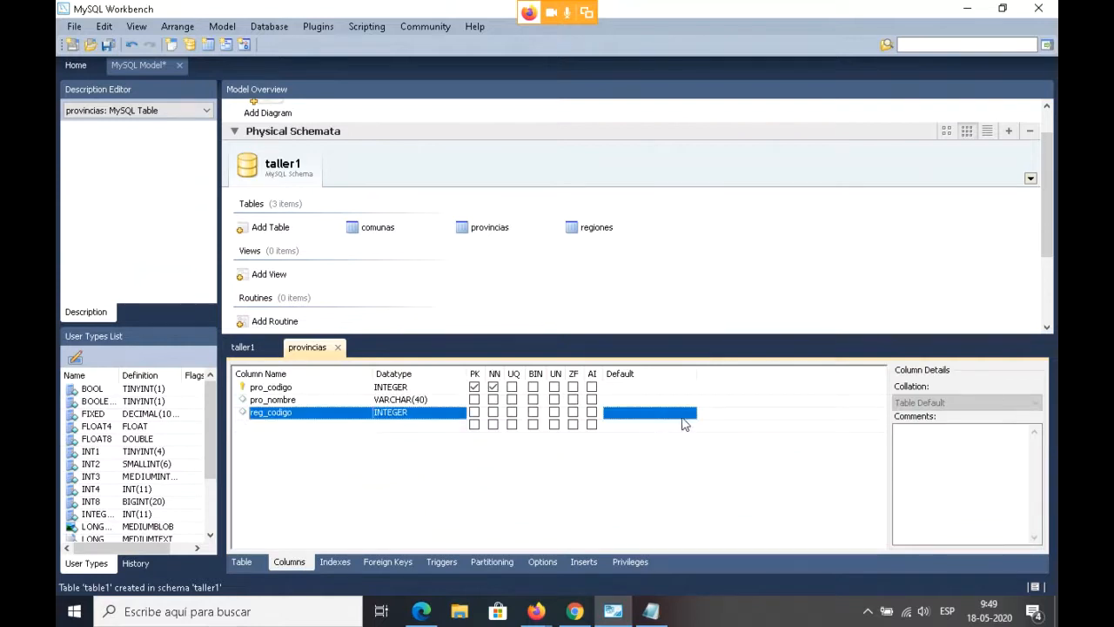
- Add a pro_codigo column to the comunas table, copying its name from the COMUNAS foreign key line in the Notepad notes
{"action": "left_click", "coordinate": [651, 611]}
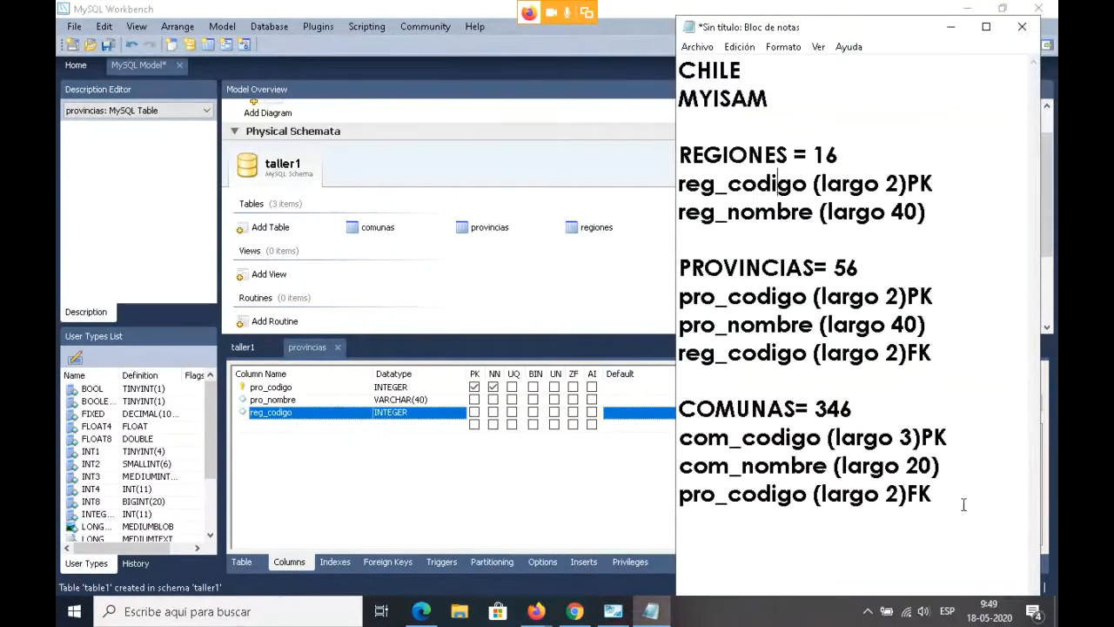
{"action": "left_click", "coordinate": [741, 516]}
{"action": "left_click_drag", "start_coordinate": [678, 518], "coordinate": [678, 501]}
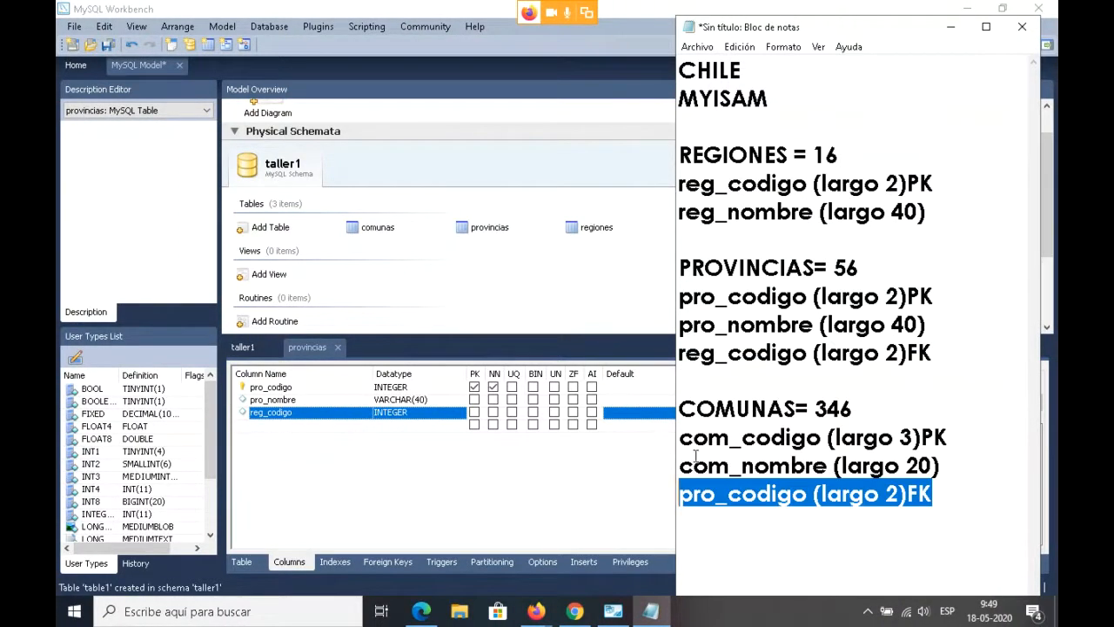
{"action": "double_click", "coordinate": [365, 227]}
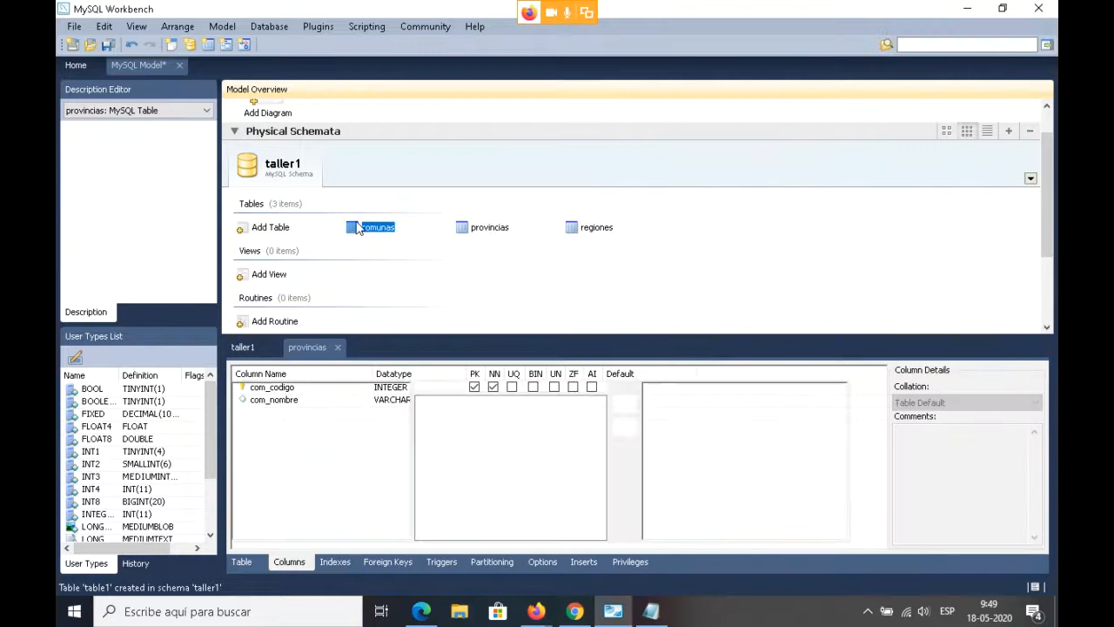
{"action": "left_click", "coordinate": [292, 413]}
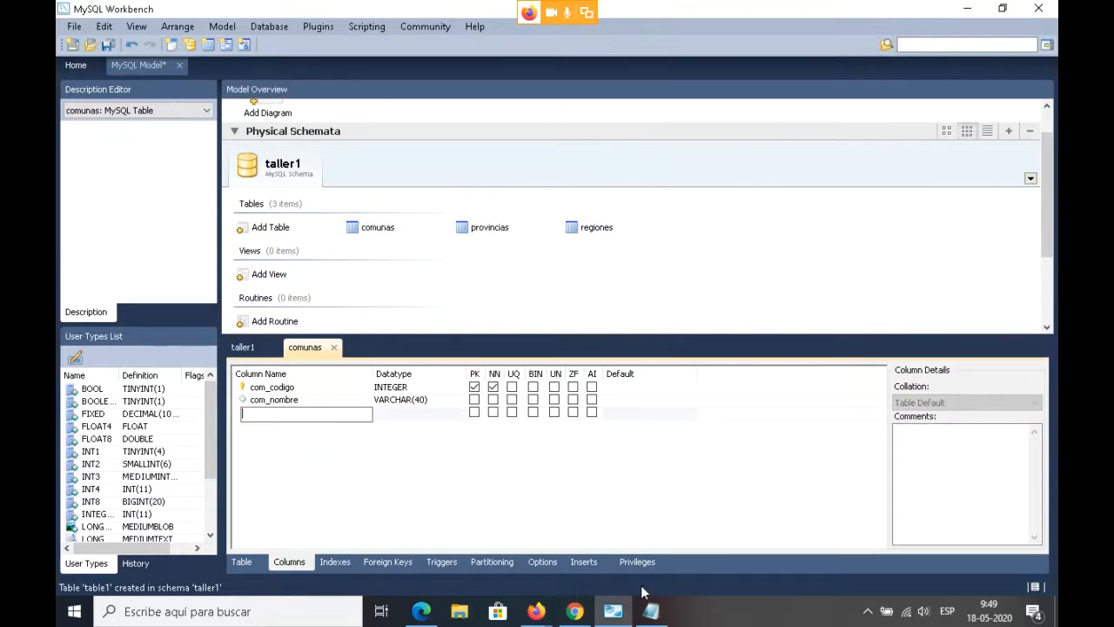
{"action": "left_click", "coordinate": [650, 611]}
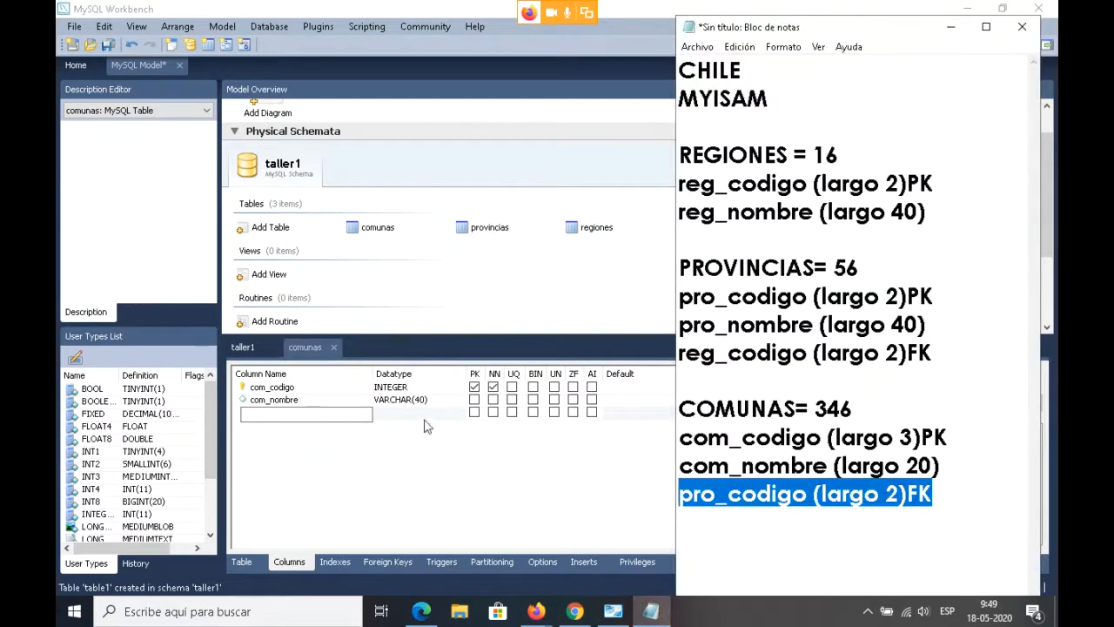
{"action": "left_click_drag", "start_coordinate": [807, 494], "coordinate": [680, 496]}
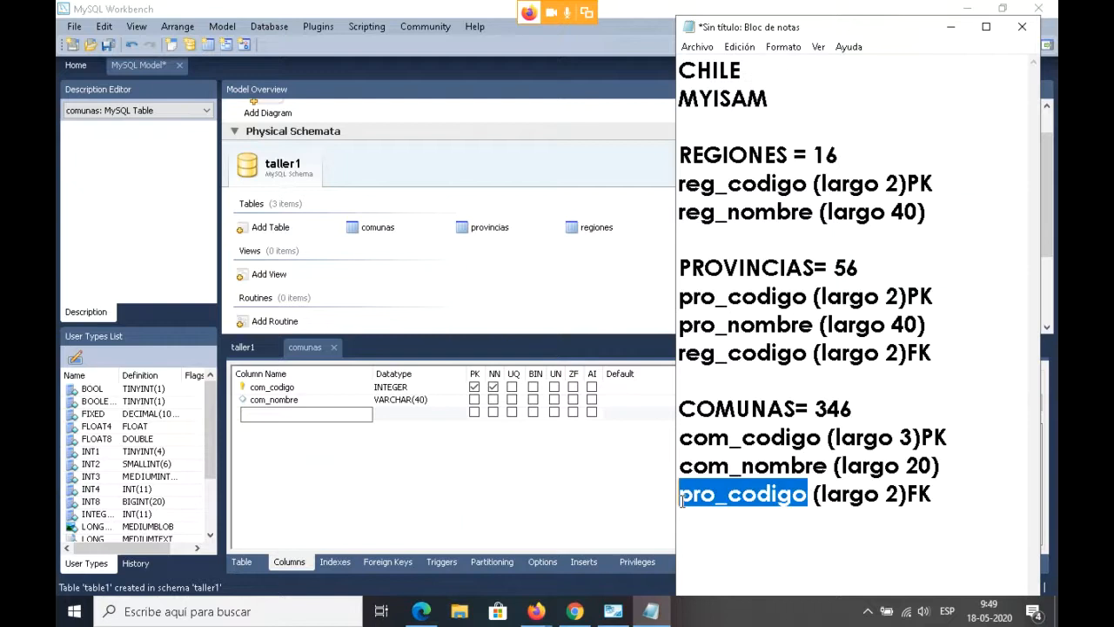
{"action": "right_click", "coordinate": [699, 503]}
{"action": "left_click", "coordinate": [738, 306]}
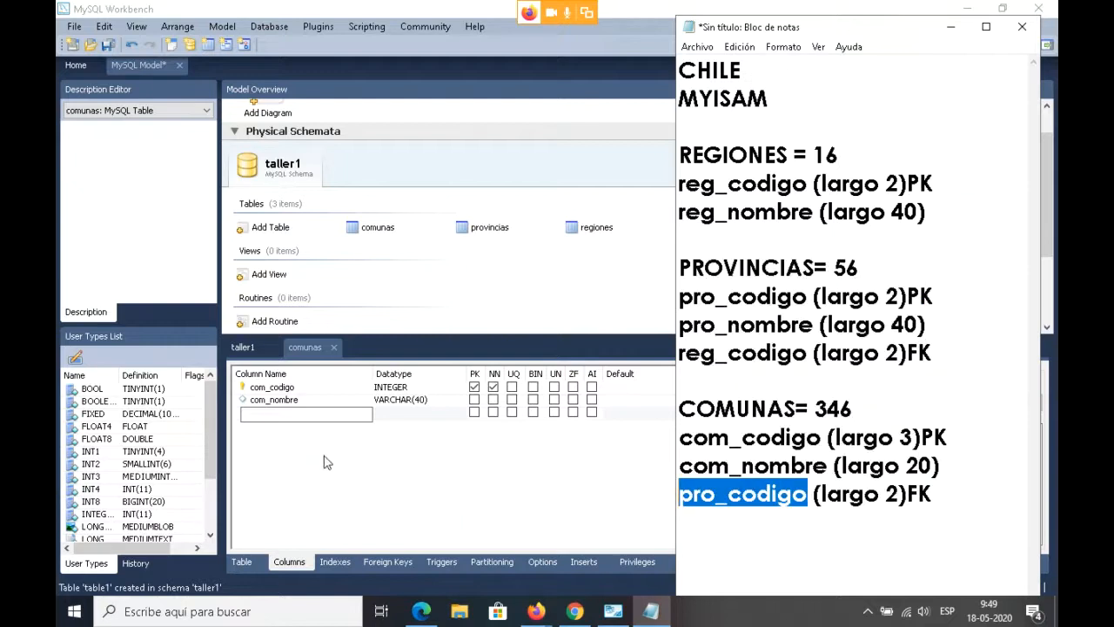
{"action": "right_click", "coordinate": [293, 416]}
{"action": "left_click", "coordinate": [341, 264]}
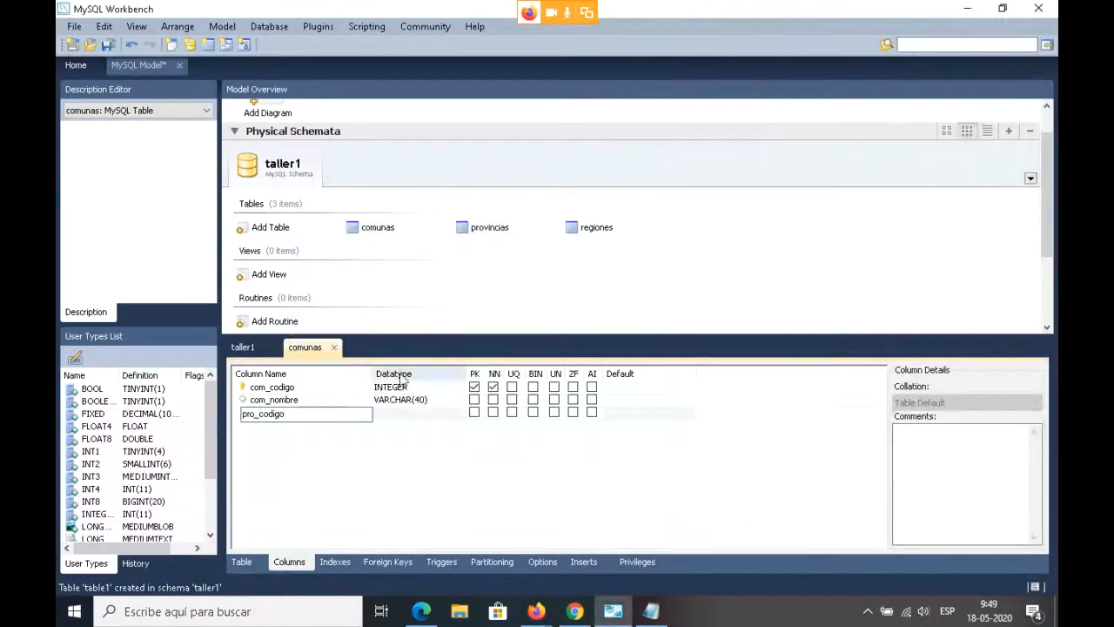
- Set the datatype of the pro_codigo column in the comunas table to INTEGER
{"action": "left_click", "coordinate": [419, 419]}
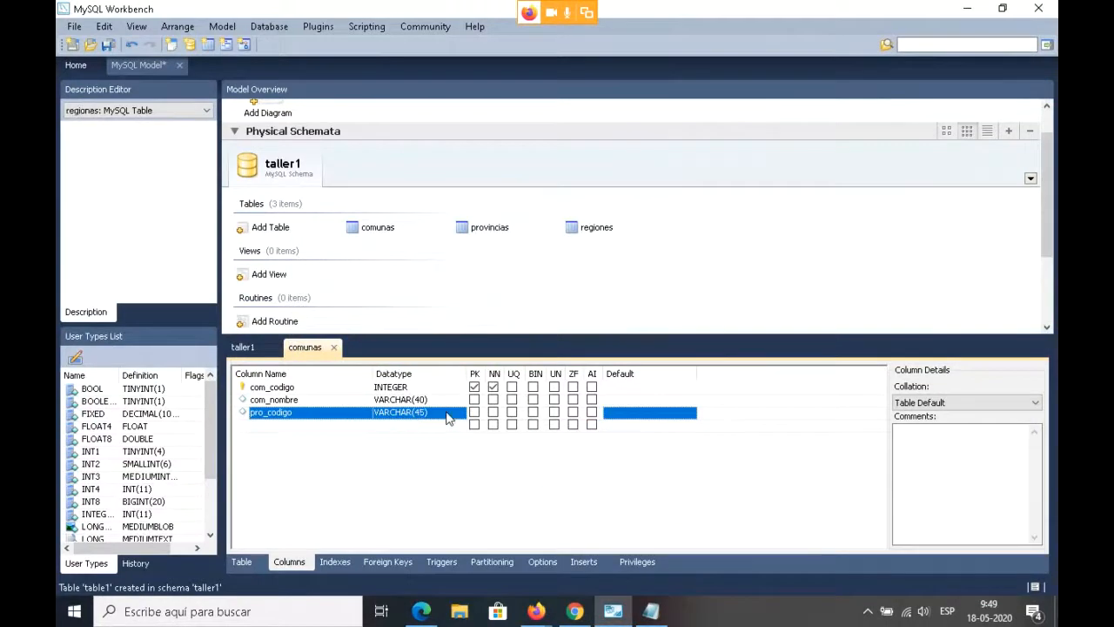
{"action": "left_click", "coordinate": [447, 416]}
{"action": "left_click", "coordinate": [460, 416]}
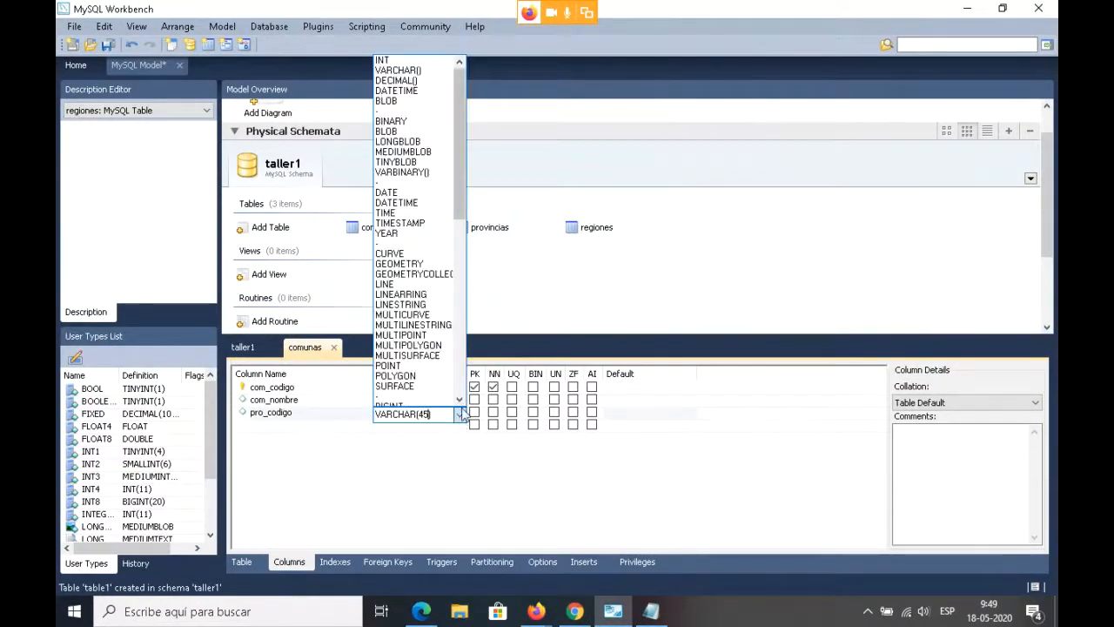
{"action": "scroll", "coordinate": [417, 366], "scroll_direction": "down", "scroll_amount": 3}
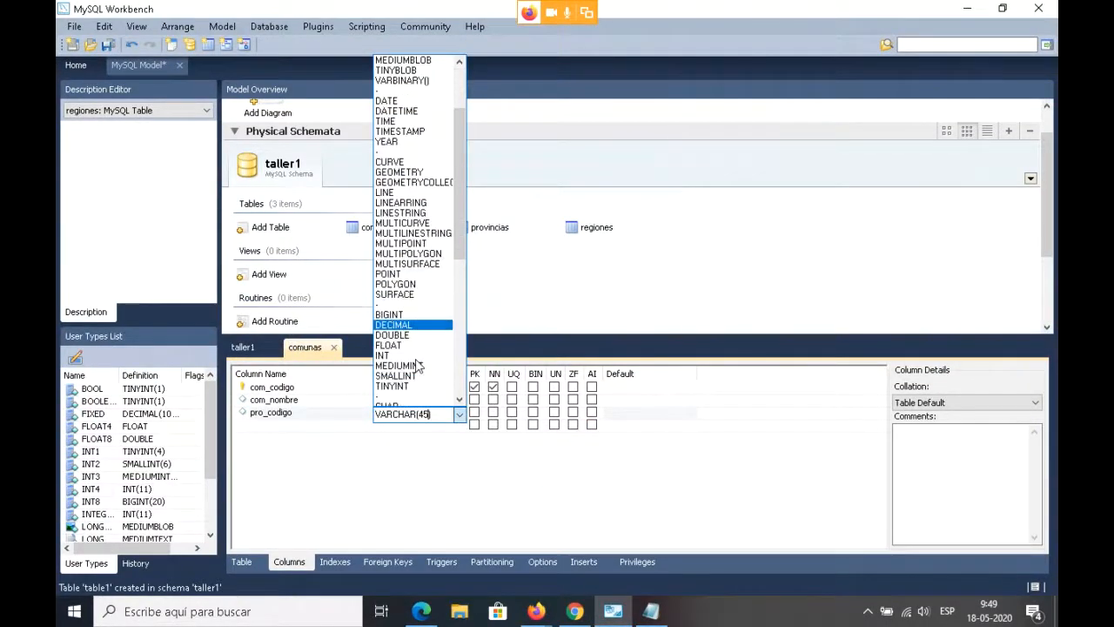
{"action": "scroll", "coordinate": [418, 365], "scroll_direction": "down", "scroll_amount": 8}
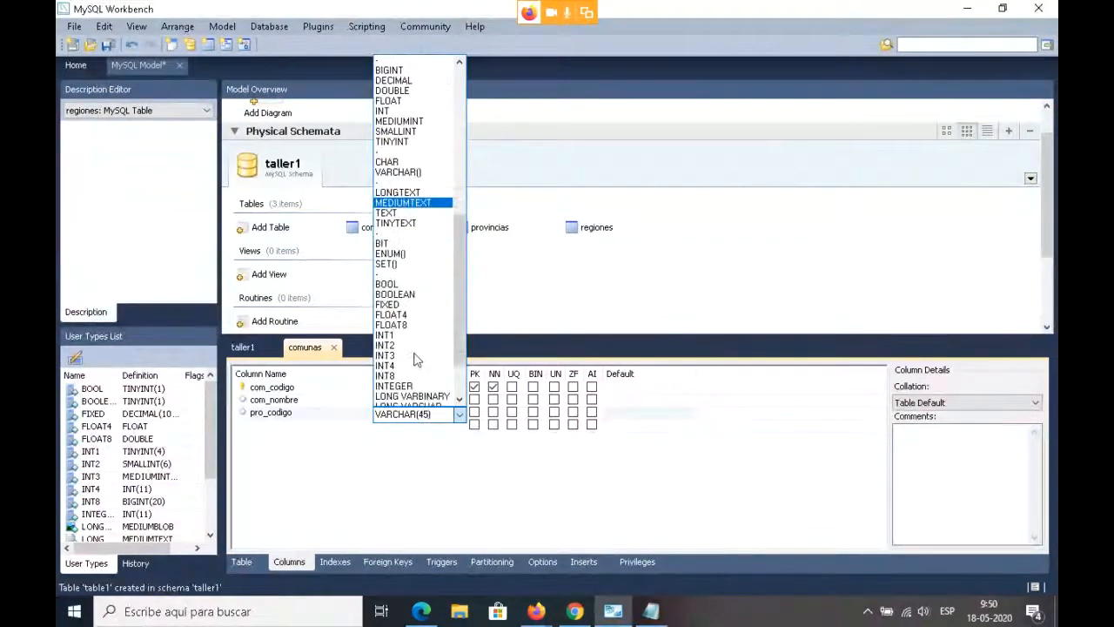
{"action": "scroll", "coordinate": [416, 359], "scroll_direction": "down", "scroll_amount": 3}
{"action": "left_click", "coordinate": [408, 330]}
{"action": "left_click", "coordinate": [494, 507]}
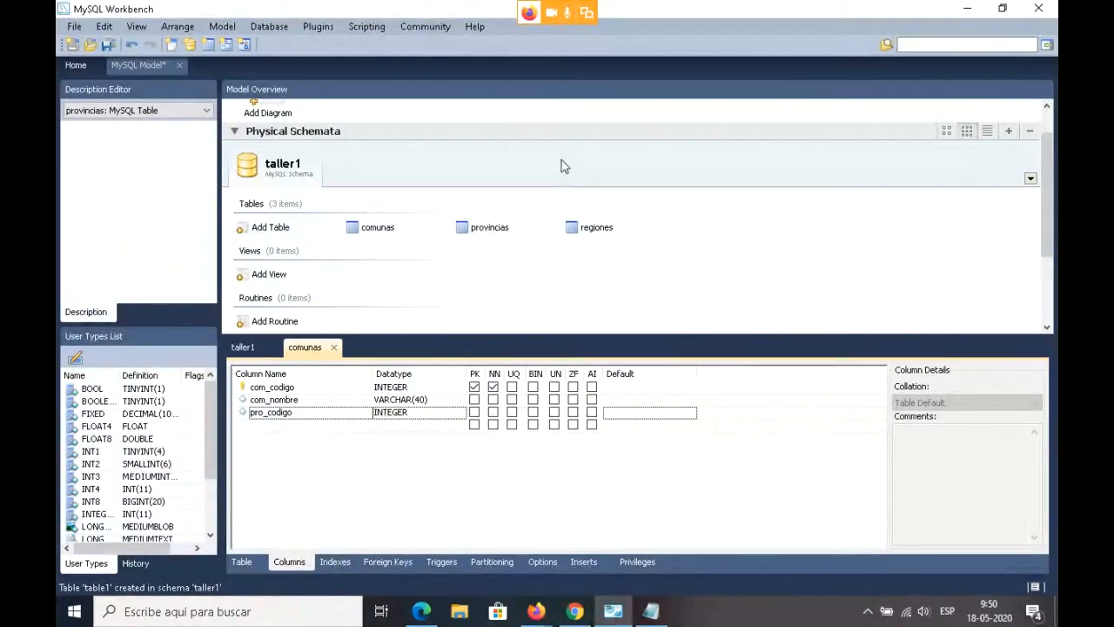
- Start saving the model and browse from Escritorio to documento docencia 2020 > 2020-1 > aiep > taller de base de datos relacionales > talleres
{"action": "left_click", "coordinate": [73, 28]}
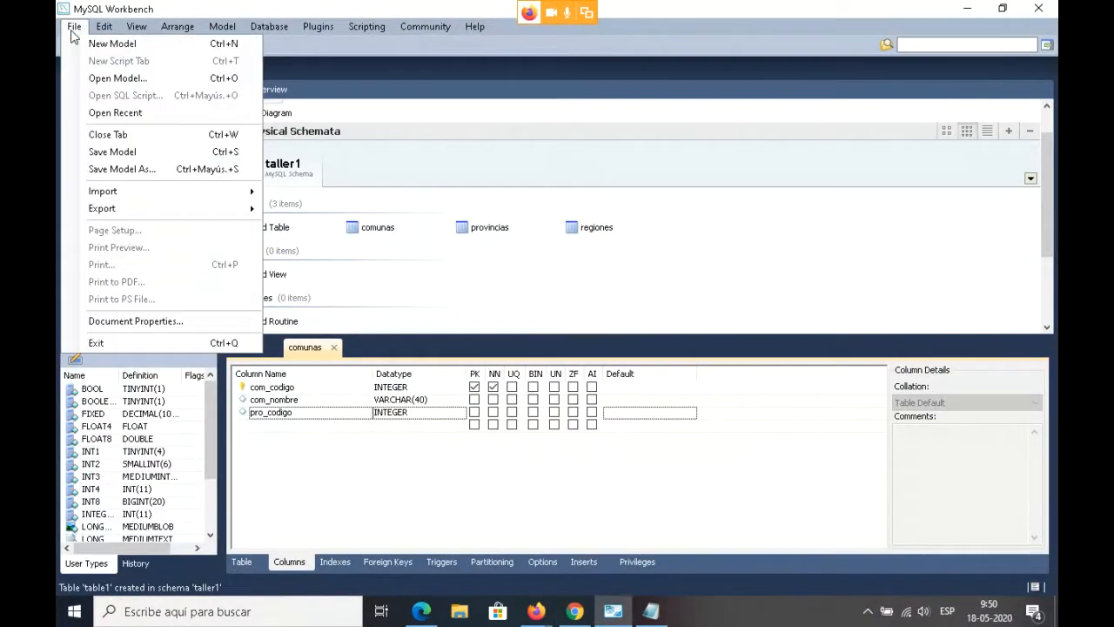
{"action": "mouse_move", "coordinate": [116, 31]}
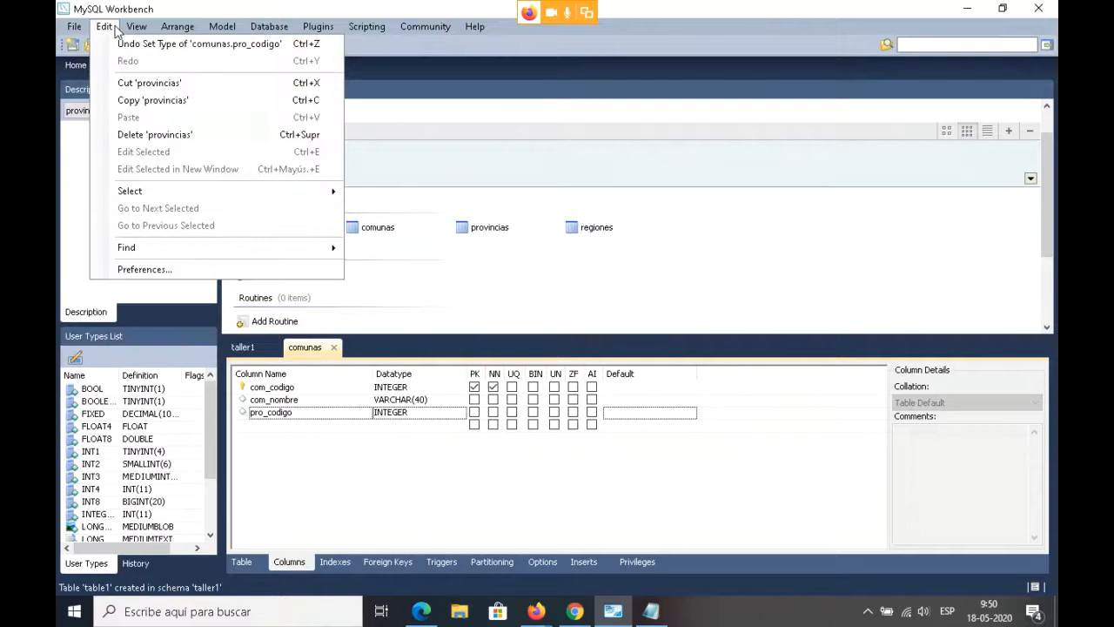
{"action": "left_click", "coordinate": [219, 30]}
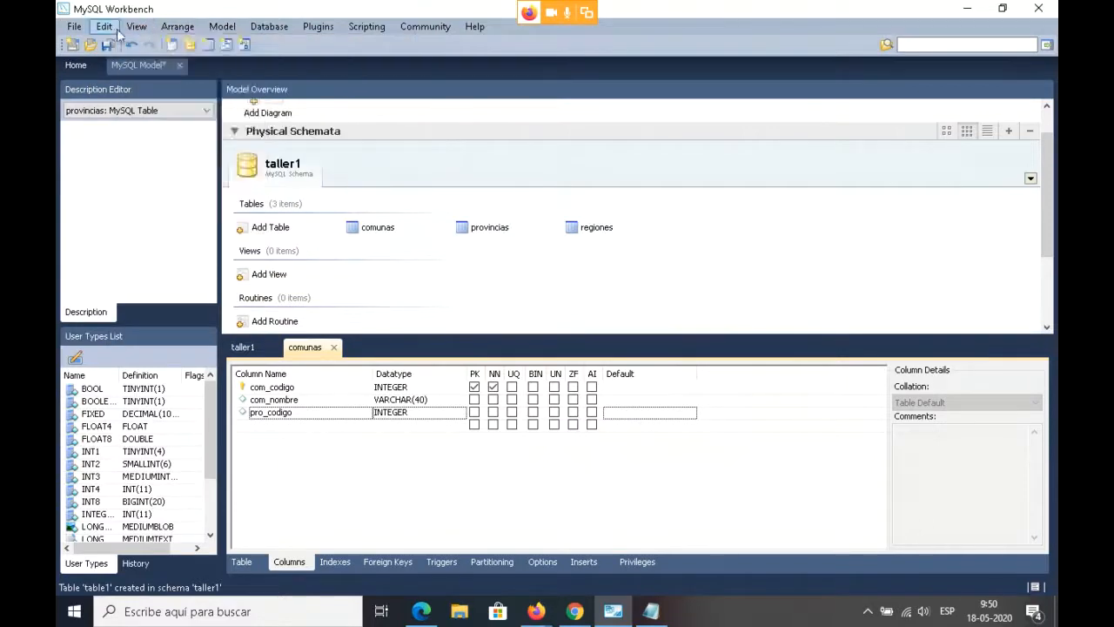
{"action": "left_click", "coordinate": [74, 28]}
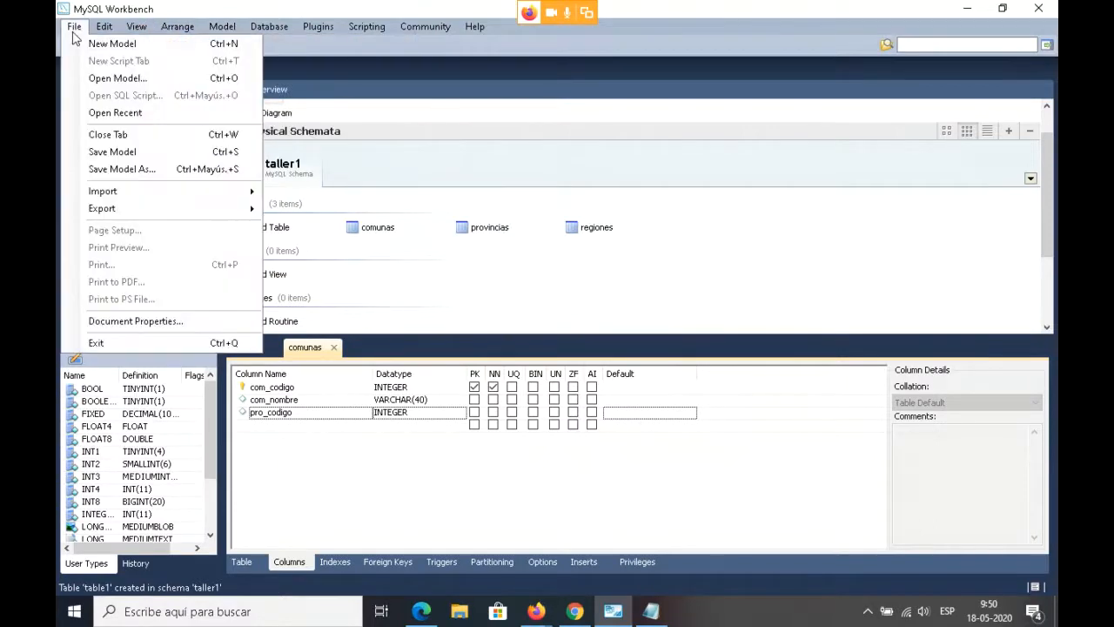
{"action": "left_click", "coordinate": [107, 152]}
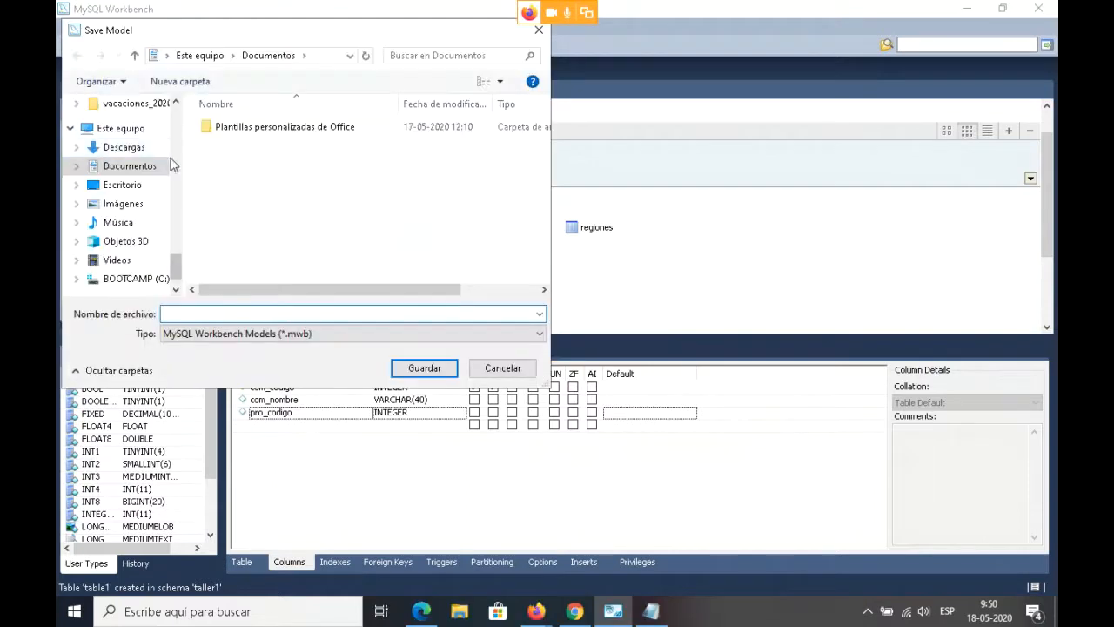
{"action": "left_click", "coordinate": [126, 185]}
{"action": "scroll", "coordinate": [355, 188], "scroll_direction": "down", "scroll_amount": 6}
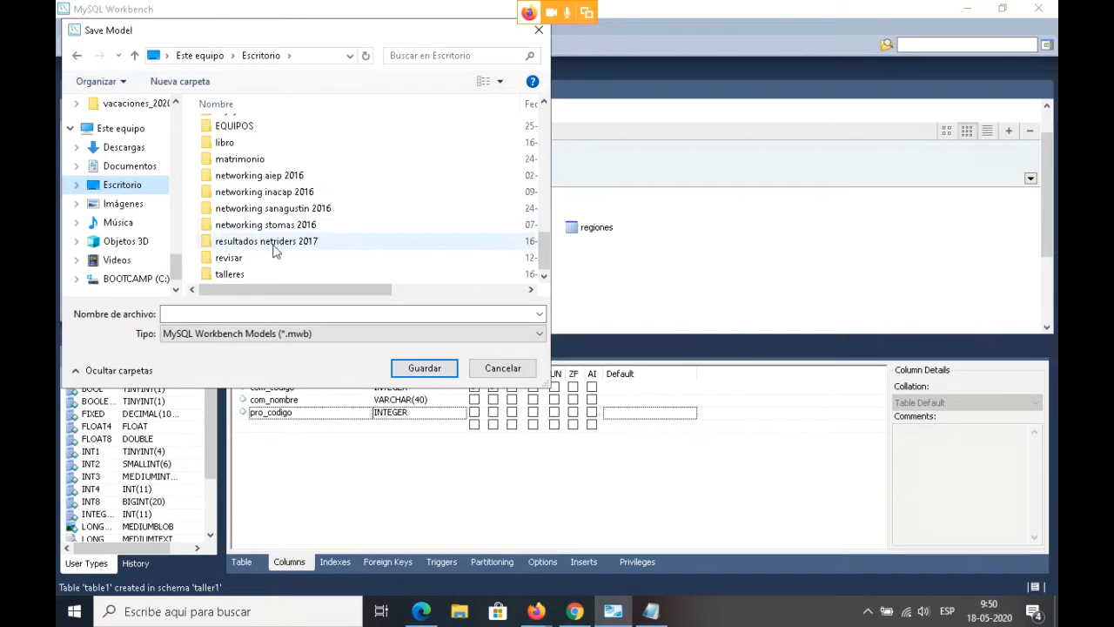
{"action": "scroll", "coordinate": [283, 251], "scroll_direction": "up", "scroll_amount": 3}
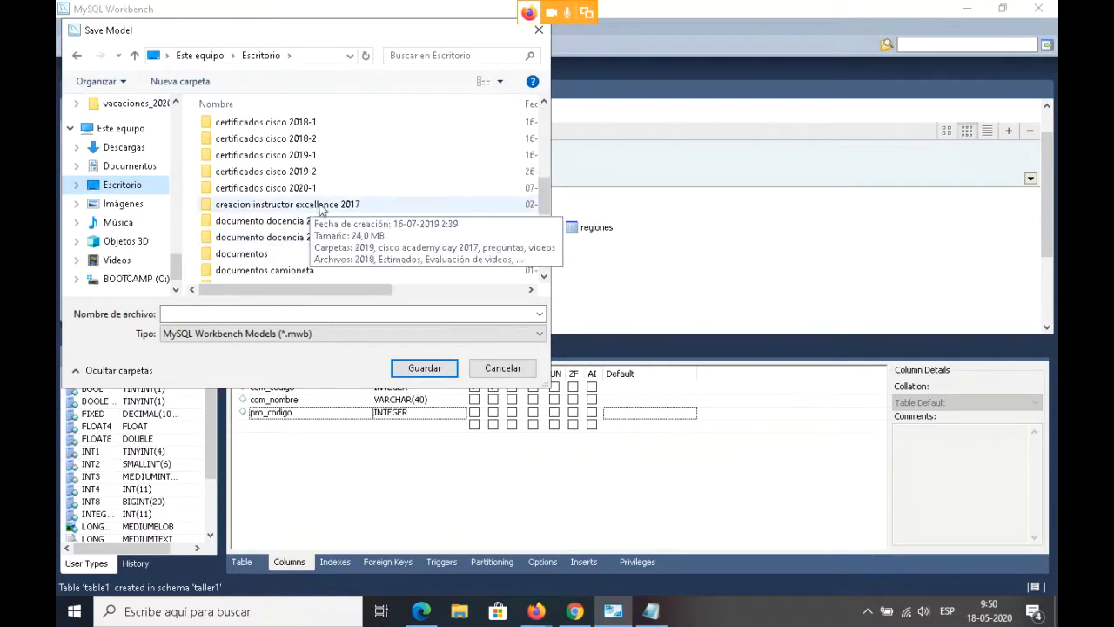
{"action": "left_click", "coordinate": [314, 221]}
{"action": "double_click", "coordinate": [318, 238]}
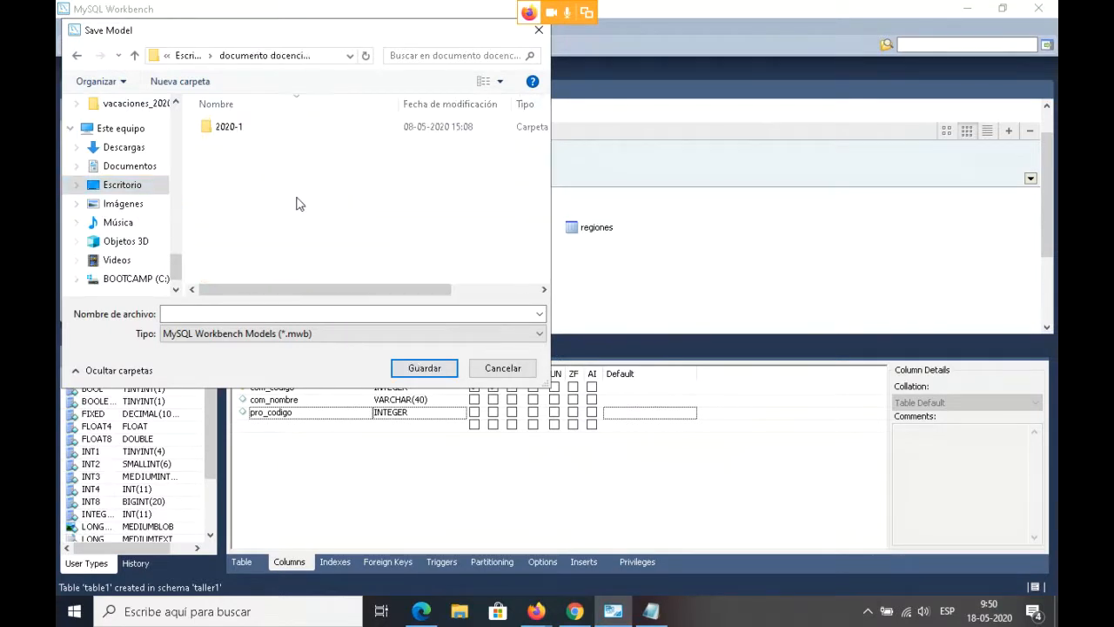
{"action": "double_click", "coordinate": [236, 128]}
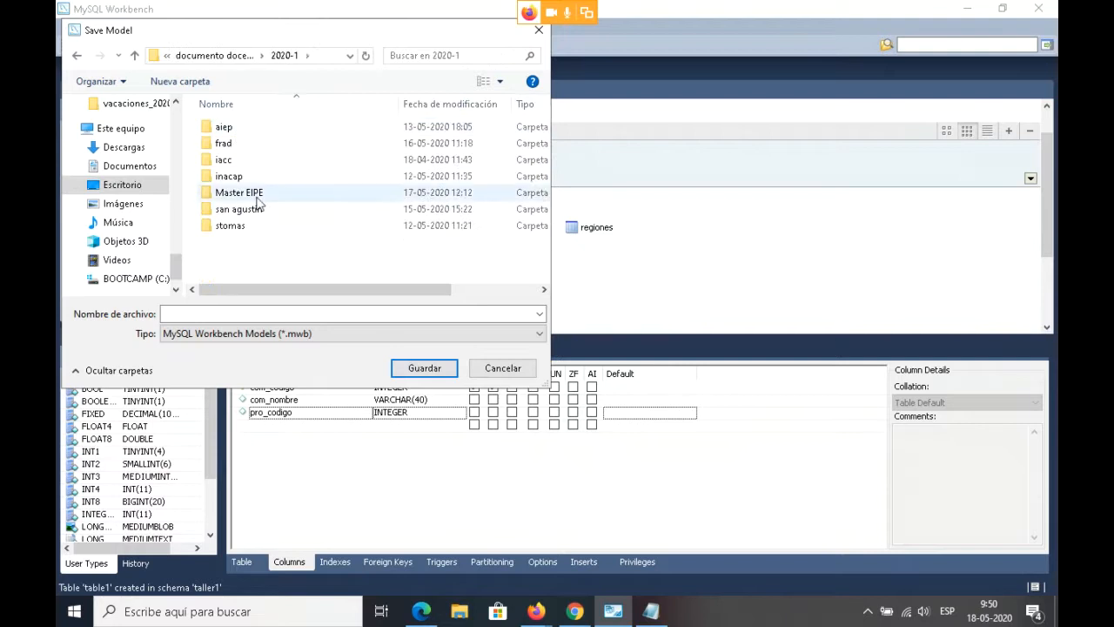
{"action": "double_click", "coordinate": [224, 128]}
{"action": "double_click", "coordinate": [294, 212]}
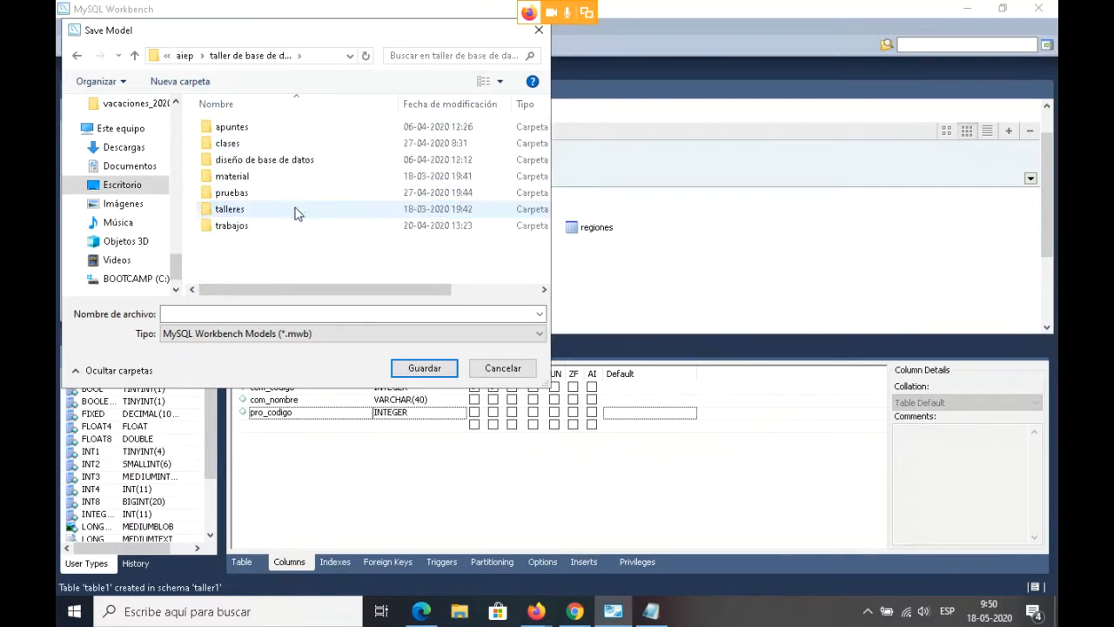
{"action": "left_click", "coordinate": [253, 217]}
{"action": "double_click", "coordinate": [252, 216]}
- Name the model file taller1 and save it as a MySQL Workbench model in the talleres folder
{"action": "left_click", "coordinate": [255, 314]}
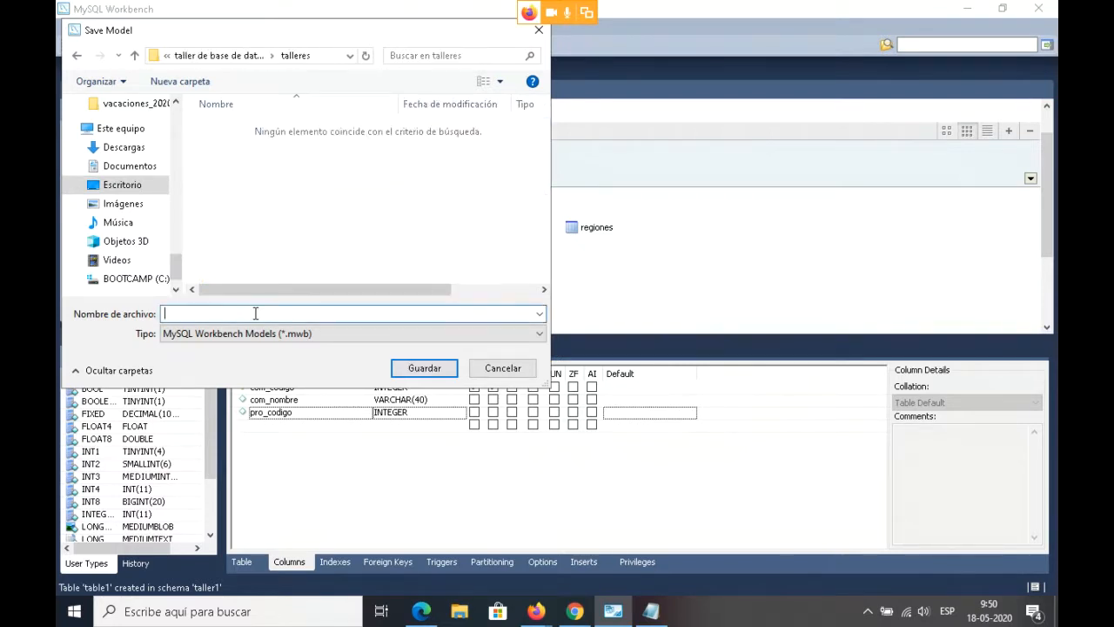
{"action": "type", "text": "taller"}
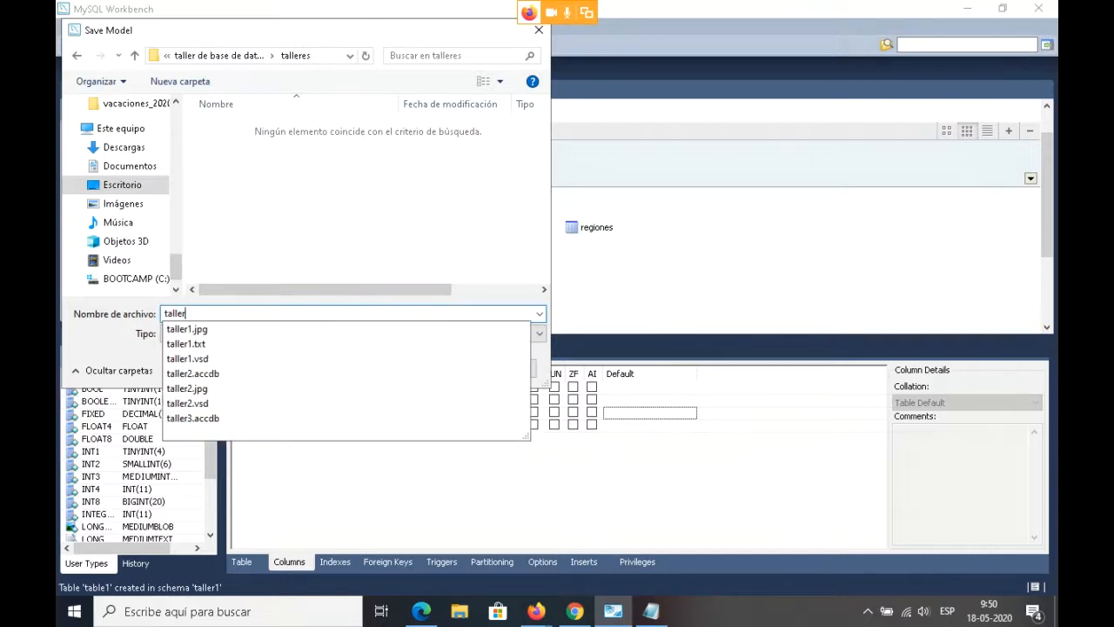
{"action": "type", "text": "1"}
{"action": "left_click", "coordinate": [102, 357]}
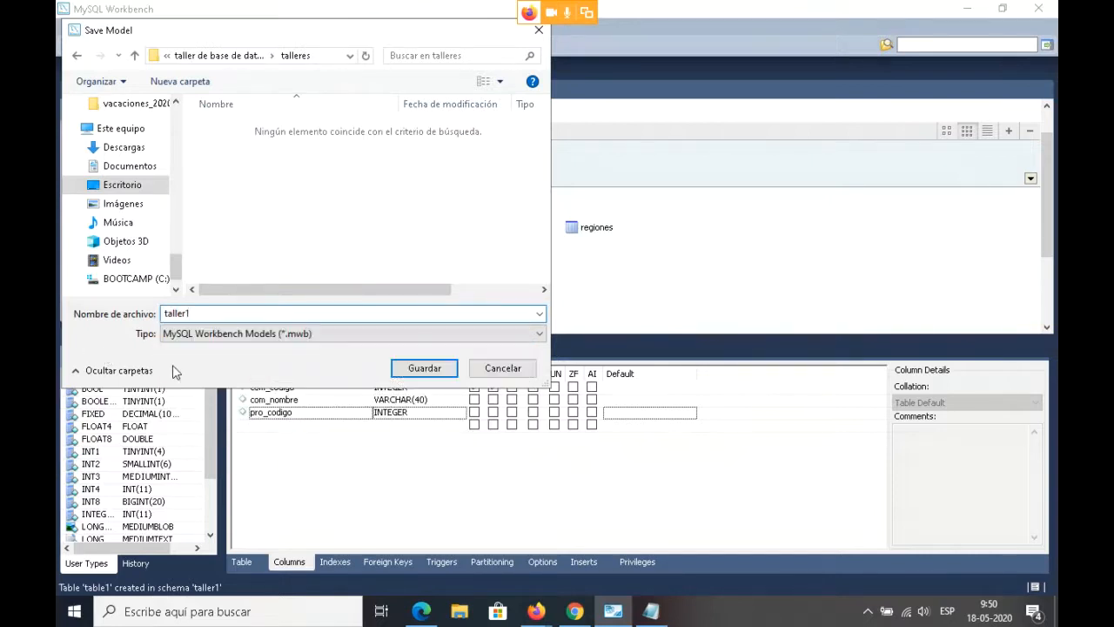
{"action": "left_click", "coordinate": [417, 368]}
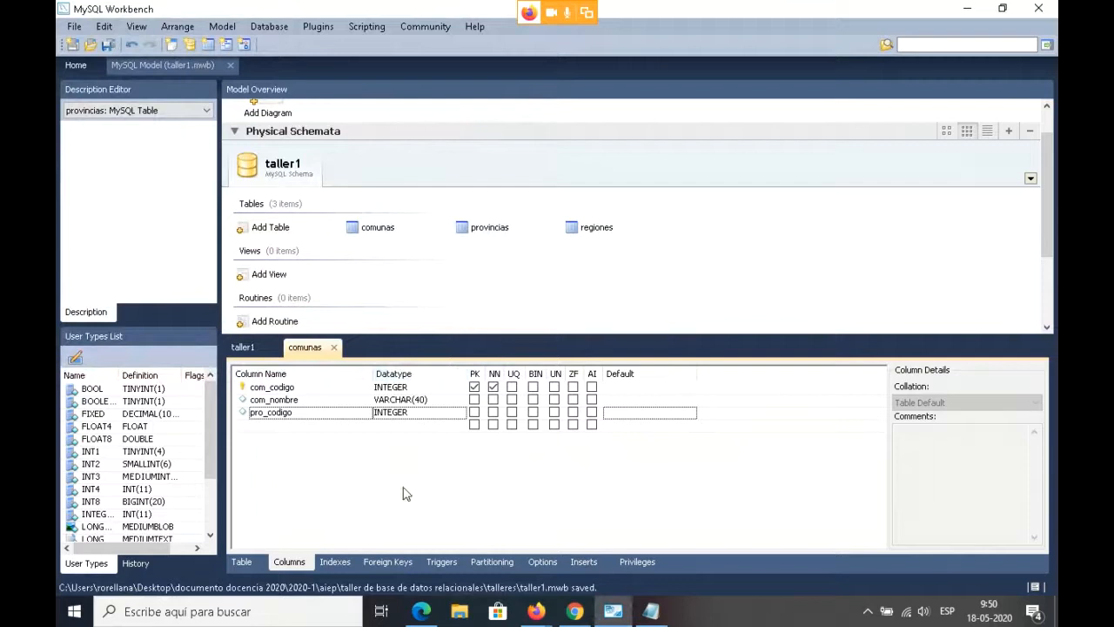
- Close the comunas editor and try to set regiones, then a manually specified table, as the referenced table of a provincias foreign key
{"action": "left_click", "coordinate": [333, 348]}
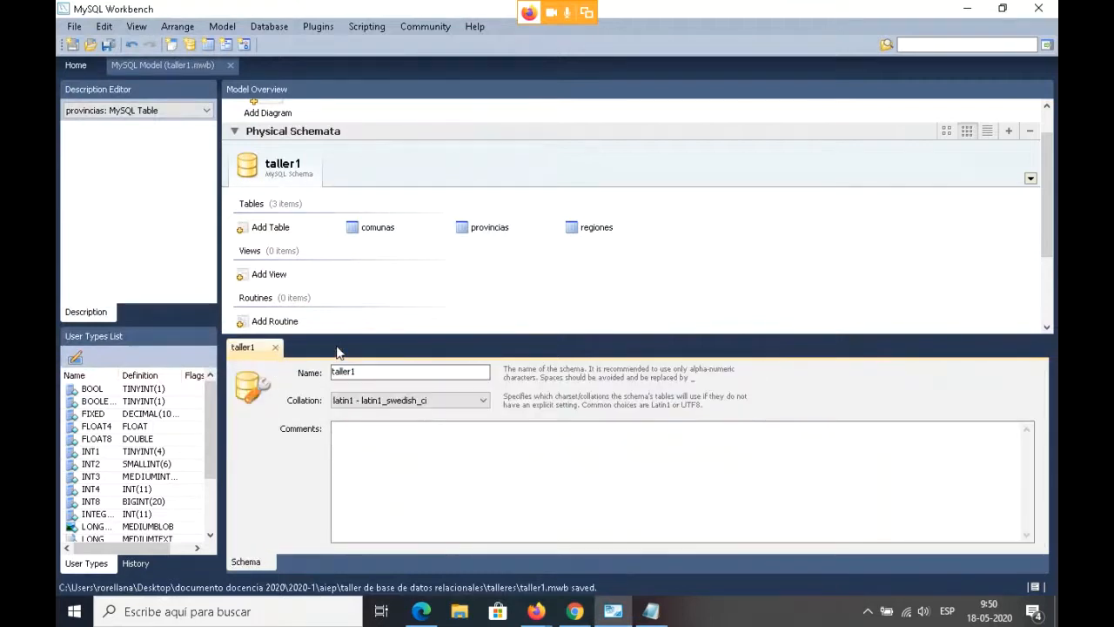
{"action": "left_click", "coordinate": [411, 277]}
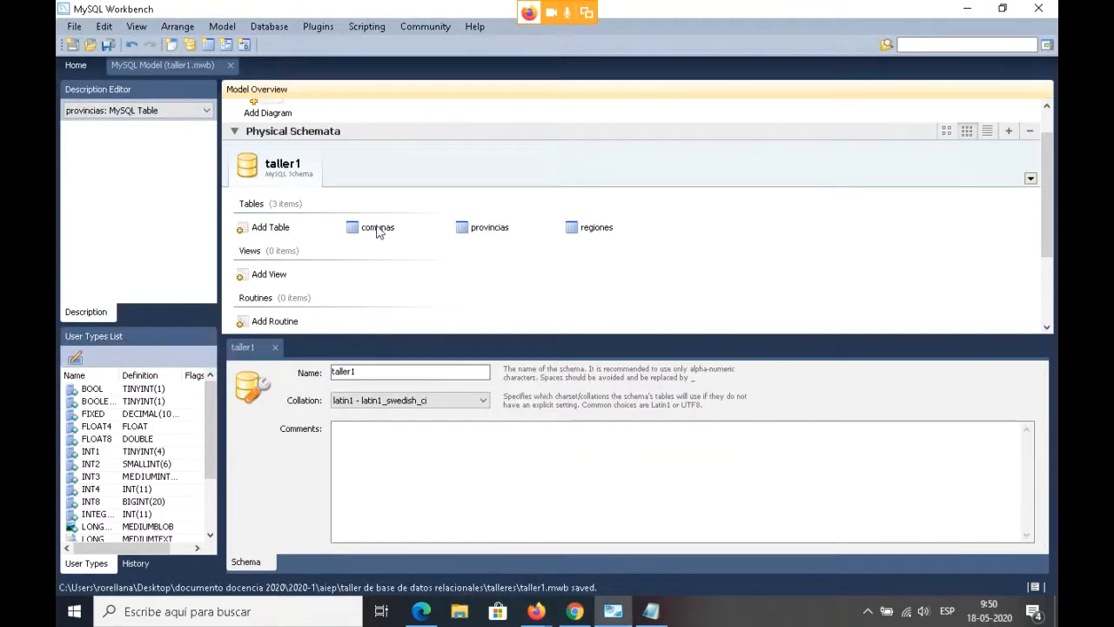
{"action": "left_click", "coordinate": [378, 228]}
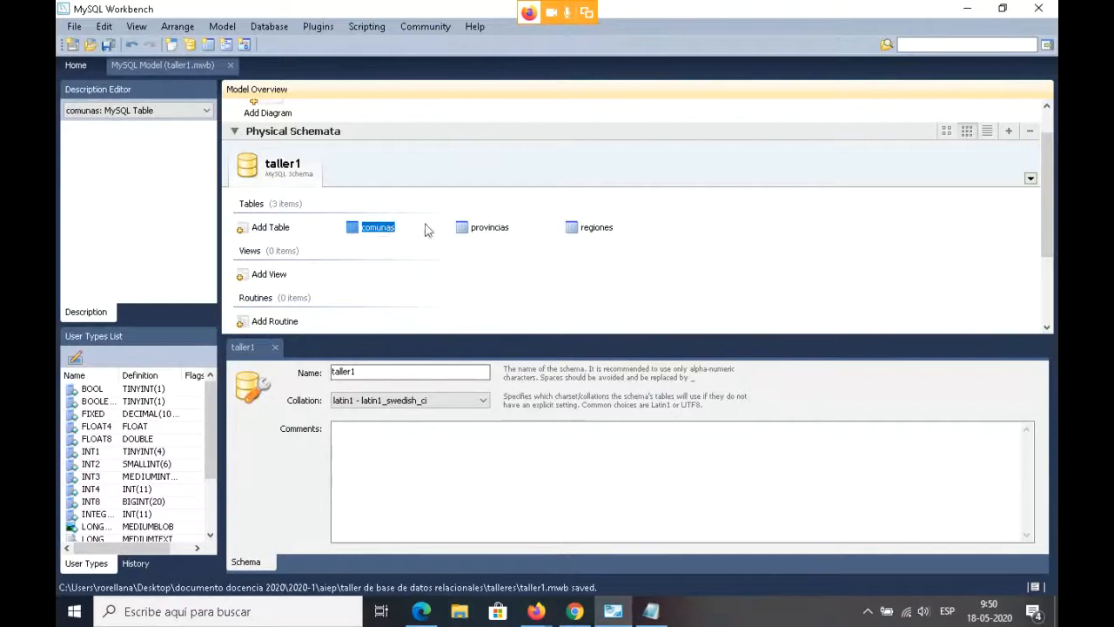
{"action": "double_click", "coordinate": [470, 228]}
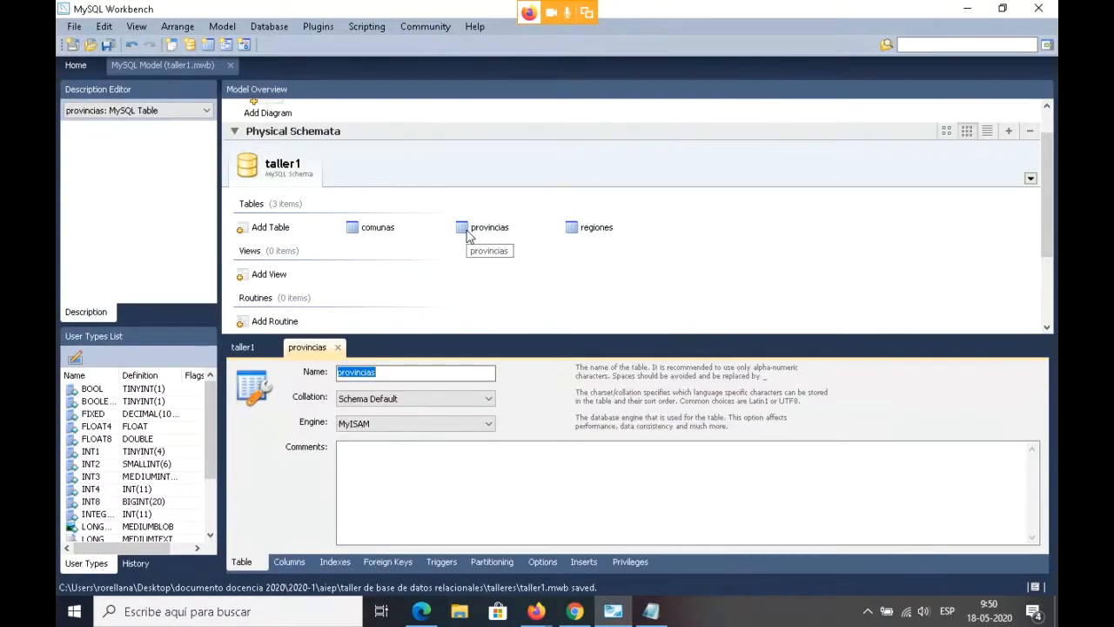
{"action": "left_click", "coordinate": [296, 562]}
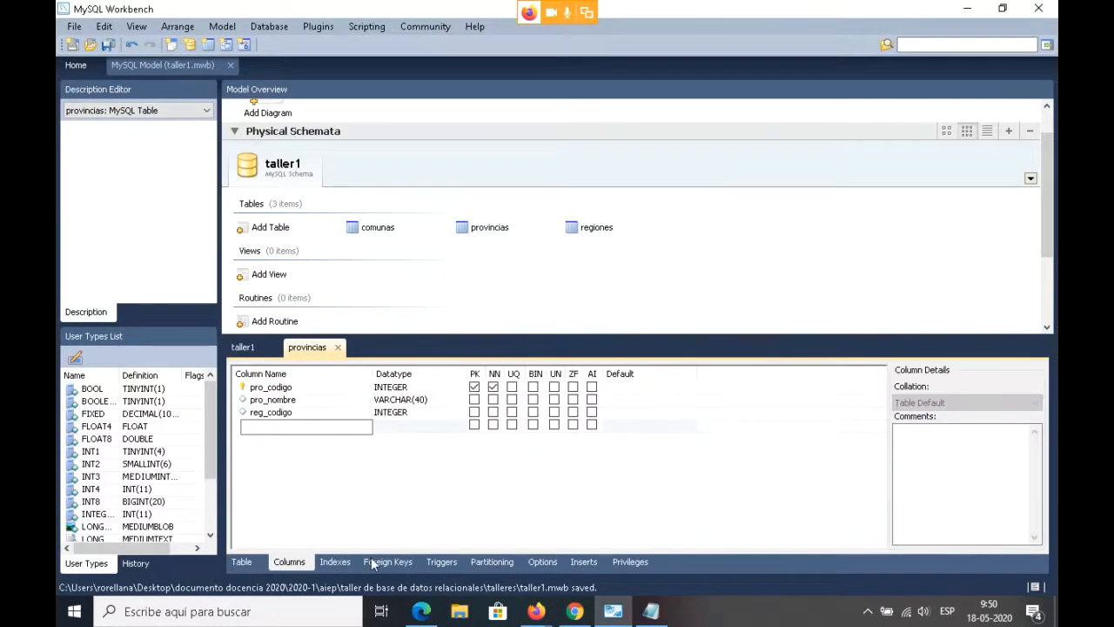
{"action": "left_click", "coordinate": [383, 562]}
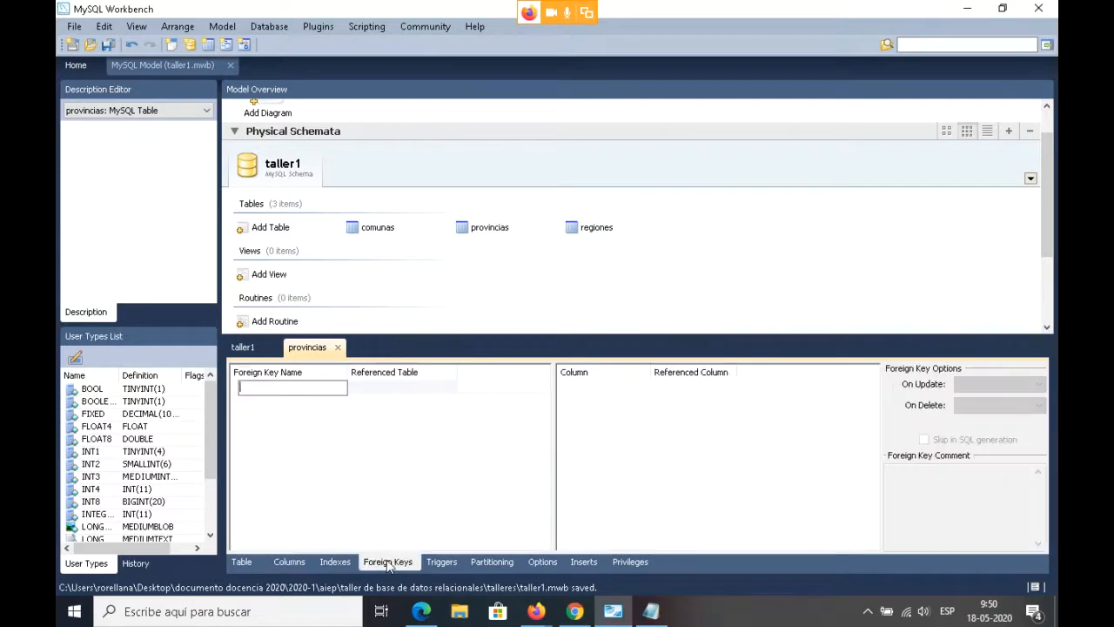
{"action": "left_click", "coordinate": [390, 391]}
{"action": "left_click", "coordinate": [427, 392]}
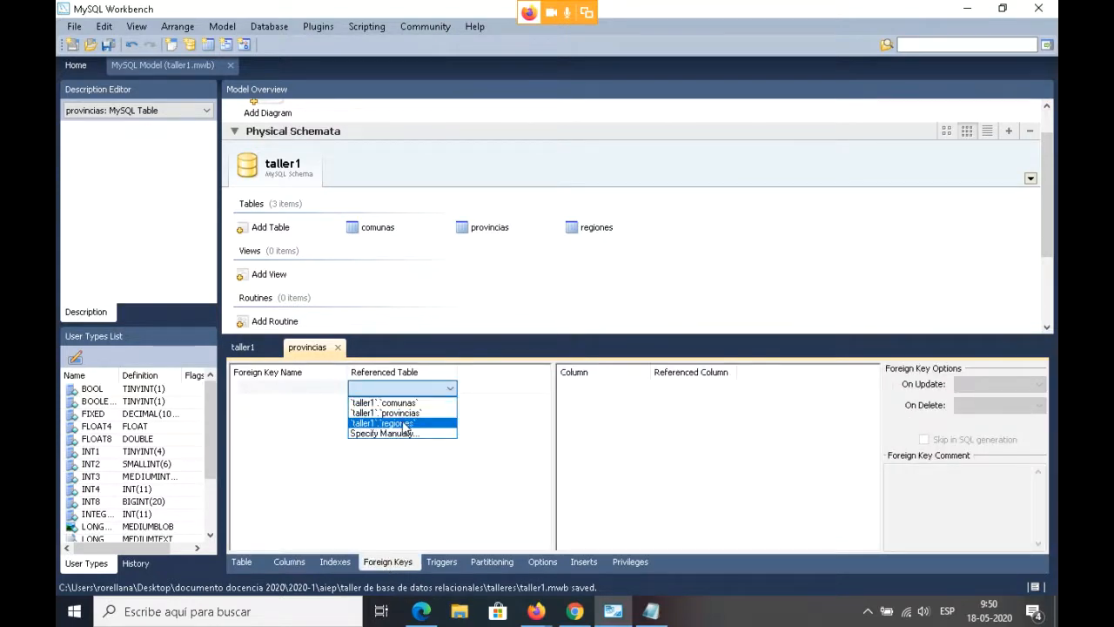
{"action": "left_click", "coordinate": [406, 427]}
{"action": "left_click", "coordinate": [406, 385]}
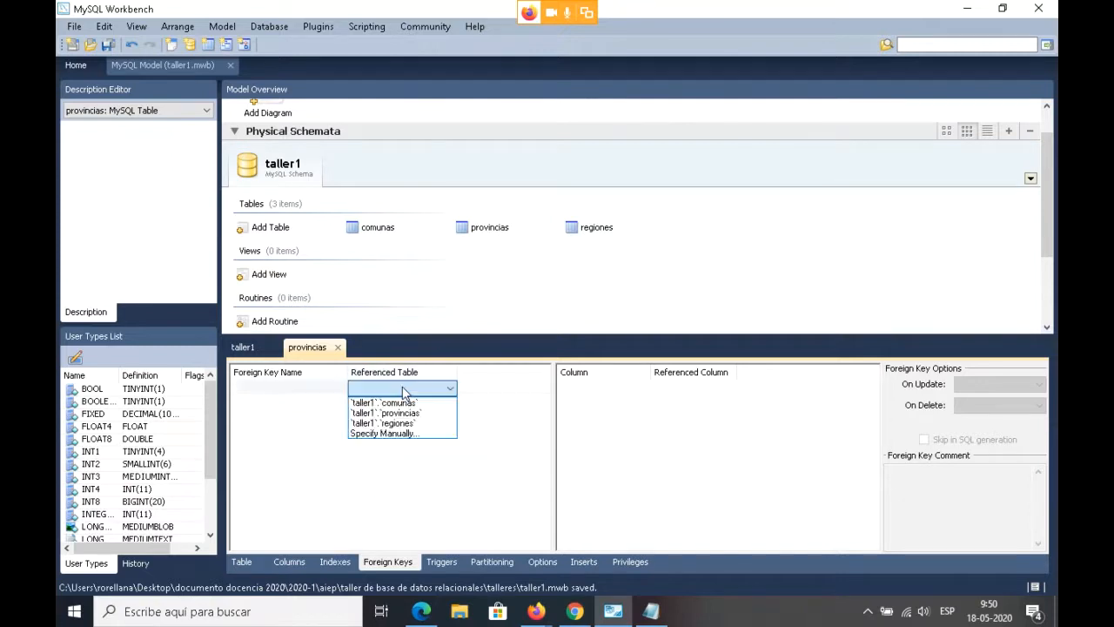
{"action": "left_click", "coordinate": [397, 438]}
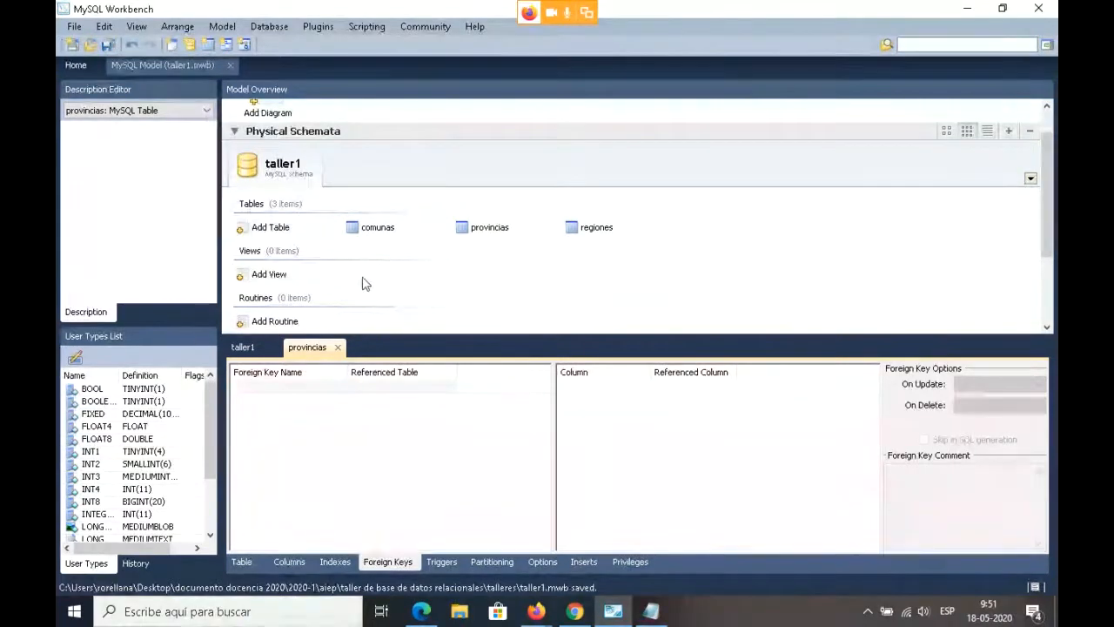
- Review the column definitions of the provincias, regiones and comunas tables one after another
{"action": "left_click", "coordinate": [376, 229]}
{"action": "left_click", "coordinate": [492, 231]}
{"action": "left_click", "coordinate": [574, 235]}
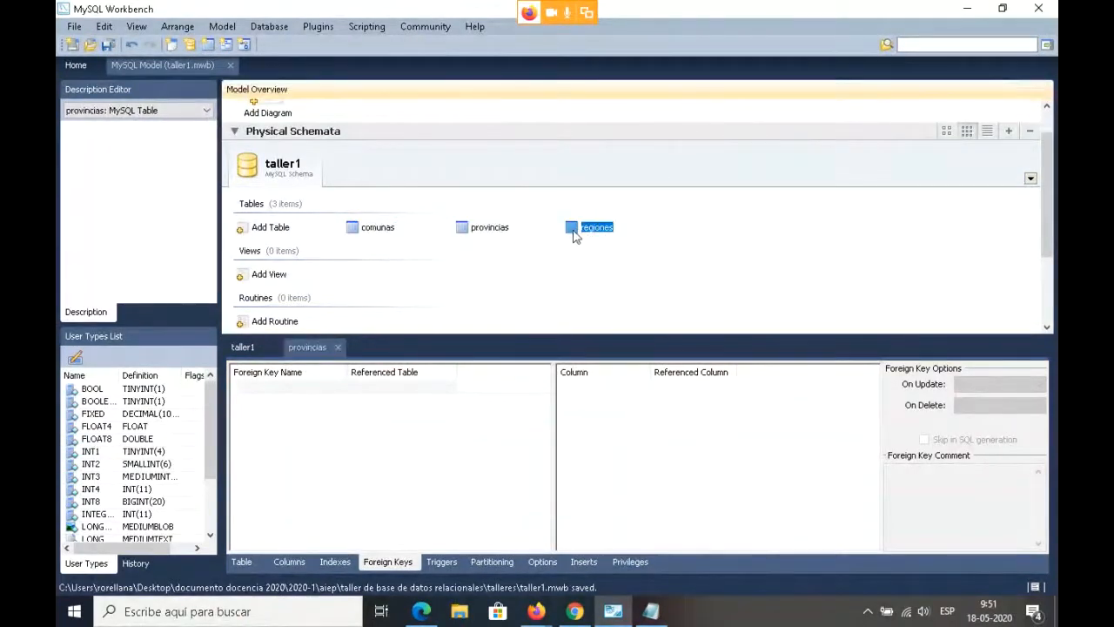
{"action": "left_click", "coordinate": [383, 232]}
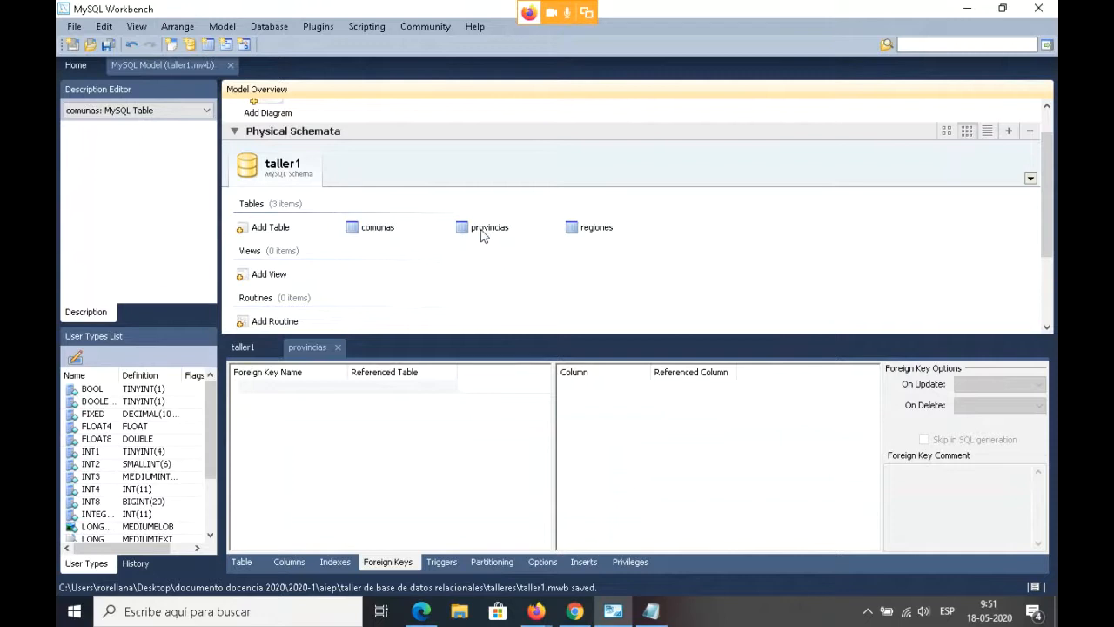
{"action": "left_click", "coordinate": [290, 562]}
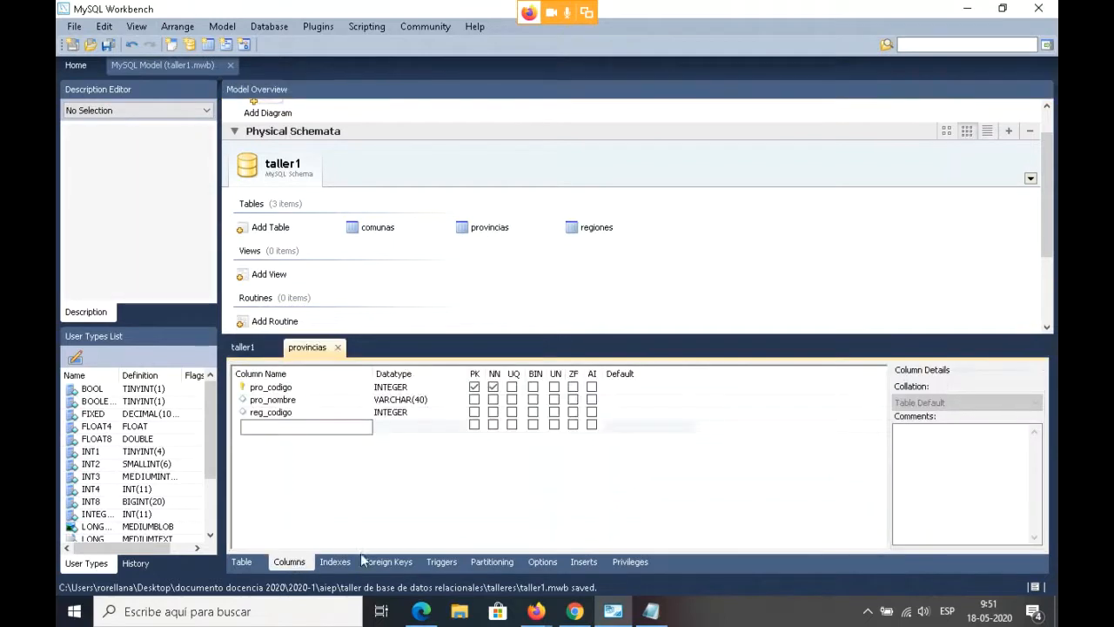
{"action": "left_click", "coordinate": [347, 485]}
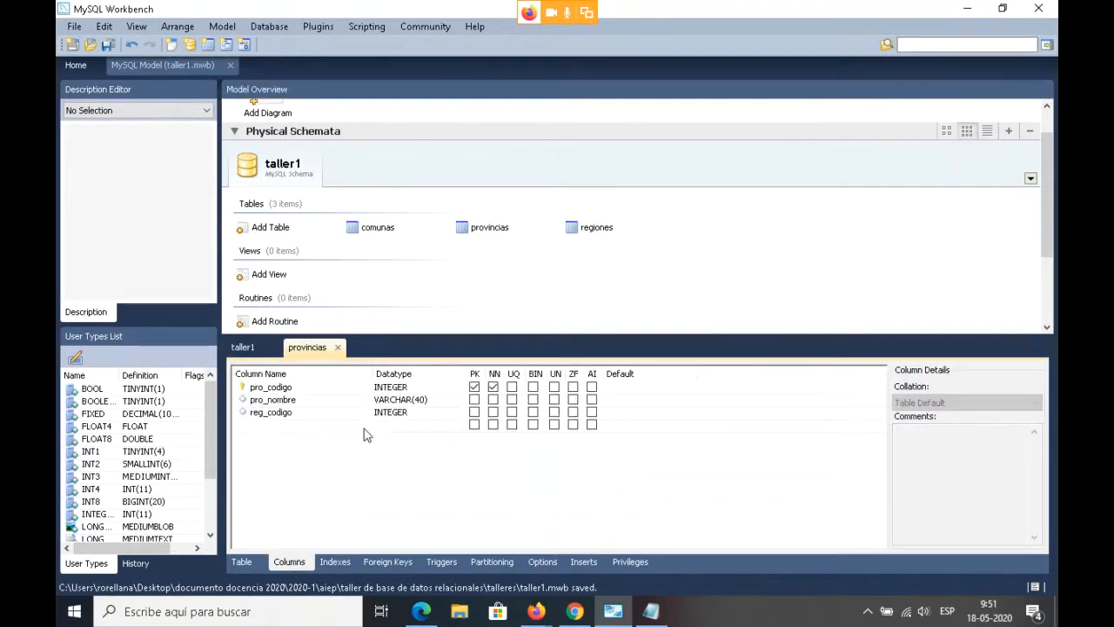
{"action": "left_click", "coordinate": [591, 228]}
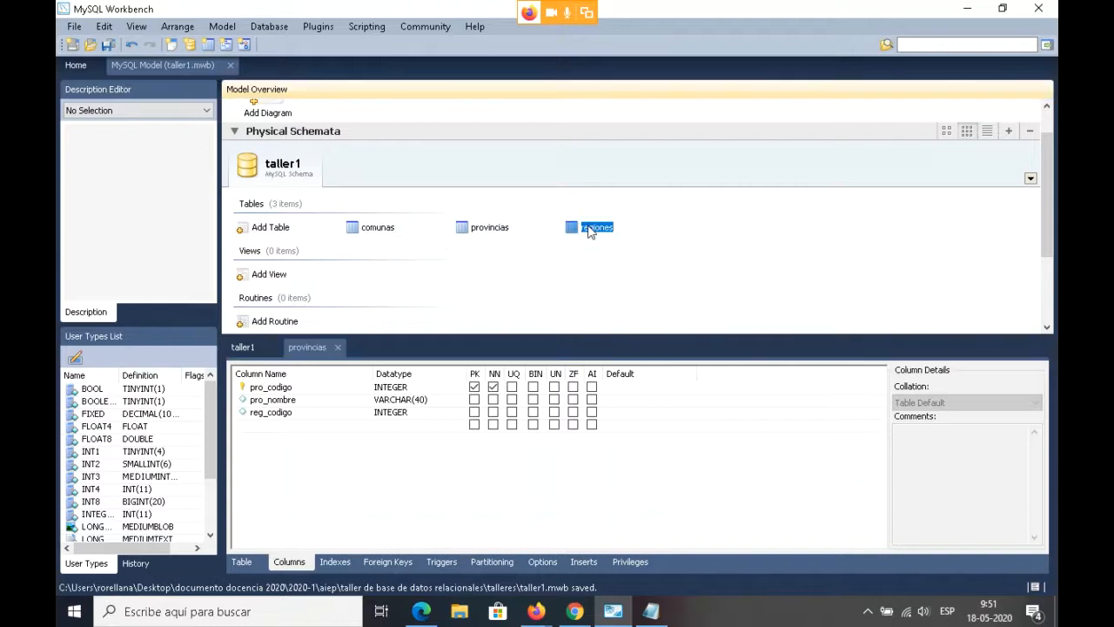
{"action": "double_click", "coordinate": [590, 230]}
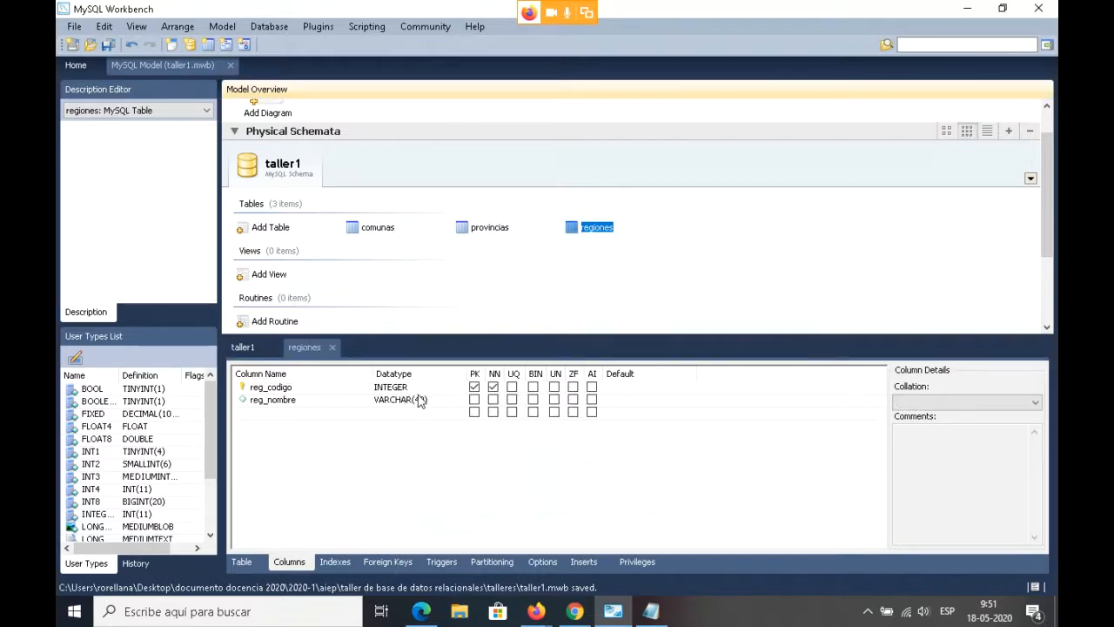
{"action": "double_click", "coordinate": [483, 228]}
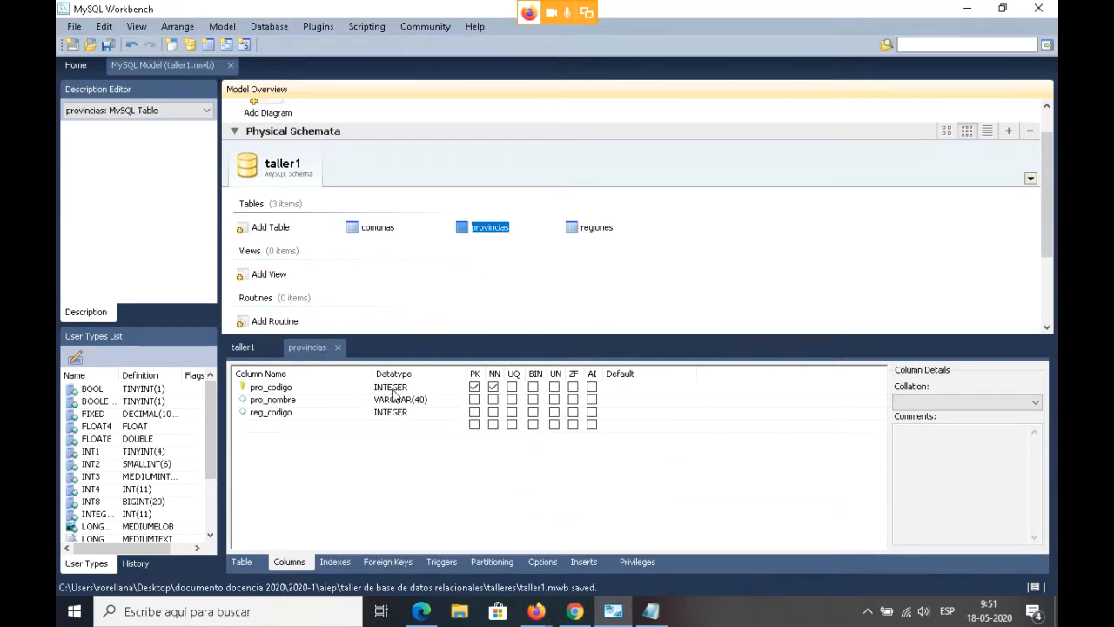
{"action": "double_click", "coordinate": [379, 228]}
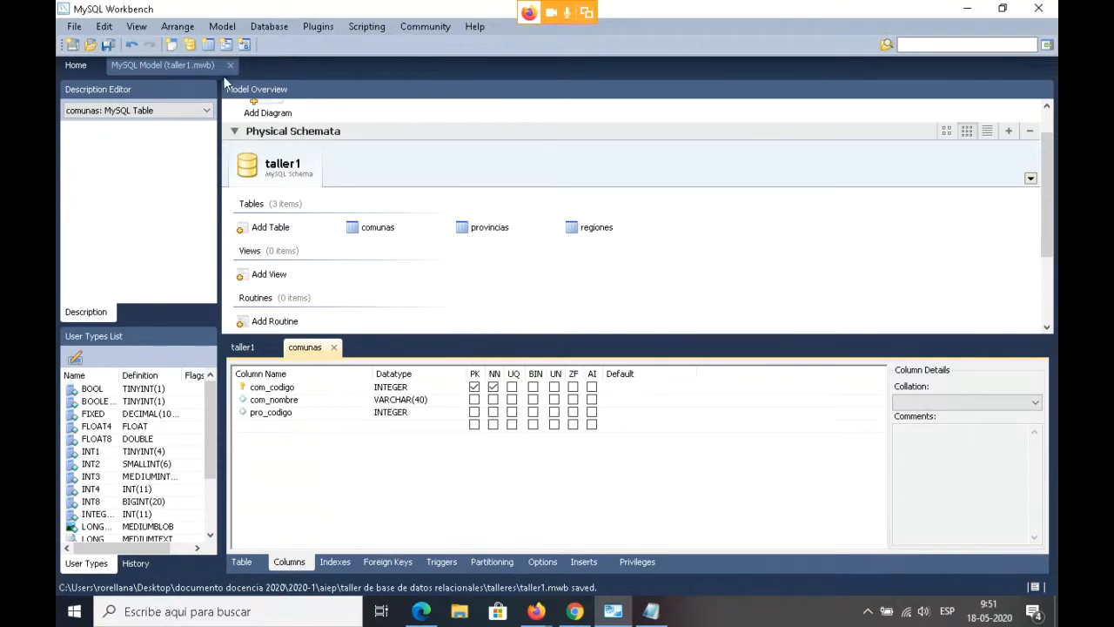
{"action": "left_click", "coordinate": [250, 564]}
{"action": "left_click", "coordinate": [279, 564]}
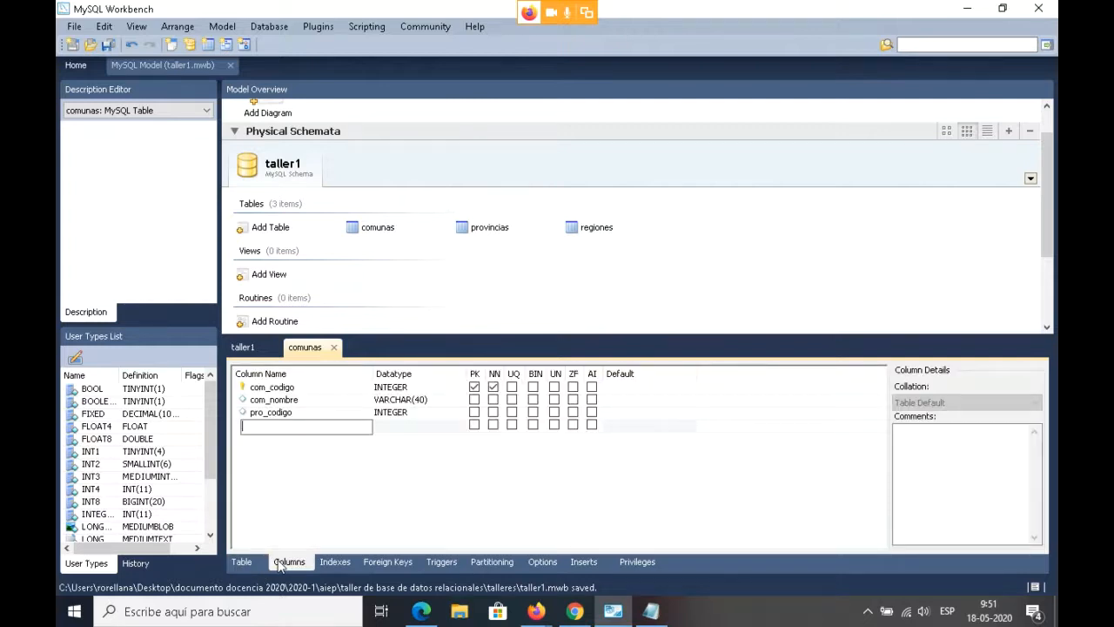
{"action": "left_click", "coordinate": [223, 27]}
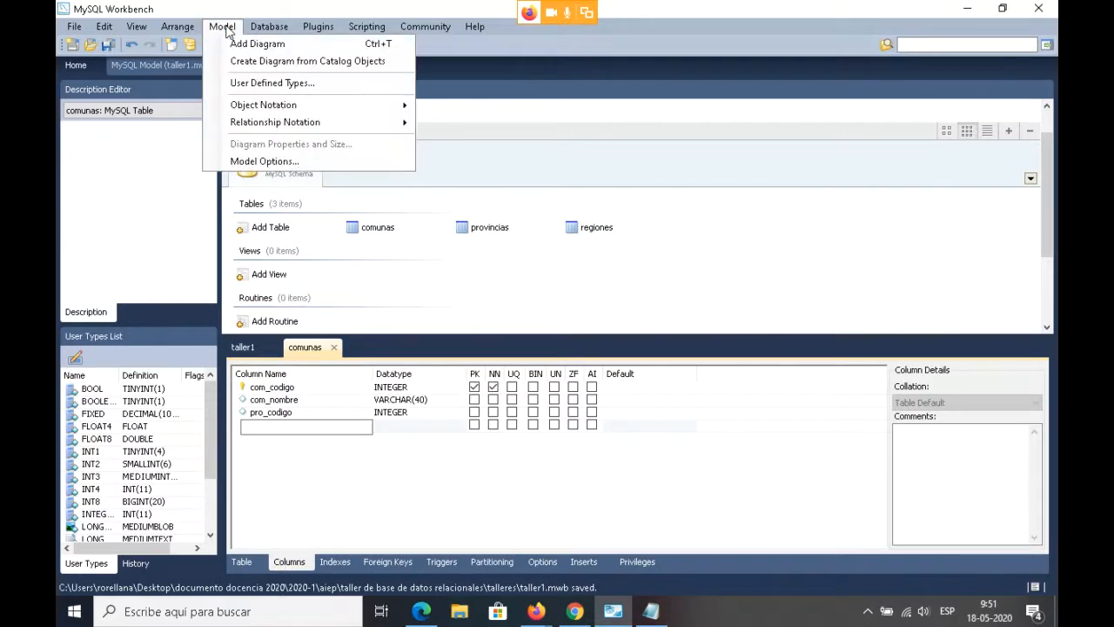
{"action": "left_click", "coordinate": [709, 289]}
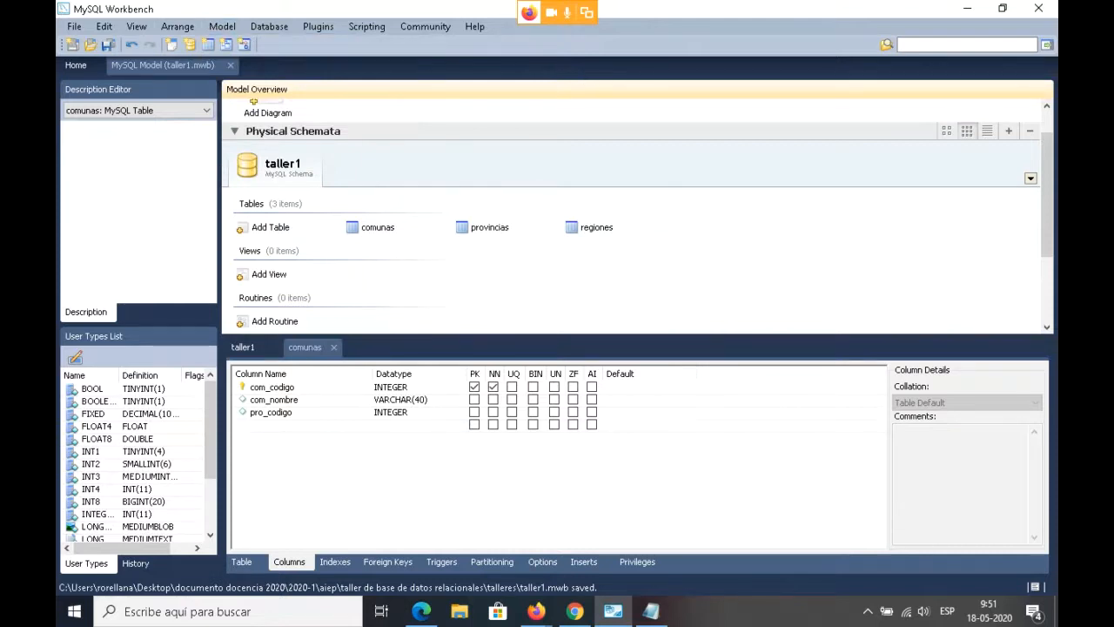
{"action": "key", "text": "alt+Tab"}
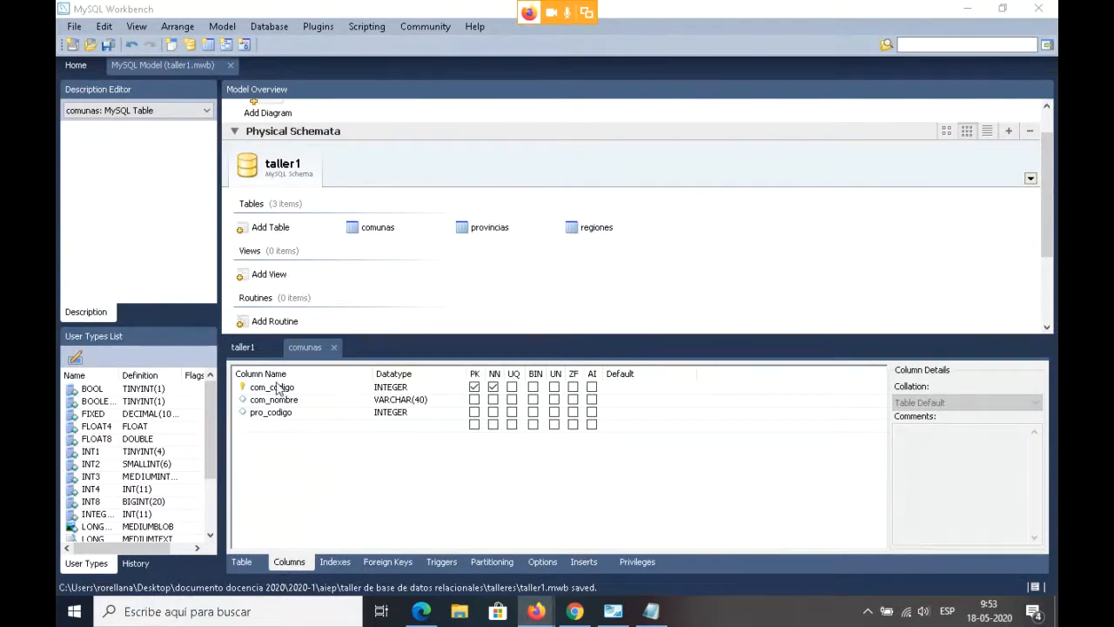
- Review the columns, indexes and general table settings of the comunas table
{"action": "left_click", "coordinate": [243, 562]}
{"action": "left_click", "coordinate": [296, 563]}
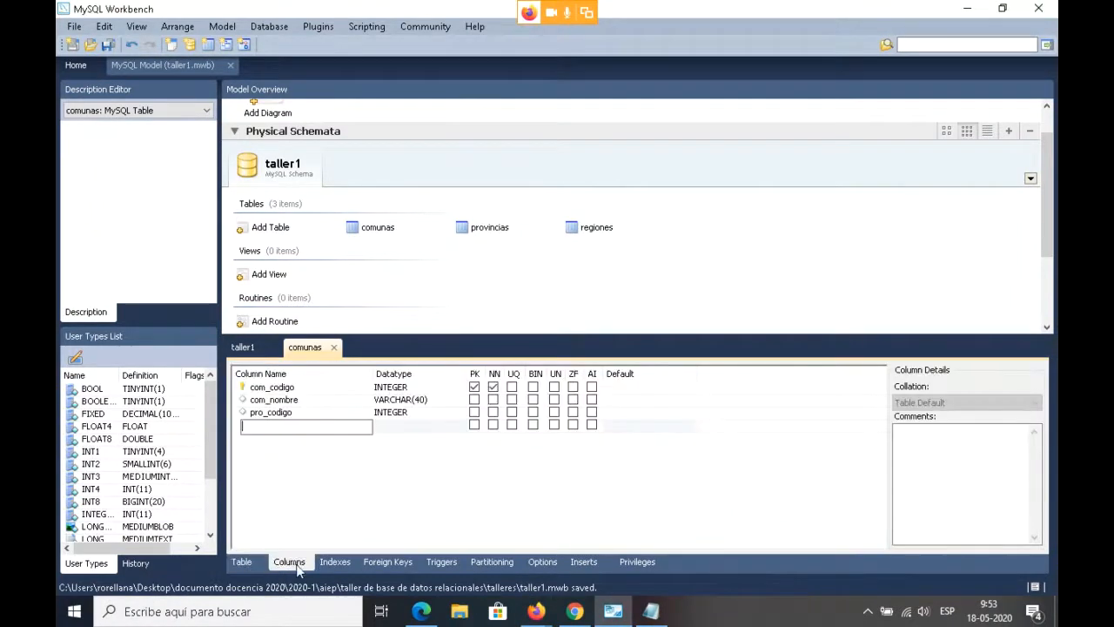
{"action": "left_click", "coordinate": [338, 561]}
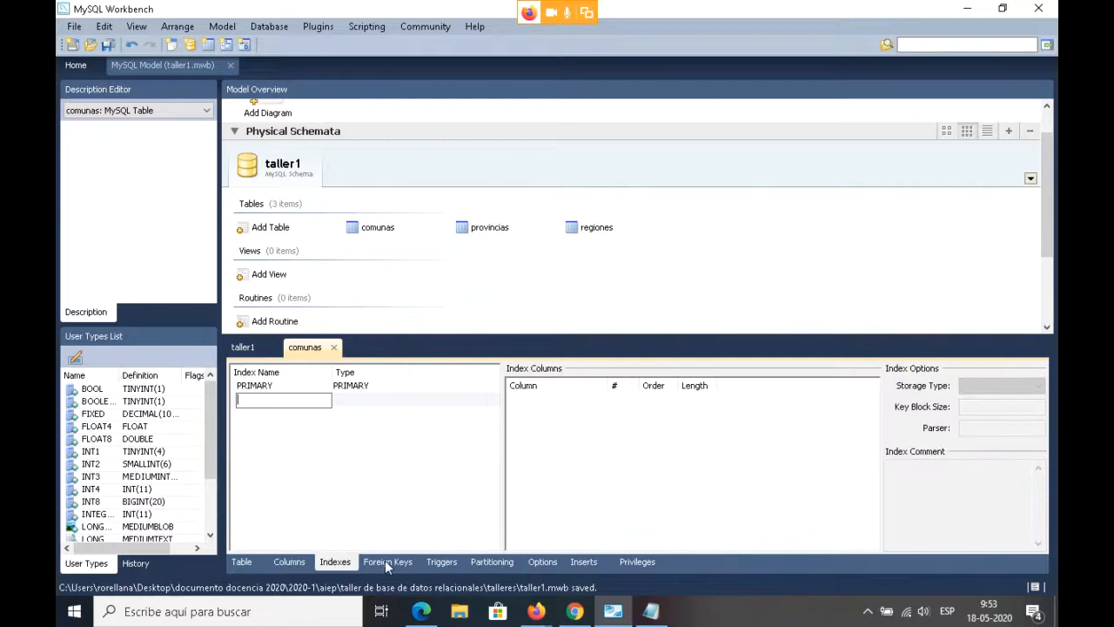
{"action": "left_click", "coordinate": [245, 564]}
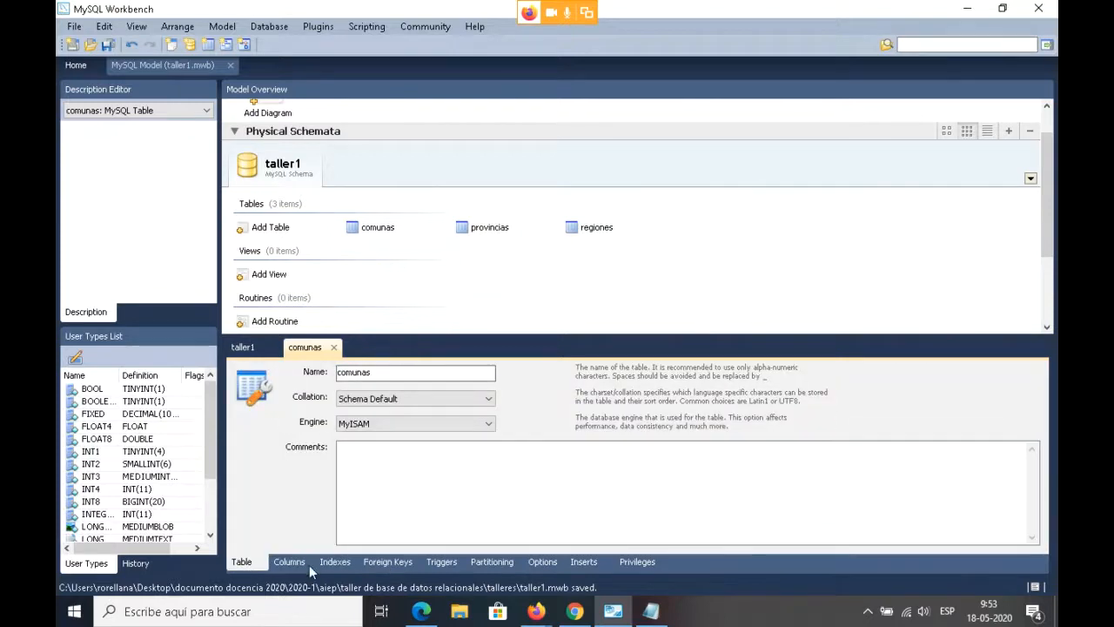
{"action": "left_click", "coordinate": [306, 563]}
{"action": "left_click", "coordinate": [337, 562]}
{"action": "left_click", "coordinate": [242, 562]}
{"action": "left_click", "coordinate": [656, 275]}
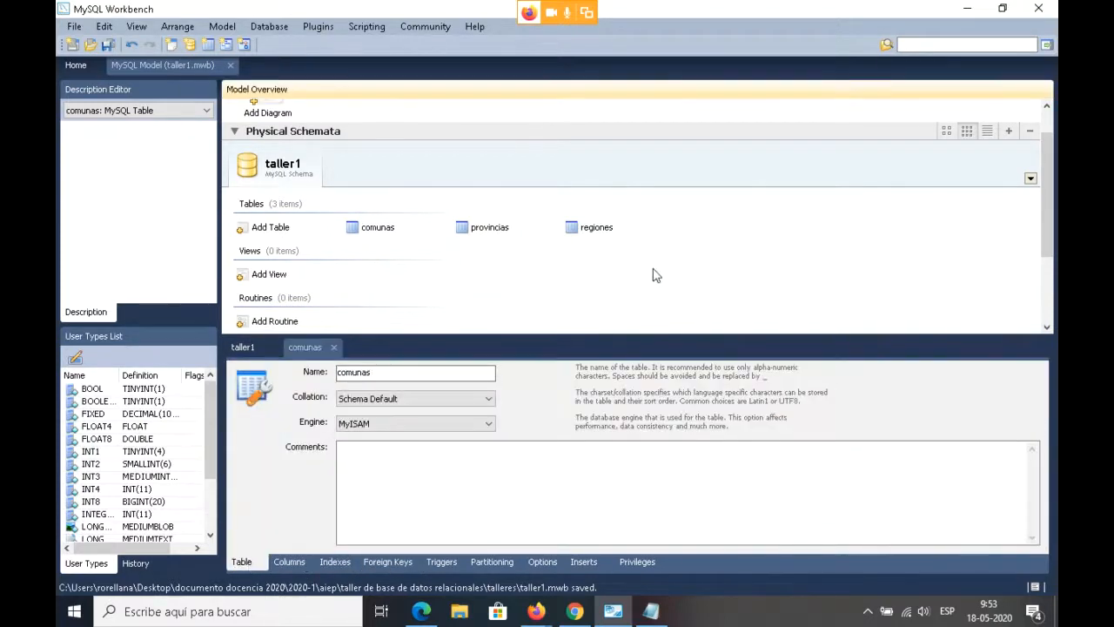
- Add a blank EER diagram to the model and close its view
{"action": "left_click", "coordinate": [222, 26]}
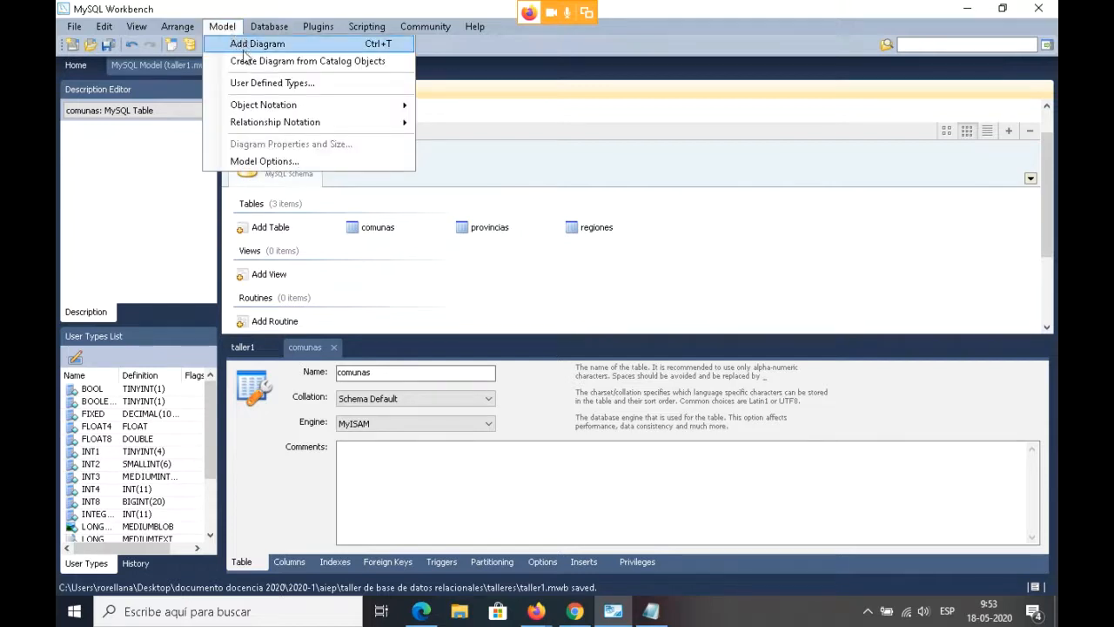
{"action": "left_click", "coordinate": [247, 43]}
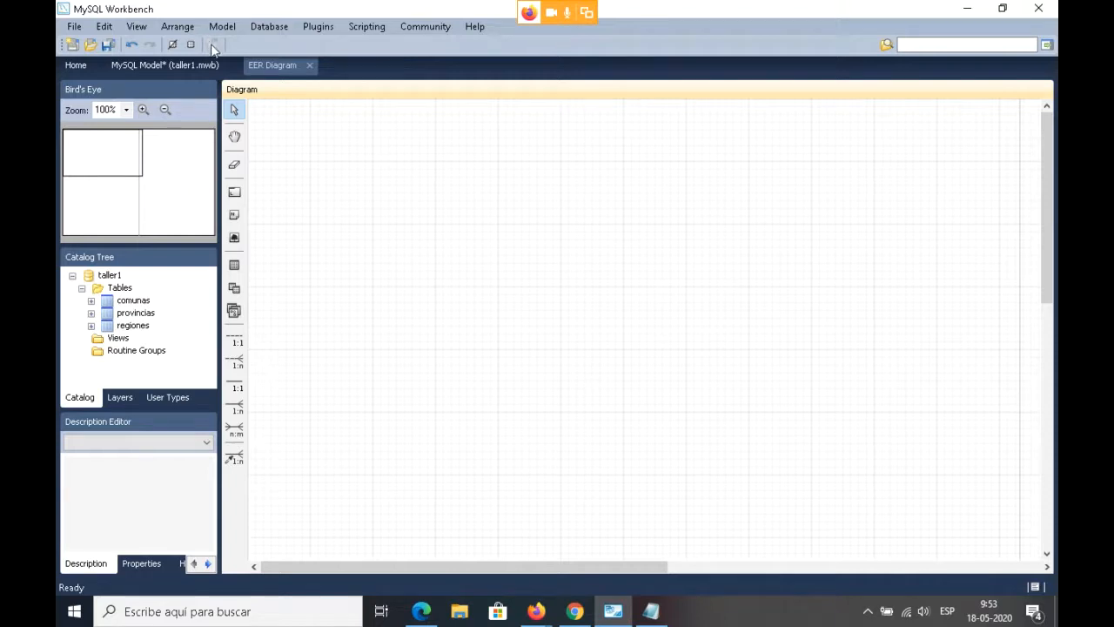
{"action": "left_click", "coordinate": [310, 66]}
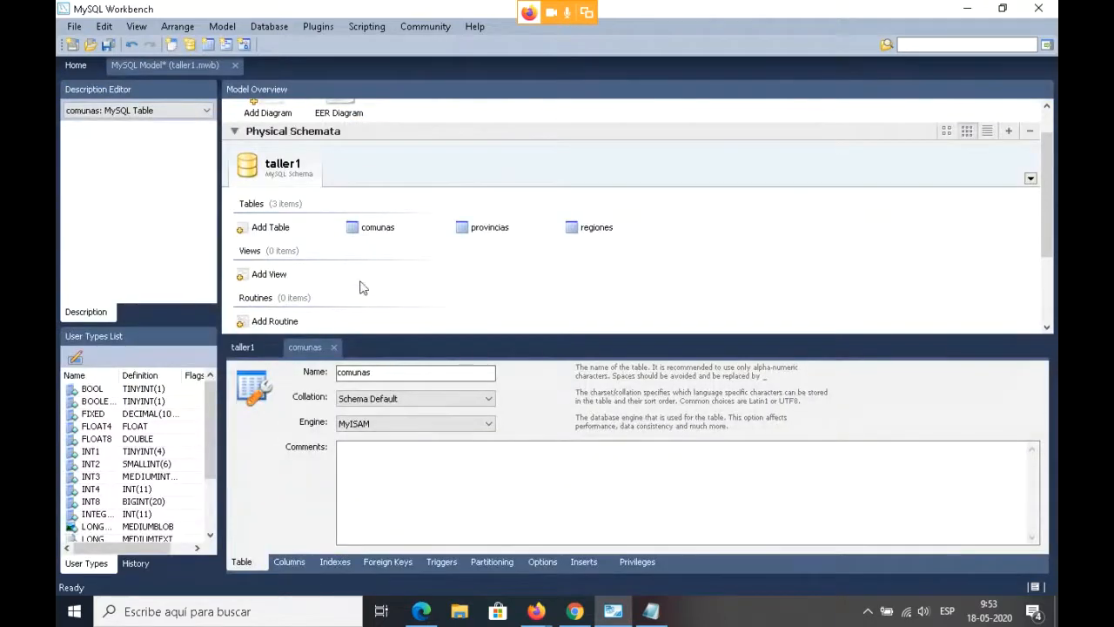
- Check the tables in the taller1 schema, examining the column names and datatypes of provincias
{"action": "left_click", "coordinate": [385, 227]}
{"action": "left_click", "coordinate": [388, 226]}
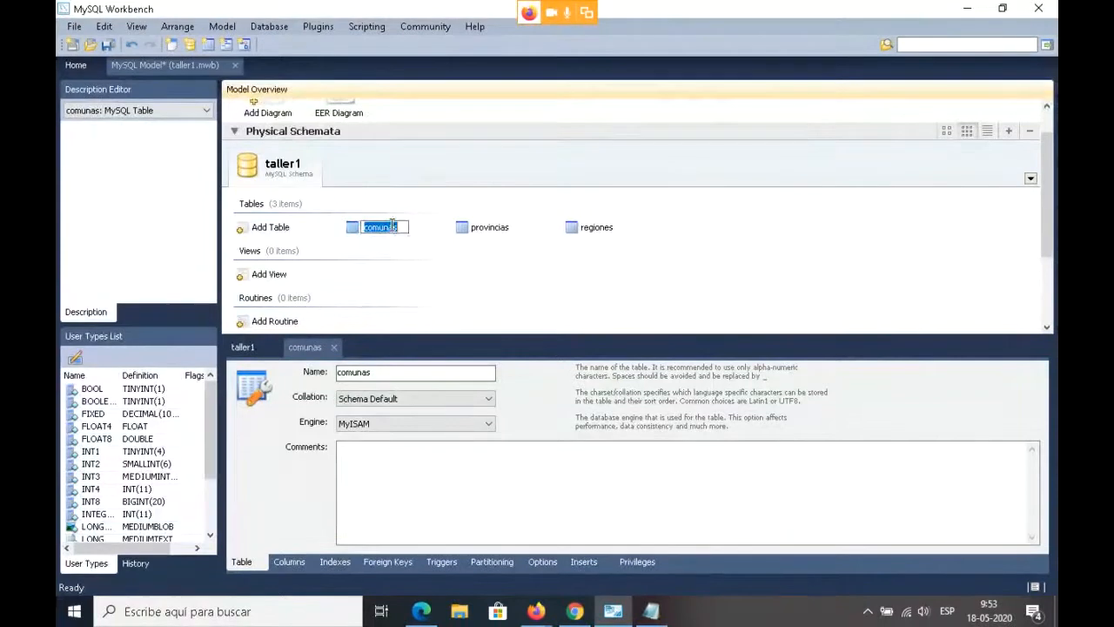
{"action": "left_click", "coordinate": [486, 228]}
{"action": "left_click", "coordinate": [592, 228]}
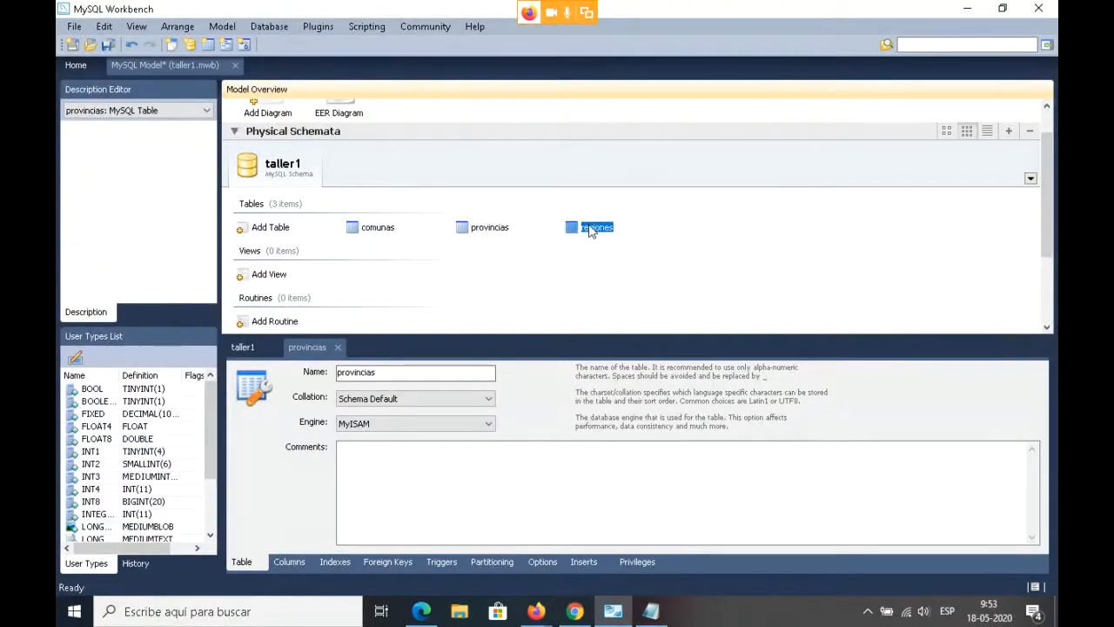
{"action": "left_click", "coordinate": [709, 242]}
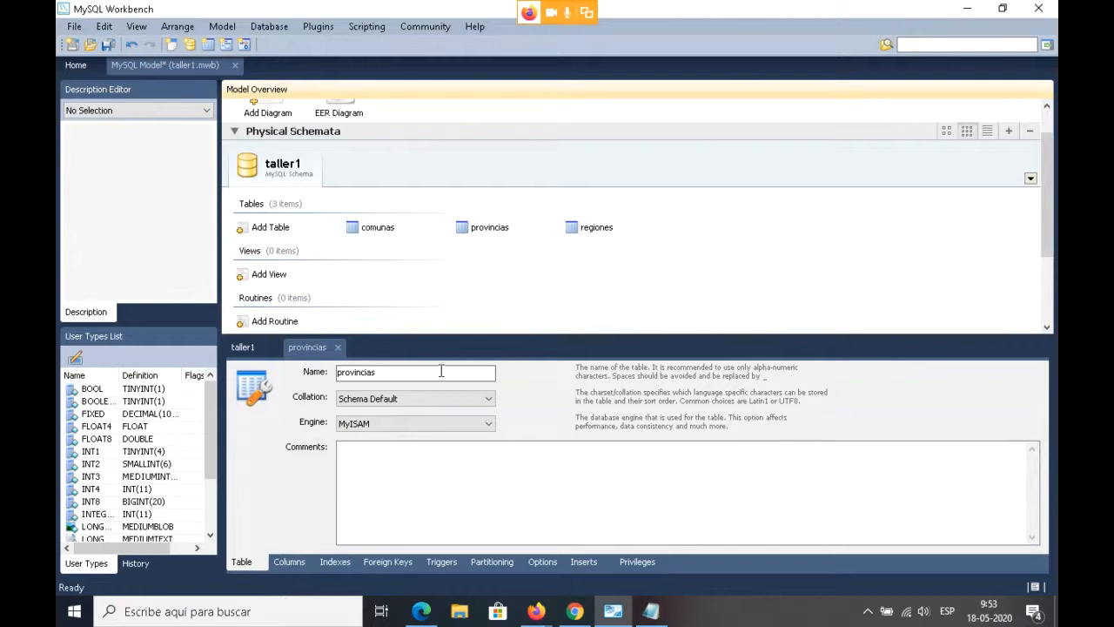
{"action": "left_click", "coordinate": [289, 561]}
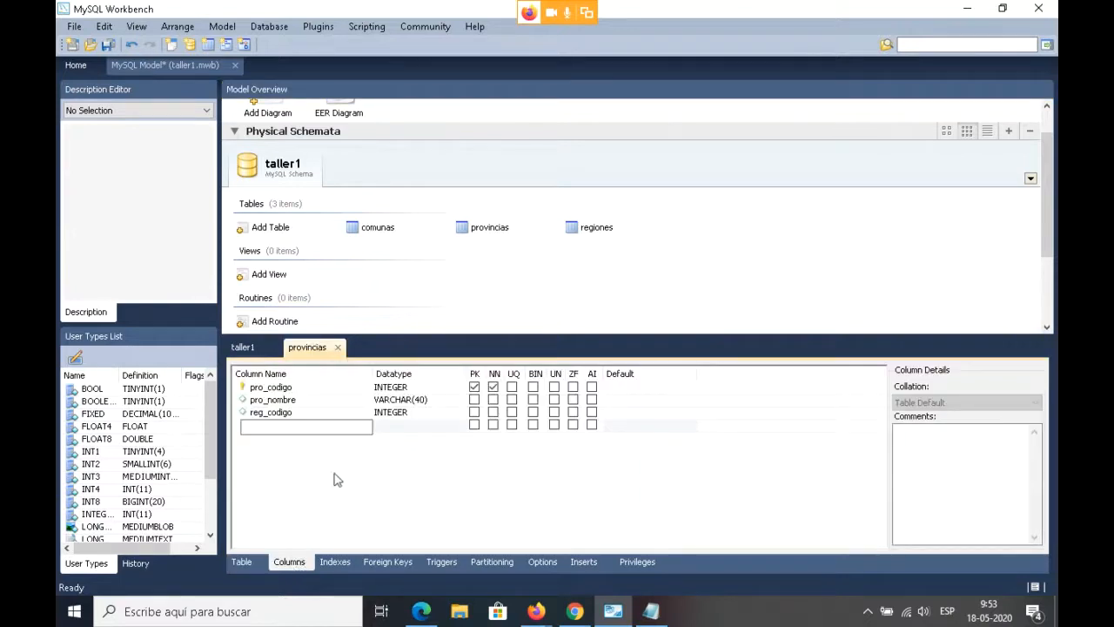
{"action": "left_click", "coordinate": [479, 229]}
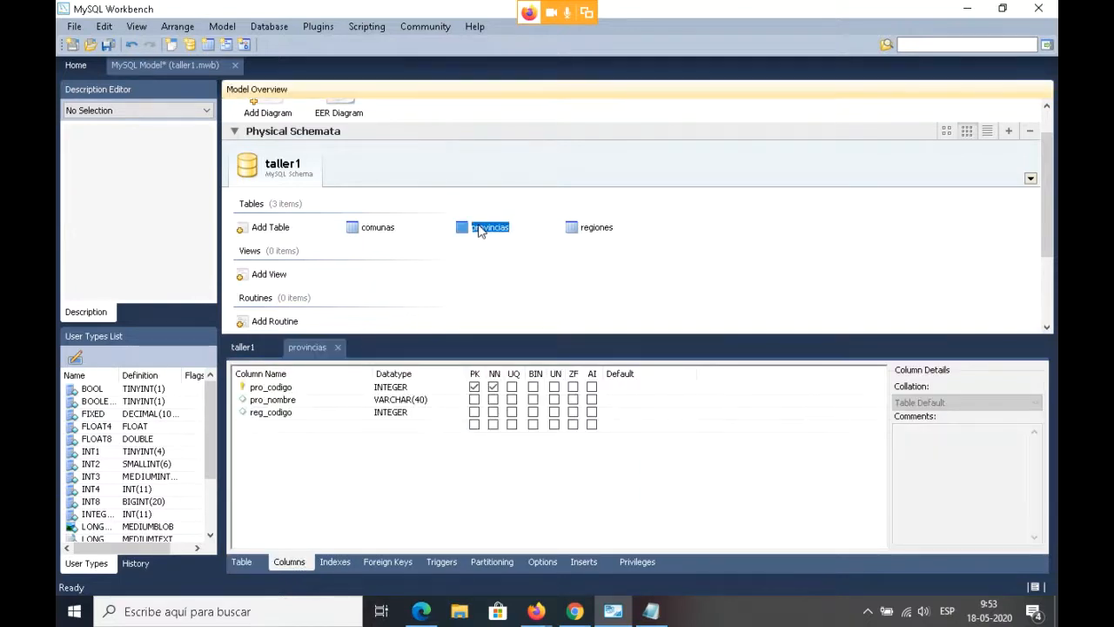
{"action": "left_click", "coordinate": [426, 403]}
{"action": "left_click", "coordinate": [426, 402]}
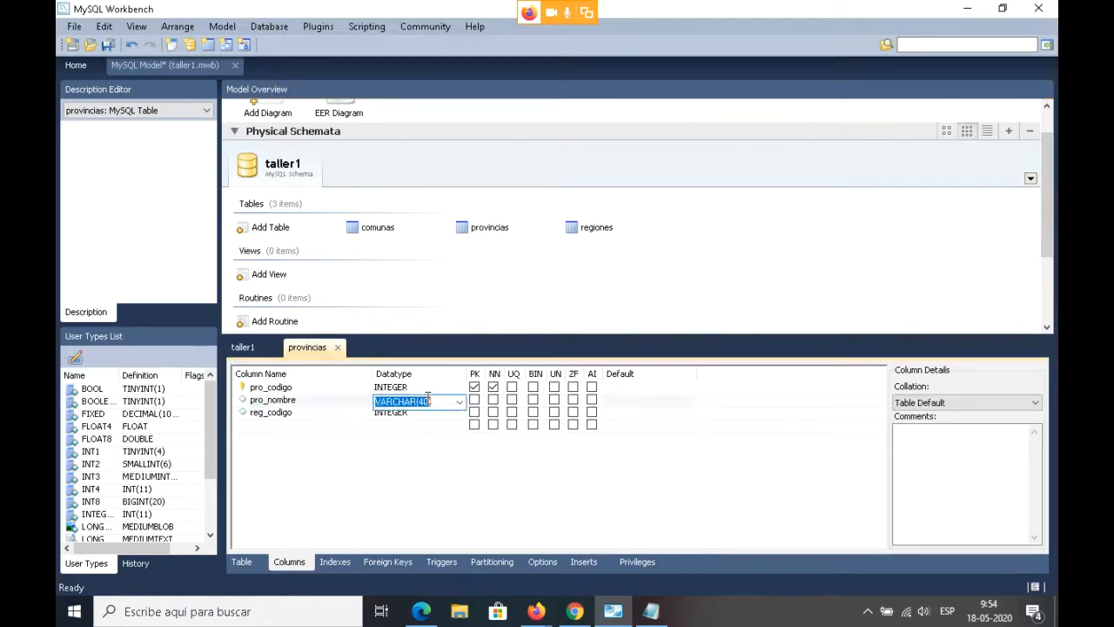
{"action": "left_click", "coordinate": [455, 519]}
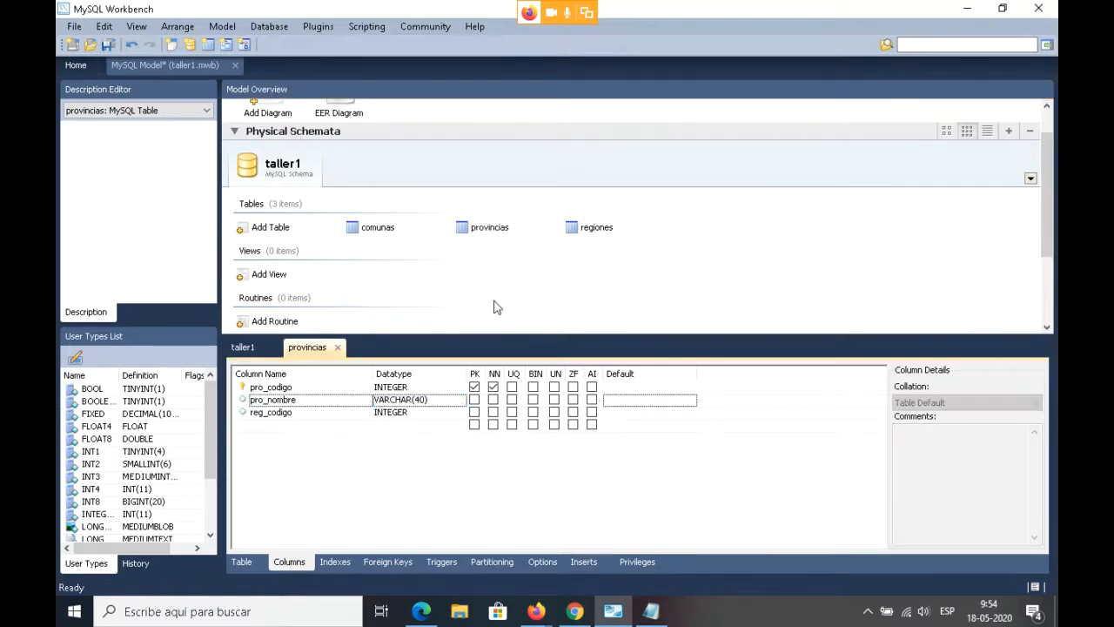
{"action": "left_click", "coordinate": [585, 231]}
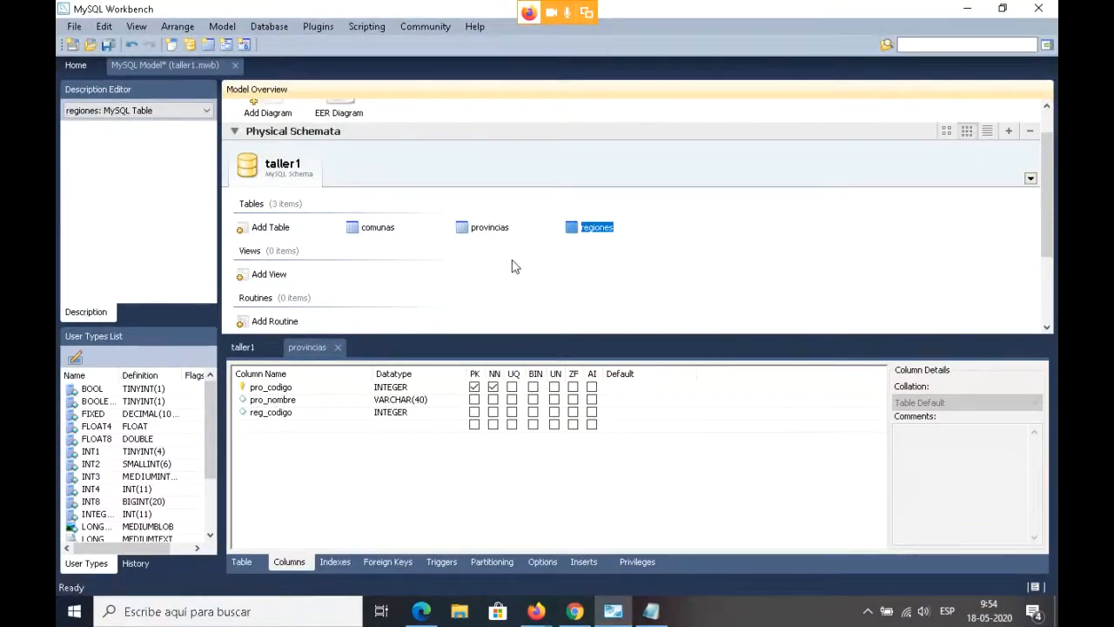
{"action": "left_click", "coordinate": [489, 488]}
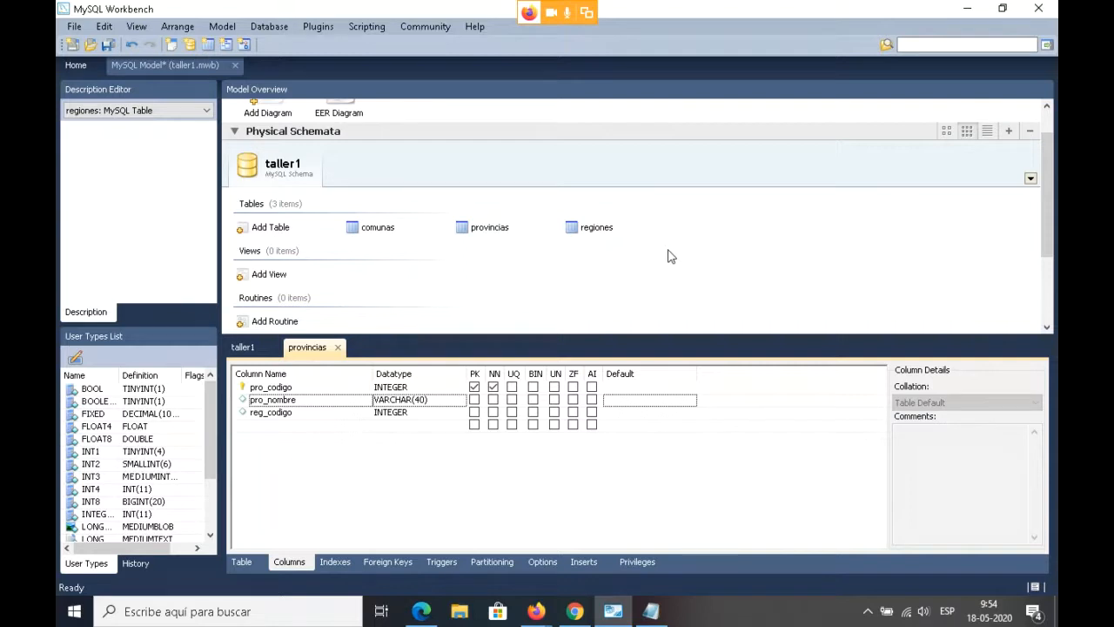
- Add a second EER diagram and inspect the key columns of comunas, provincias and regiones in its catalog tree
{"action": "left_click", "coordinate": [220, 28]}
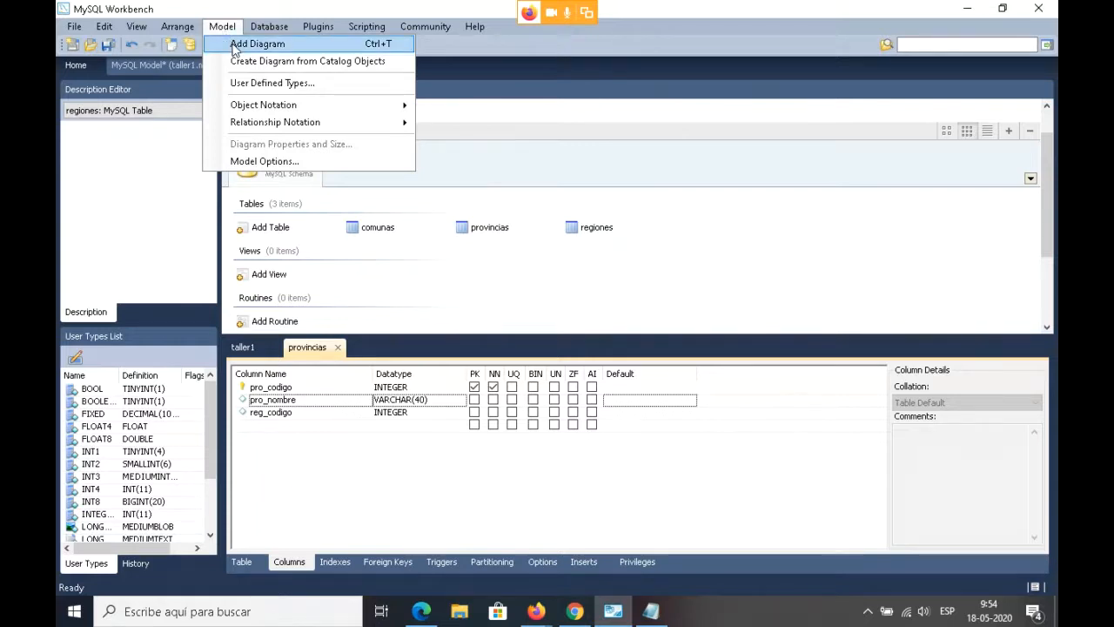
{"action": "left_click", "coordinate": [232, 45]}
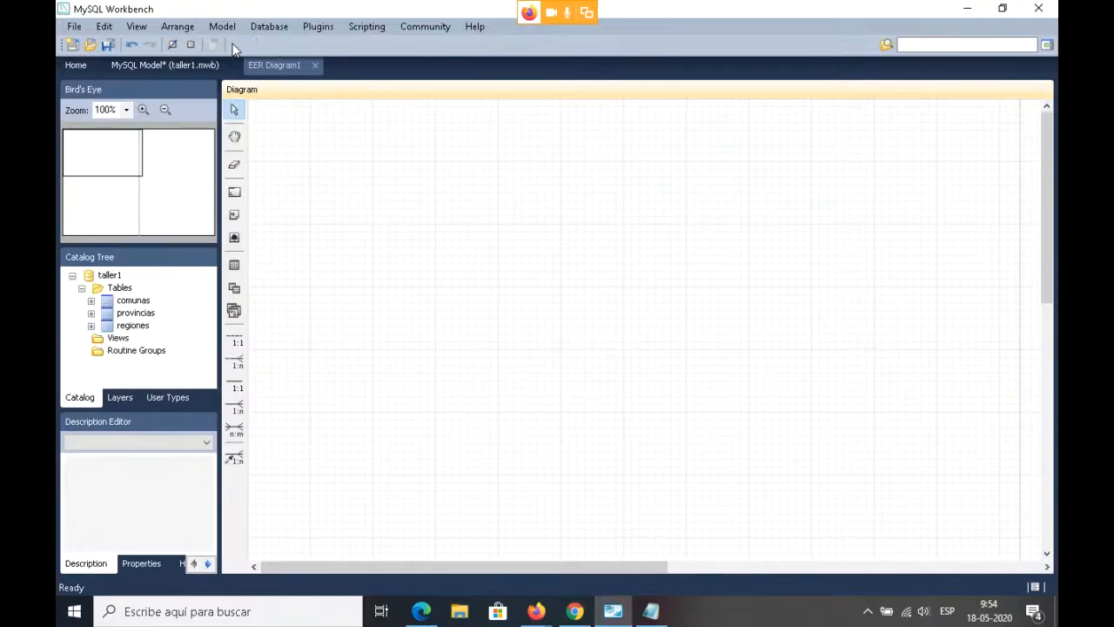
{"action": "left_click", "coordinate": [91, 302]}
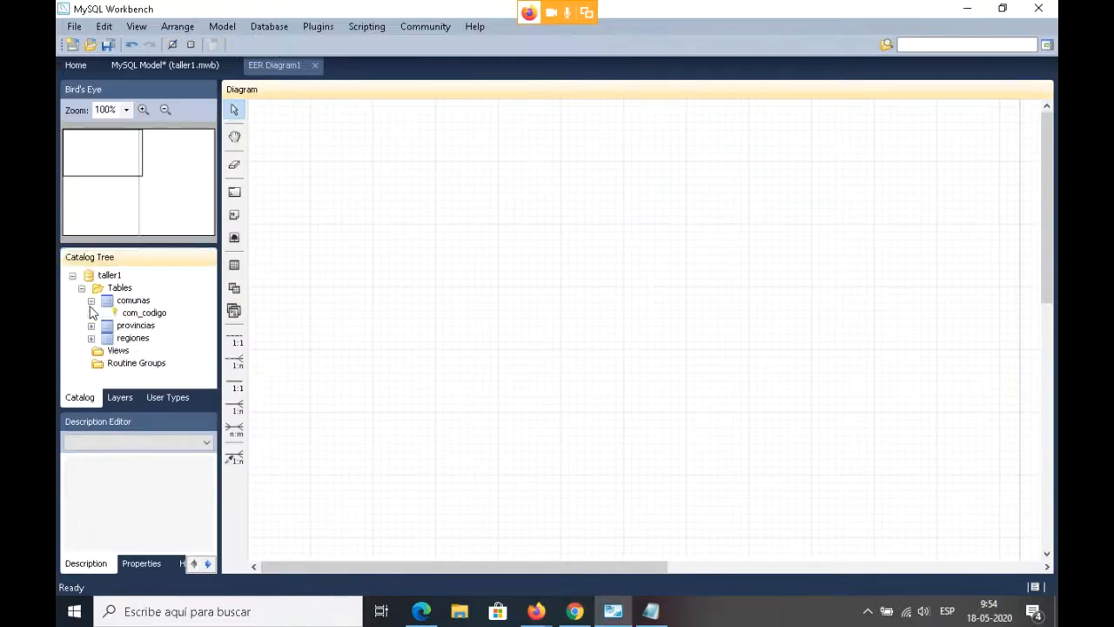
{"action": "left_click", "coordinate": [91, 301]}
{"action": "left_click", "coordinate": [91, 301]}
{"action": "left_click", "coordinate": [90, 325]}
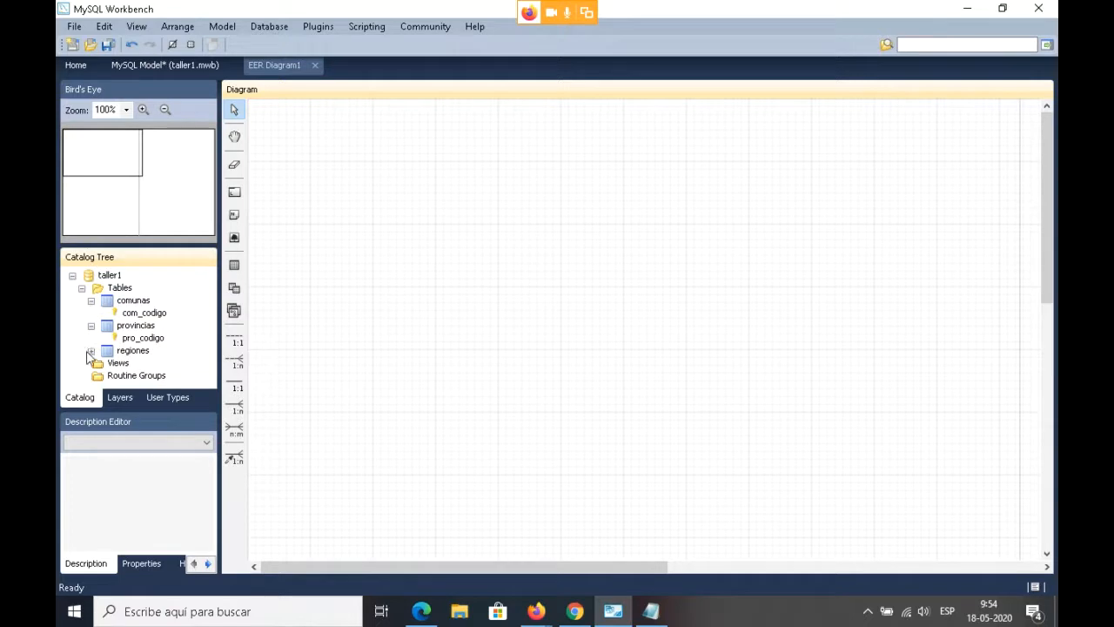
{"action": "left_click", "coordinate": [90, 351]}
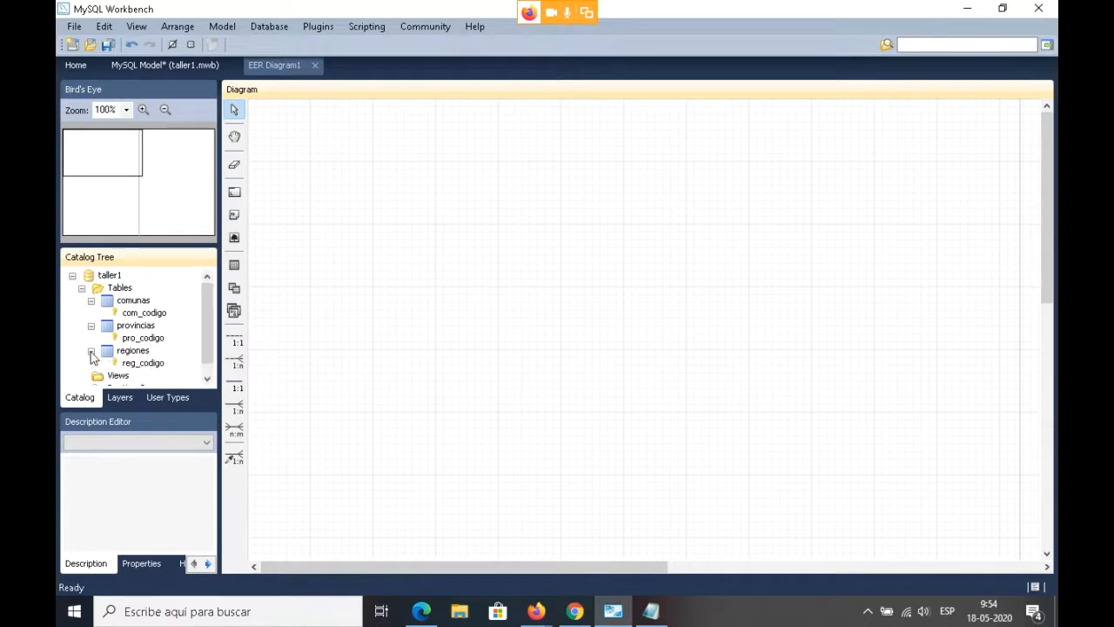
{"action": "left_click", "coordinate": [91, 350]}
{"action": "left_click", "coordinate": [91, 301]}
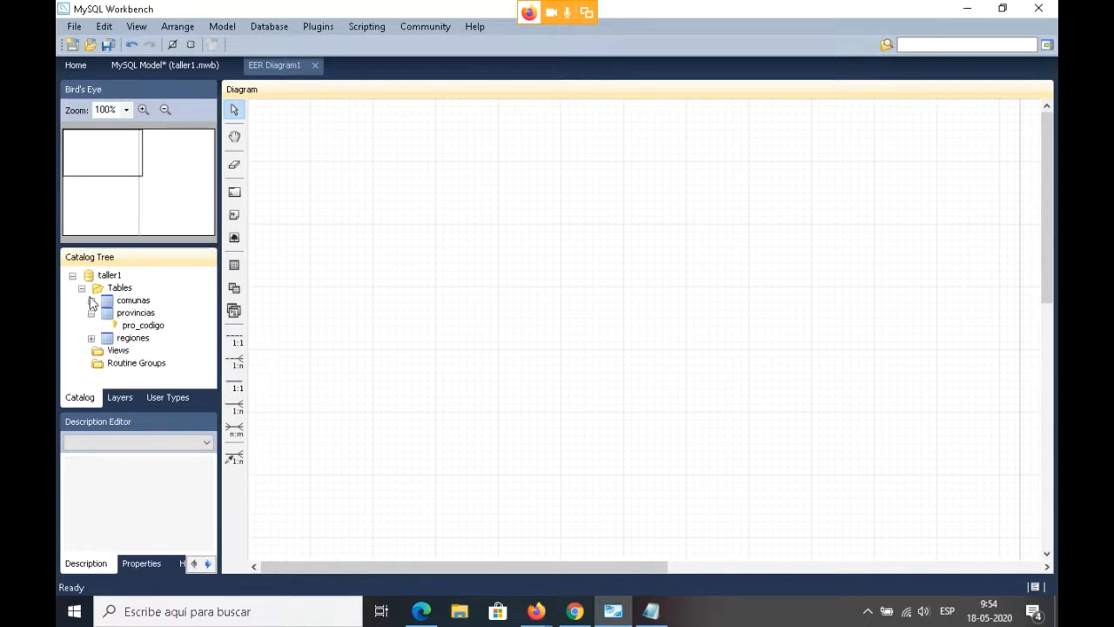
{"action": "left_click", "coordinate": [90, 312]}
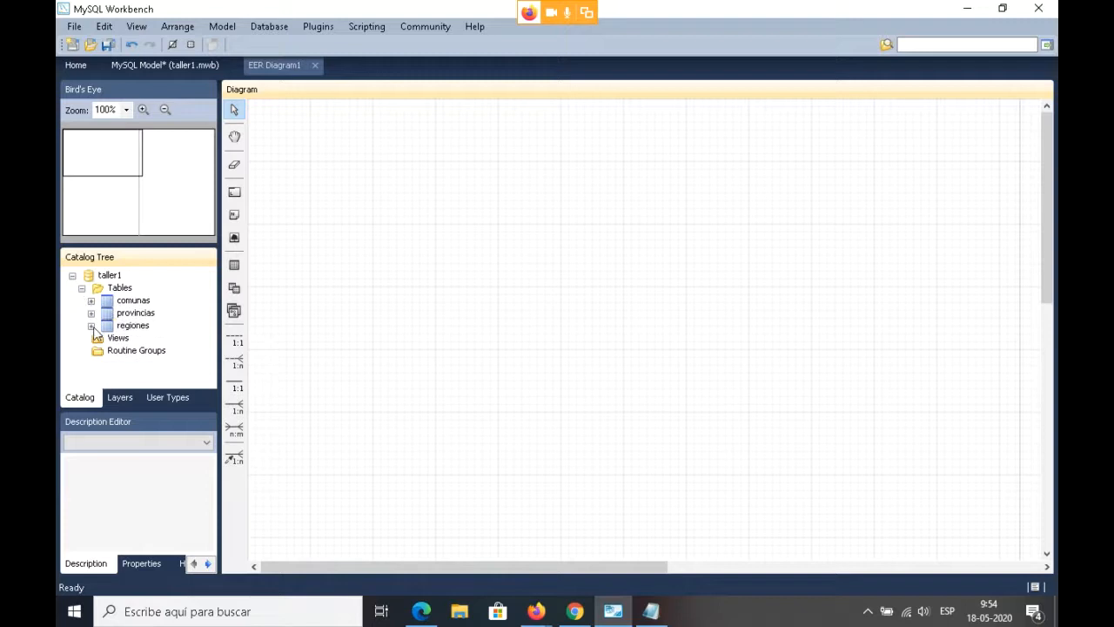
- Place the comunas, provincias and regiones tables from the taller1 catalog onto the EER diagram
{"action": "left_click", "coordinate": [144, 301]}
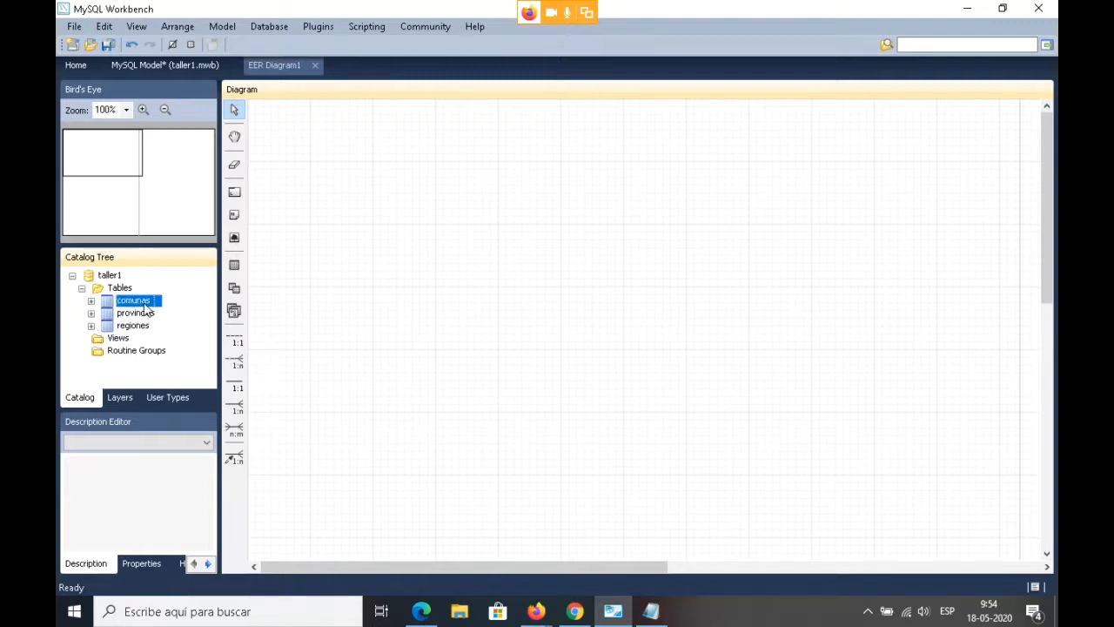
{"action": "left_click_drag", "start_coordinate": [145, 305], "coordinate": [381, 253]}
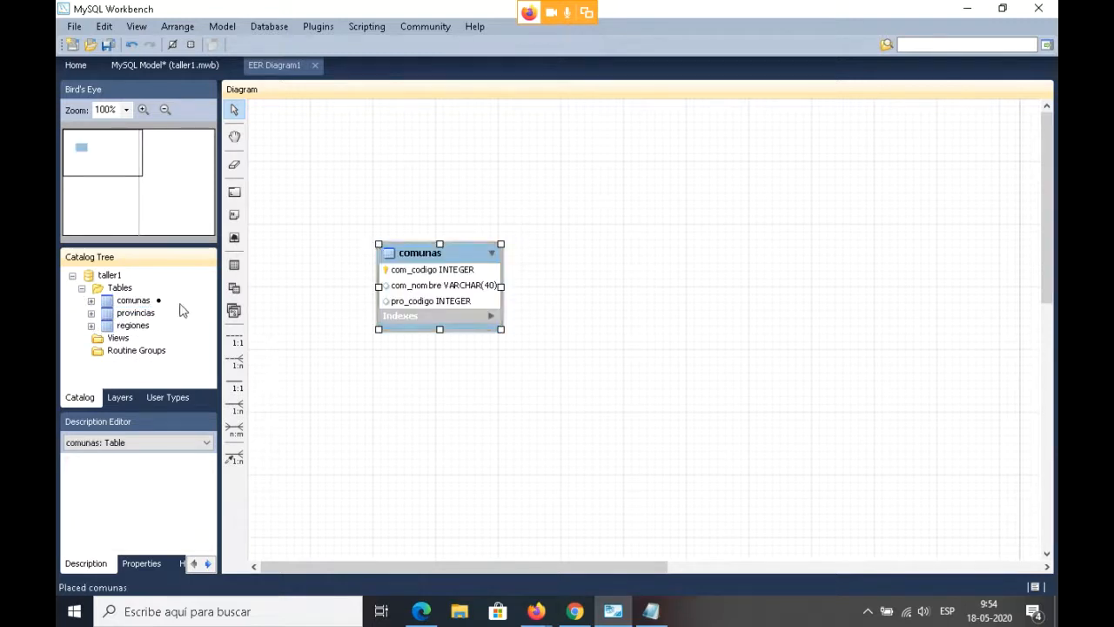
{"action": "left_click_drag", "start_coordinate": [139, 312], "coordinate": [672, 370]}
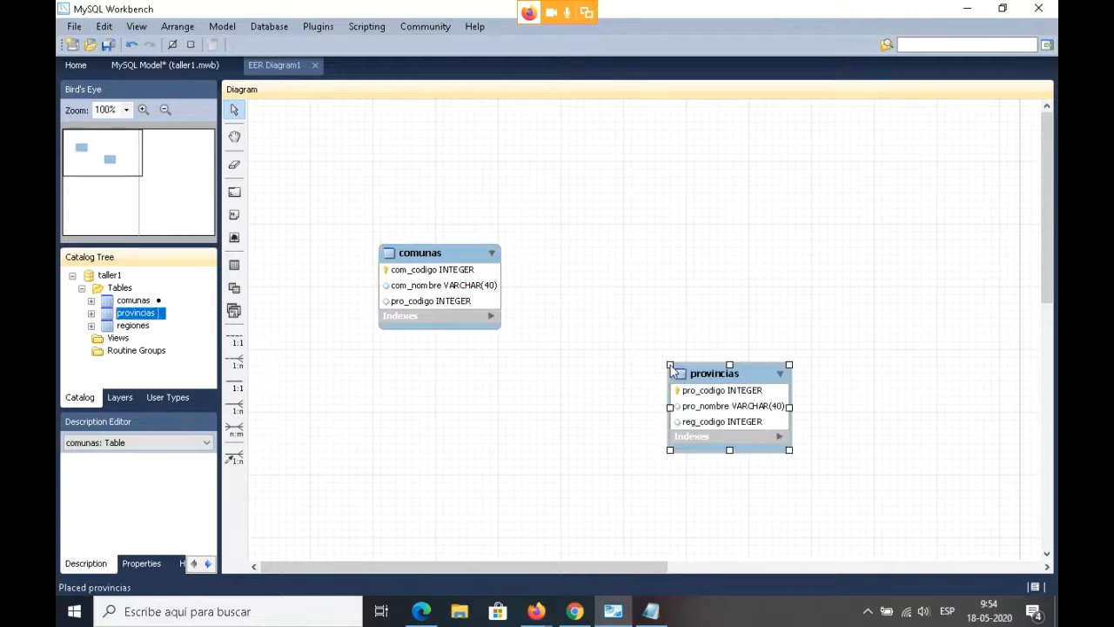
{"action": "left_click_drag", "start_coordinate": [138, 327], "coordinate": [775, 265]}
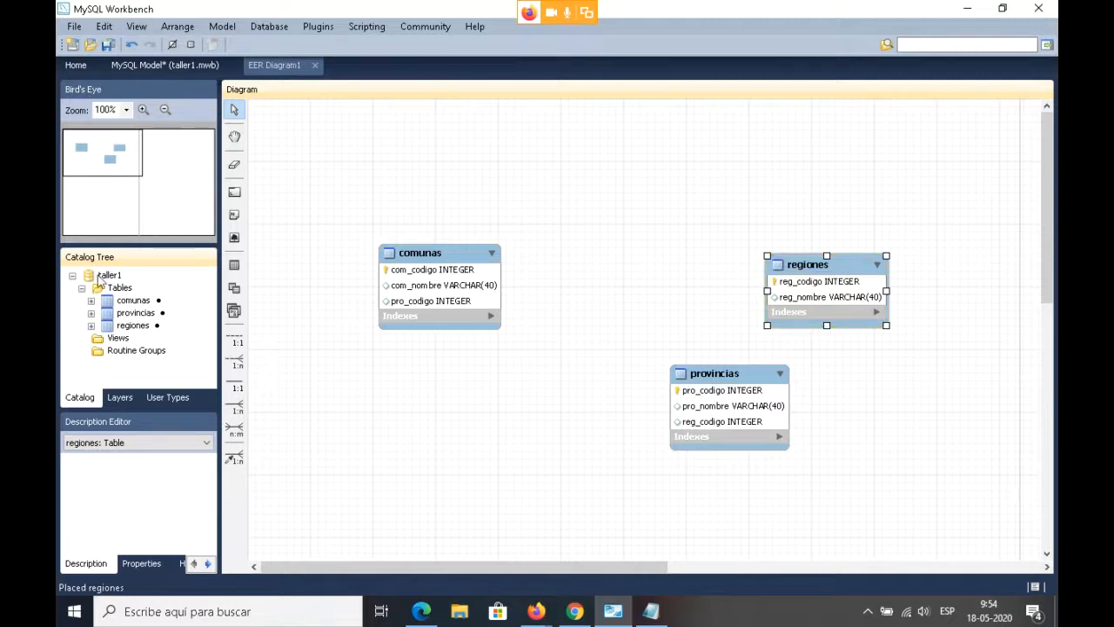
{"action": "left_click", "coordinate": [73, 275]}
{"action": "left_click", "coordinate": [73, 275]}
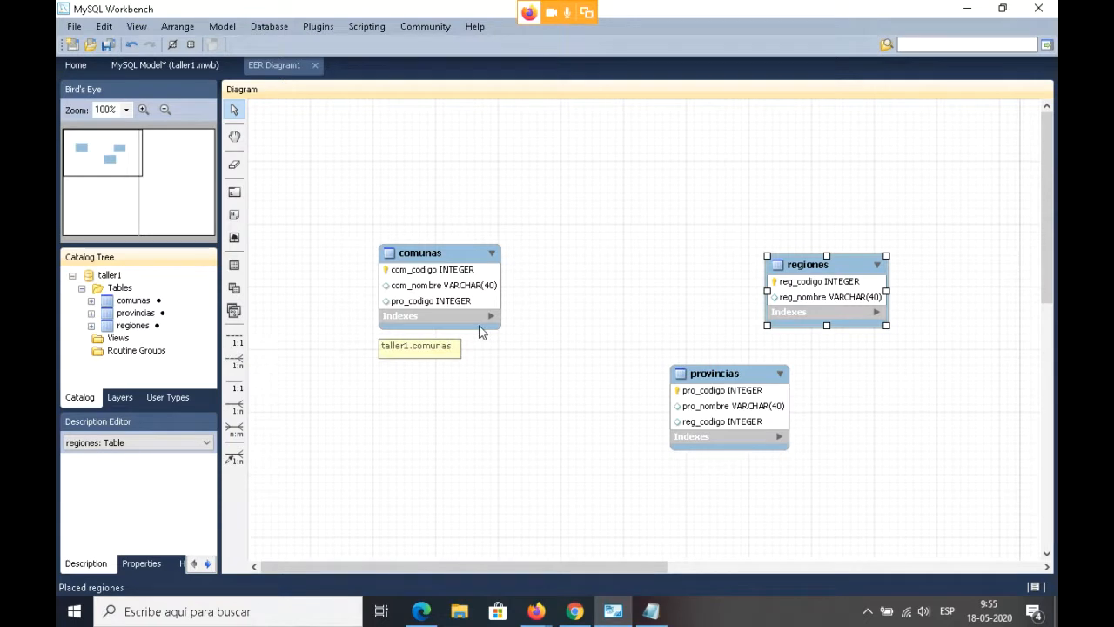
- Arrange the diagram tables in a triangle, with regiones at upper left, comunas at upper right and provincias below between them
{"action": "left_click_drag", "start_coordinate": [453, 252], "coordinate": [588, 208]}
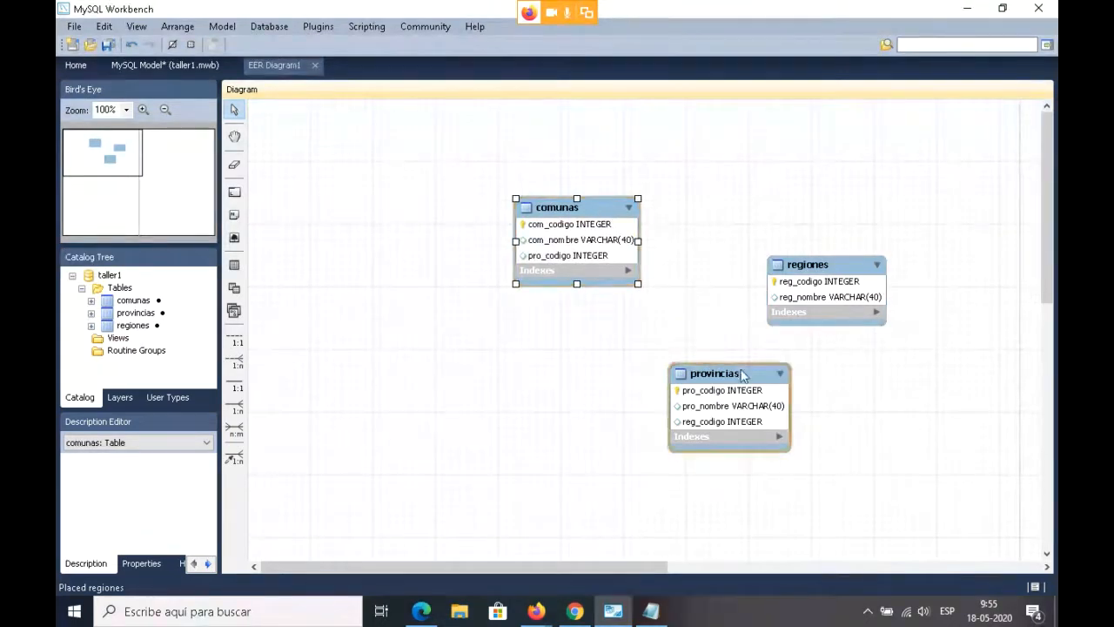
{"action": "left_click_drag", "start_coordinate": [829, 270], "coordinate": [420, 261]}
{"action": "left_click_drag", "start_coordinate": [562, 221], "coordinate": [678, 232]}
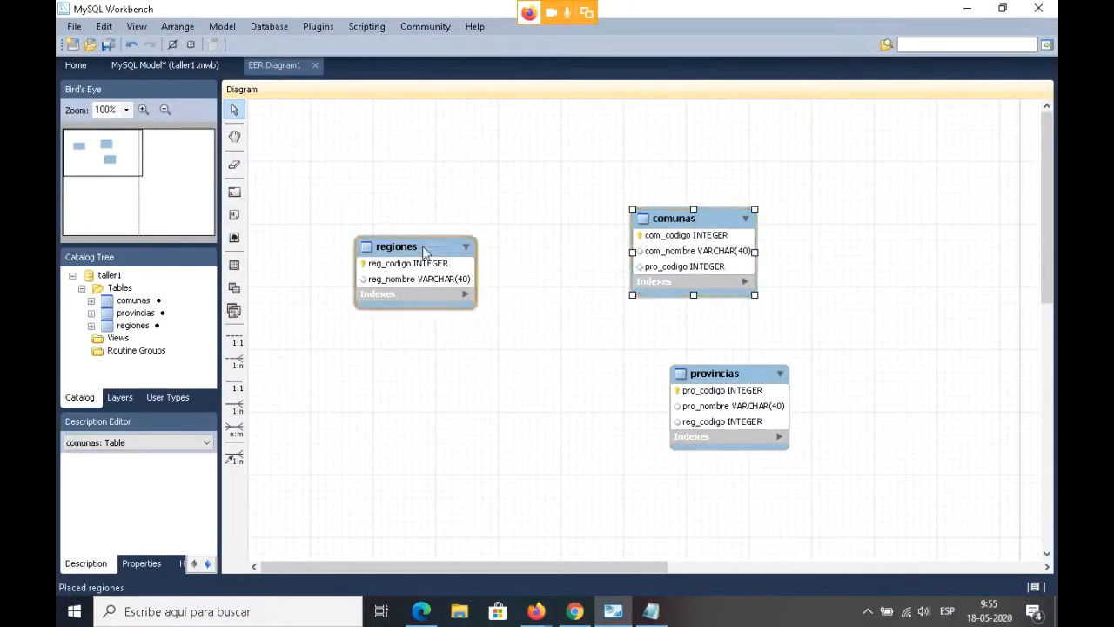
{"action": "left_click_drag", "start_coordinate": [425, 250], "coordinate": [433, 198]}
{"action": "left_click", "coordinate": [688, 219]}
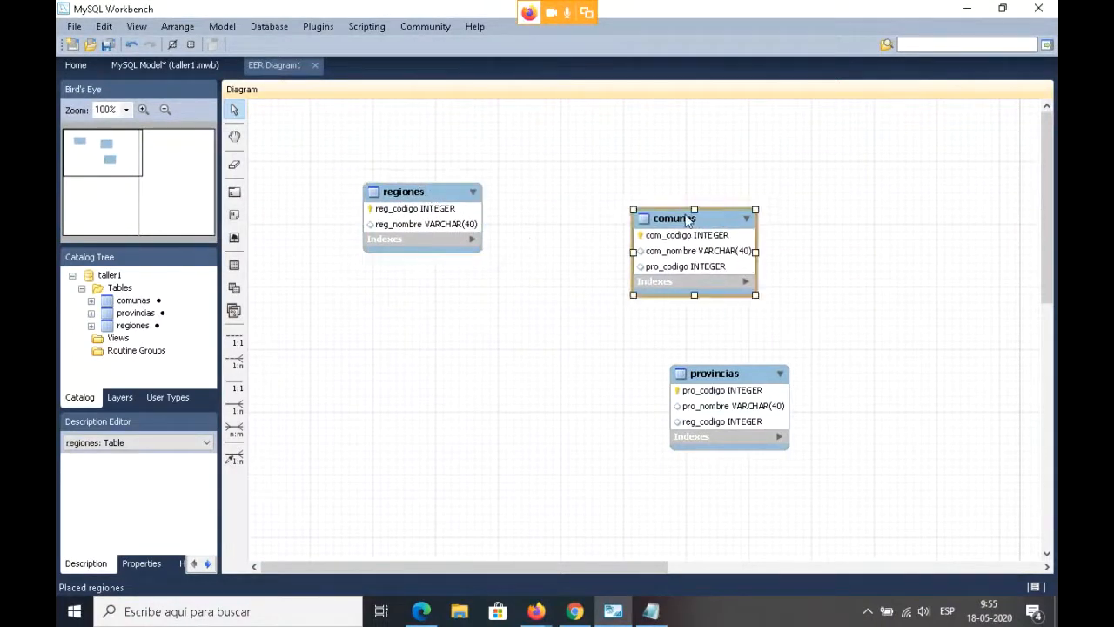
{"action": "left_click_drag", "start_coordinate": [687, 219], "coordinate": [714, 198]}
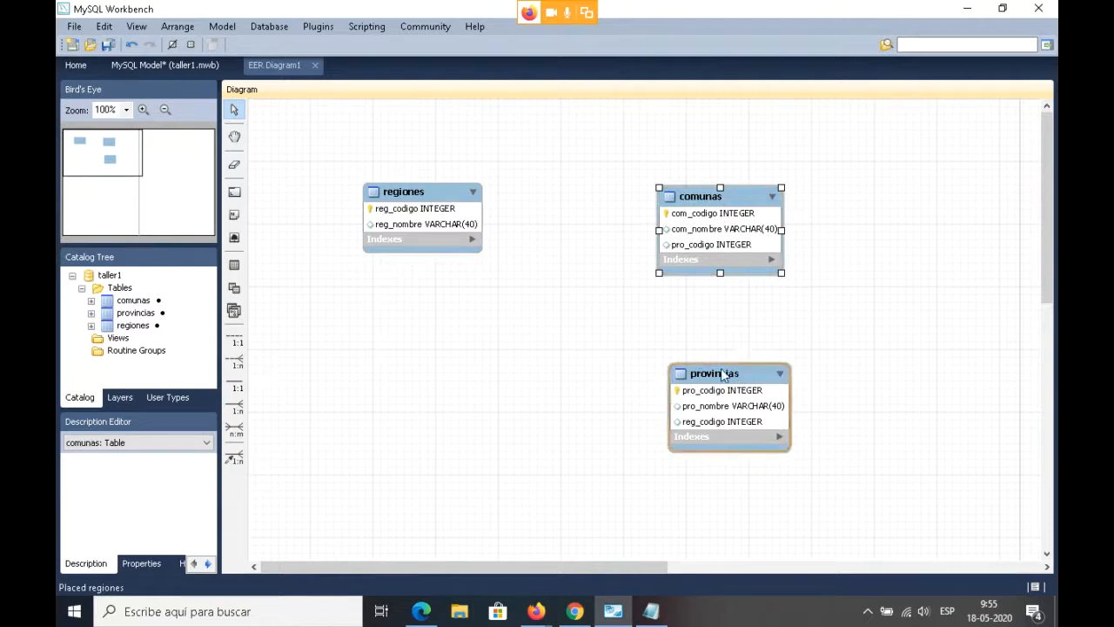
{"action": "left_click_drag", "start_coordinate": [721, 374], "coordinate": [575, 287]}
{"action": "left_click_drag", "start_coordinate": [721, 204], "coordinate": [778, 195]}
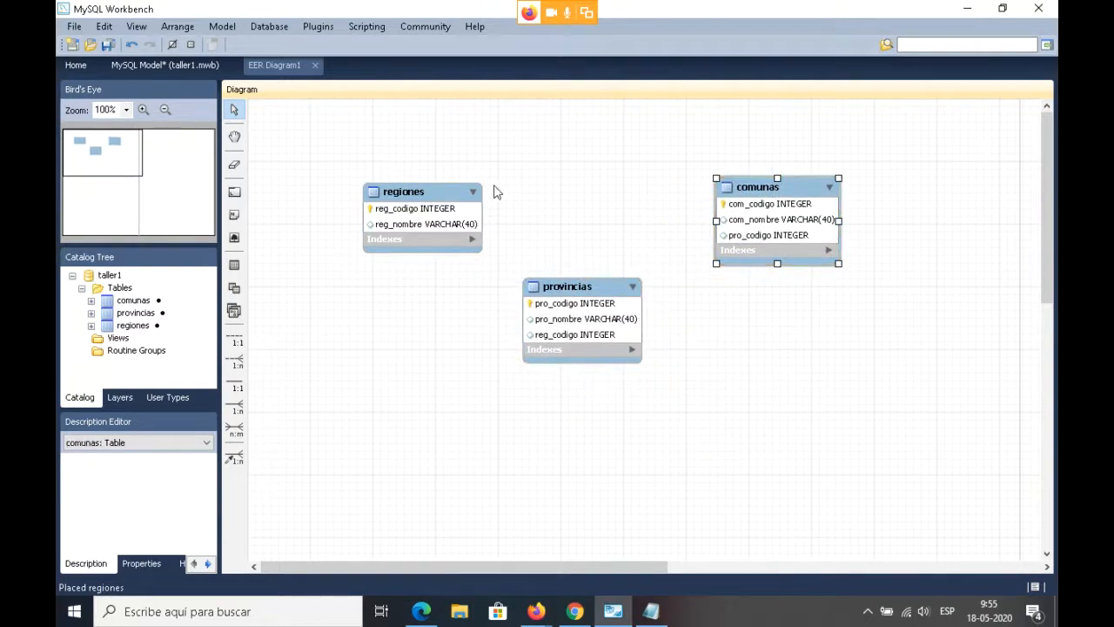
{"action": "left_click_drag", "start_coordinate": [426, 195], "coordinate": [395, 187]}
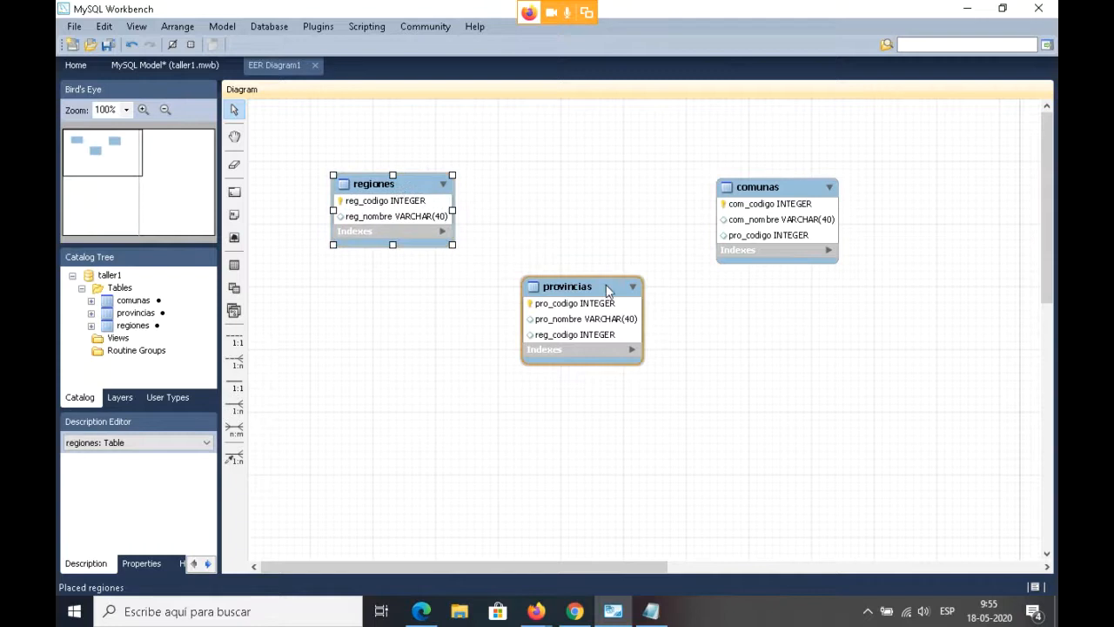
{"action": "left_click_drag", "start_coordinate": [593, 288], "coordinate": [562, 329]}
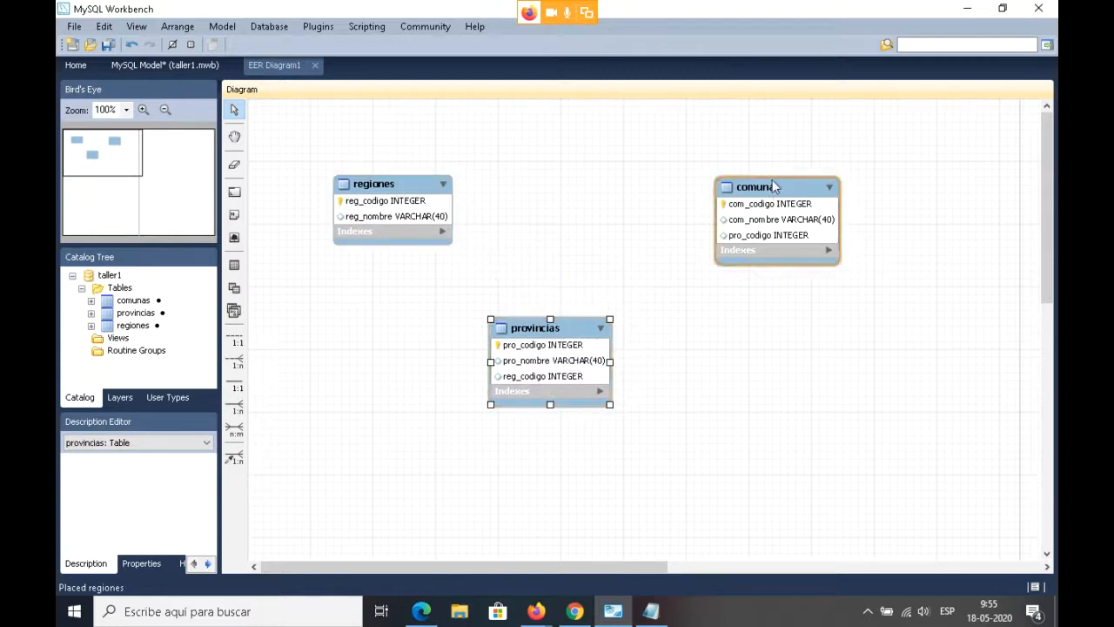
- Move the comunas table closer to regiones on the EER diagram, aligning their upper edges
{"action": "left_click_drag", "start_coordinate": [775, 187], "coordinate": [744, 183]}
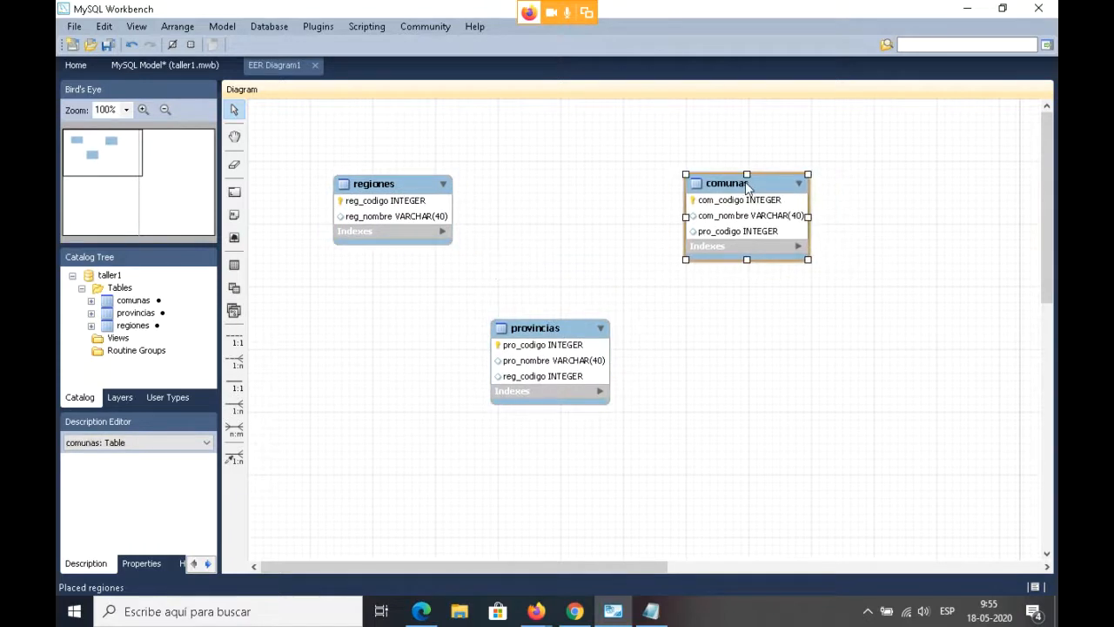
{"action": "left_click", "coordinate": [394, 211]}
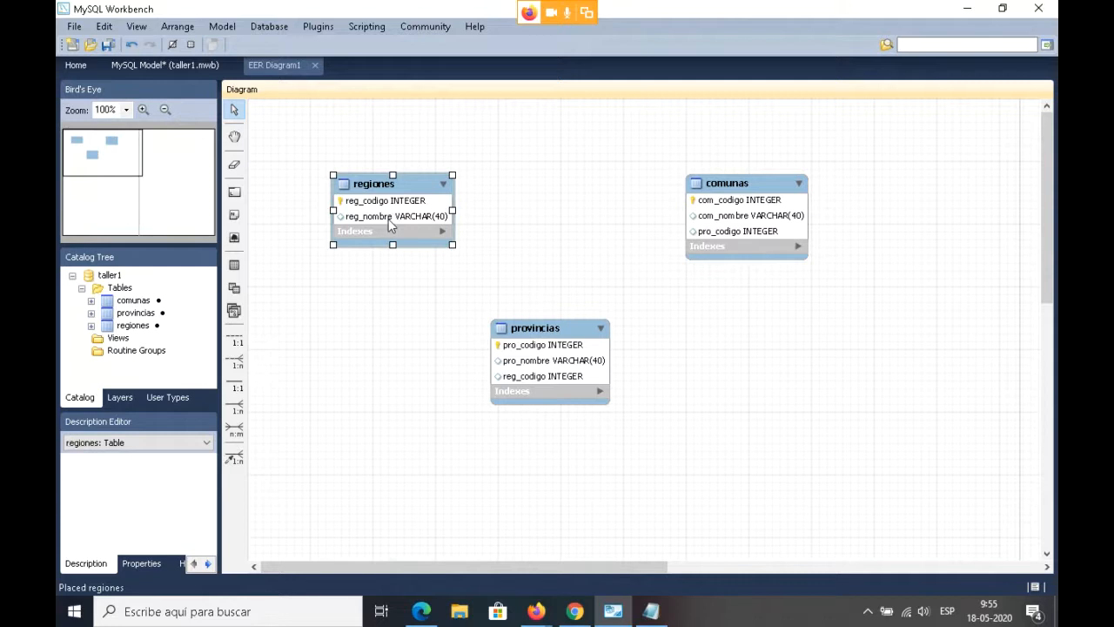
{"action": "left_click", "coordinate": [548, 348]}
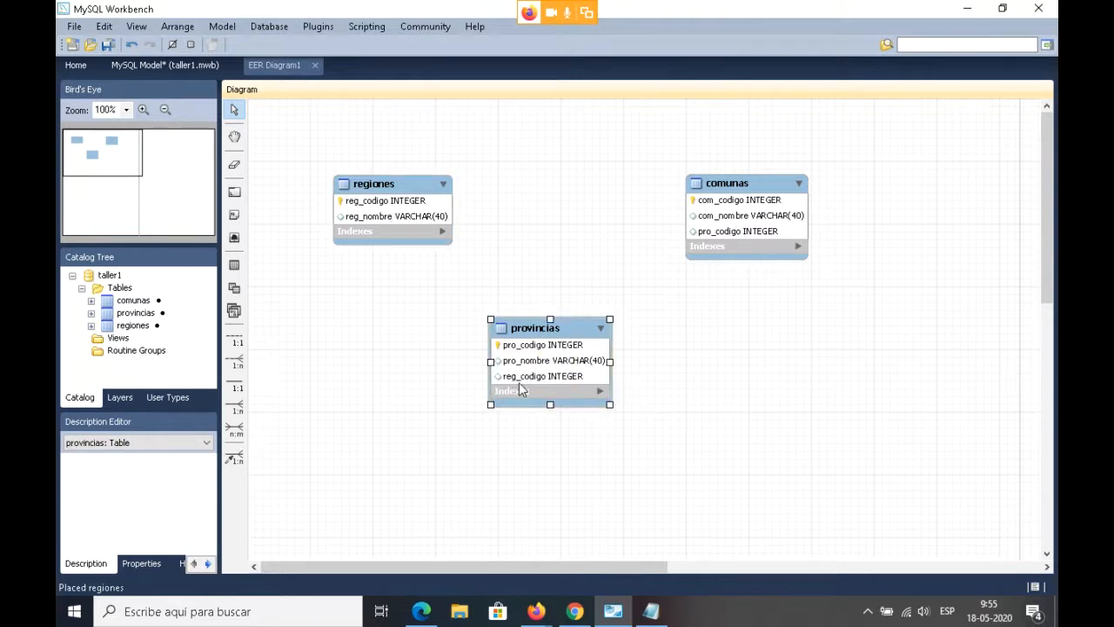
- Check the engine setting, column names, datatypes and primary key of the comunas table in its editor, and close it
{"action": "left_click", "coordinate": [759, 209]}
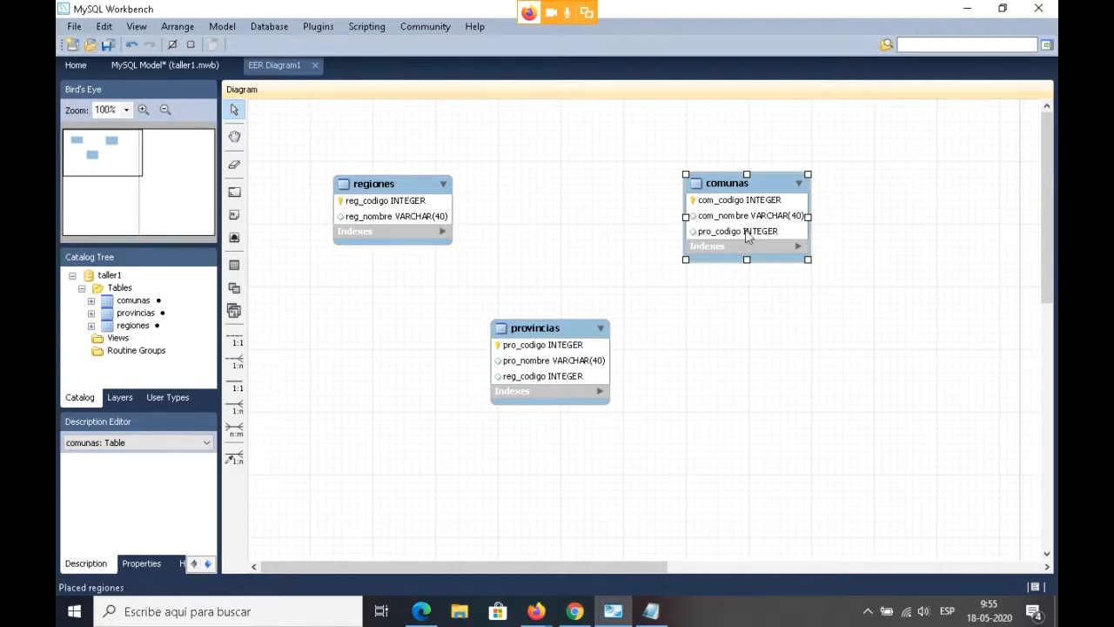
{"action": "double_click", "coordinate": [746, 237]}
{"action": "right_click", "coordinate": [747, 237]}
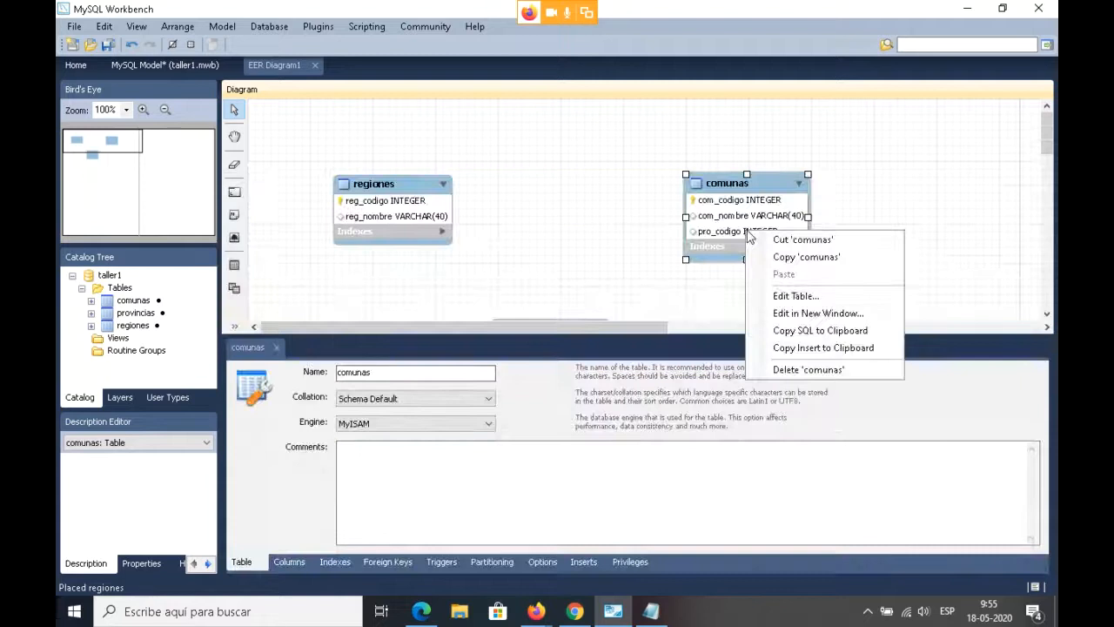
{"action": "left_click", "coordinate": [748, 236]}
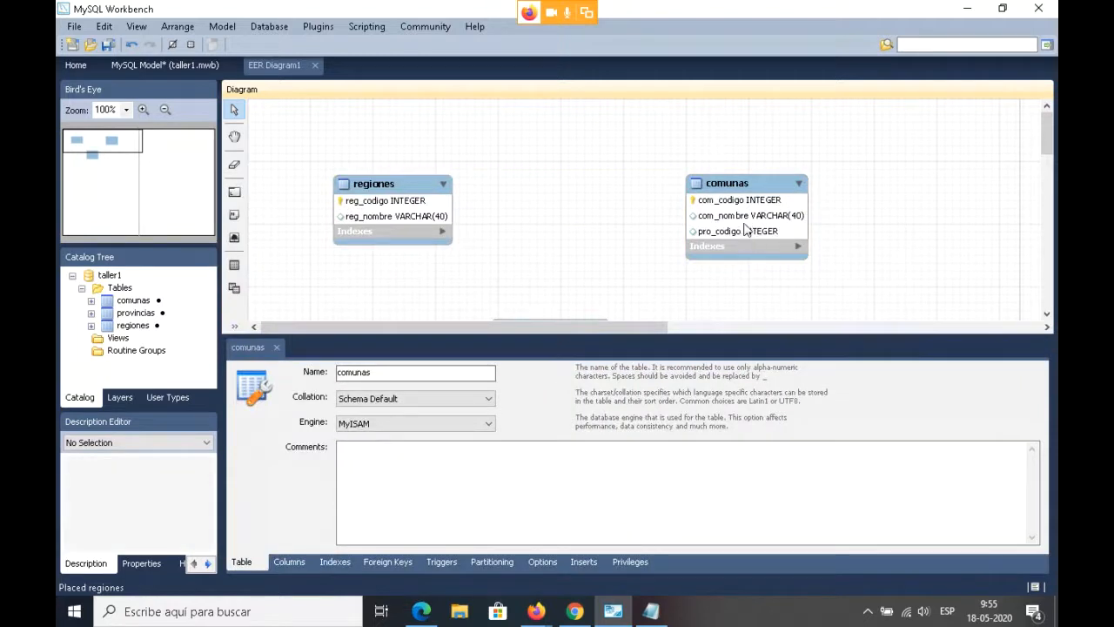
{"action": "left_click", "coordinate": [746, 237]}
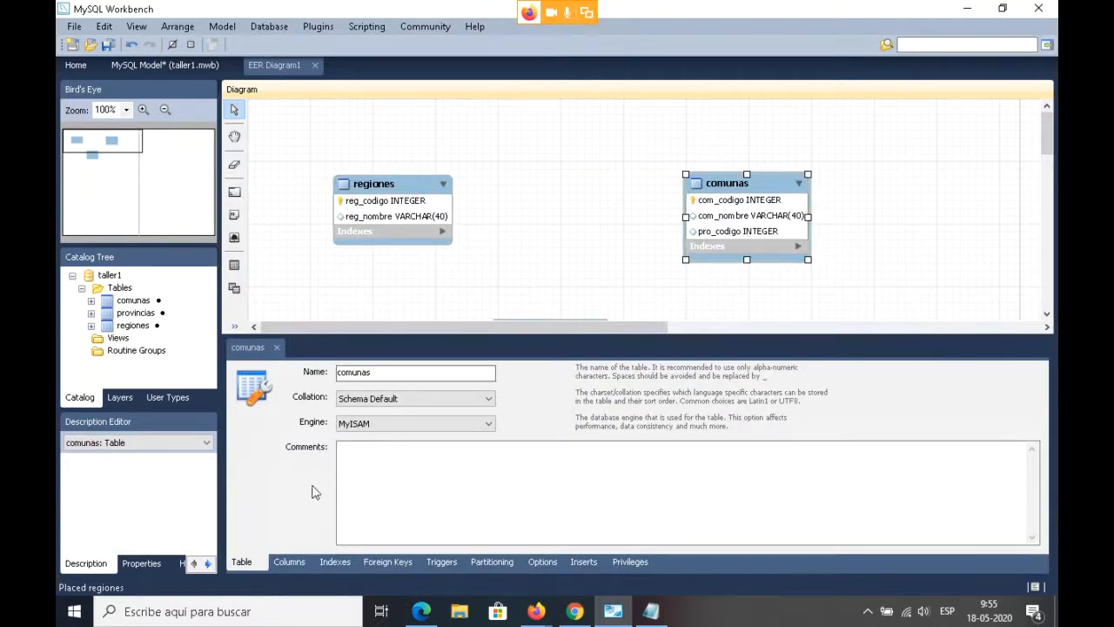
{"action": "left_click", "coordinate": [287, 563]}
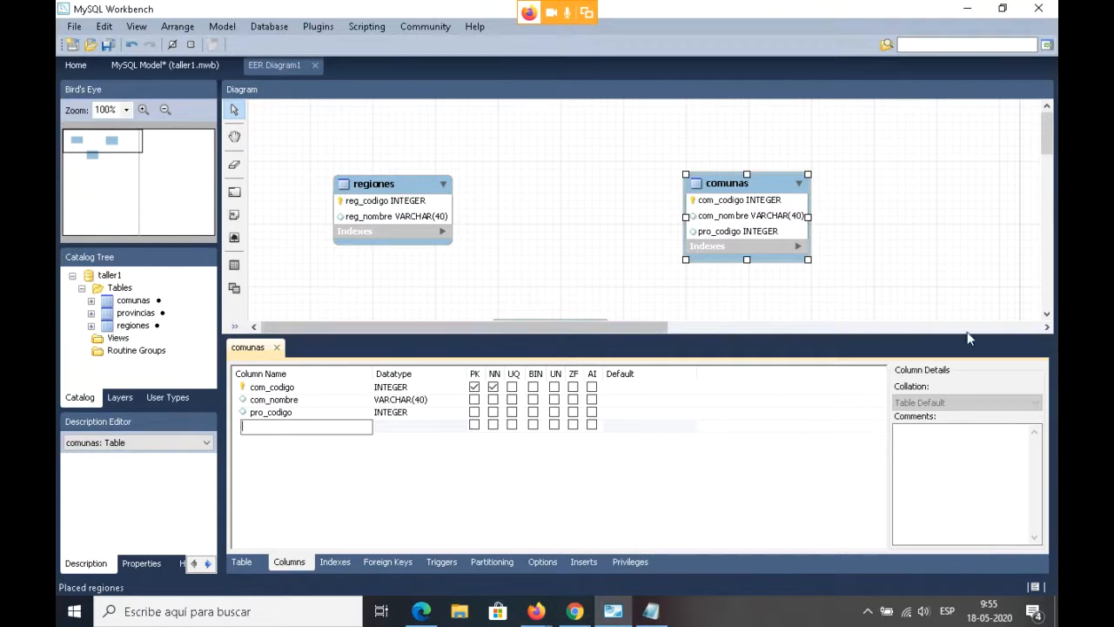
{"action": "left_click", "coordinate": [242, 561]}
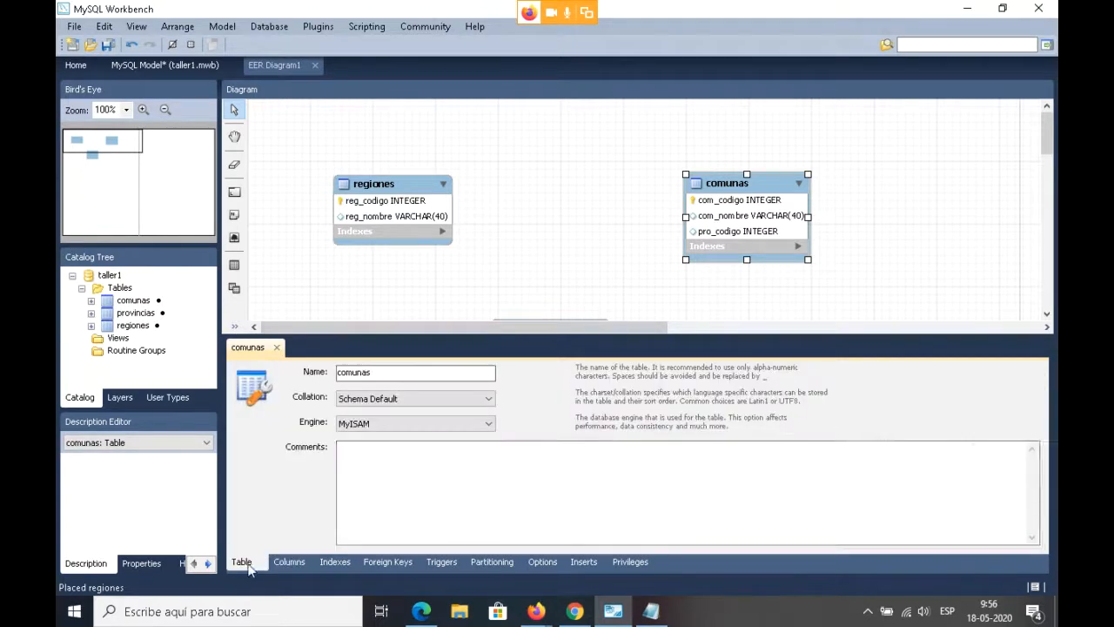
{"action": "left_click", "coordinate": [277, 347]}
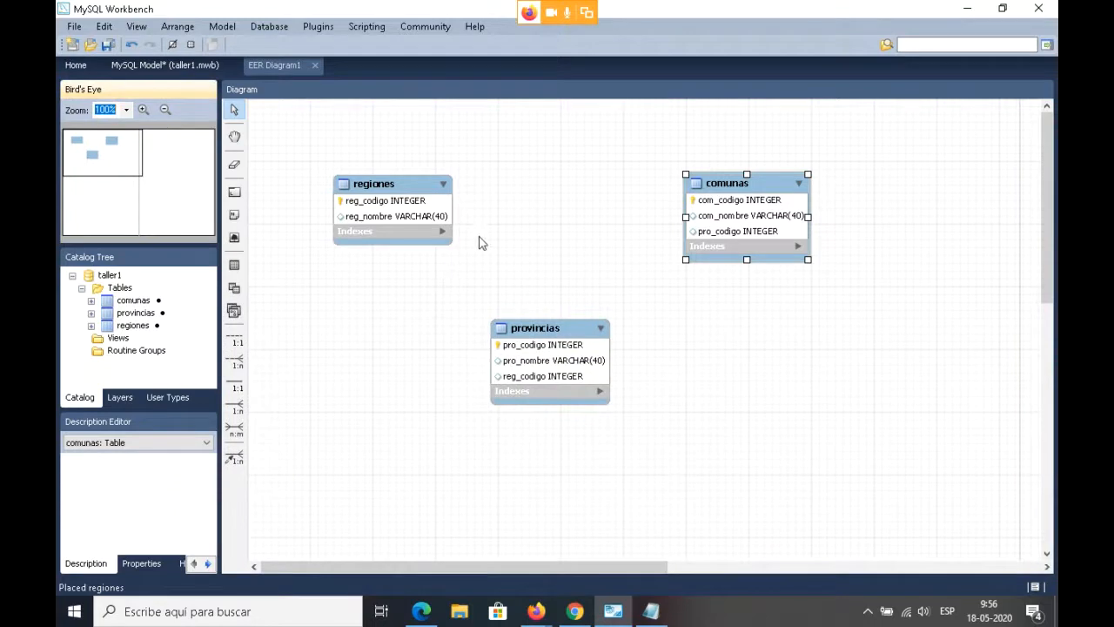
- Check the columns and keys of regiones and provincias in their table editors, closing each editor when finished
{"action": "double_click", "coordinate": [370, 207]}
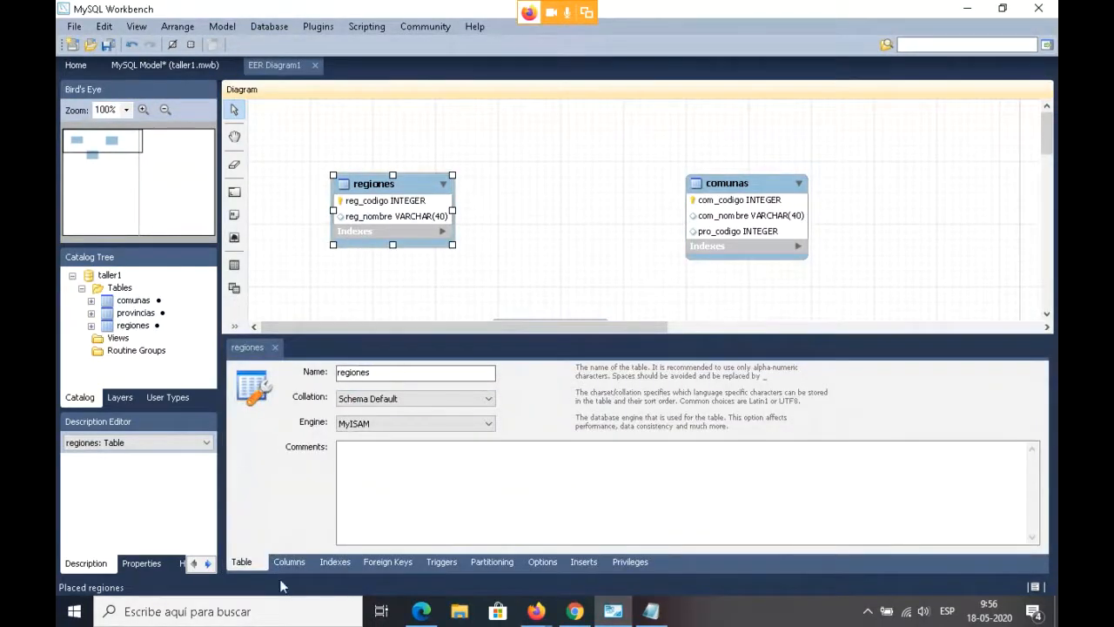
{"action": "left_click", "coordinate": [289, 561]}
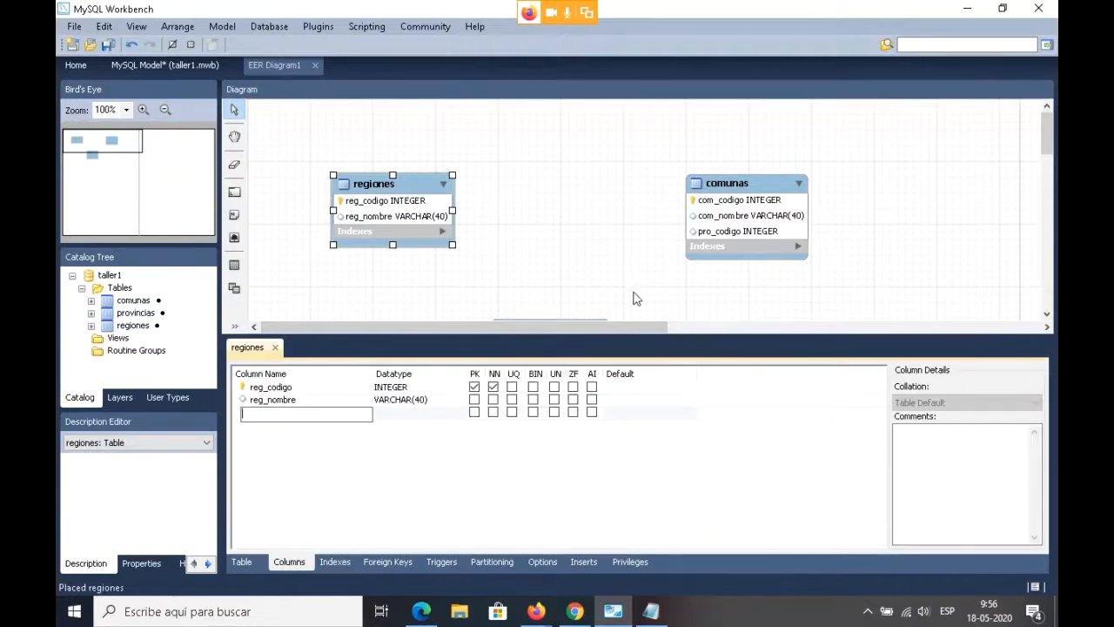
{"action": "left_click", "coordinate": [275, 347]}
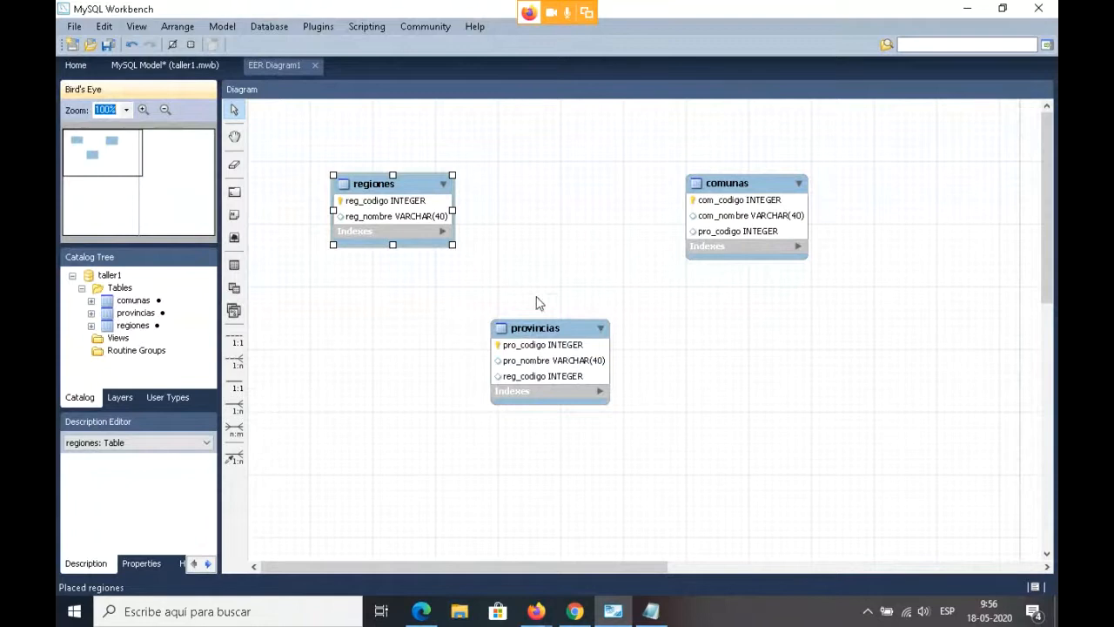
{"action": "left_click", "coordinate": [542, 351]}
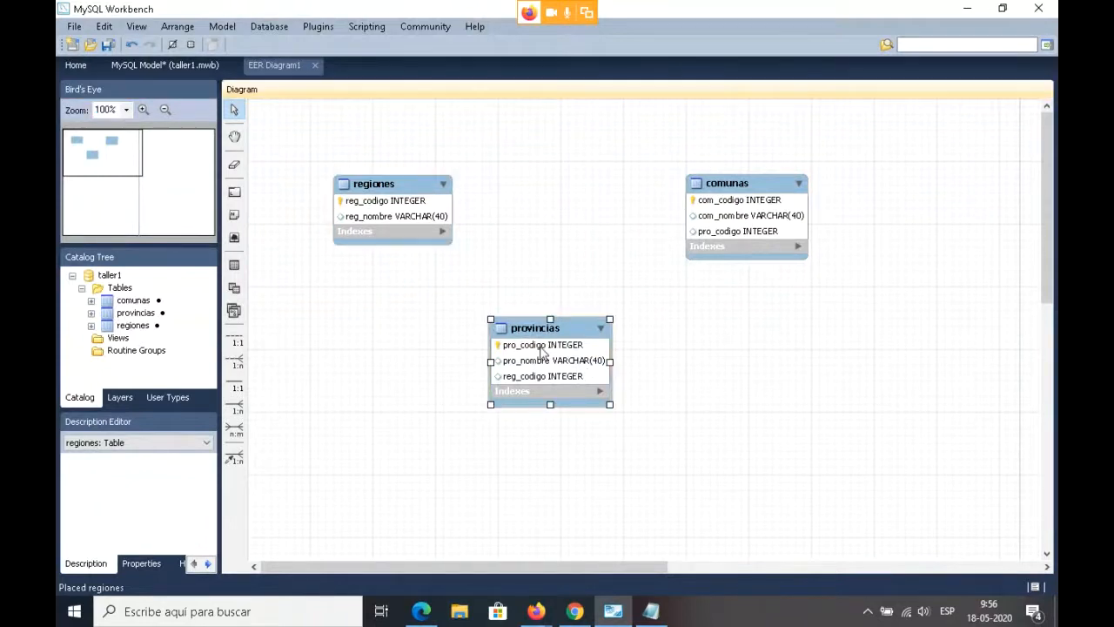
{"action": "double_click", "coordinate": [542, 350]}
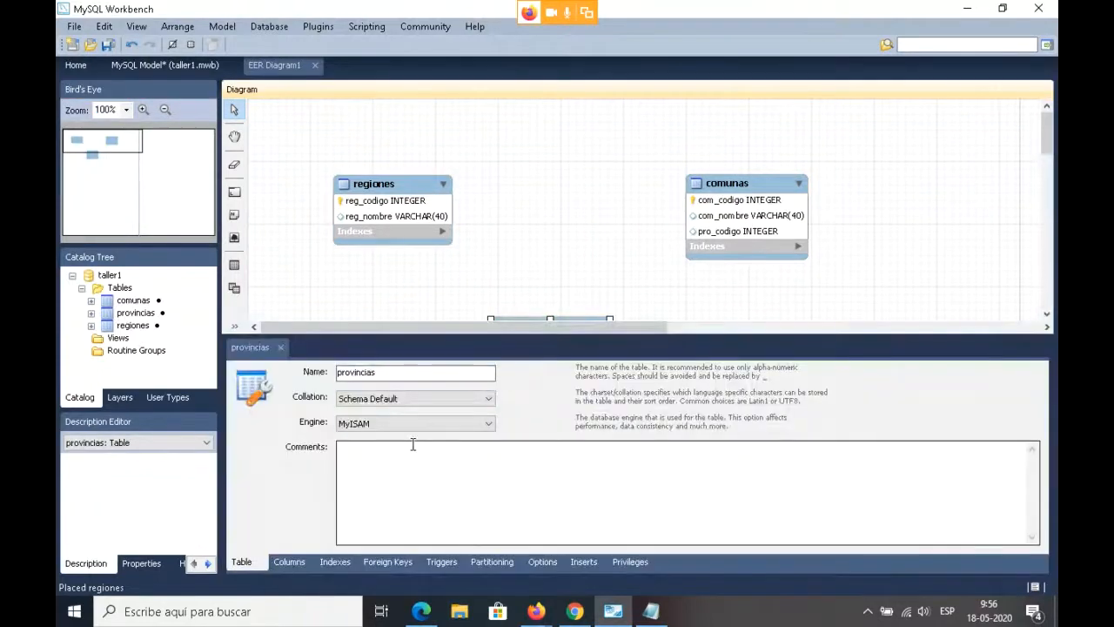
{"action": "left_click", "coordinate": [289, 561]}
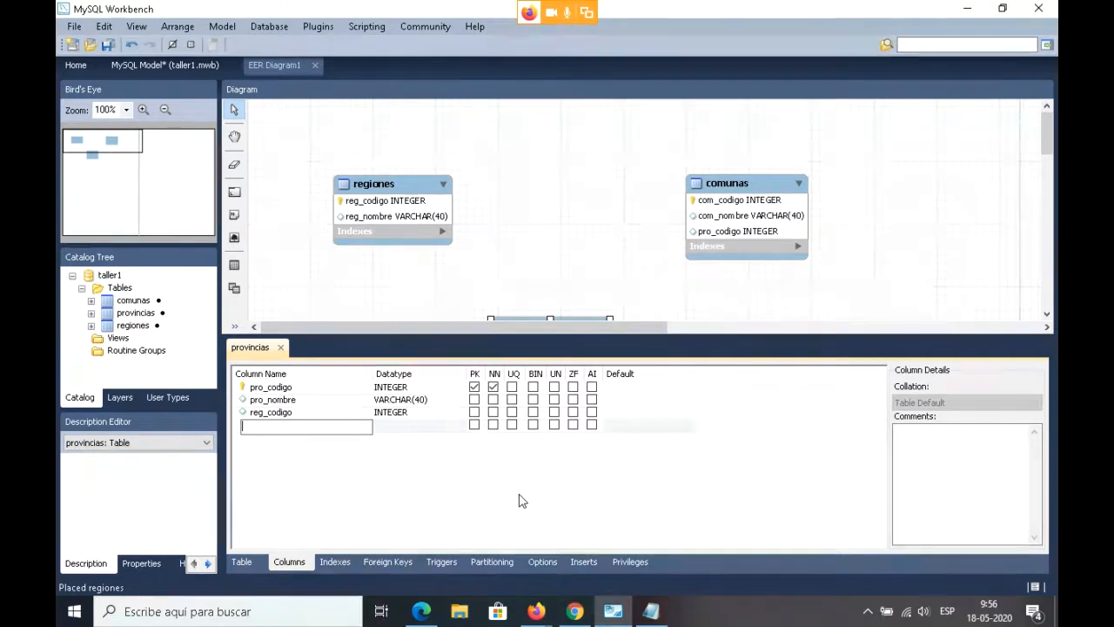
{"action": "left_click", "coordinate": [242, 563]}
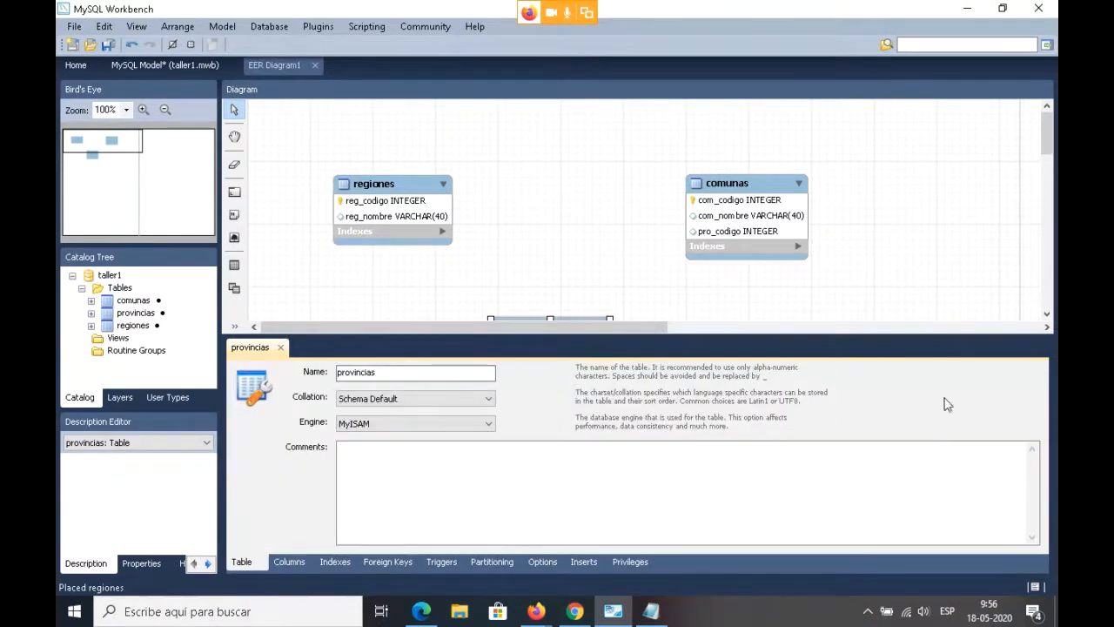
{"action": "left_click", "coordinate": [281, 348]}
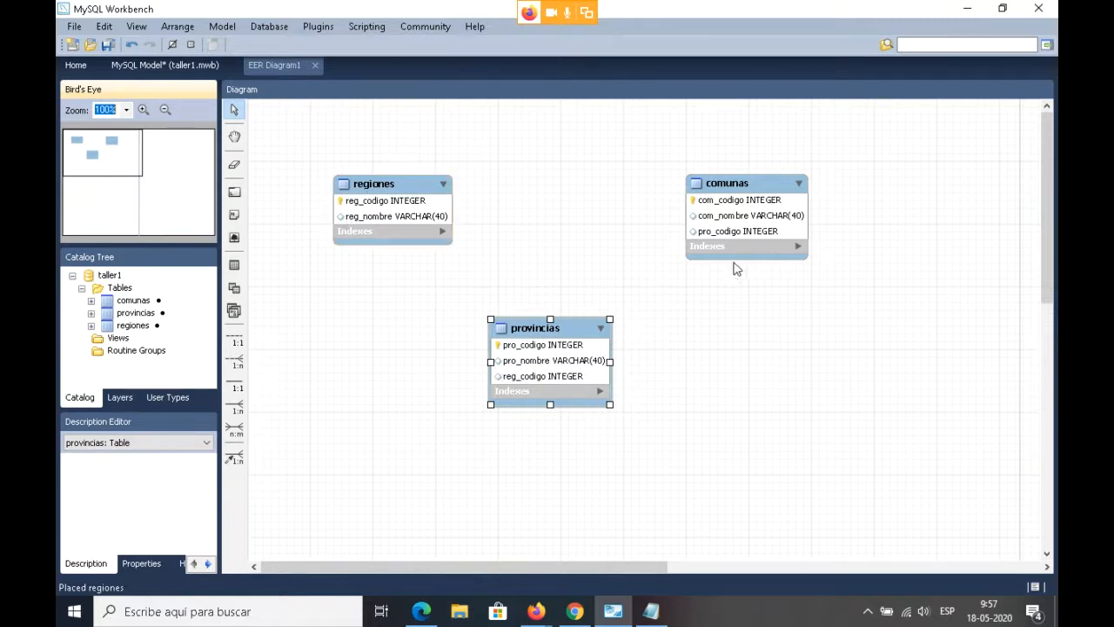
{"action": "left_click", "coordinate": [739, 432]}
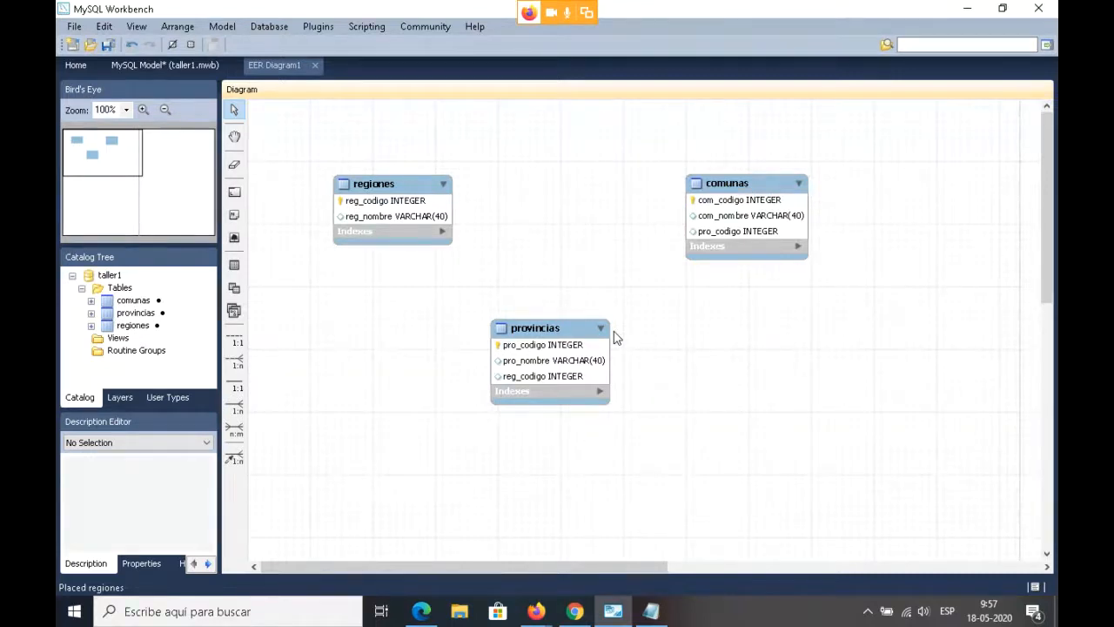
- Try to place a 1:n non-identifying relationship starting from regiones, and undo it
{"action": "left_click", "coordinate": [236, 365]}
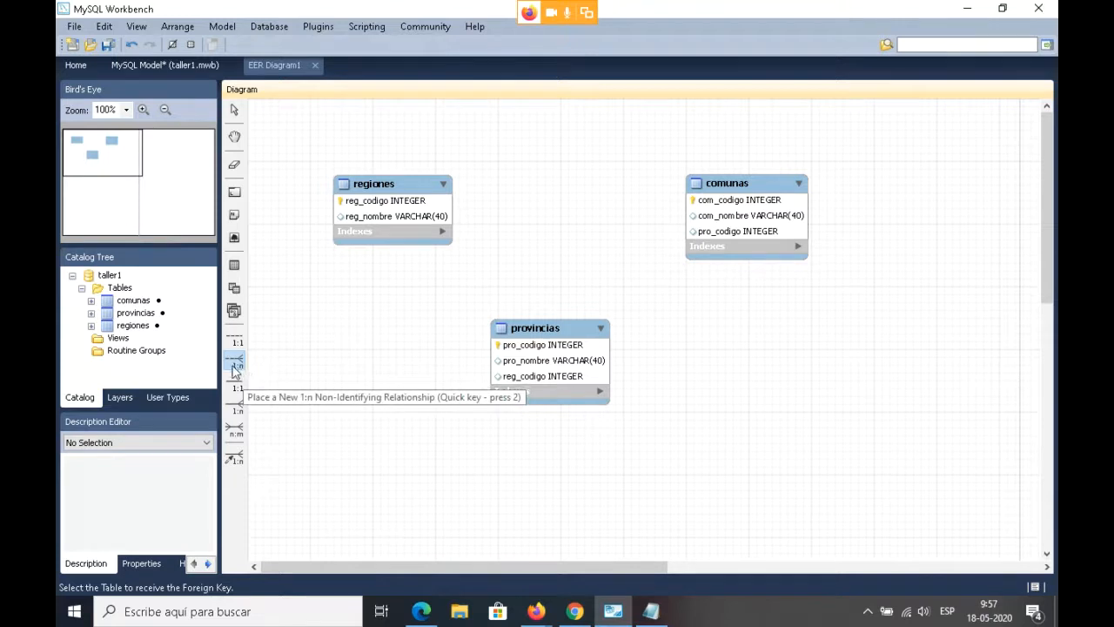
{"action": "left_click", "coordinate": [352, 206]}
{"action": "left_click", "coordinate": [351, 205]}
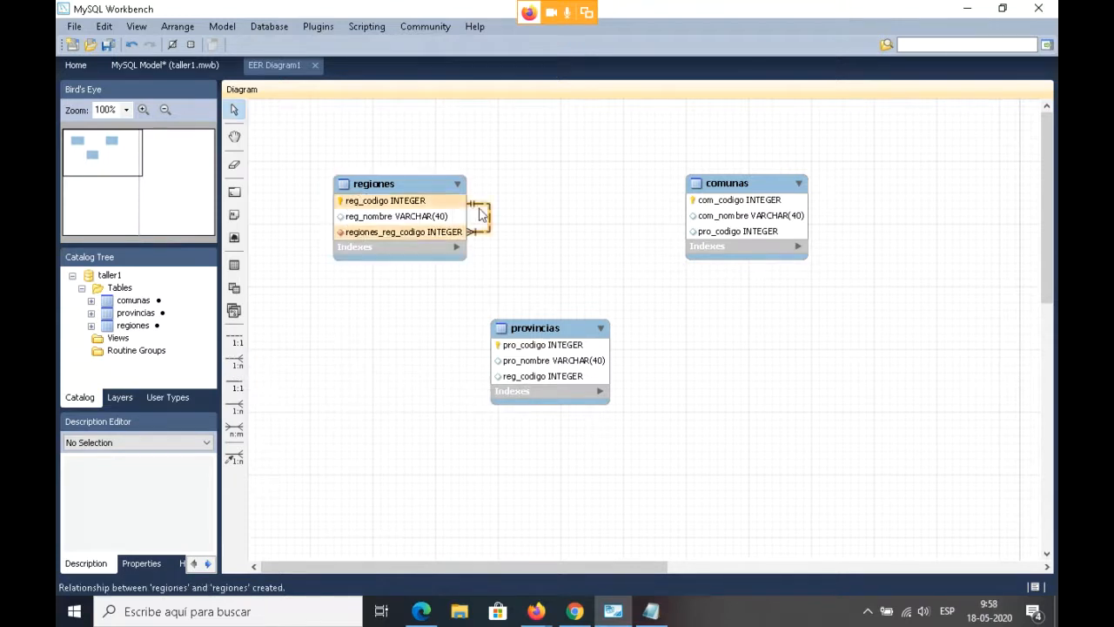
{"action": "right_click", "coordinate": [484, 236]}
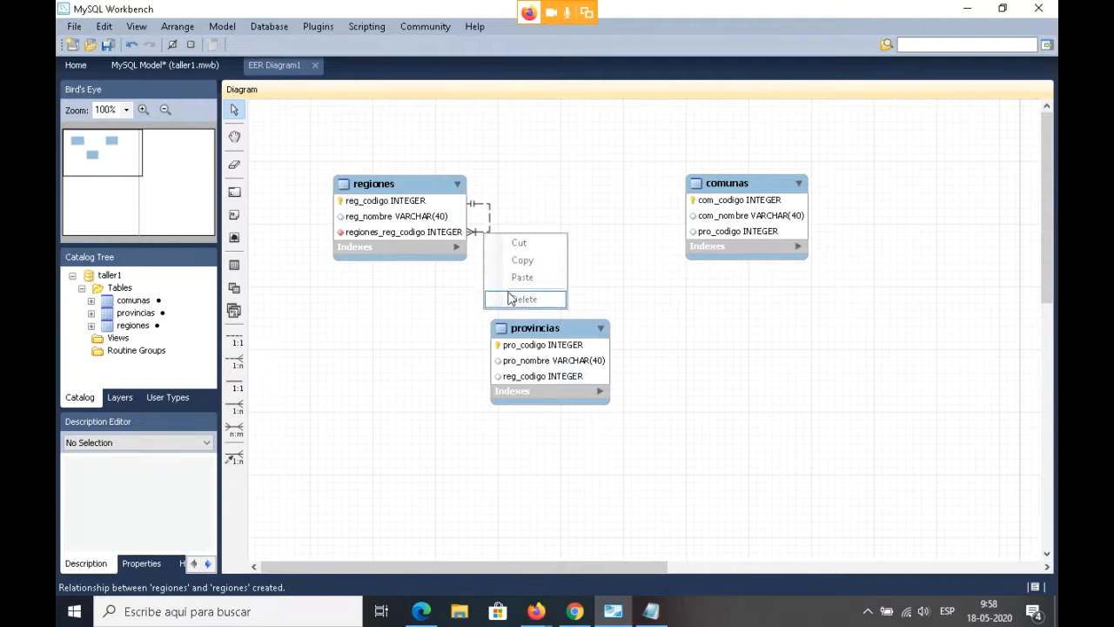
{"action": "left_click", "coordinate": [432, 319]}
{"action": "key", "text": "ctrl+z"}
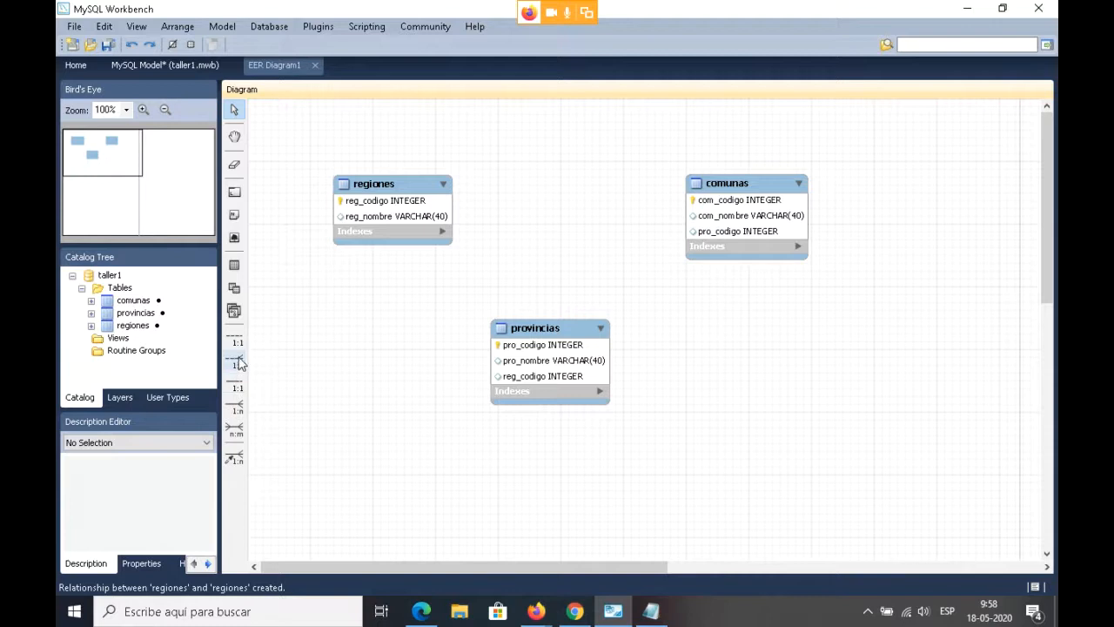
- Compare the two 1:n relationship types and try to place an identifying one starting from regiones
{"action": "left_click", "coordinate": [241, 412]}
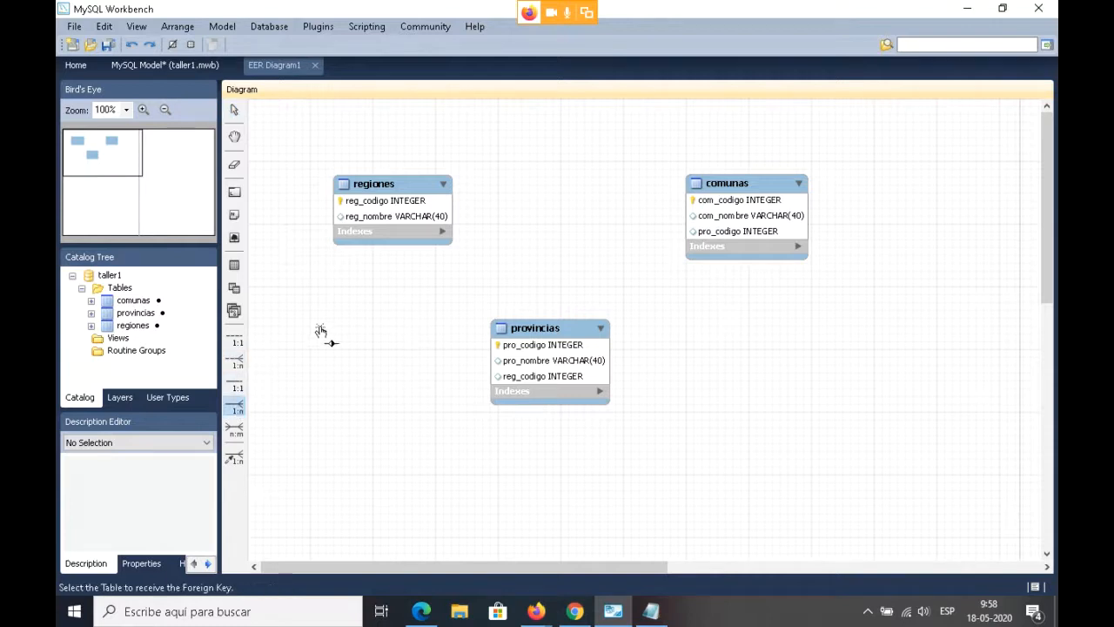
{"action": "left_click", "coordinate": [227, 365]}
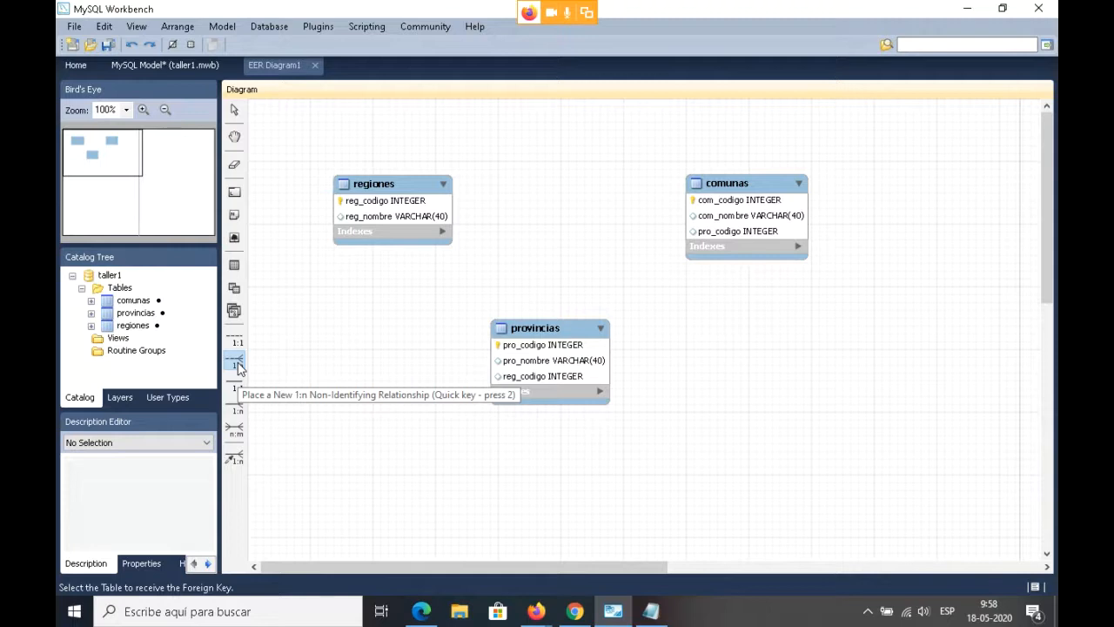
{"action": "left_click", "coordinate": [234, 408]}
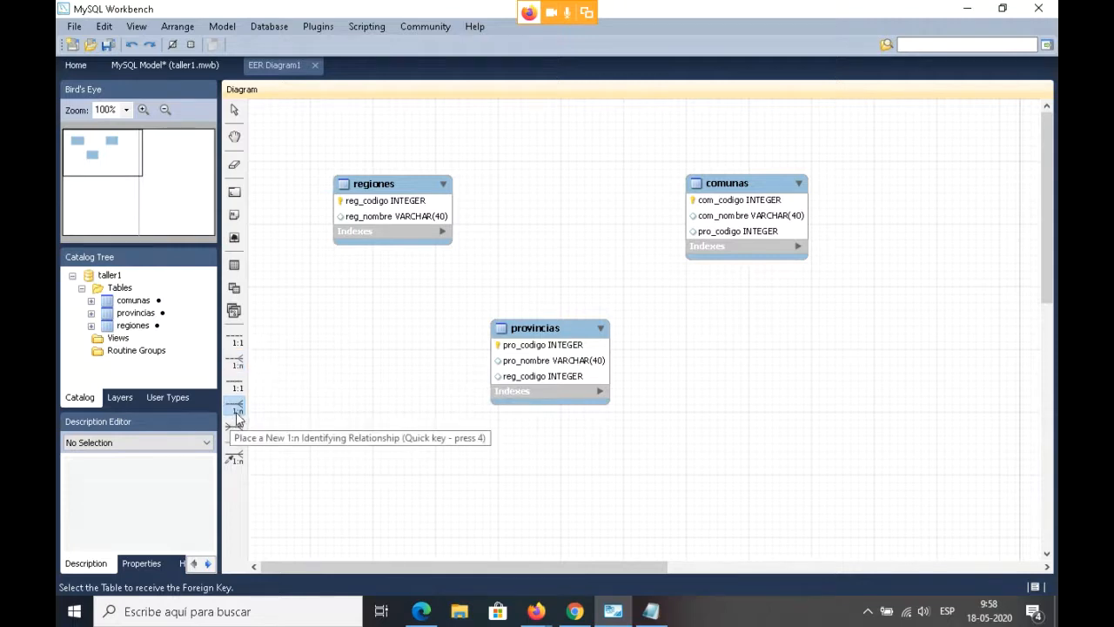
{"action": "left_click", "coordinate": [236, 364]}
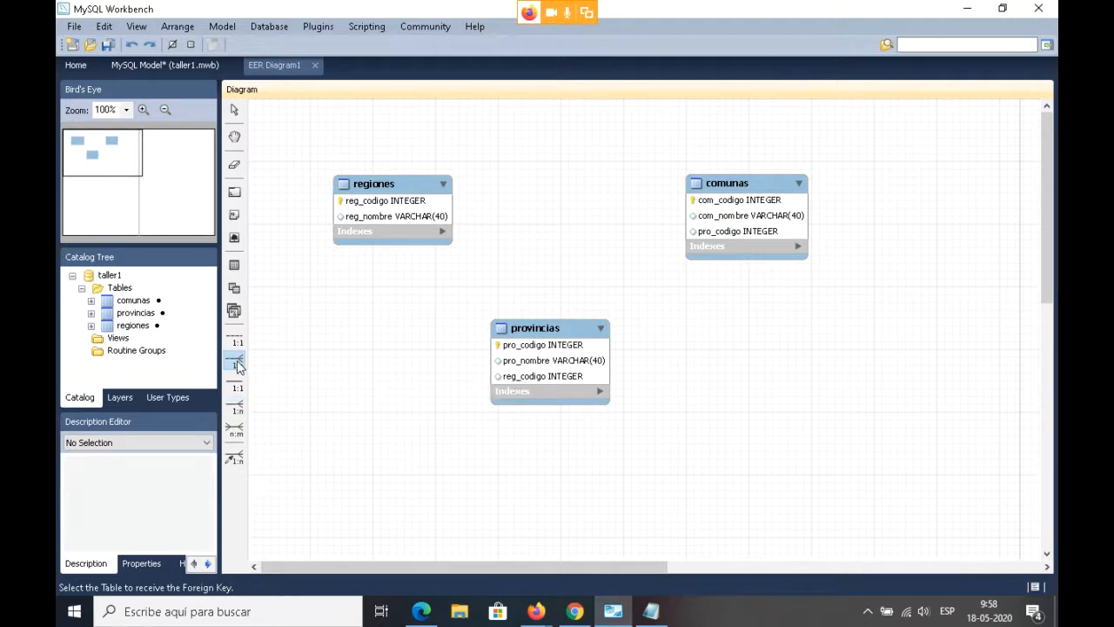
{"action": "left_click", "coordinate": [235, 406]}
{"action": "left_click", "coordinate": [371, 206]}
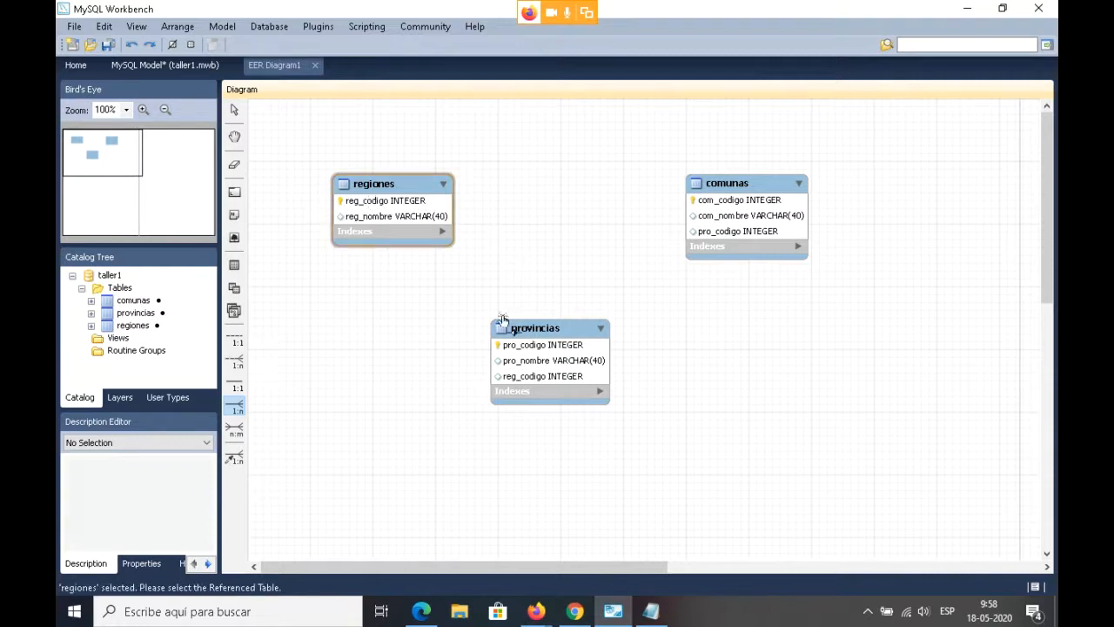
{"action": "left_click", "coordinate": [435, 209]}
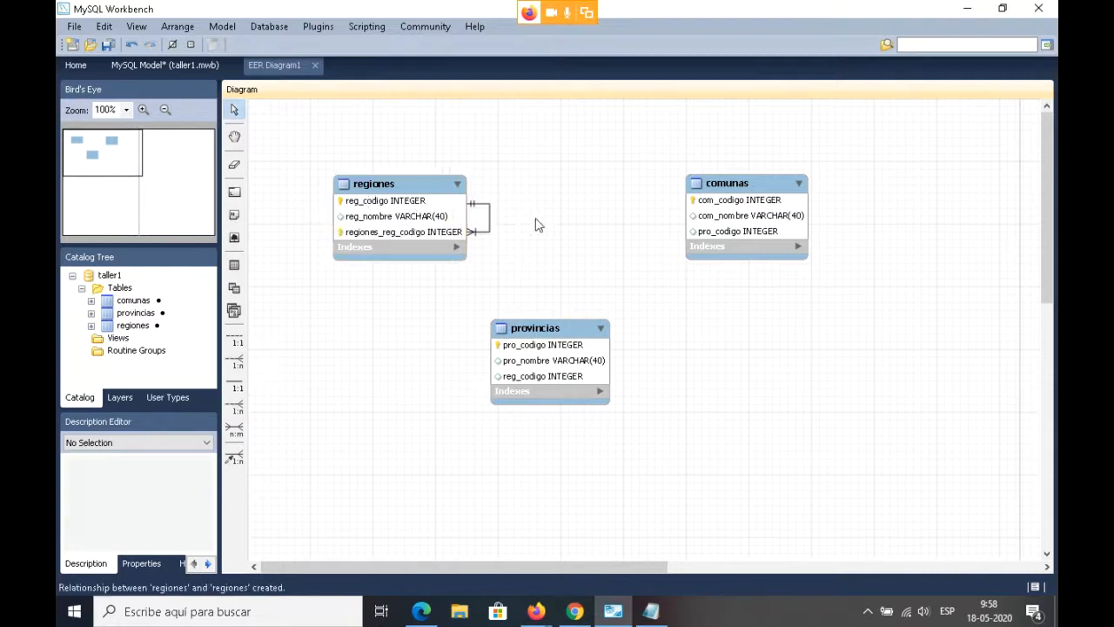
- Inspect the self-relationship on regiones and delete it together with its foreign key column
{"action": "left_click", "coordinate": [490, 234]}
{"action": "double_click", "coordinate": [490, 234]}
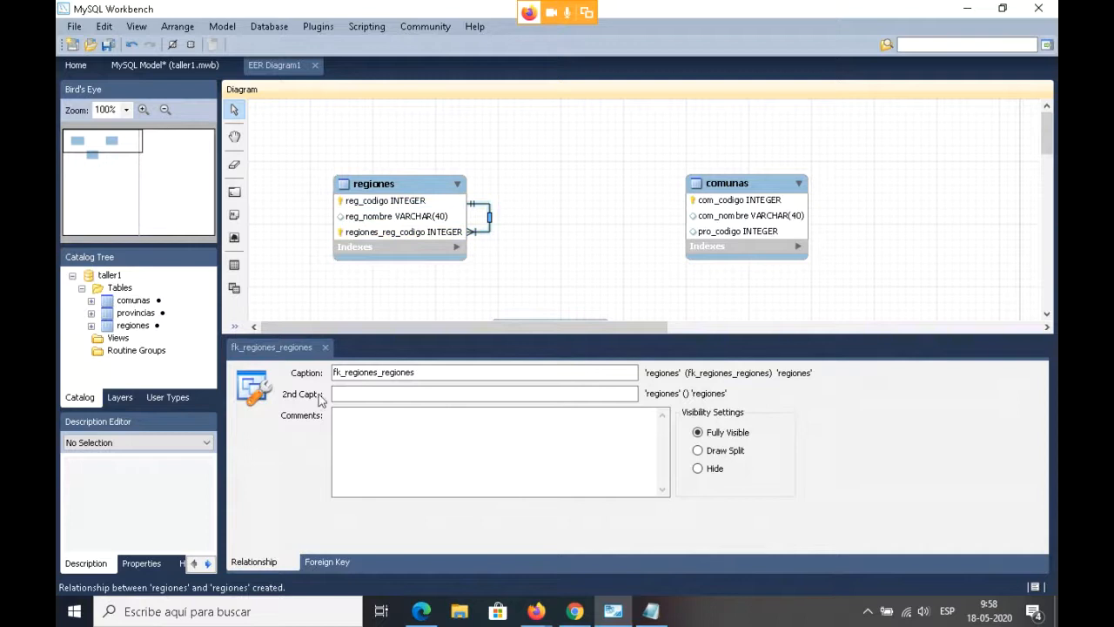
{"action": "left_click", "coordinate": [326, 345]}
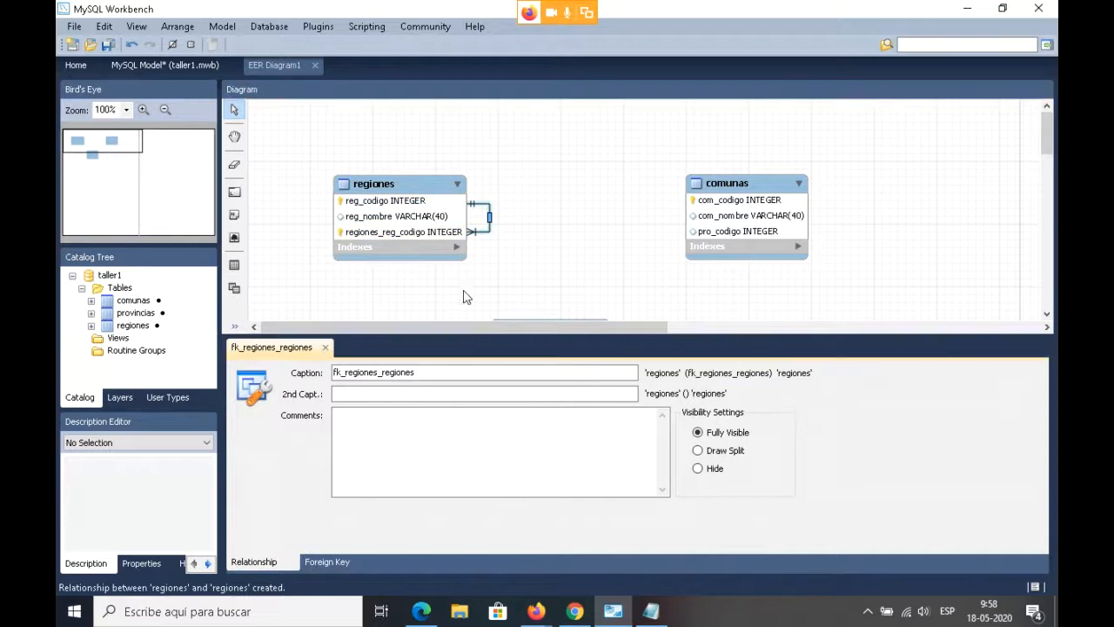
{"action": "left_click", "coordinate": [326, 347]}
{"action": "left_click", "coordinate": [489, 230]}
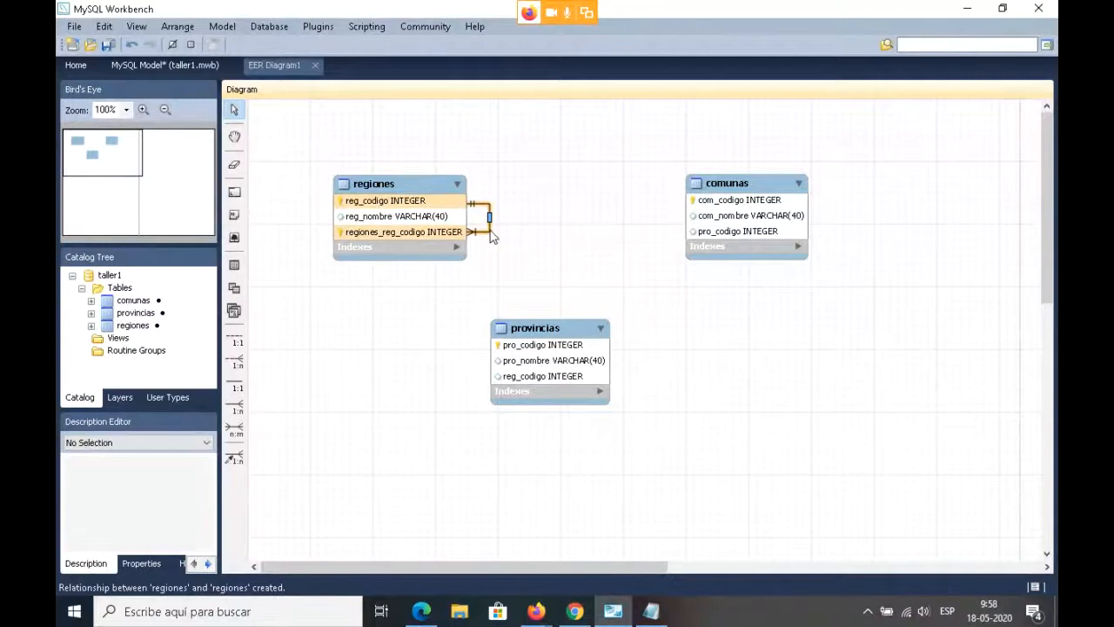
{"action": "right_click", "coordinate": [490, 234]}
{"action": "left_click", "coordinate": [530, 333]}
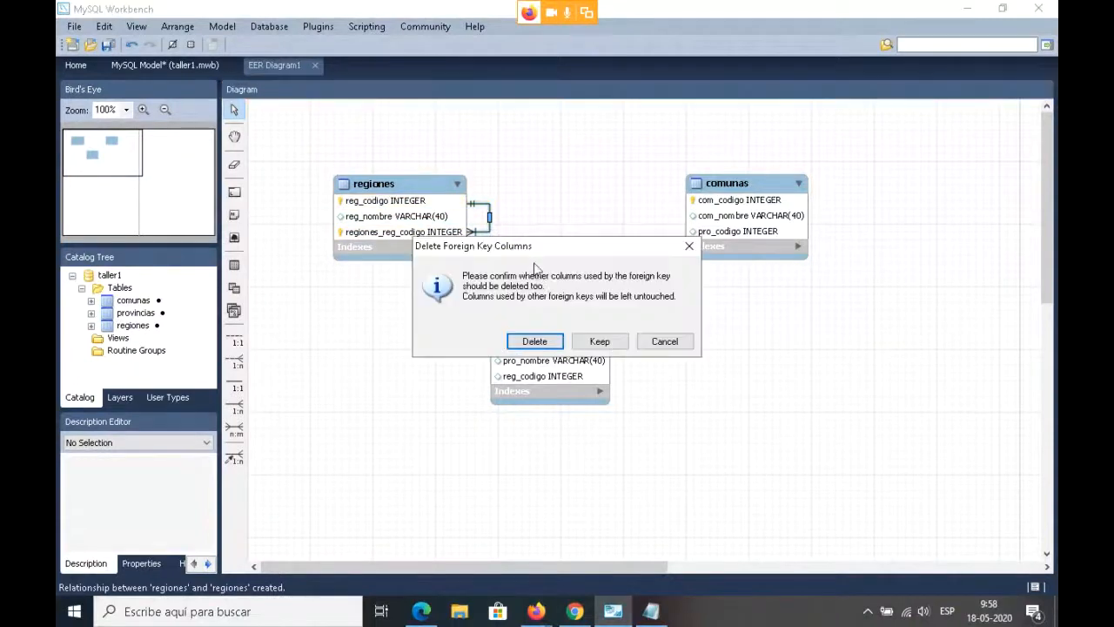
{"action": "left_click", "coordinate": [548, 342]}
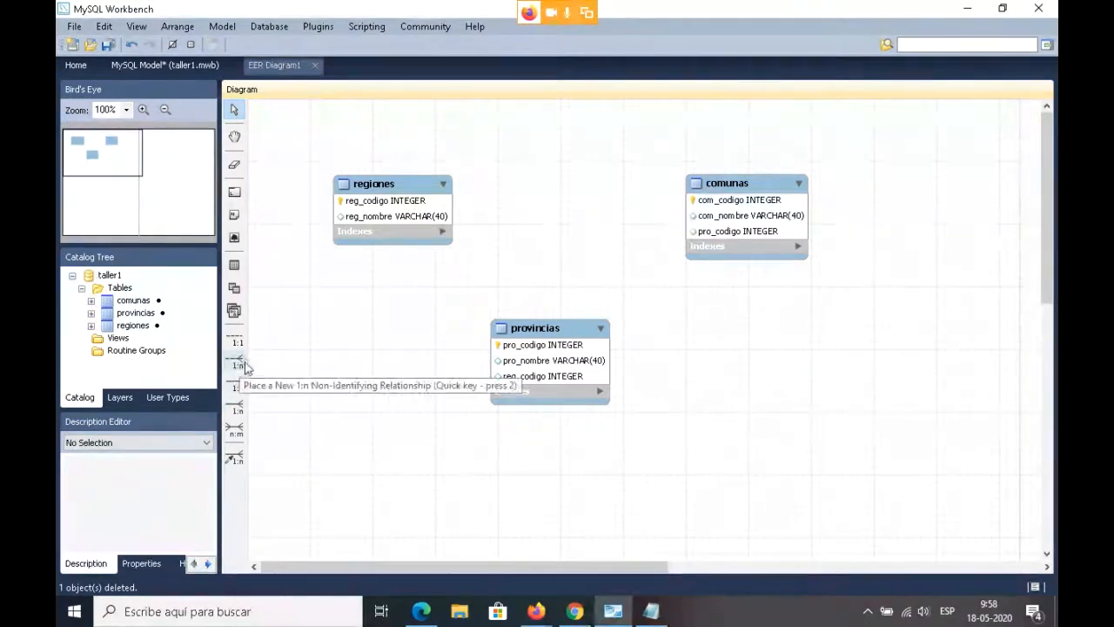
- Place a 1:n identifying relationship with regiones as both the foreign key table and the referenced table
{"action": "left_click", "coordinate": [235, 407]}
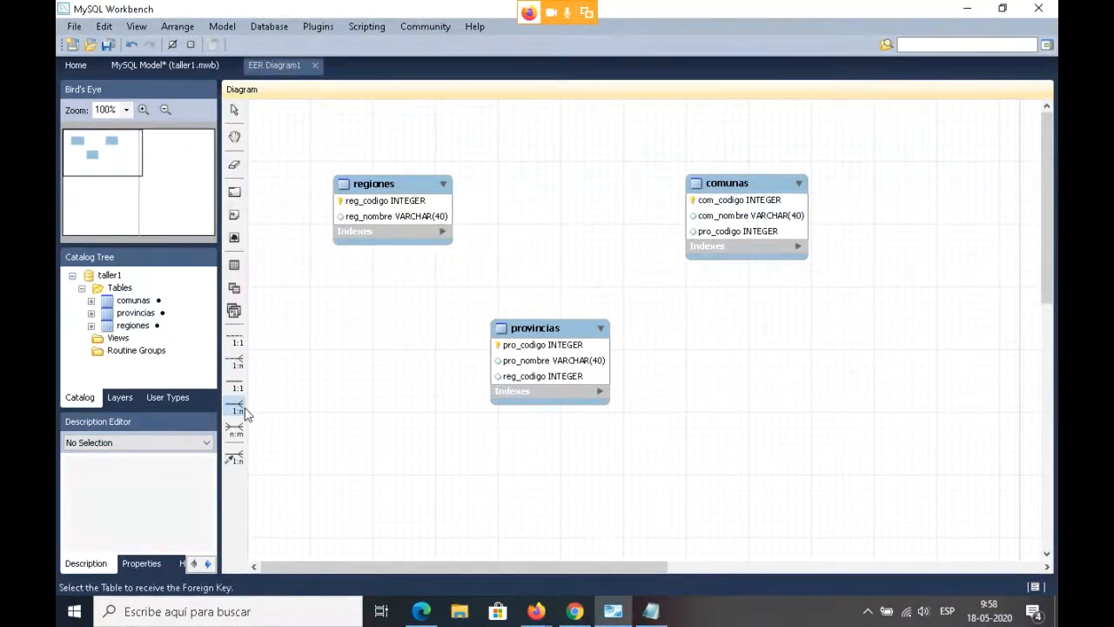
{"action": "left_click", "coordinate": [420, 208]}
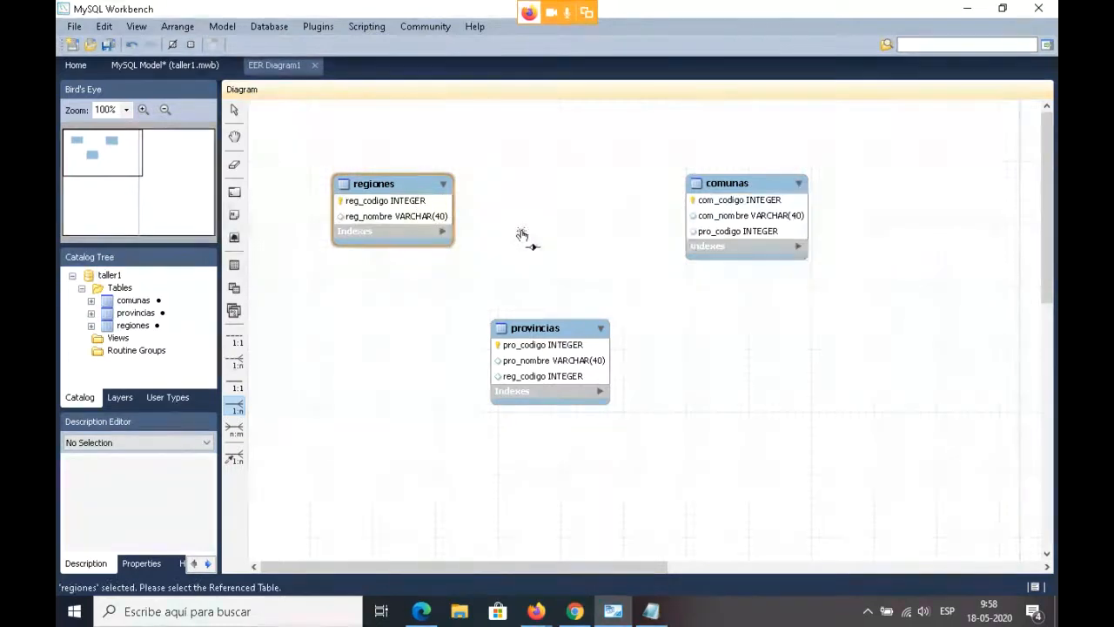
{"action": "left_click", "coordinate": [451, 217]}
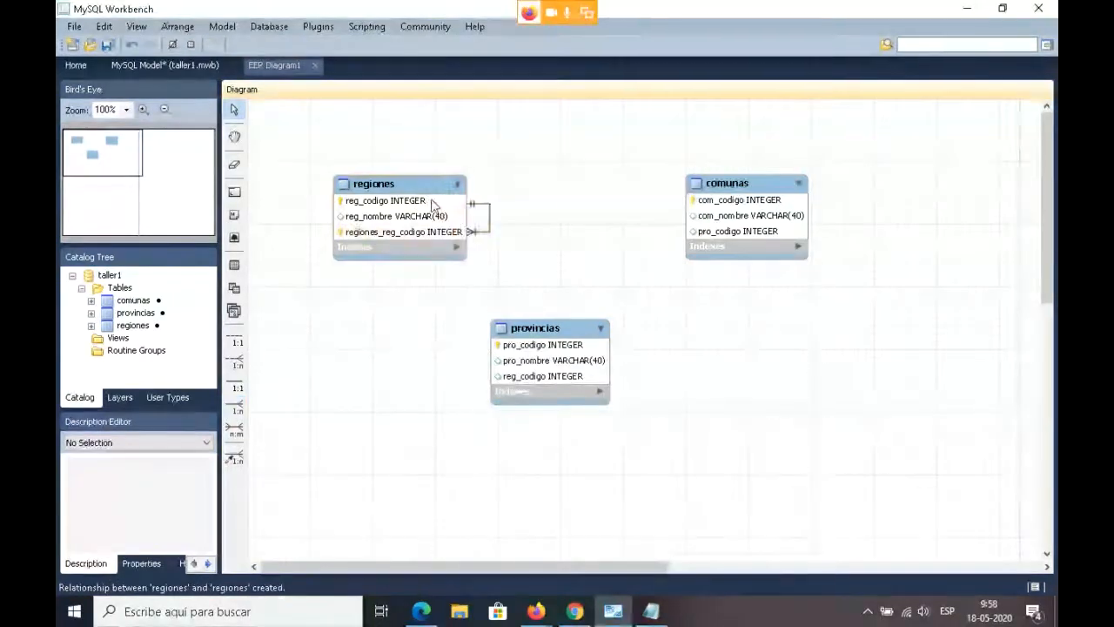
- Open the self-relationship's foreign key in the regiones table editor and set its referenced table to provincias
{"action": "double_click", "coordinate": [489, 218]}
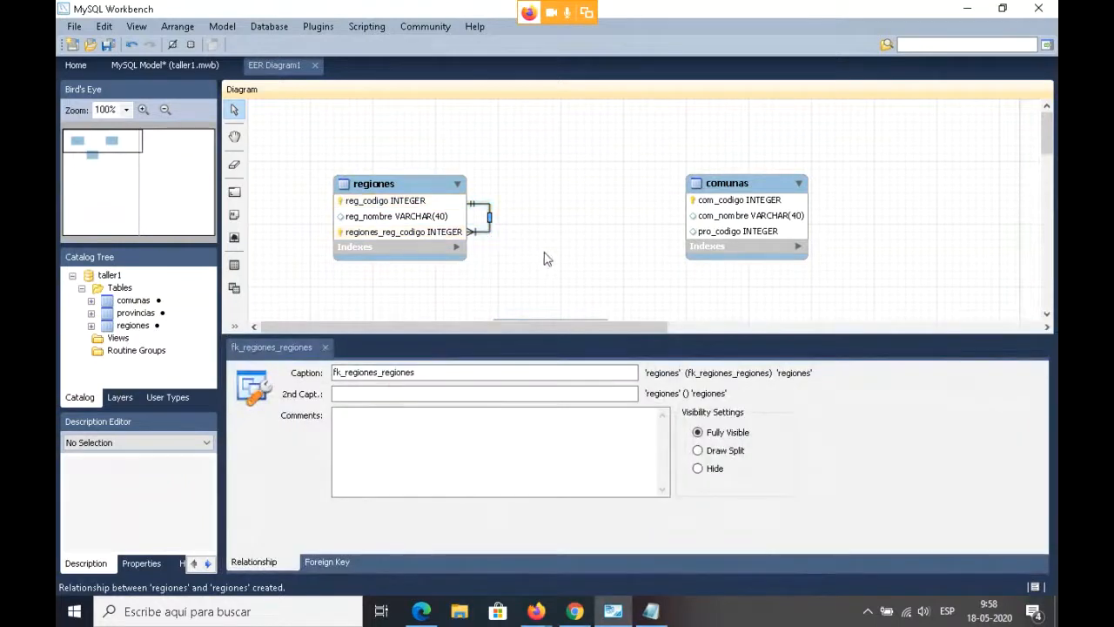
{"action": "left_click", "coordinate": [339, 563]}
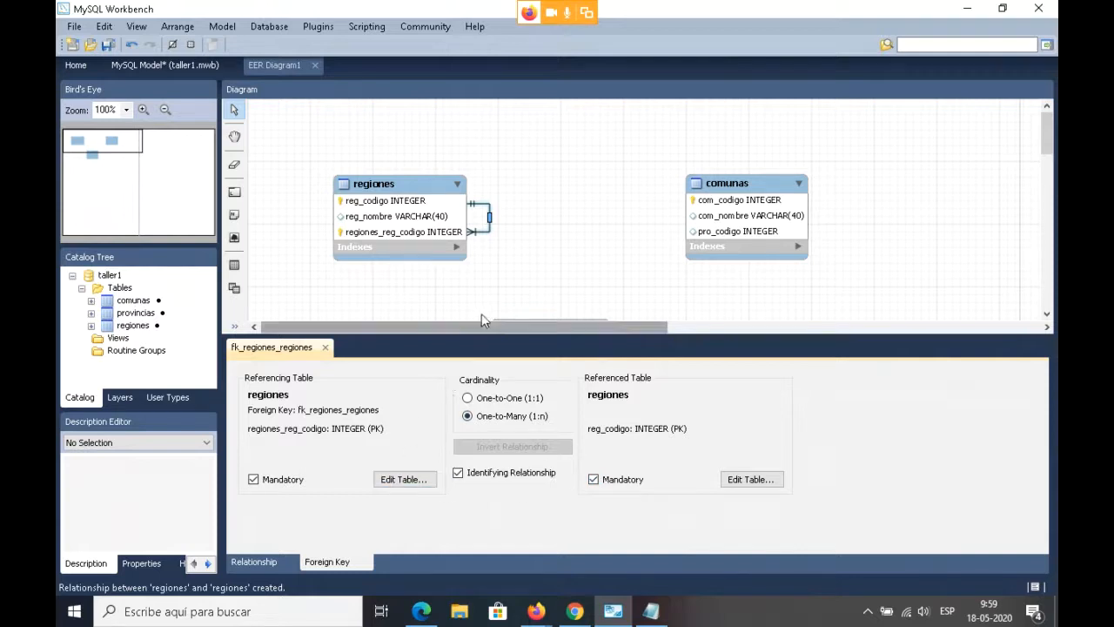
{"action": "left_click", "coordinate": [405, 480]}
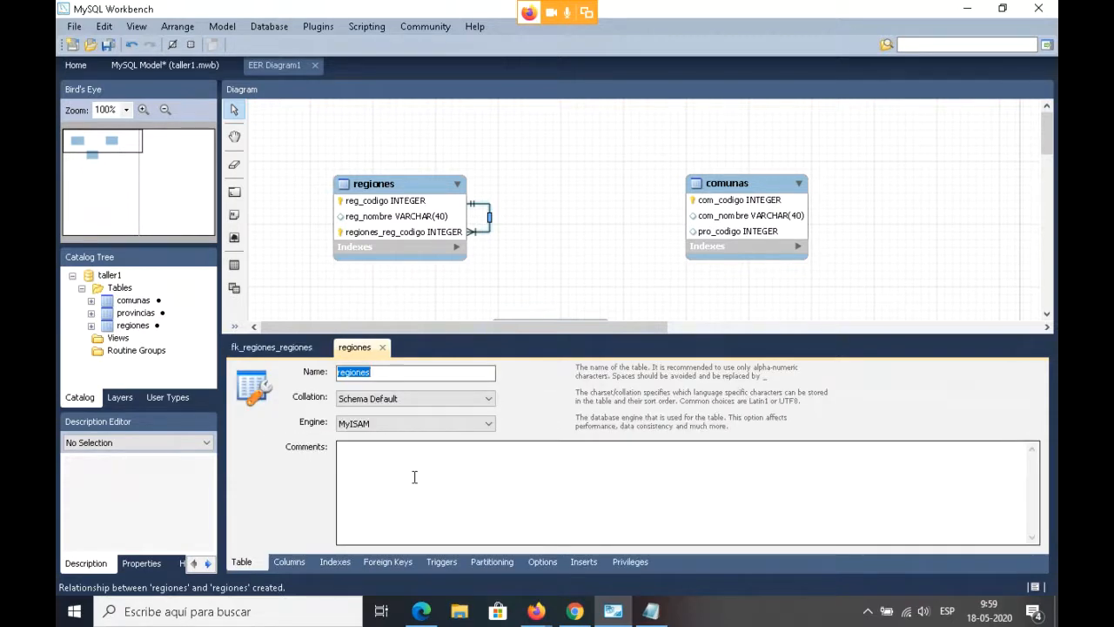
{"action": "left_click", "coordinate": [399, 563]}
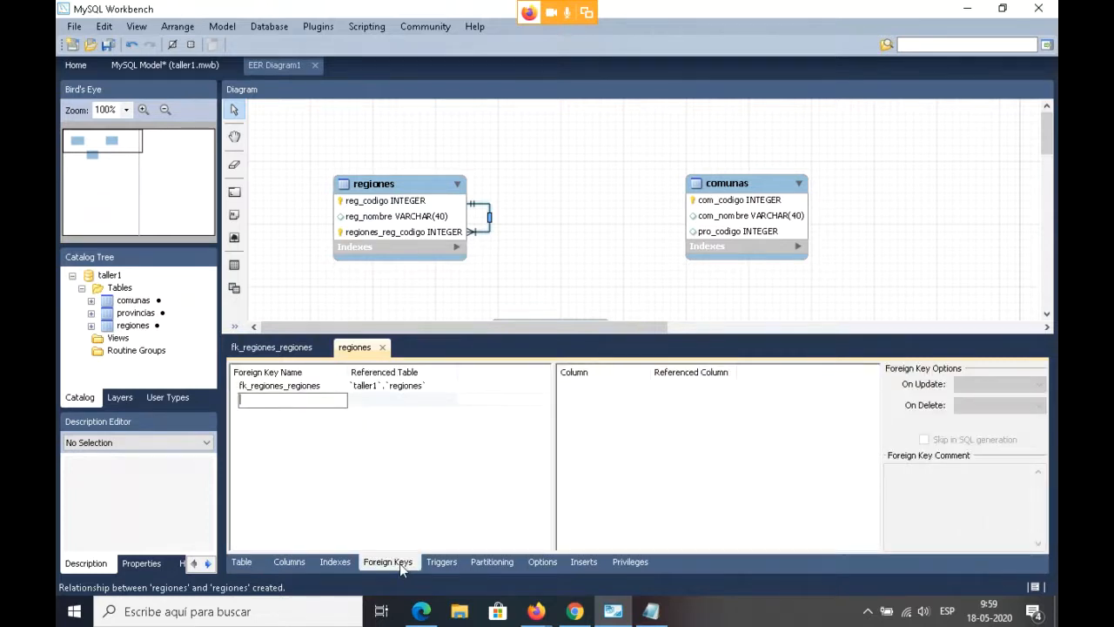
{"action": "left_click", "coordinate": [669, 389]}
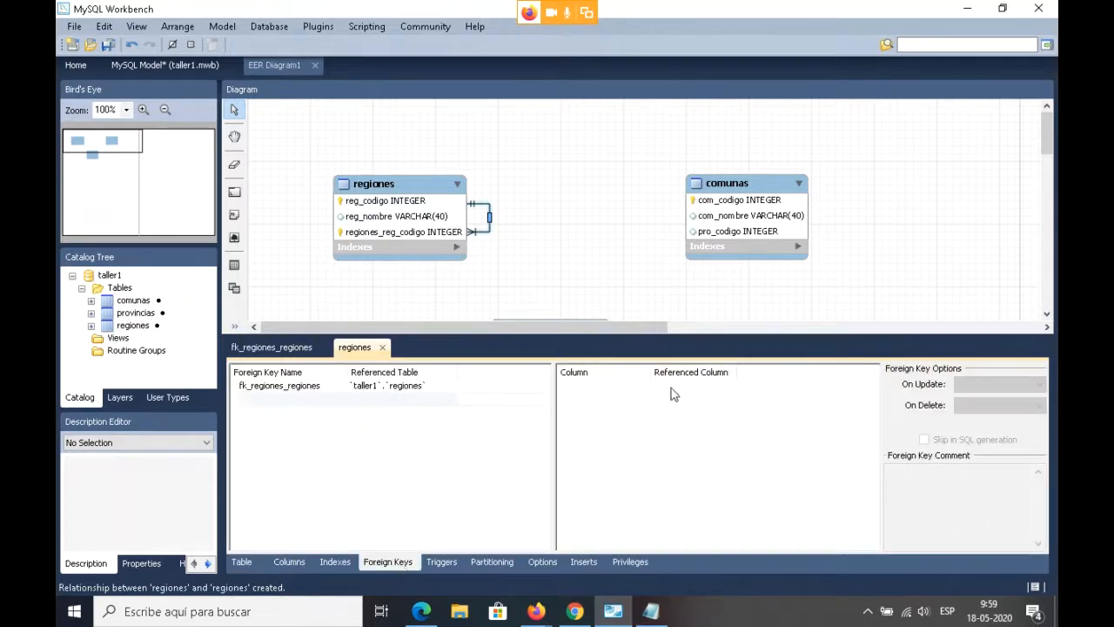
{"action": "left_click", "coordinate": [397, 388]}
{"action": "left_click", "coordinate": [398, 388]}
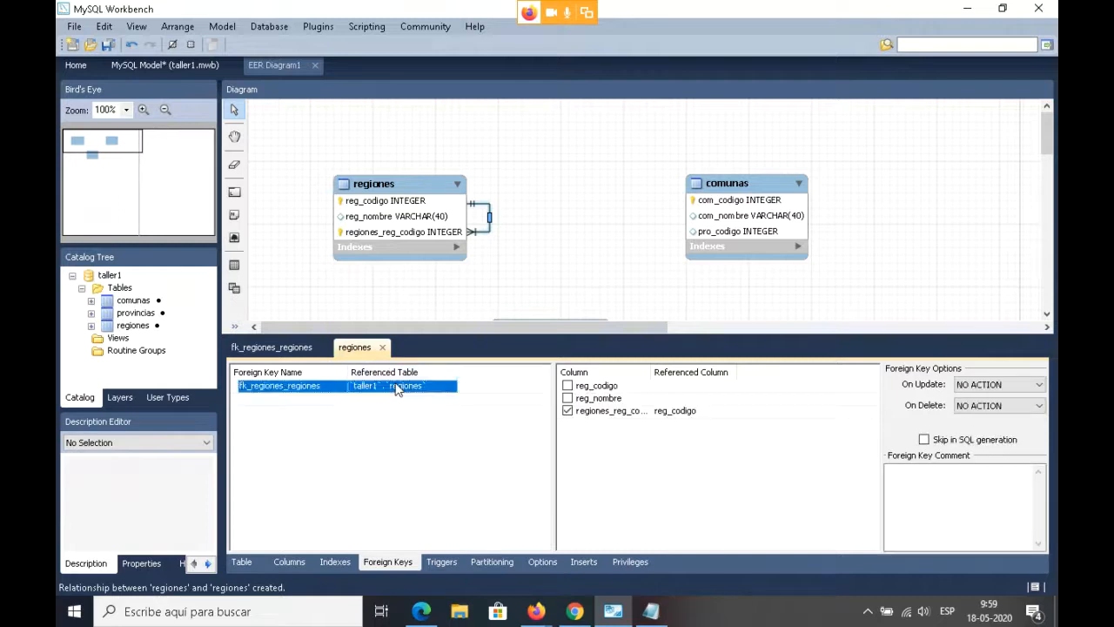
{"action": "left_click", "coordinate": [398, 388]}
{"action": "left_click", "coordinate": [398, 415]}
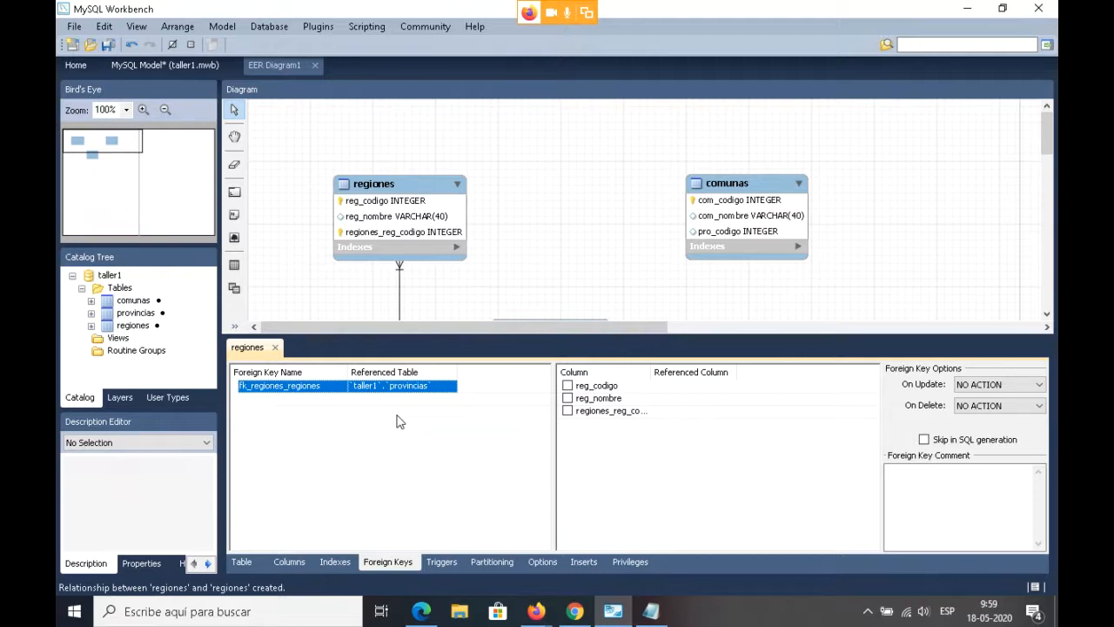
- Close the regiones editor and undo the redirected foreign key together with the self-relationship on regiones
{"action": "left_click", "coordinate": [274, 347]}
{"action": "left_click", "coordinate": [400, 330]}
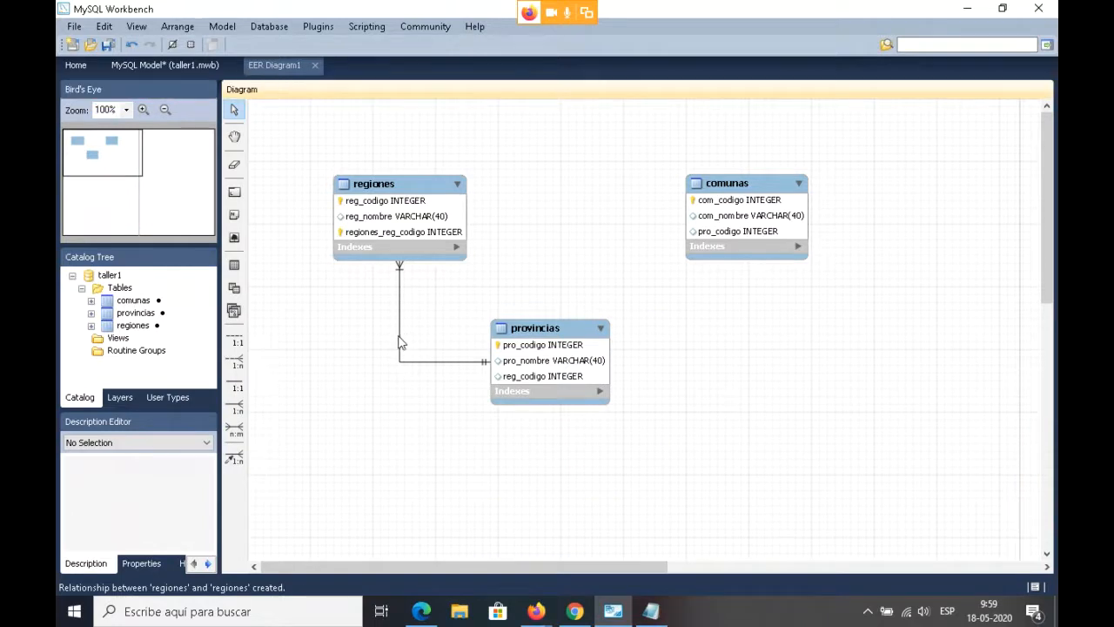
{"action": "right_click", "coordinate": [399, 336]}
{"action": "left_click", "coordinate": [390, 374]}
{"action": "key", "text": "ctrl+z"}
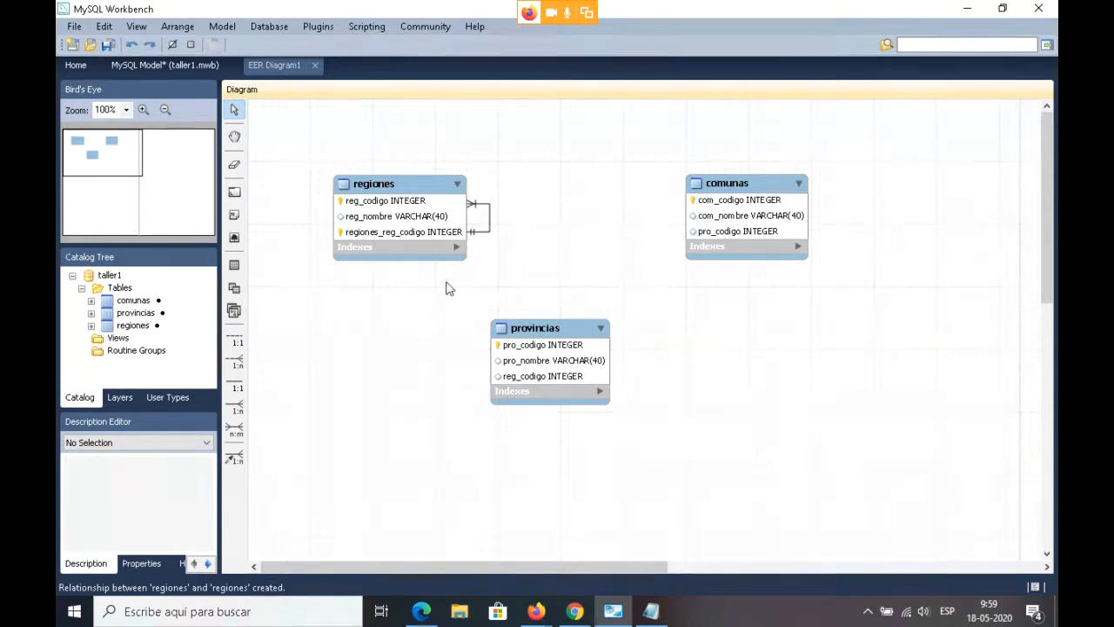
{"action": "key", "text": "ctrl+z"}
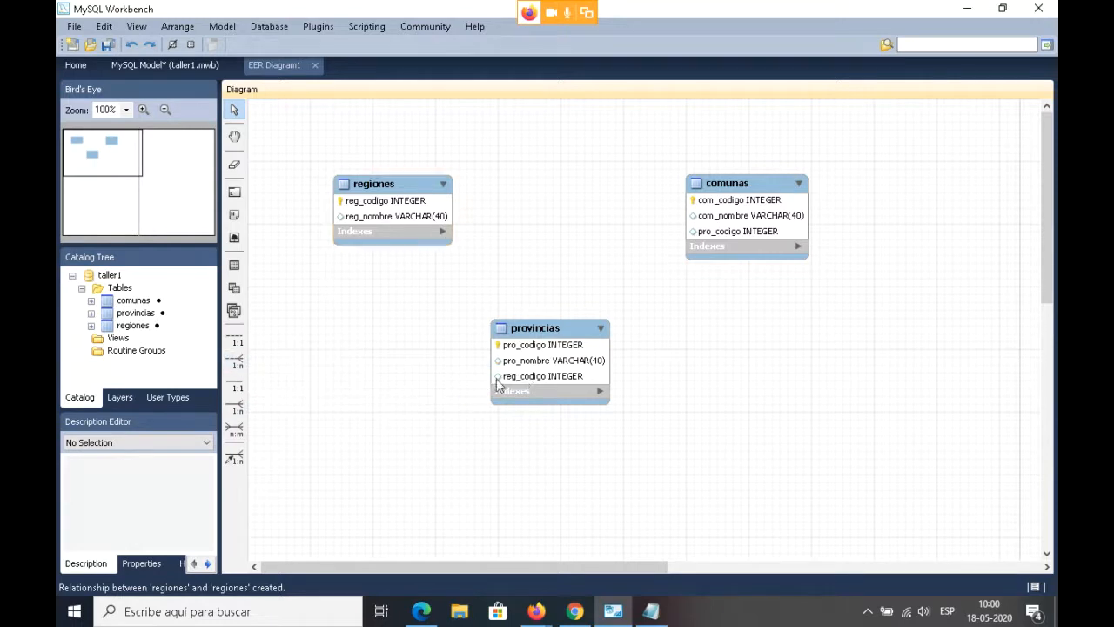
- Create a 1:n identifying relationship from regiones to itself
{"action": "left_click", "coordinate": [237, 411]}
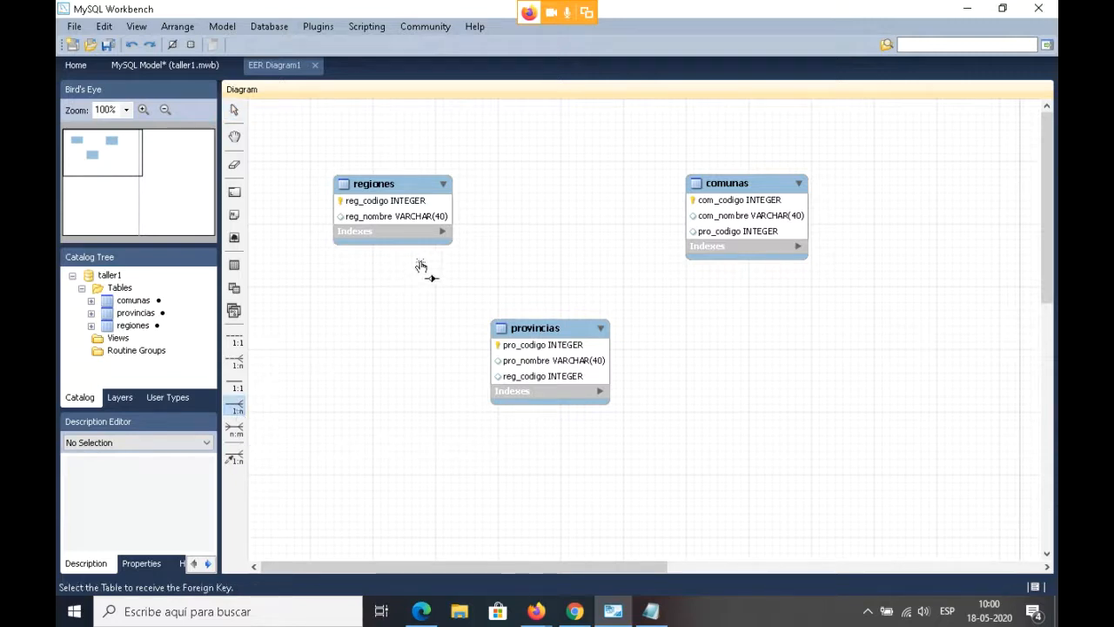
{"action": "left_click", "coordinate": [452, 216]}
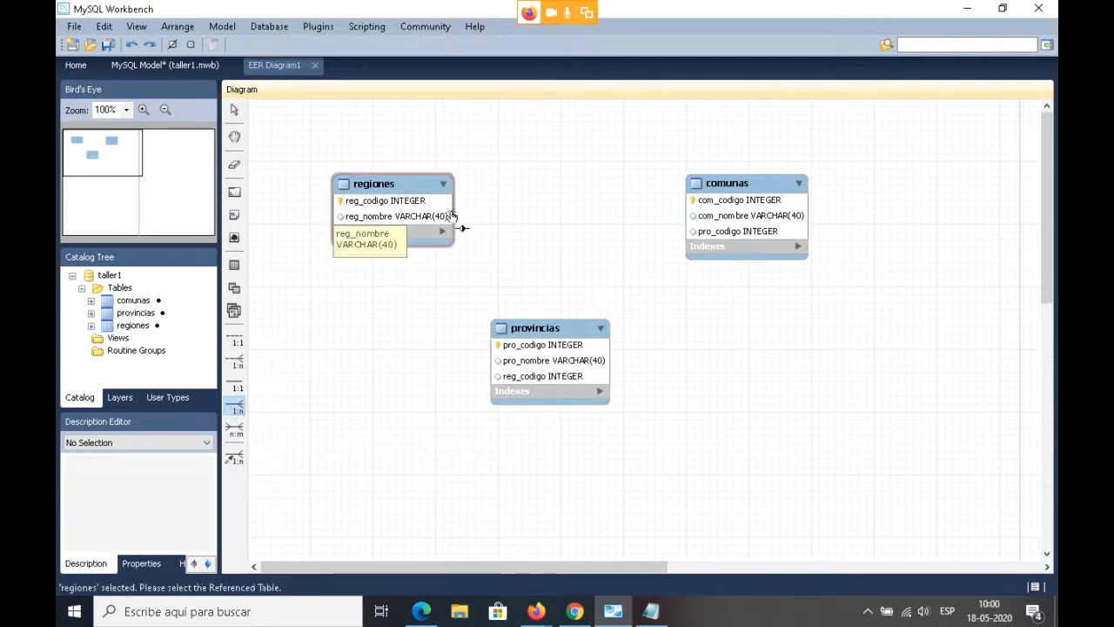
{"action": "left_click", "coordinate": [435, 201]}
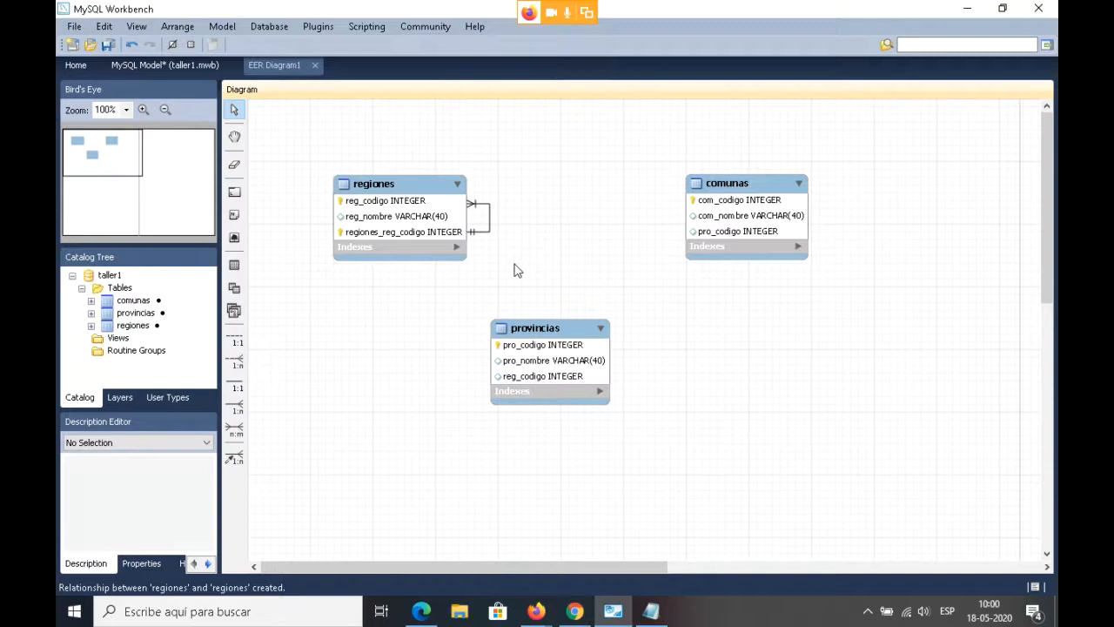
- Edit the regiones table from the relationship's foreign key settings and change the referenced table of fk_regiones_regiones to provincias
{"action": "double_click", "coordinate": [488, 228]}
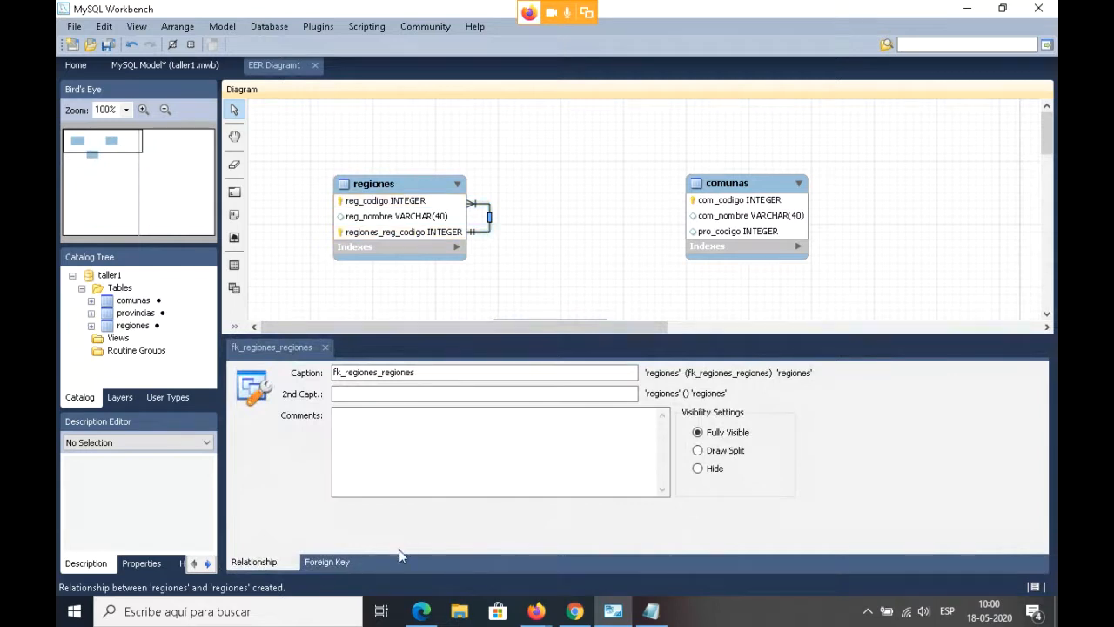
{"action": "left_click", "coordinate": [340, 564]}
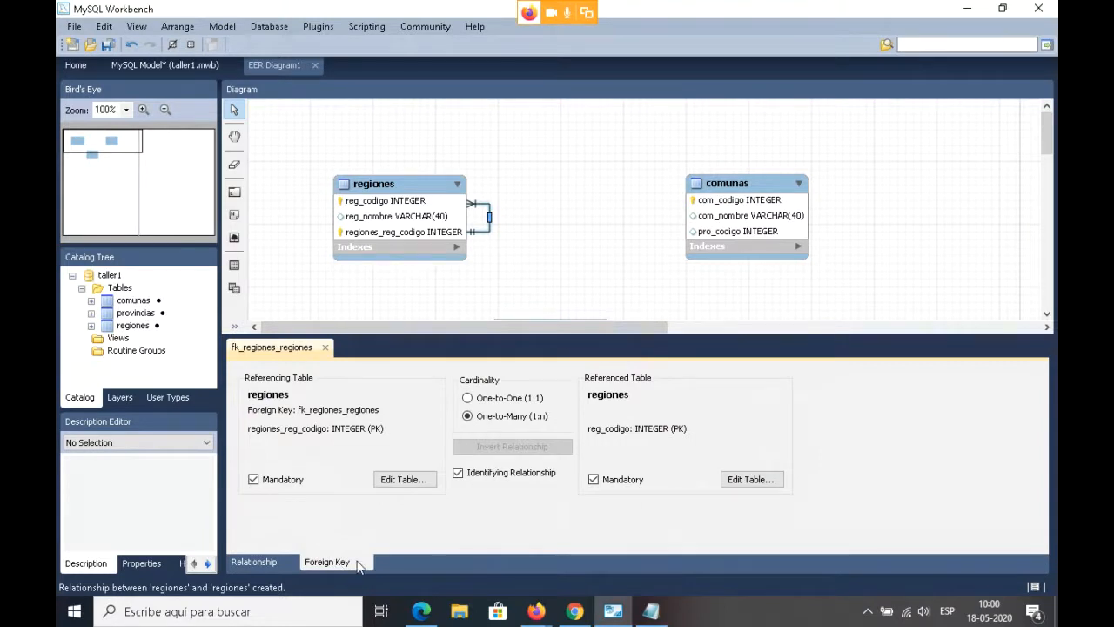
{"action": "left_click", "coordinate": [405, 481]}
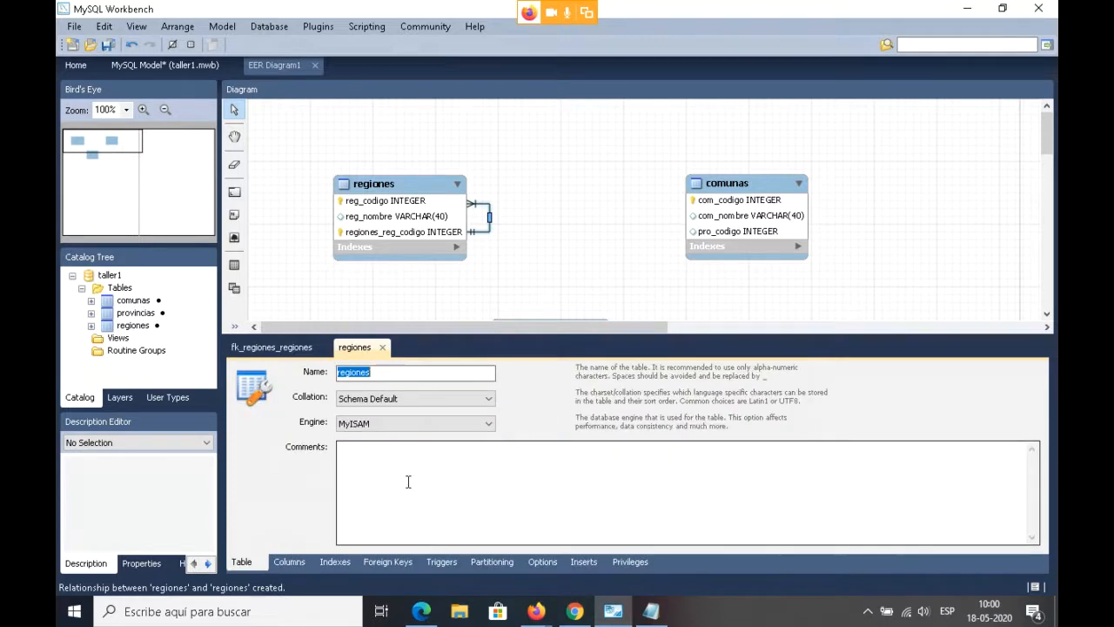
{"action": "left_click", "coordinate": [397, 564]}
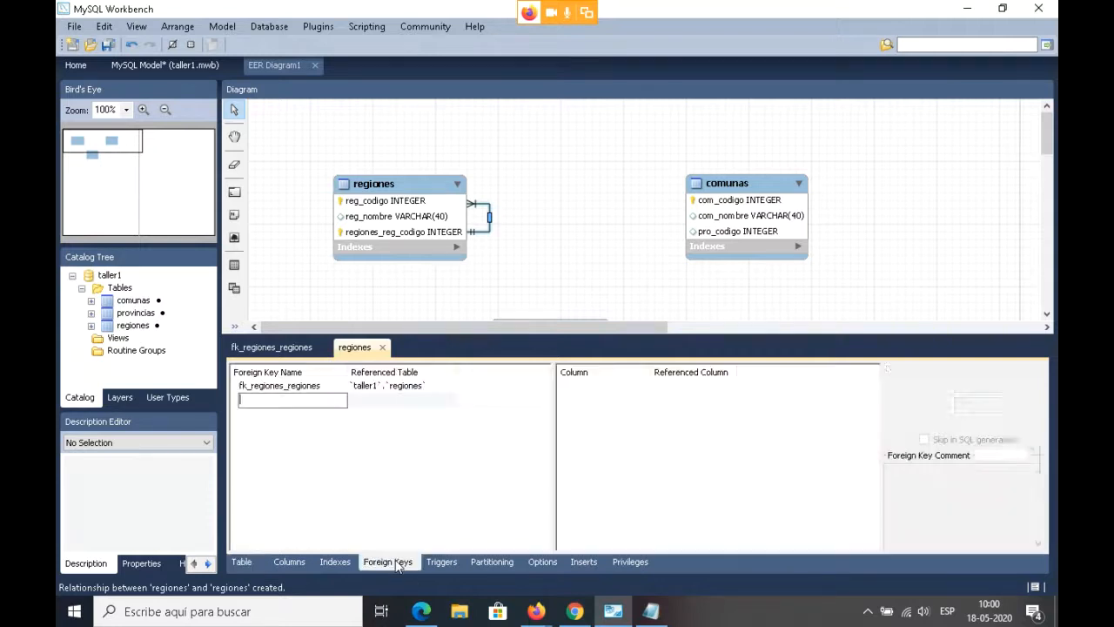
{"action": "left_click", "coordinate": [323, 386]}
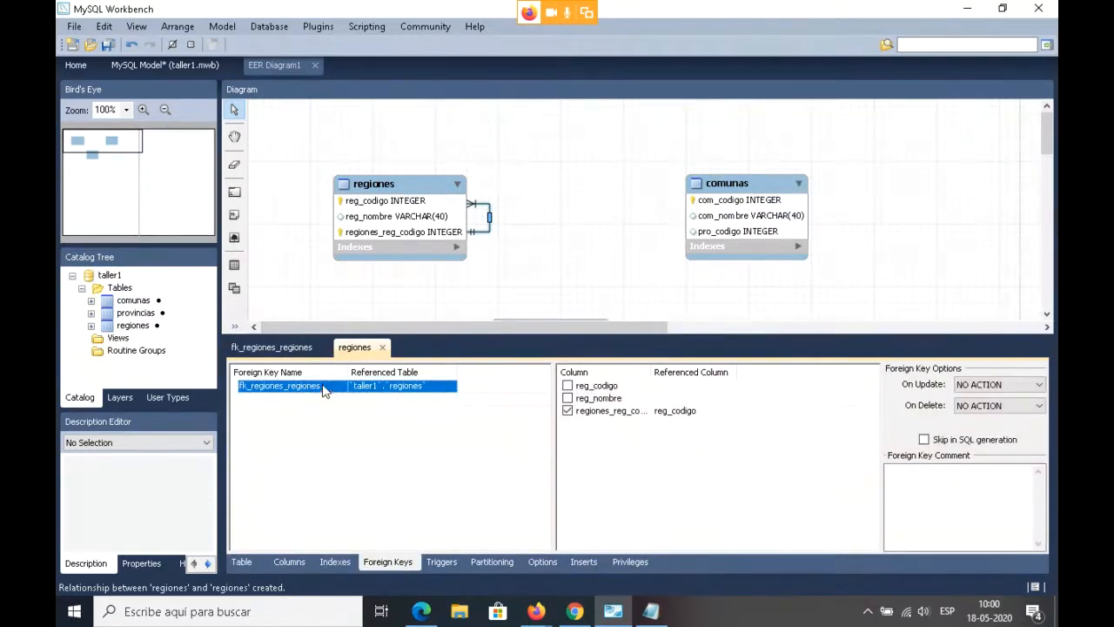
{"action": "left_click", "coordinate": [397, 388]}
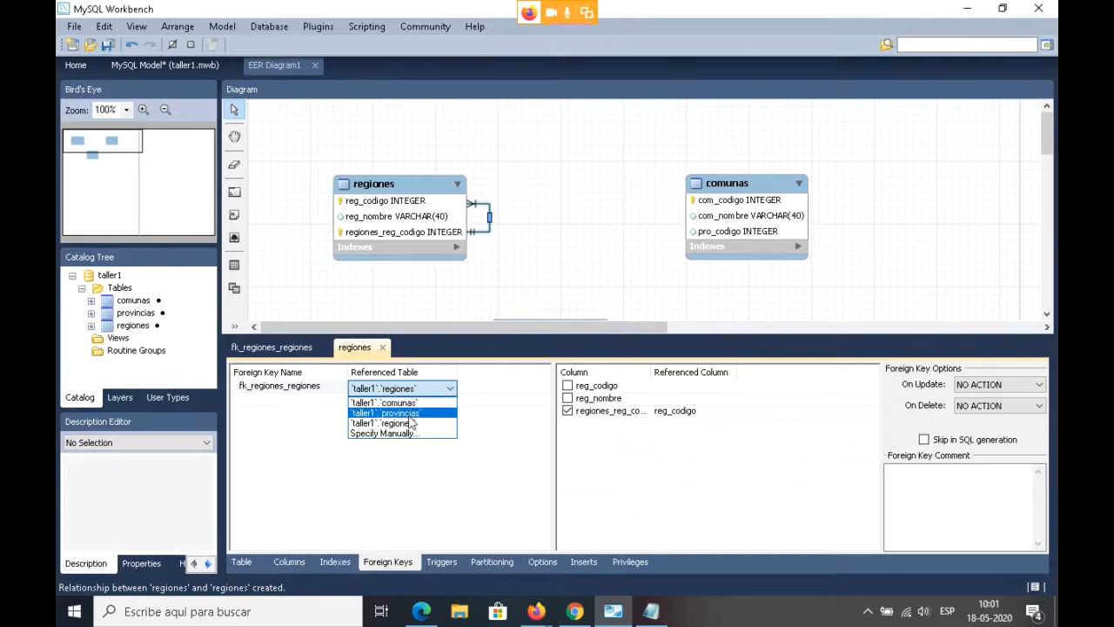
{"action": "left_click", "coordinate": [410, 413]}
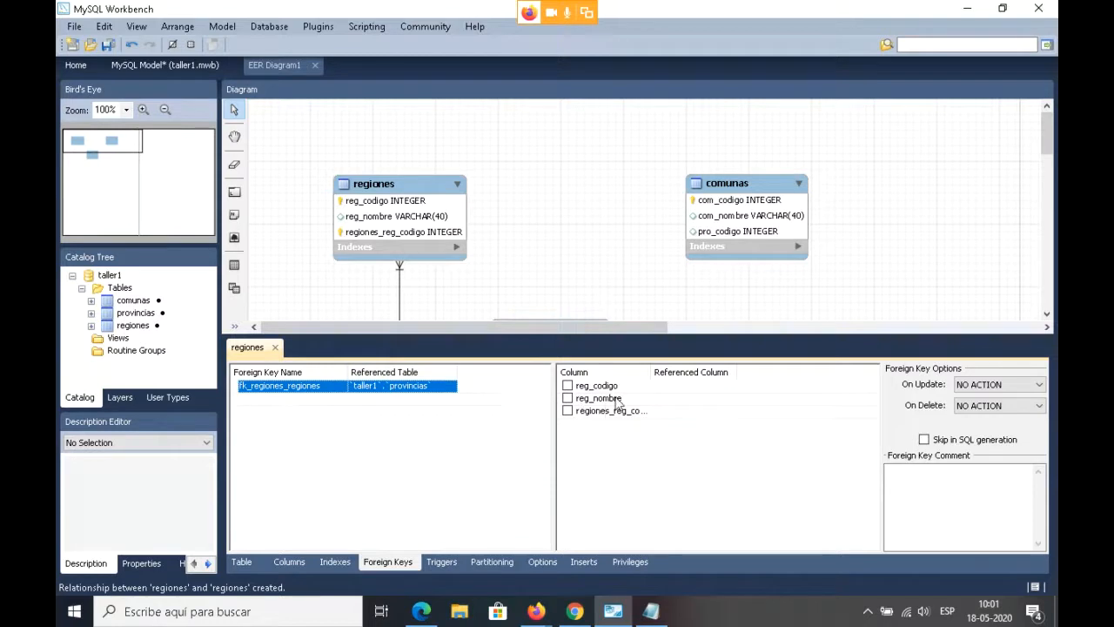
- Include the regiones_reg_codigo column in the foreign key and map it to the referenced column pro_codigo
{"action": "left_click", "coordinate": [568, 410]}
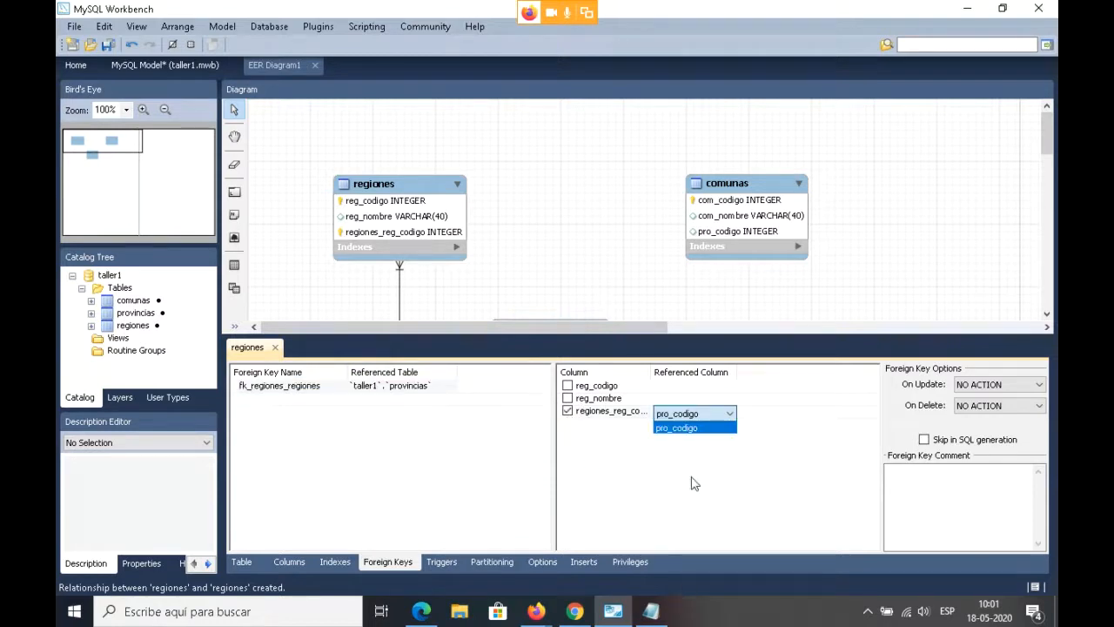
{"action": "left_click", "coordinate": [627, 520]}
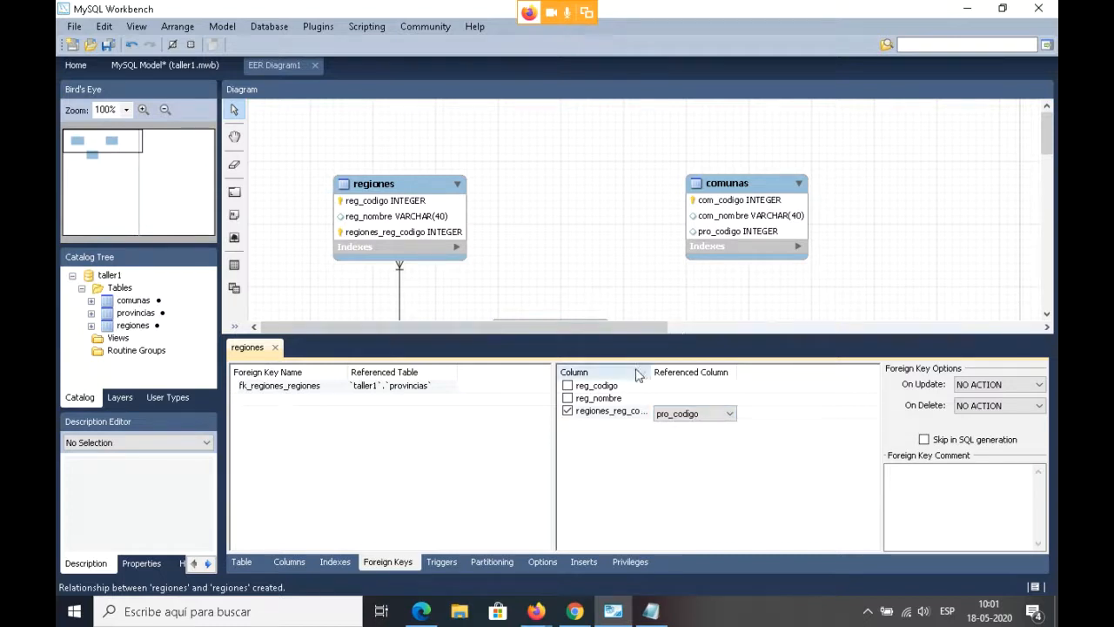
{"action": "left_click", "coordinate": [568, 416]}
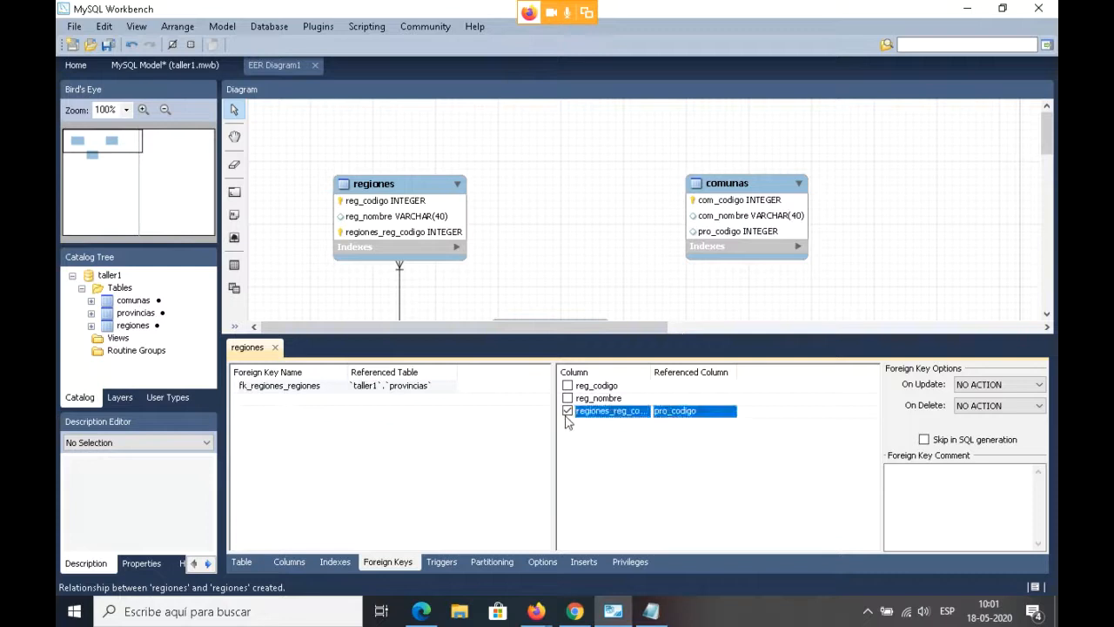
{"action": "left_click", "coordinate": [725, 413]}
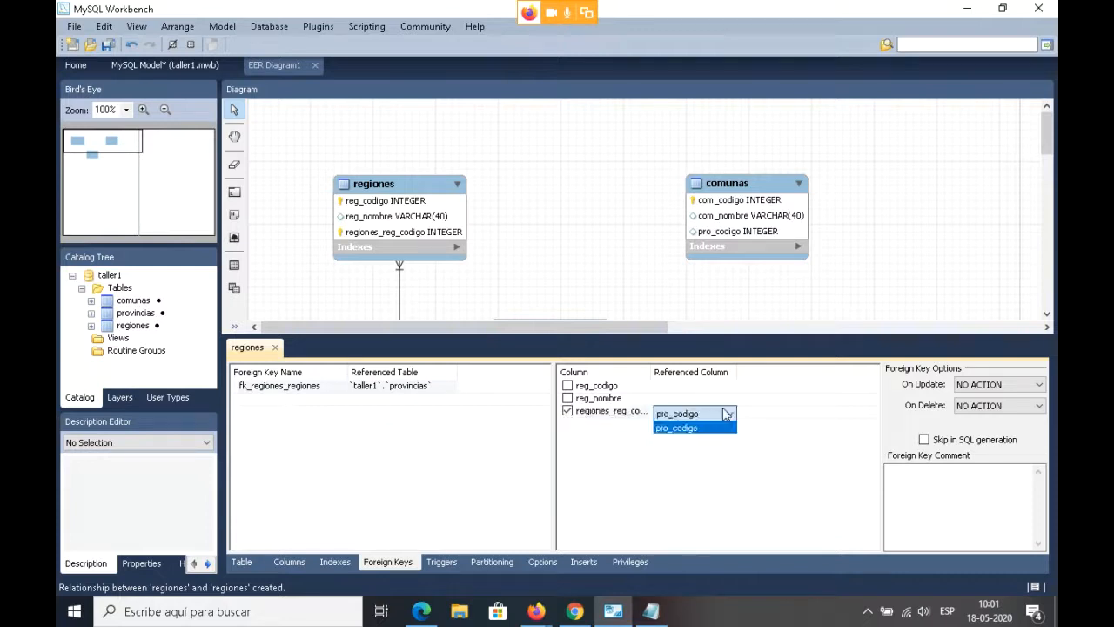
{"action": "left_click", "coordinate": [682, 490]}
- Review the referenced table choices for the foreign key, keep provincias, and close the regiones editor
{"action": "left_click_drag", "start_coordinate": [727, 335], "coordinate": [718, 501]}
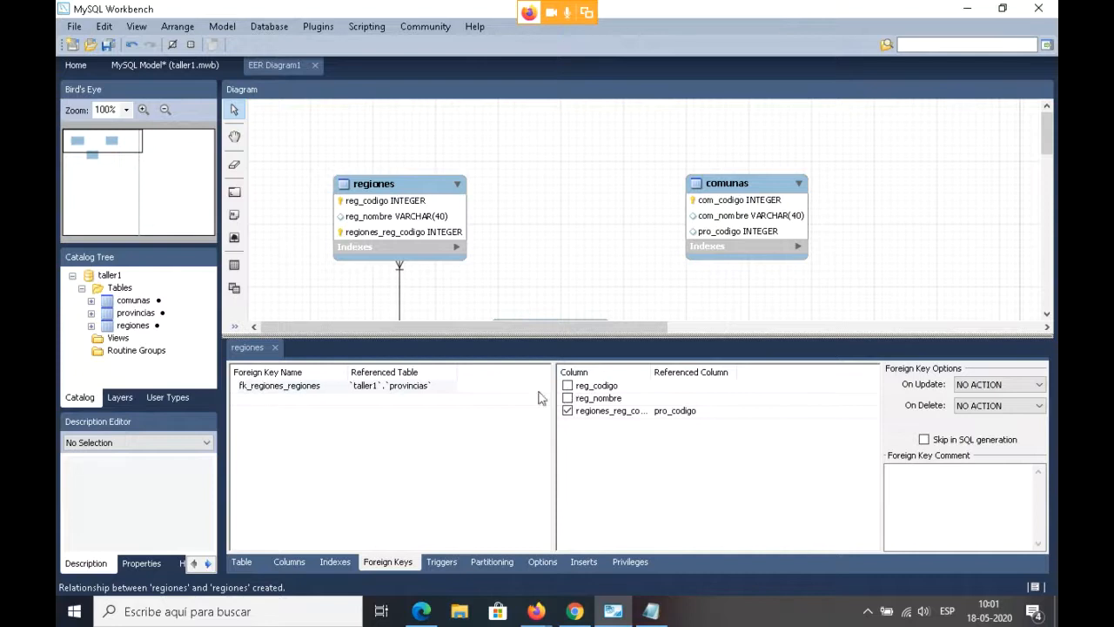
{"action": "left_click", "coordinate": [427, 387]}
{"action": "left_click", "coordinate": [459, 391]}
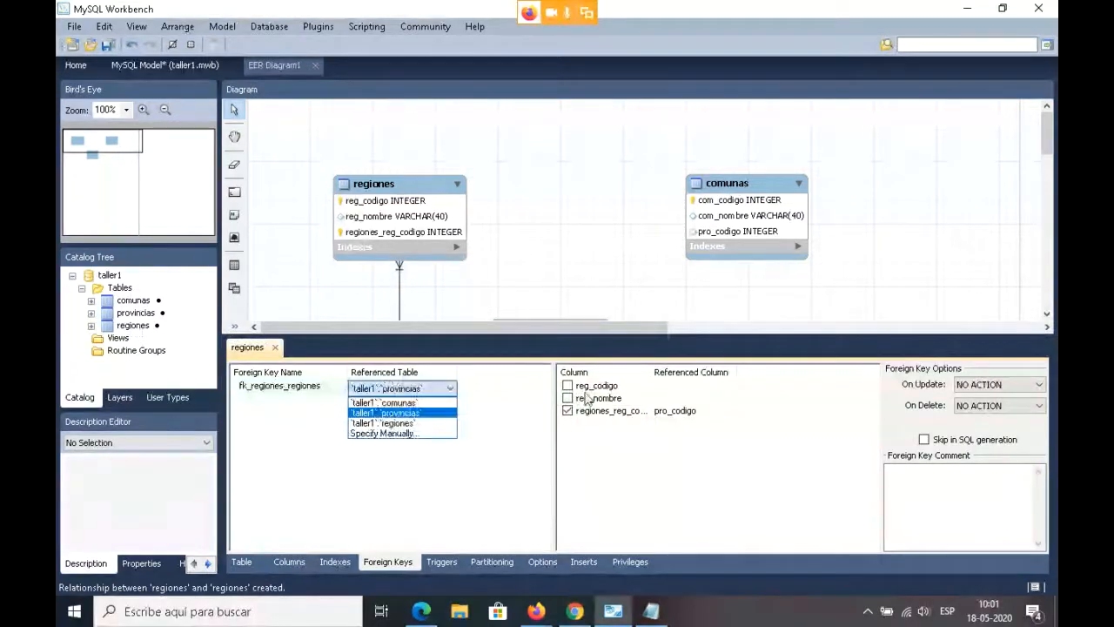
{"action": "left_click", "coordinate": [412, 414]}
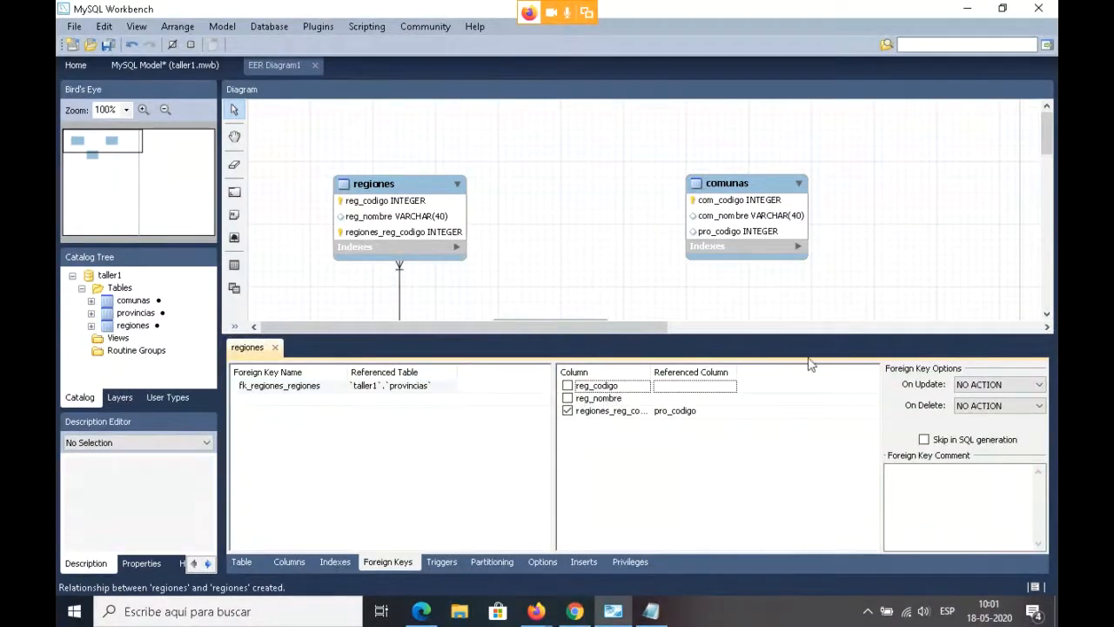
{"action": "left_click", "coordinate": [275, 346]}
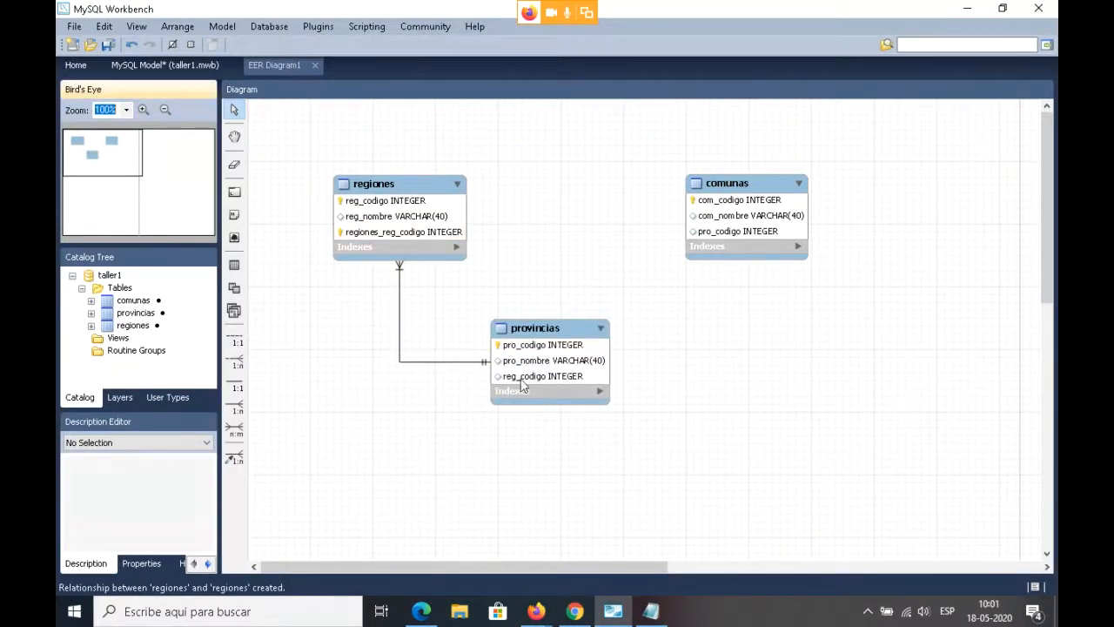
- Open the regiones table from the relationship's foreign key settings and review the referenced table and column mapping of fk_regiones_regiones
{"action": "double_click", "coordinate": [400, 361]}
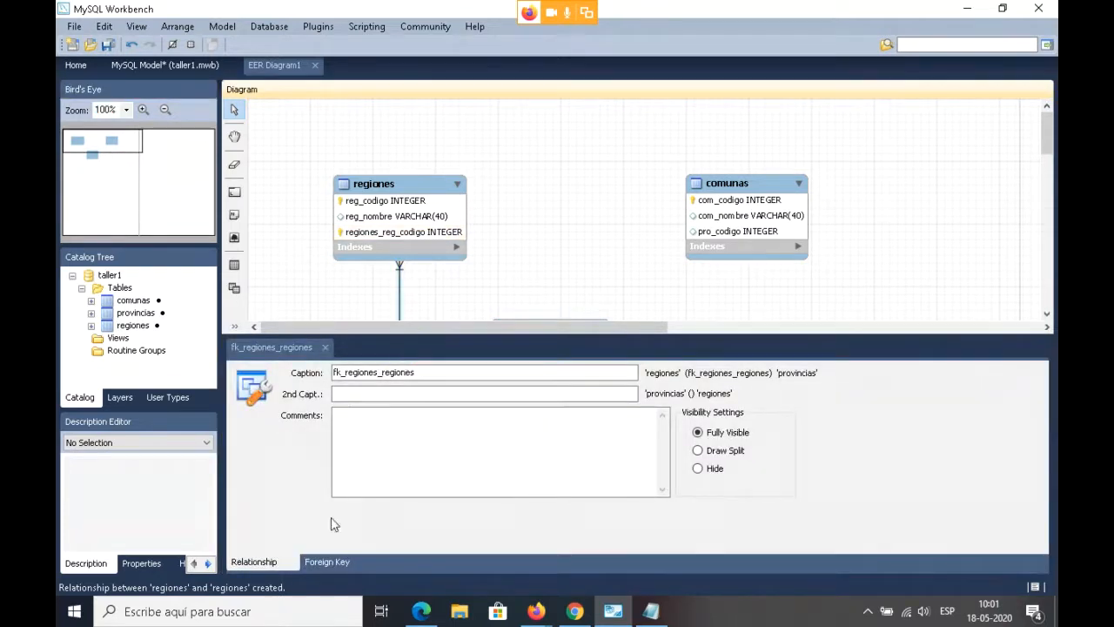
{"action": "left_click", "coordinate": [323, 562]}
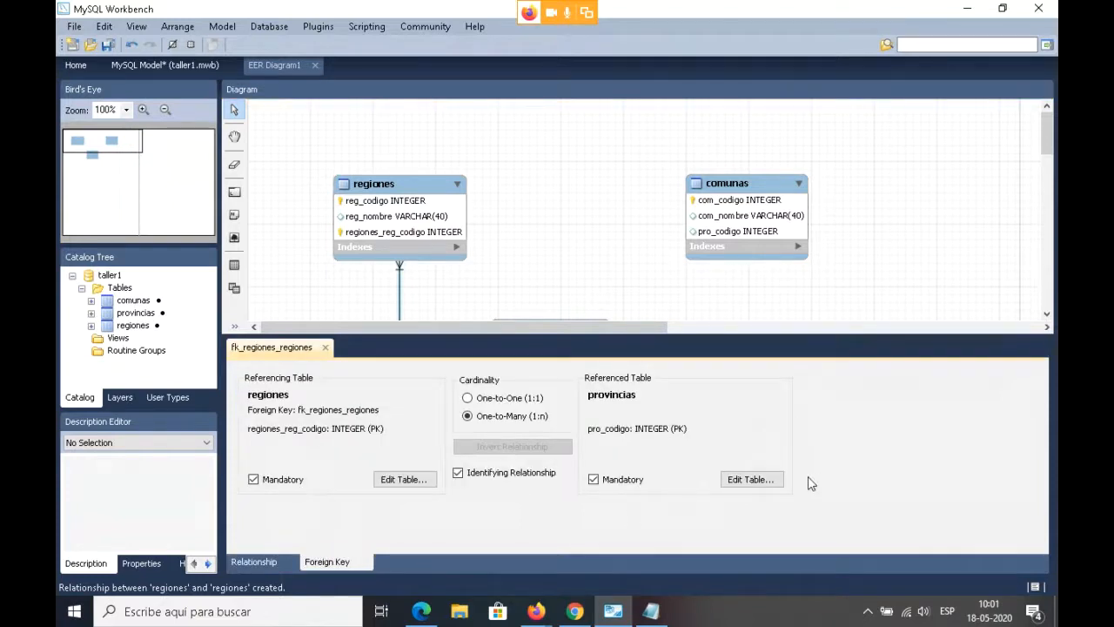
{"action": "left_click", "coordinate": [402, 479]}
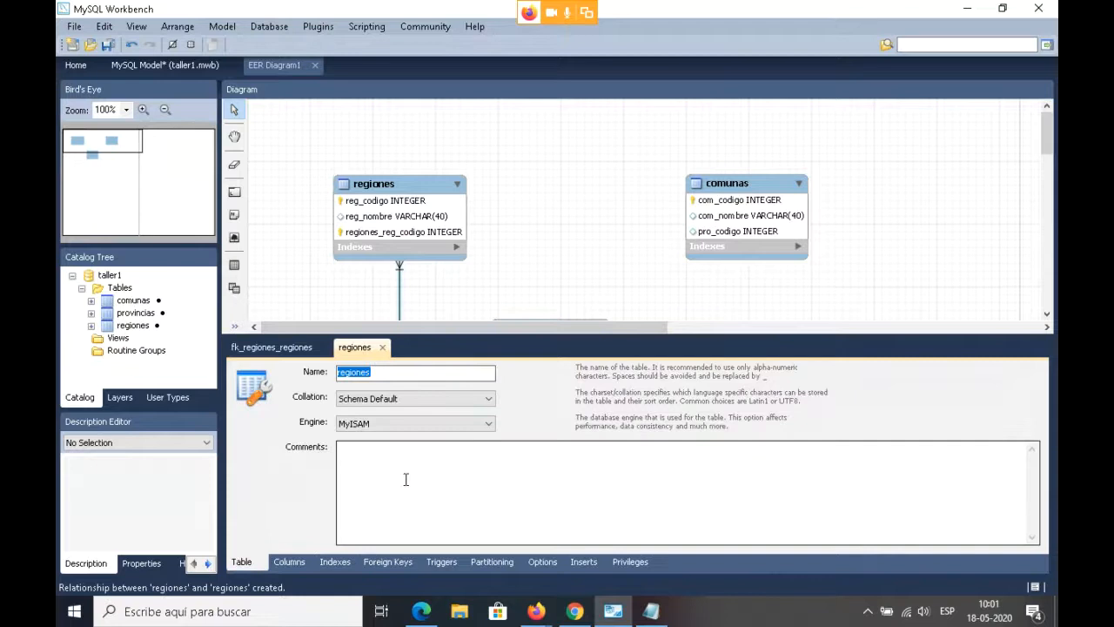
{"action": "left_click", "coordinate": [406, 561]}
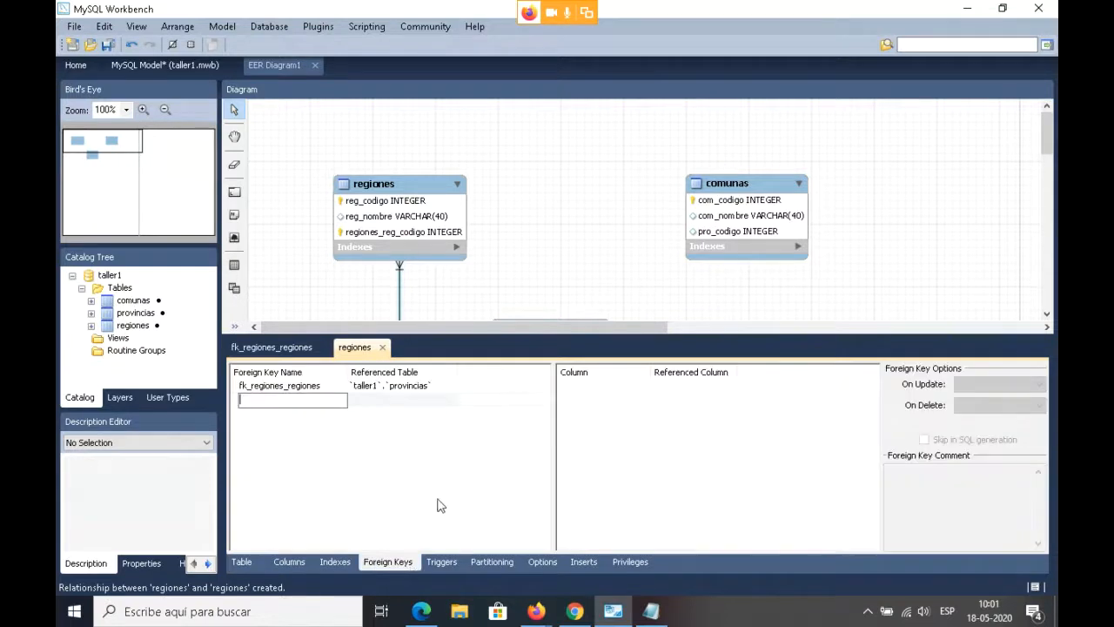
{"action": "left_click", "coordinate": [330, 387]}
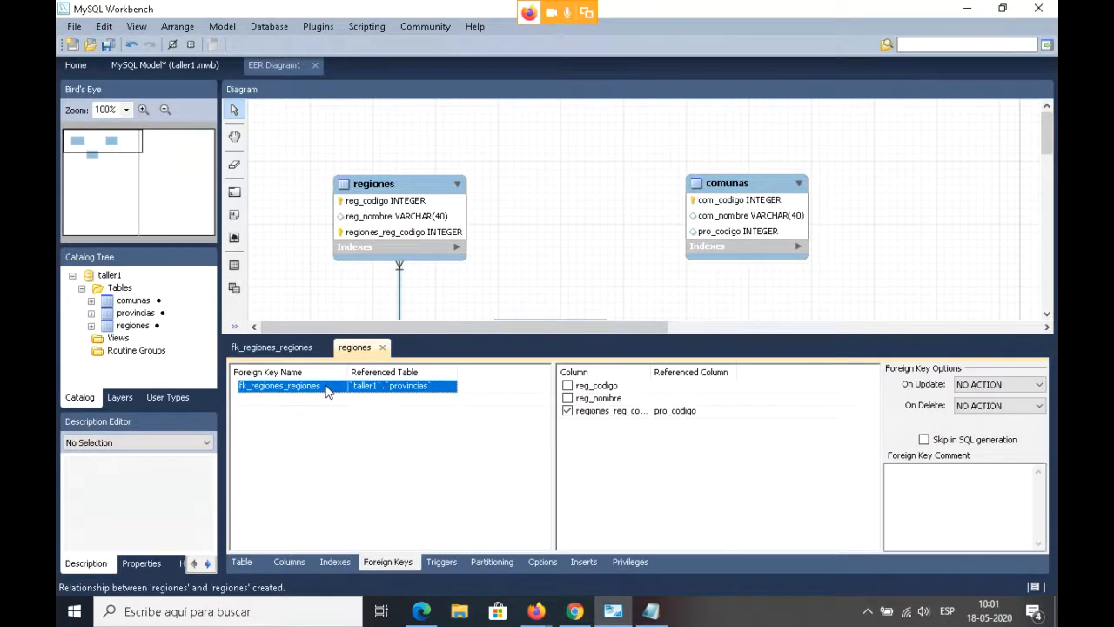
{"action": "left_click", "coordinate": [412, 387]}
{"action": "left_click", "coordinate": [421, 389]}
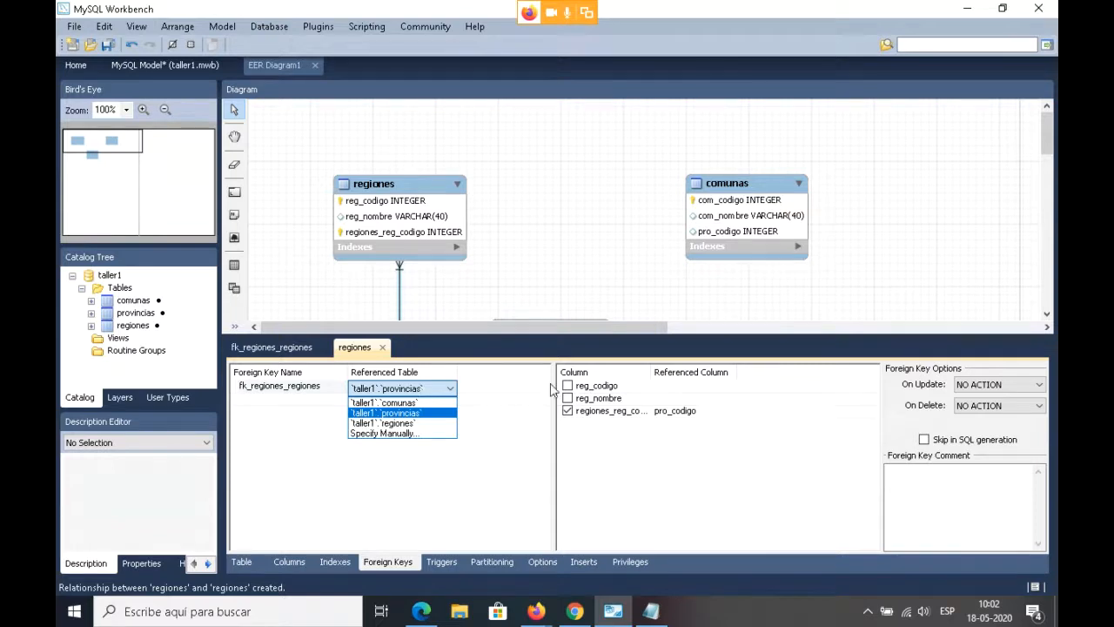
{"action": "left_click", "coordinate": [601, 365]}
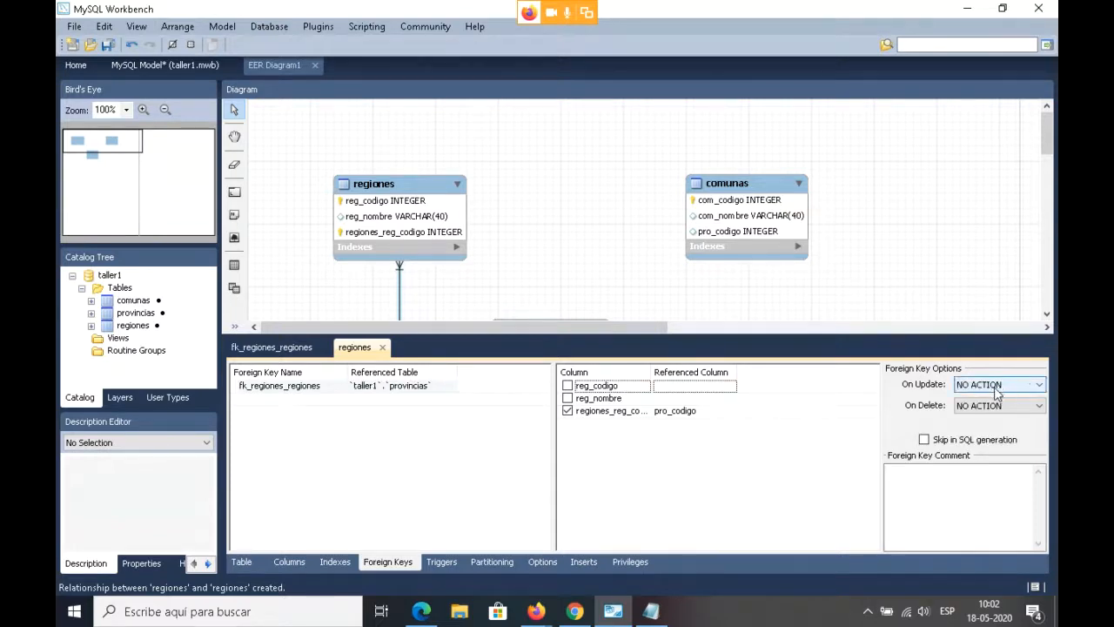
- Try CASCADE as the update action of fk_regiones_regiones, restore NO ACTION, and close the table and relationship editors
{"action": "left_click", "coordinate": [1013, 390]}
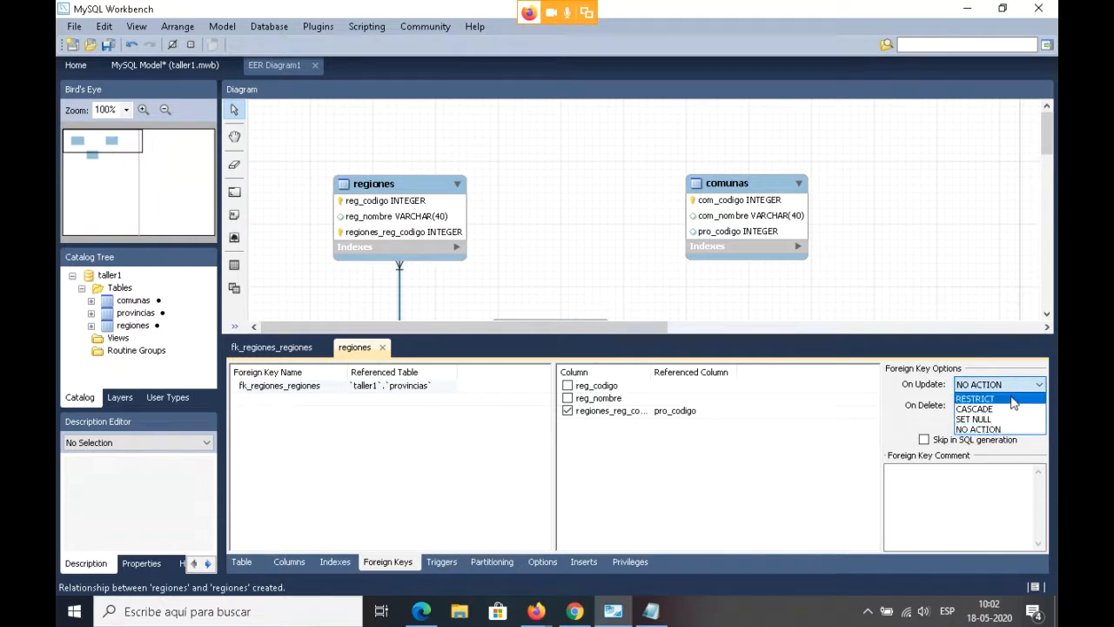
{"action": "left_click", "coordinate": [944, 381]}
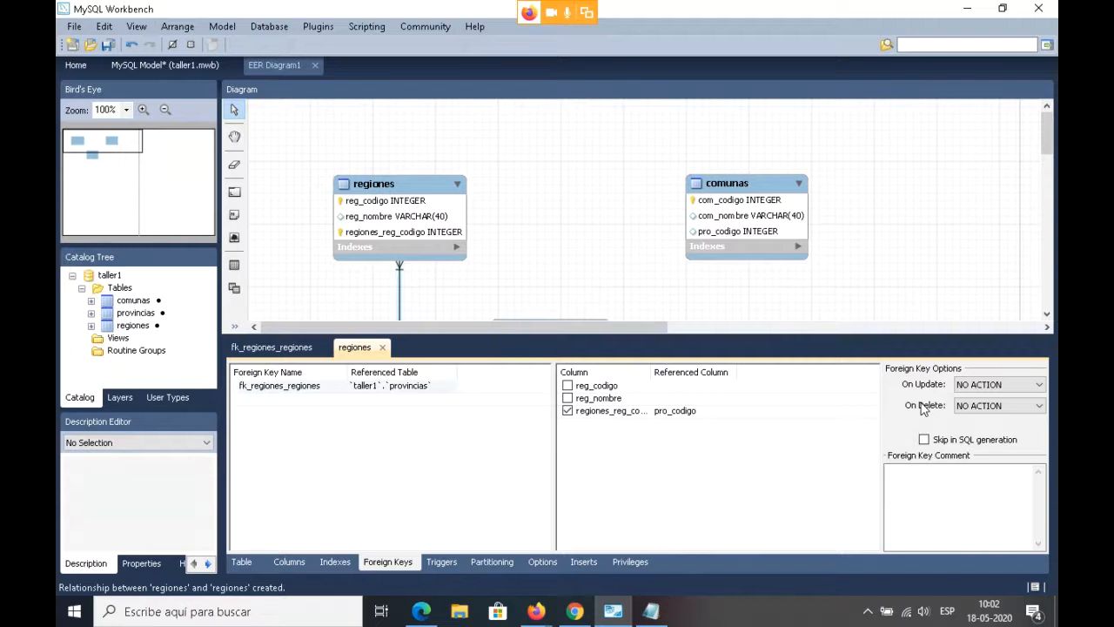
{"action": "left_click", "coordinate": [1000, 386]}
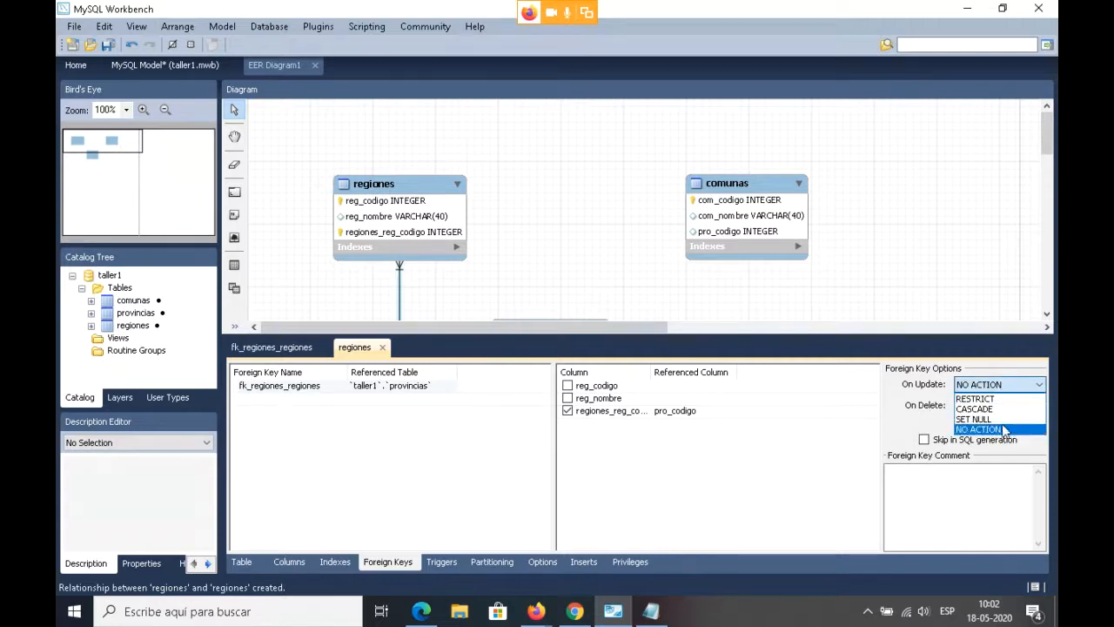
{"action": "left_click", "coordinate": [1004, 409]}
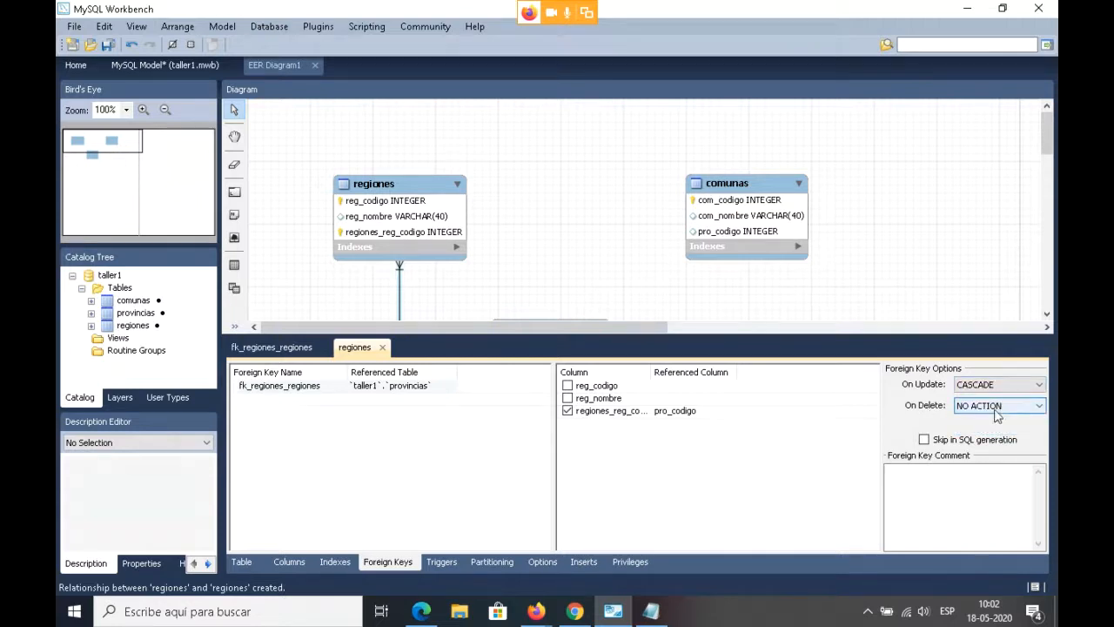
{"action": "left_click", "coordinate": [1001, 386]}
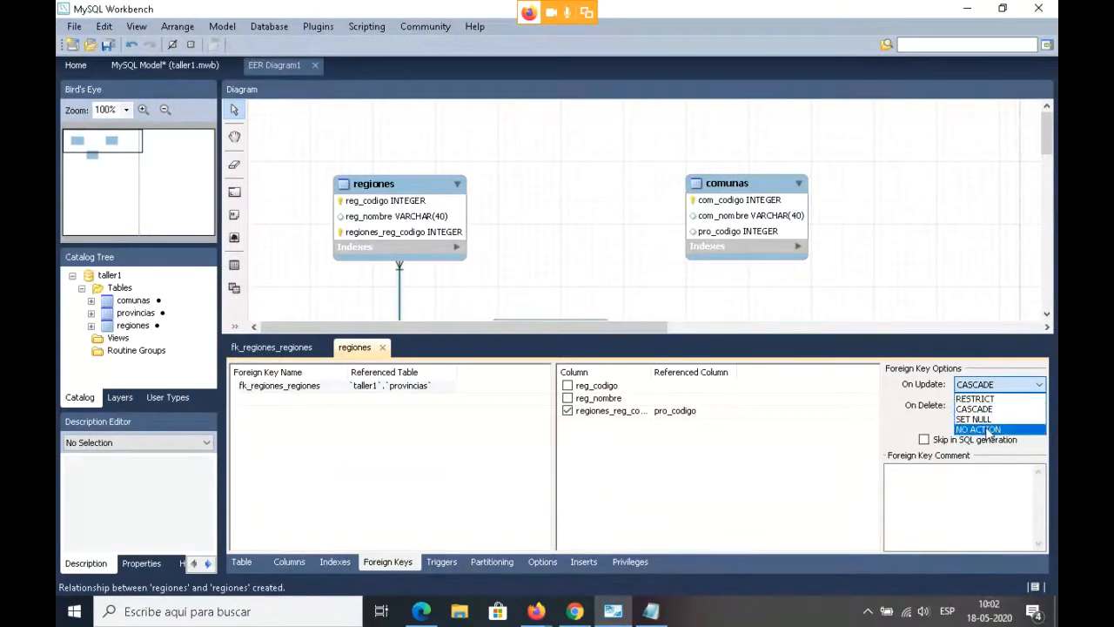
{"action": "left_click", "coordinate": [970, 430]}
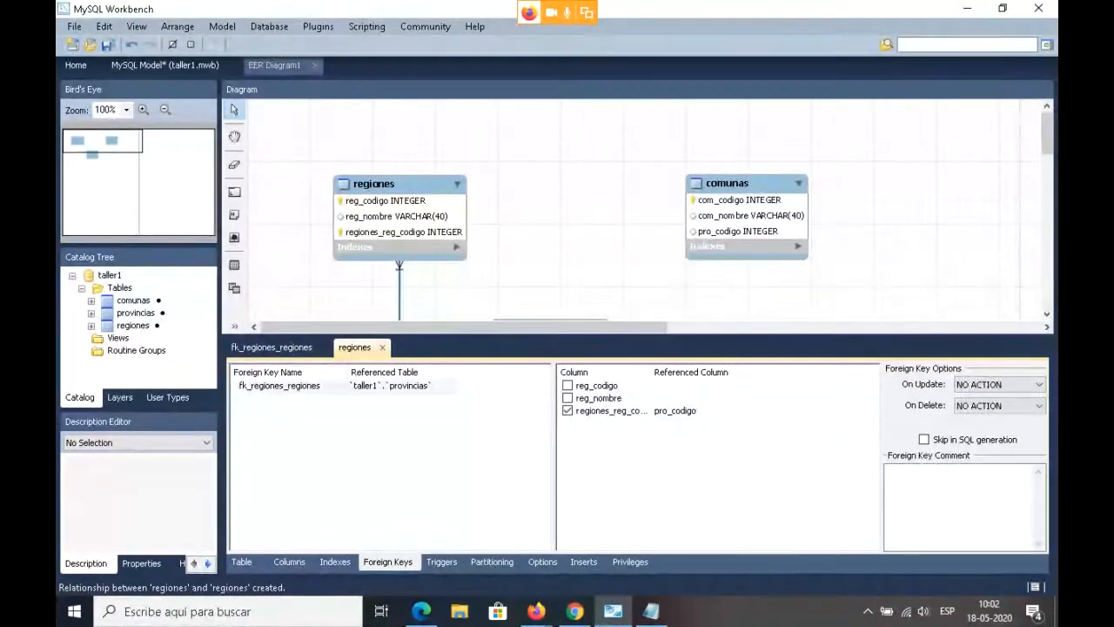
{"action": "left_click", "coordinate": [381, 346]}
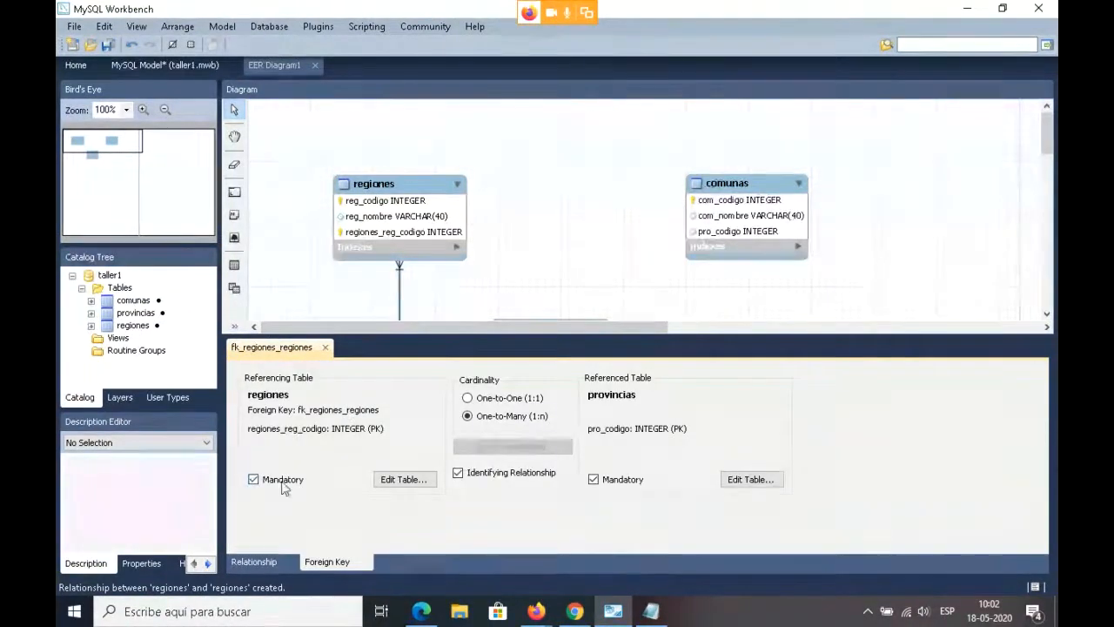
{"action": "left_click", "coordinate": [325, 347]}
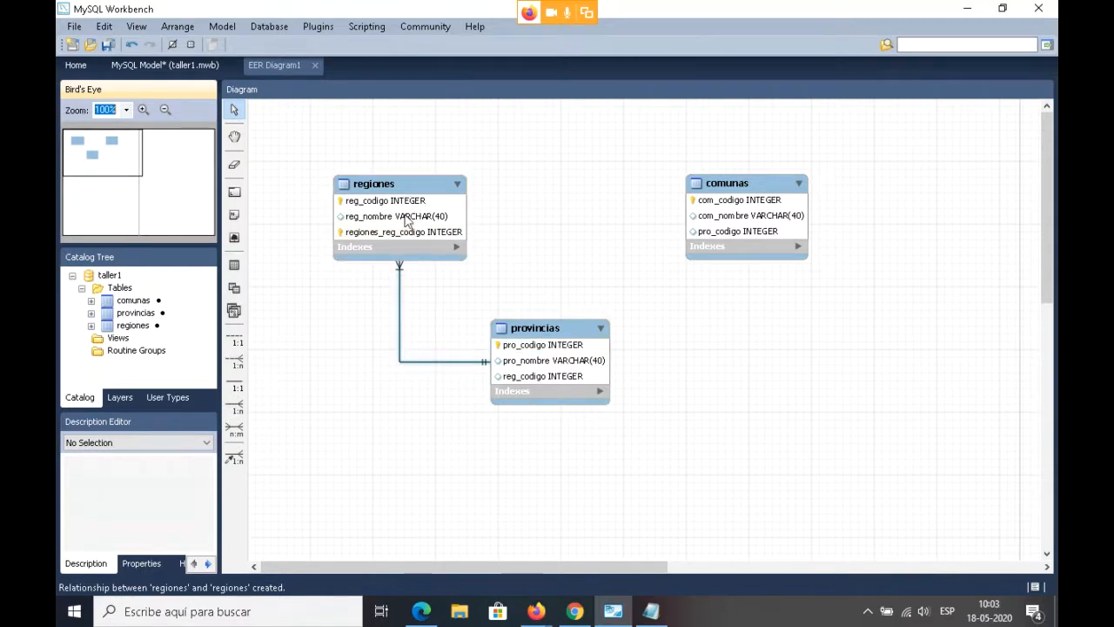
- Edit the provincias table from the relationship's foreign key settings and try to set provincias as the referenced table of an unnamed foreign key
{"action": "right_click", "coordinate": [402, 364]}
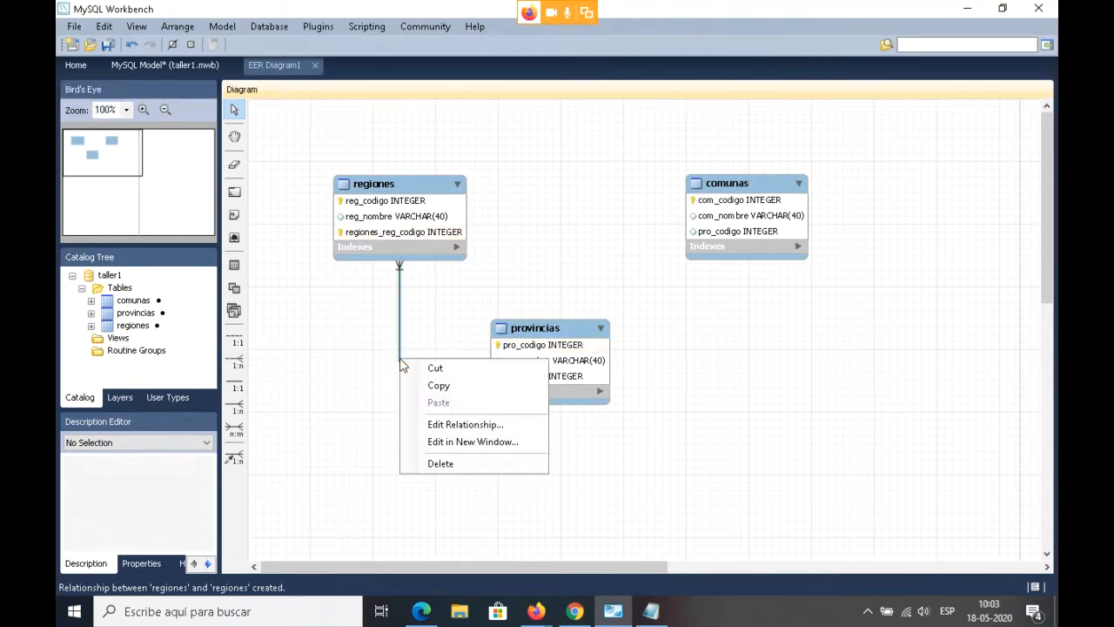
{"action": "left_click", "coordinate": [463, 424]}
{"action": "left_click", "coordinate": [340, 563]}
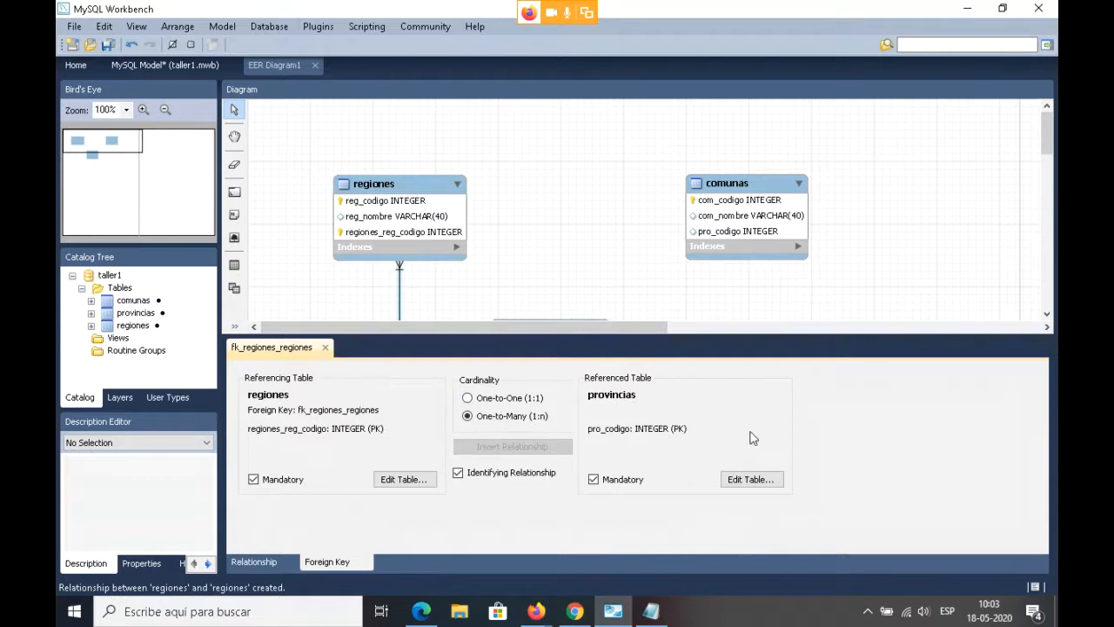
{"action": "left_click", "coordinate": [762, 484]}
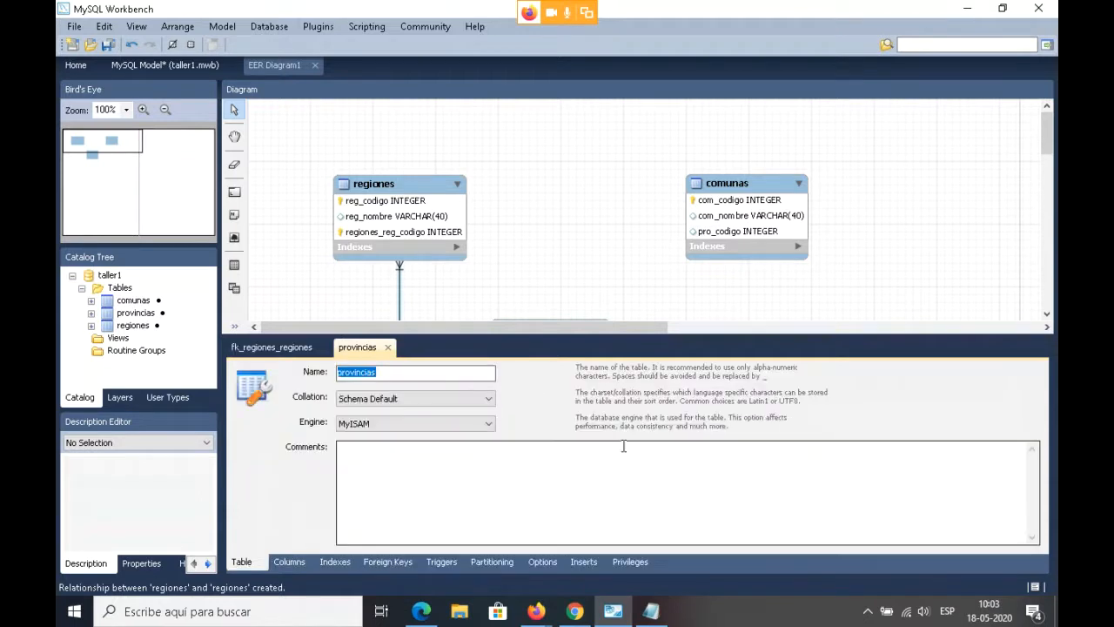
{"action": "left_click", "coordinate": [387, 562]}
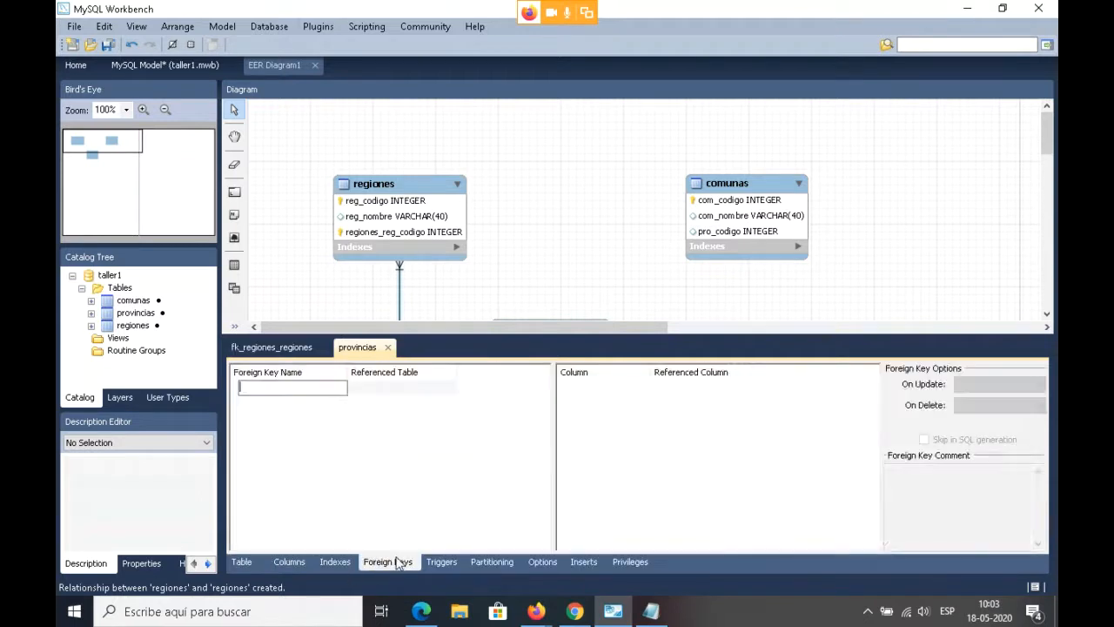
{"action": "left_click", "coordinate": [396, 387]}
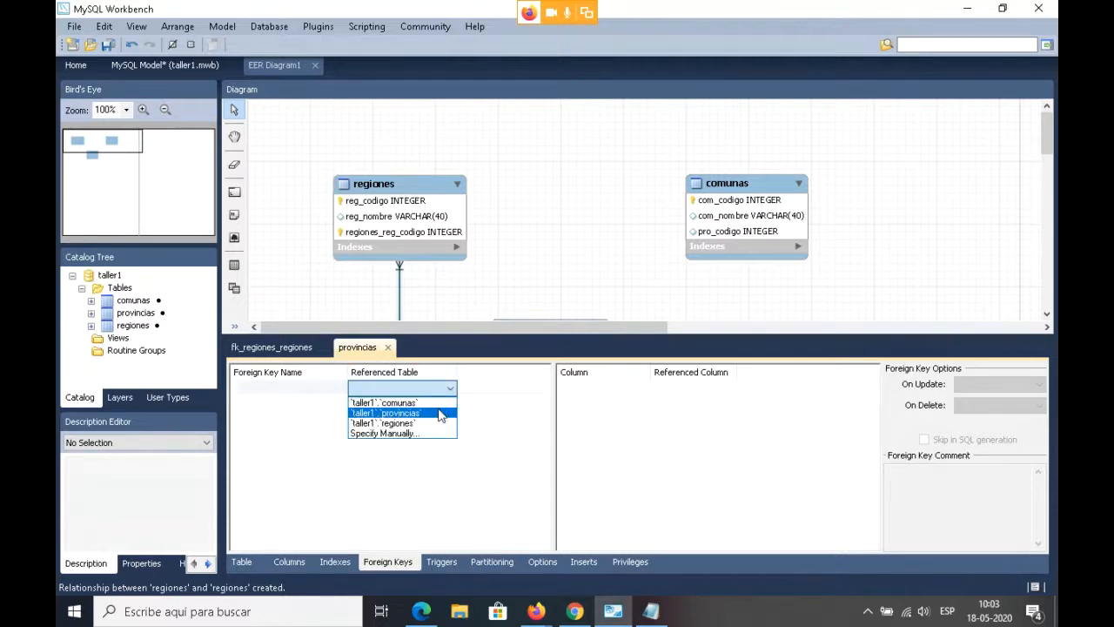
{"action": "left_click", "coordinate": [440, 414]}
{"action": "left_click", "coordinate": [384, 390]}
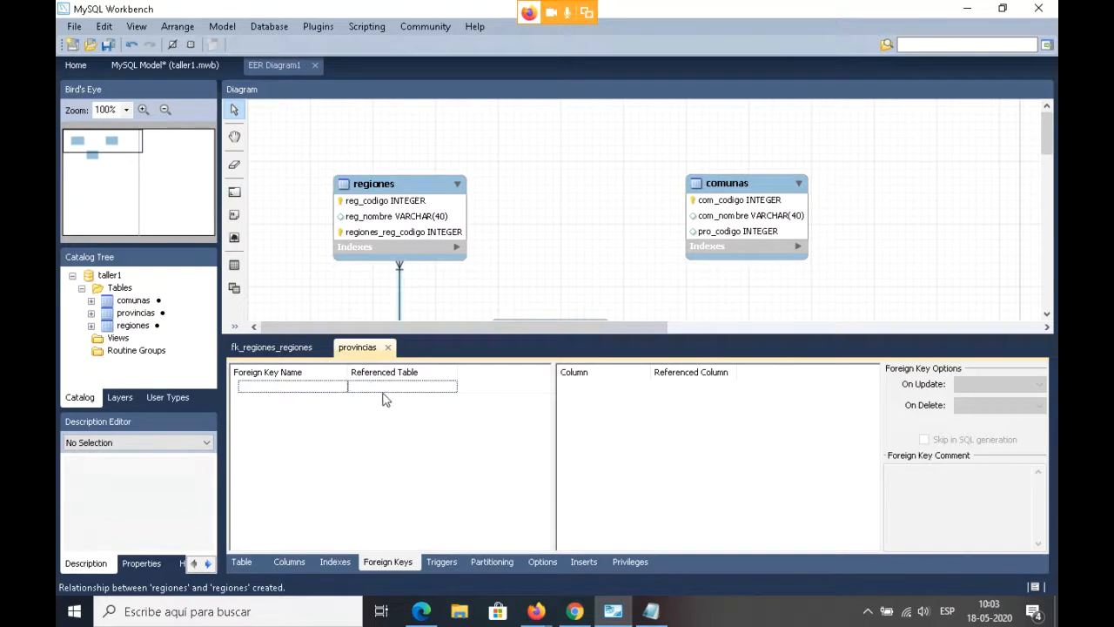
- Try to set regiones as the referenced table of the unnamed foreign key and close the provincias editor
{"action": "left_click", "coordinate": [395, 388]}
{"action": "left_click", "coordinate": [395, 390]}
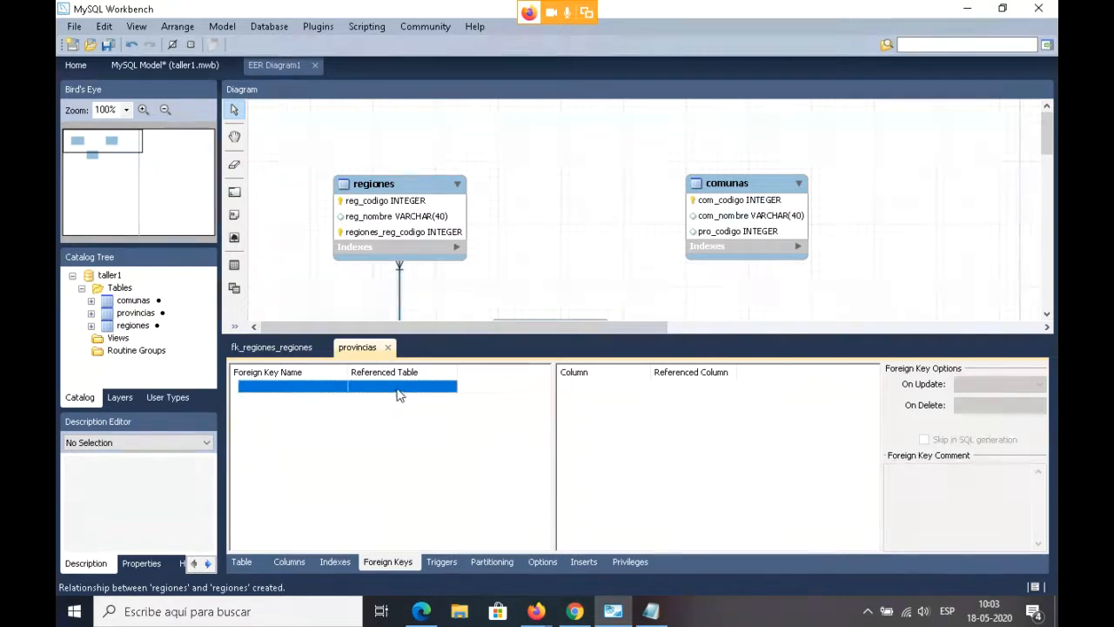
{"action": "double_click", "coordinate": [397, 388]}
{"action": "left_click", "coordinate": [398, 394]}
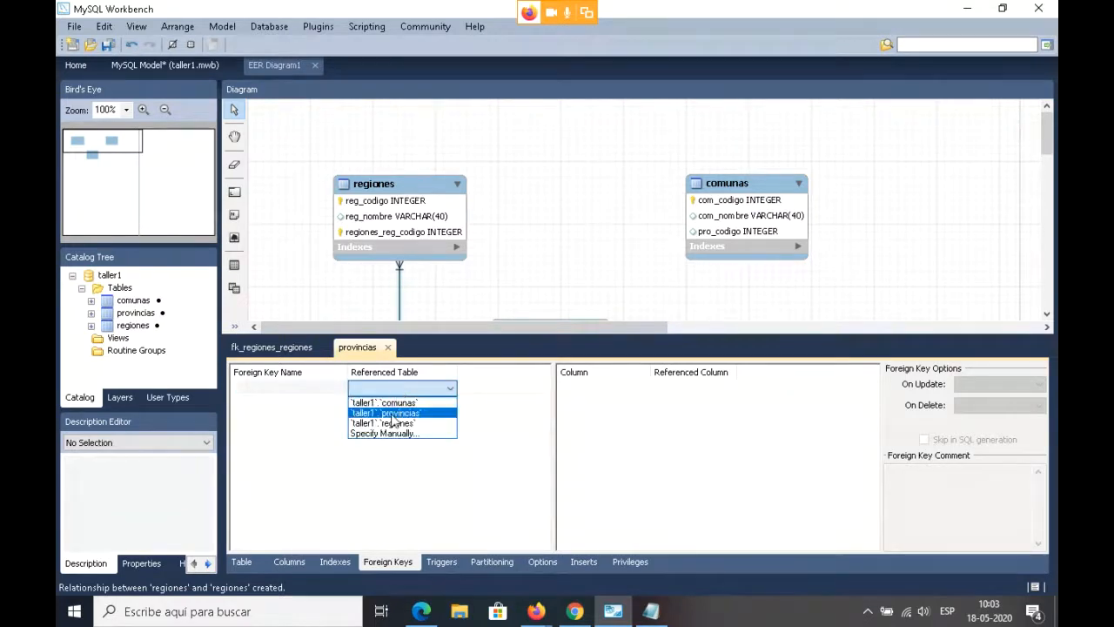
{"action": "left_click", "coordinate": [389, 425]}
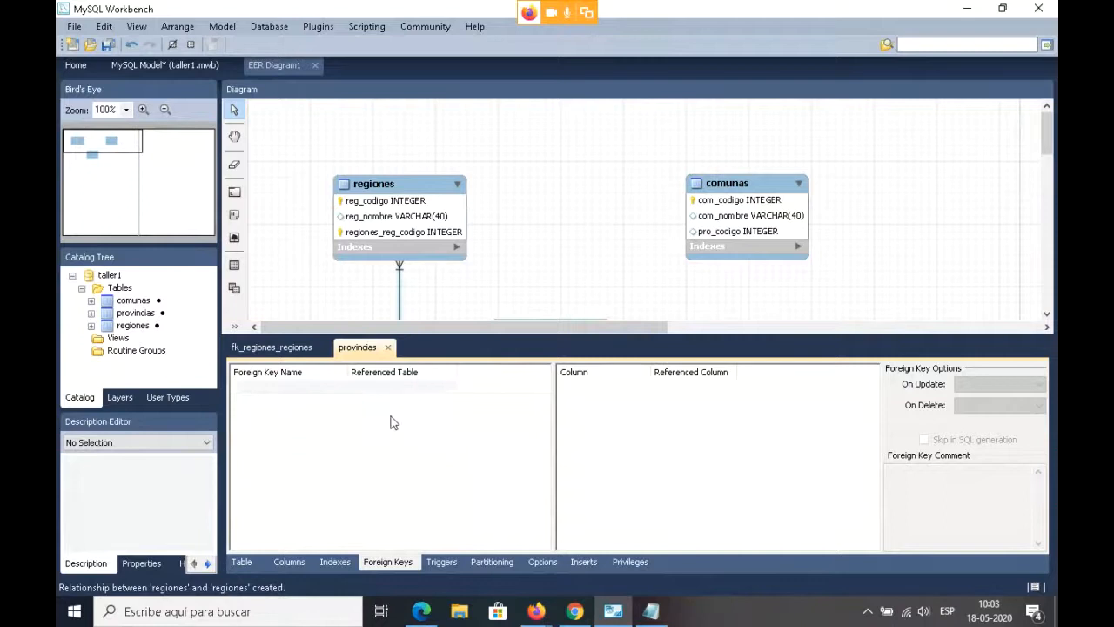
{"action": "left_click", "coordinate": [259, 562]}
{"action": "left_click", "coordinate": [387, 347]}
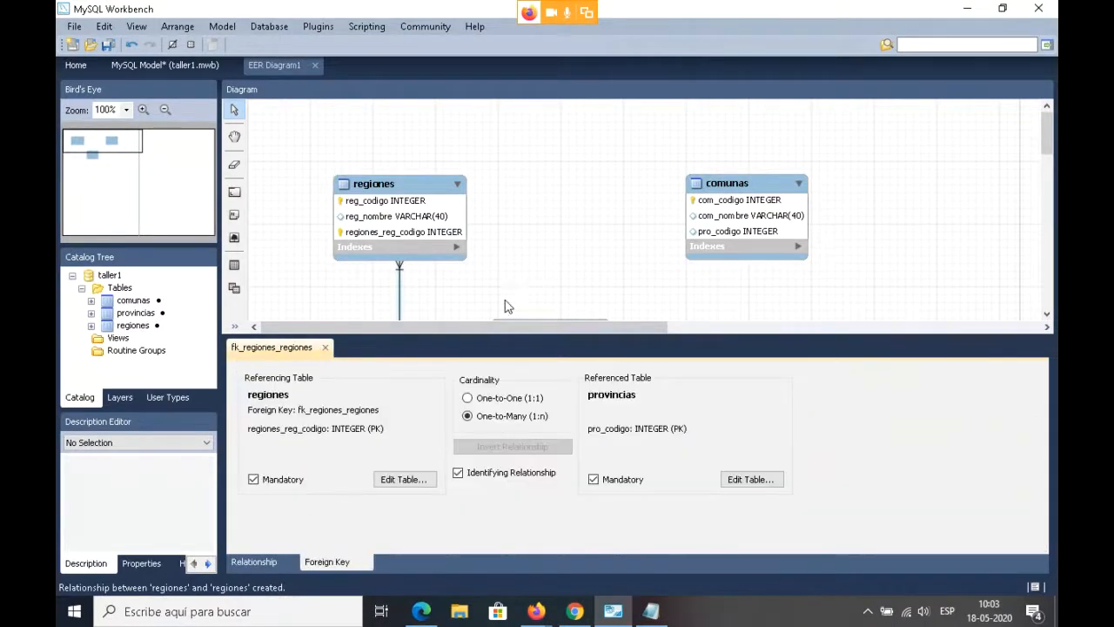
- Delete the relationship between regiones and provincias together with the columns used by its foreign key
{"action": "left_click", "coordinate": [324, 346]}
{"action": "left_click", "coordinate": [399, 350]}
{"action": "right_click", "coordinate": [399, 346]}
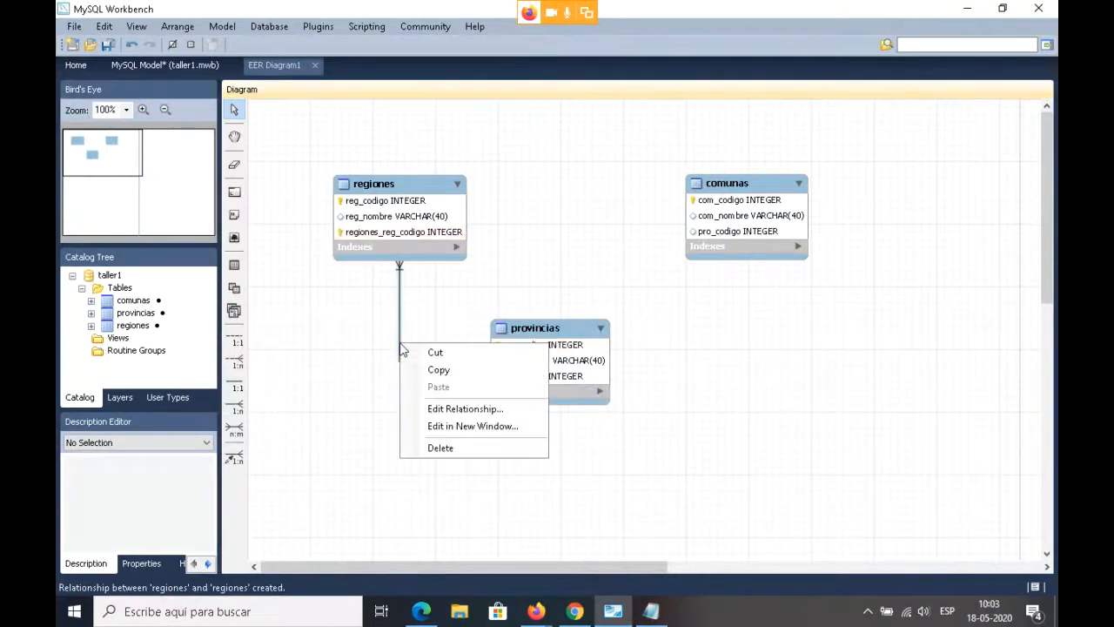
{"action": "left_click", "coordinate": [457, 449]}
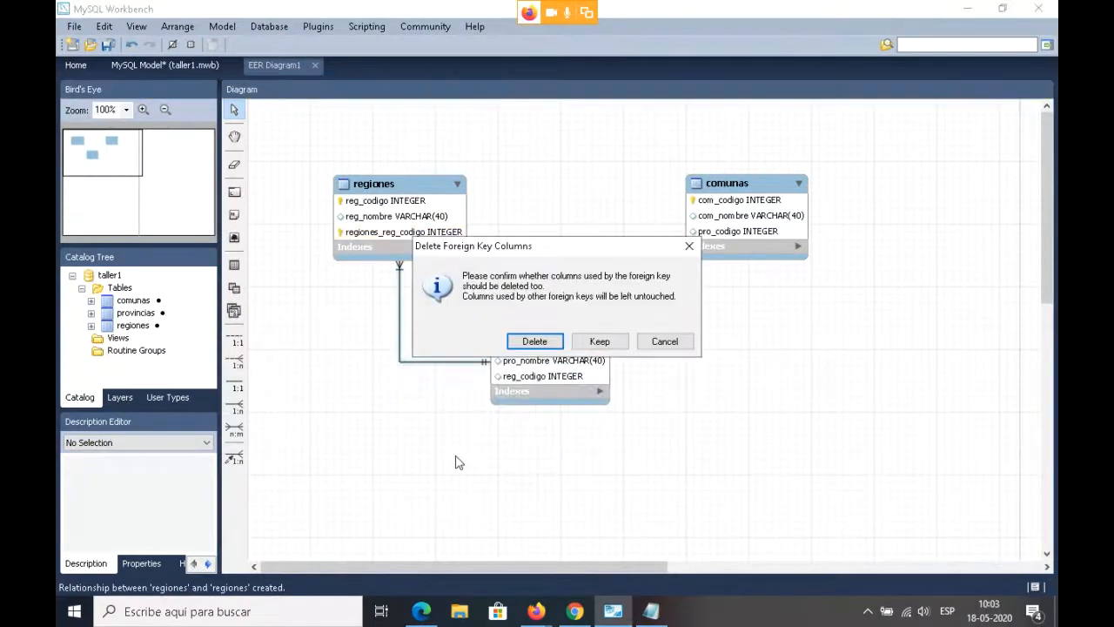
{"action": "left_click", "coordinate": [547, 342]}
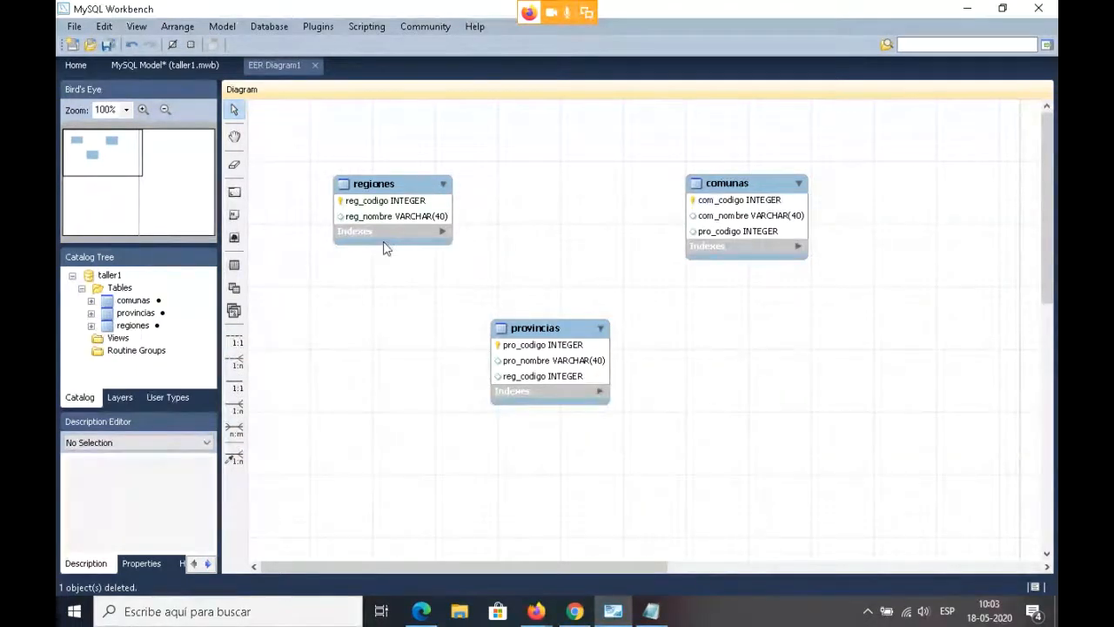
{"action": "left_click", "coordinate": [76, 27]}
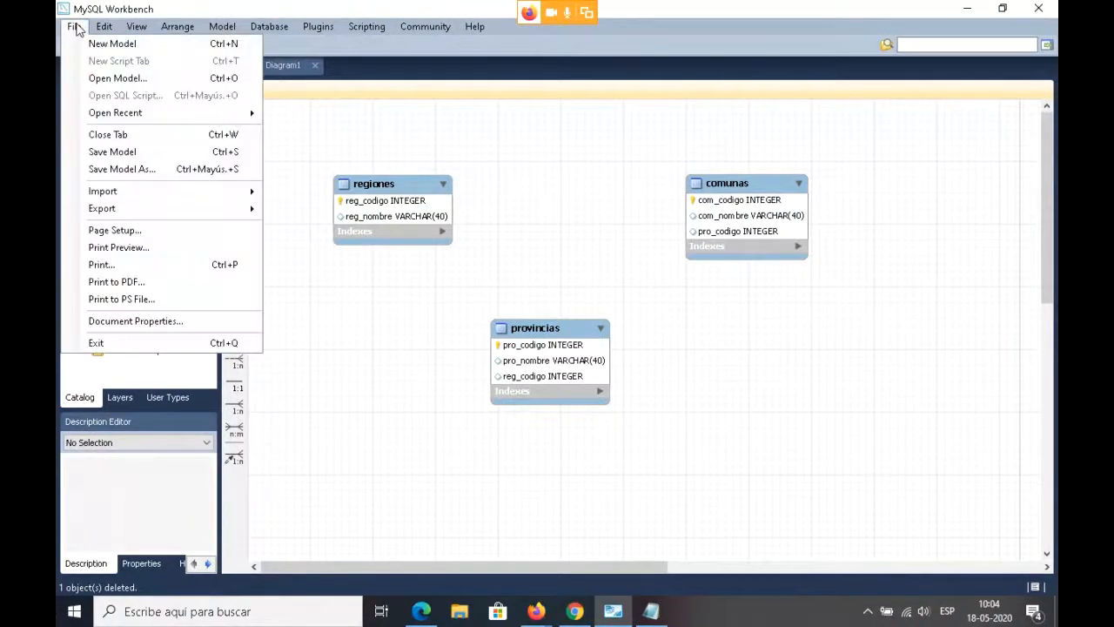
{"action": "mouse_move", "coordinate": [103, 27]}
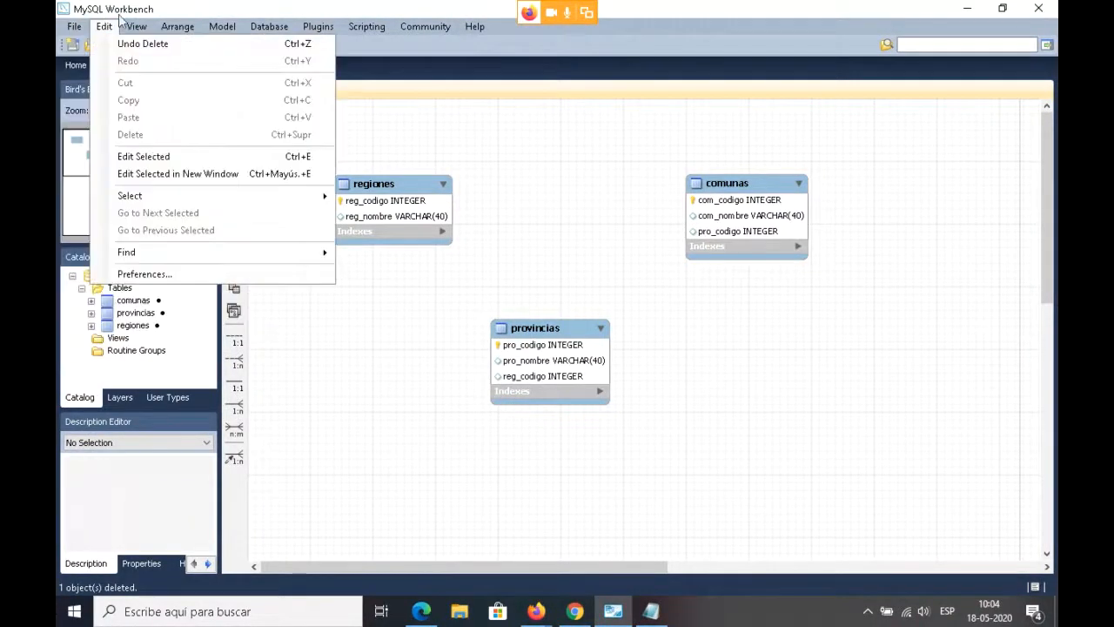
{"action": "left_click", "coordinate": [171, 4]}
{"action": "left_click", "coordinate": [161, 69]}
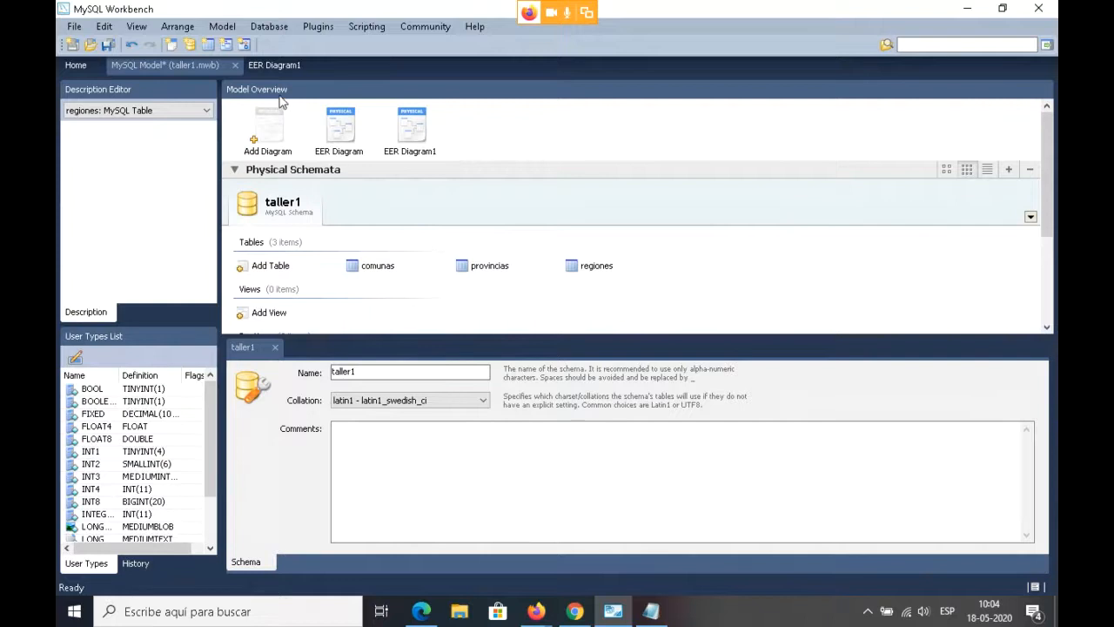
{"action": "left_click", "coordinate": [276, 65]}
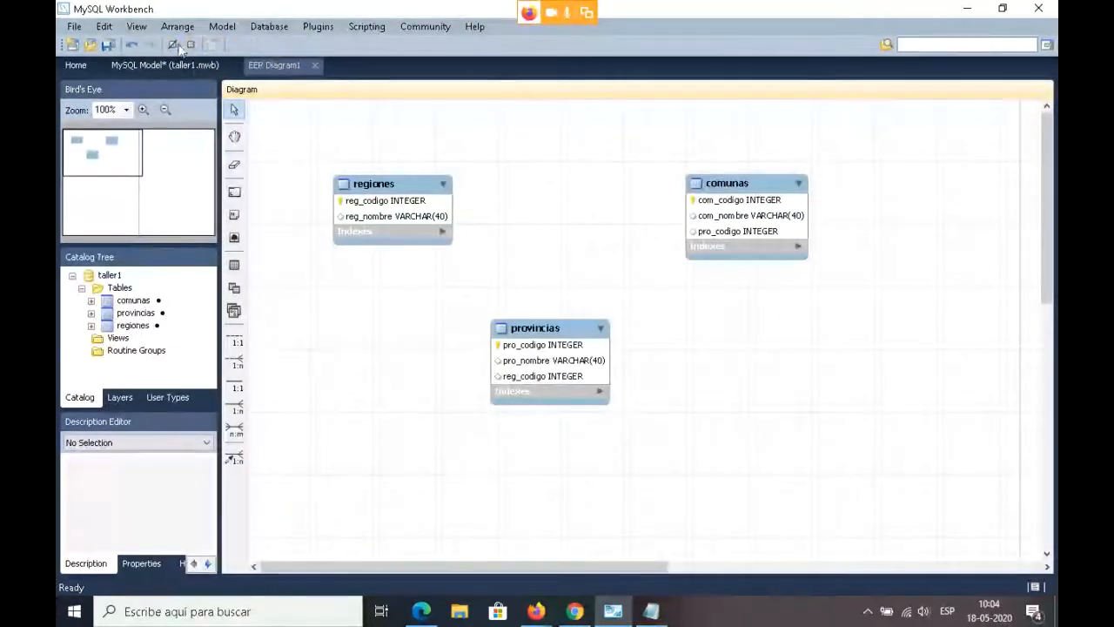
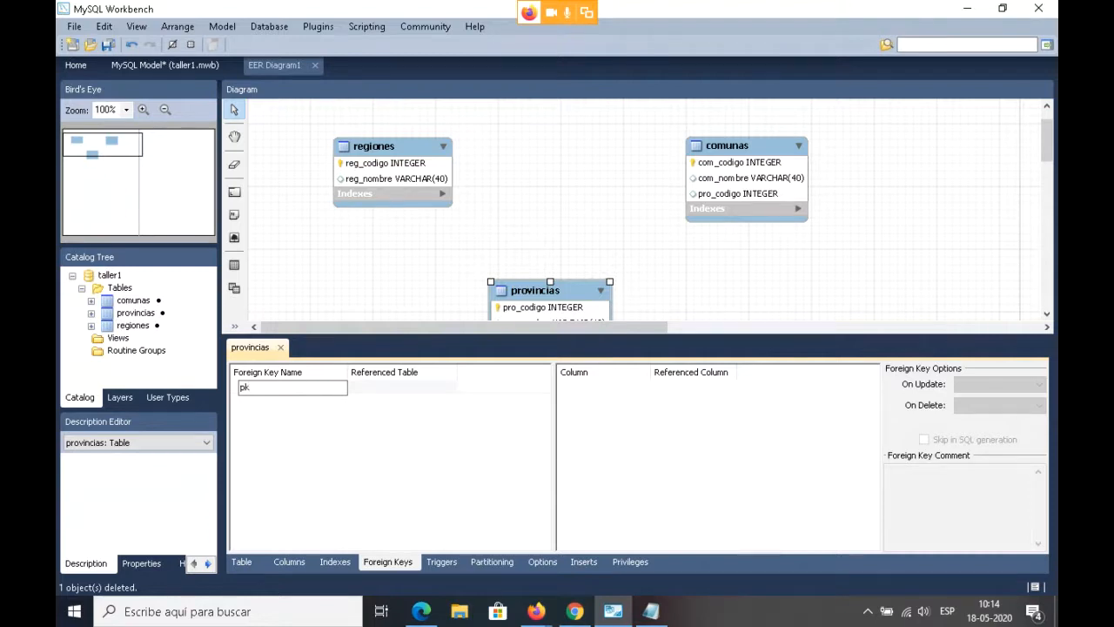
- Name the provincias foreign key pk and set regiones of taller1 as its referenced table
{"action": "left_click", "coordinate": [411, 393]}
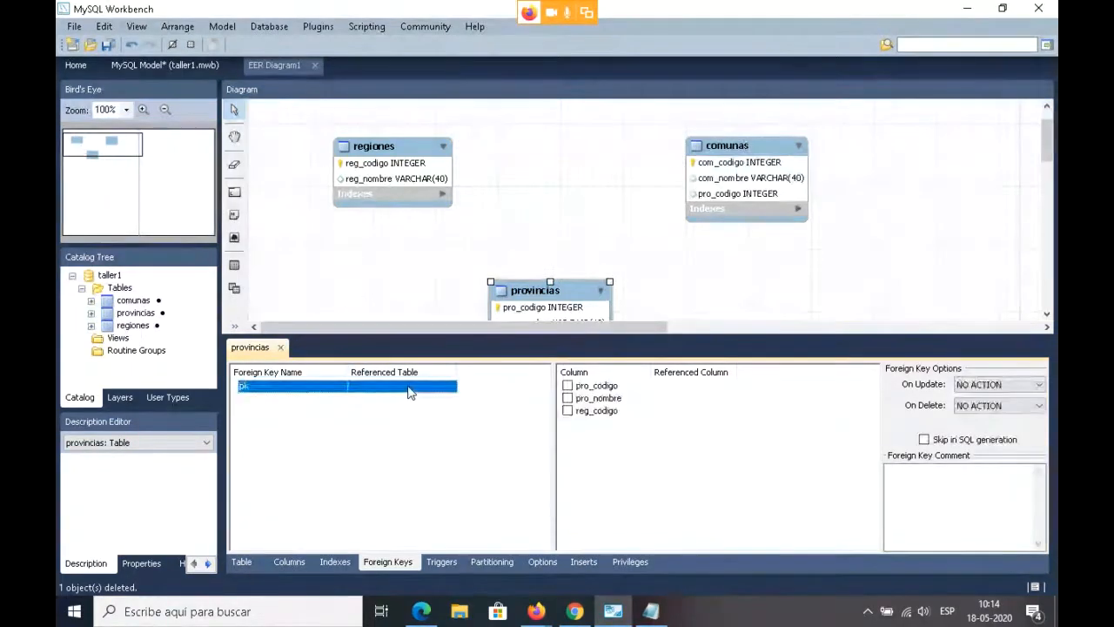
{"action": "left_click", "coordinate": [412, 390]}
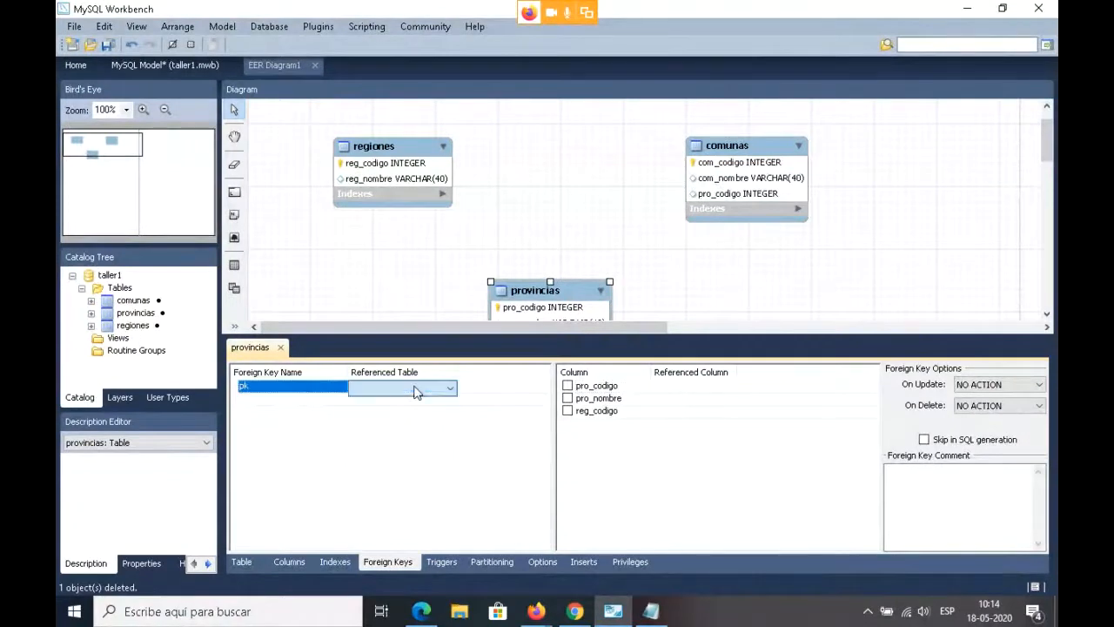
{"action": "left_click", "coordinate": [415, 390]}
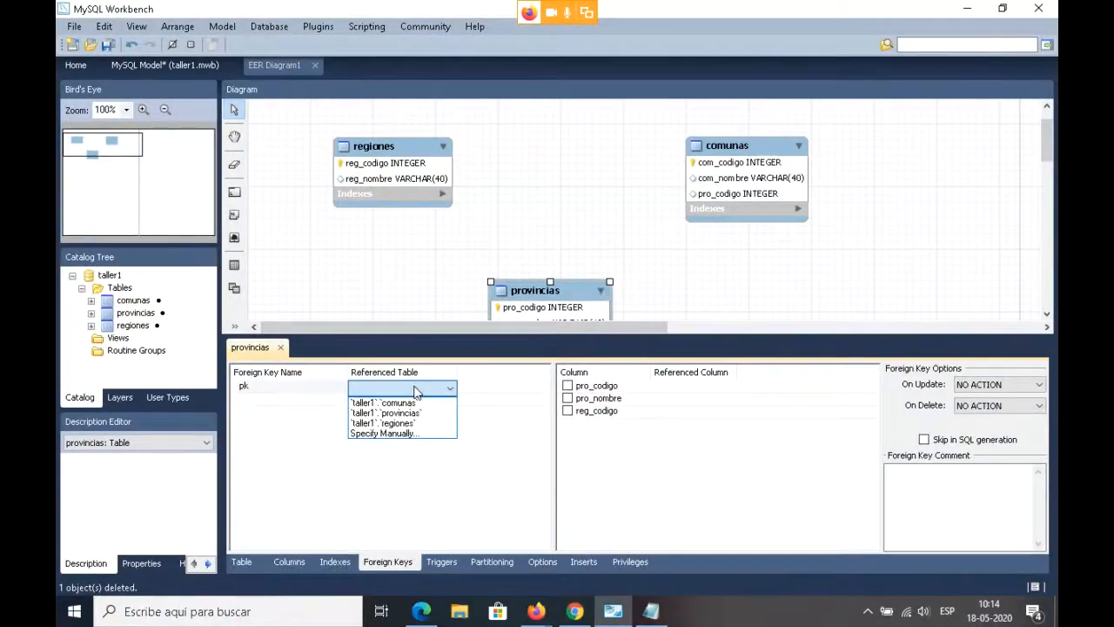
{"action": "left_click", "coordinate": [409, 423]}
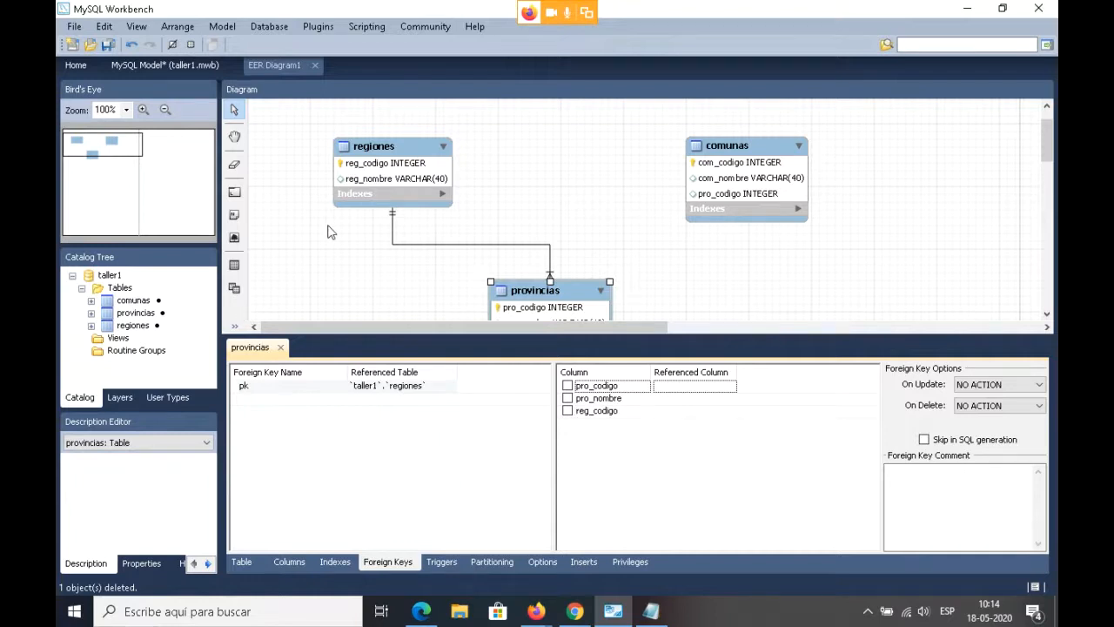
- Link the reg_codigo column of provincias to reg_codigo in regiones and close the provincias table editor
{"action": "left_click", "coordinate": [567, 410]}
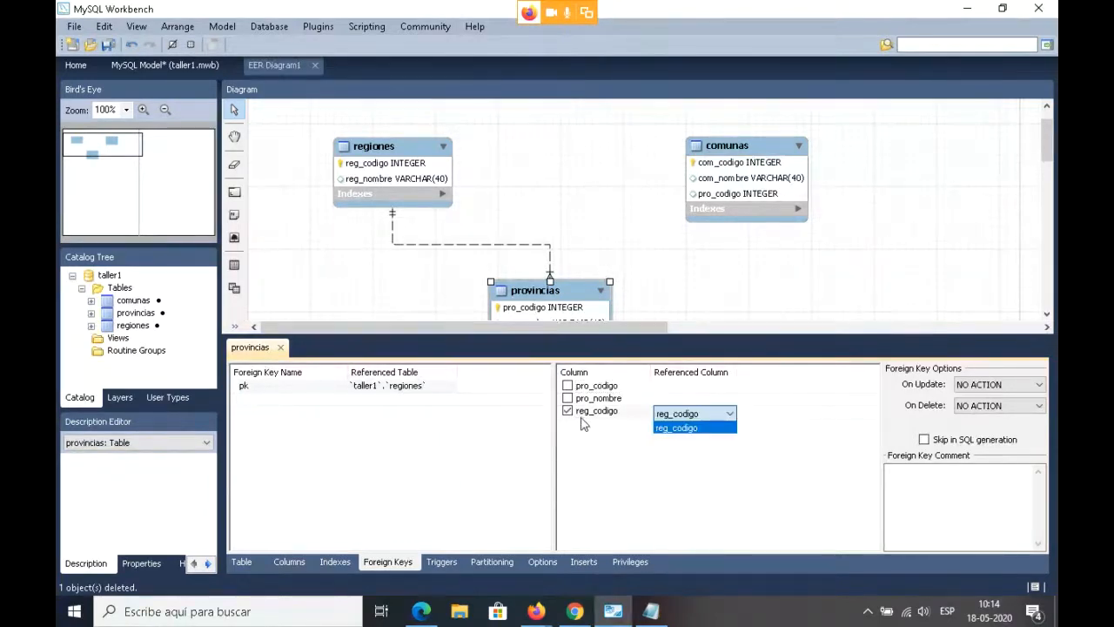
{"action": "left_click", "coordinate": [664, 428]}
{"action": "left_click", "coordinate": [690, 464]}
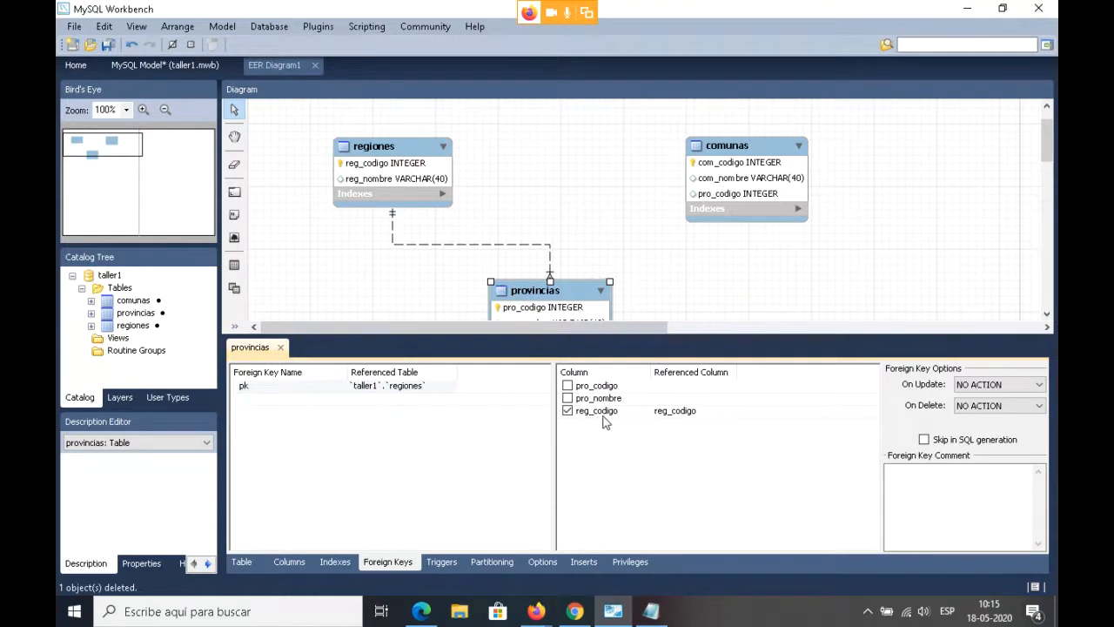
{"action": "left_click", "coordinate": [280, 347]}
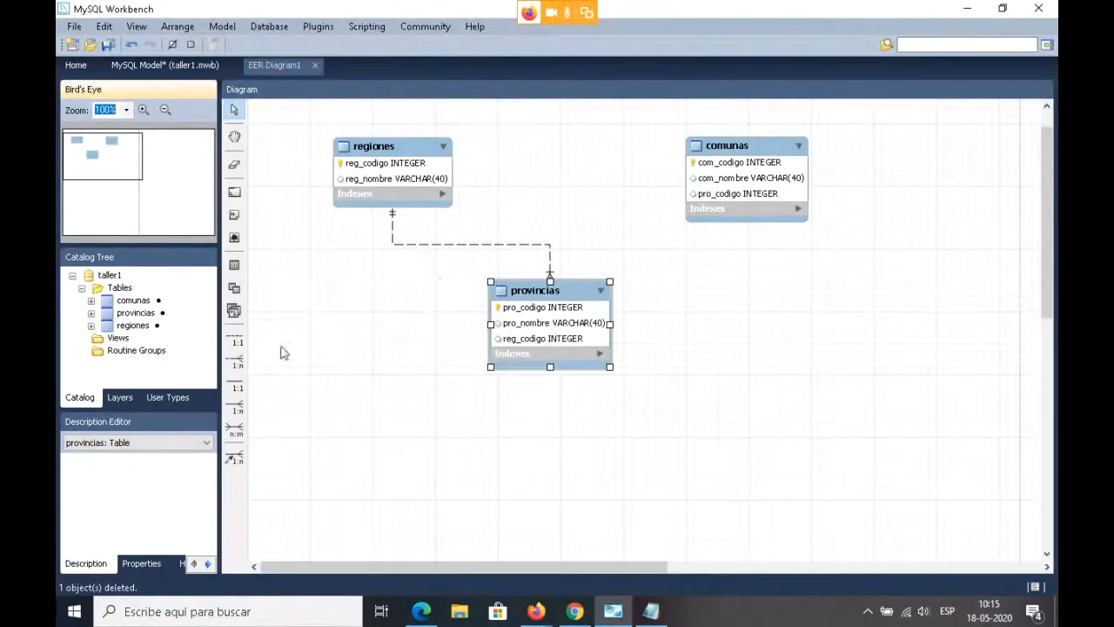
{"action": "left_click", "coordinate": [830, 319]}
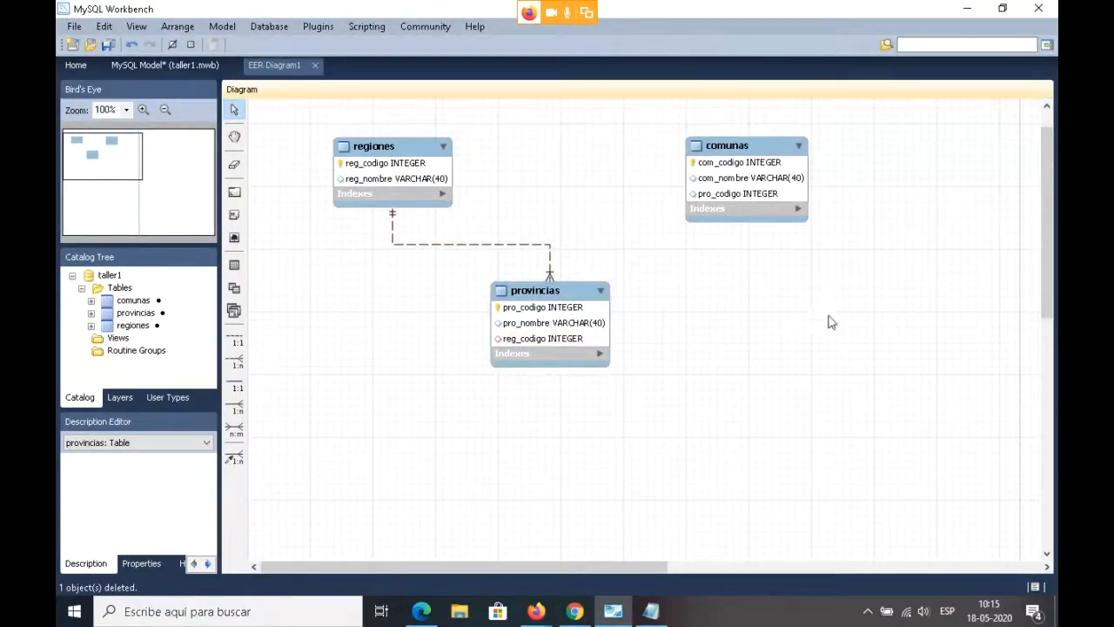
- Add a foreign key named pk to the comunas table with provincias of taller1 as its referenced table
{"action": "left_click", "coordinate": [746, 148]}
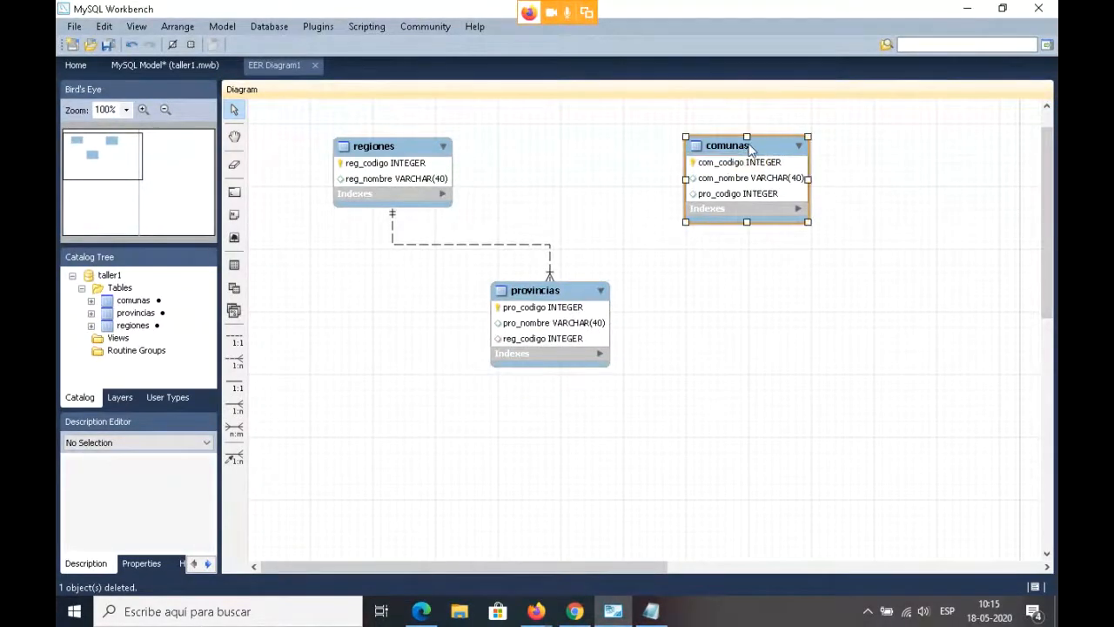
{"action": "double_click", "coordinate": [750, 150]}
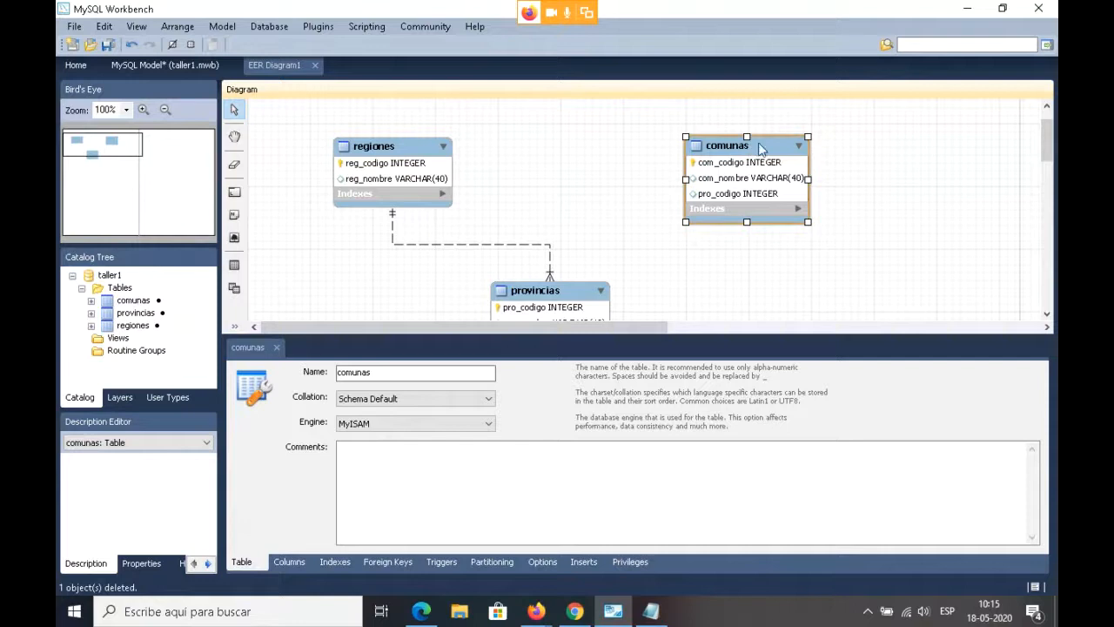
{"action": "left_click", "coordinate": [388, 561]}
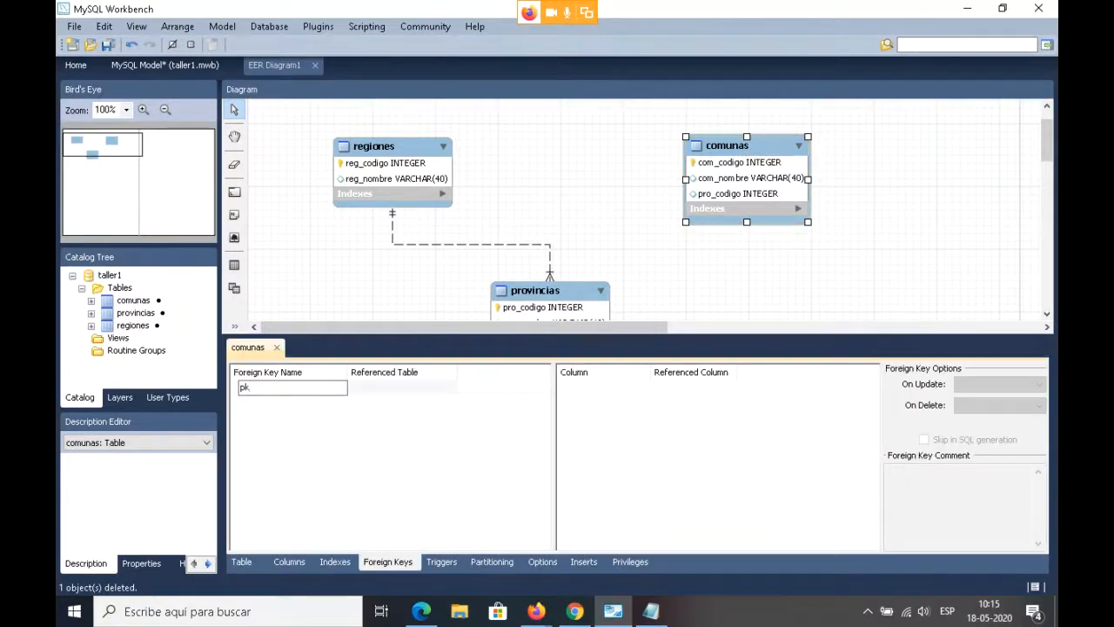
{"action": "type", "text": "pk"}
{"action": "left_click", "coordinate": [417, 389]}
{"action": "left_click", "coordinate": [420, 392]}
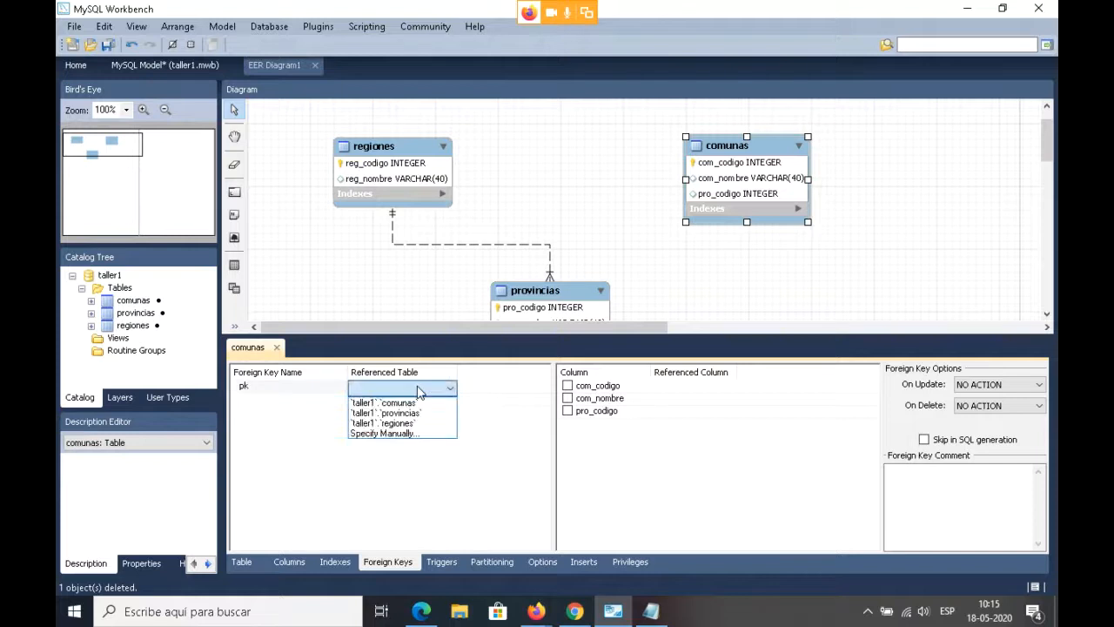
{"action": "left_click", "coordinate": [420, 392]}
{"action": "left_click", "coordinate": [420, 391]}
{"action": "left_click", "coordinate": [419, 391]}
{"action": "left_click", "coordinate": [409, 414]}
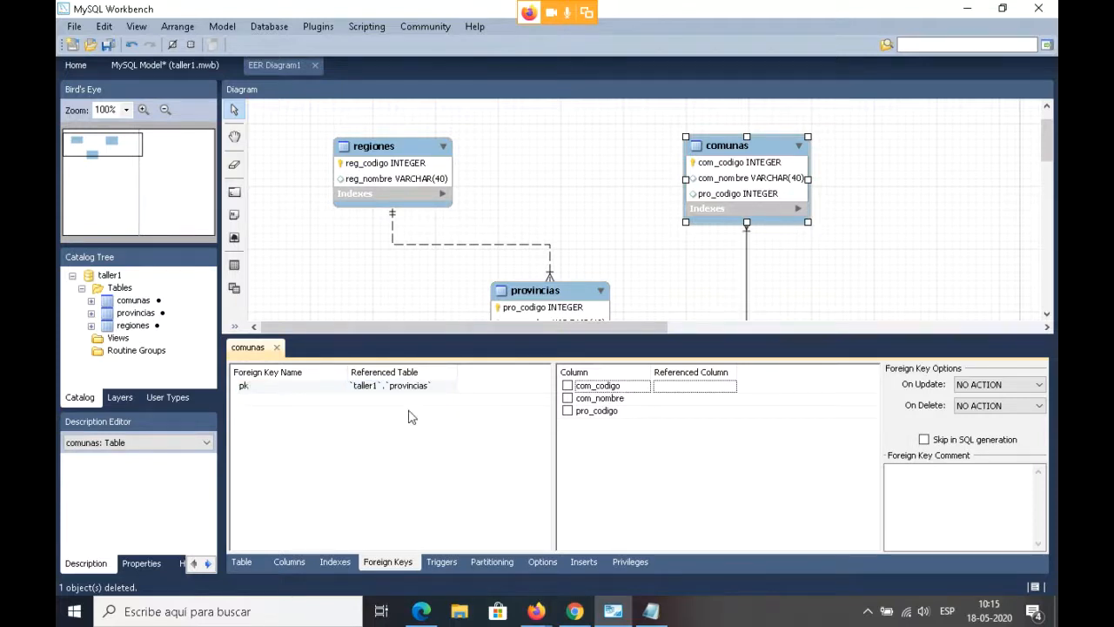
- Link the pro_codigo column of comunas to pro_codigo in provincias and close the comunas table editor
{"action": "left_click", "coordinate": [567, 410]}
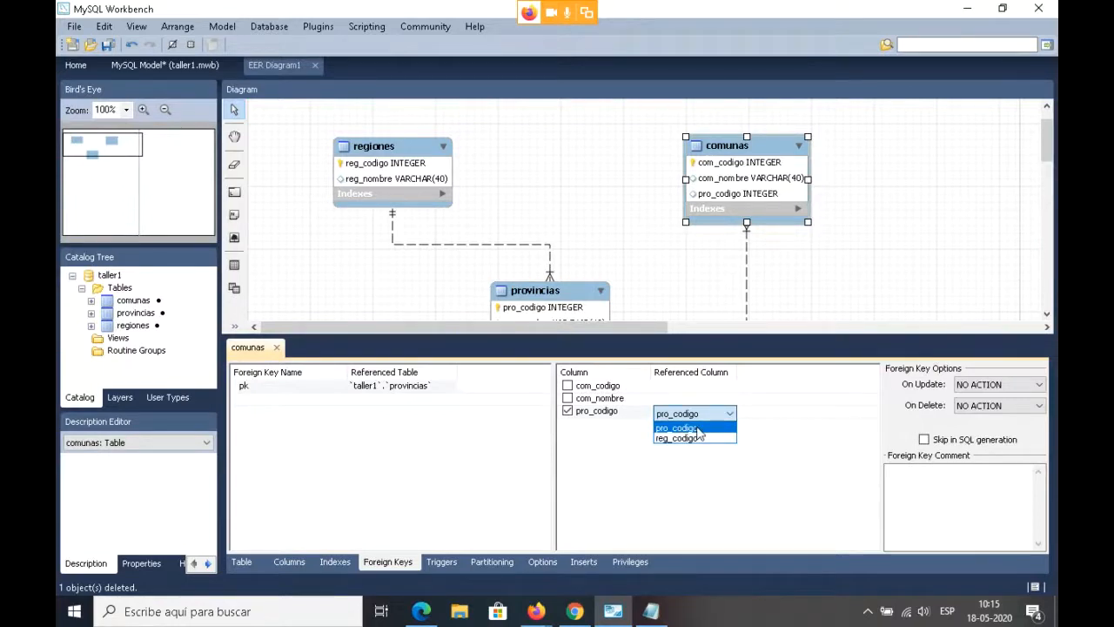
{"action": "left_click", "coordinate": [697, 428]}
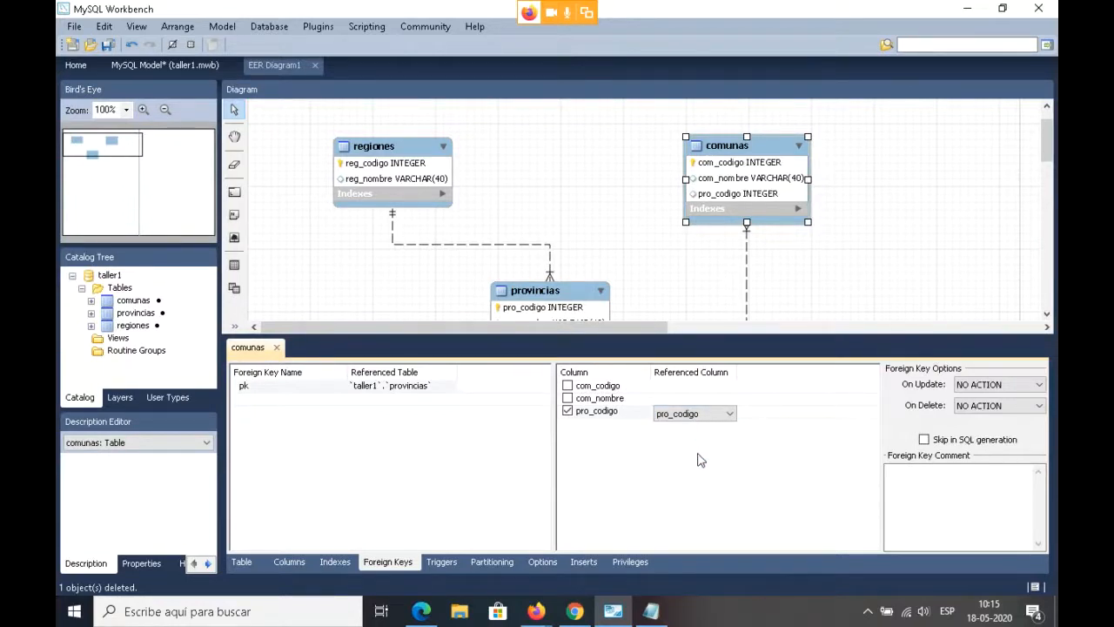
{"action": "left_click", "coordinate": [706, 470]}
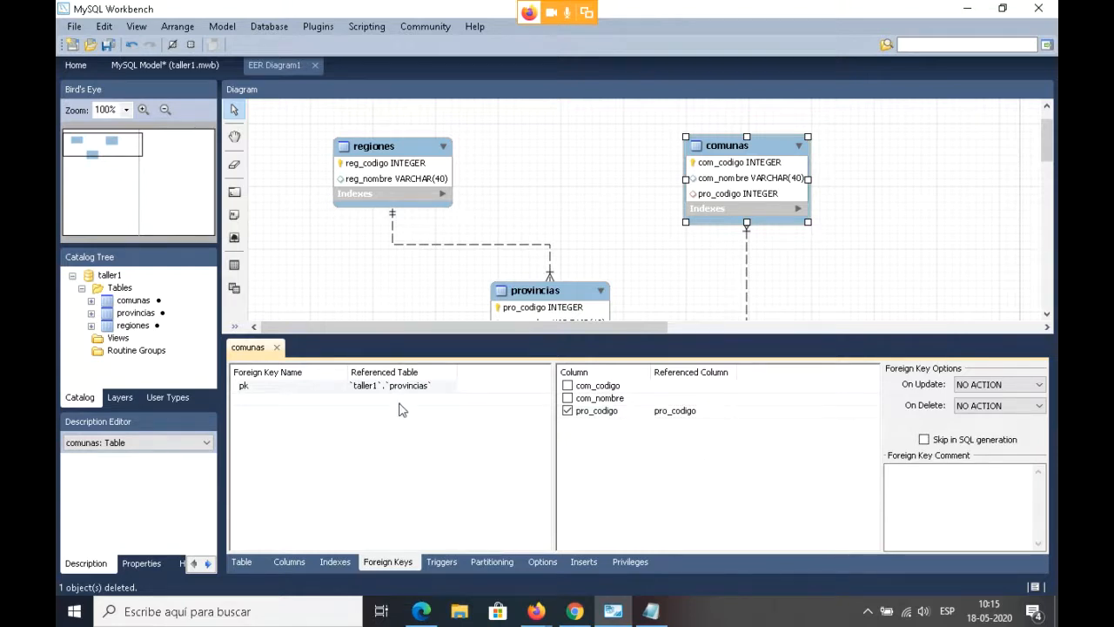
{"action": "left_click", "coordinate": [276, 350]}
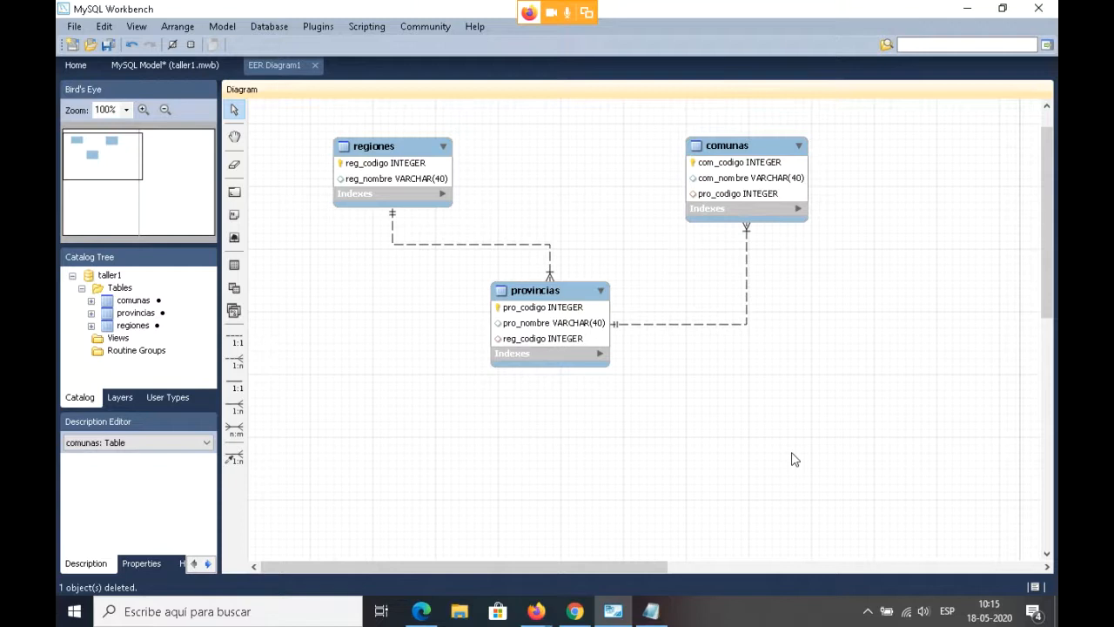
- Check the relationship between comunas and provincias, close its editor, and move the comunas table to the lower right of provincias
{"action": "double_click", "coordinate": [719, 325]}
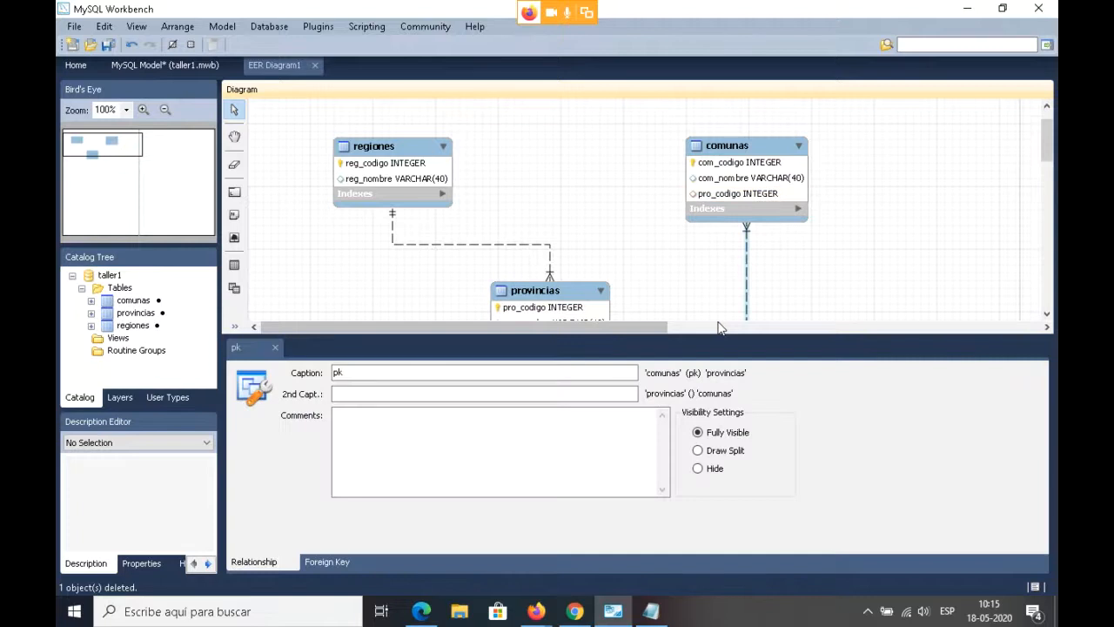
{"action": "left_click", "coordinate": [275, 347]}
{"action": "left_click_drag", "start_coordinate": [744, 148], "coordinate": [866, 385]}
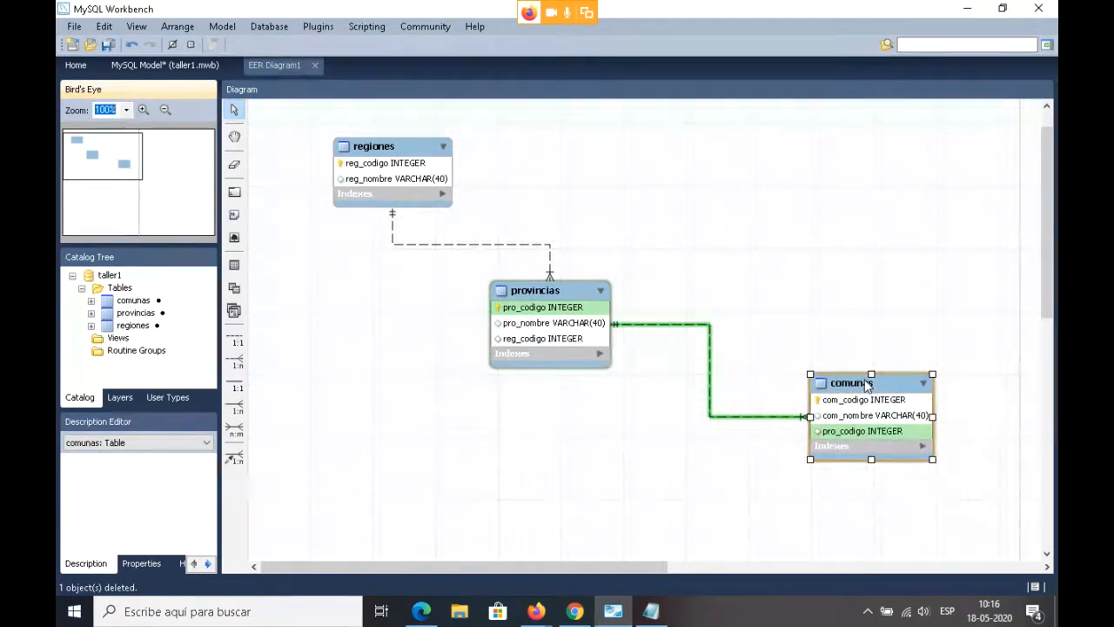
{"action": "left_click_drag", "start_coordinate": [865, 384], "coordinate": [868, 390]}
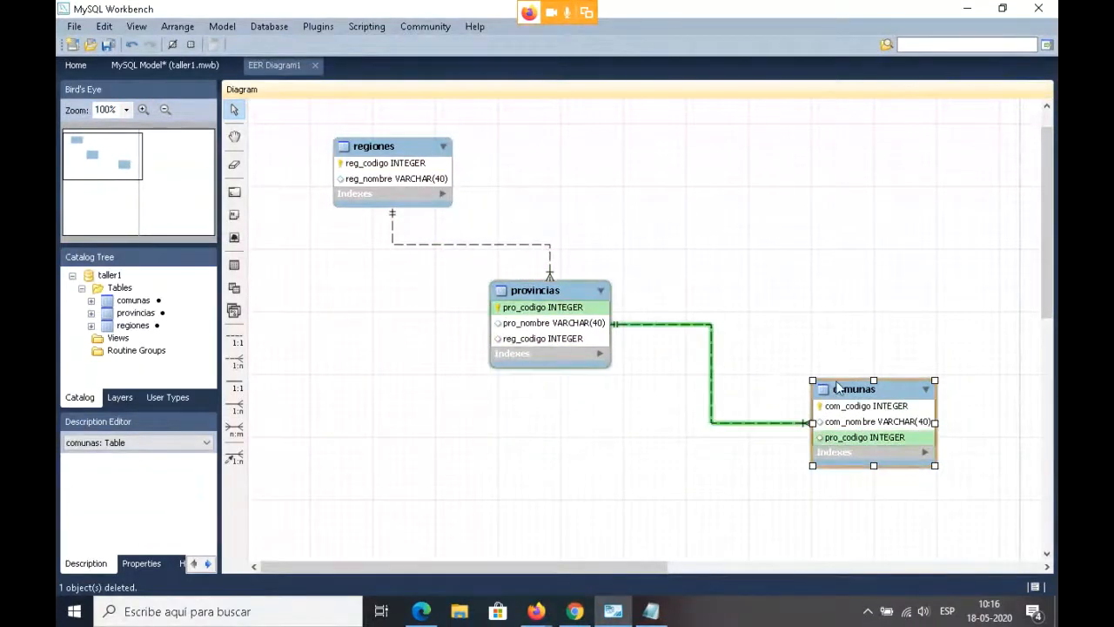
{"action": "left_click_drag", "start_coordinate": [844, 389], "coordinate": [879, 348]}
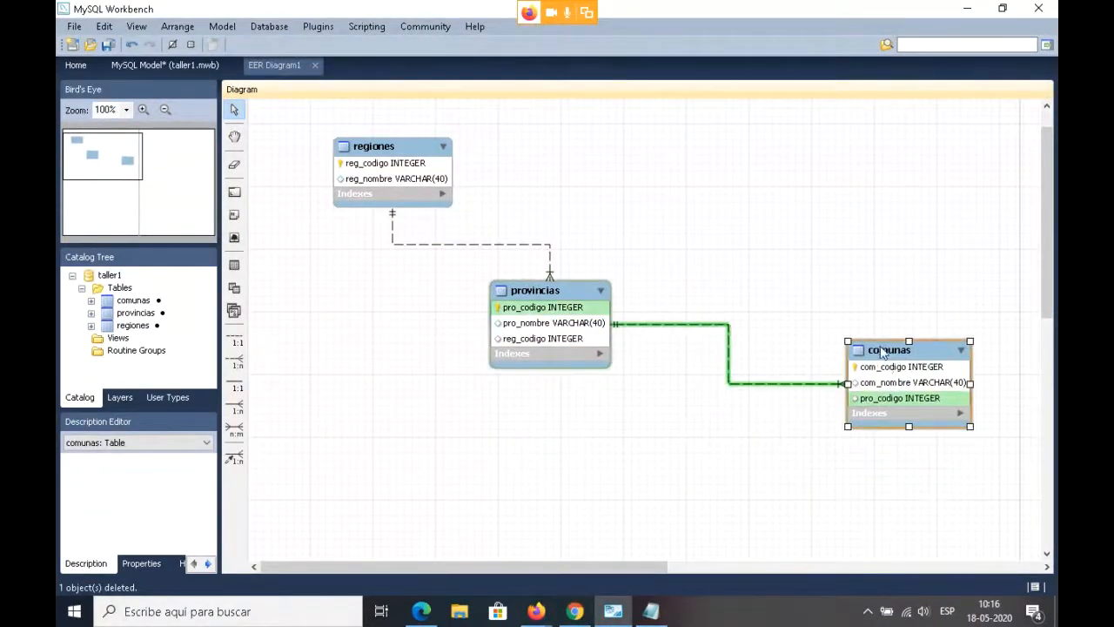
{"action": "left_click", "coordinate": [818, 417]}
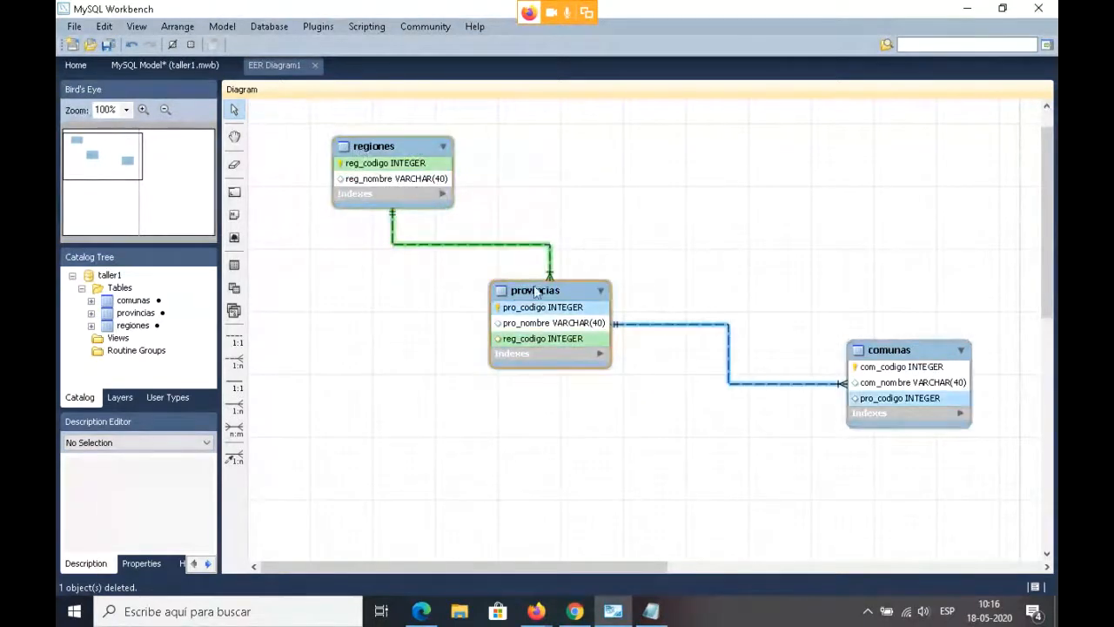
- Copy the SQL of the provincias table and paste it into a new Notepad document
{"action": "right_click", "coordinate": [399, 150]}
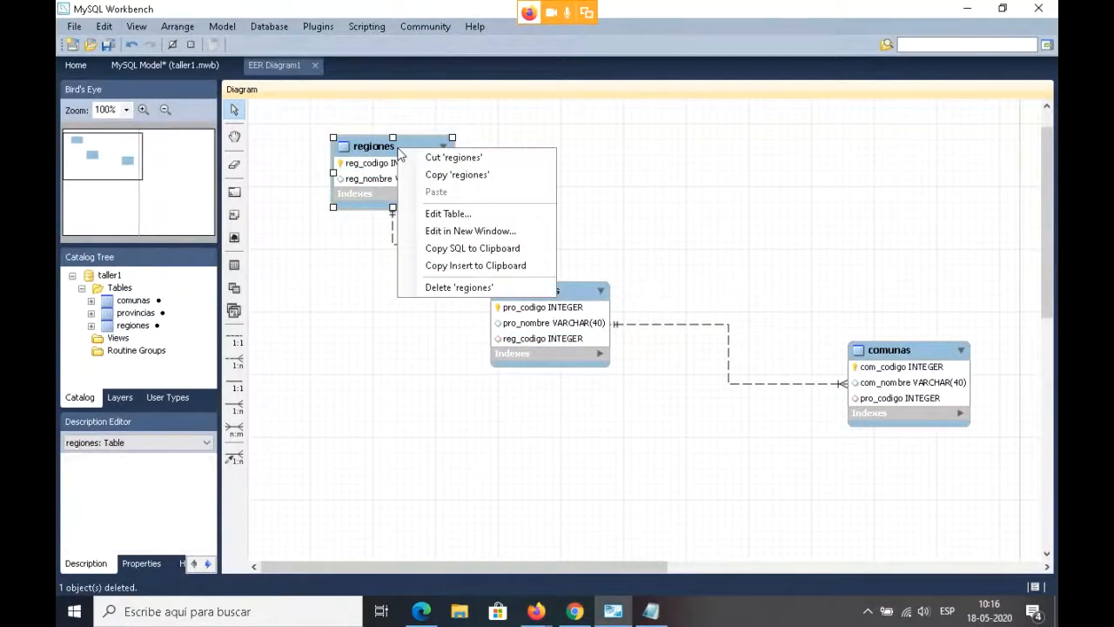
{"action": "left_click", "coordinate": [535, 403]}
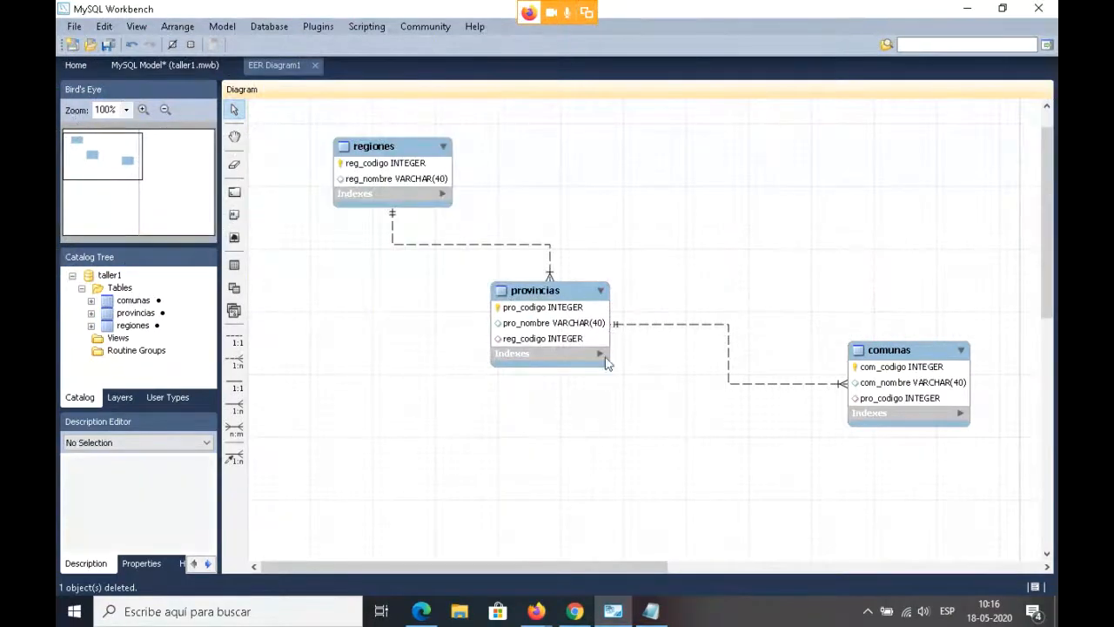
{"action": "right_click", "coordinate": [541, 296]}
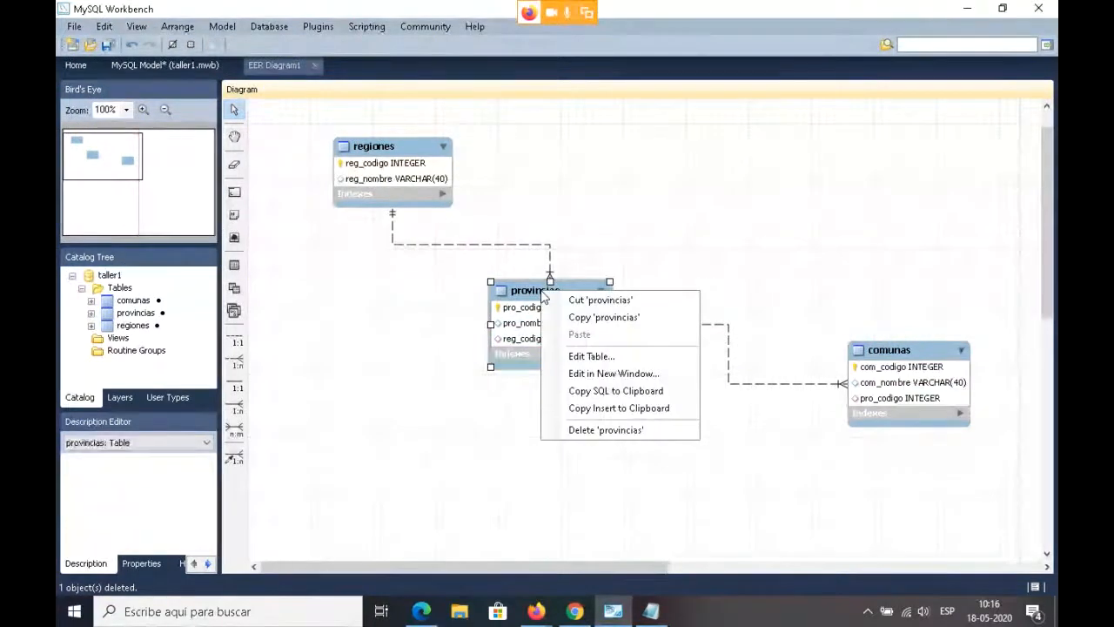
{"action": "left_click", "coordinate": [621, 395]}
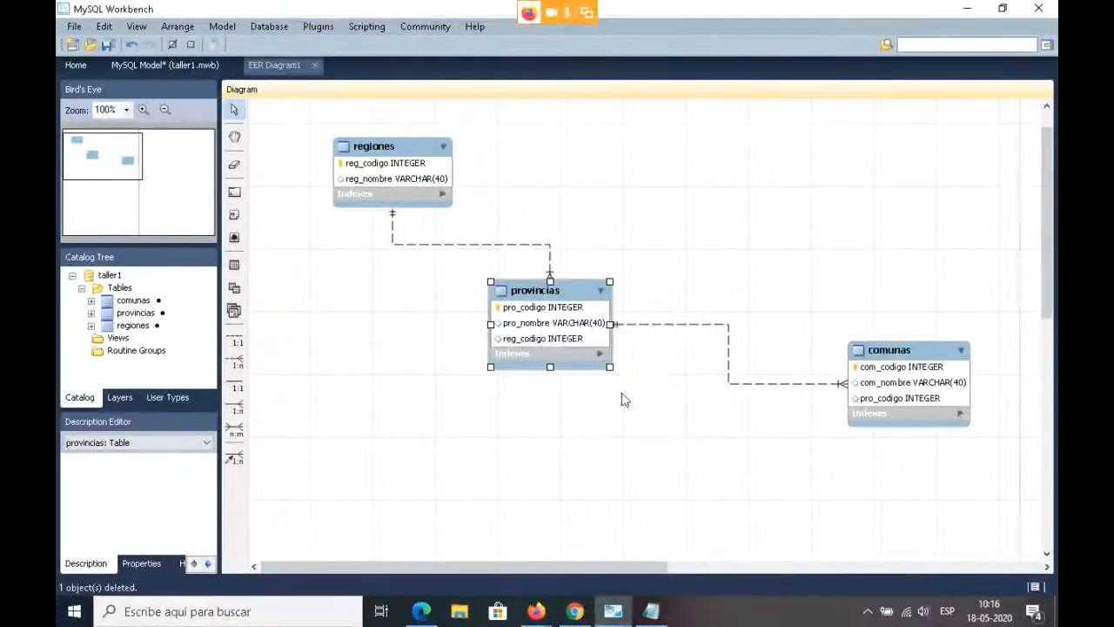
{"action": "left_click", "coordinate": [297, 618]}
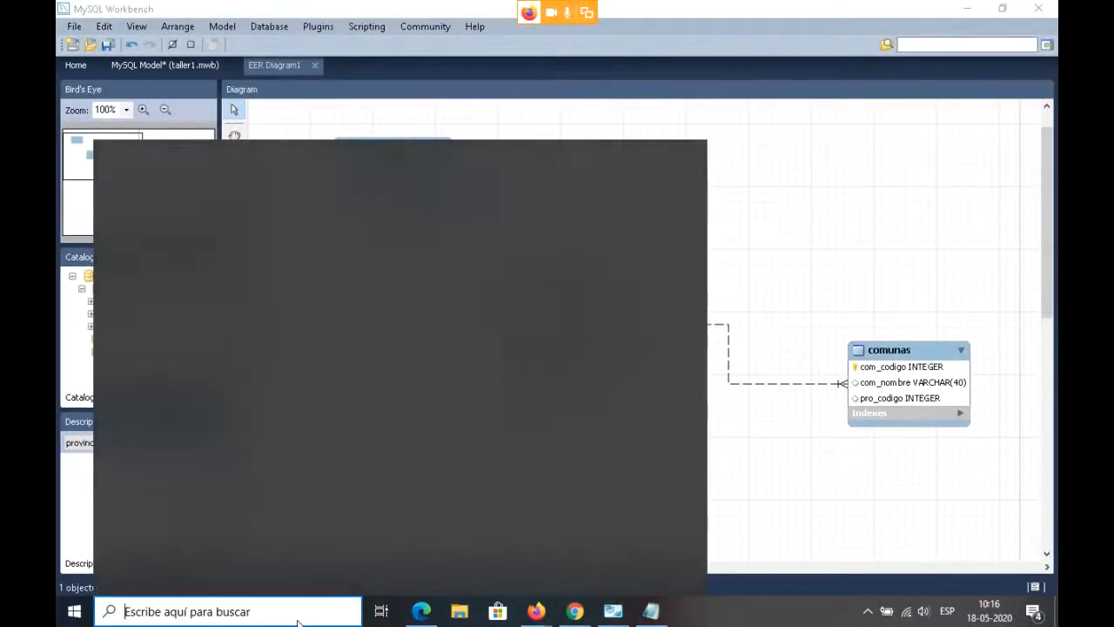
{"action": "type", "text": "bloc de notas"}
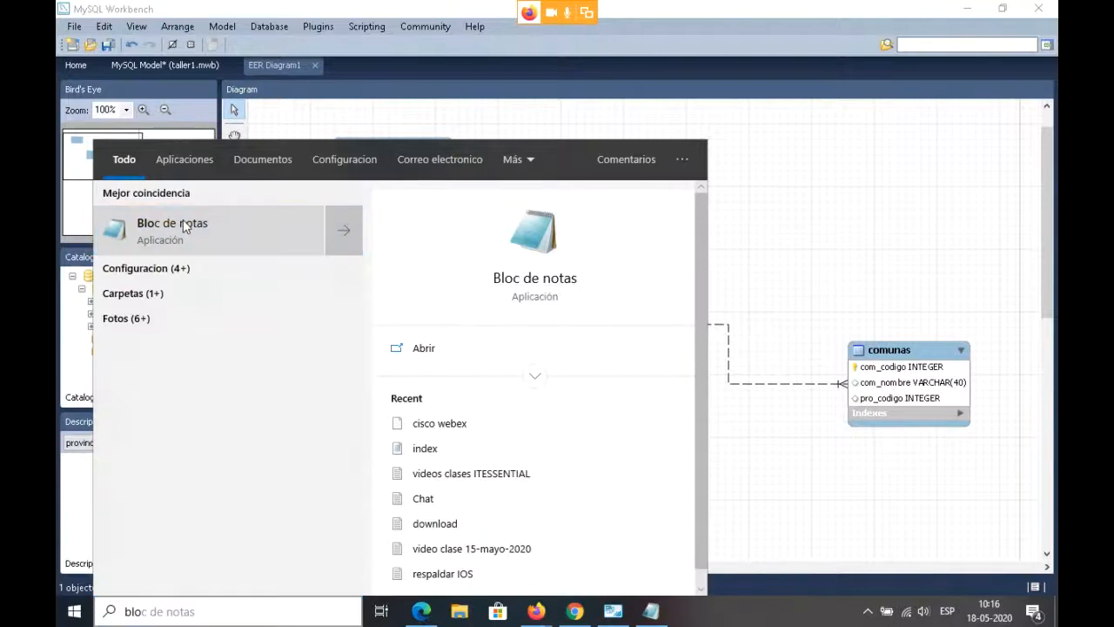
{"action": "key", "text": "Return"}
{"action": "right_click", "coordinate": [409, 237]}
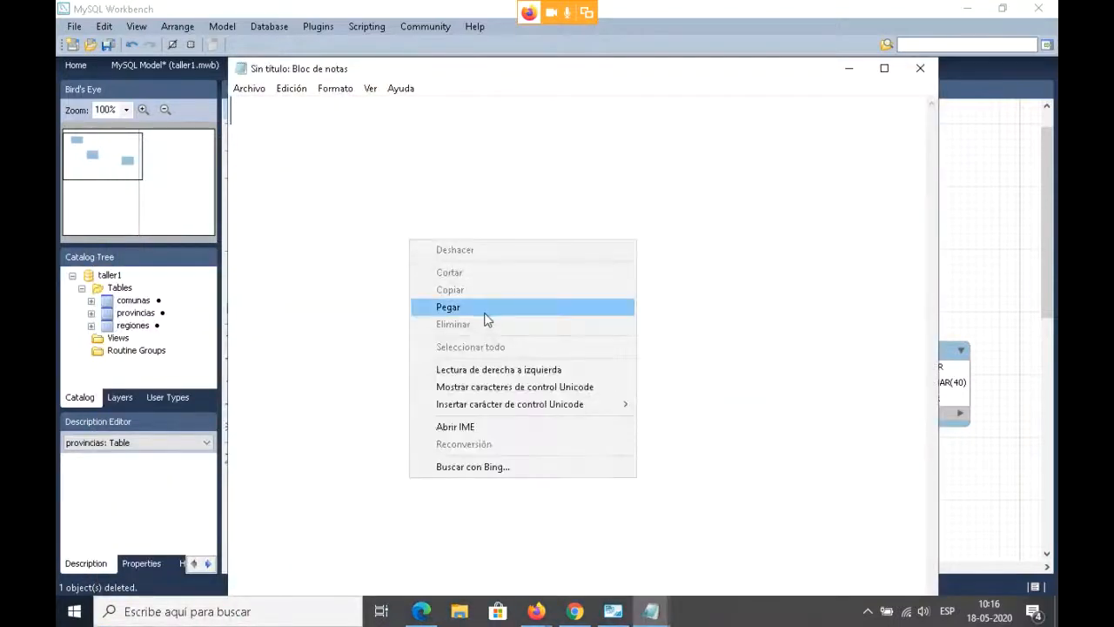
{"action": "left_click", "coordinate": [483, 306]}
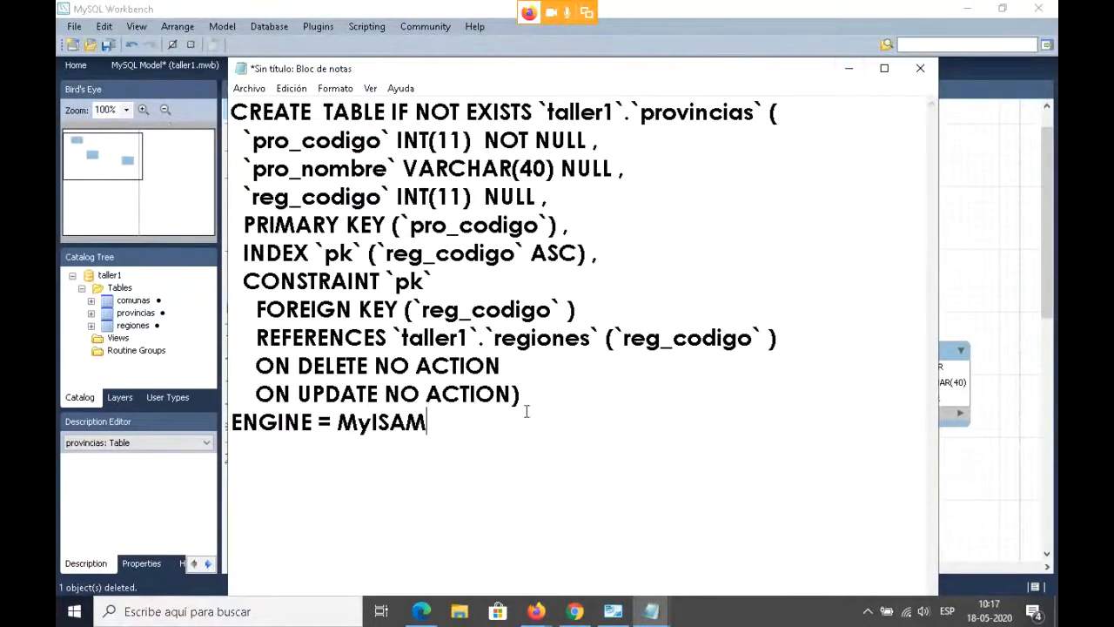
- Cut the entire provincias script from the Notepad document, shift the Notepad window down, and return to the diagram
{"action": "left_click_drag", "start_coordinate": [525, 422], "coordinate": [221, 111]}
{"action": "key", "text": "ctrl+x"}
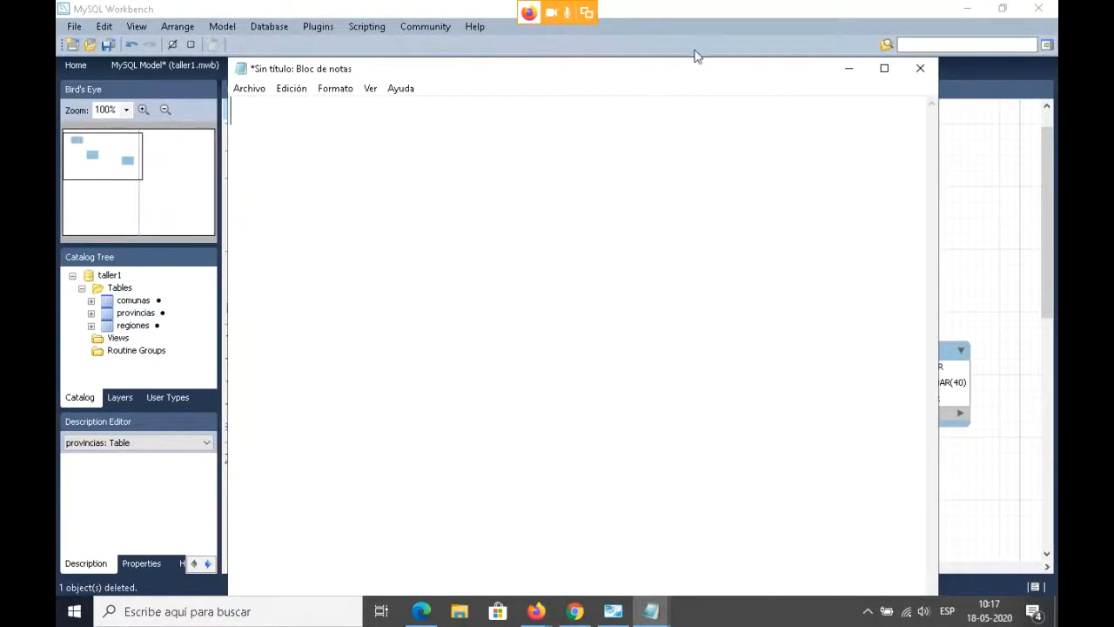
{"action": "left_click_drag", "start_coordinate": [688, 69], "coordinate": [619, 411]}
{"action": "left_click", "coordinate": [861, 202]}
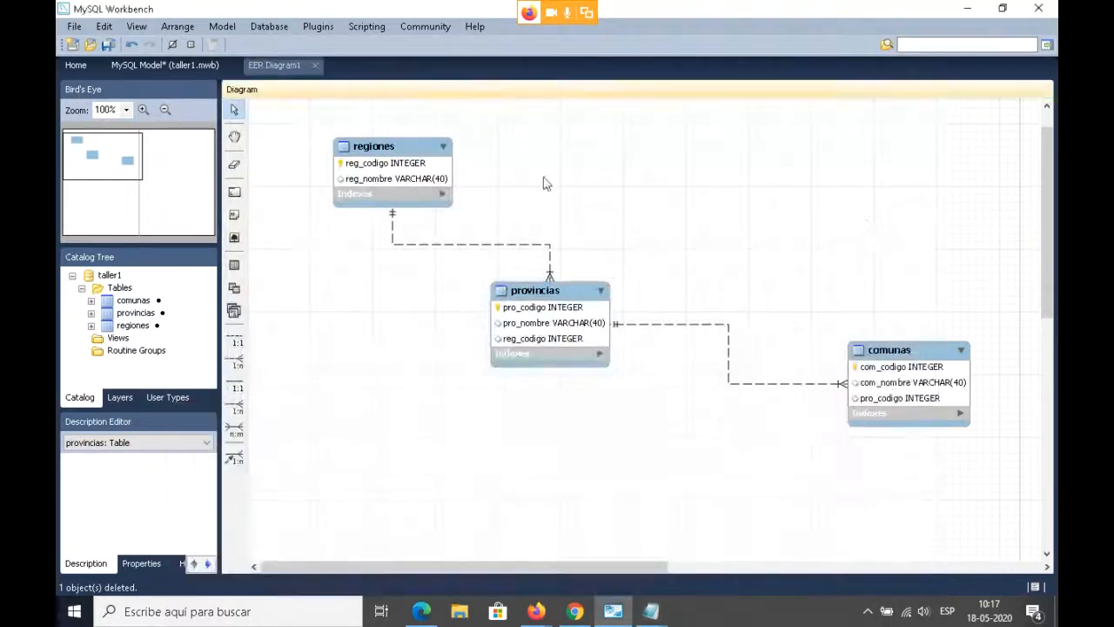
- Copy the SQL of the regiones table, paste it into the empty Notepad document, and return to the diagram without closing the document
{"action": "right_click", "coordinate": [394, 145]}
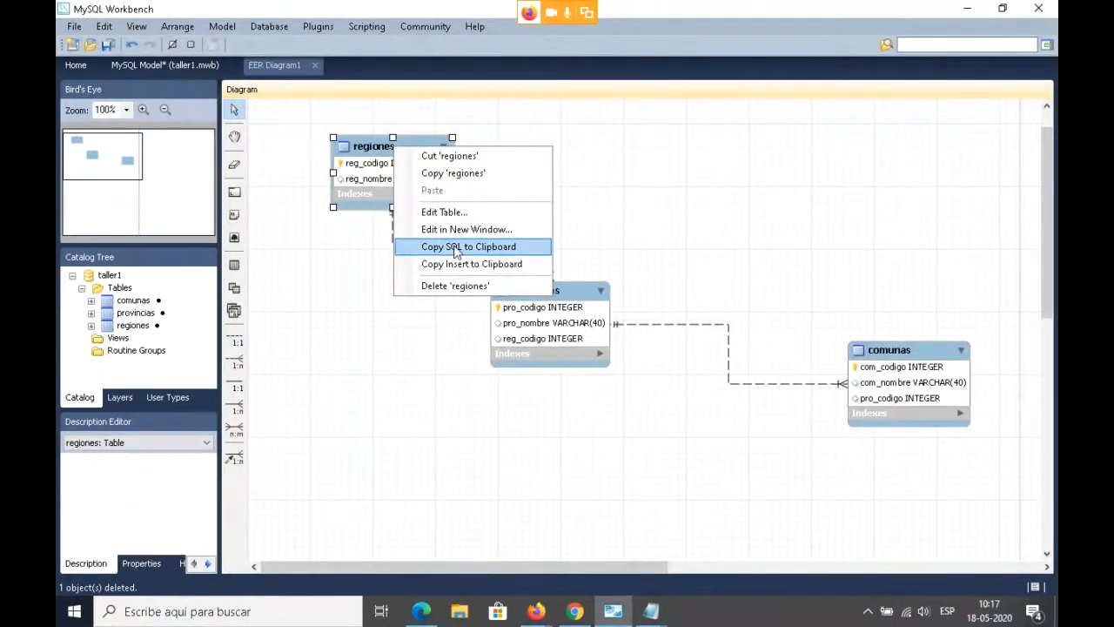
{"action": "left_click", "coordinate": [454, 247]}
{"action": "left_click", "coordinate": [651, 611]}
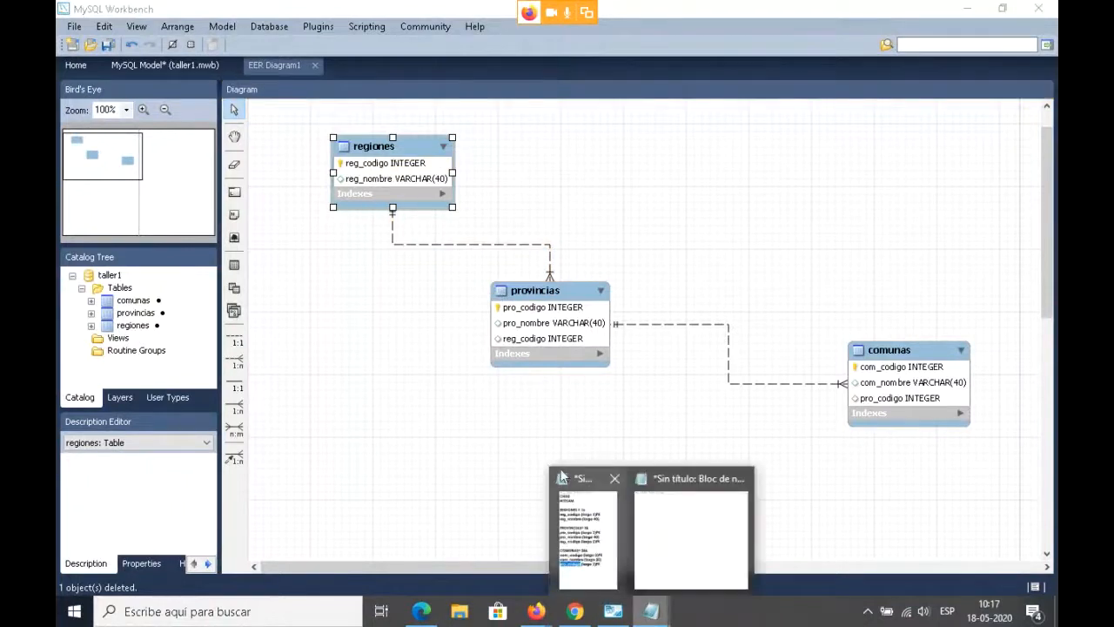
{"action": "left_click", "coordinate": [561, 476]}
{"action": "left_click_drag", "start_coordinate": [481, 416], "coordinate": [480, 215]}
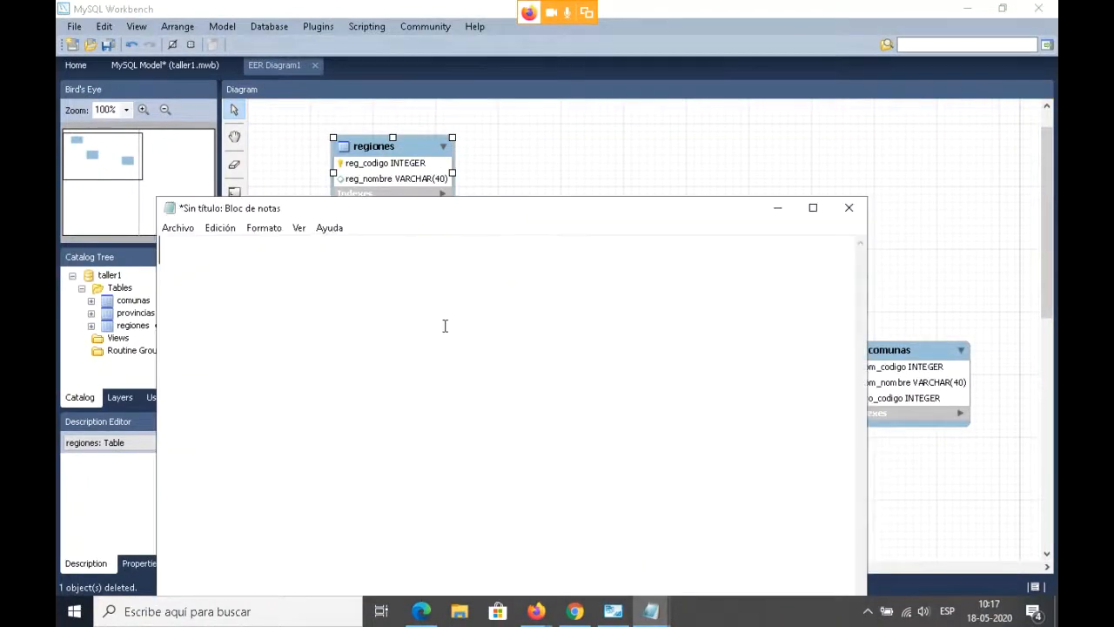
{"action": "key", "text": "ctrl+v"}
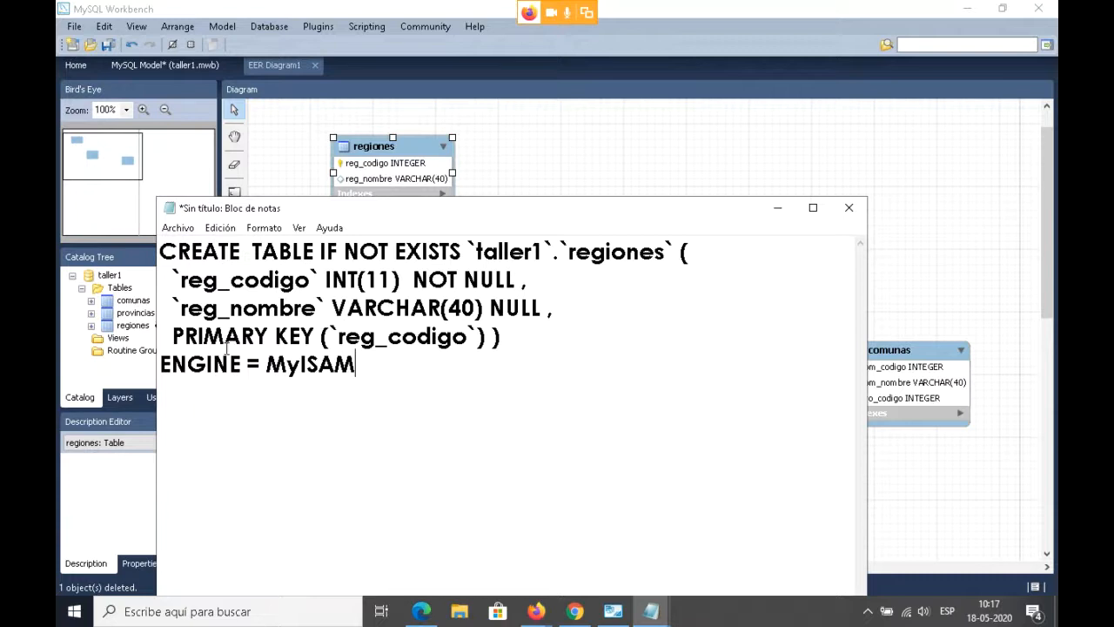
{"action": "left_click", "coordinate": [849, 208]}
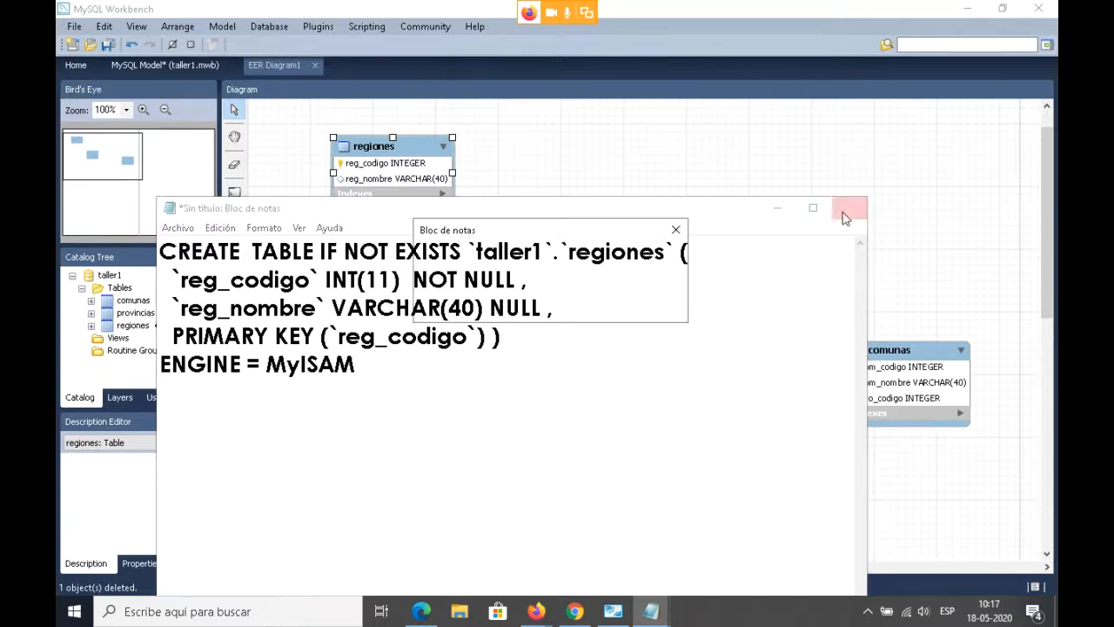
{"action": "left_click", "coordinate": [675, 230]}
{"action": "left_click", "coordinate": [777, 208]}
{"action": "left_click", "coordinate": [787, 142]}
- Copy the SQL of the comunas table and replace the whole regiones script in the Notepad document with it
{"action": "right_click", "coordinate": [877, 356]}
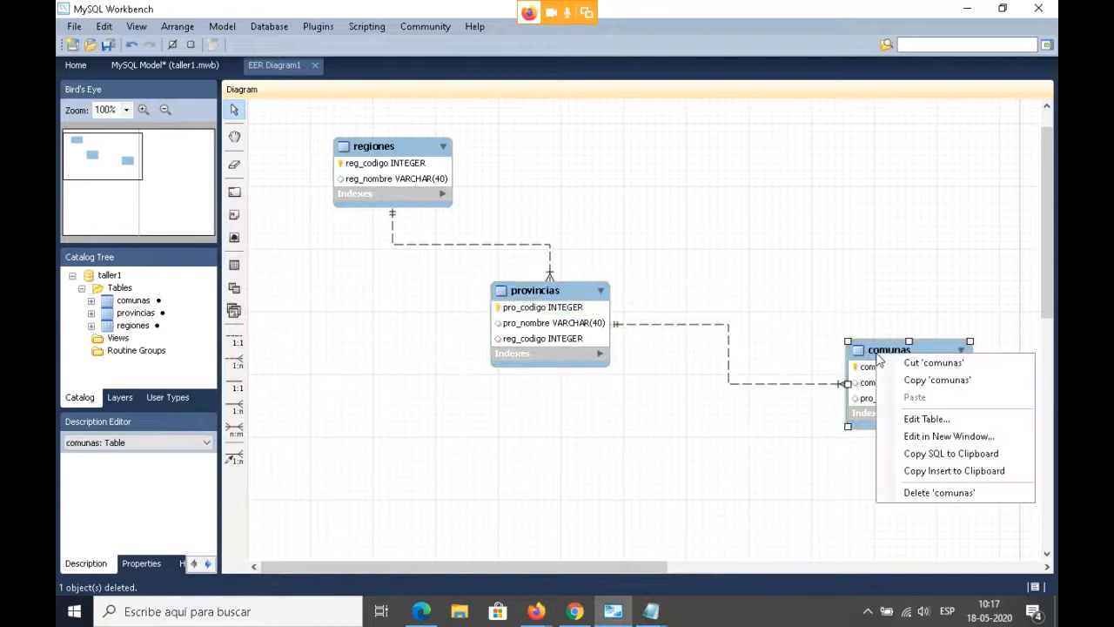
{"action": "left_click", "coordinate": [934, 455]}
{"action": "left_click", "coordinate": [651, 610]}
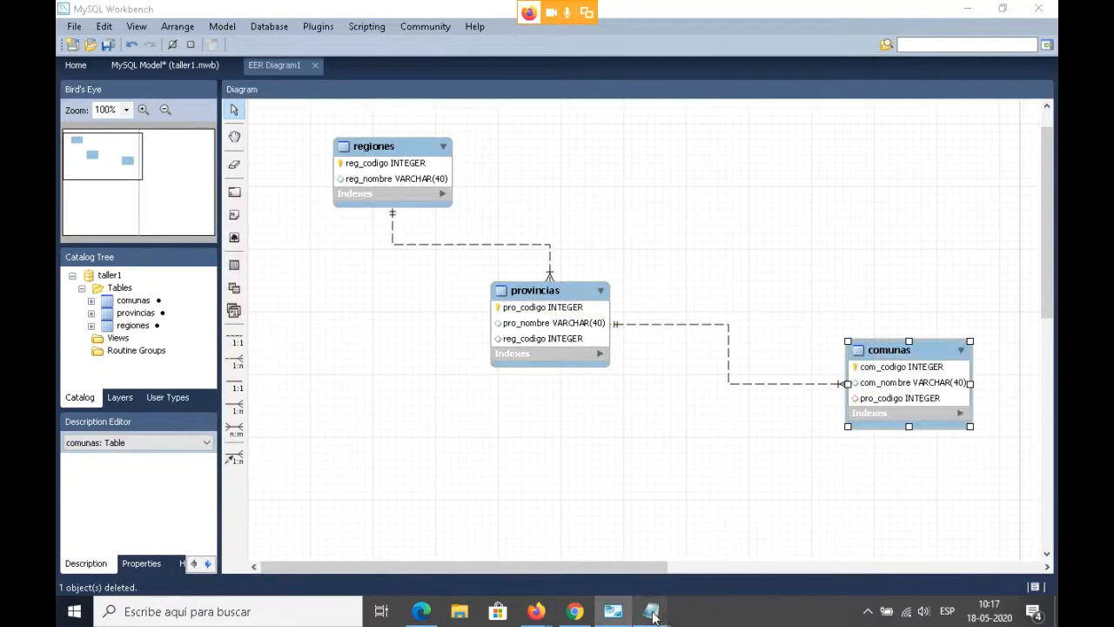
{"action": "left_click", "coordinate": [683, 559]}
{"action": "key", "text": "ctrl+a"}
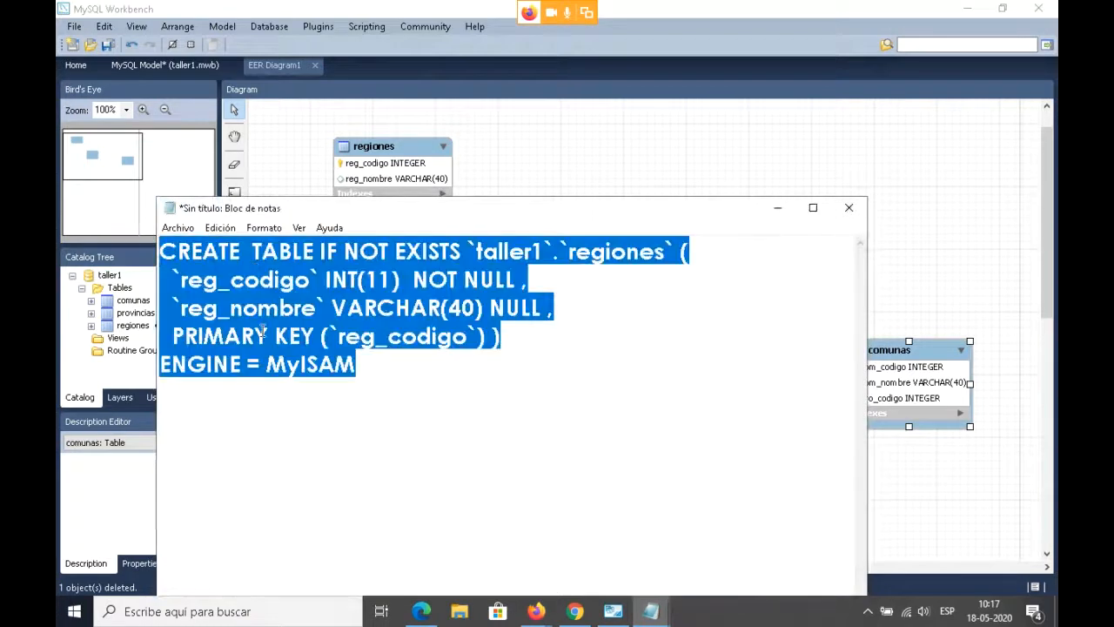
{"action": "key", "text": "ctrl+v"}
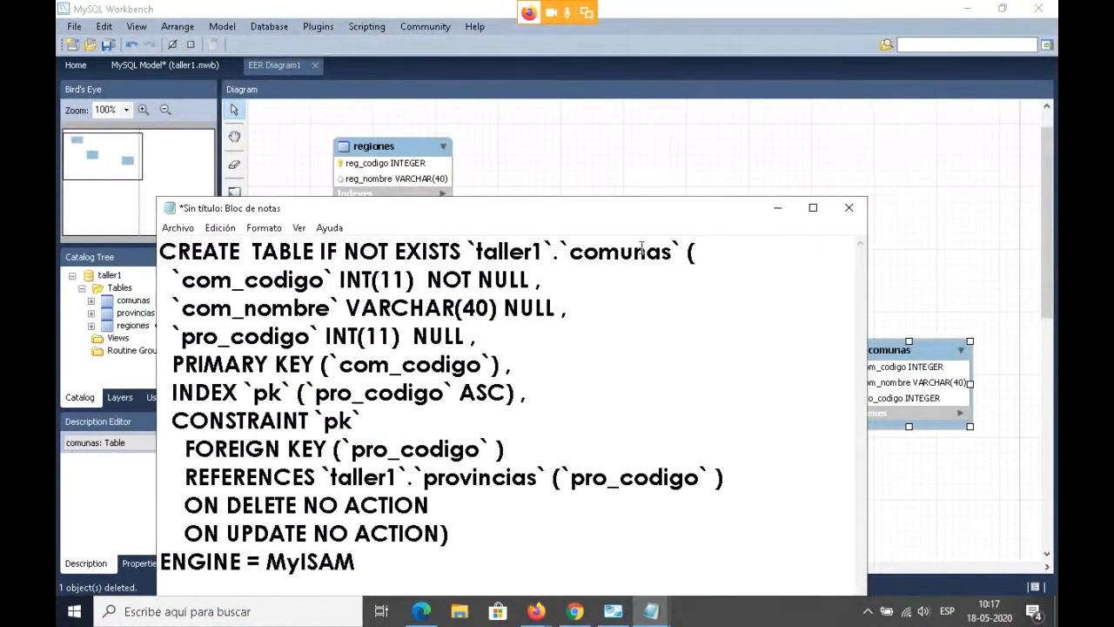
- Return to the diagram, move the comunas table to the upper right of provincias, and deselect it
{"action": "left_click", "coordinate": [672, 124]}
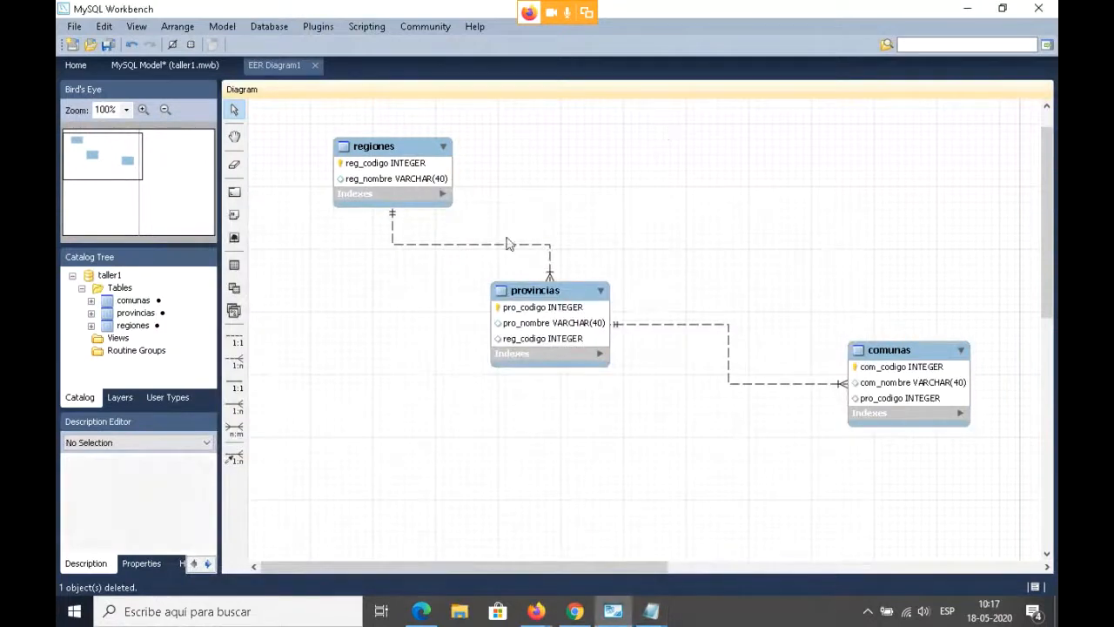
{"action": "left_click_drag", "start_coordinate": [857, 348], "coordinate": [809, 222]}
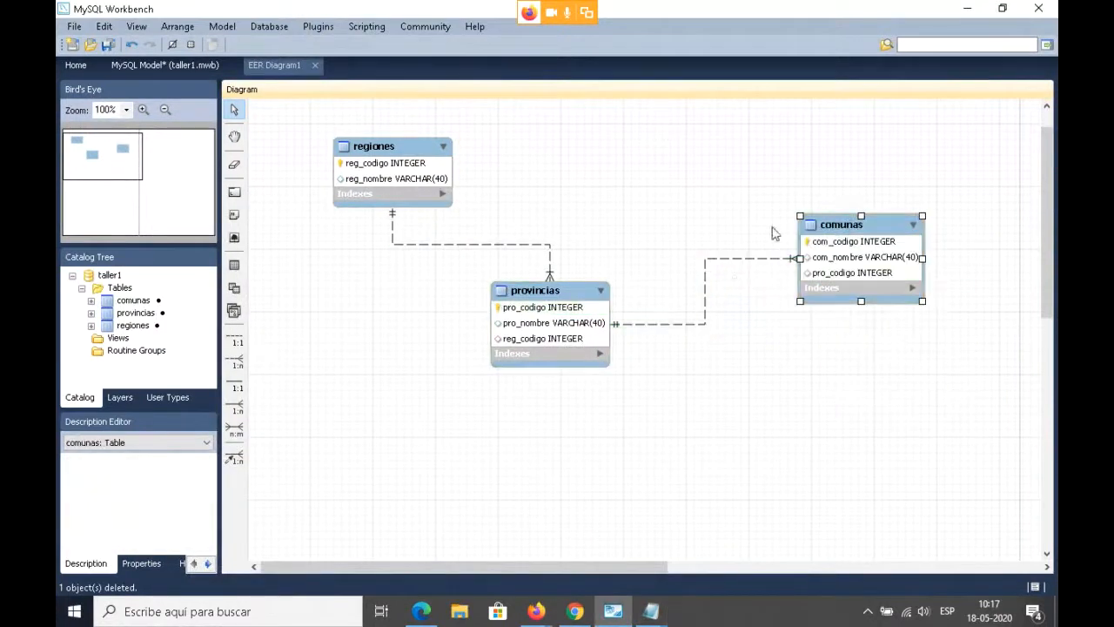
{"action": "left_click", "coordinate": [752, 500]}
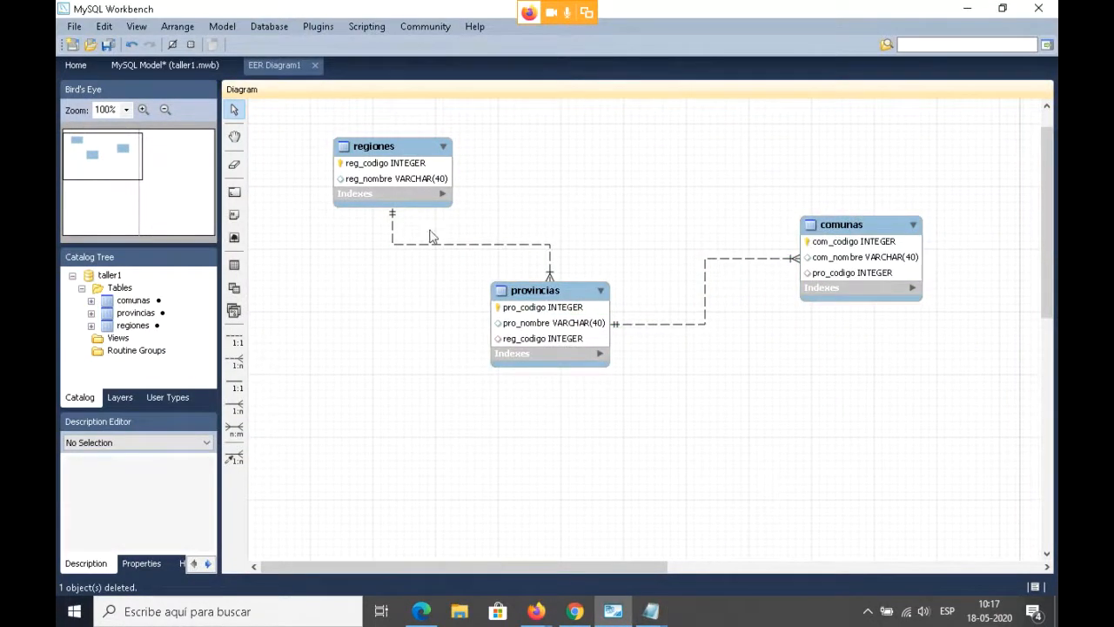
- Review the pk foreign key of the provincias table, its referenced table and its referenced column, and close the table editor
{"action": "double_click", "coordinate": [548, 293]}
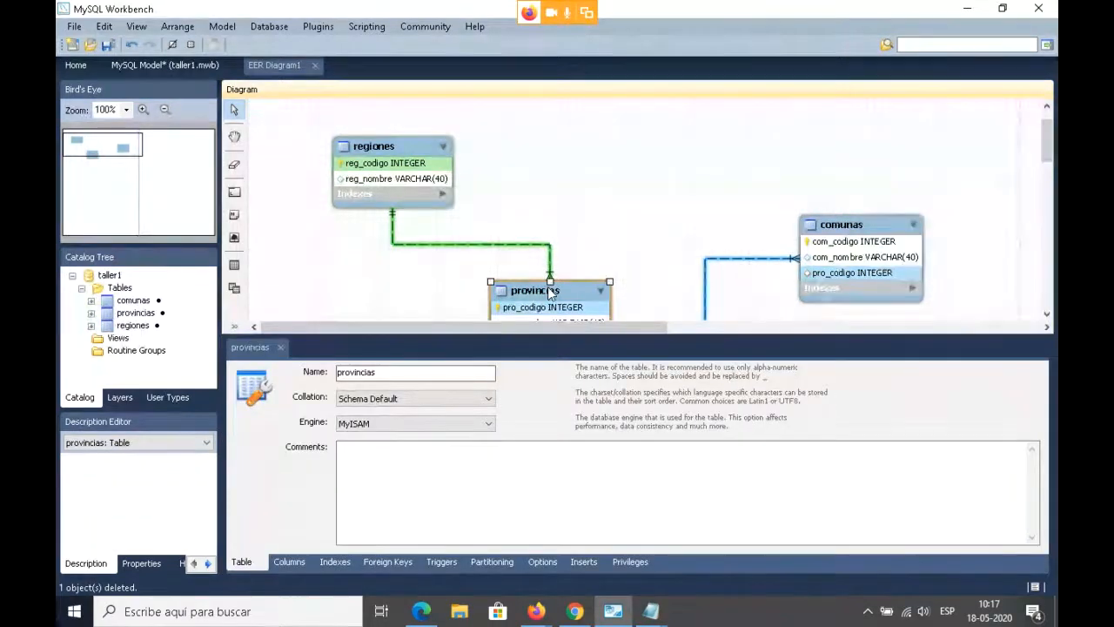
{"action": "left_click", "coordinate": [389, 562]}
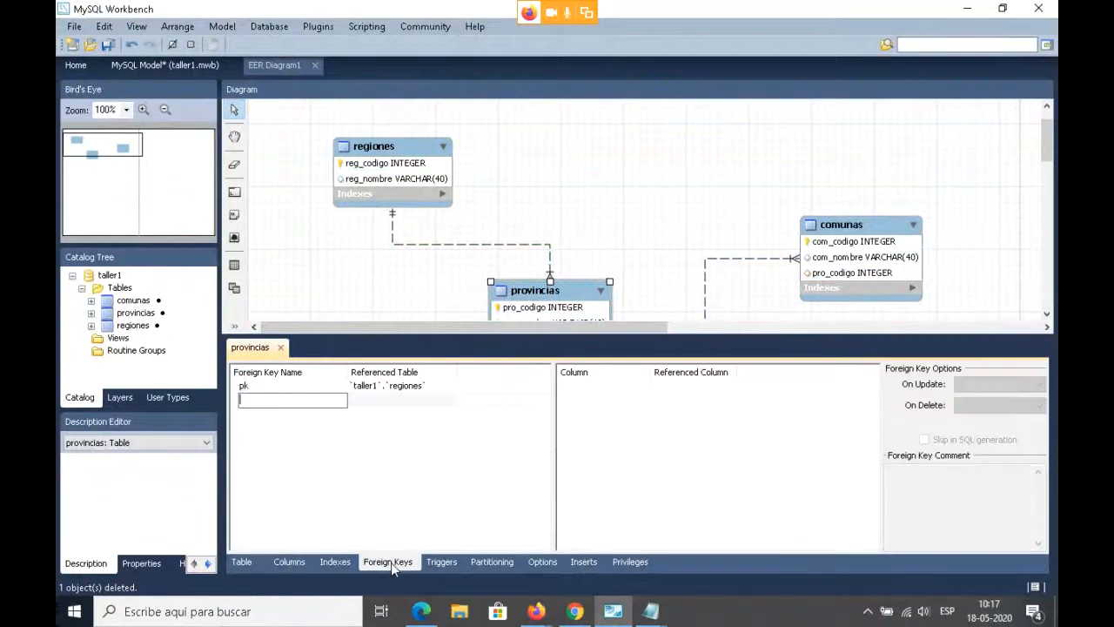
{"action": "left_click", "coordinate": [303, 387]}
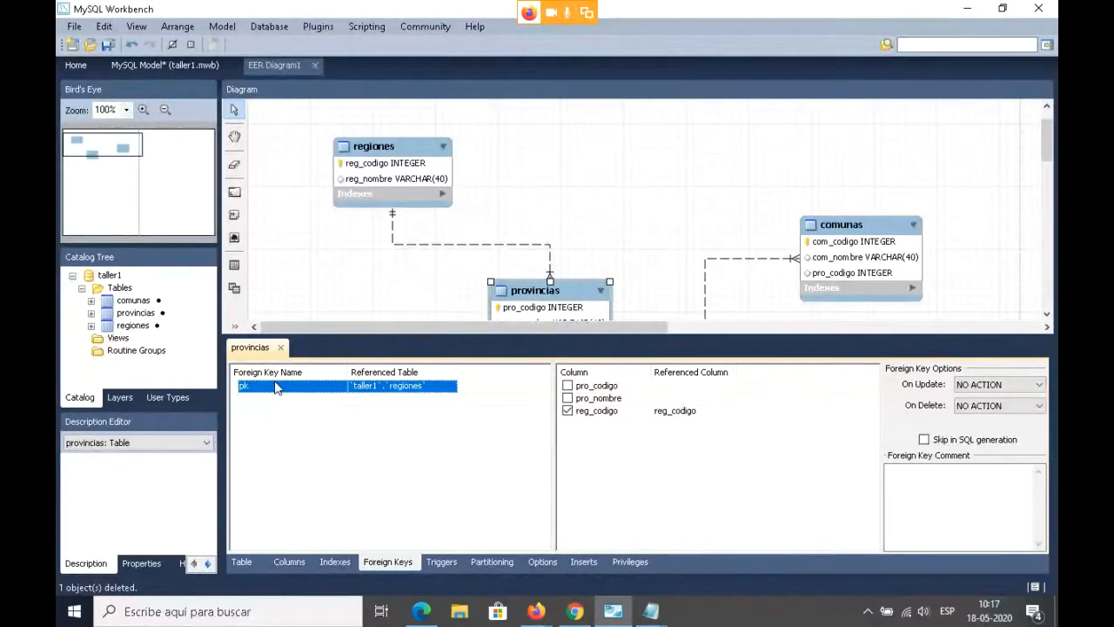
{"action": "left_click", "coordinate": [418, 390]}
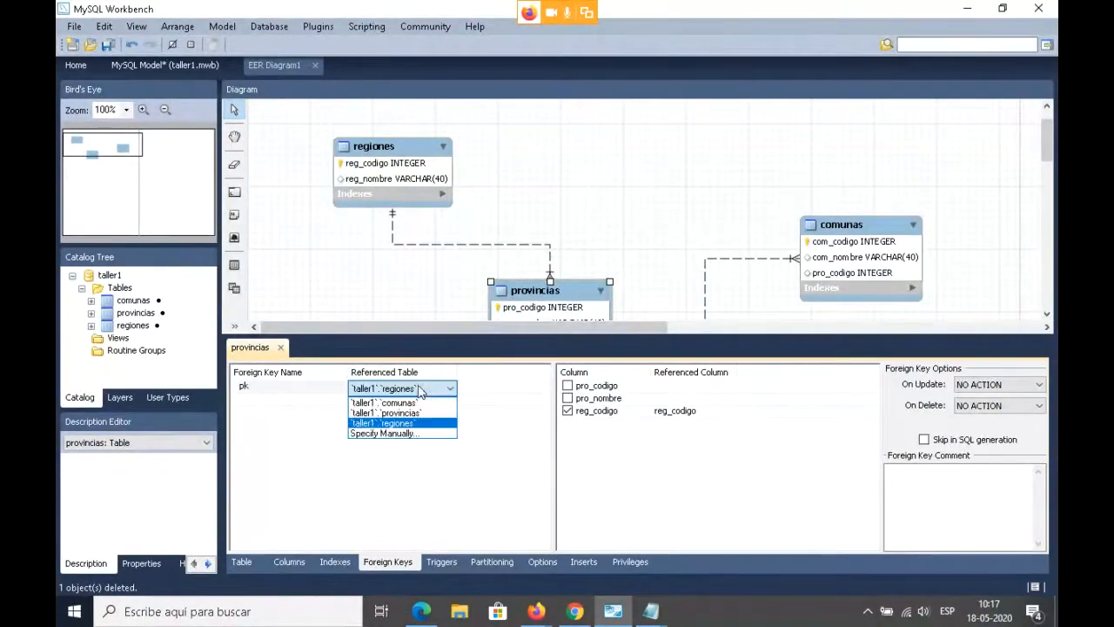
{"action": "left_click", "coordinate": [421, 423]}
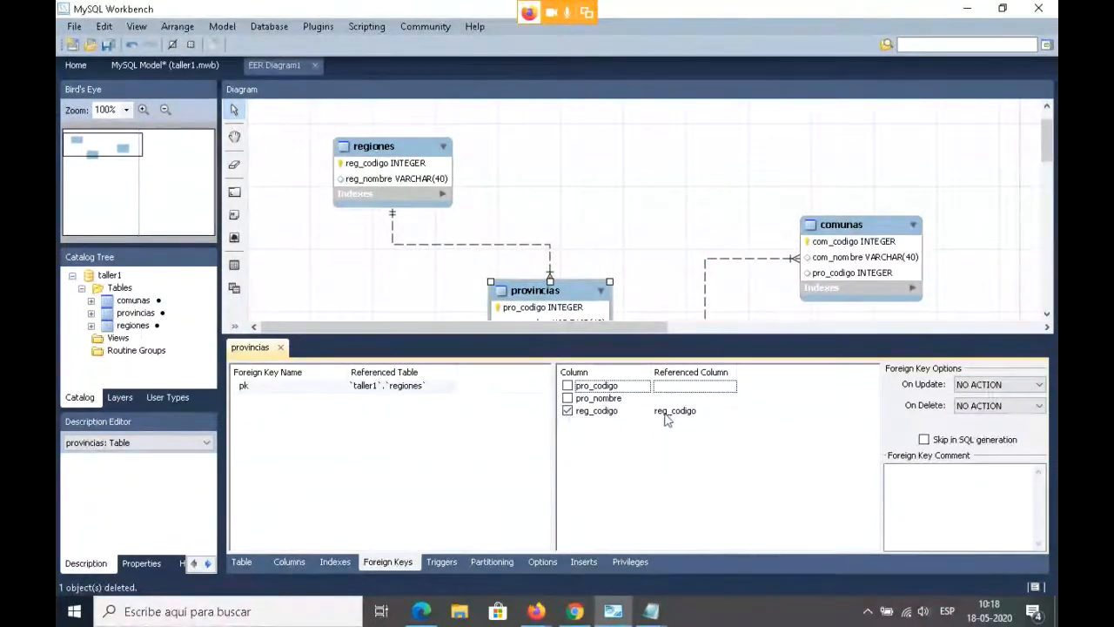
{"action": "left_click", "coordinate": [694, 414]}
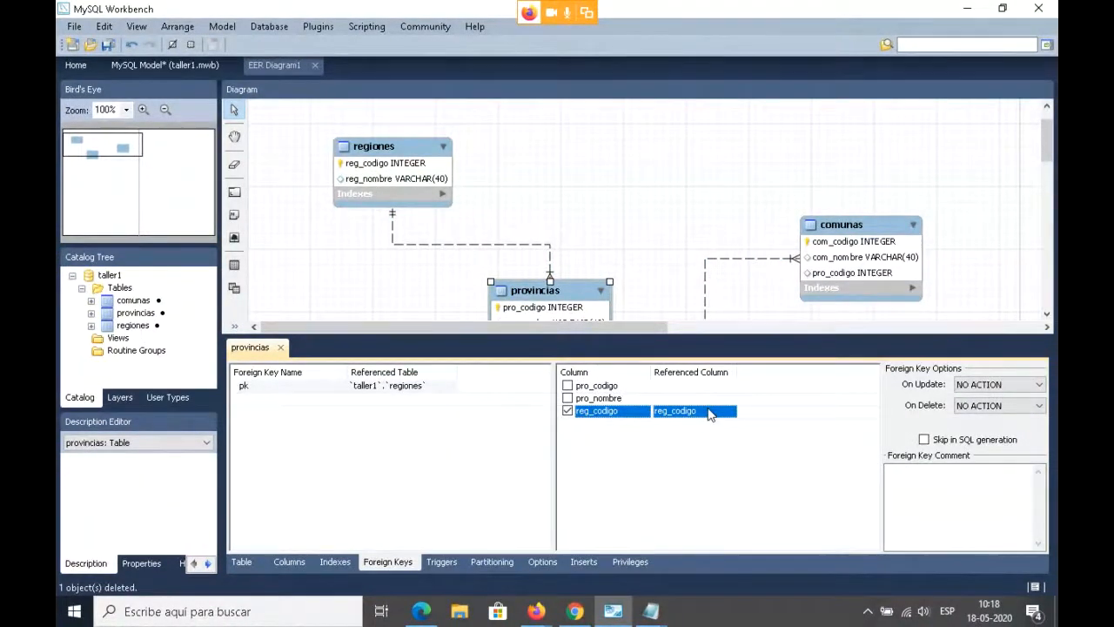
{"action": "left_click", "coordinate": [288, 350]}
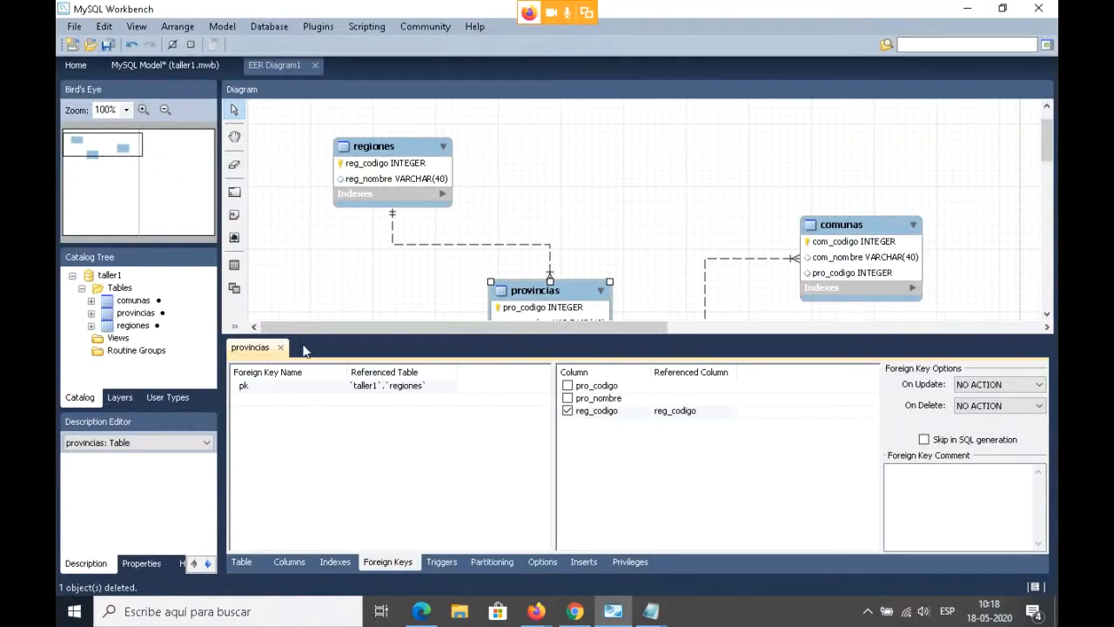
{"action": "left_click", "coordinate": [279, 348]}
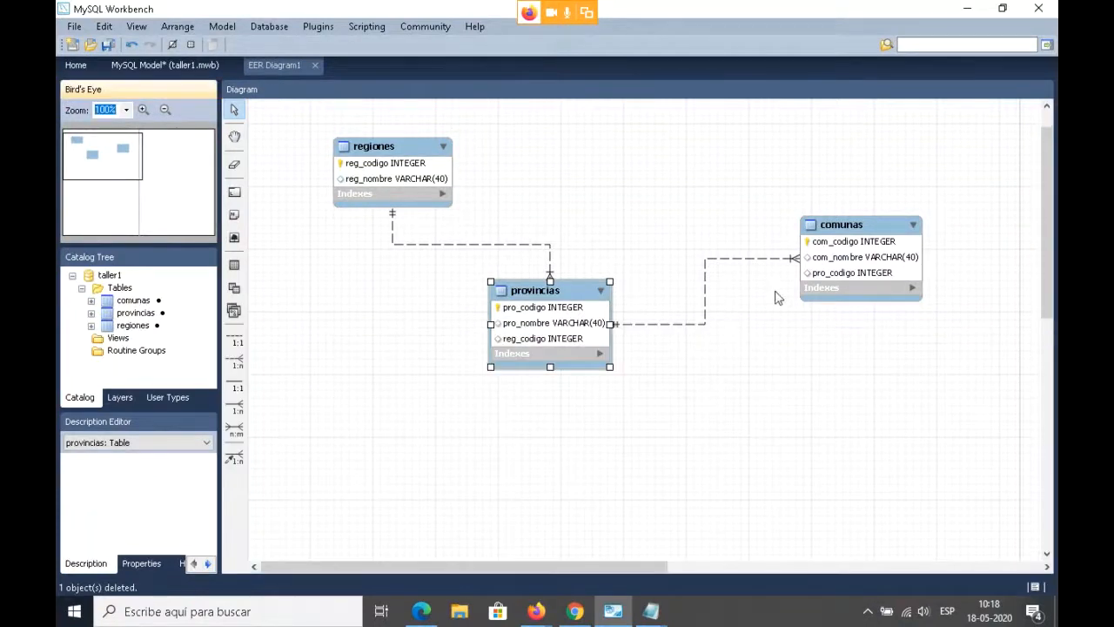
- Review the pk foreign key of the comunas table with its referenced table and column, close the editor, and clear the selection
{"action": "double_click", "coordinate": [850, 240]}
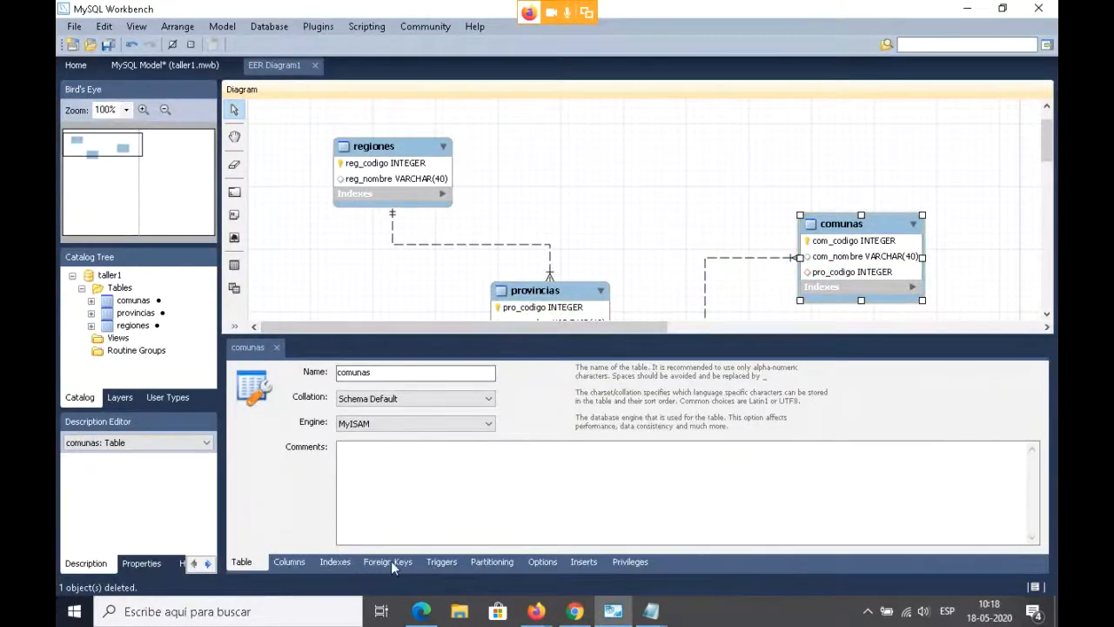
{"action": "left_click", "coordinate": [391, 560]}
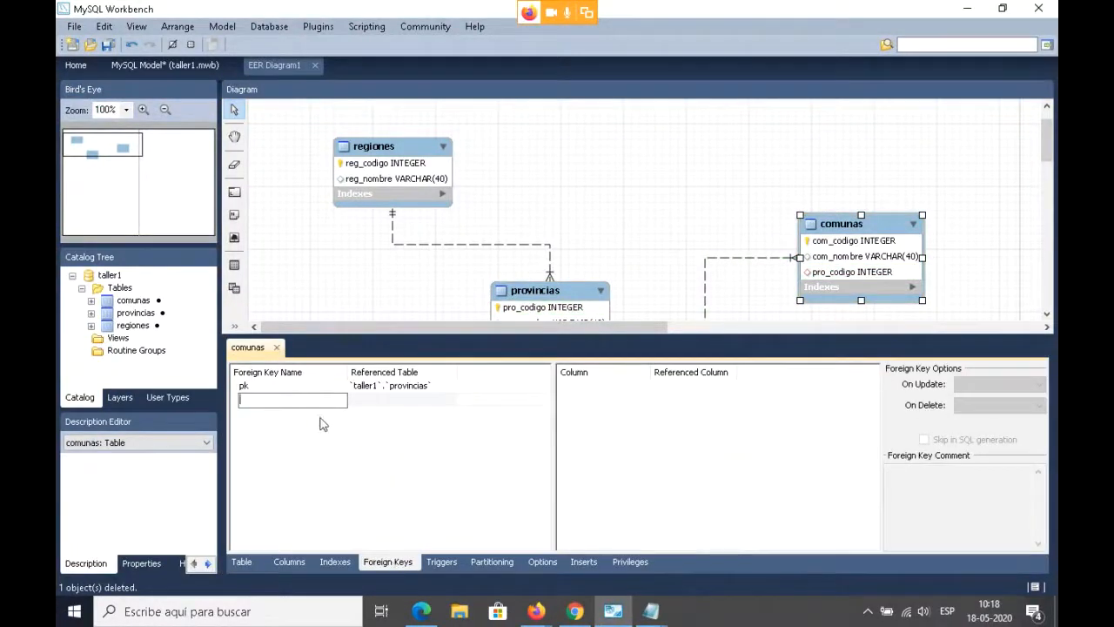
{"action": "left_click", "coordinate": [299, 387]}
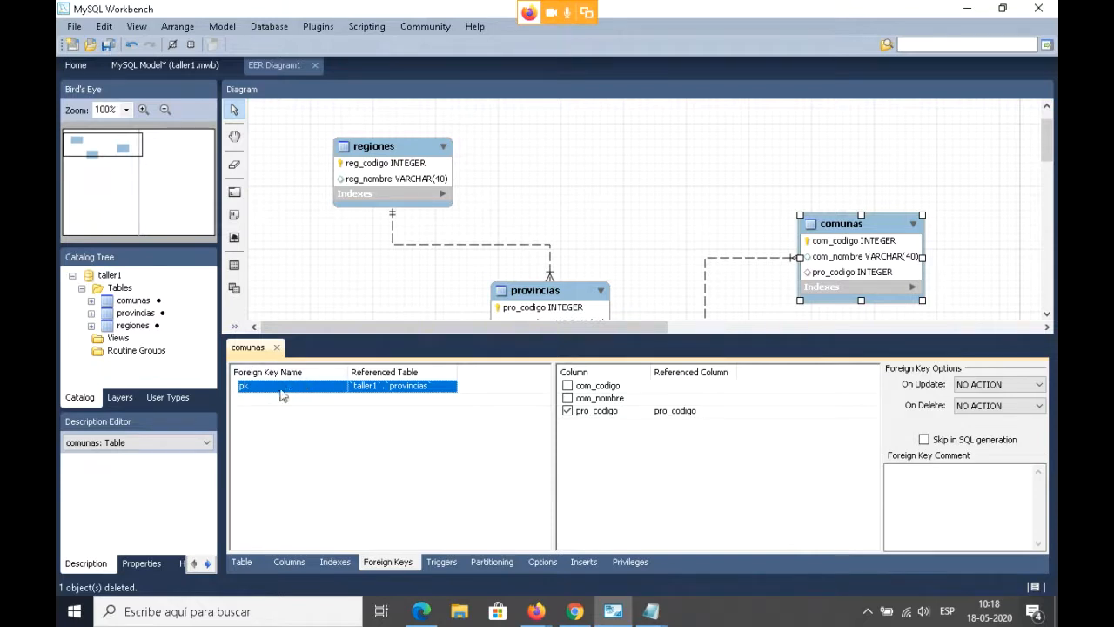
{"action": "left_click", "coordinate": [400, 394]}
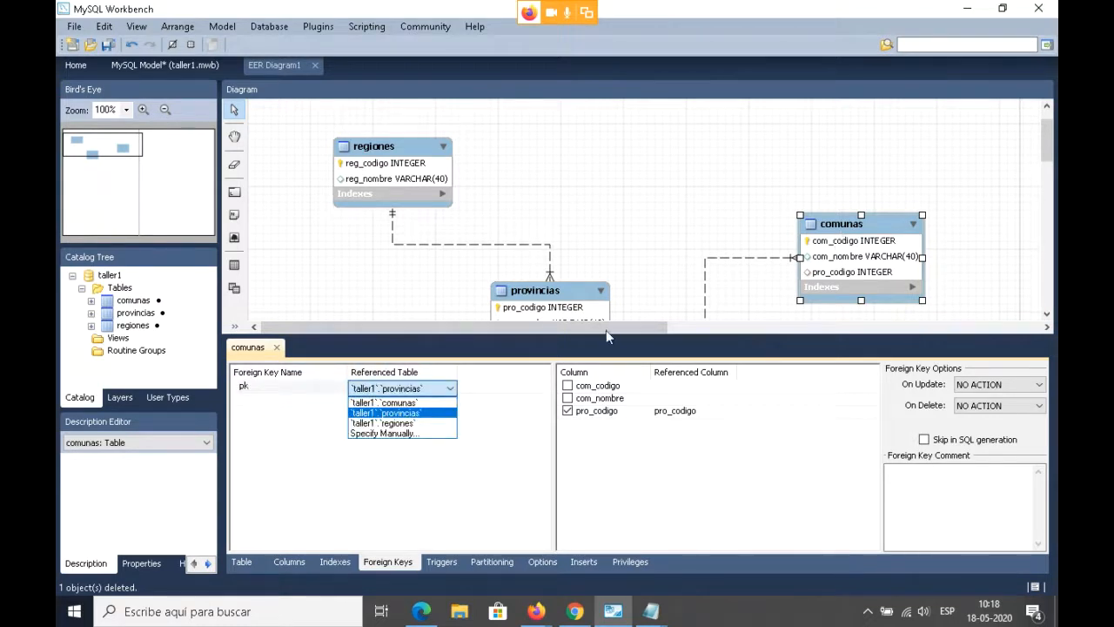
{"action": "left_click", "coordinate": [417, 412]}
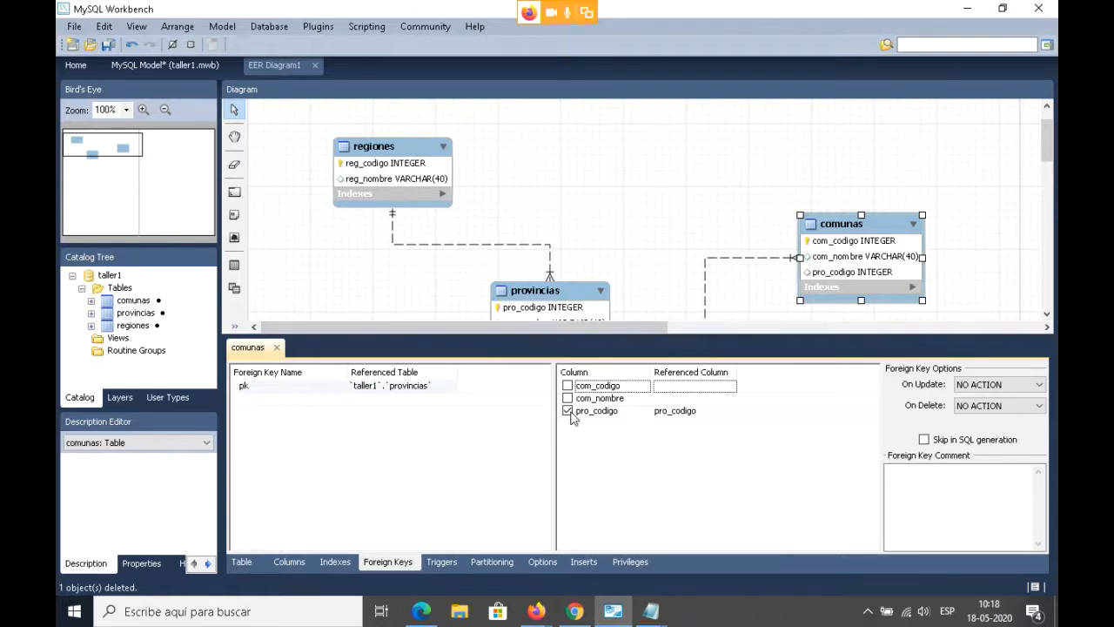
{"action": "mouse_move", "coordinate": [847, 279]}
{"action": "left_click", "coordinate": [279, 347]}
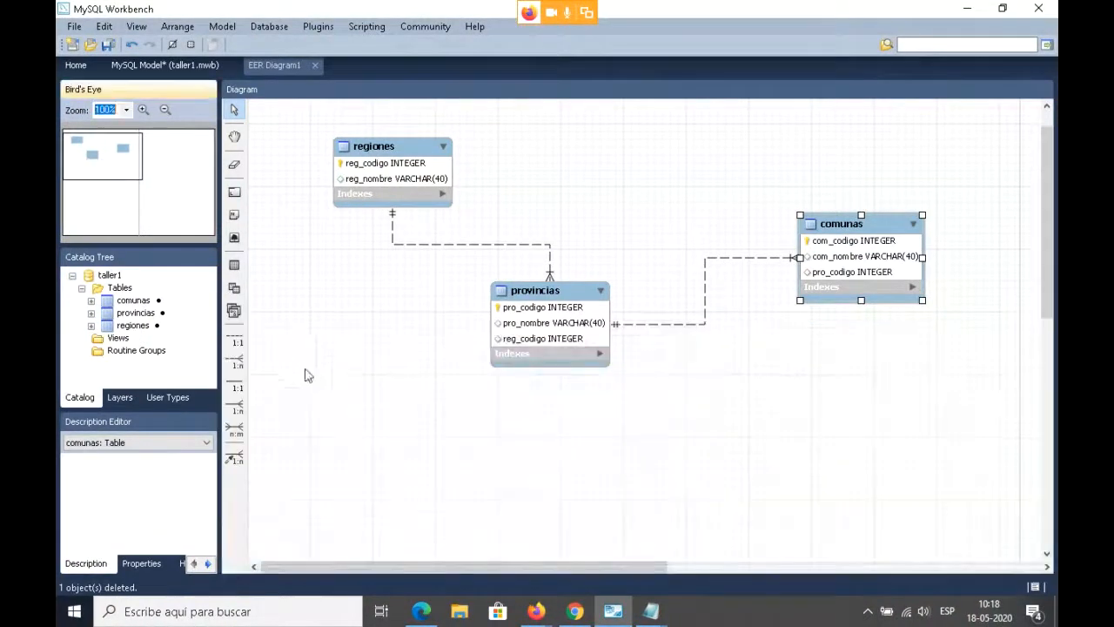
{"action": "left_click", "coordinate": [380, 433]}
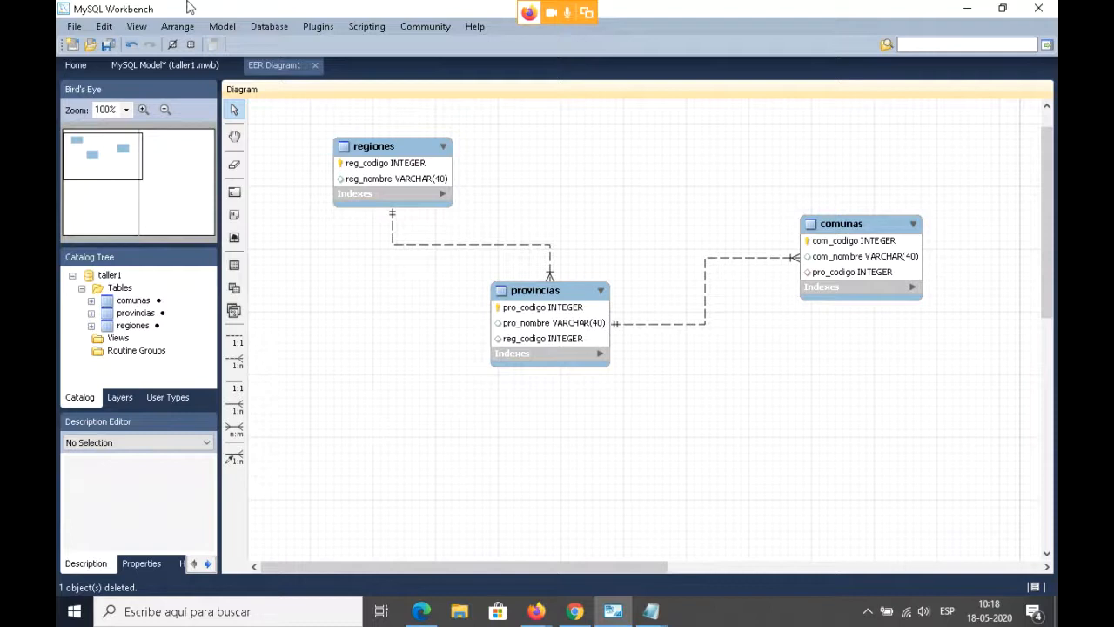
- Export the diagram as a PNG image named taller1 in the talleres folder
{"action": "left_click", "coordinate": [75, 29]}
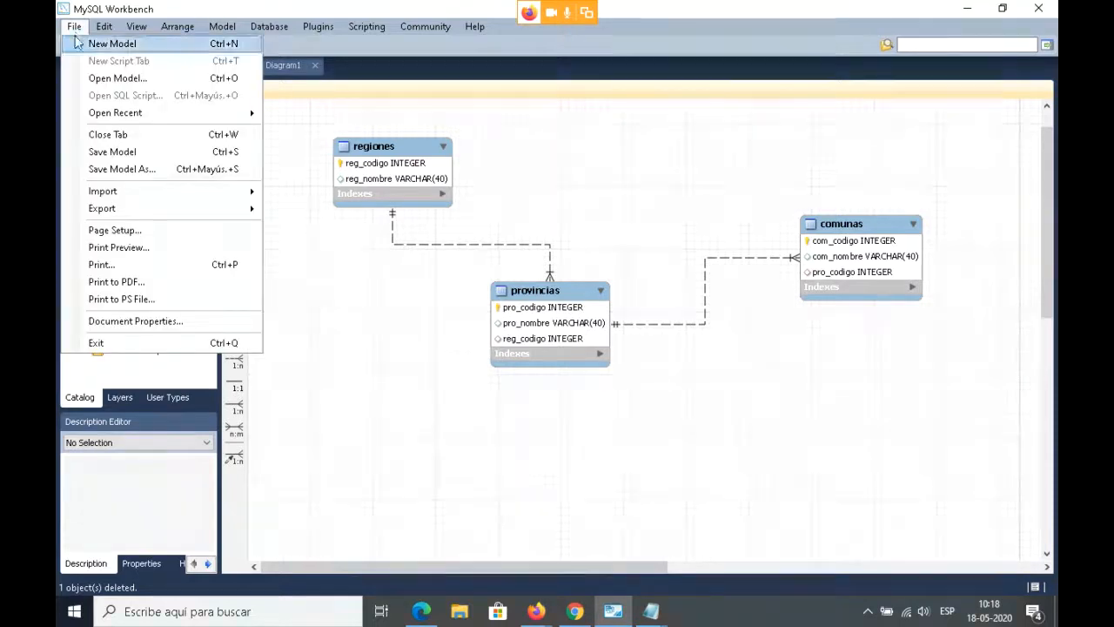
{"action": "mouse_move", "coordinate": [106, 214]}
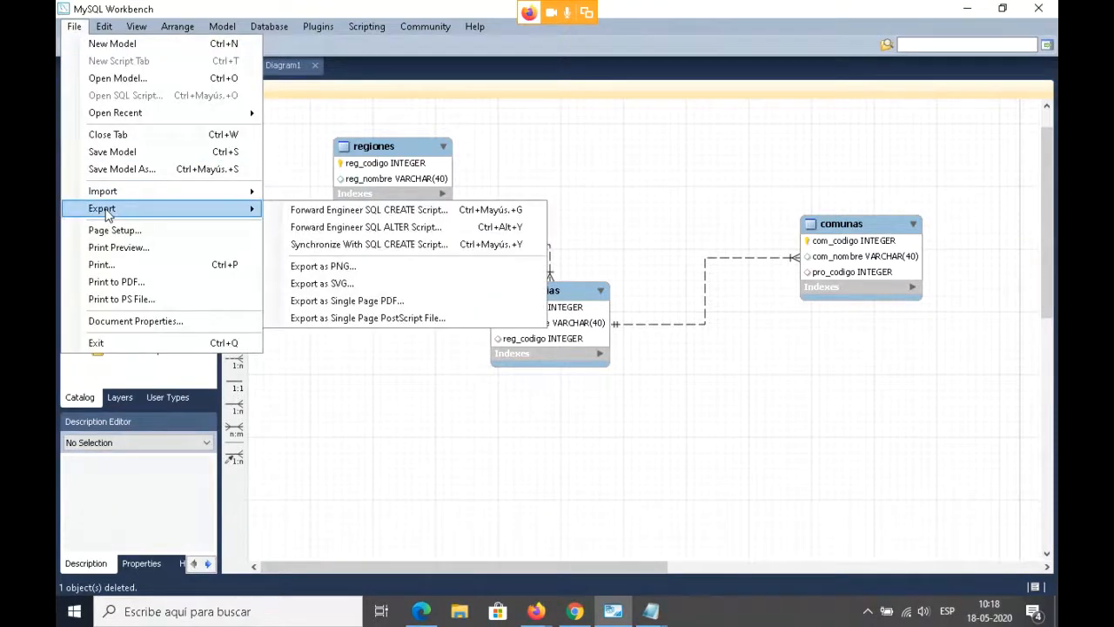
{"action": "left_click", "coordinate": [329, 266]}
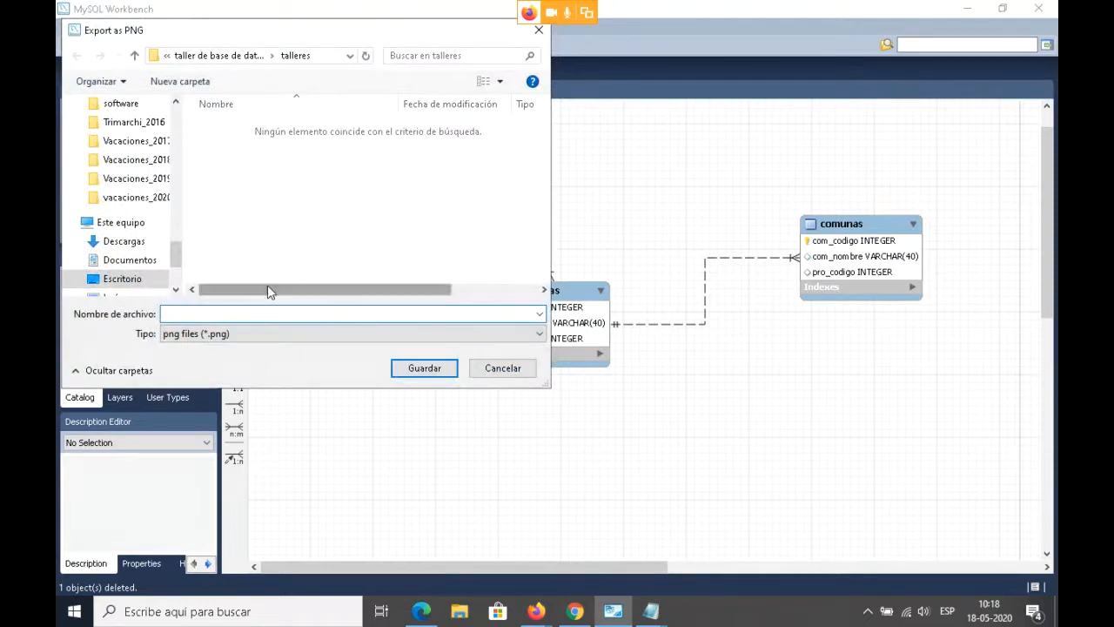
{"action": "type", "text": "taller1"}
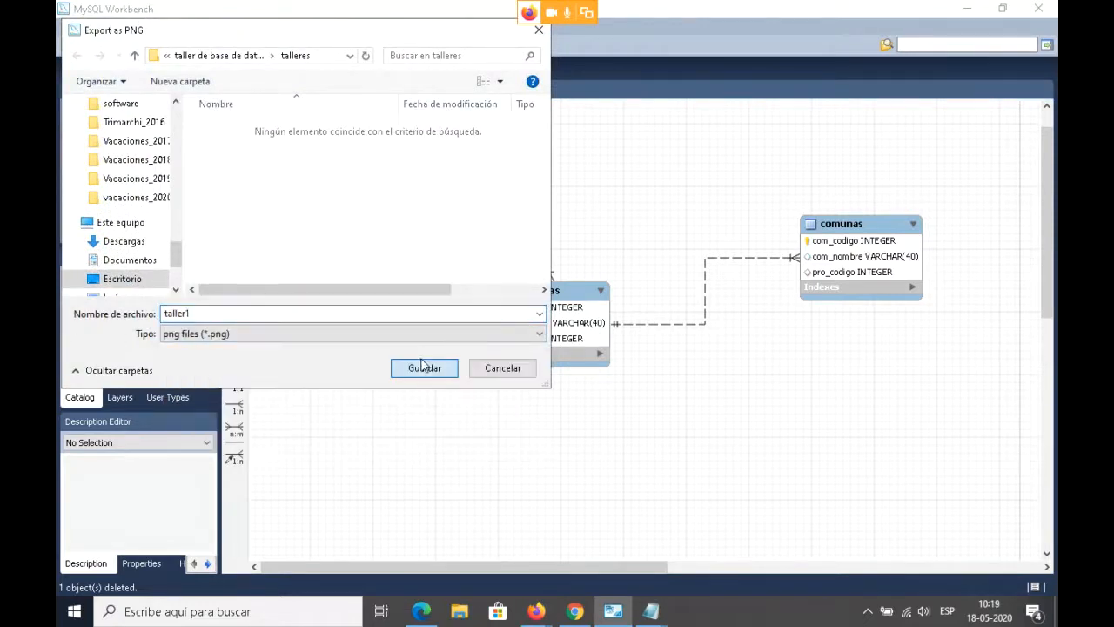
{"action": "left_click", "coordinate": [421, 366]}
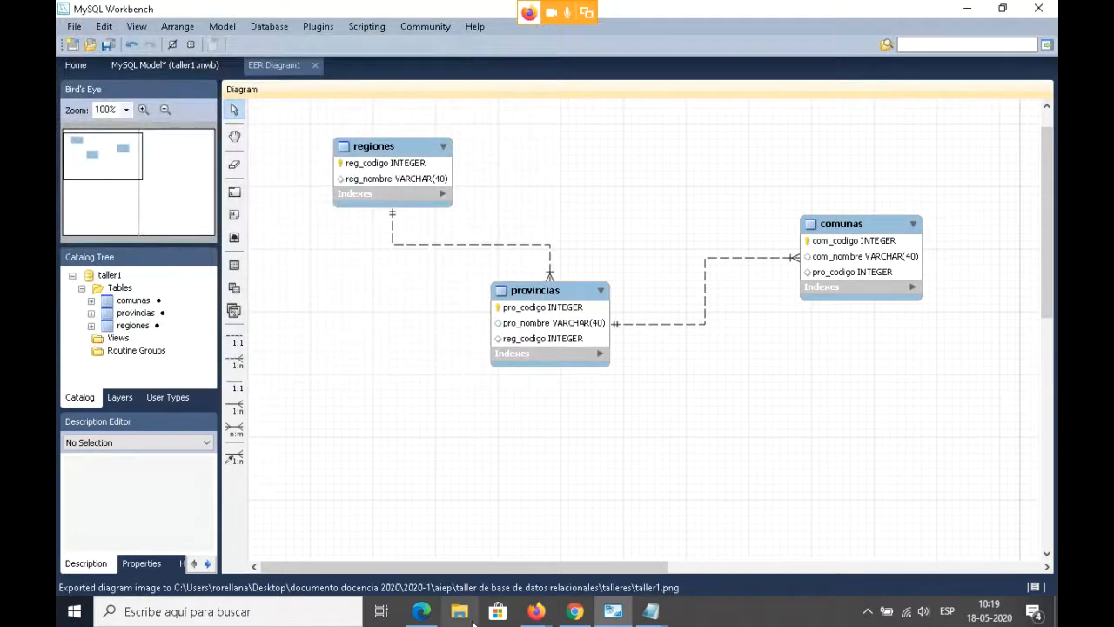
- Switch to File Explorer and open the talleres folder under Escritorio, documento docencia 2020, 2020-1, aiep, taller de base de datos relacionales
{"action": "left_click", "coordinate": [461, 613]}
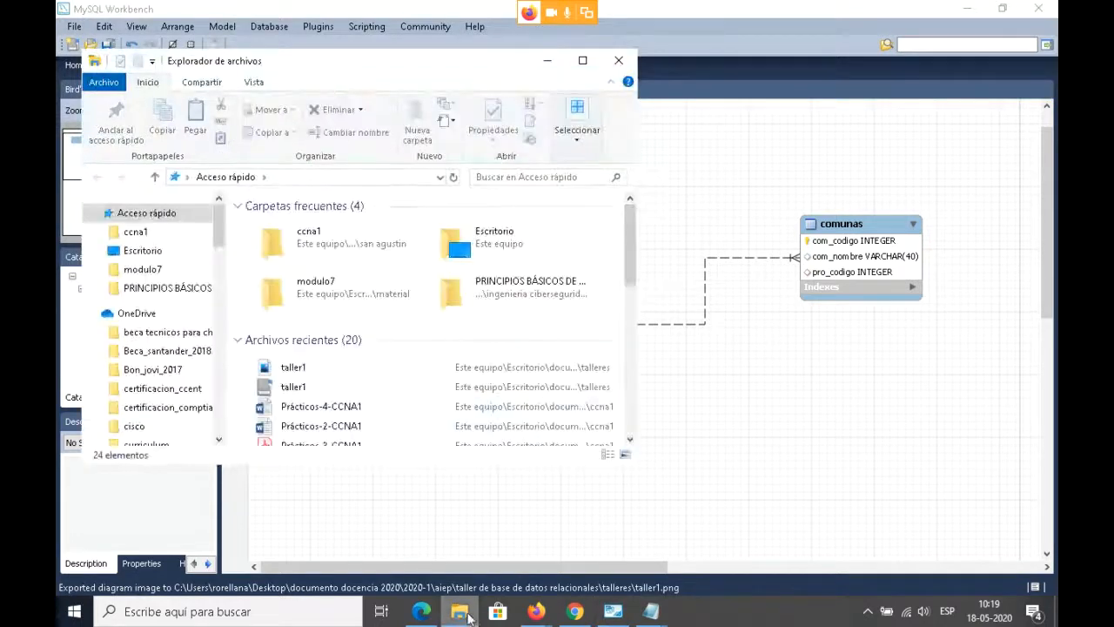
{"action": "left_click", "coordinate": [142, 251]}
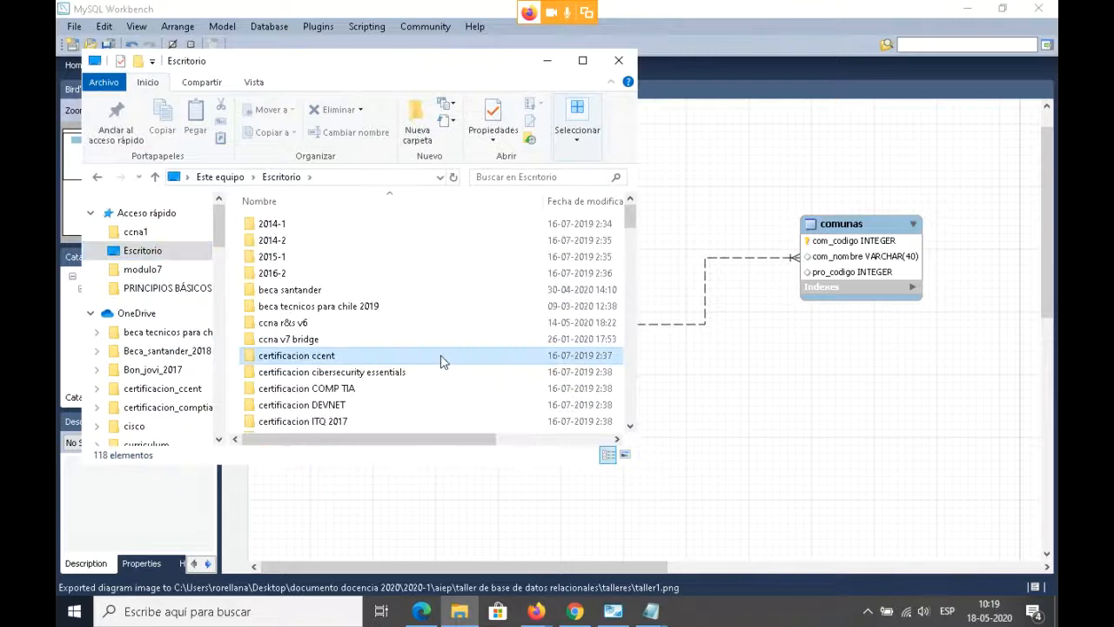
{"action": "scroll", "coordinate": [442, 360], "scroll_direction": "down", "scroll_amount": 8}
{"action": "left_click", "coordinate": [367, 235]}
{"action": "double_click", "coordinate": [366, 235]}
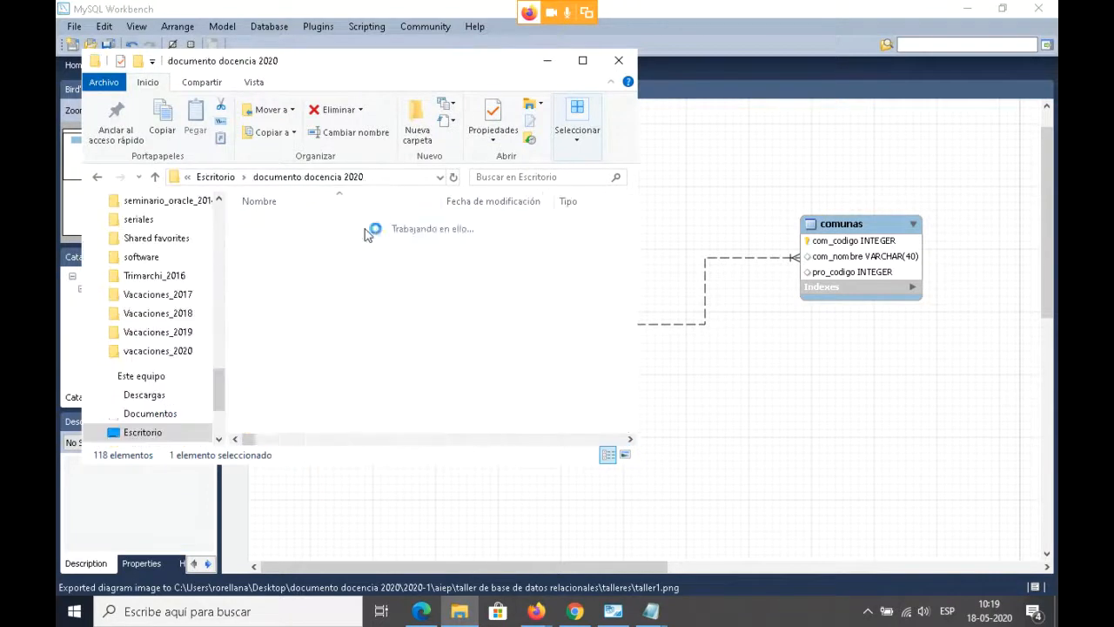
{"action": "double_click", "coordinate": [331, 224]}
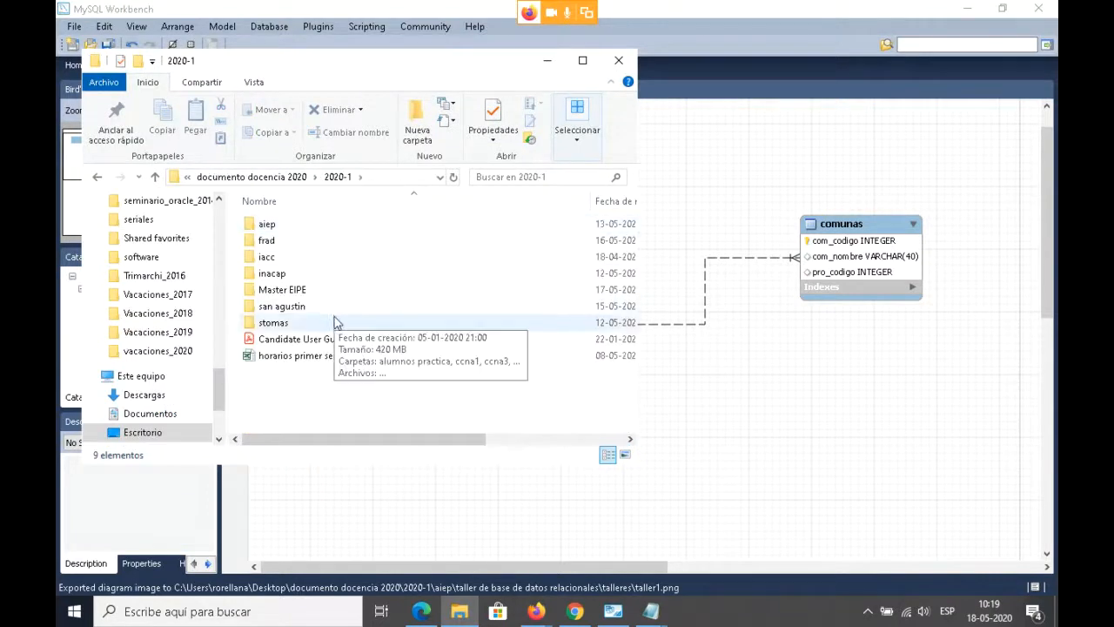
{"action": "double_click", "coordinate": [270, 224]}
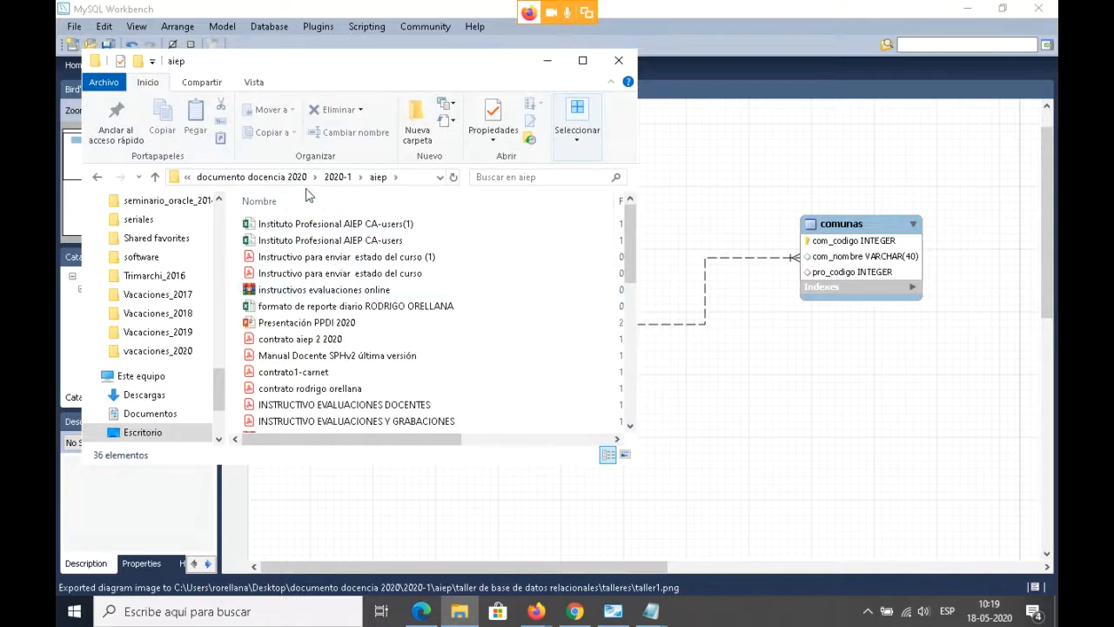
{"action": "scroll", "coordinate": [512, 412], "scroll_direction": "down", "scroll_amount": 8}
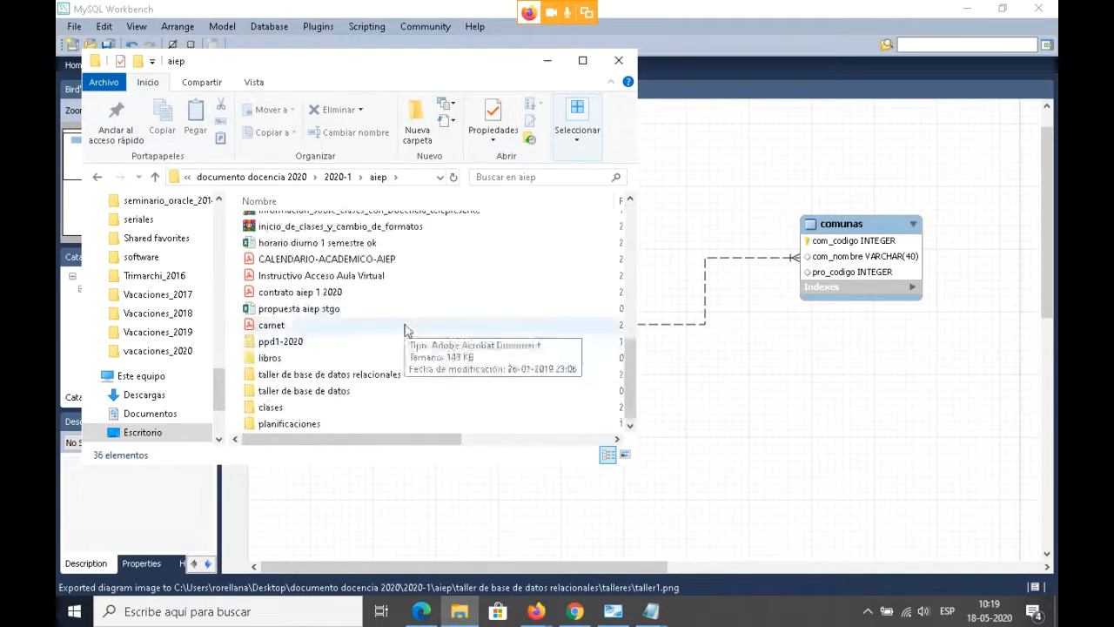
{"action": "double_click", "coordinate": [359, 376]}
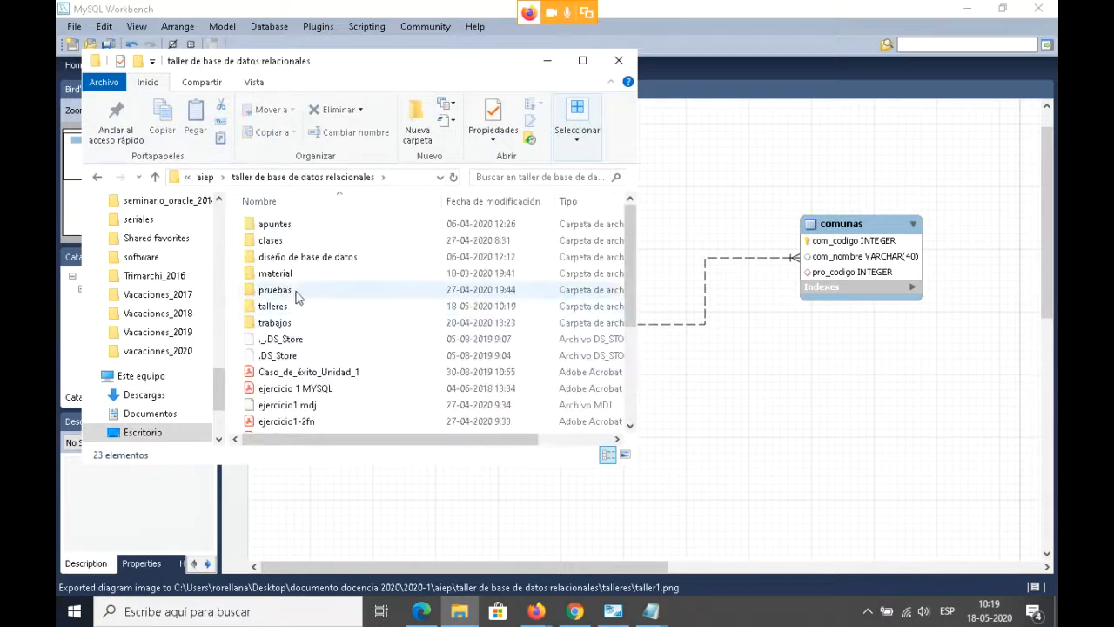
{"action": "double_click", "coordinate": [275, 304]}
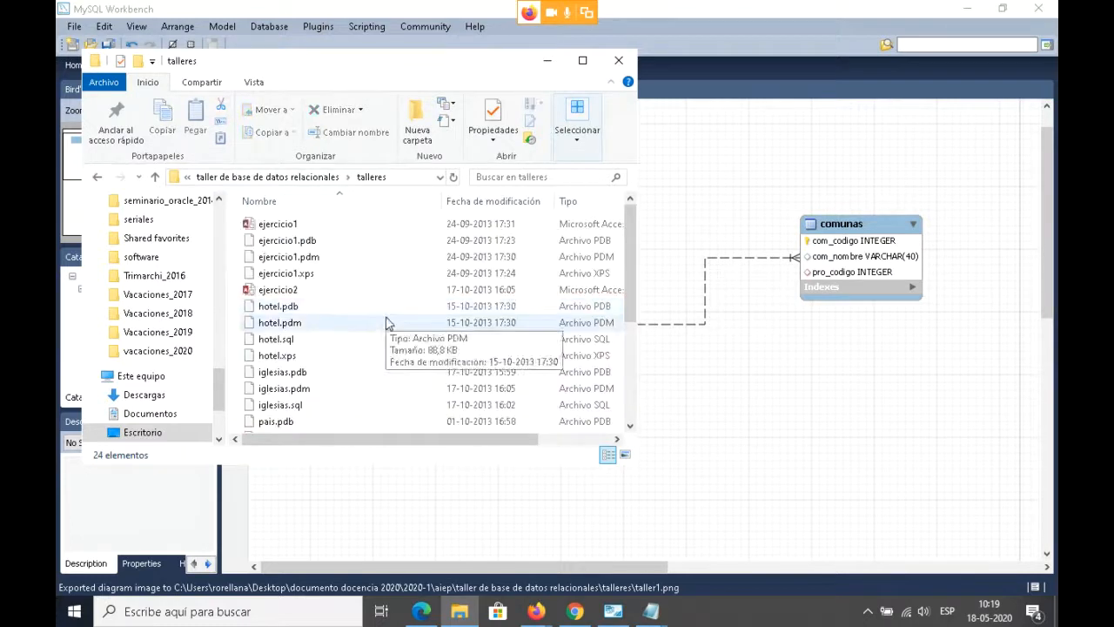
- Open the exported taller1 PNG image to check the diagram, and return to MySQL Workbench
{"action": "scroll", "coordinate": [386, 319], "scroll_direction": "down", "scroll_amount": 4}
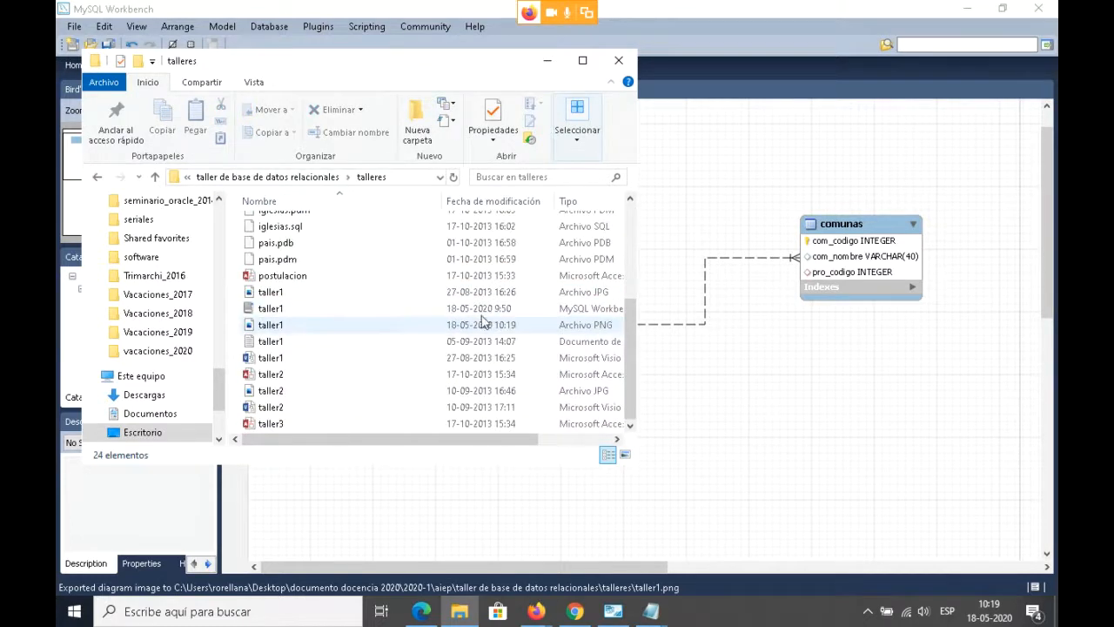
{"action": "double_click", "coordinate": [289, 329]}
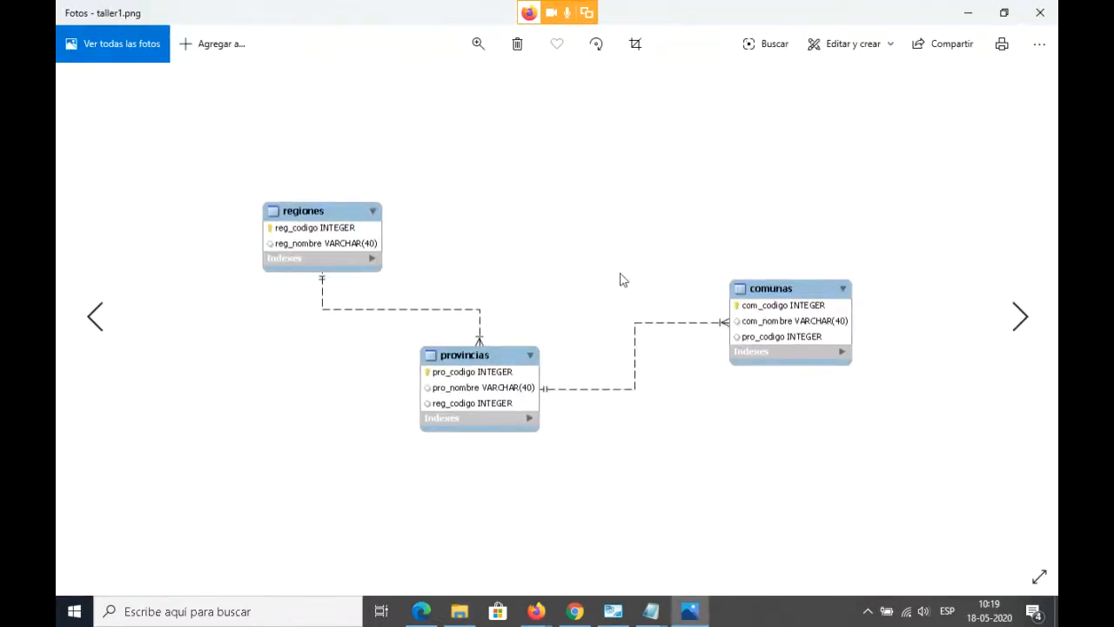
{"action": "left_click", "coordinate": [967, 12]}
{"action": "left_click", "coordinate": [826, 450]}
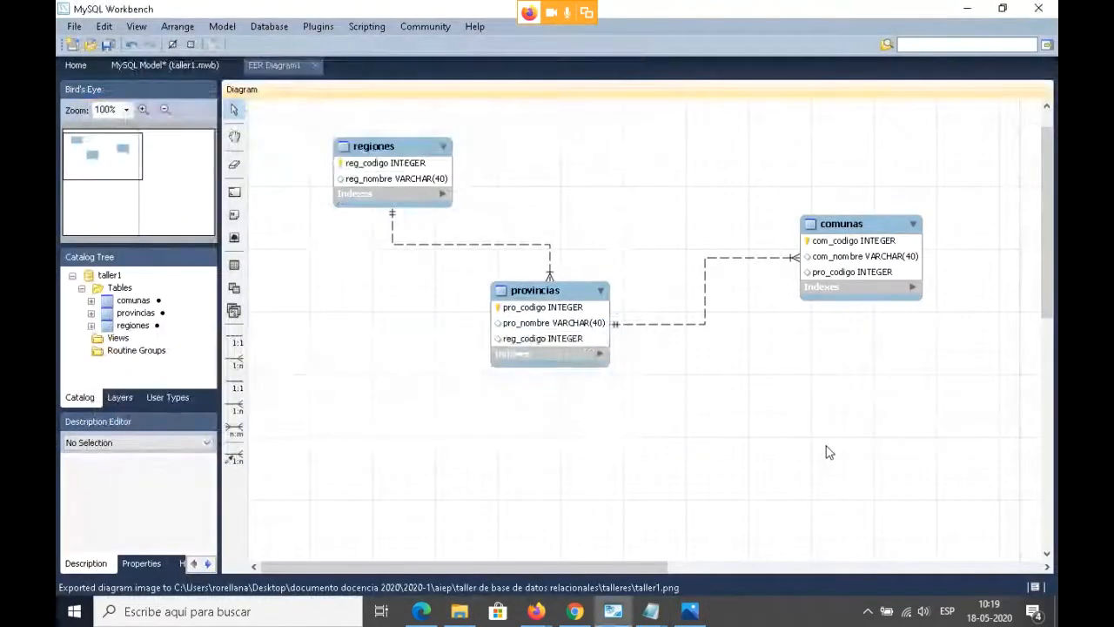
{"action": "left_click", "coordinate": [74, 26]}
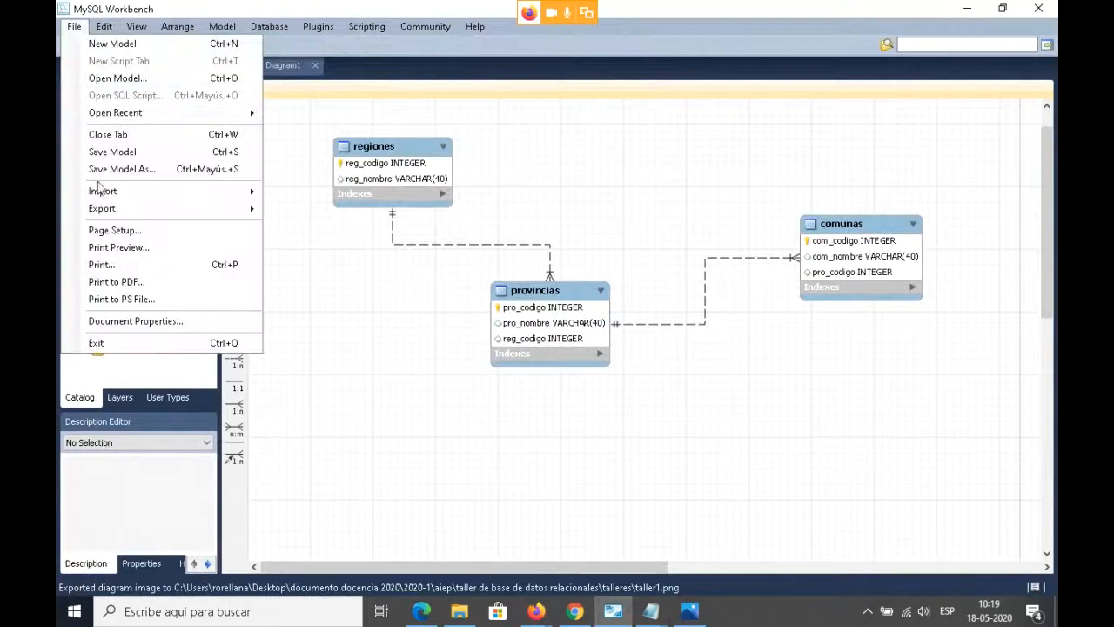
{"action": "mouse_move", "coordinate": [157, 215]}
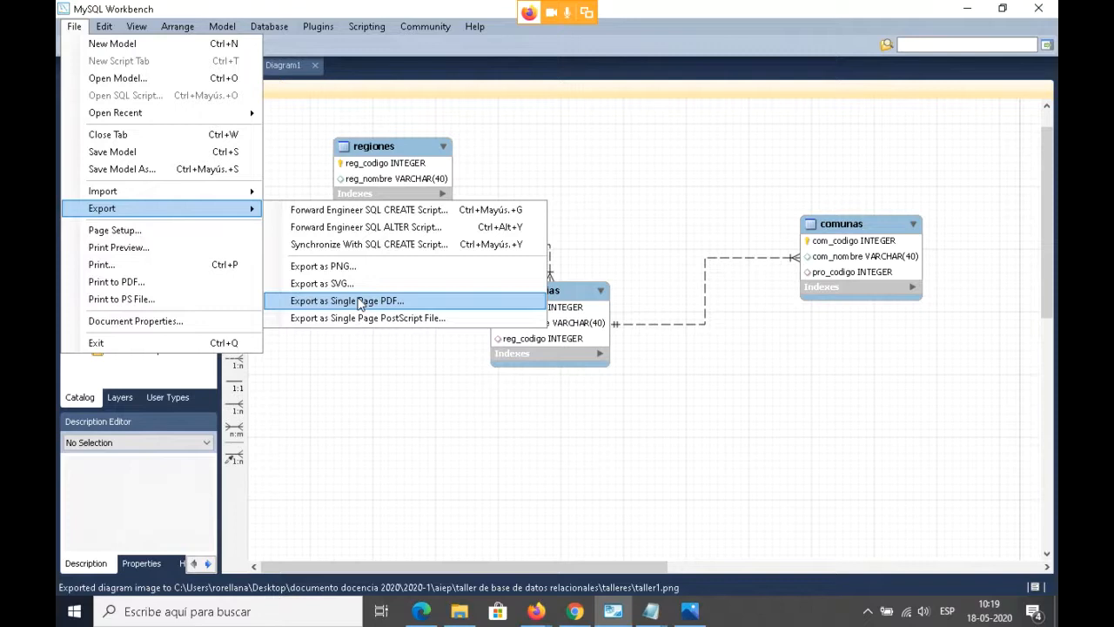
{"action": "left_click", "coordinate": [423, 474]}
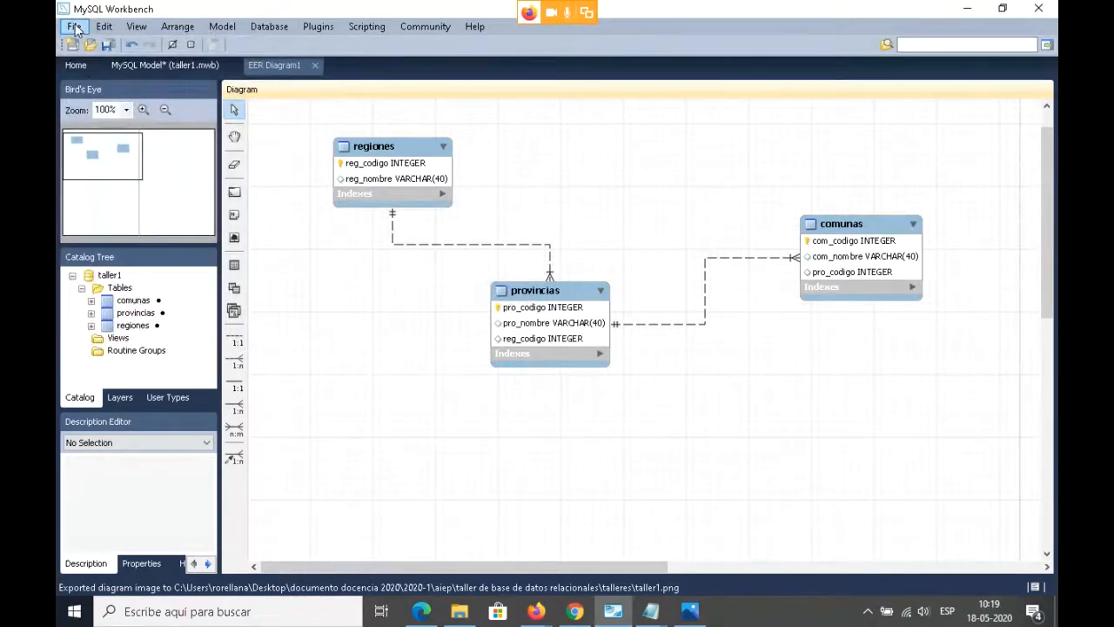
- Save the taller1 model, check its model overview, and return to EER Diagram1
{"action": "left_click", "coordinate": [74, 26]}
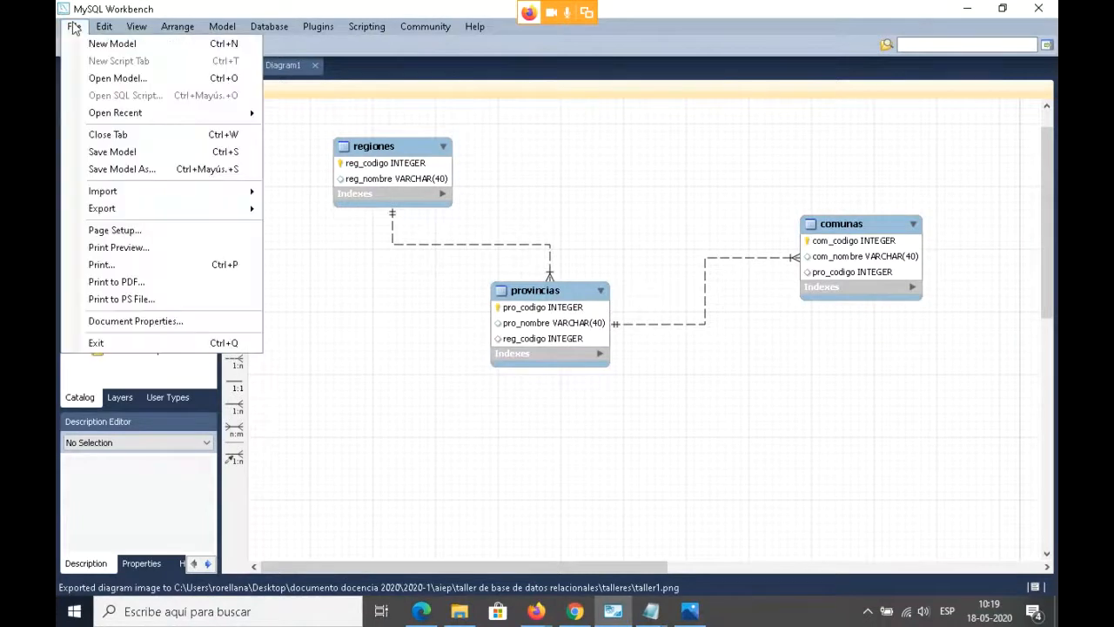
{"action": "left_click", "coordinate": [132, 154]}
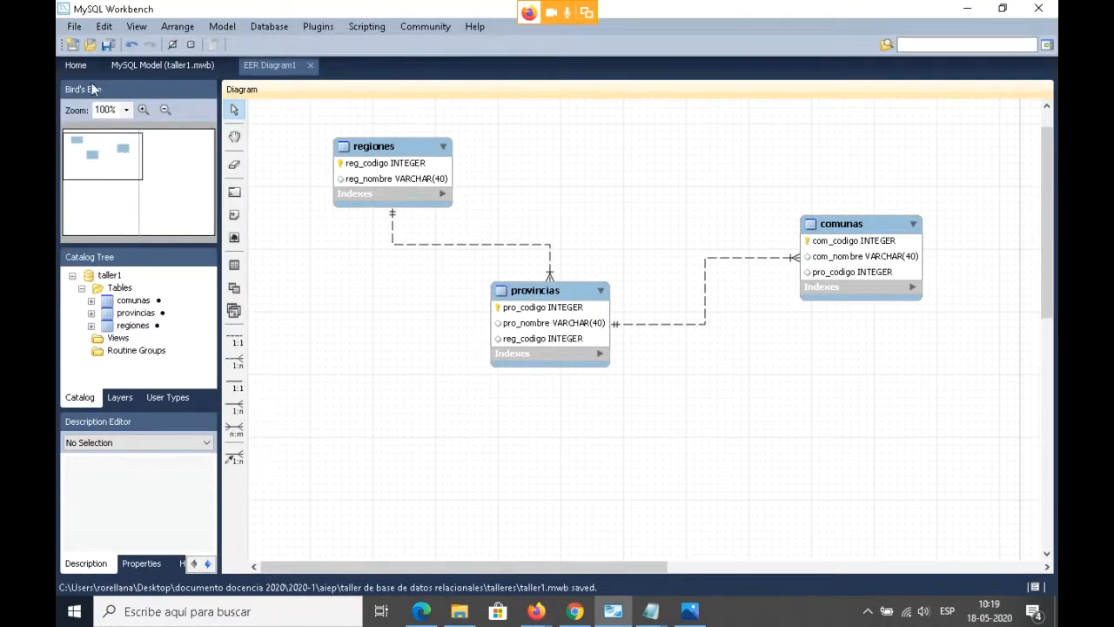
{"action": "left_click", "coordinate": [174, 67]}
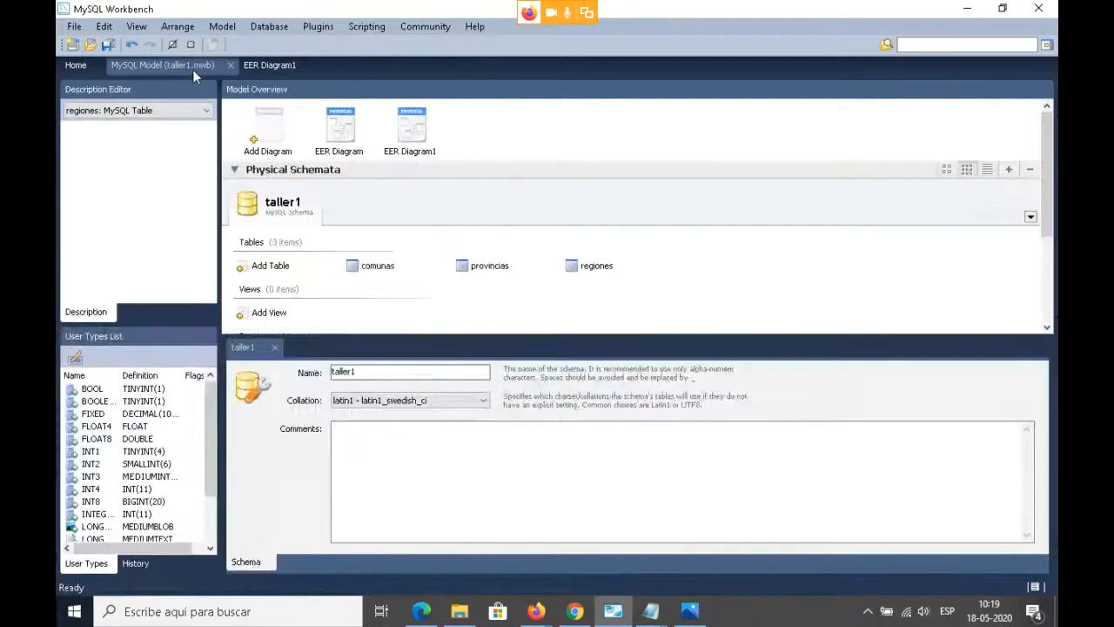
{"action": "left_click", "coordinate": [266, 64]}
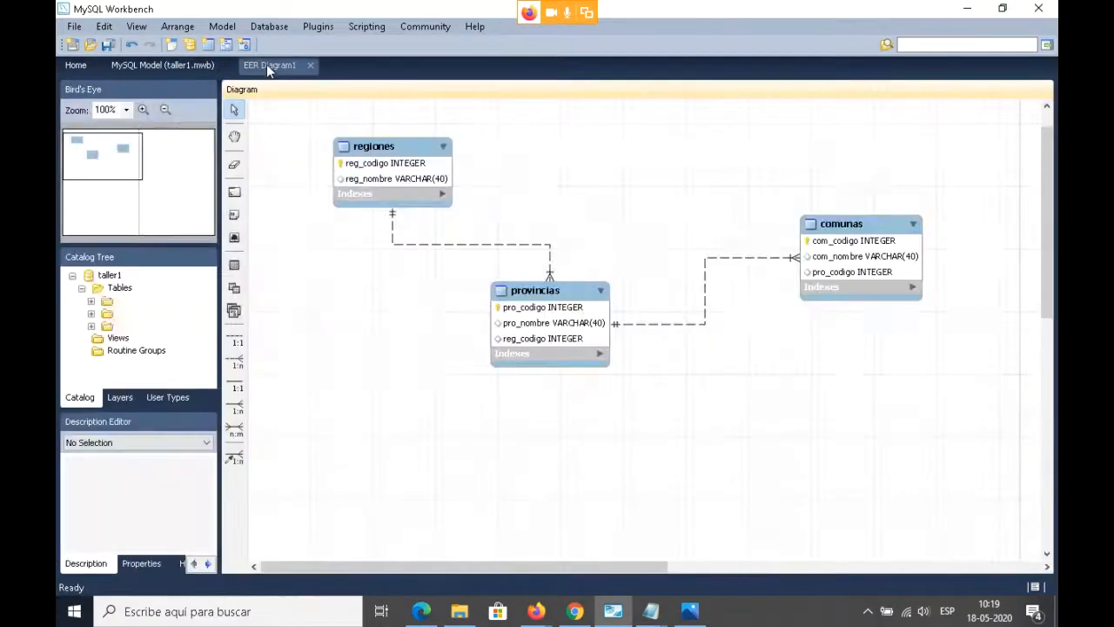